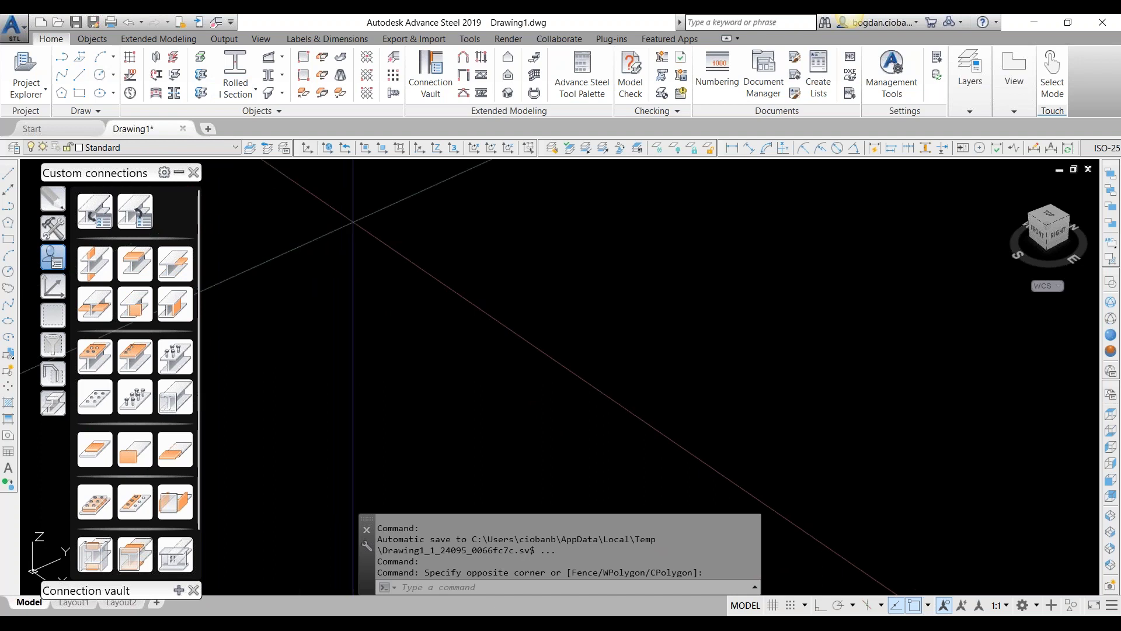
Model a vertical I-section column starting at 0,0,0 and 3000 mm long, with Ortho on.
{"action": "type", "text": "0,0,0,0,0"}
{"action": "key", "text": "Return"}
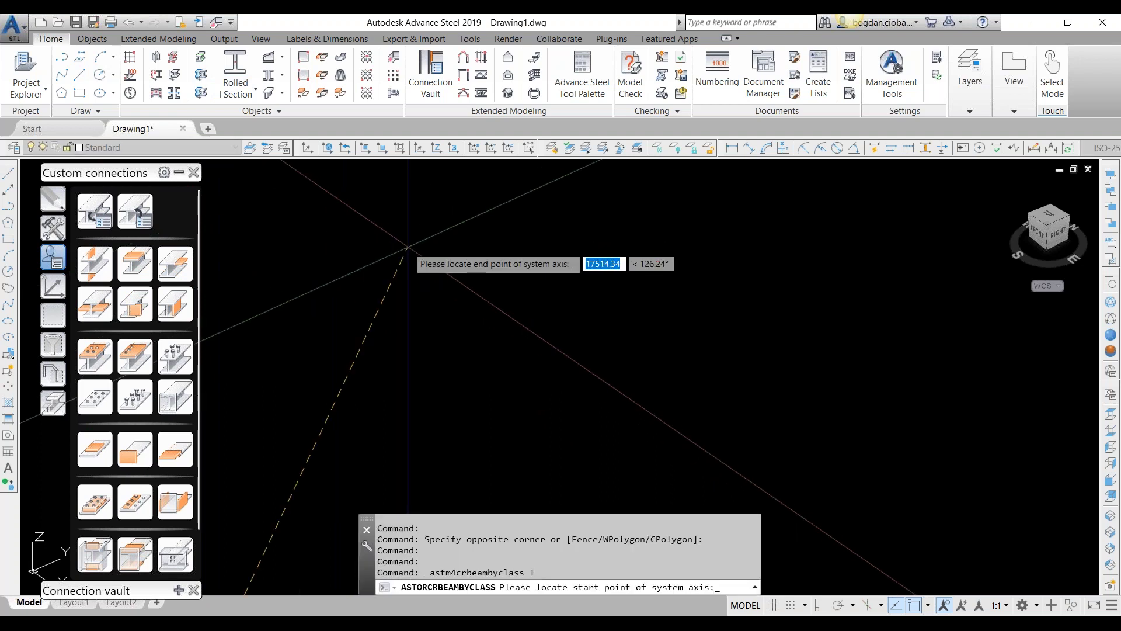
{"action": "scroll", "coordinate": [411, 250], "scroll_direction": "down", "scroll_amount": 3}
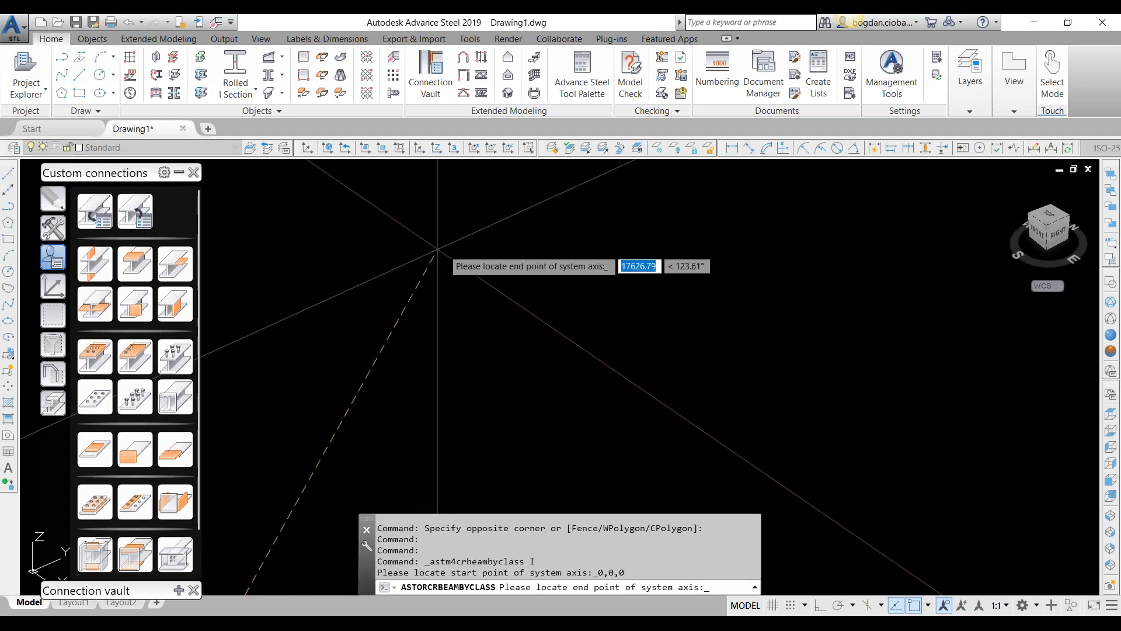
{"action": "key", "text": "F8"}
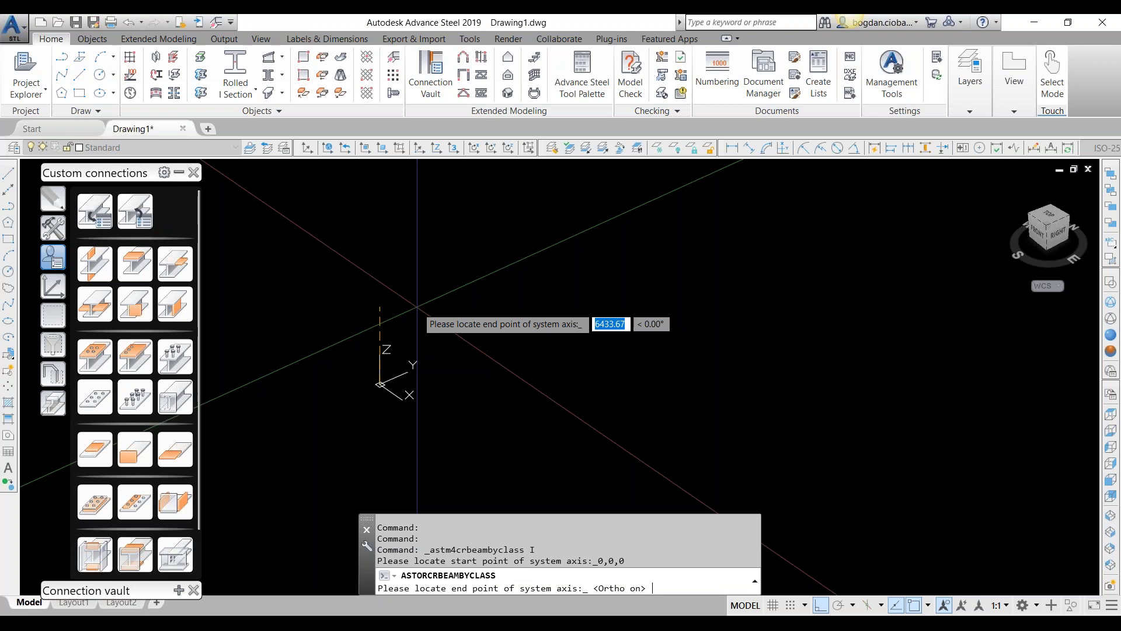
{"action": "type", "text": "1000"}
{"action": "key", "text": "Return"}
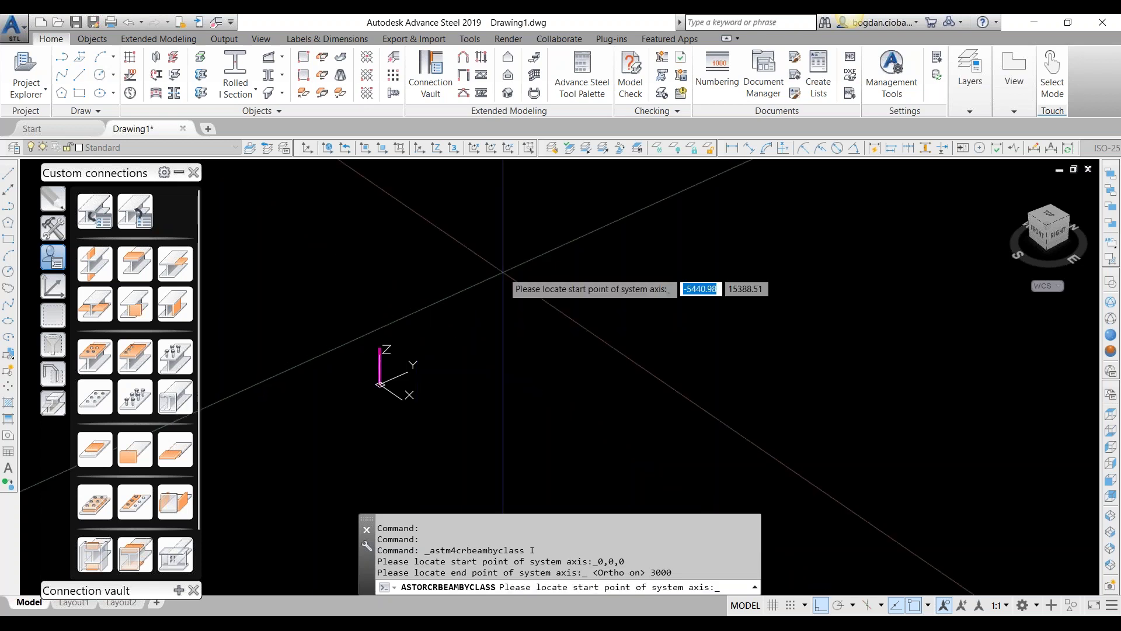
{"action": "key", "text": "Return"}
Change the column's section size to HEA260 and close its beam properties.
{"action": "left_click", "coordinate": [897, 214]}
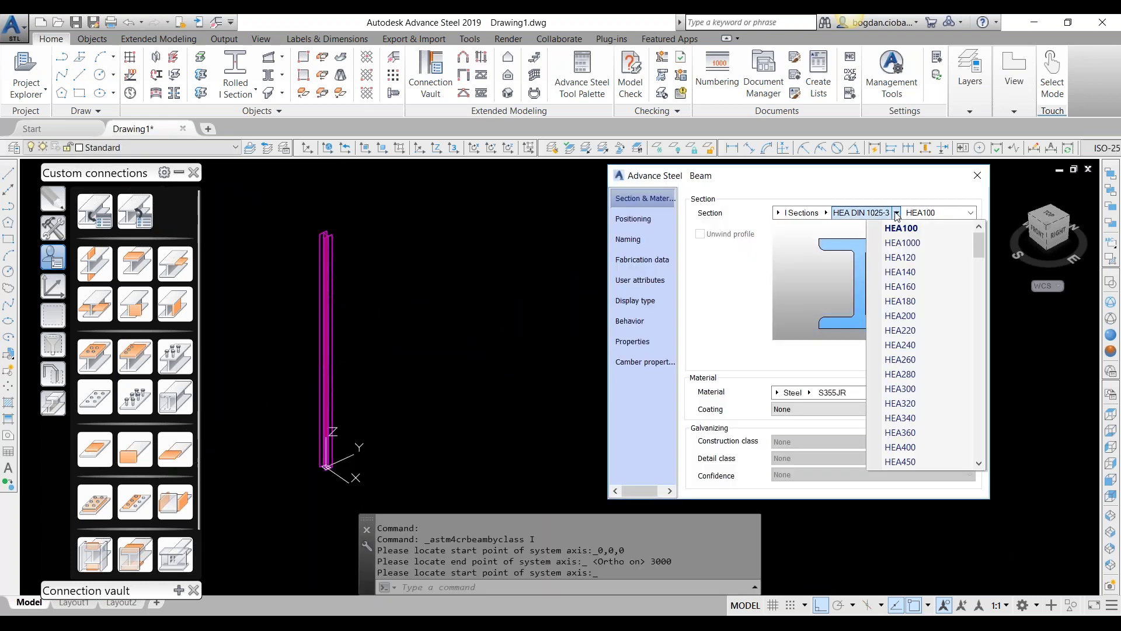
{"action": "left_click", "coordinate": [920, 361]}
{"action": "key", "text": "Escape"}
Add a Base plate connection from the Connection Vault to the column's foot, without selecting an additional concrete object.
{"action": "middle_click_drag", "start_coordinate": [406, 412], "coordinate": [416, 402]}
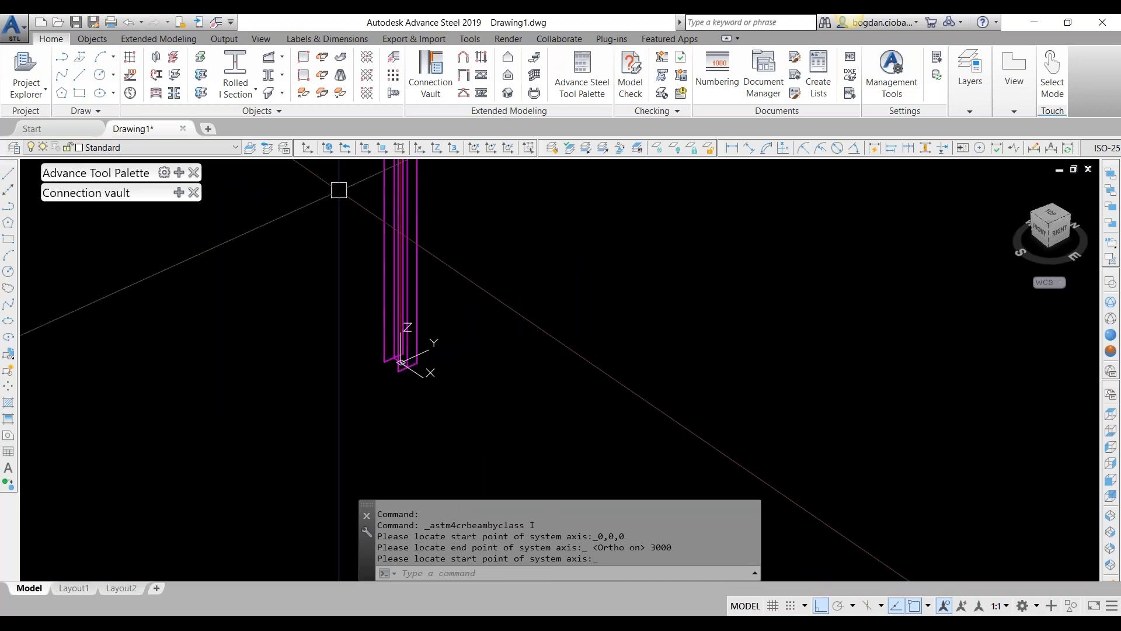
{"action": "middle_click_drag", "start_coordinate": [417, 299], "coordinate": [418, 350]}
{"action": "left_click", "coordinate": [142, 194]}
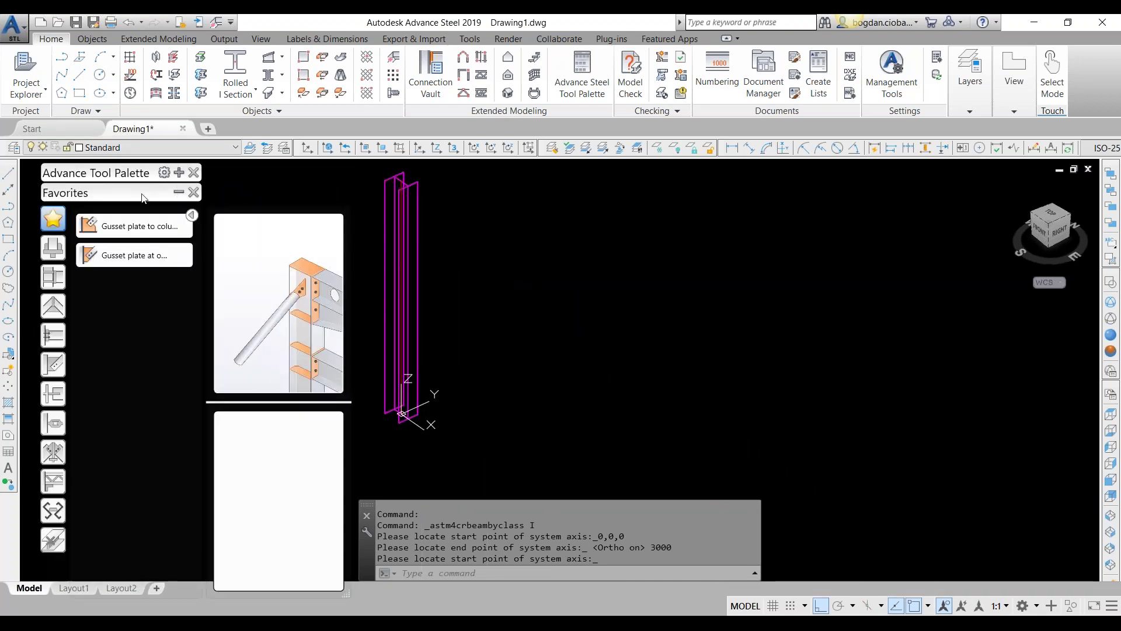
{"action": "left_click", "coordinate": [53, 247]}
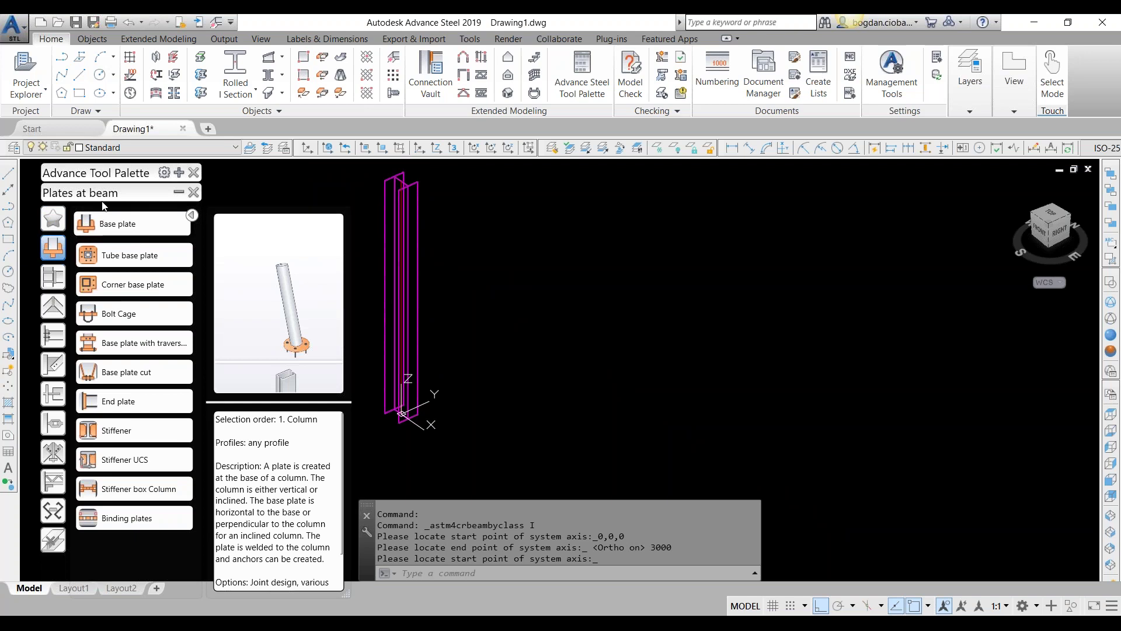
{"action": "left_click", "coordinate": [105, 224]}
{"action": "middle_click_drag", "start_coordinate": [469, 394], "coordinate": [582, 365]}
{"action": "scroll", "coordinate": [534, 388], "scroll_direction": "up", "scroll_amount": 4}
{"action": "left_click", "coordinate": [525, 383]}
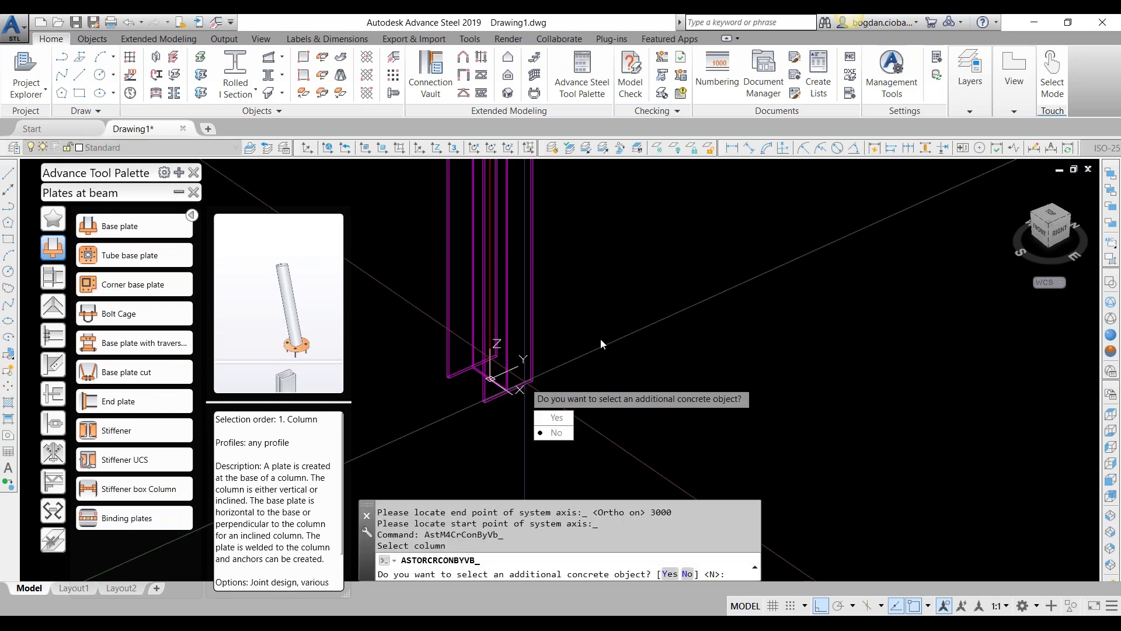
{"action": "key", "text": "Return"}
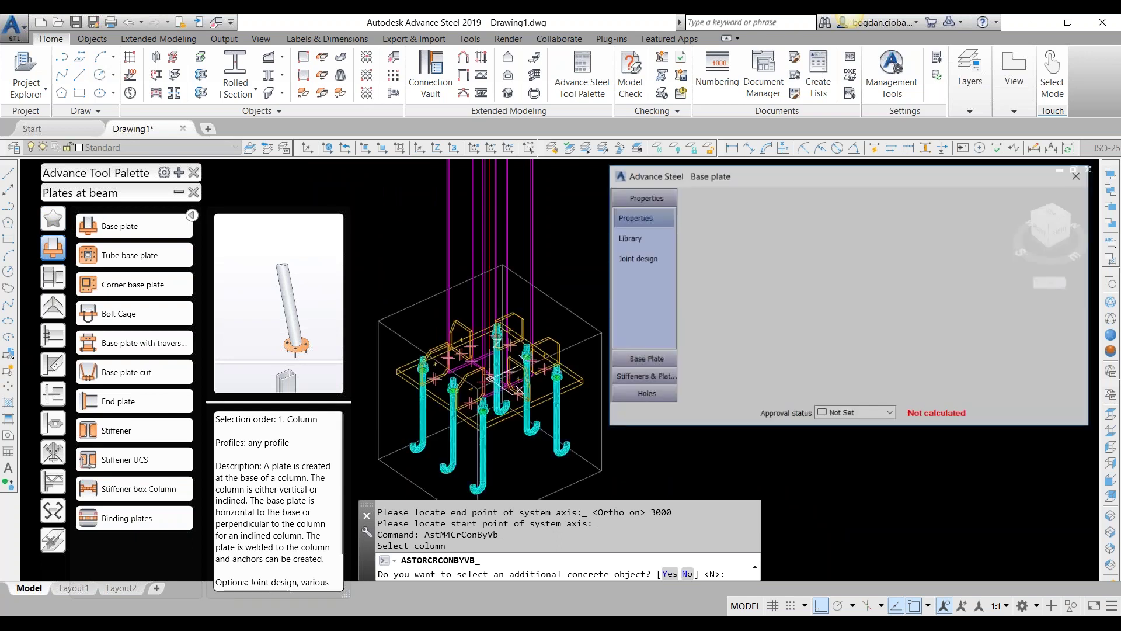
{"action": "left_click", "coordinate": [1079, 176]}
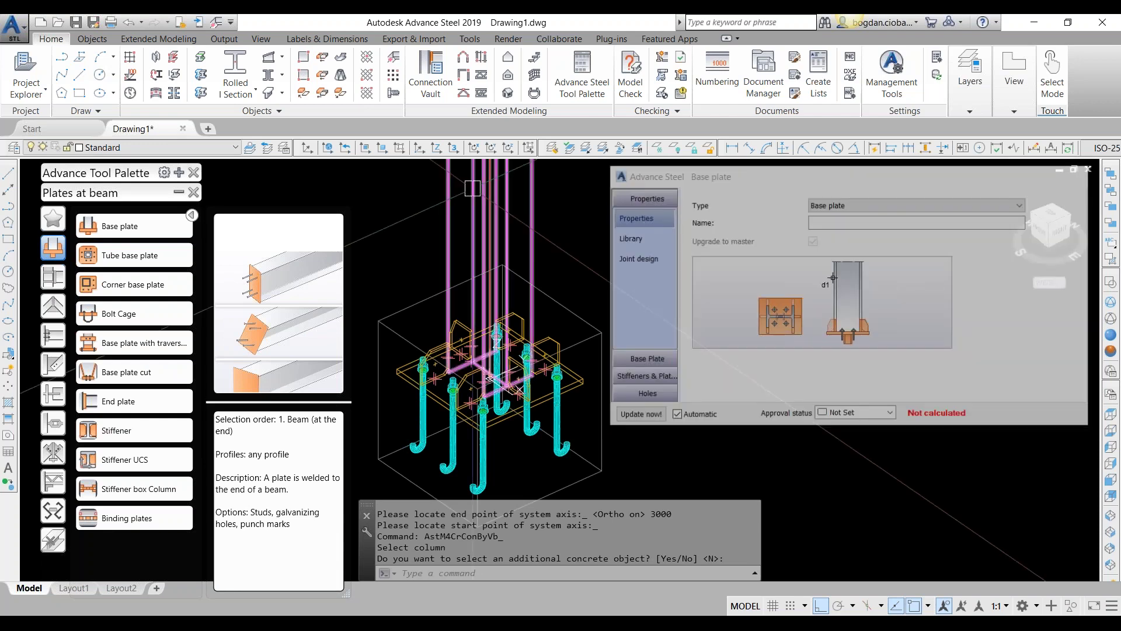
Edit the base plate connection and enable its outside stiffeners.
{"action": "left_click", "coordinate": [178, 192]}
{"action": "scroll", "coordinate": [497, 406], "scroll_direction": "up", "scroll_amount": 2}
{"action": "scroll", "coordinate": [497, 387], "scroll_direction": "up", "scroll_amount": 2}
{"action": "middle_click_drag", "start_coordinate": [501, 386], "coordinate": [616, 320], "text": "shift"}
{"action": "double_click", "coordinate": [617, 320]}
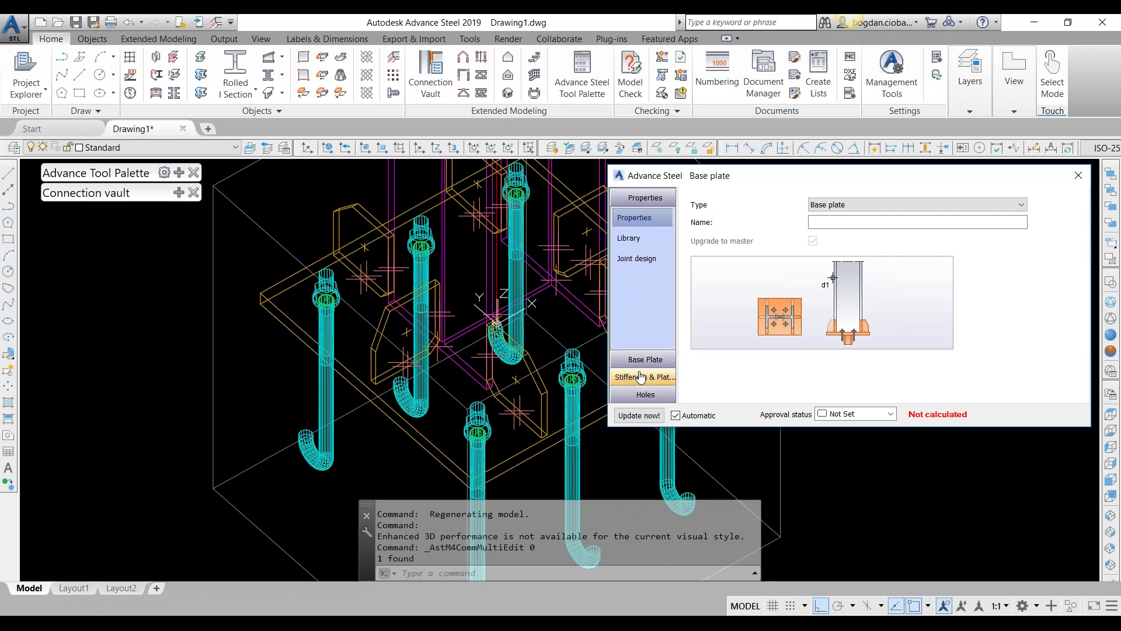
{"action": "left_click", "coordinate": [644, 375]}
{"action": "scroll", "coordinate": [642, 327], "scroll_direction": "down", "scroll_amount": 3}
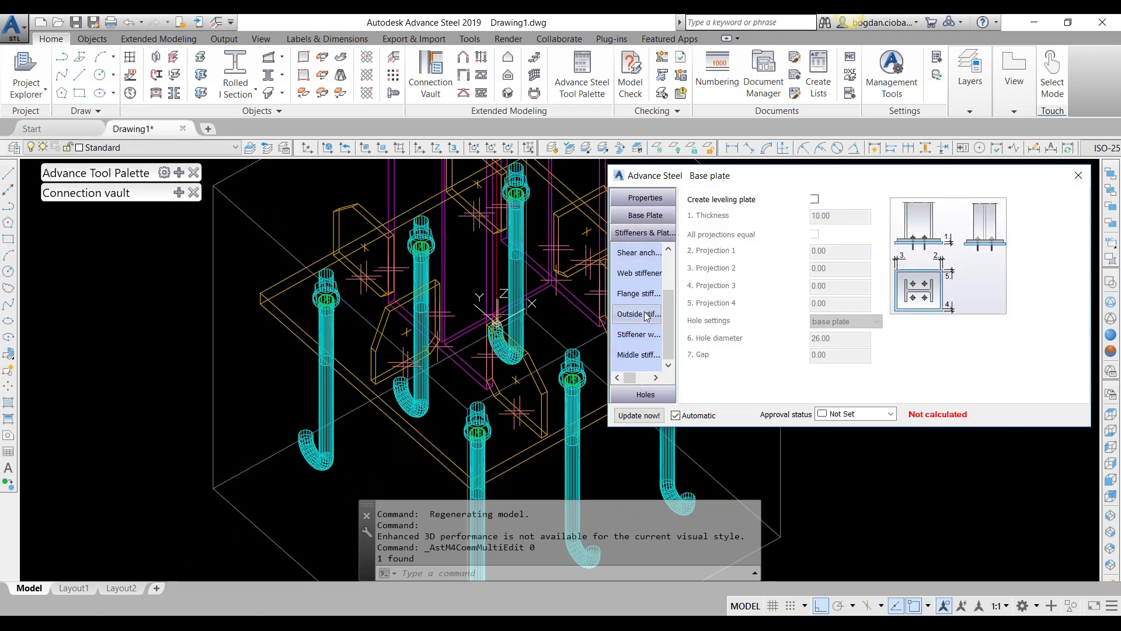
{"action": "left_click", "coordinate": [639, 314]}
{"action": "left_click", "coordinate": [815, 199]}
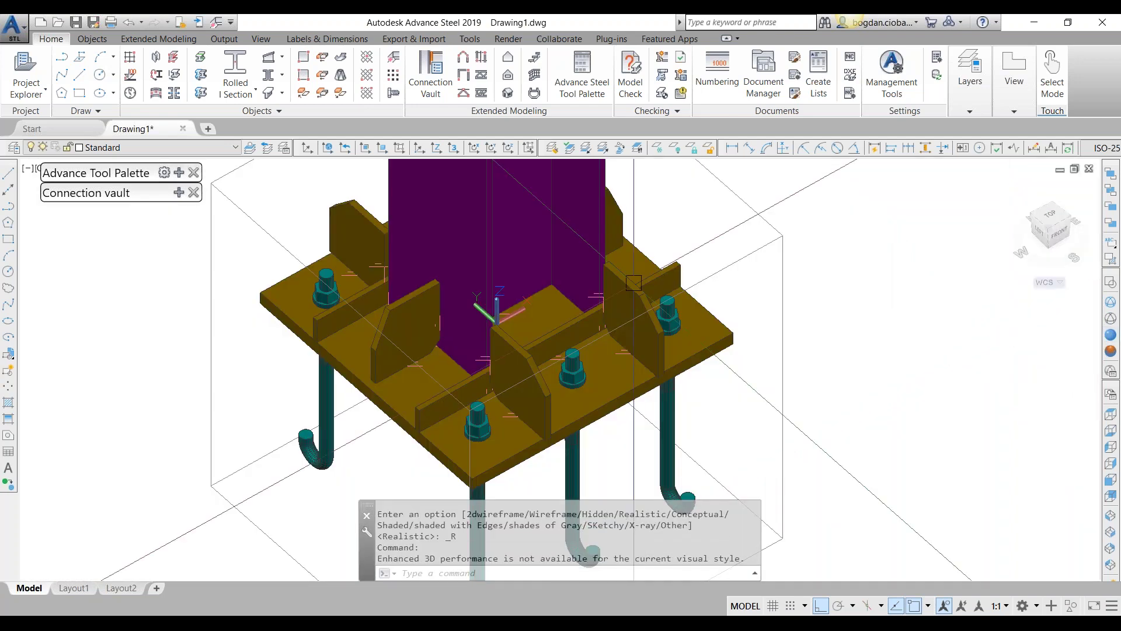
Examine the outside stiffener plates on the base plate and how they meet the column flanges from several angles.
{"action": "scroll", "coordinate": [497, 336], "scroll_direction": "up", "scroll_amount": 5}
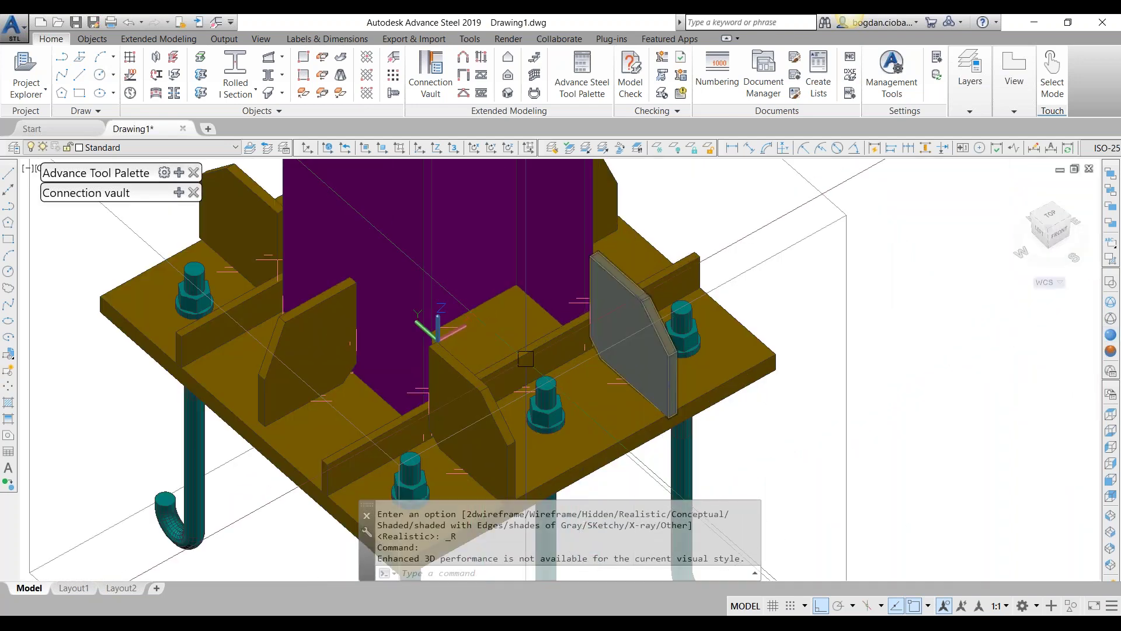
{"action": "key", "text": "Escape"}
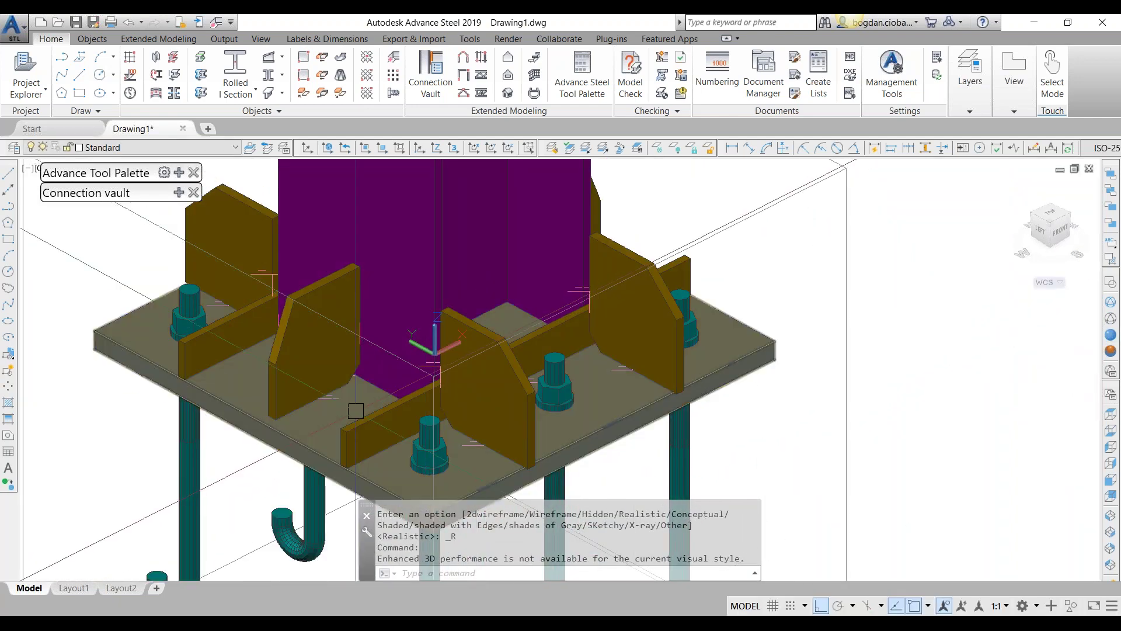
{"action": "left_click", "coordinate": [360, 426]}
{"action": "key", "text": "Escape"}
{"action": "middle_click_drag", "start_coordinate": [526, 362], "coordinate": [551, 388], "text": "shift"}
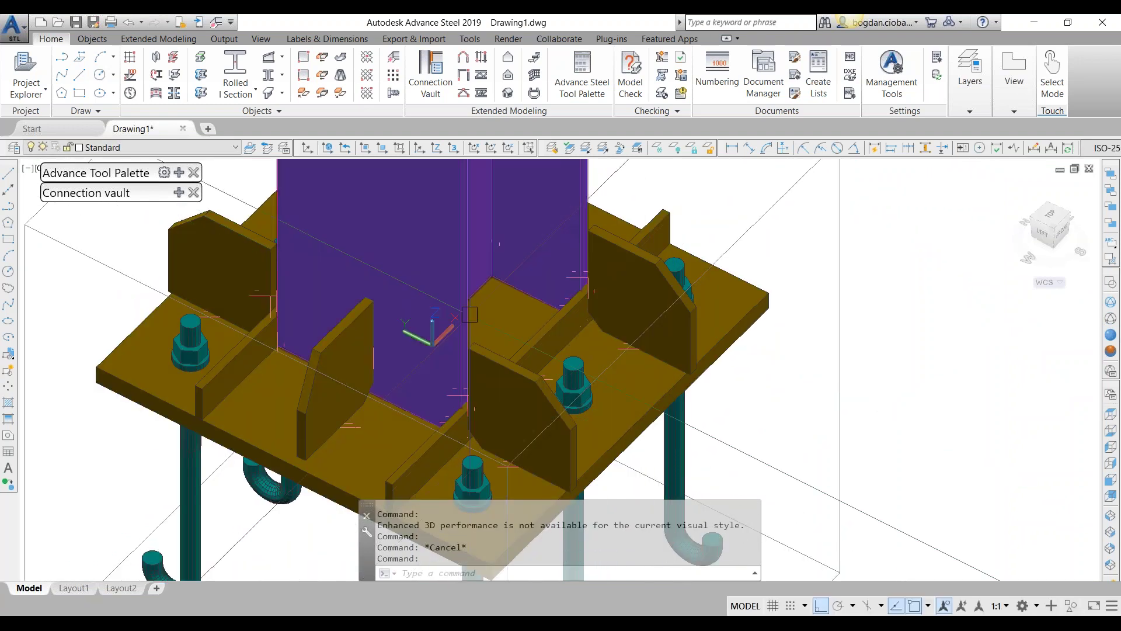
{"action": "middle_click_drag", "start_coordinate": [470, 314], "coordinate": [384, 455], "text": "shift"}
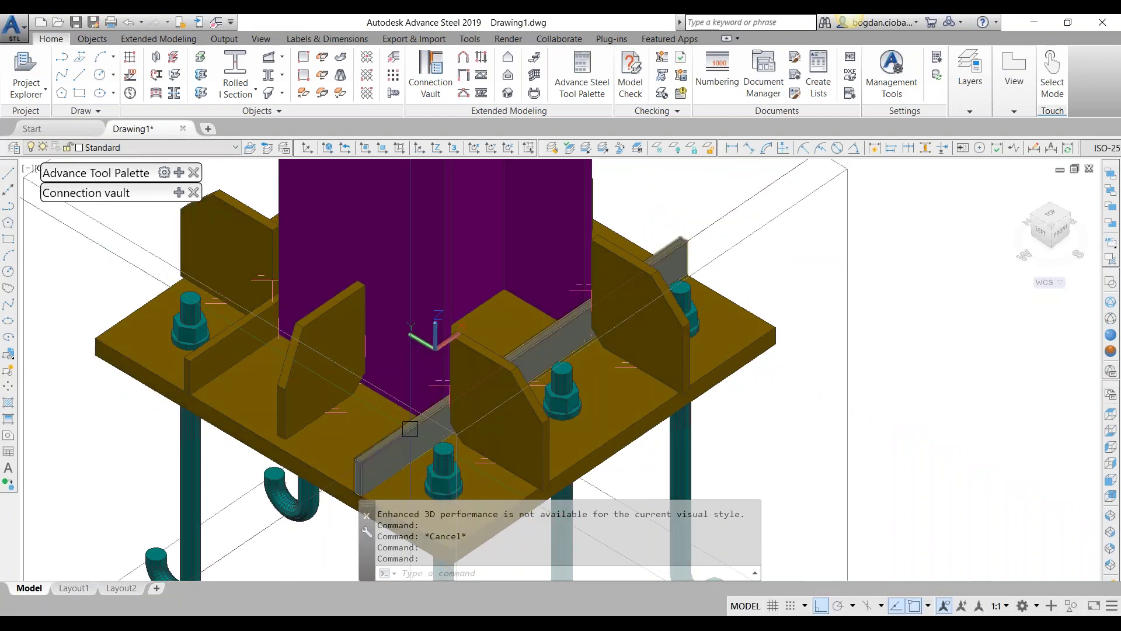
{"action": "scroll", "coordinate": [384, 454], "scroll_direction": "up", "scroll_amount": 4}
{"action": "scroll", "coordinate": [384, 455], "scroll_direction": "down", "scroll_amount": 6}
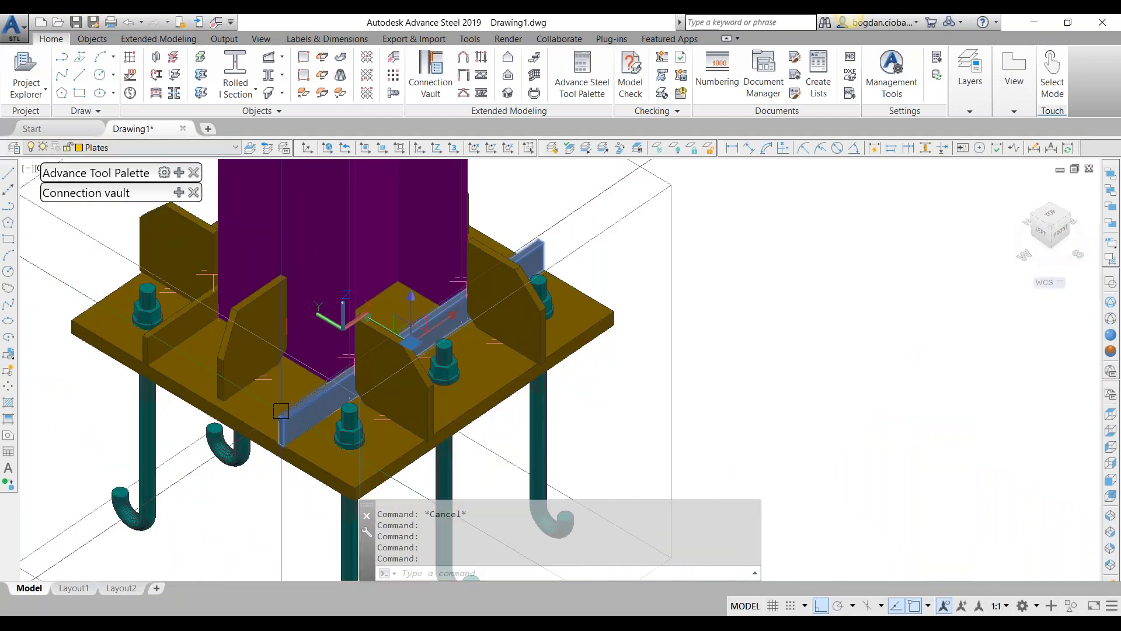
{"action": "scroll", "coordinate": [266, 413], "scroll_direction": "up", "scroll_amount": 3}
{"action": "mouse_move", "coordinate": [231, 428]}
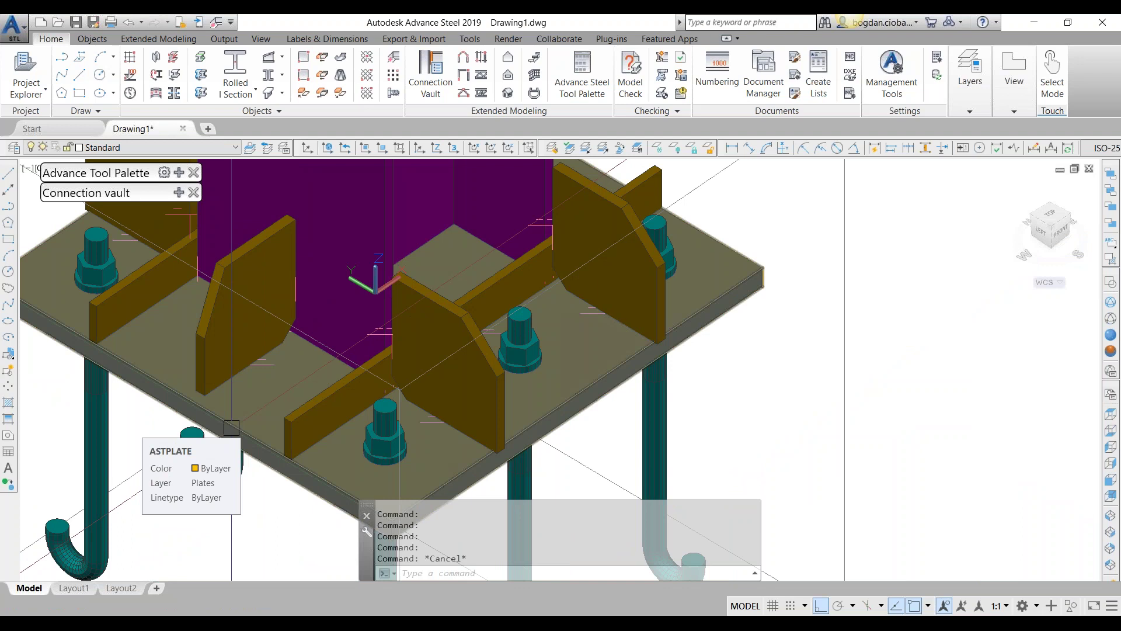
{"action": "scroll", "coordinate": [231, 428], "scroll_direction": "down", "scroll_amount": 3}
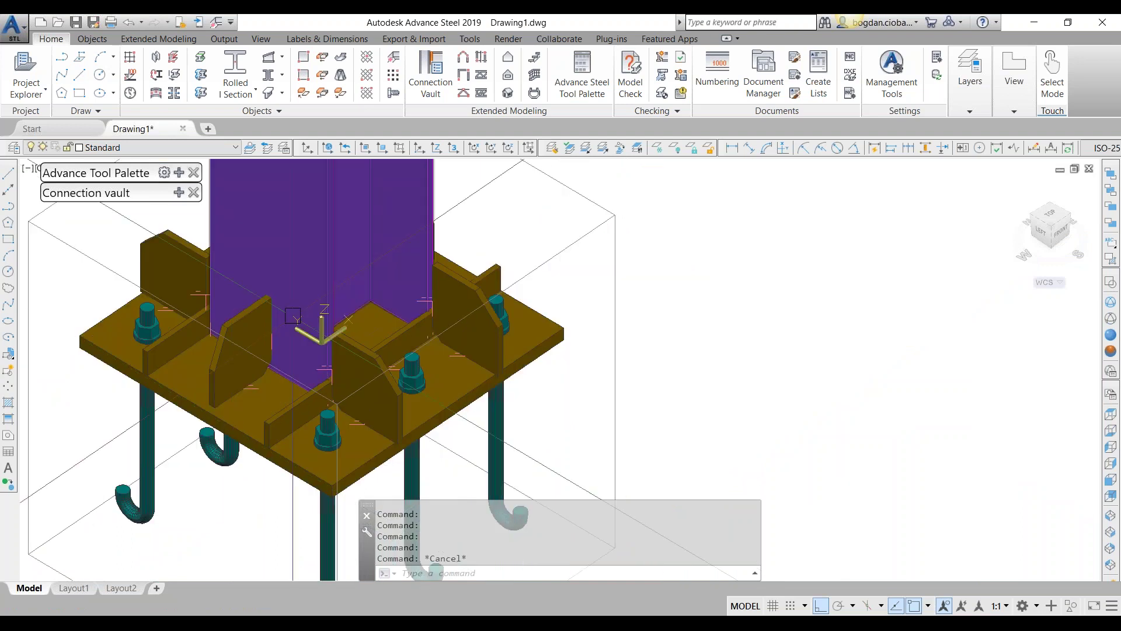
{"action": "scroll", "coordinate": [334, 321], "scroll_direction": "up", "scroll_amount": 5}
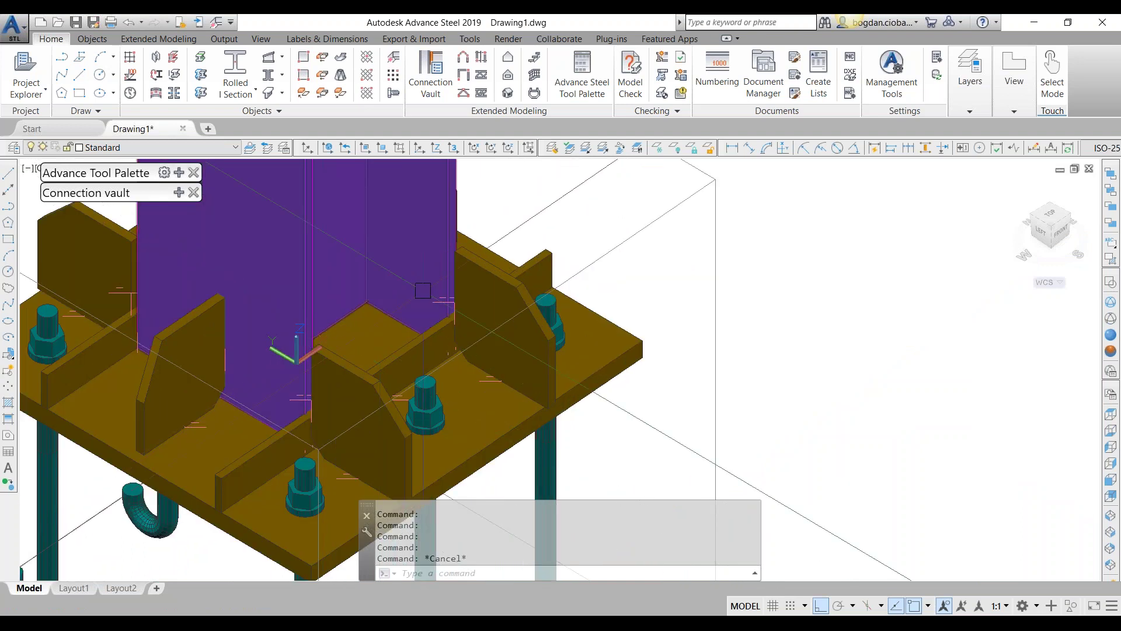
{"action": "mouse_move", "coordinate": [405, 298]}
{"action": "middle_mouse_down", "text": "shift"}
{"action": "mouse_move", "coordinate": [473, 348]}
{"action": "mouse_move", "coordinate": [393, 310]}
{"action": "middle_mouse_up", "text": "shift"}
{"action": "scroll", "coordinate": [393, 309], "scroll_direction": "up", "scroll_amount": 2}
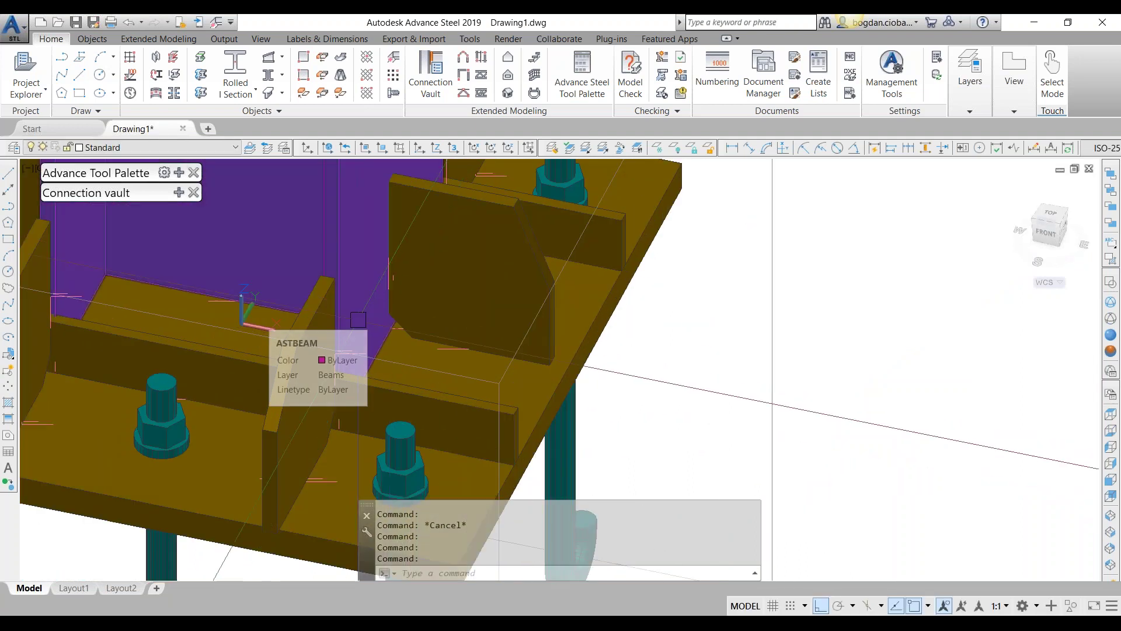
{"action": "scroll", "coordinate": [534, 389], "scroll_direction": "down", "scroll_amount": 1}
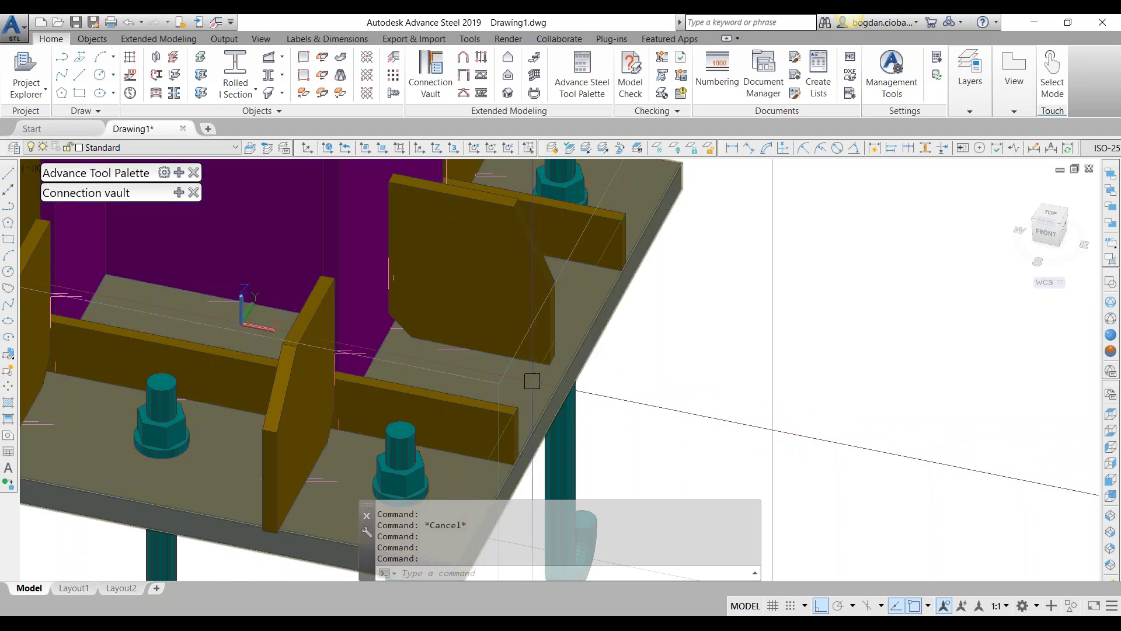
Reopen the base plate connection's properties and turn off its outside stiffeners.
{"action": "scroll", "coordinate": [534, 383], "scroll_direction": "down", "scroll_amount": 3}
{"action": "middle_click_drag", "start_coordinate": [534, 383], "coordinate": [541, 395], "text": "shift"}
{"action": "scroll", "coordinate": [605, 283], "scroll_direction": "up", "scroll_amount": 2}
{"action": "double_click", "coordinate": [595, 258]}
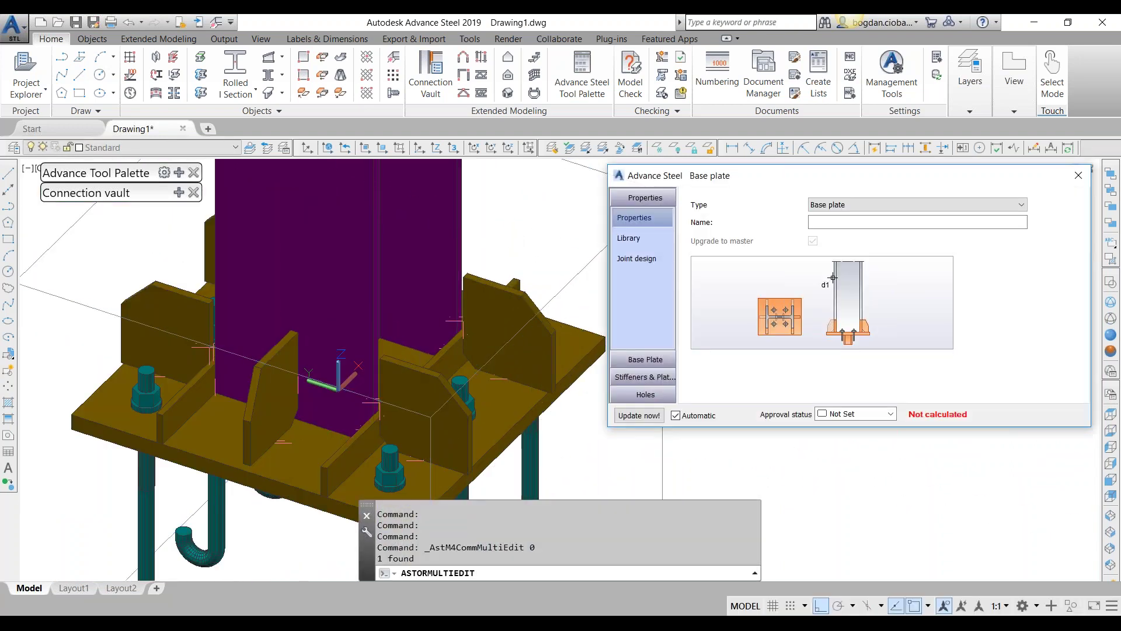
{"action": "left_click", "coordinate": [643, 379]}
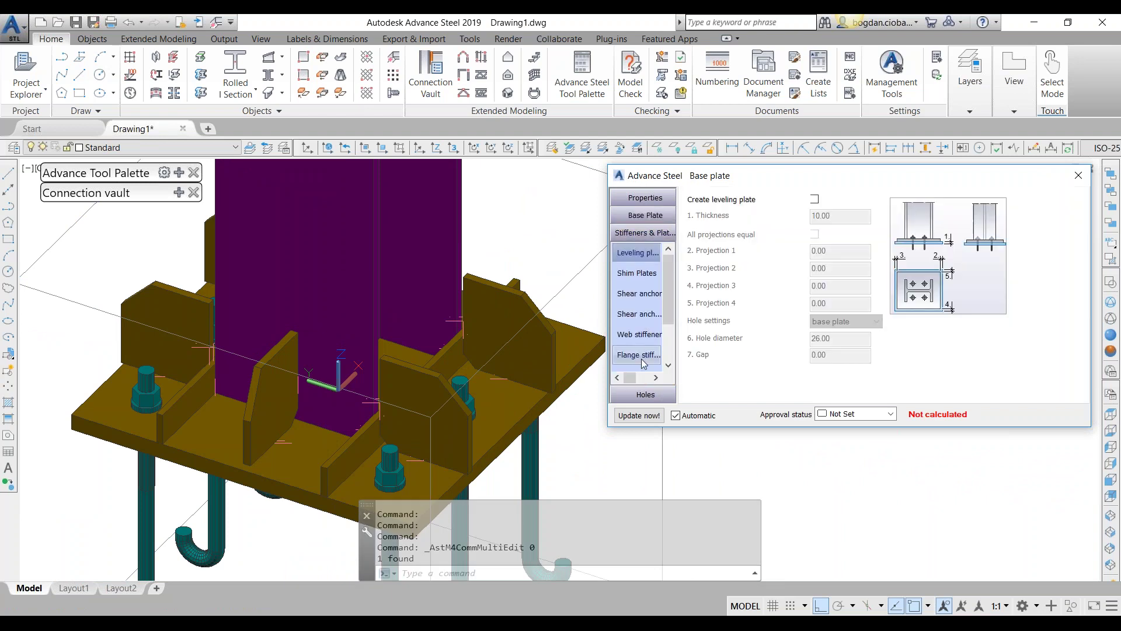
{"action": "left_click", "coordinate": [638, 316]}
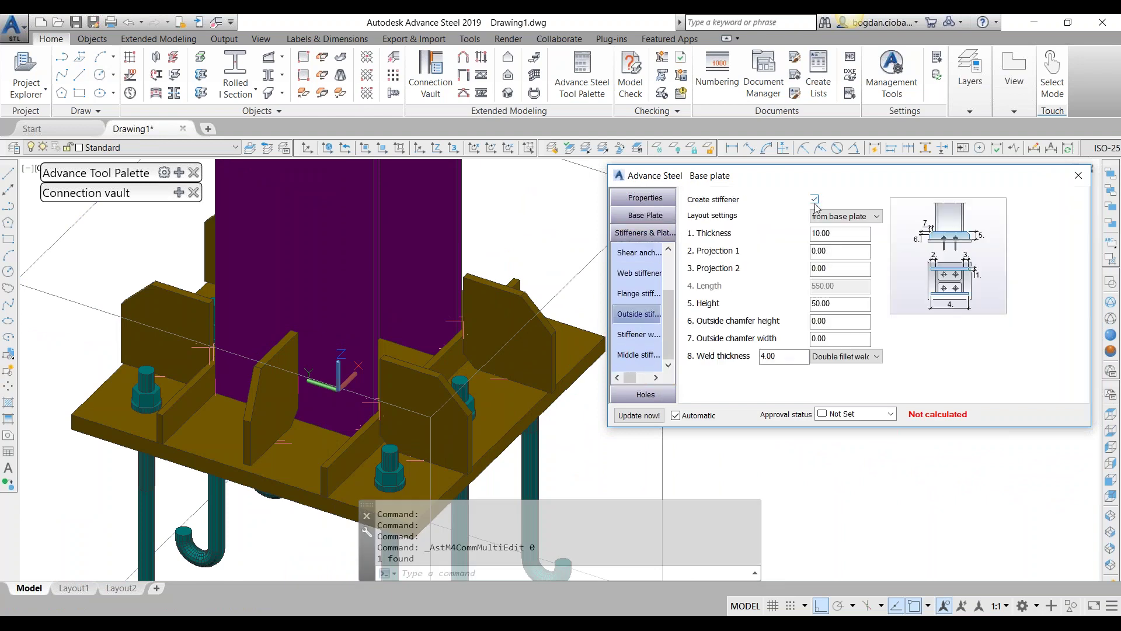
{"action": "left_click", "coordinate": [1079, 175]}
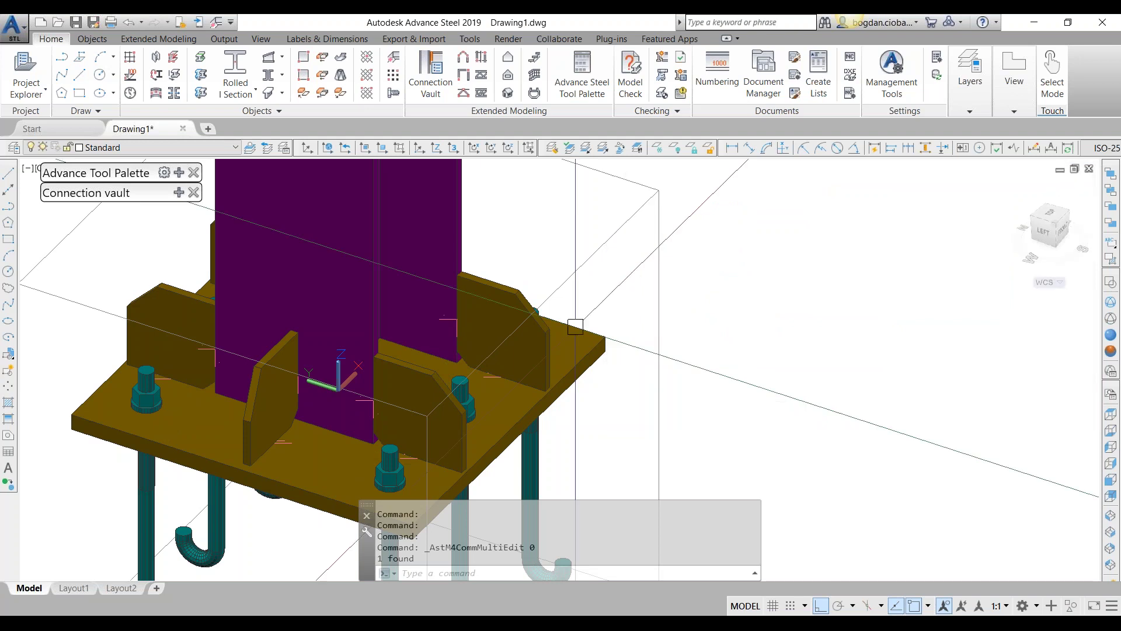
Erase the grey connection box surrounding the base plate joint.
{"action": "middle_click_drag", "start_coordinate": [589, 329], "coordinate": [587, 359], "text": "shift"}
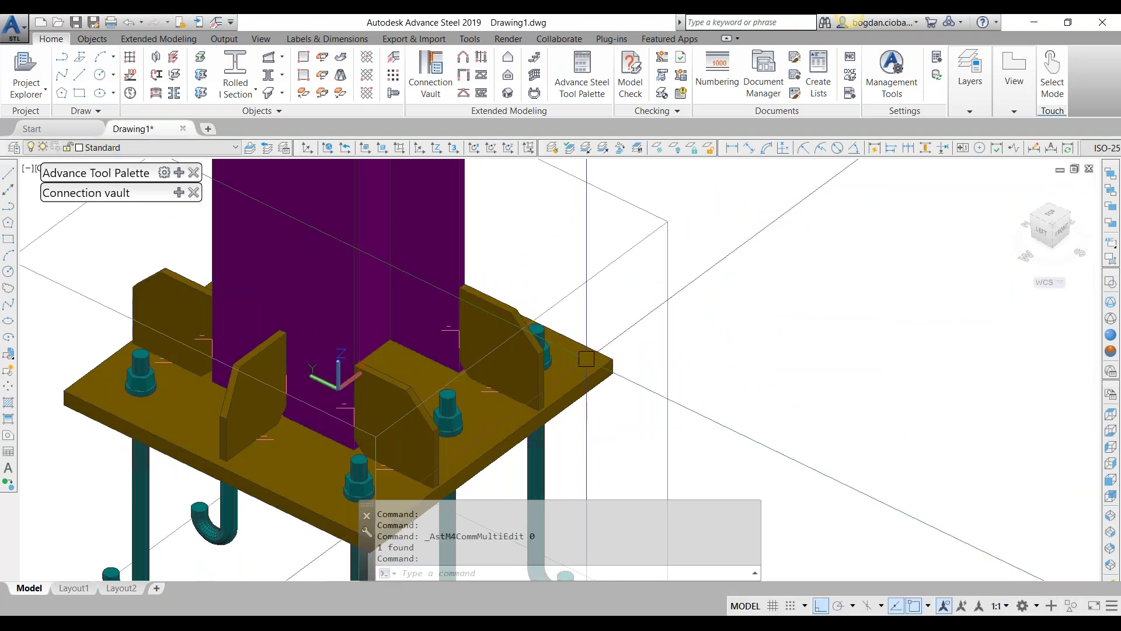
{"action": "scroll", "coordinate": [656, 351], "scroll_direction": "down", "scroll_amount": 2}
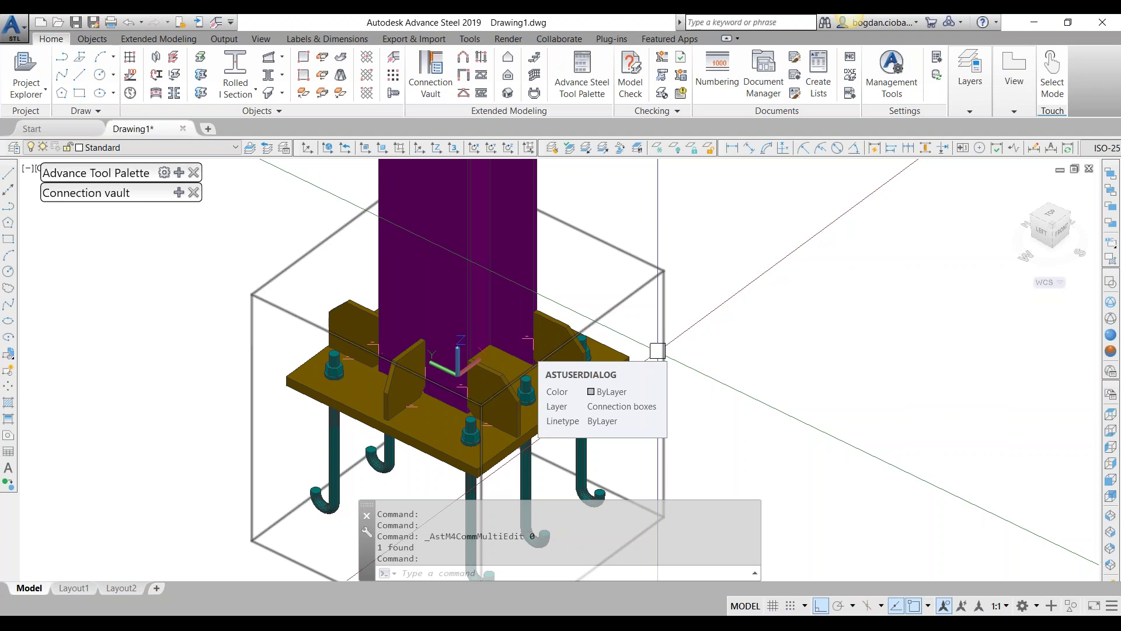
{"action": "left_click", "coordinate": [639, 278]}
{"action": "type", "text": "e"}
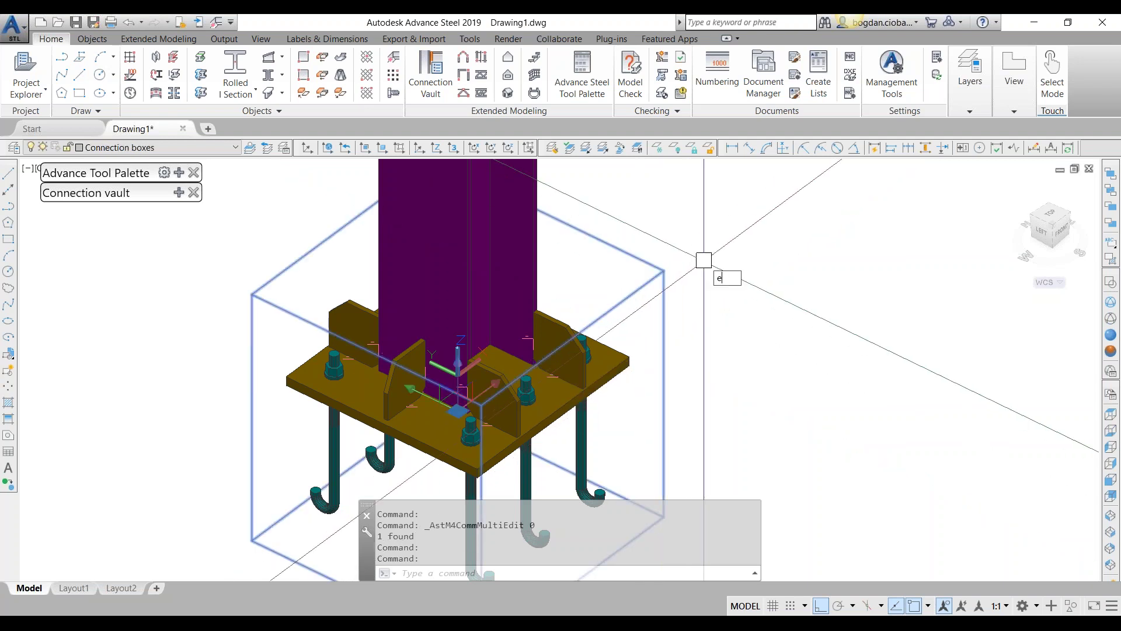
{"action": "key", "text": "Return"}
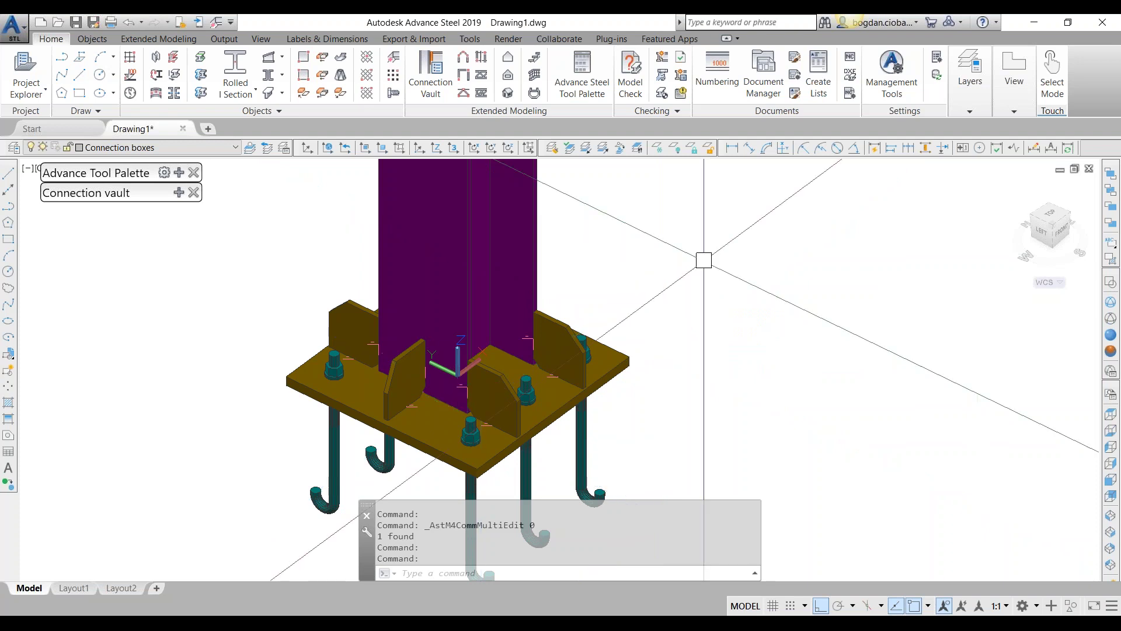
Show the base plate joint as a 2D wireframe from directly above.
{"action": "left_click", "coordinate": [1111, 283]}
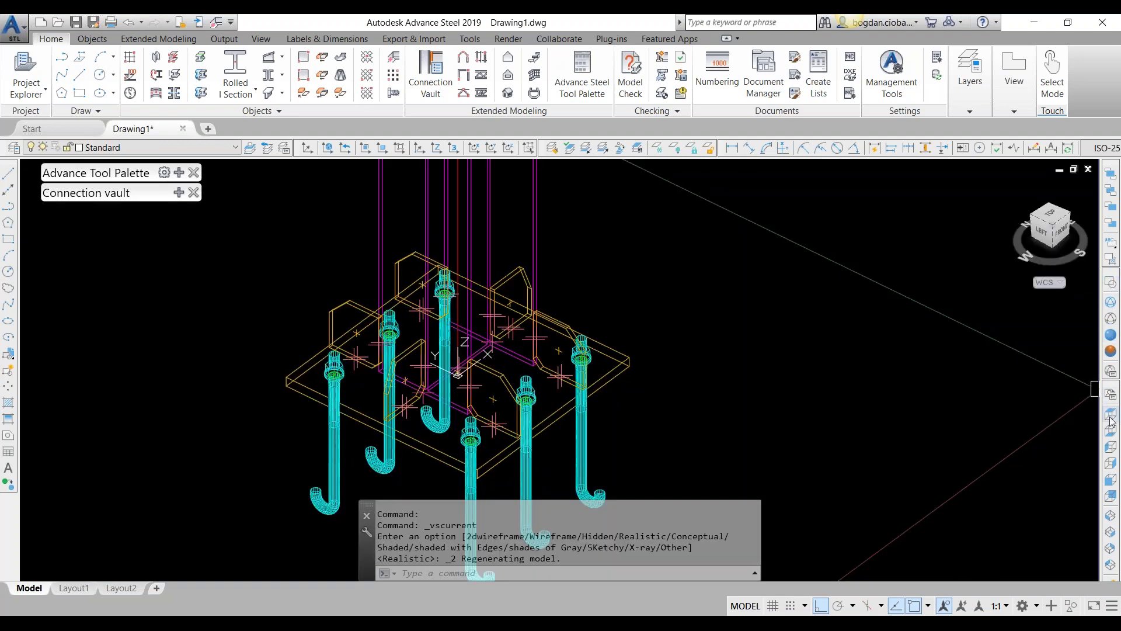
{"action": "left_click", "coordinate": [1110, 414]}
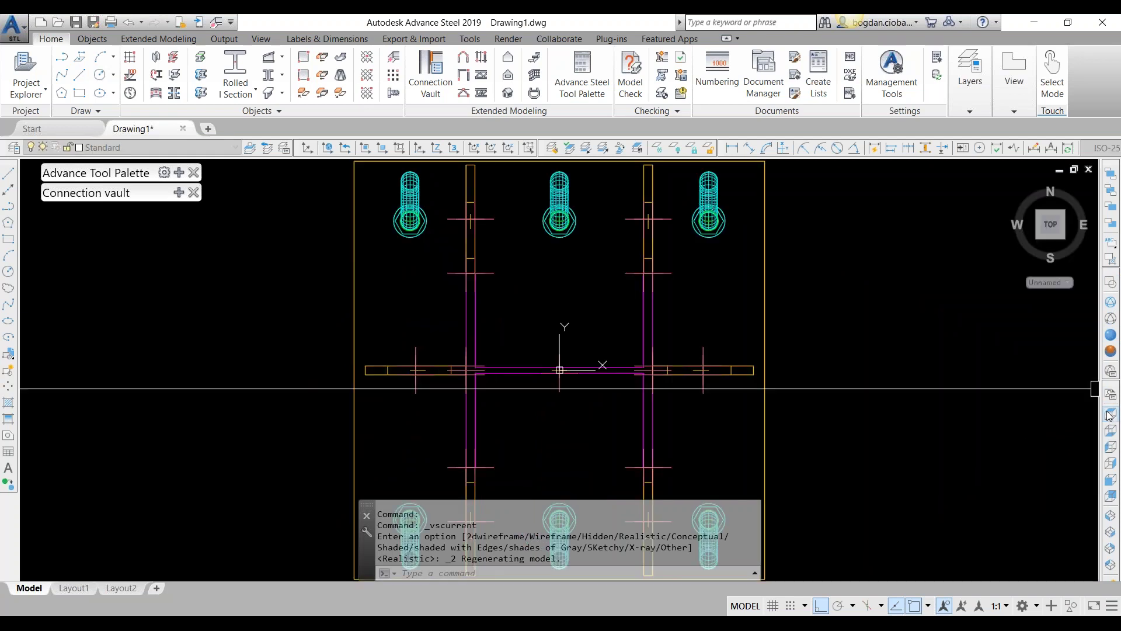
{"action": "scroll", "coordinate": [666, 277], "scroll_direction": "up", "scroll_amount": 4}
Rotate a copy of the upper-right flange stiffener 270° about the flange corner, pointing towards the base plate's right edge.
{"action": "left_click", "coordinate": [644, 285]}
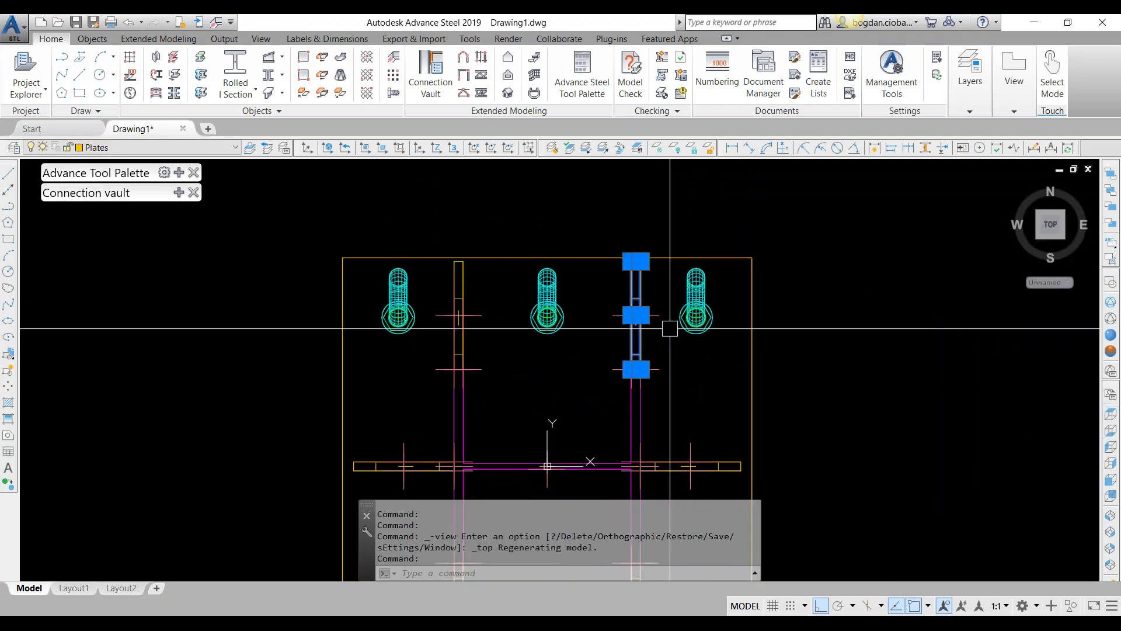
{"action": "type", "text": "RO"}
{"action": "key", "text": "Return"}
{"action": "scroll", "coordinate": [635, 386], "scroll_direction": "up", "scroll_amount": 4}
{"action": "left_click", "coordinate": [648, 342]}
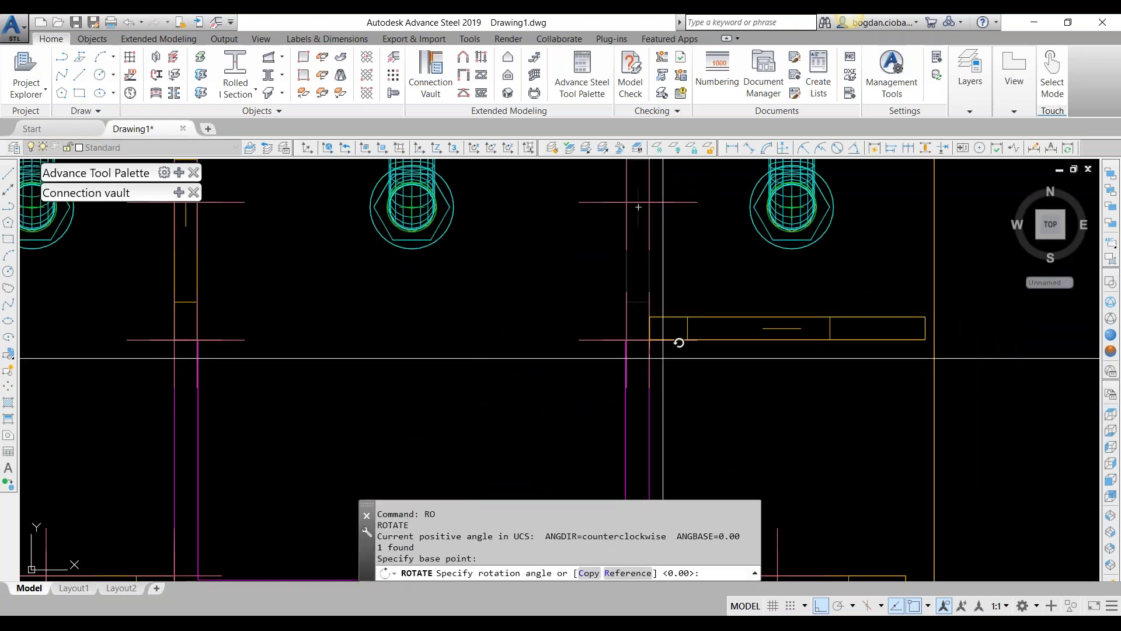
{"action": "type", "text": "c"}
{"action": "key", "text": "Return"}
{"action": "type", "text": "90"}
{"action": "key", "text": "Return"}
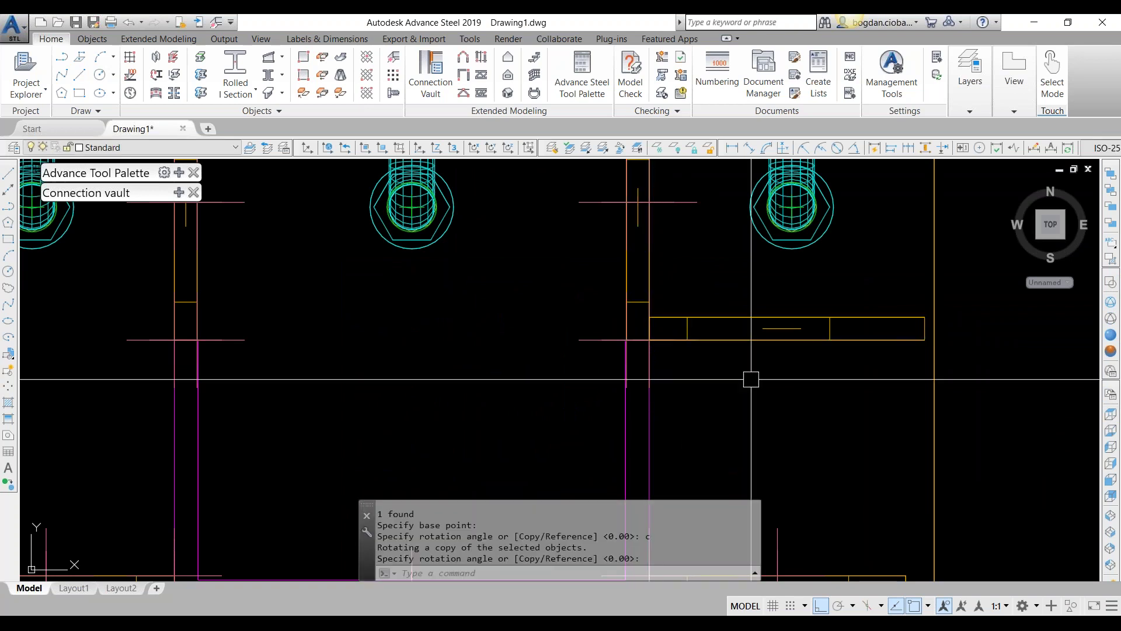
Move the rotated upper-right stiffener copy 12 mm towards the column web line.
{"action": "scroll", "coordinate": [751, 379], "scroll_direction": "down", "scroll_amount": 2}
{"action": "scroll", "coordinate": [741, 351], "scroll_direction": "up", "scroll_amount": 1}
{"action": "left_click", "coordinate": [741, 297]}
{"action": "type", "text": "M"}
{"action": "key", "text": "Return"}
{"action": "left_click", "coordinate": [723, 341]}
{"action": "type", "text": "12"}
{"action": "key", "text": "Return"}
Rotate a copy of the upper-left flange stiffener 90° about the flange end, pointing towards the base plate's left edge.
{"action": "middle_click_drag", "start_coordinate": [710, 394], "coordinate": [699, 223]}
{"action": "scroll", "coordinate": [692, 300], "scroll_direction": "down", "scroll_amount": 2}
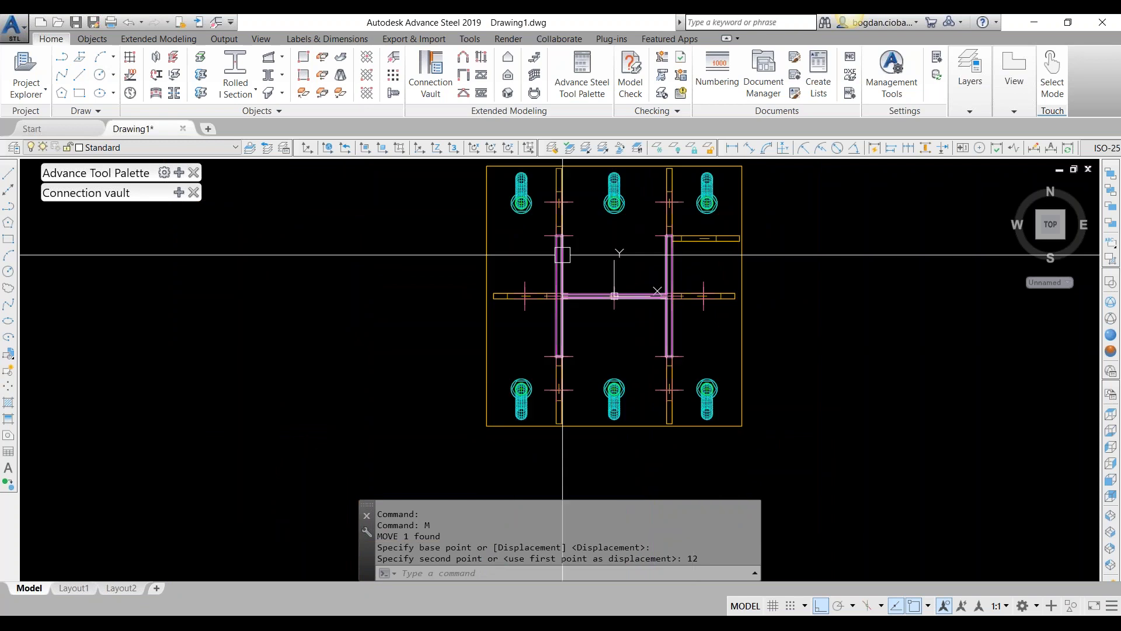
{"action": "scroll", "coordinate": [562, 254], "scroll_direction": "up", "scroll_amount": 3}
{"action": "left_click", "coordinate": [581, 304]}
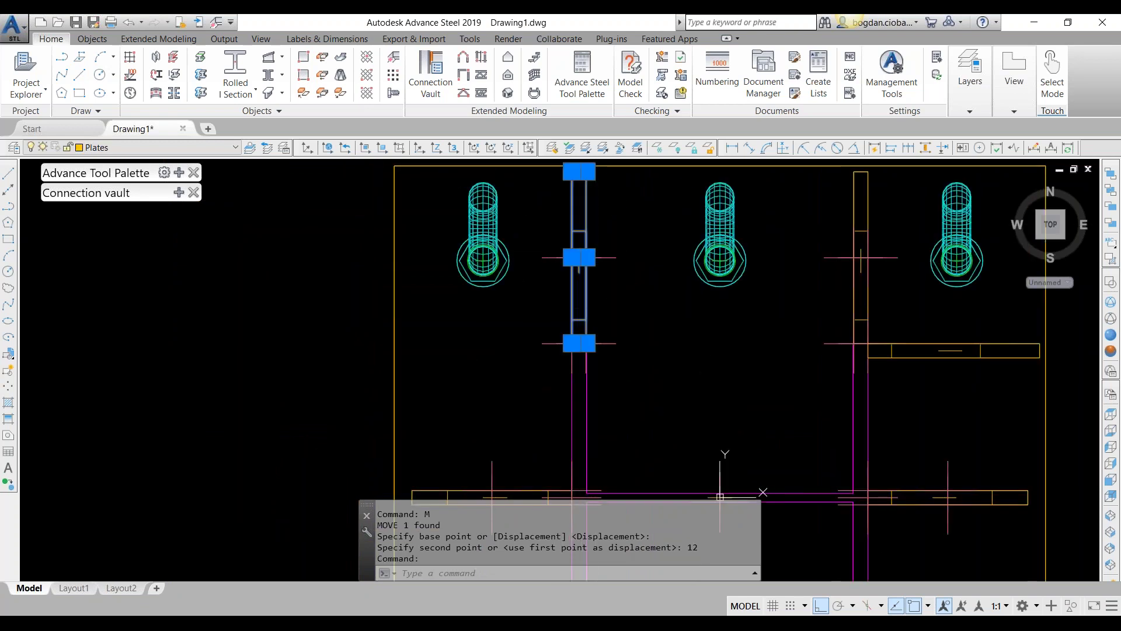
{"action": "type", "text": "RO"}
{"action": "key", "text": "Return"}
{"action": "left_click", "coordinate": [579, 342]}
{"action": "scroll", "coordinate": [599, 234], "scroll_direction": "down", "scroll_amount": 3}
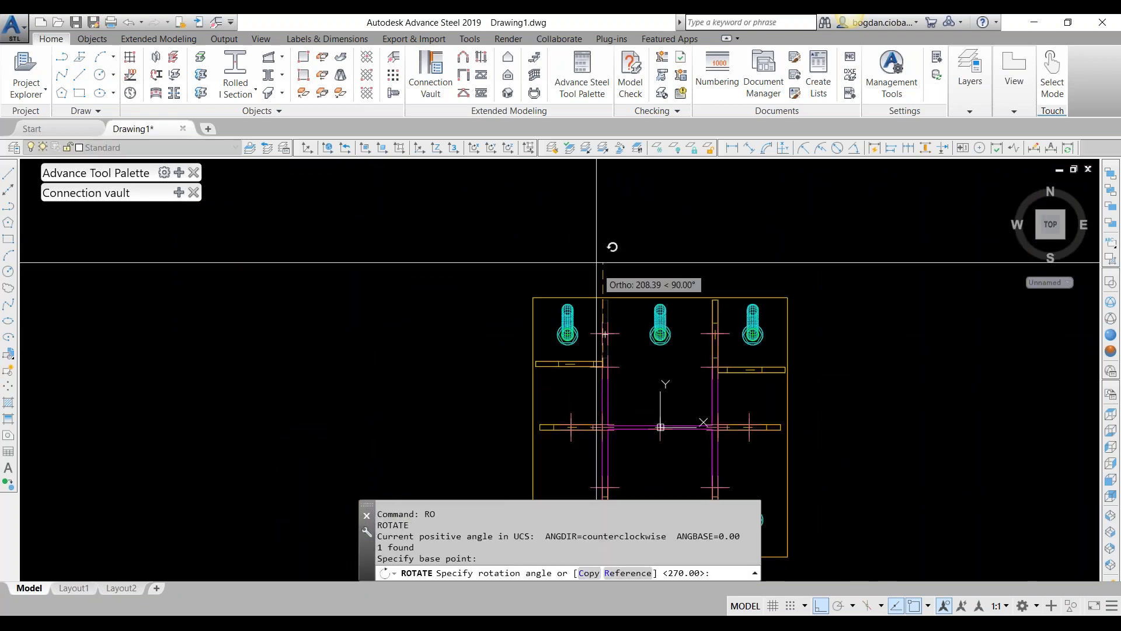
{"action": "type", "text": "c"}
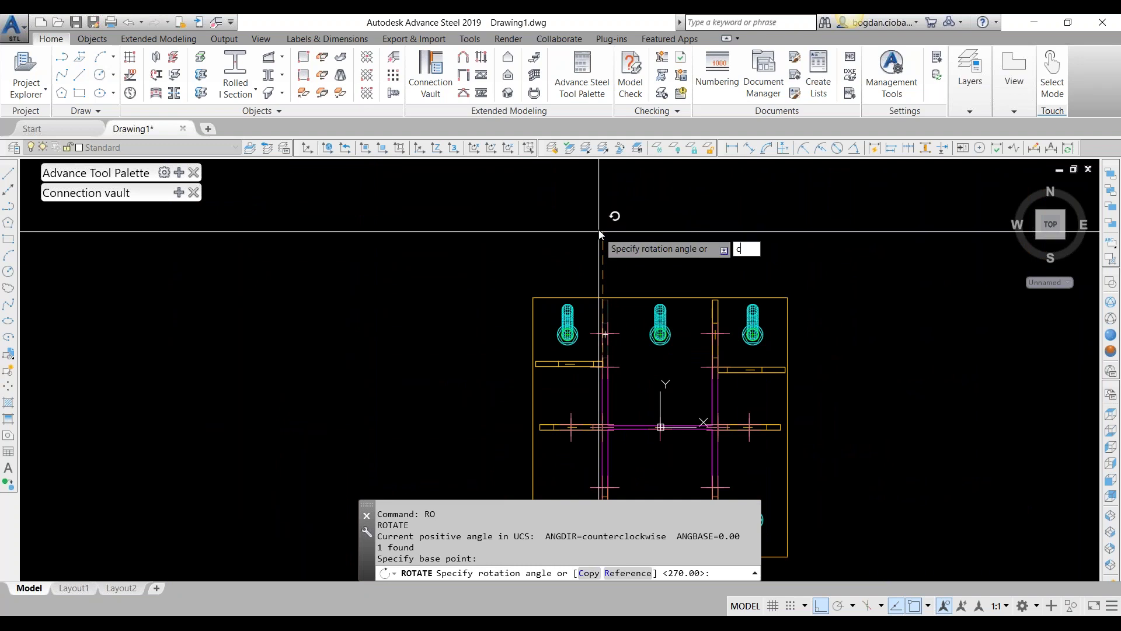
{"action": "key", "text": "Return"}
{"action": "left_click", "coordinate": [602, 222]}
Try to copy the rotated upper-left stiffener 12 mm towards the column web line.
{"action": "scroll", "coordinate": [583, 360], "scroll_direction": "up", "scroll_amount": 3}
{"action": "left_click", "coordinate": [590, 355]}
{"action": "left_click", "coordinate": [579, 390]}
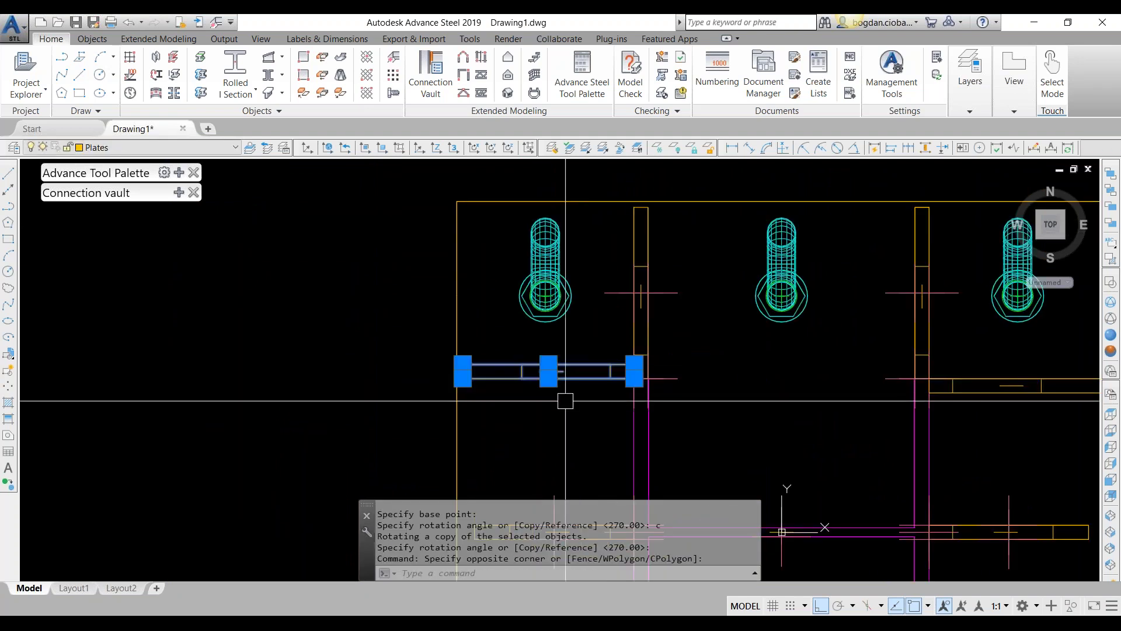
{"action": "type", "text": "CO"}
{"action": "key", "text": "Return"}
{"action": "left_click", "coordinate": [341, 345]}
{"action": "type", "text": "12"}
{"action": "key", "text": "Return"}
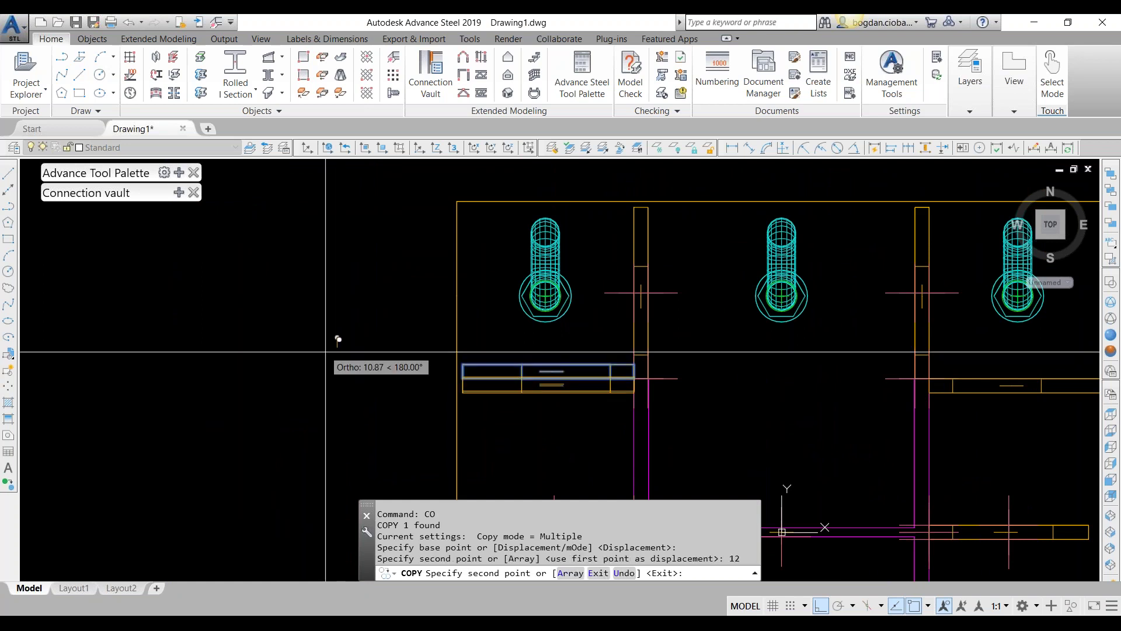
{"action": "key", "text": "Escape"}
{"action": "key", "text": "ctrl+z"}
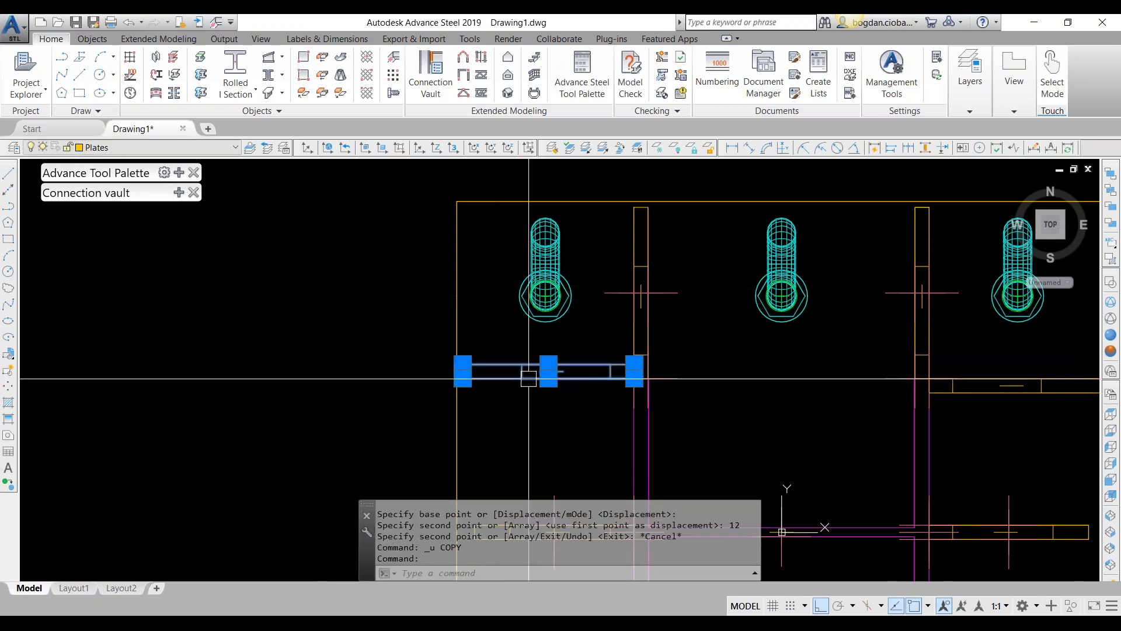
Move the rotated upper-left stiffener 12 mm towards the column web line.
{"action": "type", "text": "M"}
{"action": "key", "text": "Return"}
{"action": "left_click", "coordinate": [331, 343]}
{"action": "type", "text": "12"}
{"action": "key", "text": "Return"}
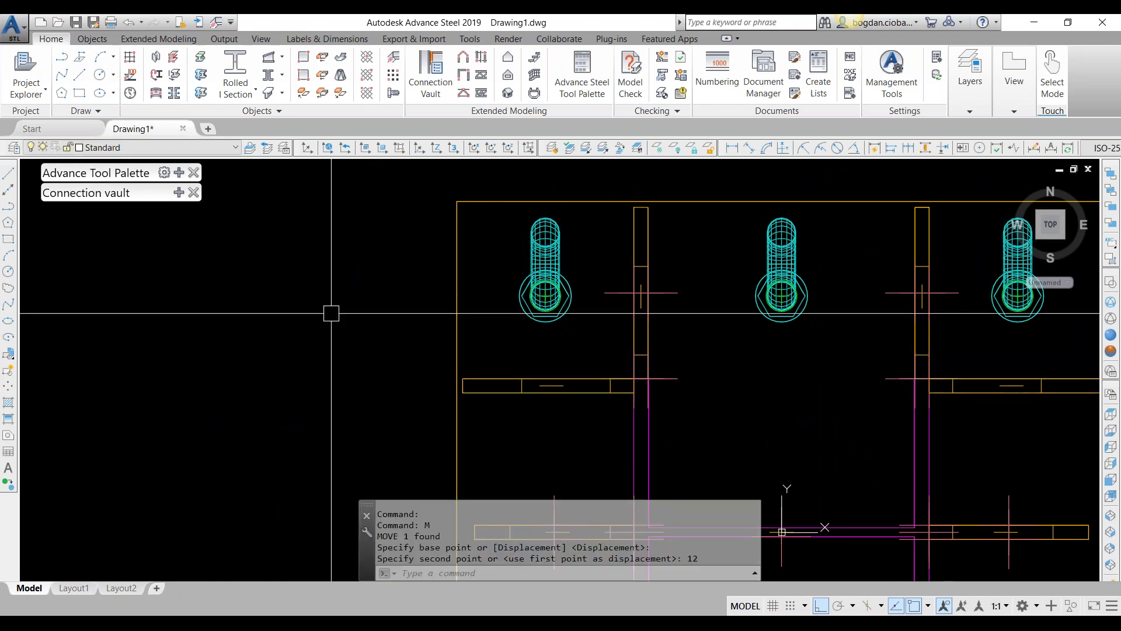
Rotate a copy of the lower-right flange stiffener 90° about the flange corner, pointing towards the base plate's right edge.
{"action": "scroll", "coordinate": [331, 313], "scroll_direction": "down", "scroll_amount": 2}
{"action": "middle_click_drag", "start_coordinate": [602, 391], "coordinate": [545, 253]}
{"action": "scroll", "coordinate": [549, 252], "scroll_direction": "down", "scroll_amount": 2}
{"action": "scroll", "coordinate": [638, 311], "scroll_direction": "up", "scroll_amount": 2}
{"action": "middle_click_drag", "start_coordinate": [613, 412], "coordinate": [606, 337]}
{"action": "scroll", "coordinate": [583, 309], "scroll_direction": "up", "scroll_amount": 2}
{"action": "key", "text": "Escape"}
{"action": "left_click", "coordinate": [587, 307]}
{"action": "scroll", "coordinate": [584, 308], "scroll_direction": "up", "scroll_amount": 4}
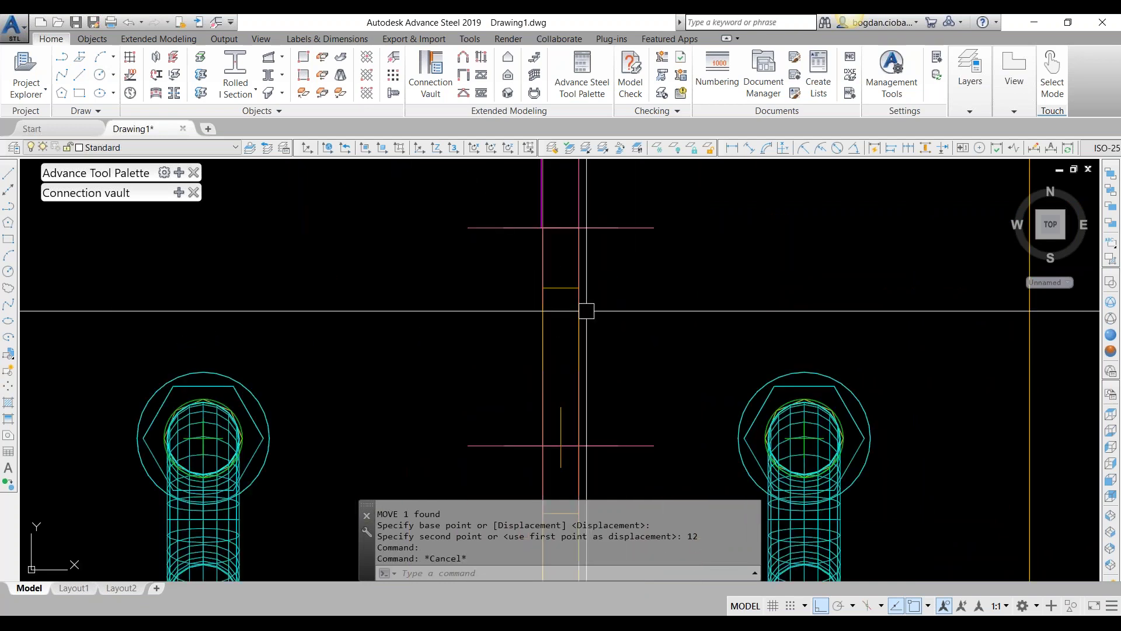
{"action": "middle_click_drag", "start_coordinate": [647, 284], "coordinate": [596, 443]}
{"action": "type", "text": "RO"}
{"action": "key", "text": "Return"}
{"action": "left_click", "coordinate": [539, 386]}
{"action": "type", "text": "c"}
{"action": "key", "text": "Return"}
{"action": "key", "text": "Return"}
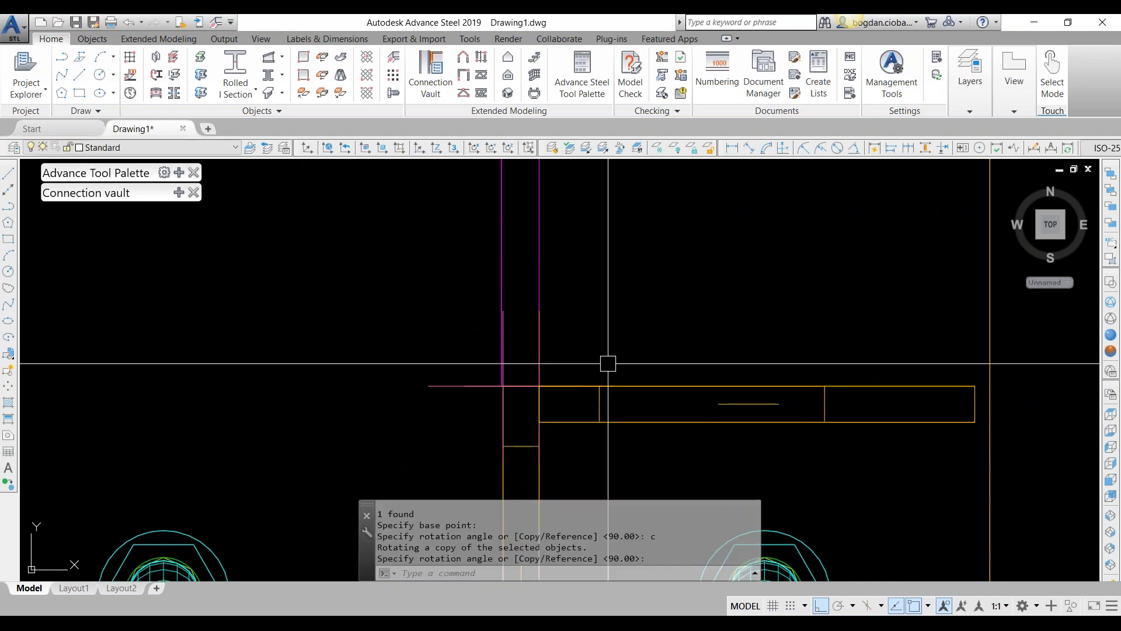
Move the rotated lower-right stiffener copy 12 mm up towards the column web line.
{"action": "type", "text": "M"}
{"action": "key", "text": "Return"}
{"action": "left_click", "coordinate": [620, 310]}
{"action": "type", "text": "12"}
{"action": "key", "text": "Return"}
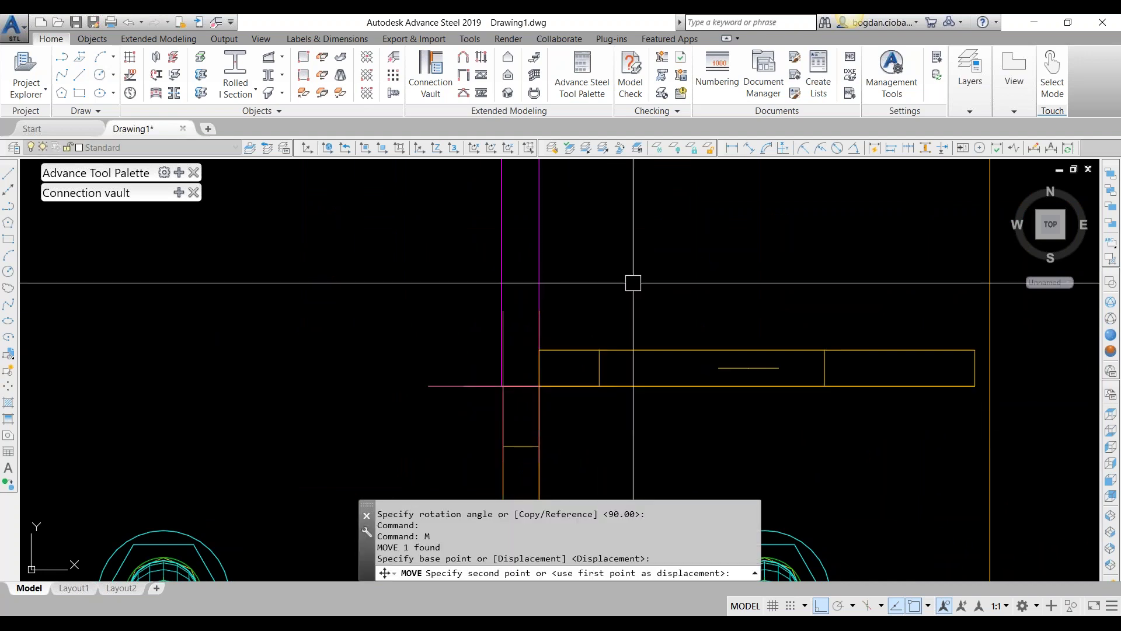
{"action": "scroll", "coordinate": [666, 295], "scroll_direction": "down", "scroll_amount": 4}
{"action": "scroll", "coordinate": [332, 346], "scroll_direction": "up", "scroll_amount": 2}
{"action": "key", "text": "Return"}
Rotate a copy of the lower-left flange stiffener about the flange corner so it points towards the base plate's left edge.
{"action": "left_click", "coordinate": [318, 401]}
{"action": "type", "text": "RO"}
{"action": "key", "text": "Return"}
{"action": "left_click", "coordinate": [319, 333]}
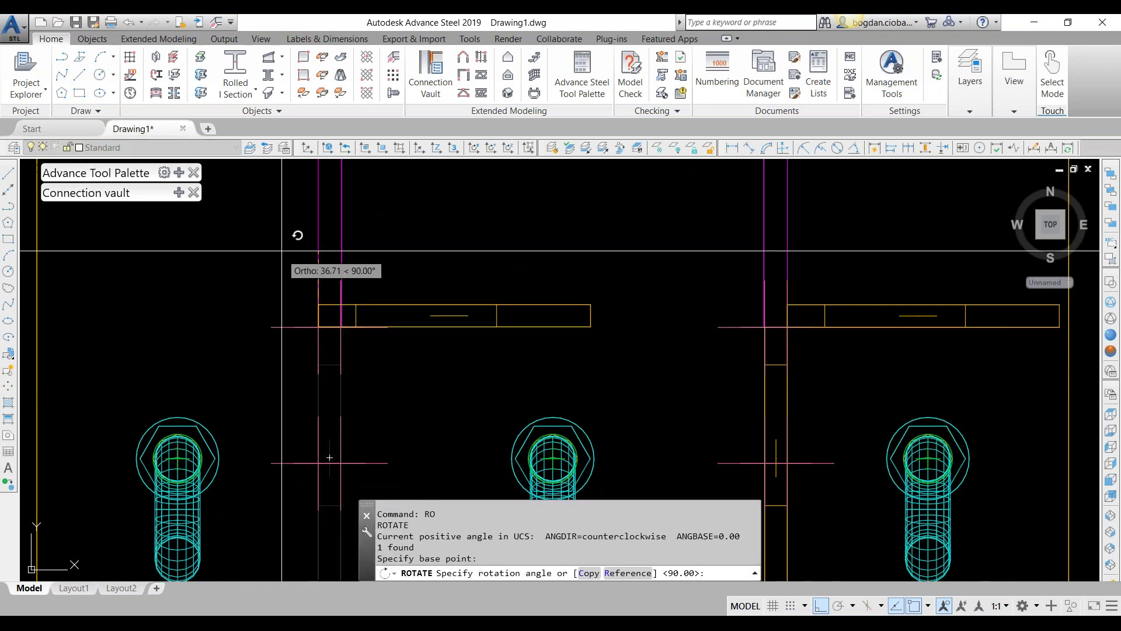
{"action": "scroll", "coordinate": [345, 327], "scroll_direction": "down", "scroll_amount": 4}
{"action": "type", "text": "c"}
{"action": "key", "text": "Return"}
{"action": "left_click", "coordinate": [367, 438]}
Move the rotated lower-left stiffener copy 12 mm up towards the column web line.
{"action": "middle_click_drag", "start_coordinate": [400, 304], "coordinate": [392, 388]}
{"action": "left_click", "coordinate": [325, 346]}
{"action": "type", "text": "M"}
{"action": "key", "text": "Return"}
{"action": "left_click", "coordinate": [466, 316]}
{"action": "type", "text": "12"}
{"action": "key", "text": "Return"}
Copy the rotated lower-left stiffener into the space between the two column flanges.
{"action": "left_click", "coordinate": [362, 336]}
{"action": "type", "text": "CO"}
{"action": "key", "text": "Return"}
{"action": "left_click", "coordinate": [834, 319]}
{"action": "left_click", "coordinate": [980, 323]}
{"action": "key", "text": "Escape"}
{"action": "middle_click_drag", "start_coordinate": [641, 446], "coordinate": [570, 361], "text": "shift"}
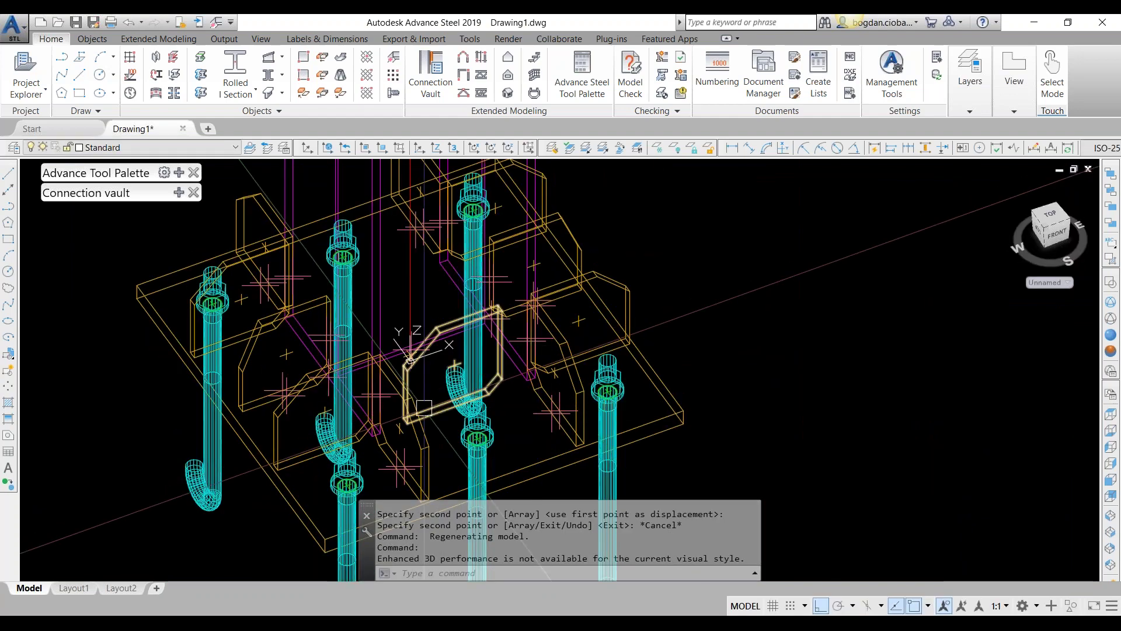
Display the inner stiffener plate's features and erase its large upper corner chamfer.
{"action": "left_click", "coordinate": [424, 408]}
{"action": "scroll", "coordinate": [424, 407], "scroll_direction": "up", "scroll_amount": 2}
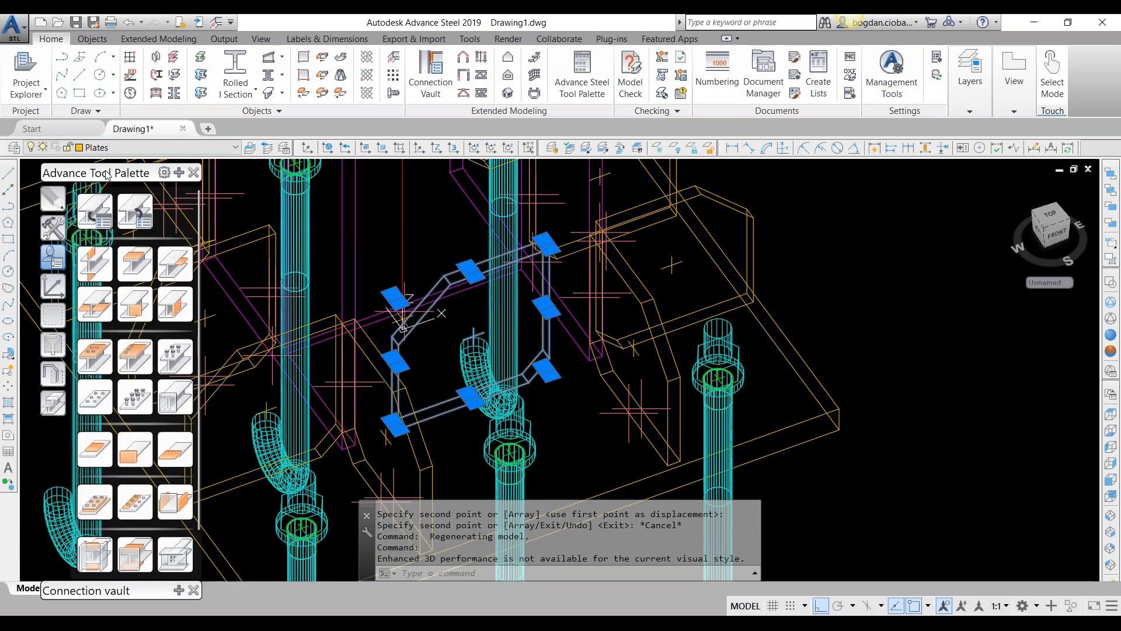
{"action": "left_click", "coordinate": [97, 358]}
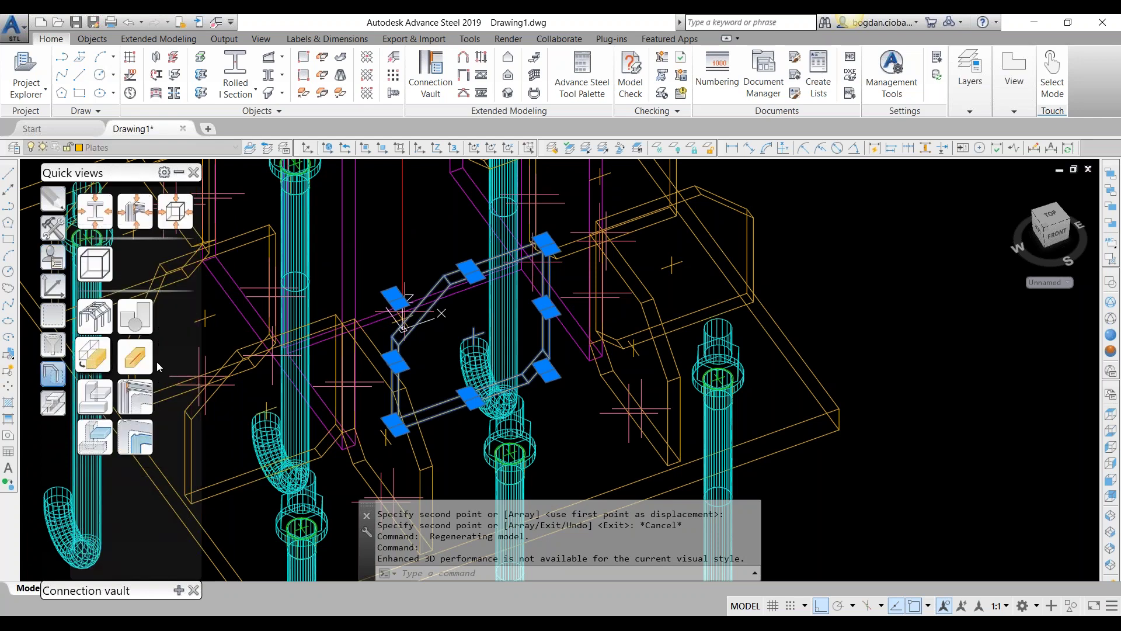
{"action": "key", "text": "Escape"}
{"action": "scroll", "coordinate": [417, 280], "scroll_direction": "up", "scroll_amount": 2}
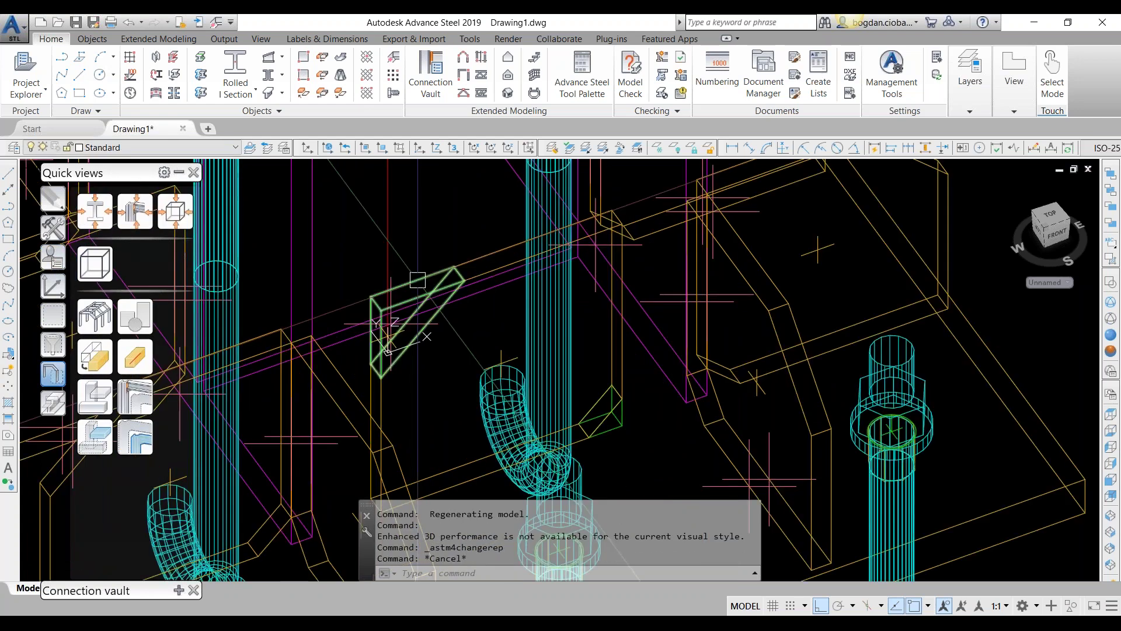
{"action": "left_click", "coordinate": [417, 280]}
{"action": "type", "text": "e"}
{"action": "key", "text": "Return"}
Cut a straight corner chamfer with X 30 and Y 30 at the inner plate's other lower corner.
{"action": "left_click", "coordinate": [53, 403]}
{"action": "left_click", "coordinate": [135, 211]}
{"action": "middle_click_drag", "start_coordinate": [477, 476], "coordinate": [486, 363]}
{"action": "left_click", "coordinate": [410, 390]}
{"action": "type", "text": "30"}
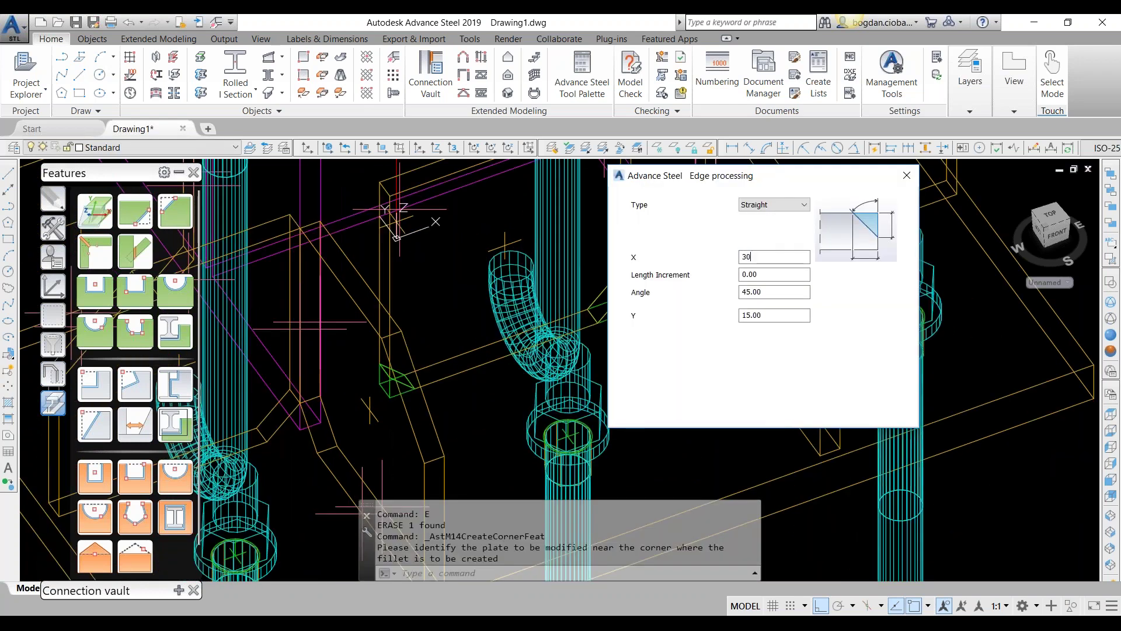
{"action": "key", "text": "Tab"}
{"action": "key", "text": "Tab"}
{"action": "key", "text": "Tab"}
{"action": "type", "text": "30"}
{"action": "key", "text": "Return"}
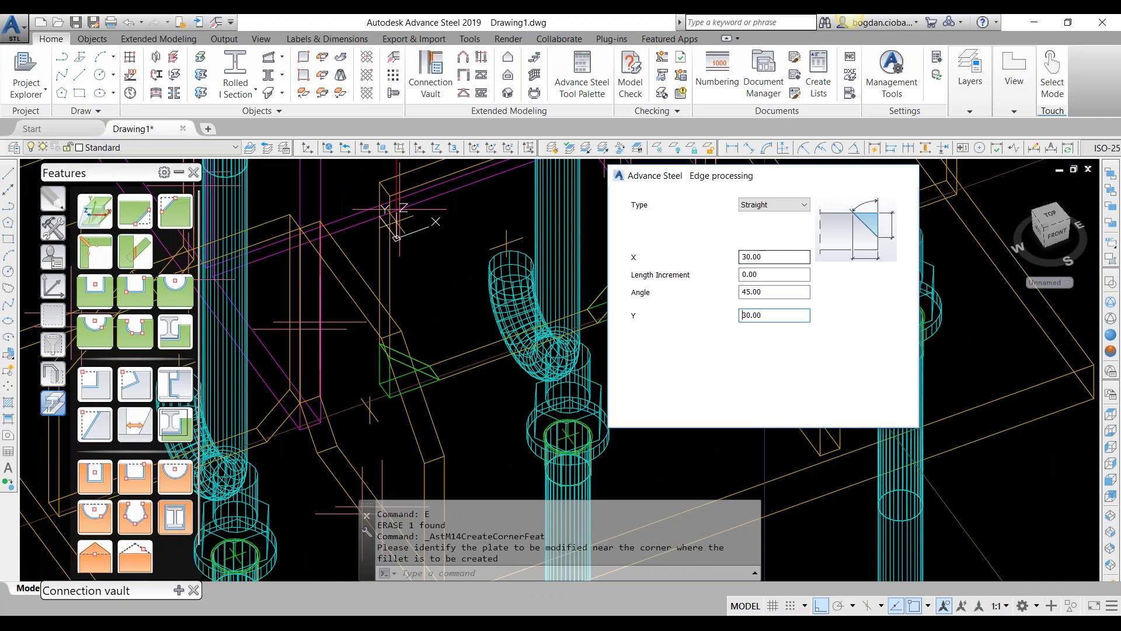
{"action": "key", "text": "Escape"}
{"action": "scroll", "coordinate": [441, 364], "scroll_direction": "up", "scroll_amount": 2}
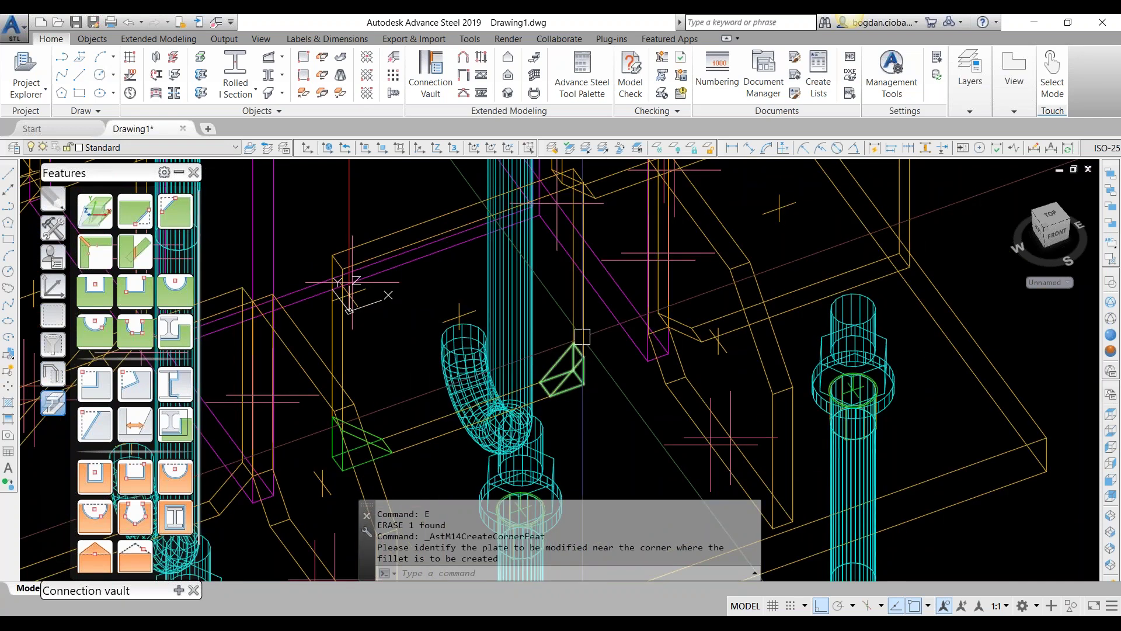
{"action": "key", "text": "Escape"}
{"action": "key", "text": "Escape"}
Stretch the inner plate's right edge to the inside face of the right column flange.
{"action": "scroll", "coordinate": [583, 326], "scroll_direction": "up", "scroll_amount": 2}
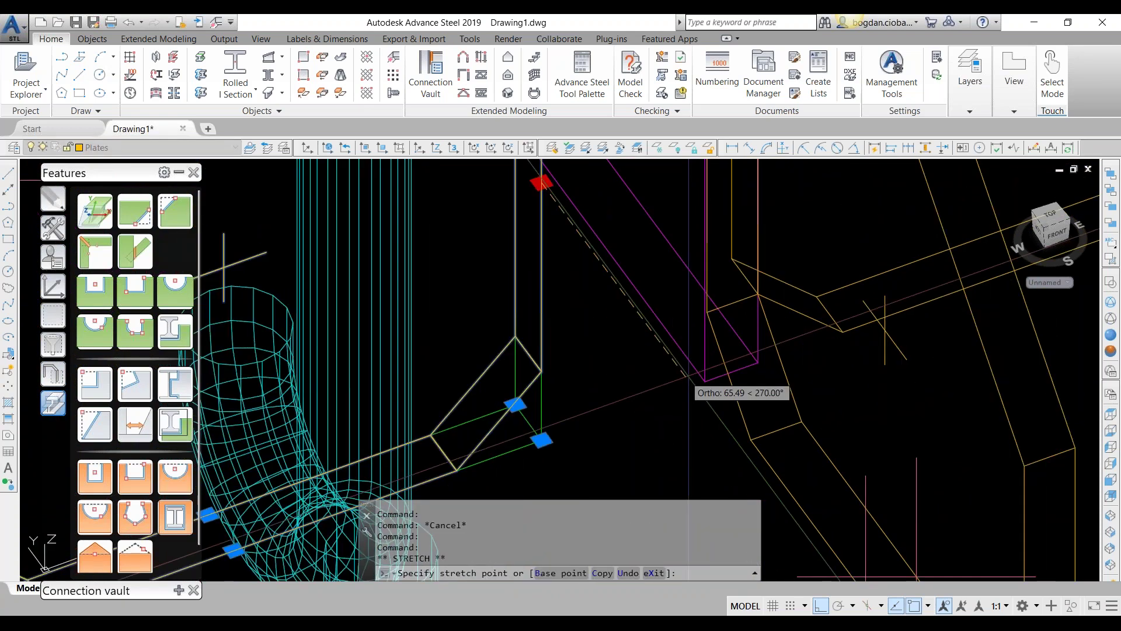
{"action": "left_click", "coordinate": [705, 382]}
{"action": "key", "text": "Escape"}
{"action": "scroll", "coordinate": [705, 381], "scroll_direction": "down", "scroll_amount": 4}
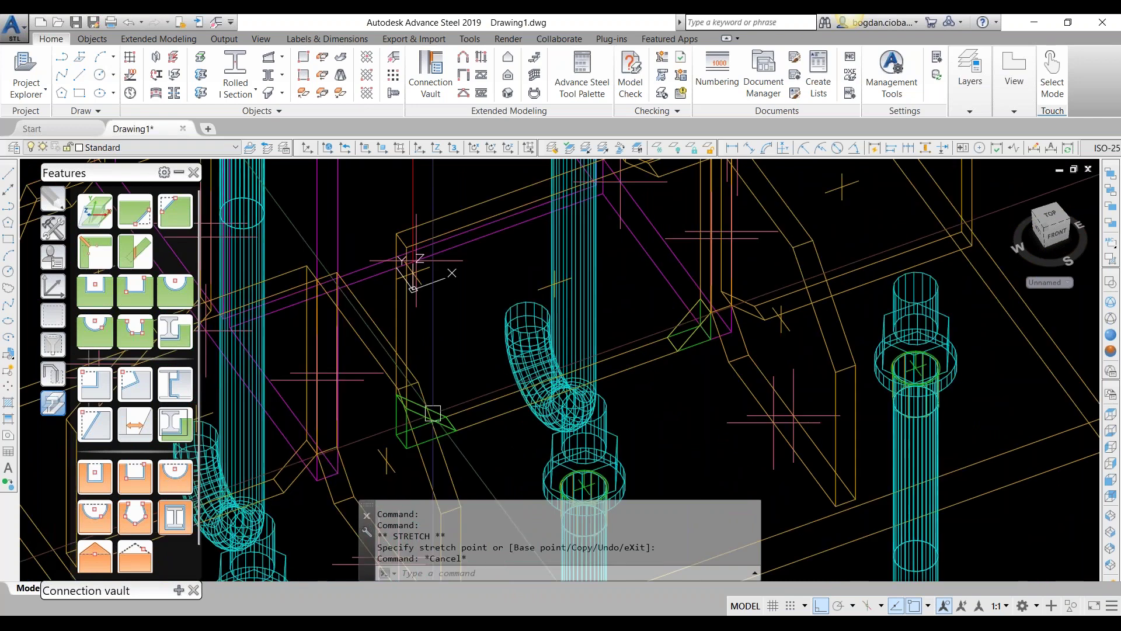
Stretch the inner plate's left edge to the inside face of the left column flange.
{"action": "left_click", "coordinate": [433, 414]}
{"action": "middle_click_drag", "start_coordinate": [433, 413], "coordinate": [504, 364]}
{"action": "left_click", "coordinate": [478, 399]}
{"action": "scroll", "coordinate": [412, 401], "scroll_direction": "up", "scroll_amount": 6}
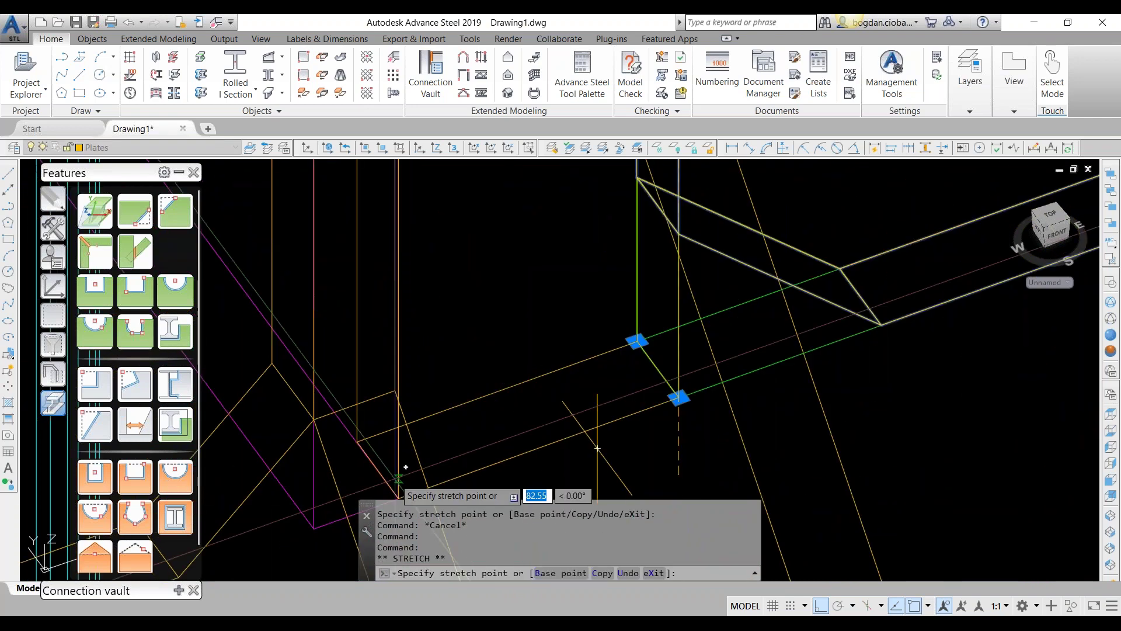
{"action": "middle_click_drag", "start_coordinate": [398, 498], "coordinate": [403, 416]}
{"action": "key", "text": "Escape"}
{"action": "scroll", "coordinate": [602, 366], "scroll_direction": "down", "scroll_amount": 5}
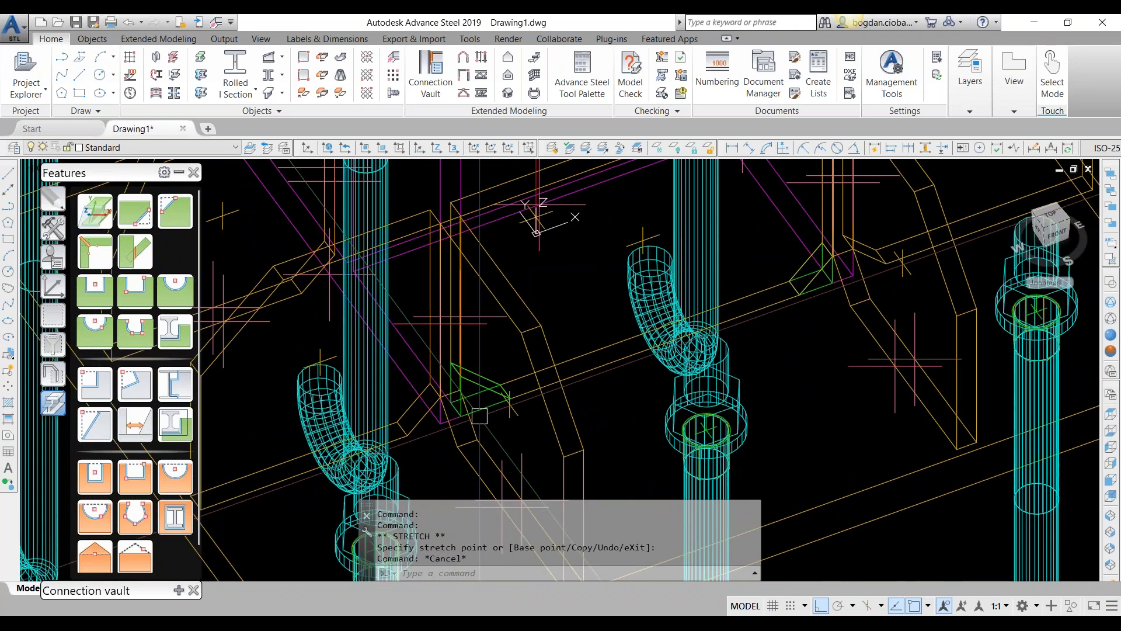
Mirror the inner stiffener plate across the plane through the base plate's left-edge midpoint along the column web, keeping the original.
{"action": "left_click", "coordinate": [583, 364]}
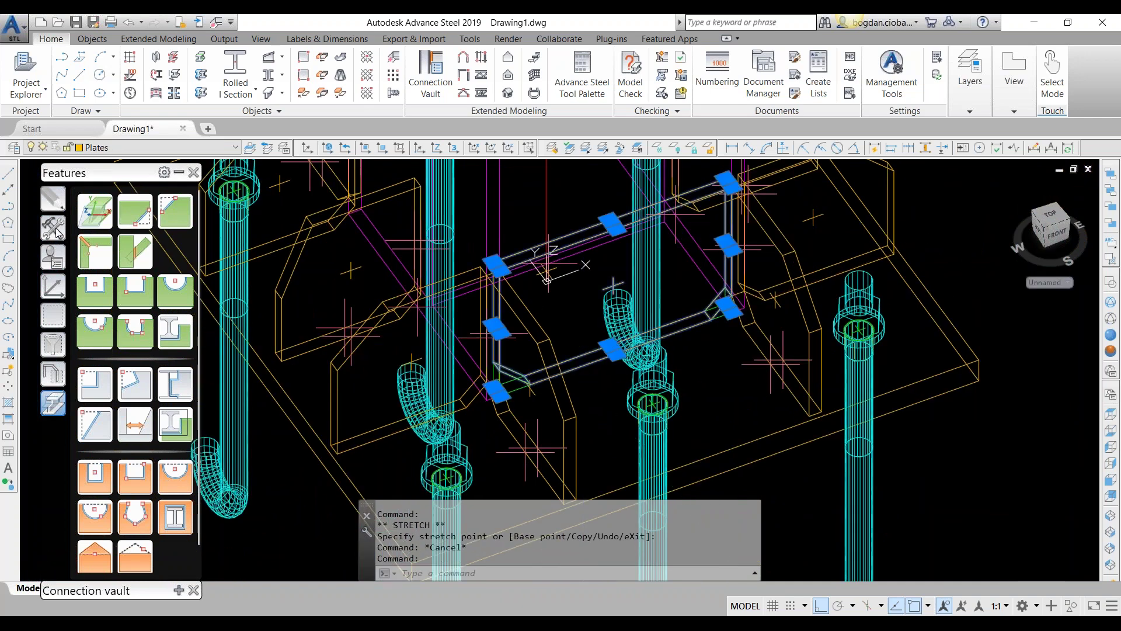
{"action": "left_click", "coordinate": [52, 228]}
{"action": "left_click", "coordinate": [101, 219]}
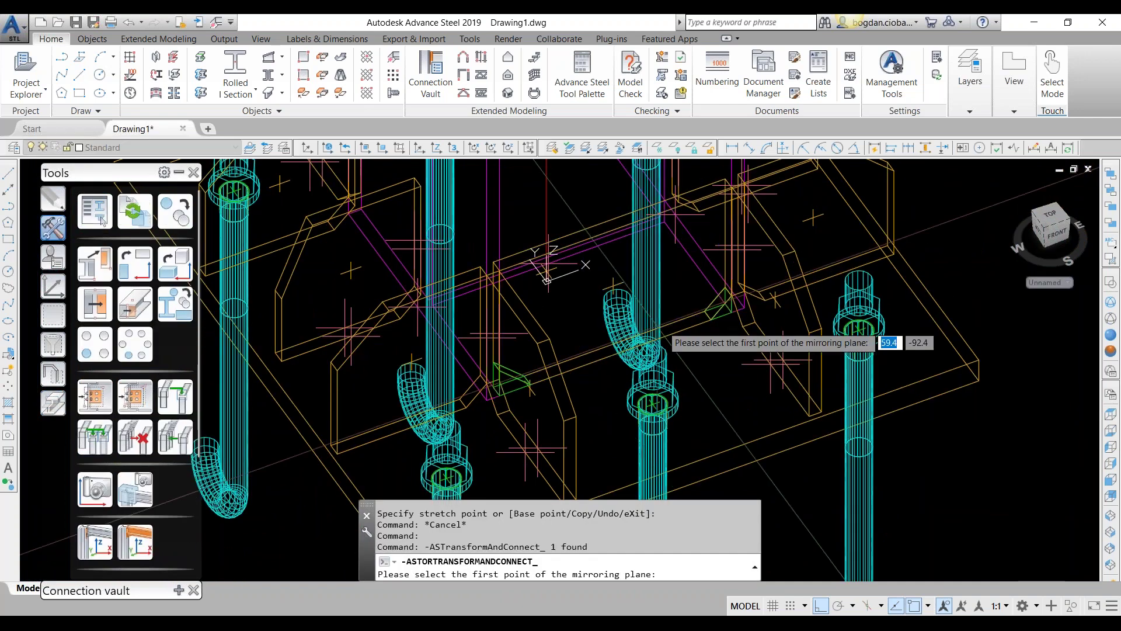
{"action": "middle_click_drag", "start_coordinate": [276, 396], "coordinate": [515, 338]}
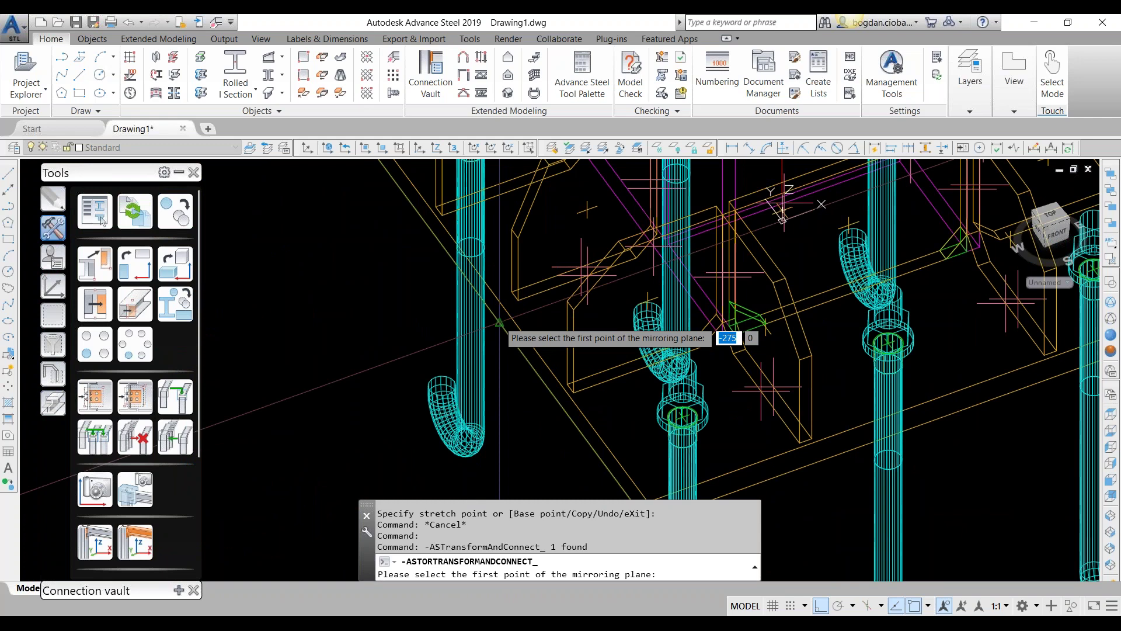
{"action": "left_click", "coordinate": [499, 323]}
{"action": "left_click", "coordinate": [507, 375]}
{"action": "left_click", "coordinate": [353, 354]}
{"action": "key", "text": "Return"}
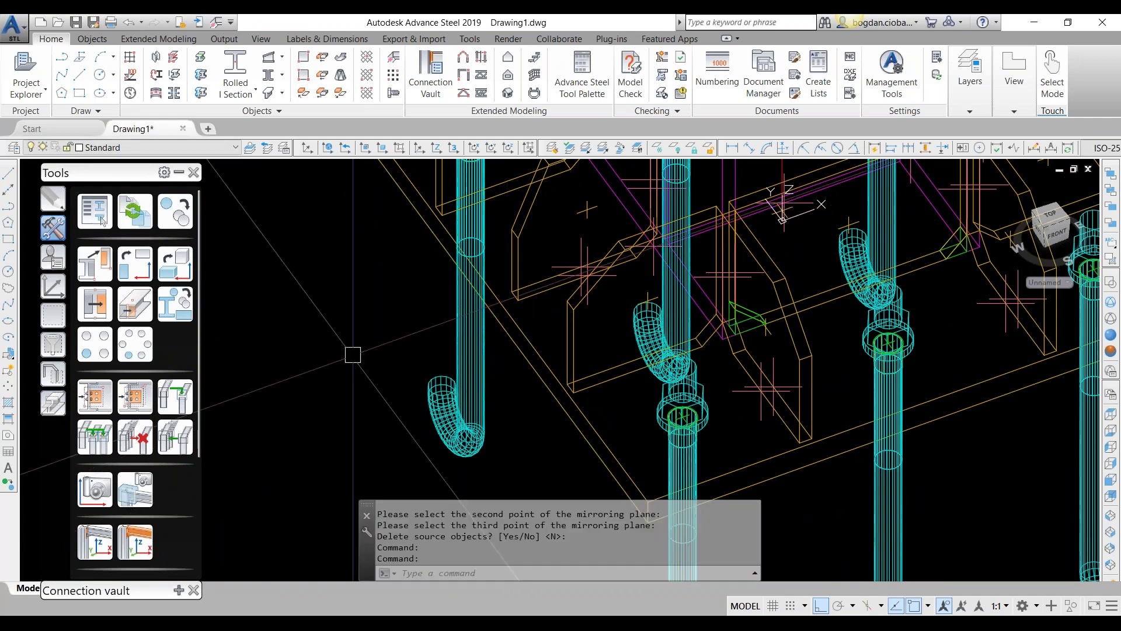
Add a point weld connecting the stiffener plates to the base plate, placing it near the base plate's front corner.
{"action": "scroll", "coordinate": [443, 325], "scroll_direction": "down", "scroll_amount": 3}
{"action": "middle_click_drag", "start_coordinate": [443, 325], "coordinate": [390, 254], "text": "shift"}
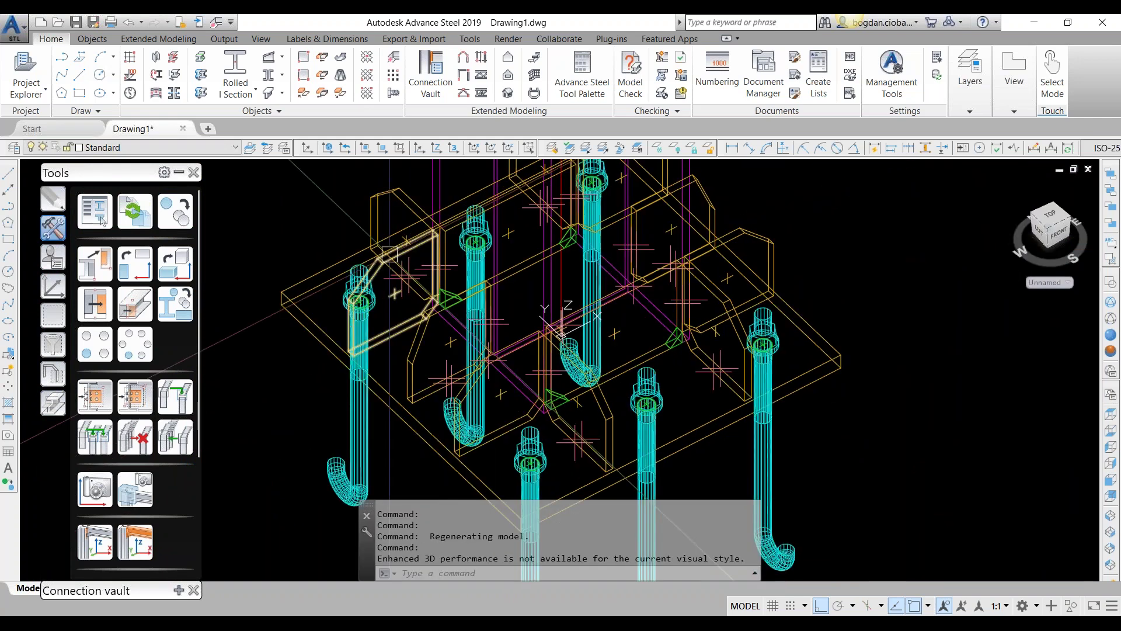
{"action": "left_click", "coordinate": [390, 254]}
{"action": "scroll", "coordinate": [386, 257], "scroll_direction": "up", "scroll_amount": 4}
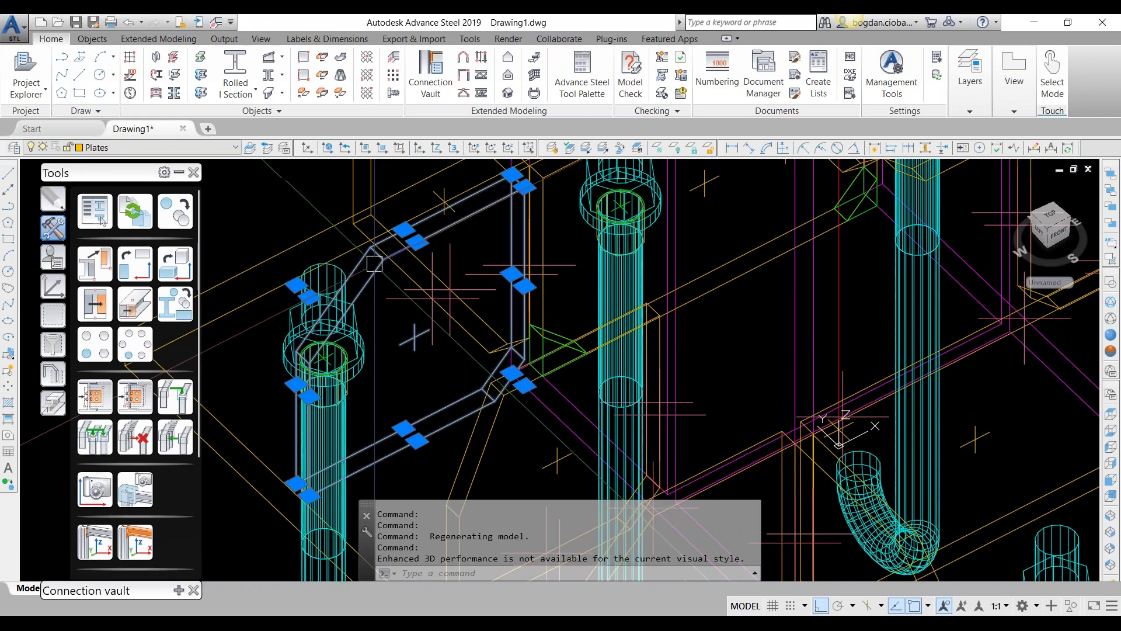
{"action": "scroll", "coordinate": [375, 264], "scroll_direction": "down", "scroll_amount": 4}
{"action": "scroll", "coordinate": [503, 431], "scroll_direction": "up", "scroll_amount": 2}
{"action": "left_click", "coordinate": [502, 431]}
{"action": "left_click", "coordinate": [694, 360]}
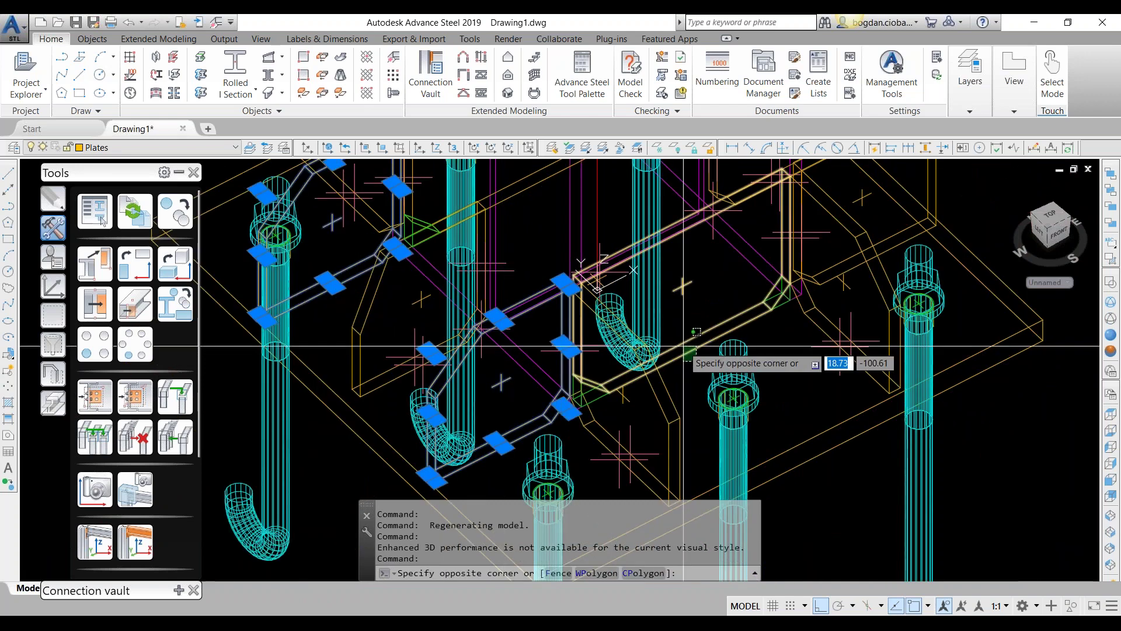
{"action": "left_click", "coordinate": [731, 334]}
{"action": "middle_click_drag", "start_coordinate": [730, 335], "coordinate": [600, 380]}
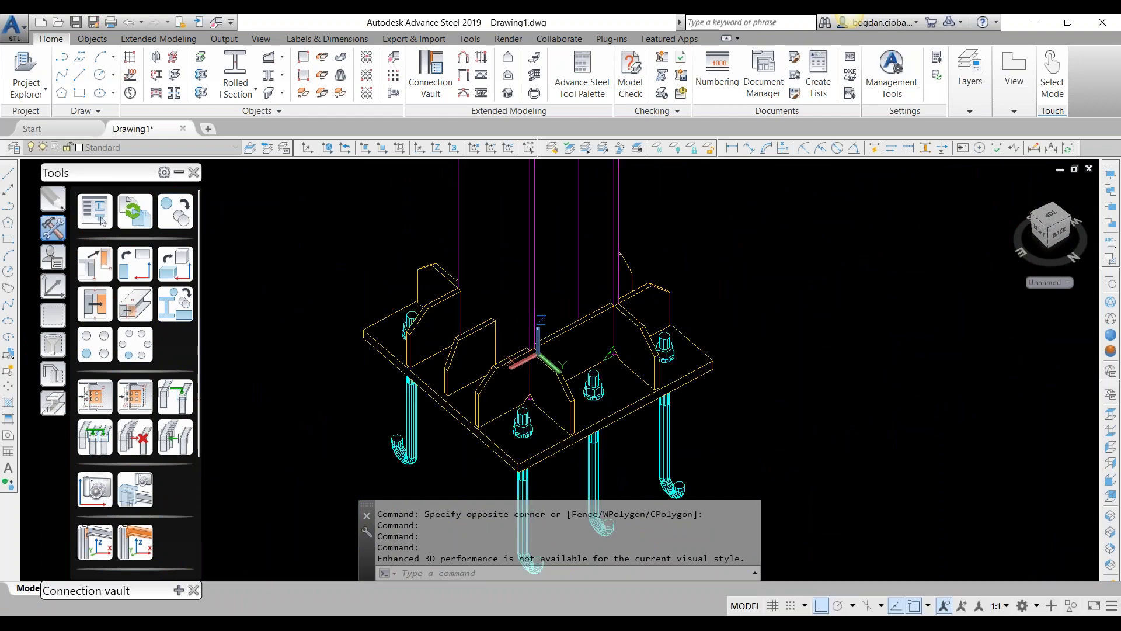
{"action": "key", "text": "ctrl+a"}
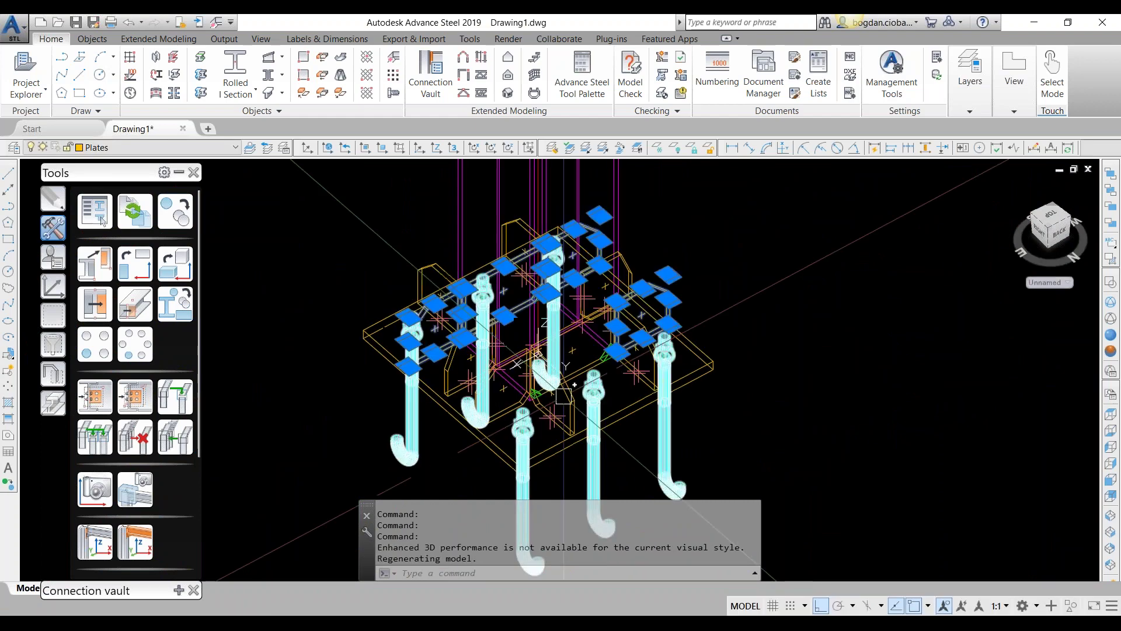
{"action": "scroll", "coordinate": [564, 397], "scroll_direction": "up", "scroll_amount": 6}
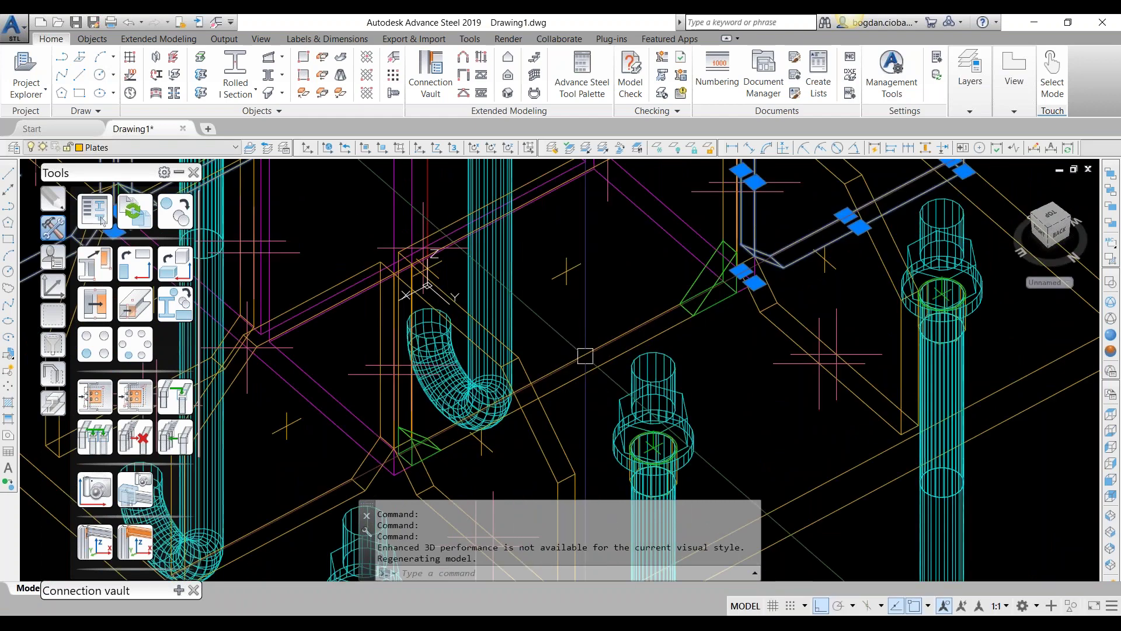
{"action": "scroll", "coordinate": [487, 351], "scroll_direction": "down", "scroll_amount": 2}
{"action": "scroll", "coordinate": [487, 351], "scroll_direction": "down", "scroll_amount": 4}
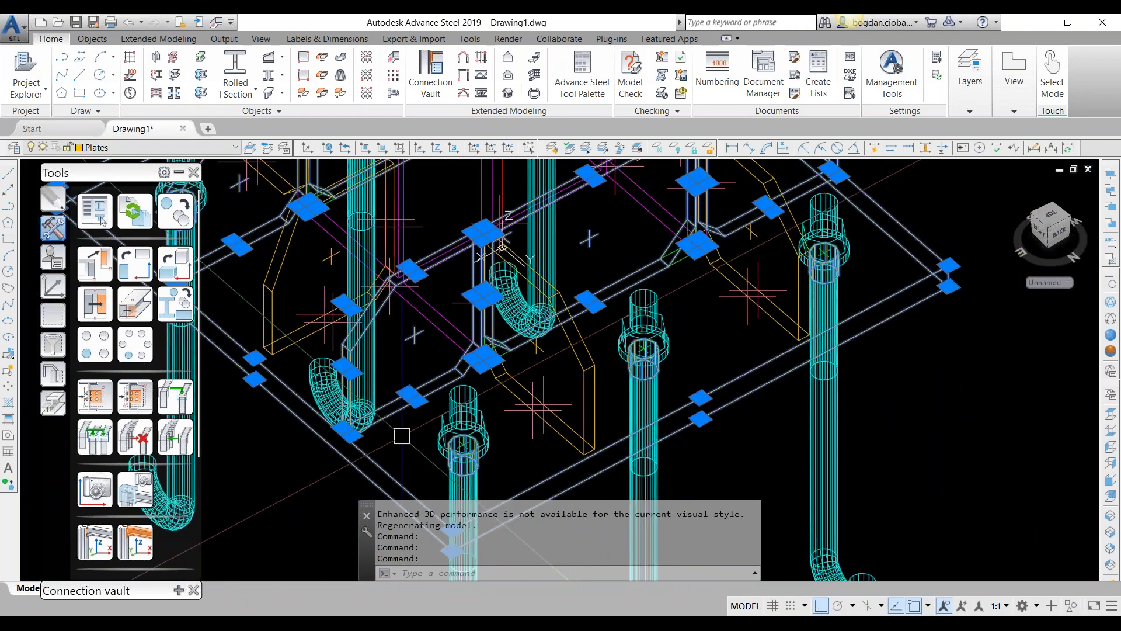
{"action": "left_click", "coordinate": [214, 26]}
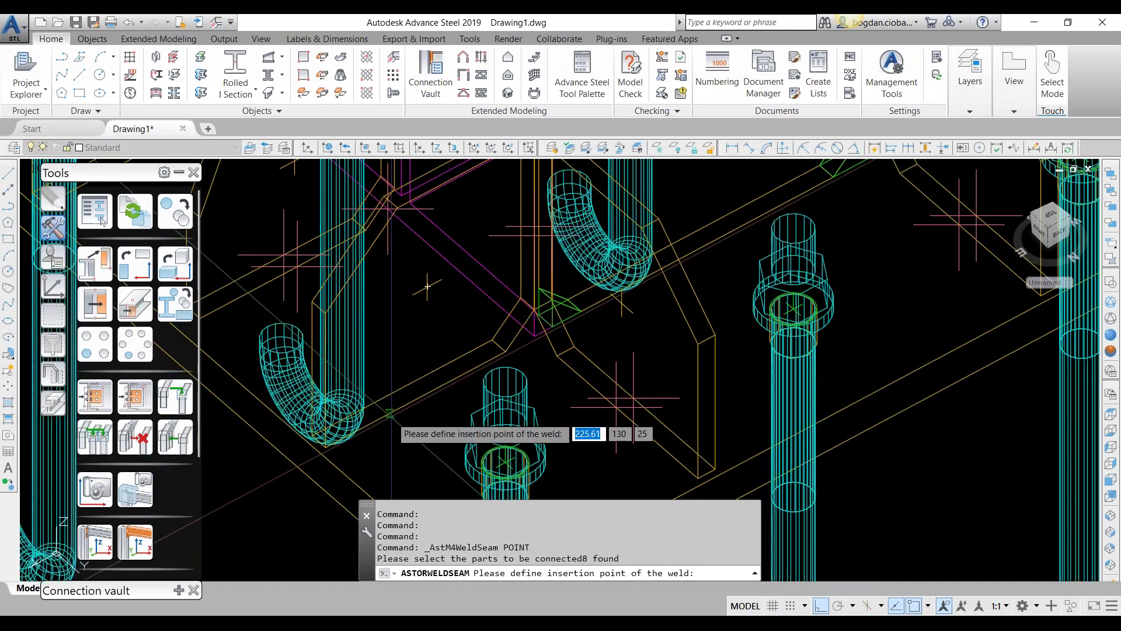
{"action": "left_click", "coordinate": [505, 351]}
{"action": "left_click", "coordinate": [982, 177]}
Highlight the parts connected to the base plate to check the weld, and regenerate the model to clear the highlighting.
{"action": "left_click", "coordinate": [53, 316]}
{"action": "left_click", "coordinate": [135, 397]}
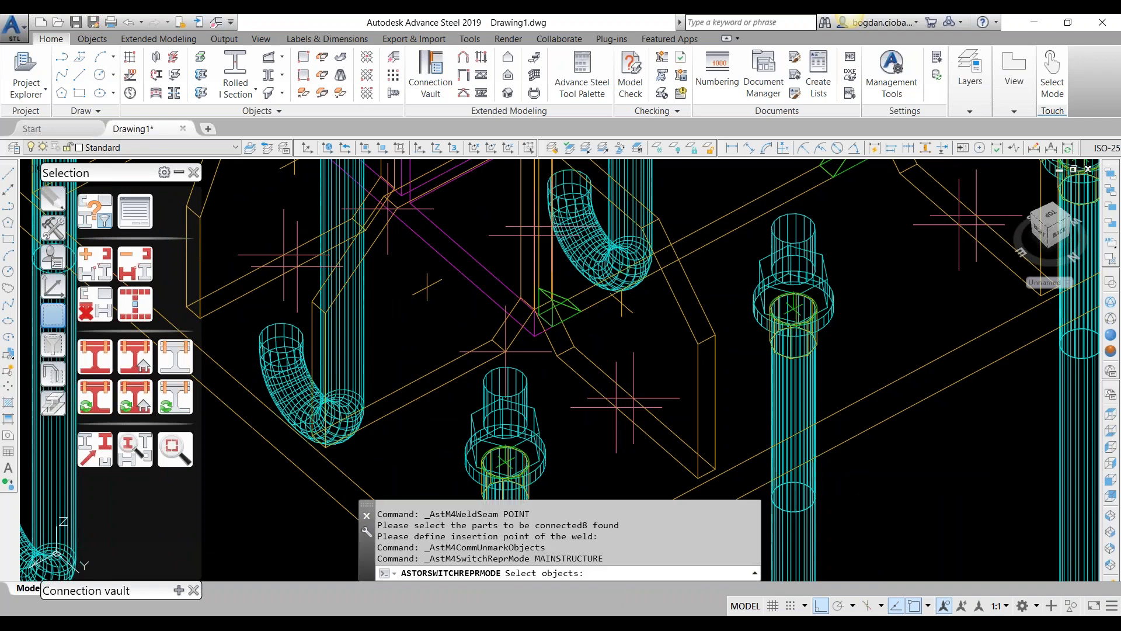
{"action": "scroll", "coordinate": [277, 356], "scroll_direction": "down", "scroll_amount": 5}
{"action": "left_click", "coordinate": [544, 359]}
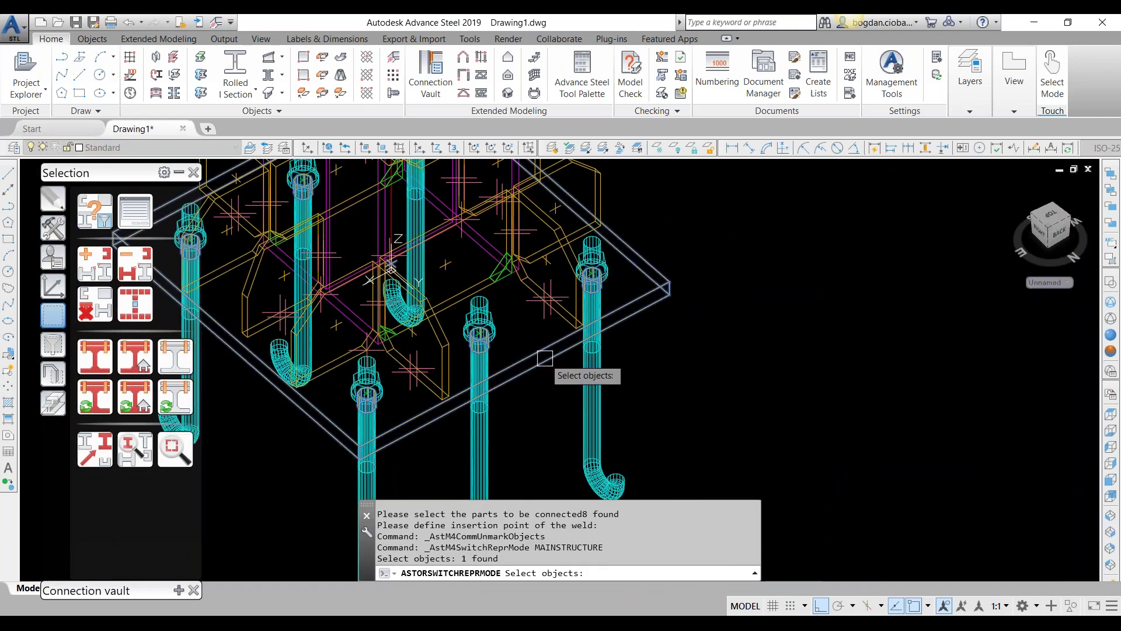
{"action": "right_click", "coordinate": [545, 358]}
{"action": "scroll", "coordinate": [545, 359], "scroll_direction": "down", "scroll_amount": 4}
{"action": "scroll", "coordinate": [672, 337], "scroll_direction": "up", "scroll_amount": 3}
{"action": "middle_click_drag", "start_coordinate": [706, 386], "coordinate": [703, 361], "text": "shift"}
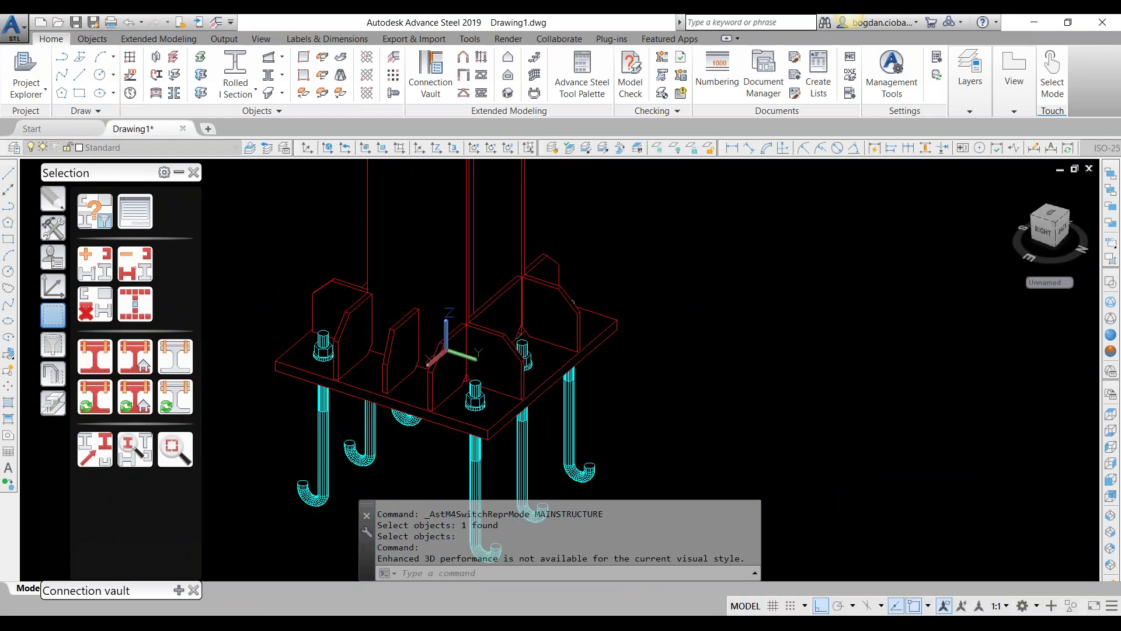
{"action": "scroll", "coordinate": [701, 358], "scroll_direction": "down", "scroll_amount": 3}
{"action": "type", "text": "re"}
{"action": "key", "text": "Return"}
{"action": "scroll", "coordinate": [727, 371], "scroll_direction": "down", "scroll_amount": 2}
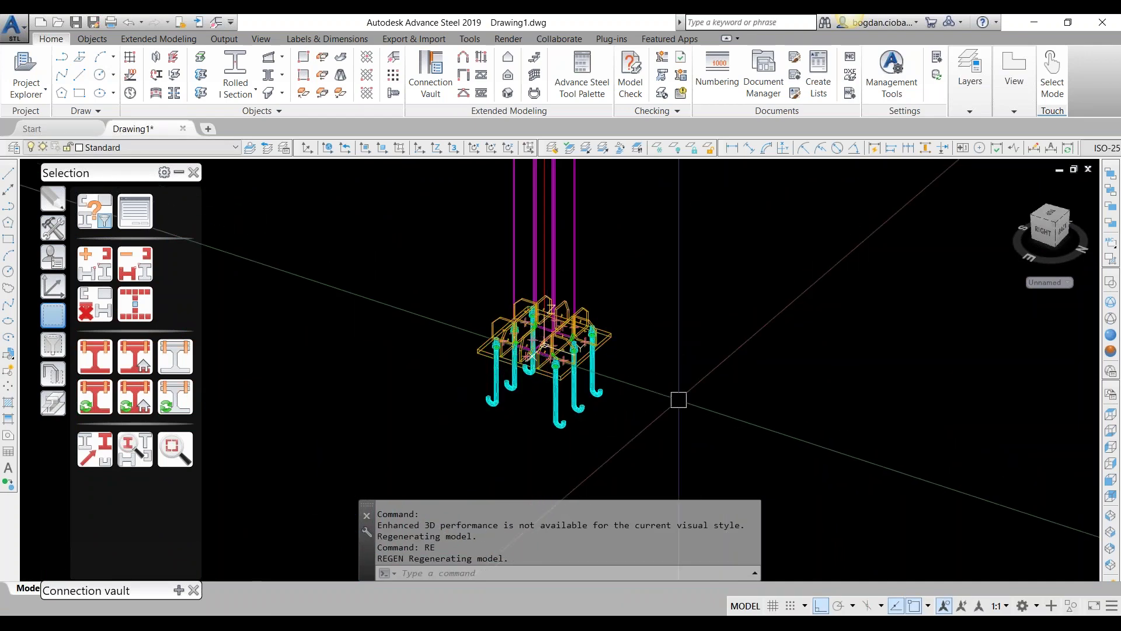
Run a clash check on the column, base plate, stiffeners, welds and anchors.
{"action": "left_click", "coordinate": [678, 399]}
{"action": "left_click", "coordinate": [508, 296]}
{"action": "key", "text": "Escape"}
{"action": "left_click", "coordinate": [704, 422]}
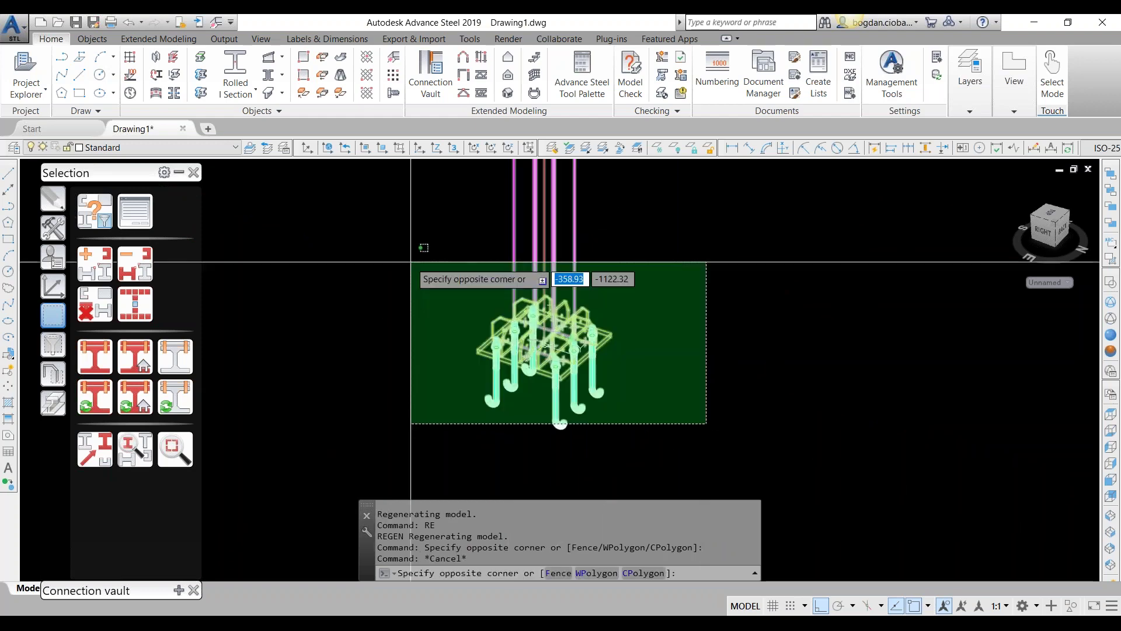
{"action": "left_click", "coordinate": [412, 260]}
{"action": "left_click", "coordinate": [223, 41]}
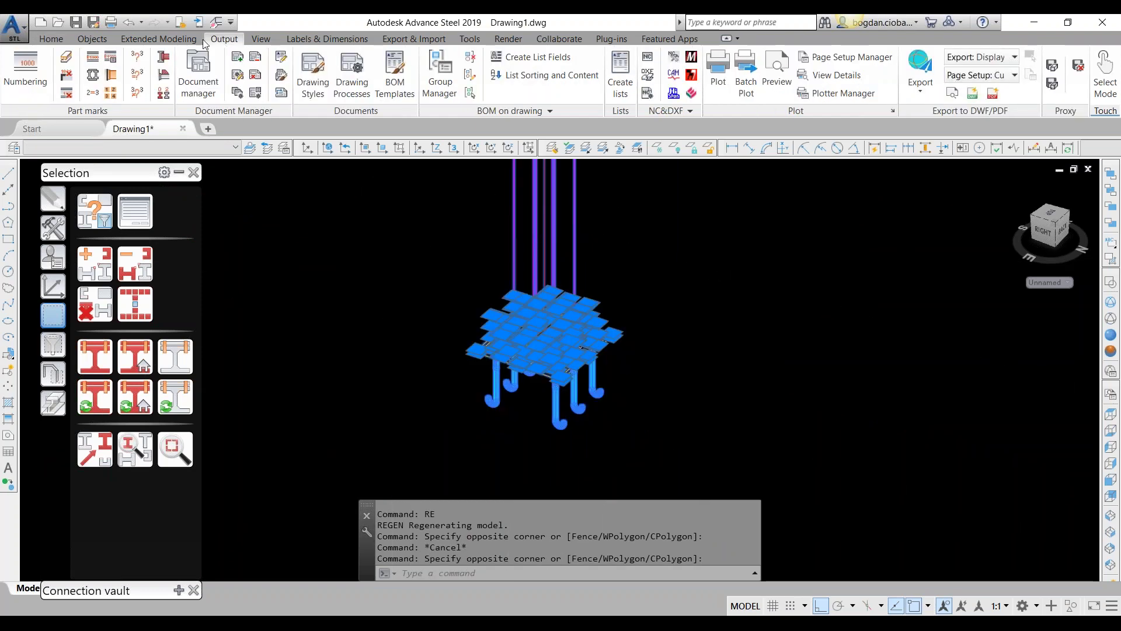
{"action": "left_click", "coordinate": [158, 38]}
{"action": "left_click", "coordinate": [341, 94]}
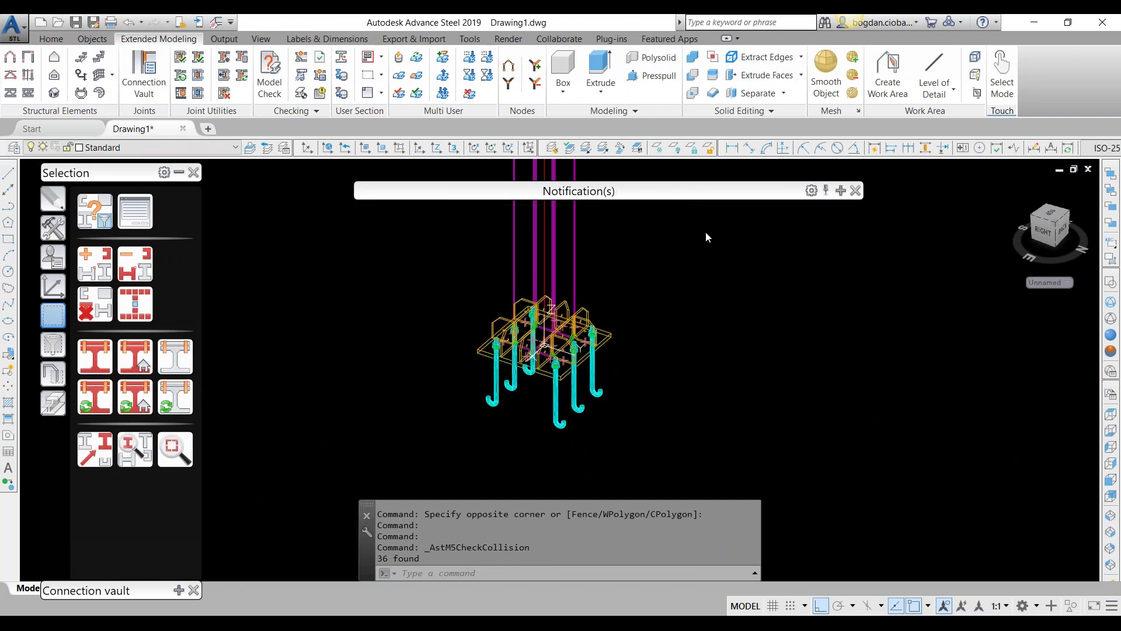
{"action": "scroll", "coordinate": [616, 320], "scroll_direction": "up", "scroll_amount": 4}
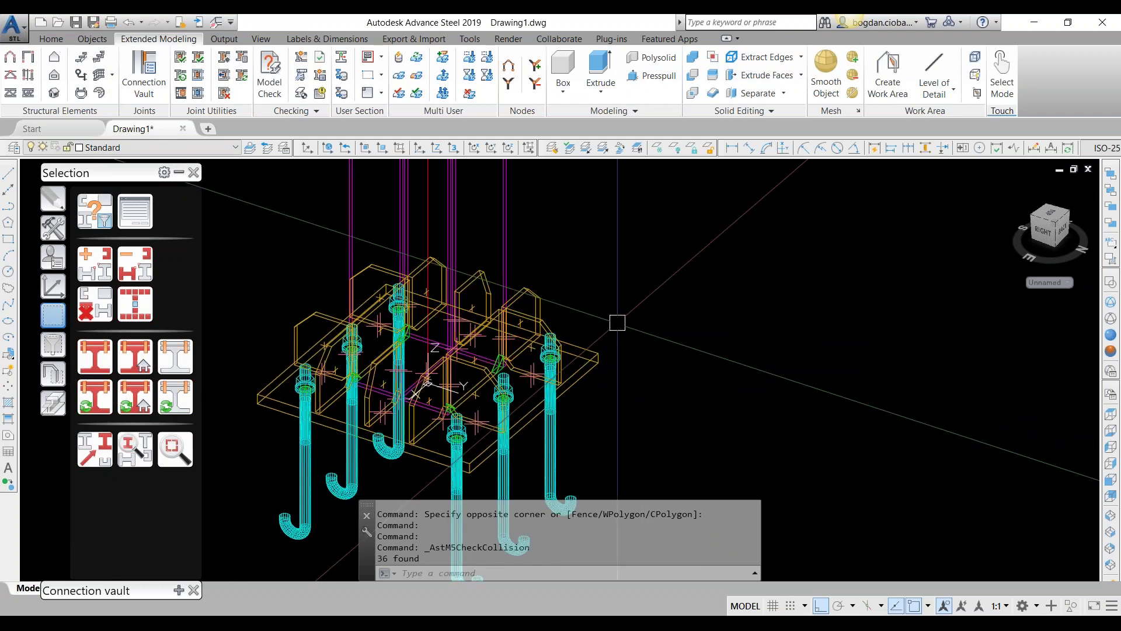
Set the coordinate system to the World UCS.
{"action": "scroll", "coordinate": [269, 288], "scroll_direction": "down", "scroll_amount": 6}
{"action": "middle_click_drag", "start_coordinate": [363, 291], "coordinate": [613, 374]}
{"action": "scroll", "coordinate": [518, 348], "scroll_direction": "down", "scroll_amount": 4}
{"action": "scroll", "coordinate": [519, 336], "scroll_direction": "up", "scroll_amount": 4}
{"action": "left_click", "coordinate": [53, 286]}
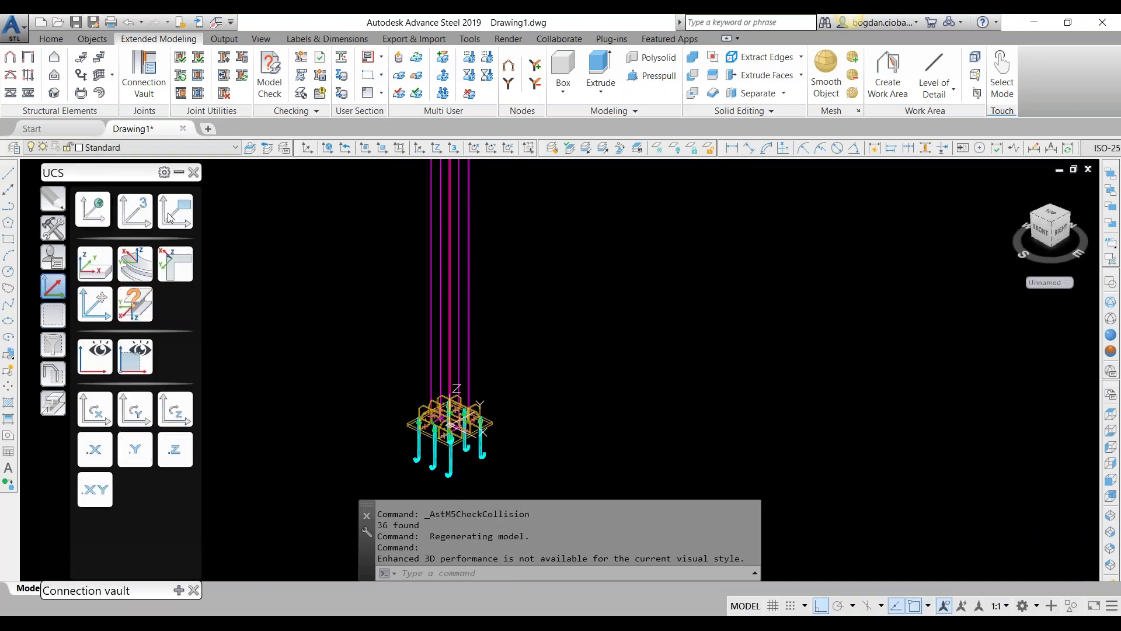
{"action": "left_click", "coordinate": [95, 211]}
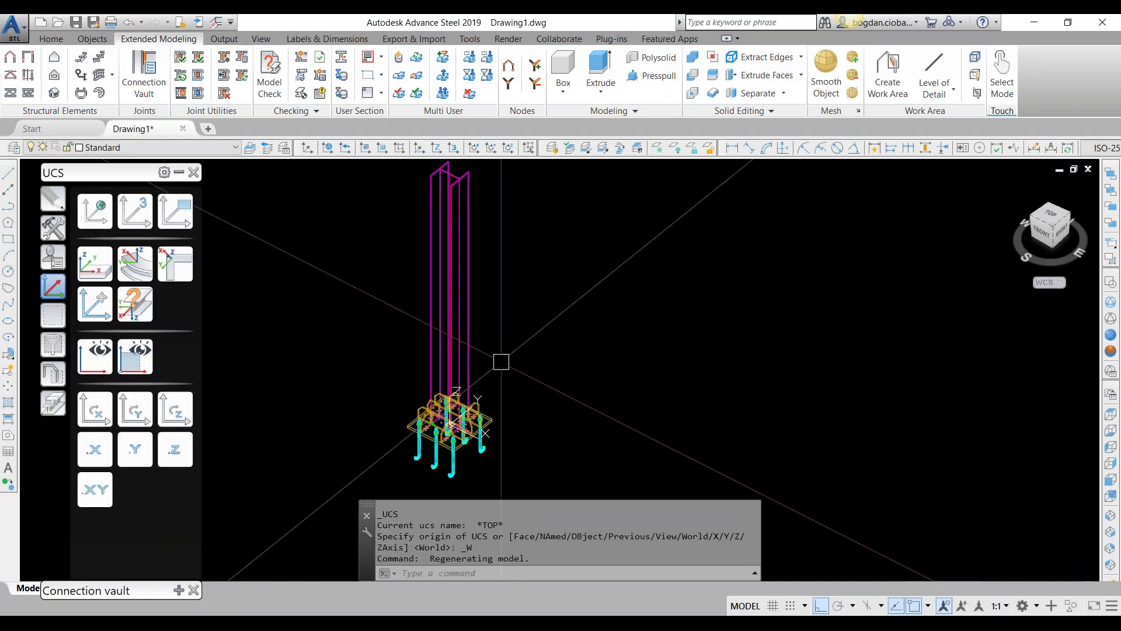
Start a user connection template with the 1 beam with end definition method, using the column as the driver beam.
{"action": "left_click", "coordinate": [56, 260]}
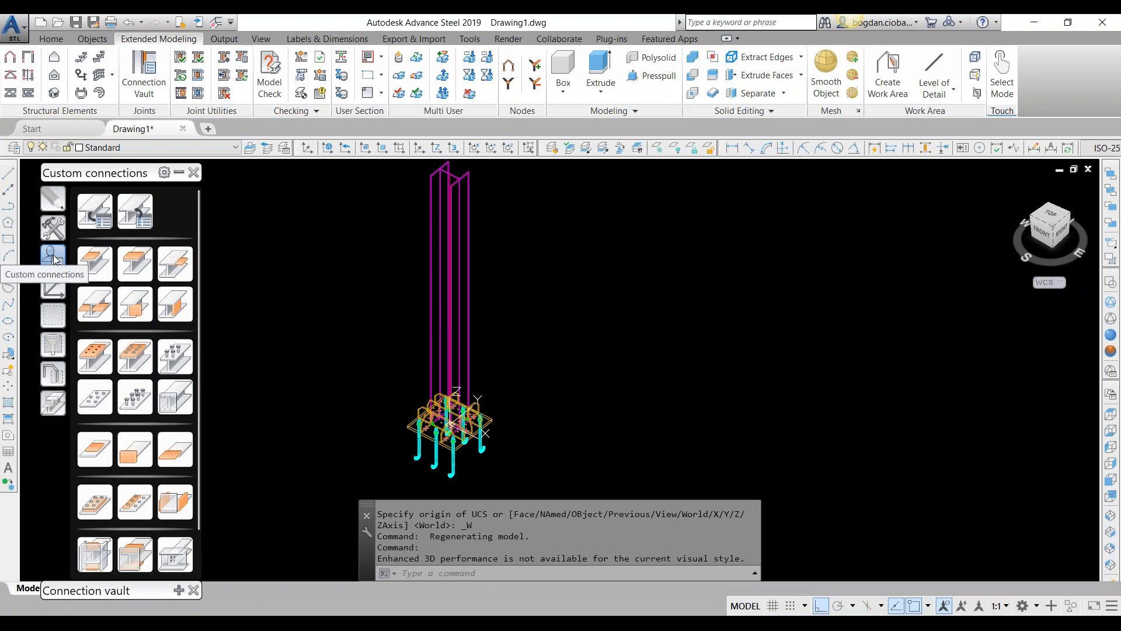
{"action": "left_click", "coordinate": [90, 211]}
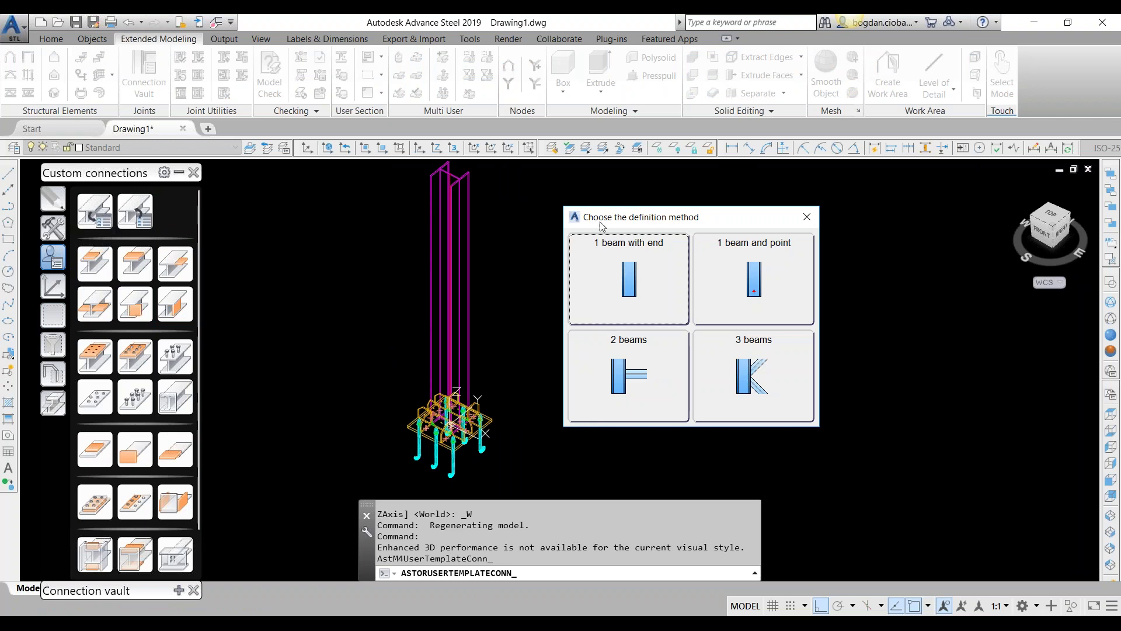
{"action": "left_click_drag", "start_coordinate": [645, 220], "coordinate": [642, 210]}
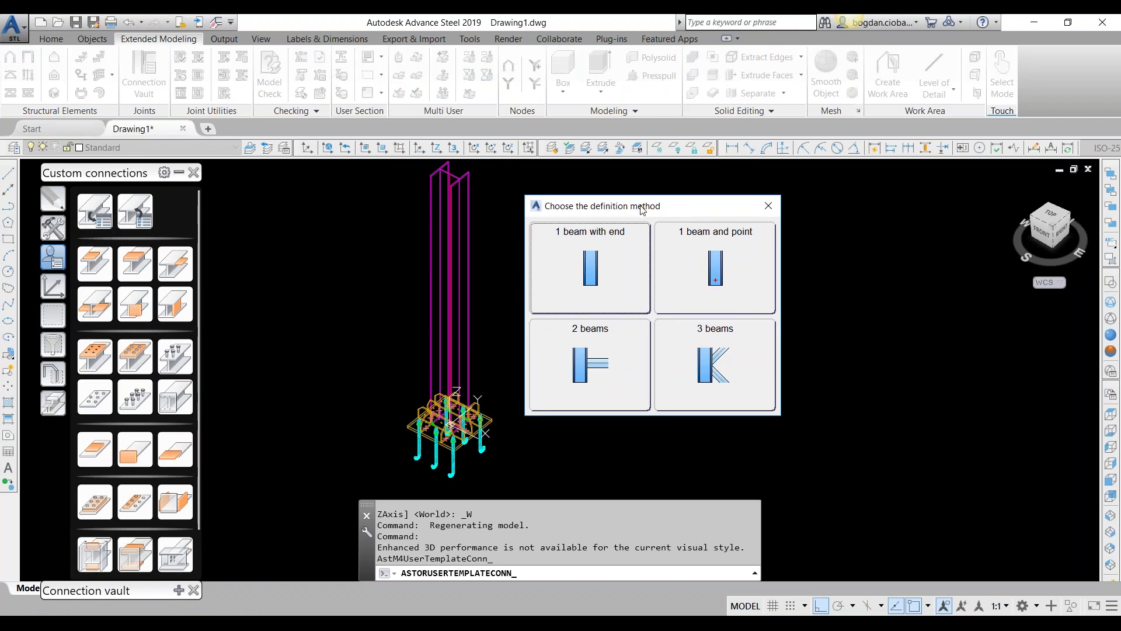
{"action": "left_click", "coordinate": [617, 248]}
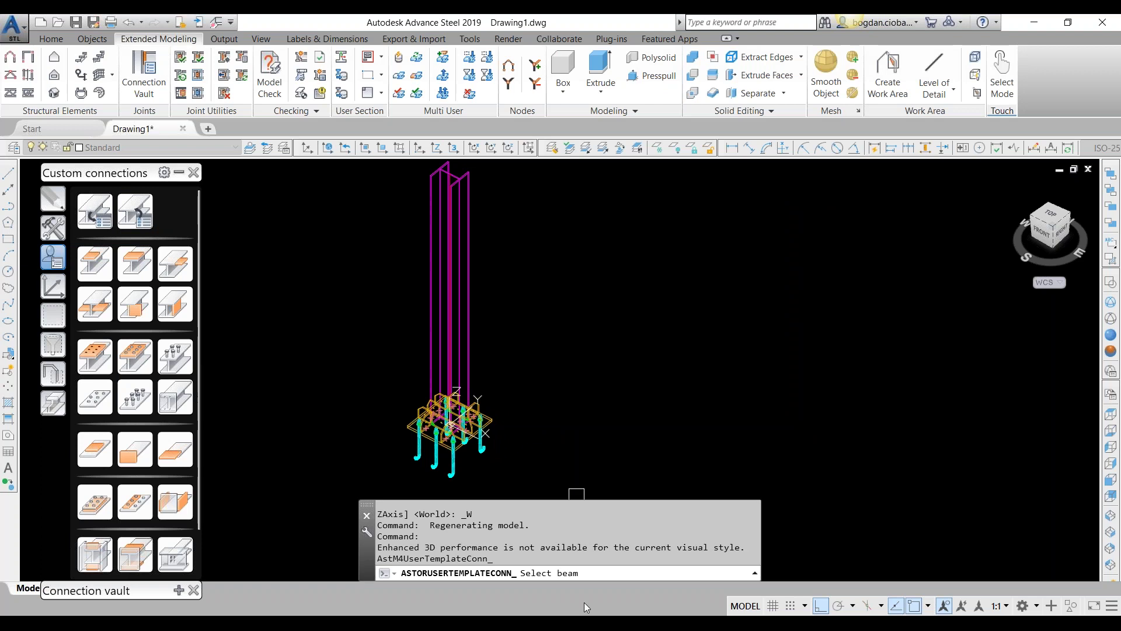
{"action": "left_click", "coordinate": [473, 285]}
{"action": "left_click_drag", "start_coordinate": [701, 180], "coordinate": [620, 208]}
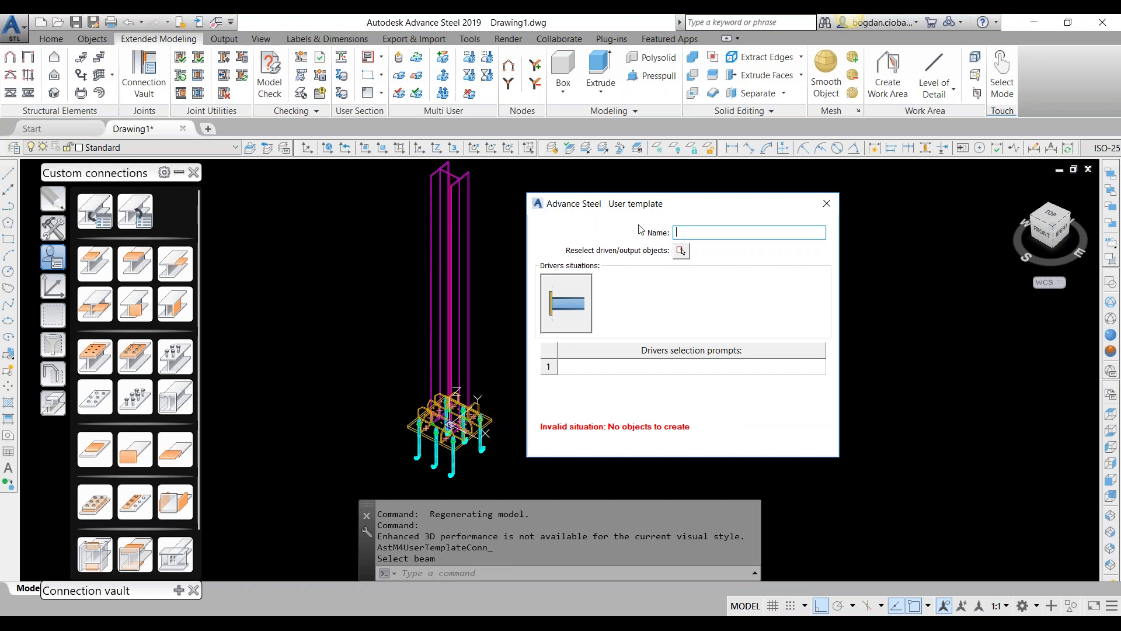
Name the template 01 Beam with one end and choose the base plate, stiffeners, welds and anchors as its driven objects.
{"action": "type", "text": "01 Beam with one end"}
{"action": "left_click", "coordinate": [681, 251]}
{"action": "scroll", "coordinate": [476, 263], "scroll_direction": "down", "scroll_amount": 2}
{"action": "scroll", "coordinate": [447, 338], "scroll_direction": "up", "scroll_amount": 3}
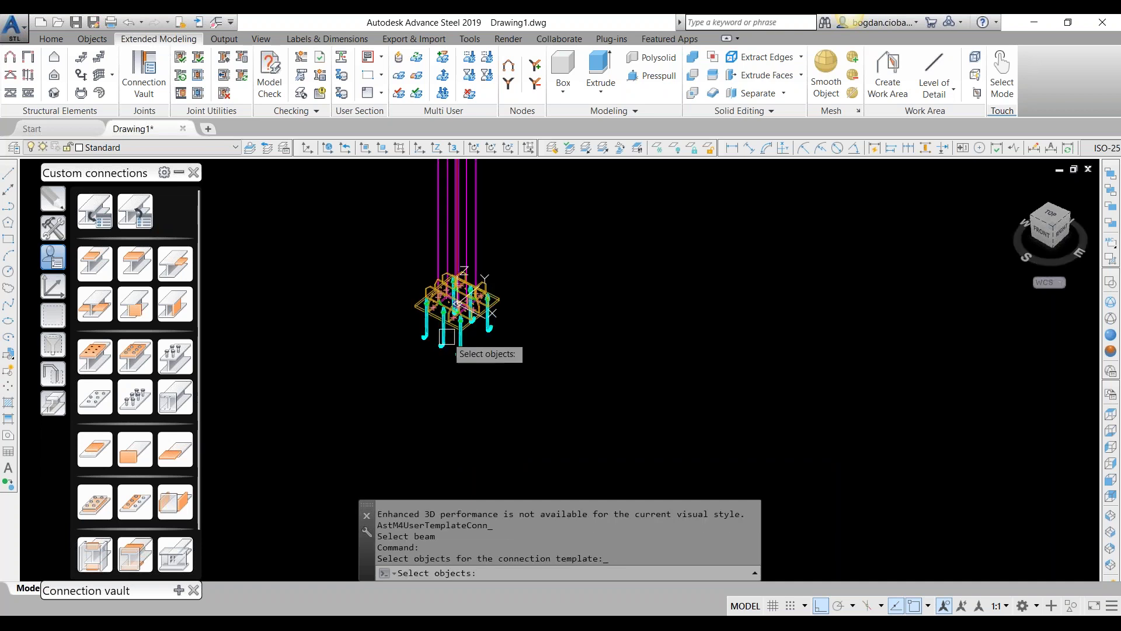
{"action": "left_click", "coordinate": [354, 232]}
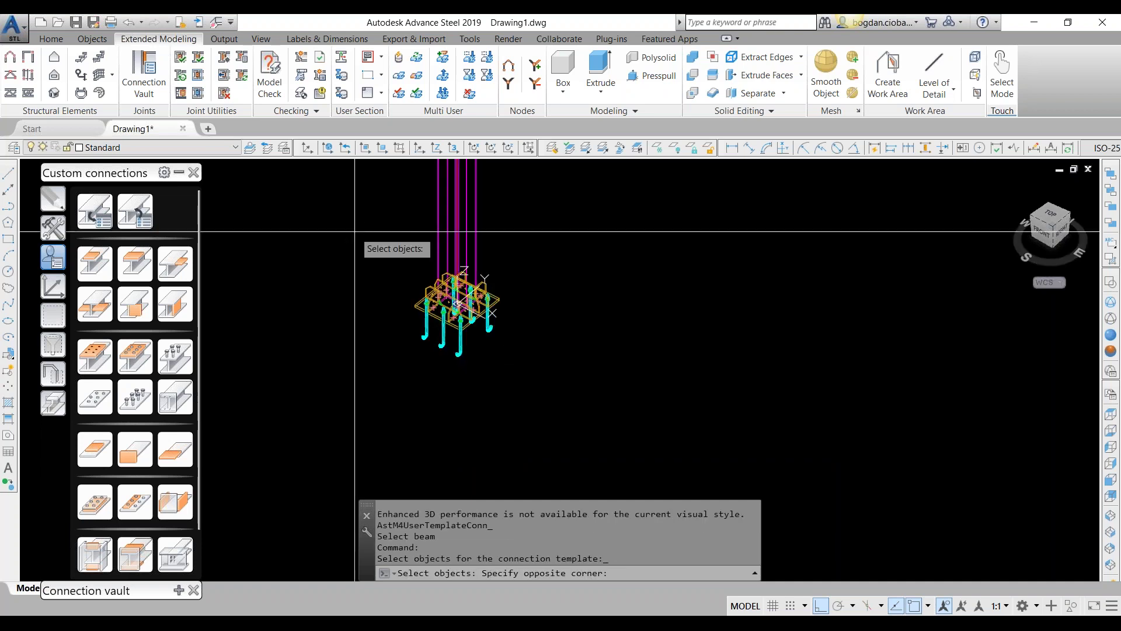
{"action": "left_click", "coordinate": [542, 372]}
{"action": "scroll", "coordinate": [486, 273], "scroll_direction": "up", "scroll_amount": 4}
{"action": "middle_click_drag", "start_coordinate": [544, 261], "coordinate": [541, 298]}
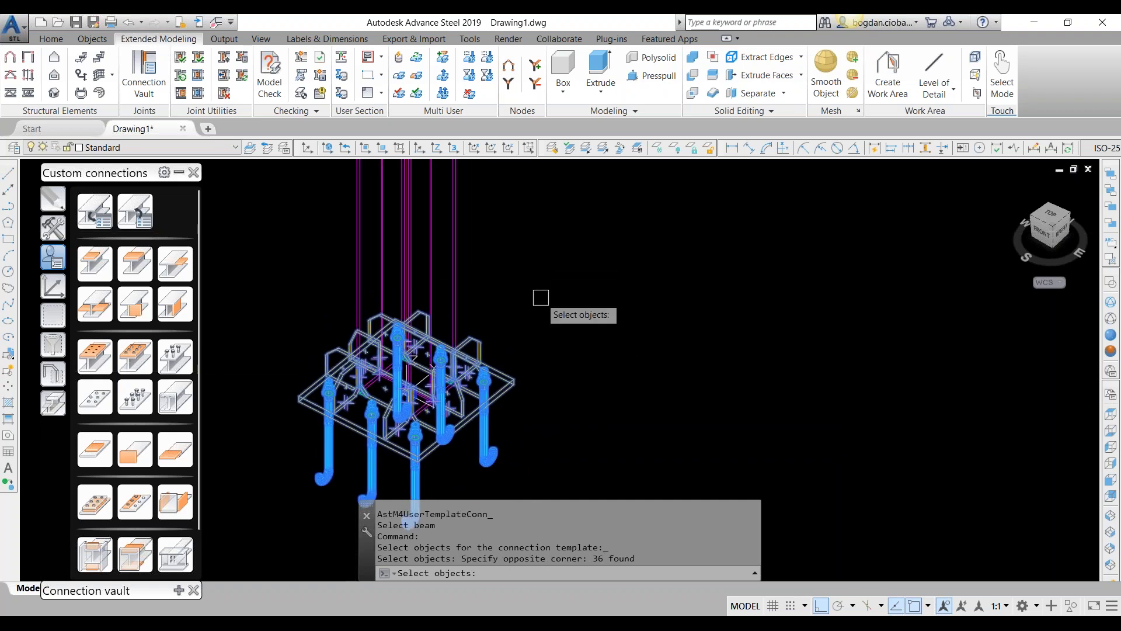
{"action": "key", "text": "Return"}
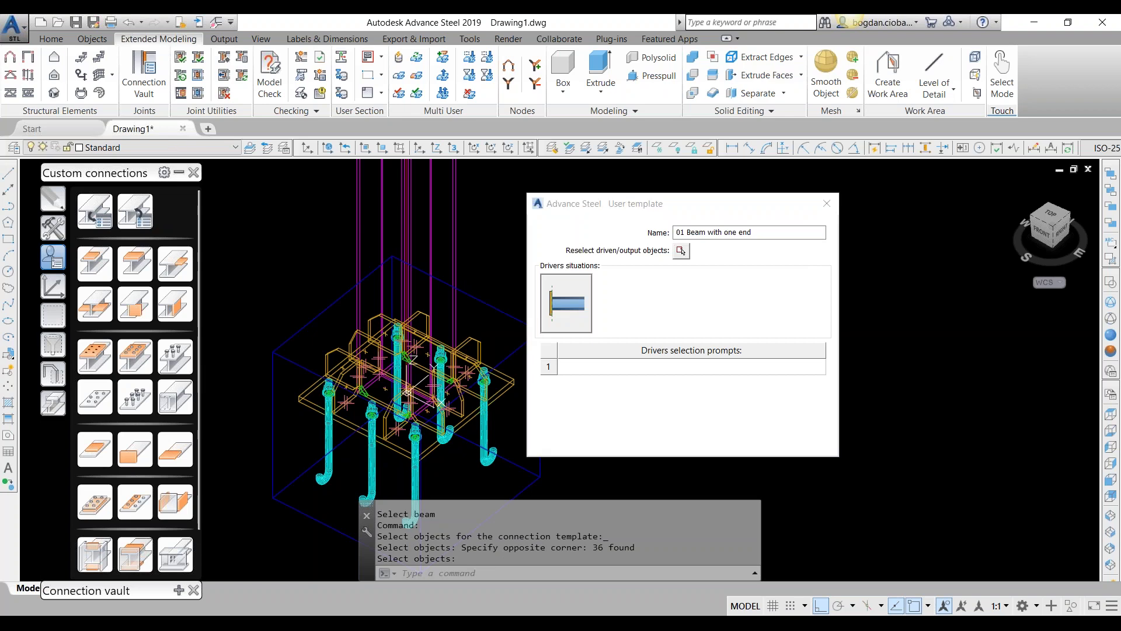
Set the first driver selection prompt to Beam and close the user template definition.
{"action": "scroll", "coordinate": [478, 243], "scroll_direction": "down", "scroll_amount": 3}
{"action": "scroll", "coordinate": [414, 338], "scroll_direction": "up", "scroll_amount": 5}
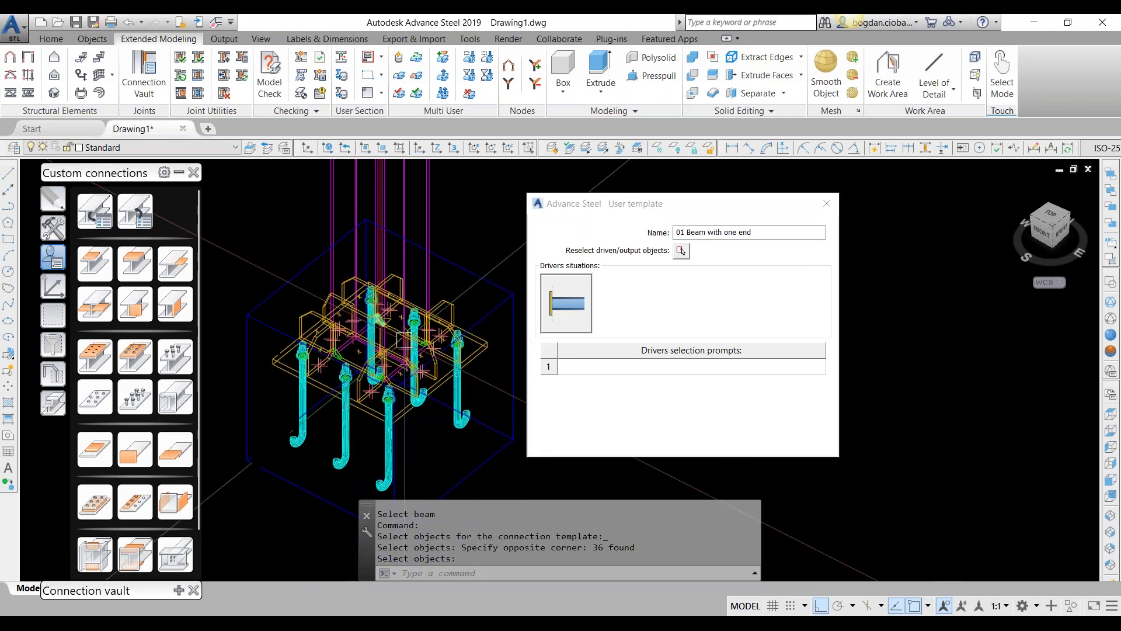
{"action": "left_click", "coordinate": [672, 372]}
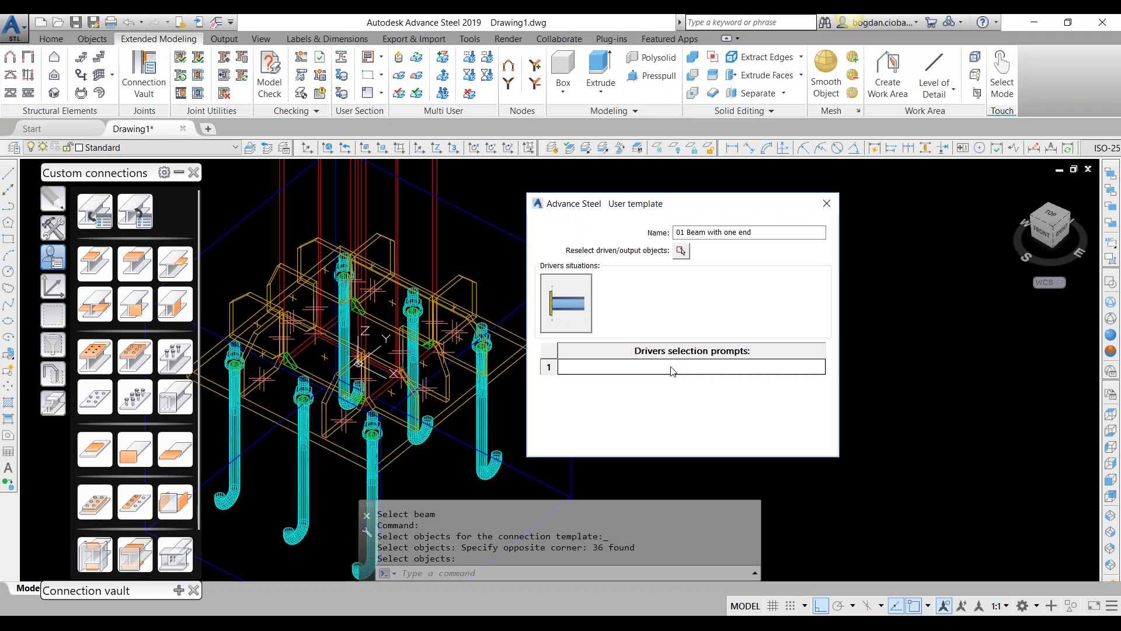
{"action": "type", "text": "Beam"}
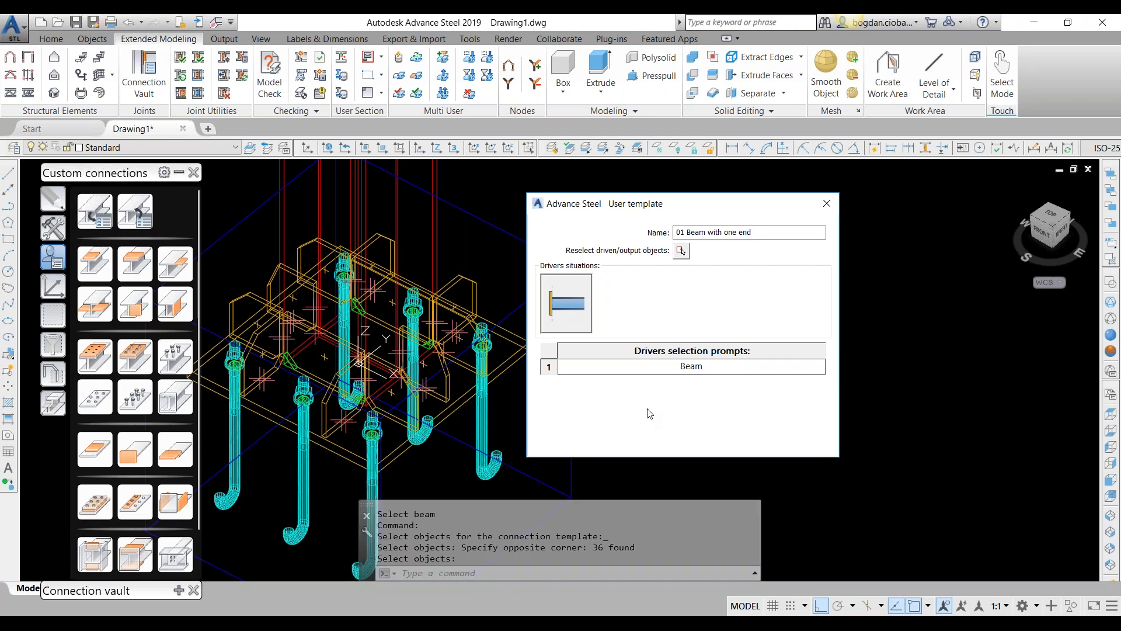
{"action": "left_click", "coordinate": [827, 204]}
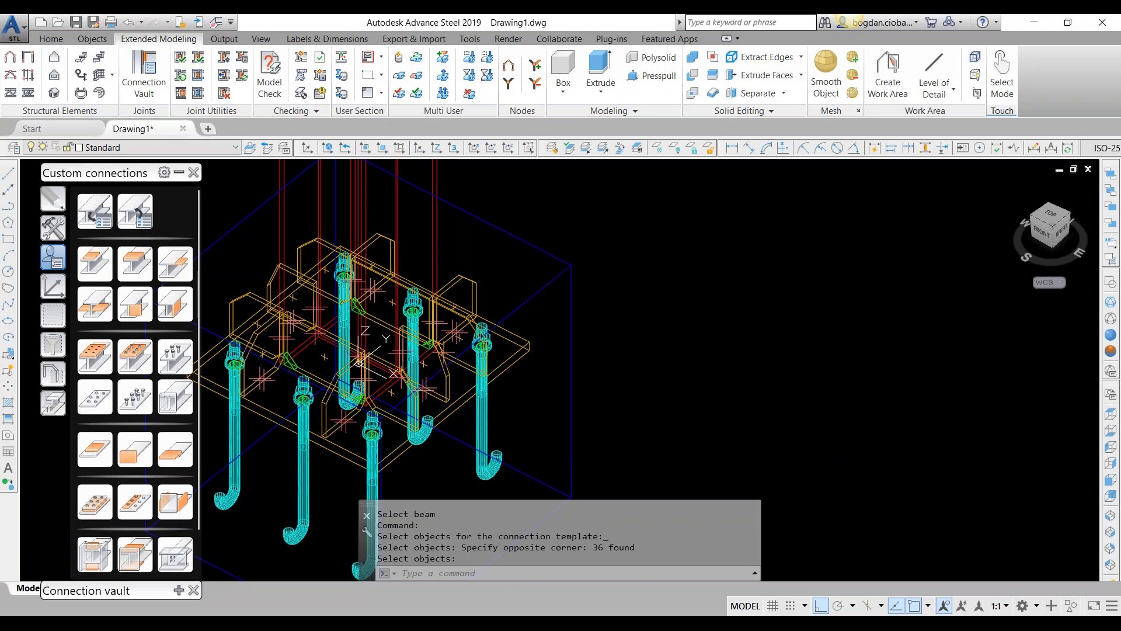
Examine the connection box enclosing the column's base plate, stiffeners and anchors from several angles.
{"action": "scroll", "coordinate": [650, 293], "scroll_direction": "down", "scroll_amount": 5}
{"action": "scroll", "coordinate": [601, 265], "scroll_direction": "up", "scroll_amount": 2}
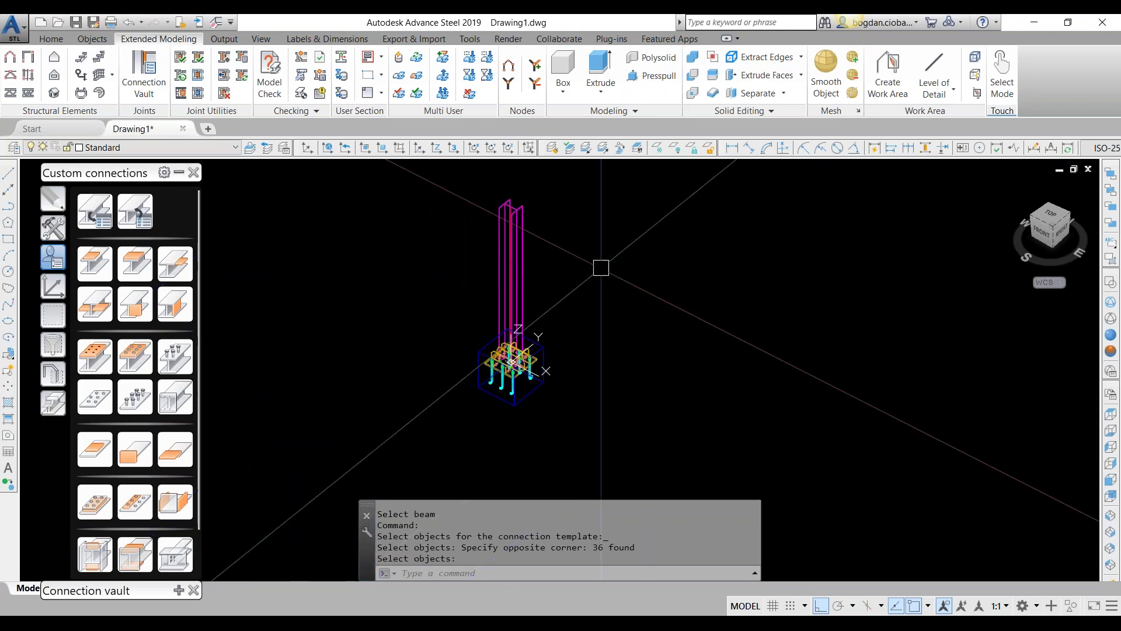
{"action": "mouse_move", "coordinate": [616, 383]}
{"action": "middle_mouse_down", "text": "shift"}
{"action": "mouse_move", "coordinate": [517, 338]}
{"action": "mouse_move", "coordinate": [614, 368]}
{"action": "middle_mouse_up", "text": "shift"}
{"action": "scroll", "coordinate": [614, 368], "scroll_direction": "up", "scroll_amount": 4}
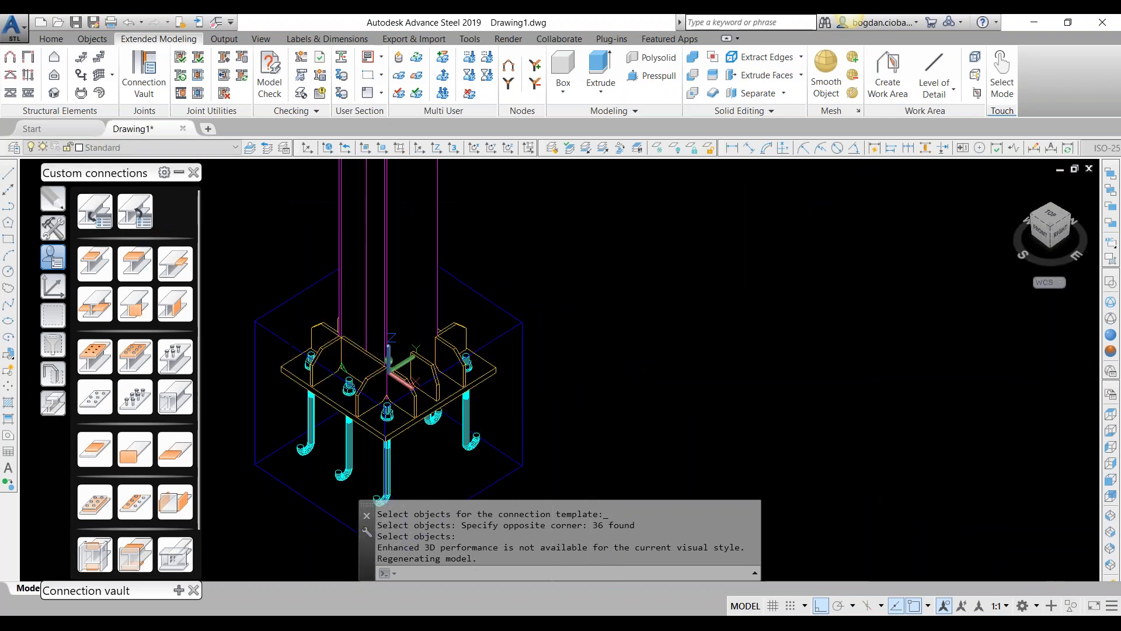
{"action": "scroll", "coordinate": [574, 353], "scroll_direction": "down", "scroll_amount": 3}
{"action": "key", "text": "Escape"}
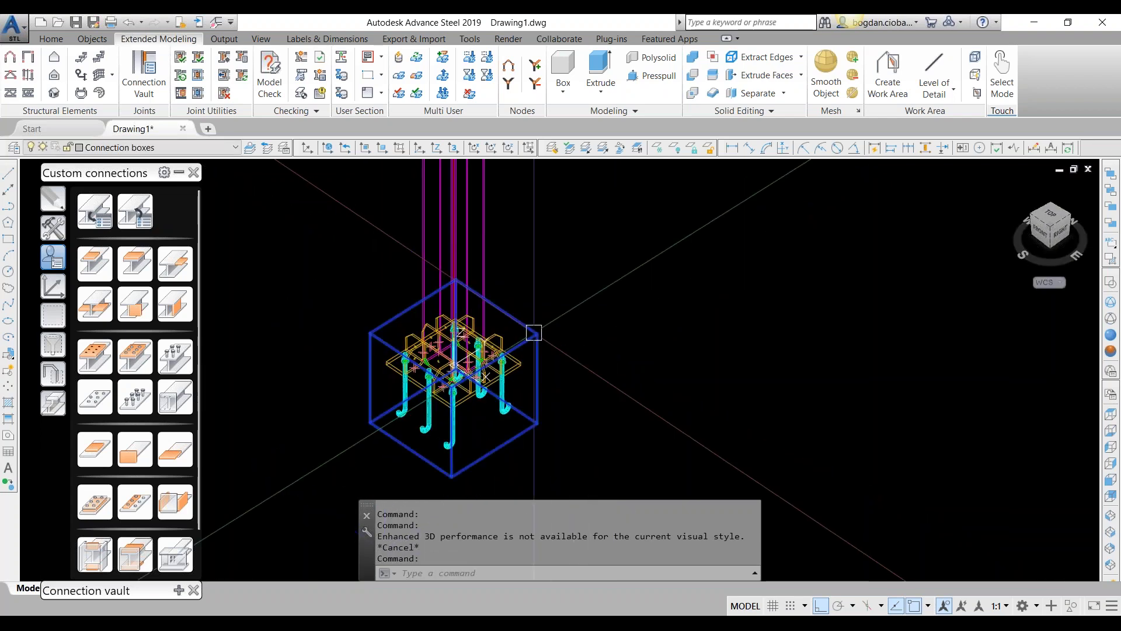
{"action": "key", "text": "Escape"}
{"action": "middle_click_drag", "start_coordinate": [578, 397], "coordinate": [567, 395], "text": "shift"}
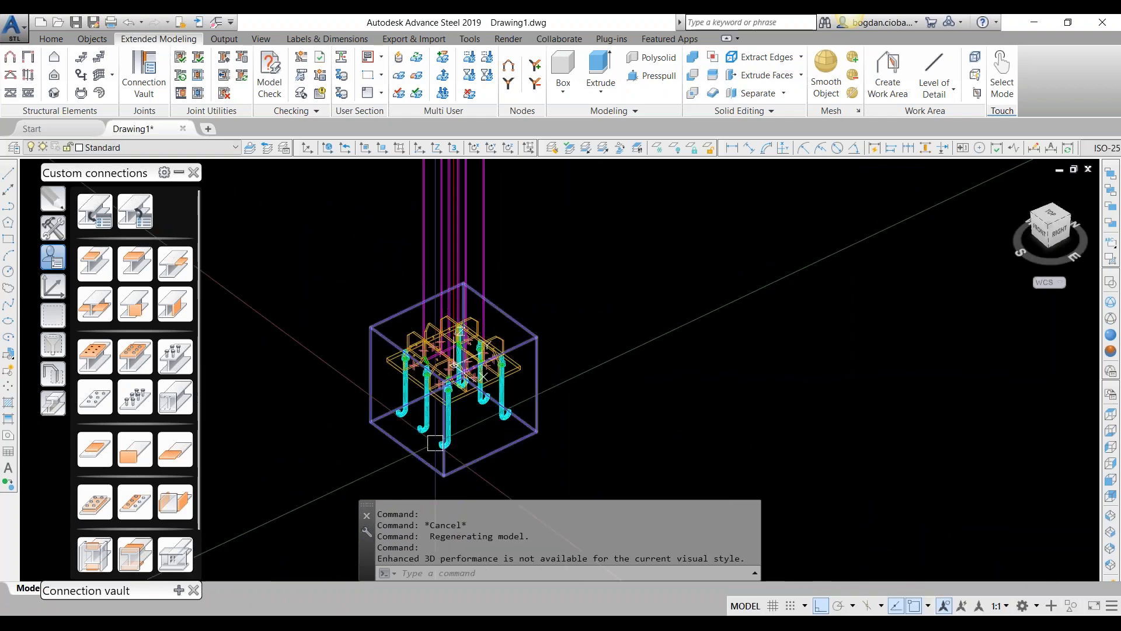
Copy the column without its base plate connection to eight freehand-placed positions in a straight row along the Y direction.
{"action": "scroll", "coordinate": [461, 434], "scroll_direction": "down", "scroll_amount": 4}
{"action": "left_click", "coordinate": [470, 358]}
{"action": "type", "text": "co"}
{"action": "key", "text": "Return"}
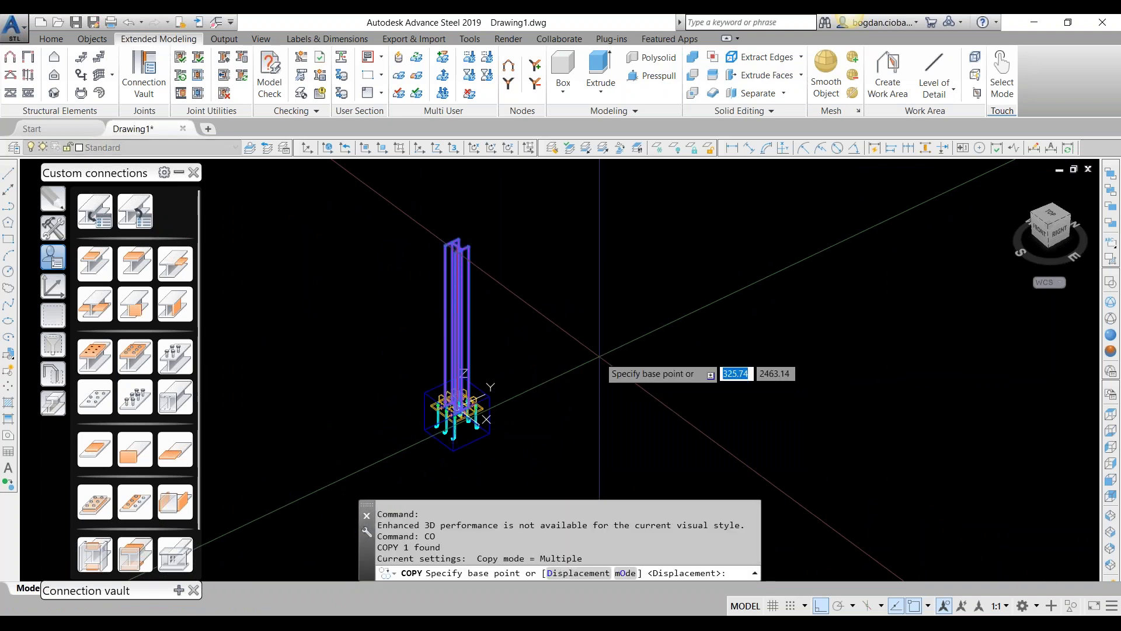
{"action": "left_click", "coordinate": [562, 397]}
{"action": "left_click", "coordinate": [618, 373]}
{"action": "left_click", "coordinate": [672, 350]}
{"action": "left_click", "coordinate": [727, 328]}
{"action": "middle_click_drag", "start_coordinate": [751, 339], "coordinate": [609, 413]}
{"action": "left_click", "coordinate": [643, 410]}
{"action": "left_click", "coordinate": [699, 393]}
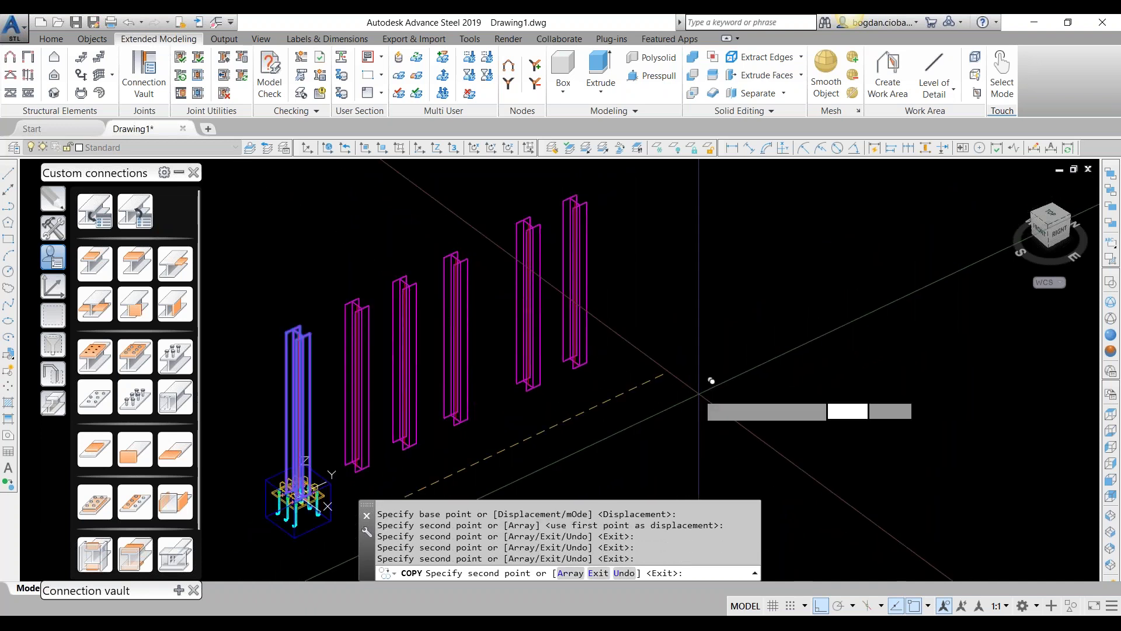
{"action": "left_click", "coordinate": [741, 375]}
{"action": "left_click", "coordinate": [813, 347]}
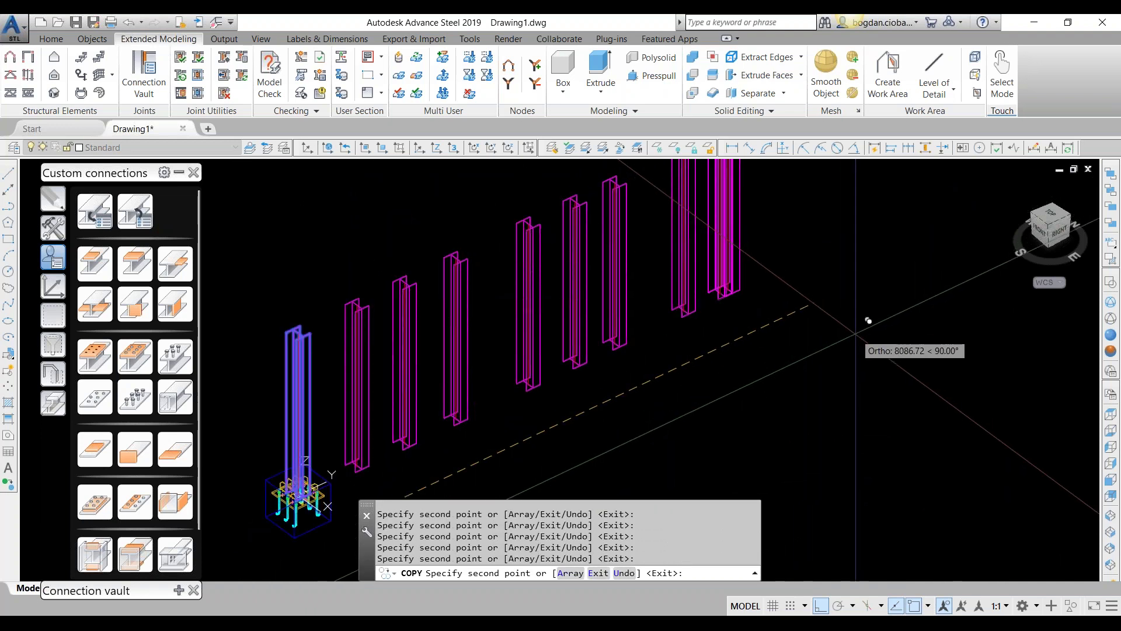
{"action": "key", "text": "Escape"}
Insert the 01 Beam with one end connection template from ASTemplate.dwt at the base of the second column.
{"action": "middle_click_drag", "start_coordinate": [481, 435], "coordinate": [548, 336]}
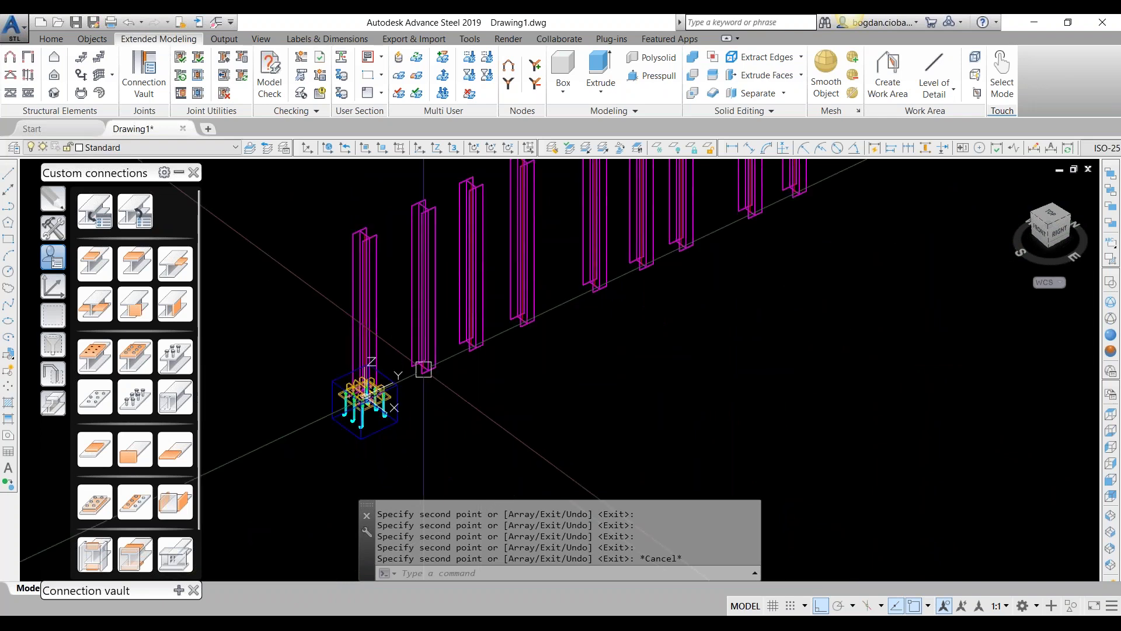
{"action": "left_click", "coordinate": [147, 222]}
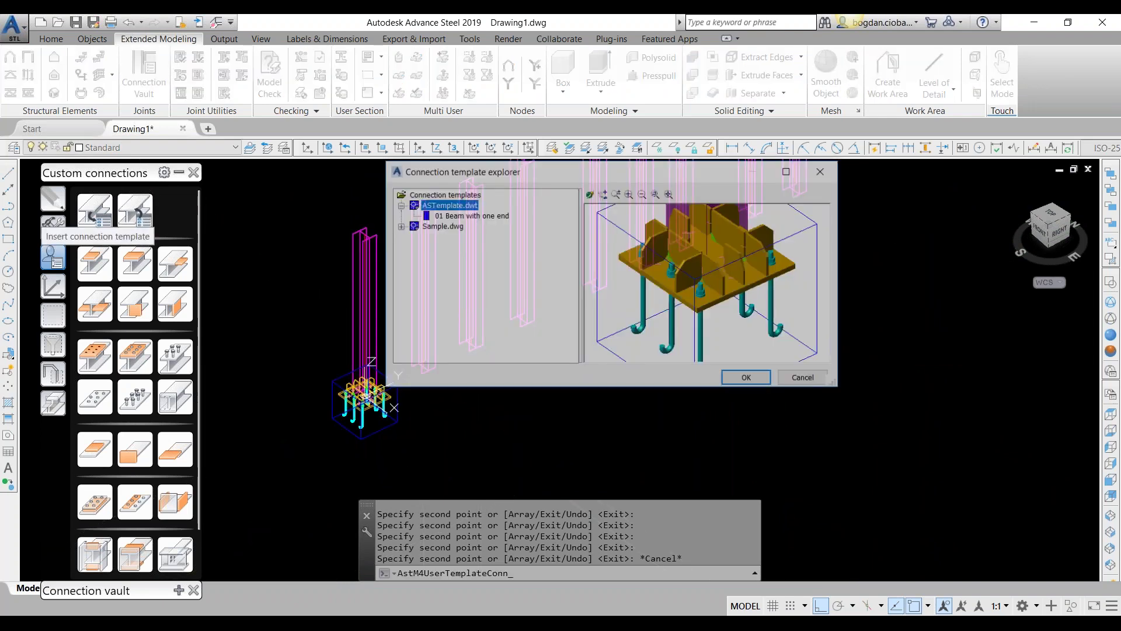
{"action": "left_click", "coordinate": [616, 292]}
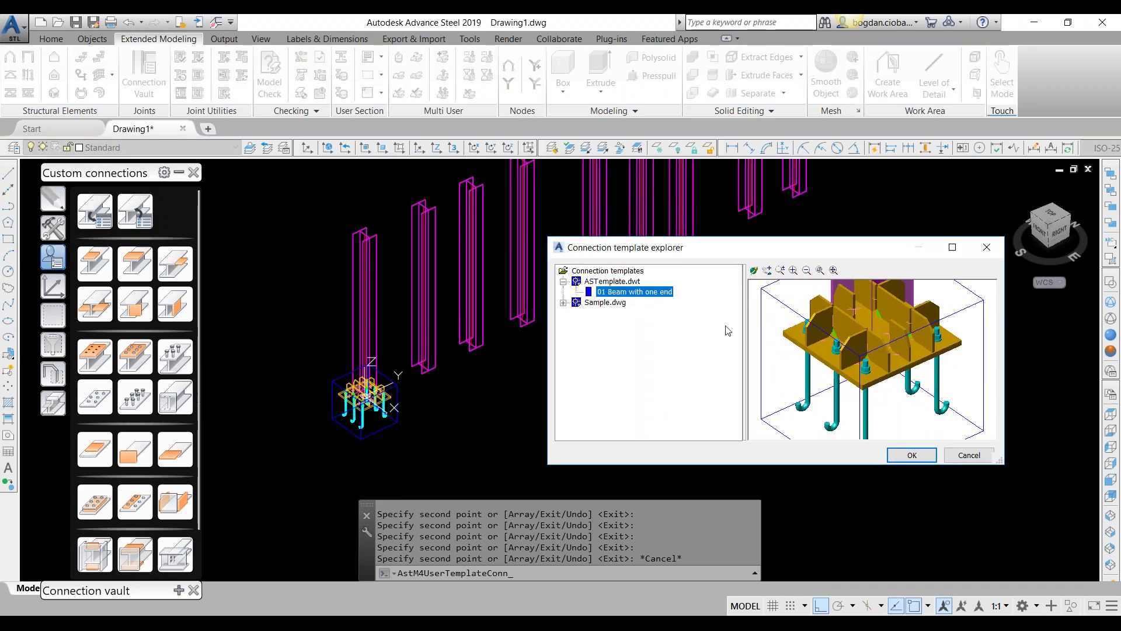
{"action": "left_click", "coordinate": [897, 459]}
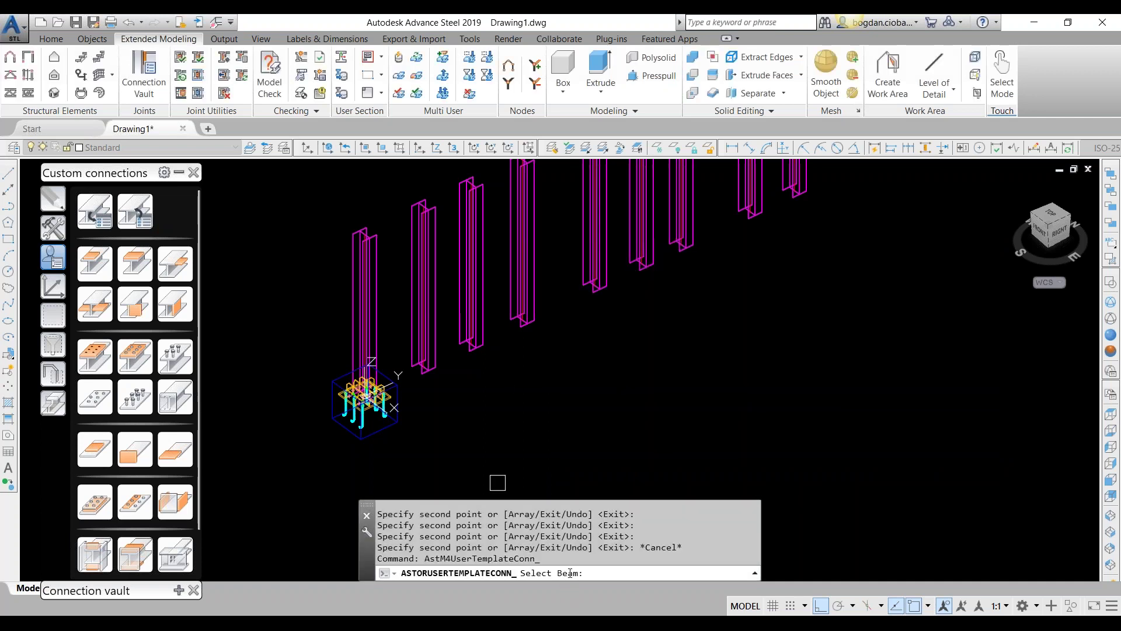
{"action": "left_click", "coordinate": [425, 369]}
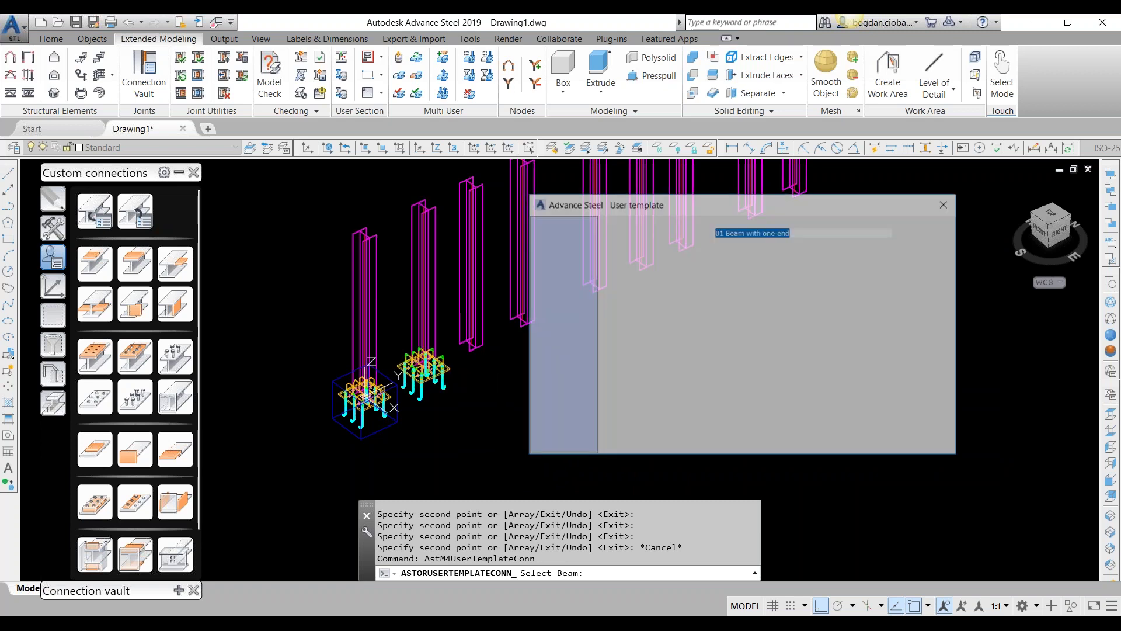
{"action": "key", "text": "Escape"}
{"action": "scroll", "coordinate": [435, 355], "scroll_direction": "up", "scroll_amount": 4}
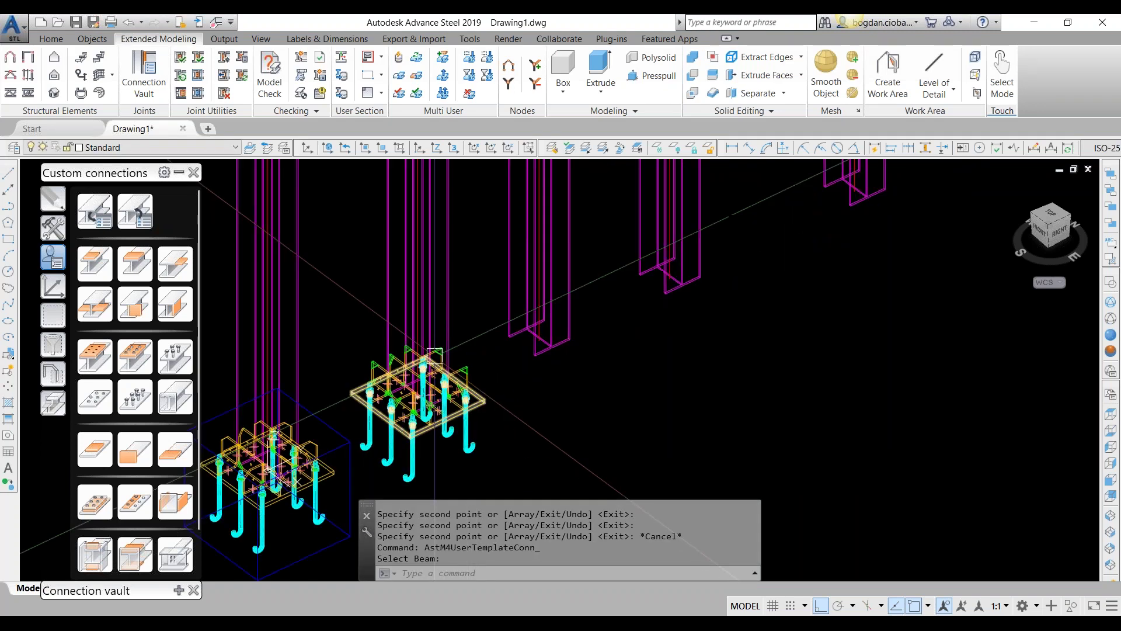
{"action": "middle_click_drag", "start_coordinate": [435, 355], "coordinate": [577, 395], "text": "shift"}
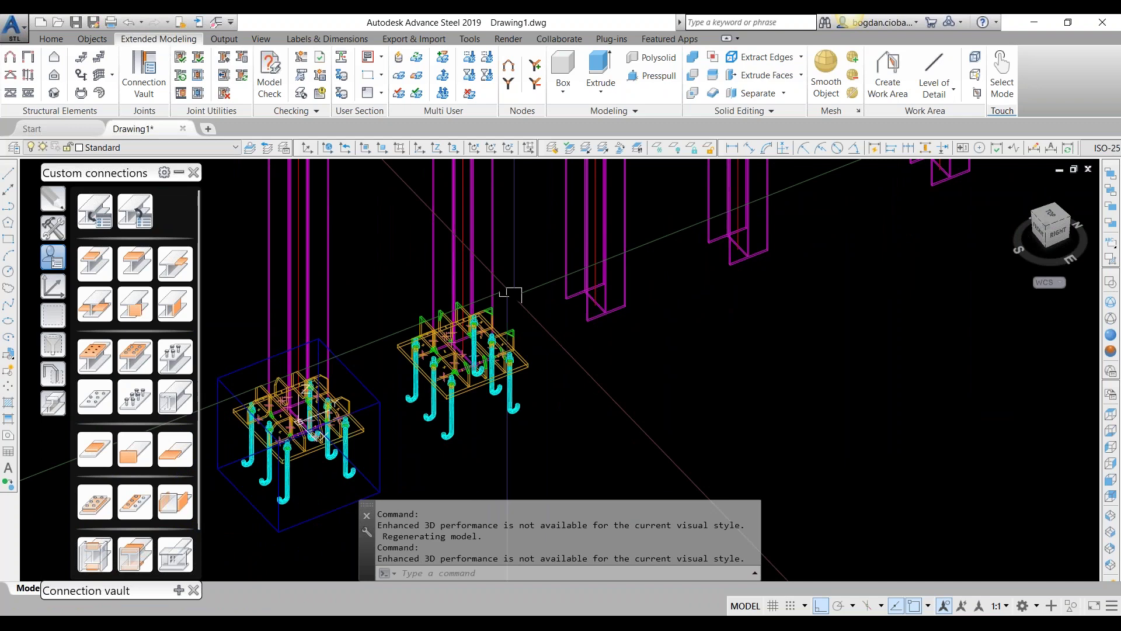
Switch to Advance Steel Management Tools and filter the Defaults for "custom co".
{"action": "left_click", "coordinate": [51, 38]}
{"action": "left_click", "coordinate": [888, 97]}
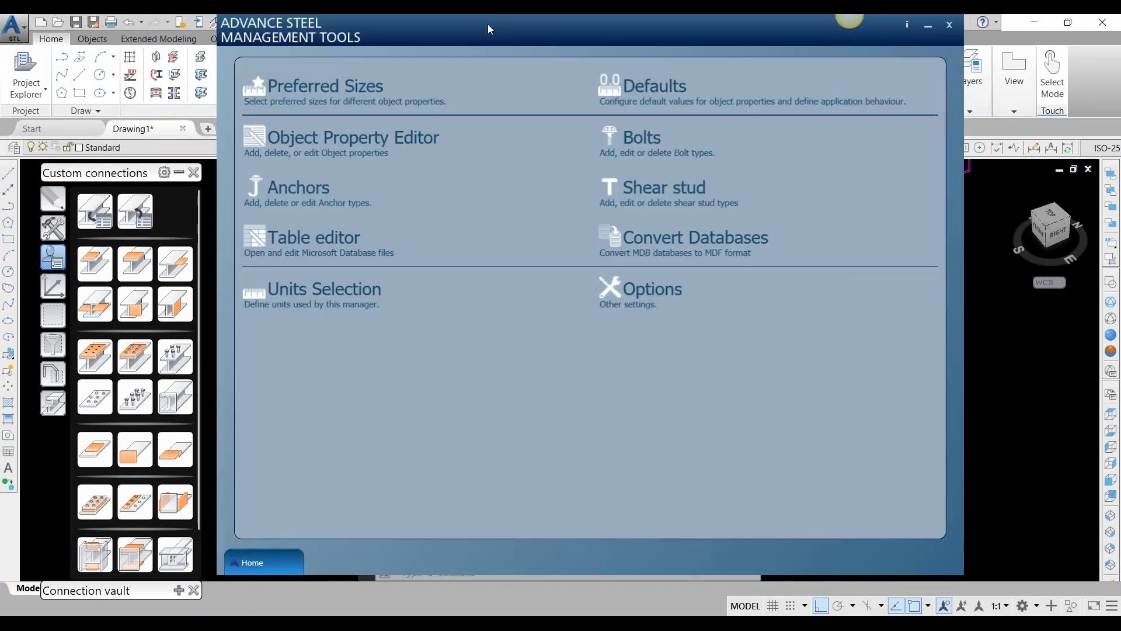
{"action": "left_click_drag", "start_coordinate": [488, 23], "coordinate": [558, 418]}
{"action": "left_click_drag", "start_coordinate": [563, 317], "coordinate": [549, 78]}
{"action": "left_click", "coordinate": [708, 139]}
{"action": "left_click_drag", "start_coordinate": [727, 84], "coordinate": [693, 44]}
{"action": "left_click", "coordinate": [272, 537]}
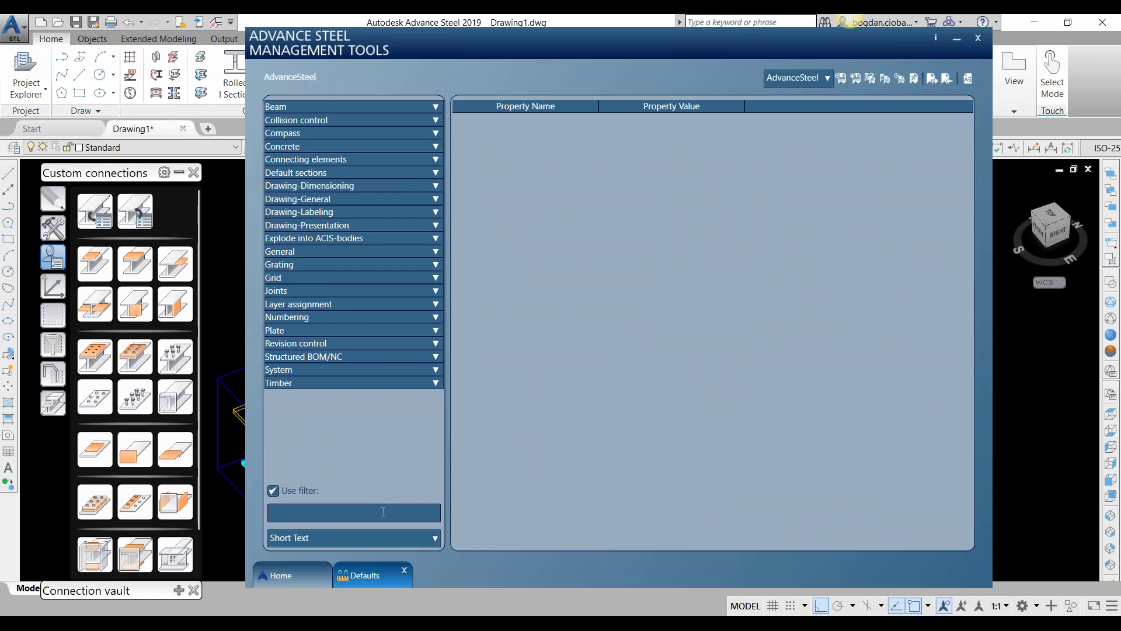
{"action": "type", "text": "stom "}
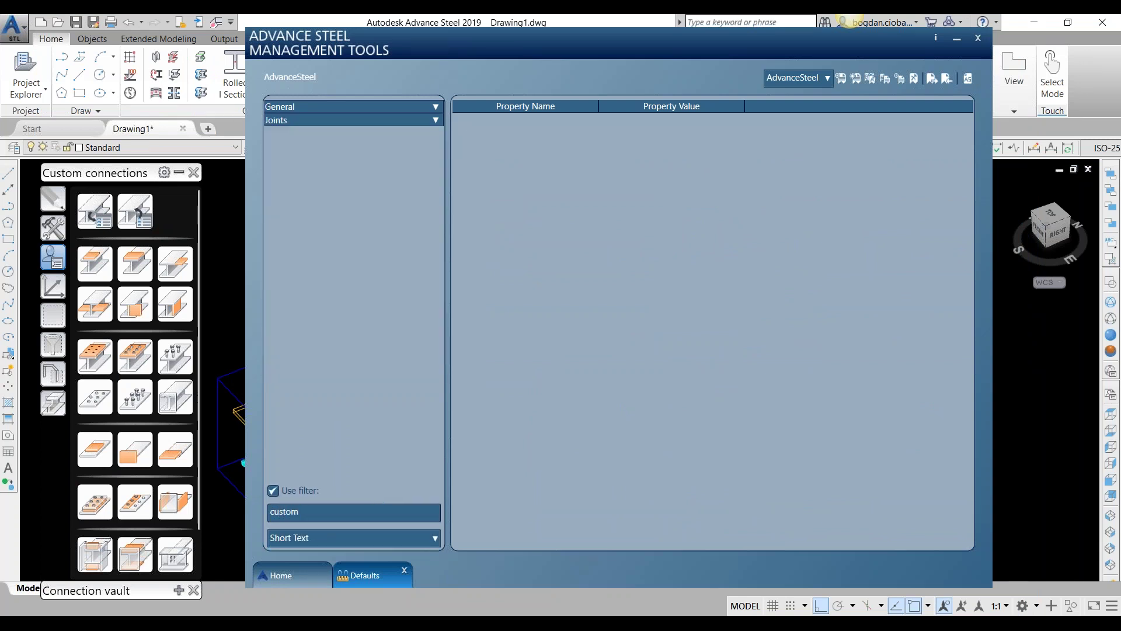
{"action": "type", "text": "co"}
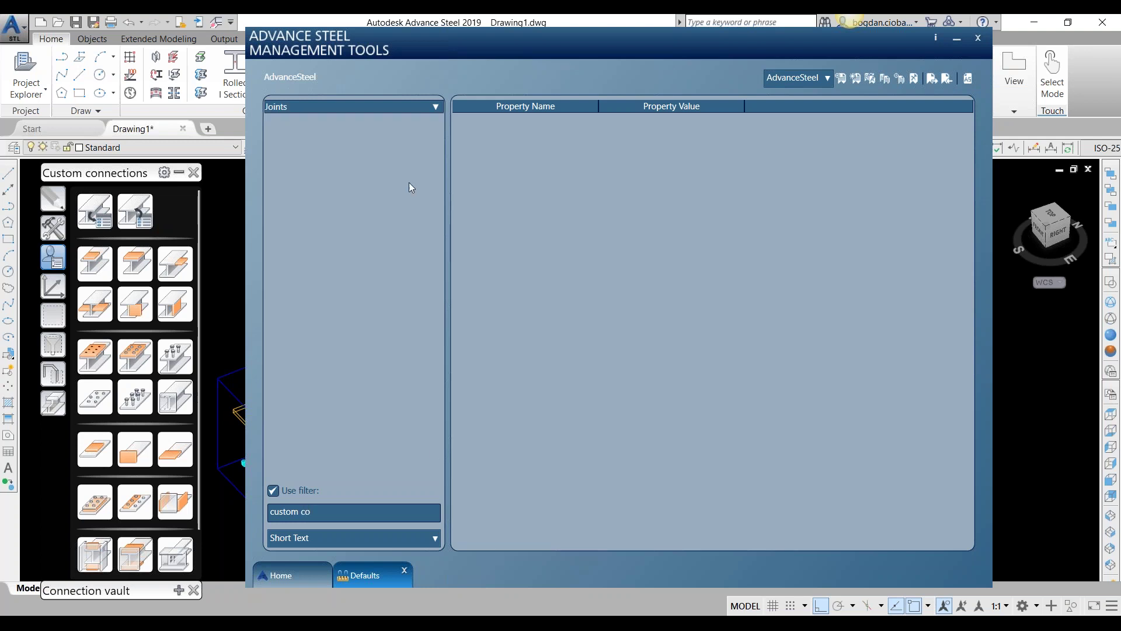
Examine the choices for the general joint default Show custom connections box without changing it, and return to the drawing.
{"action": "left_click", "coordinate": [434, 110]}
{"action": "left_click", "coordinate": [345, 119]}
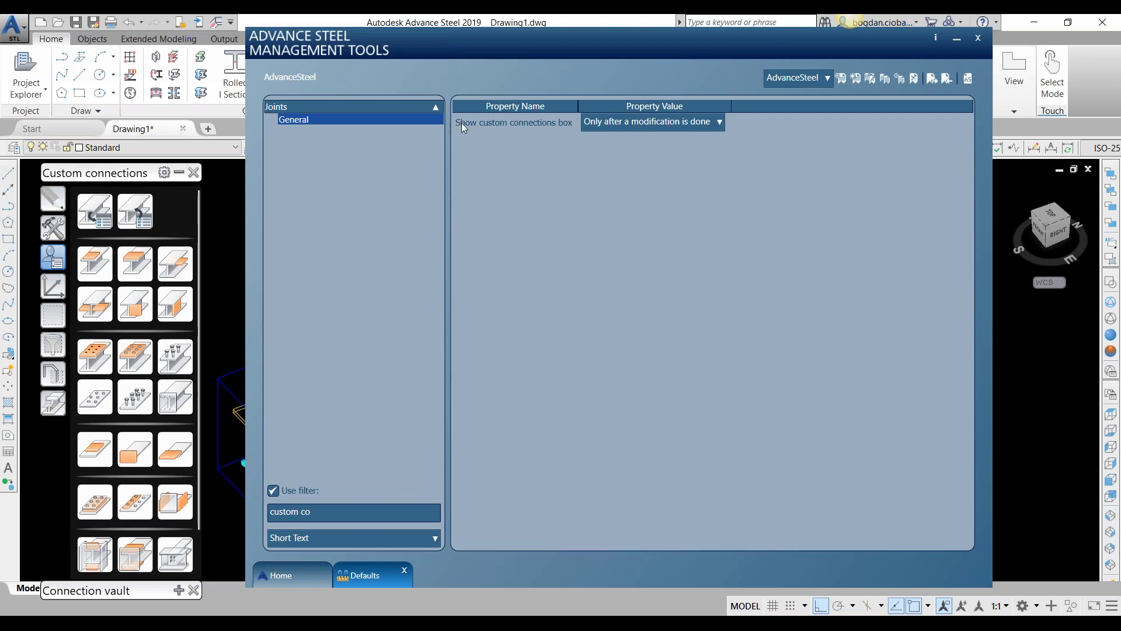
{"action": "mouse_move", "coordinate": [538, 126]}
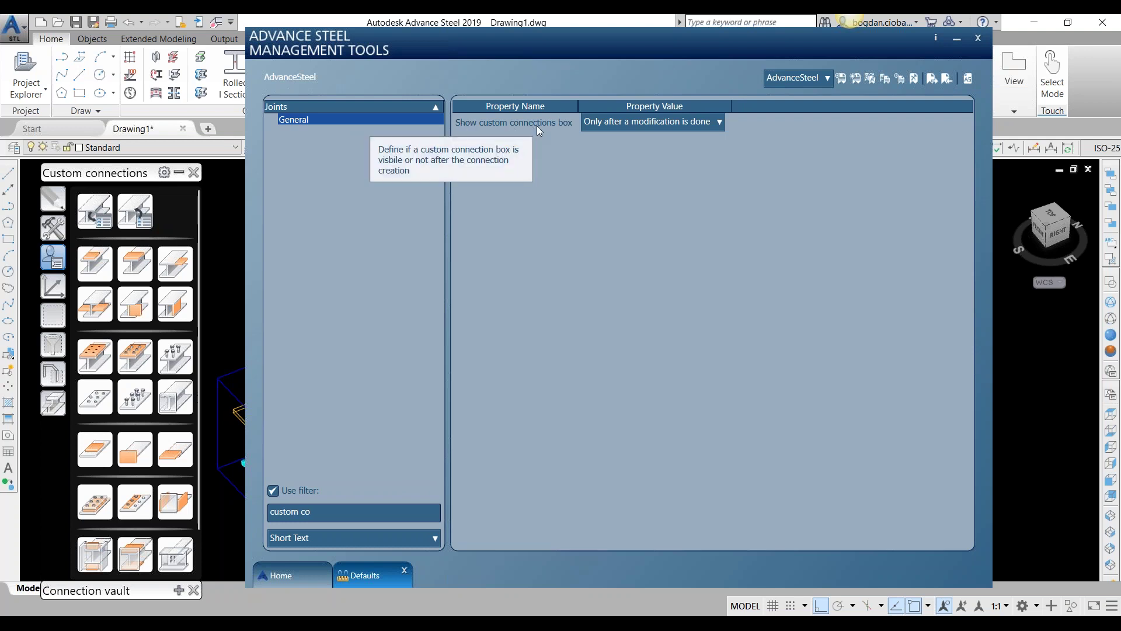
{"action": "left_click", "coordinate": [640, 119]}
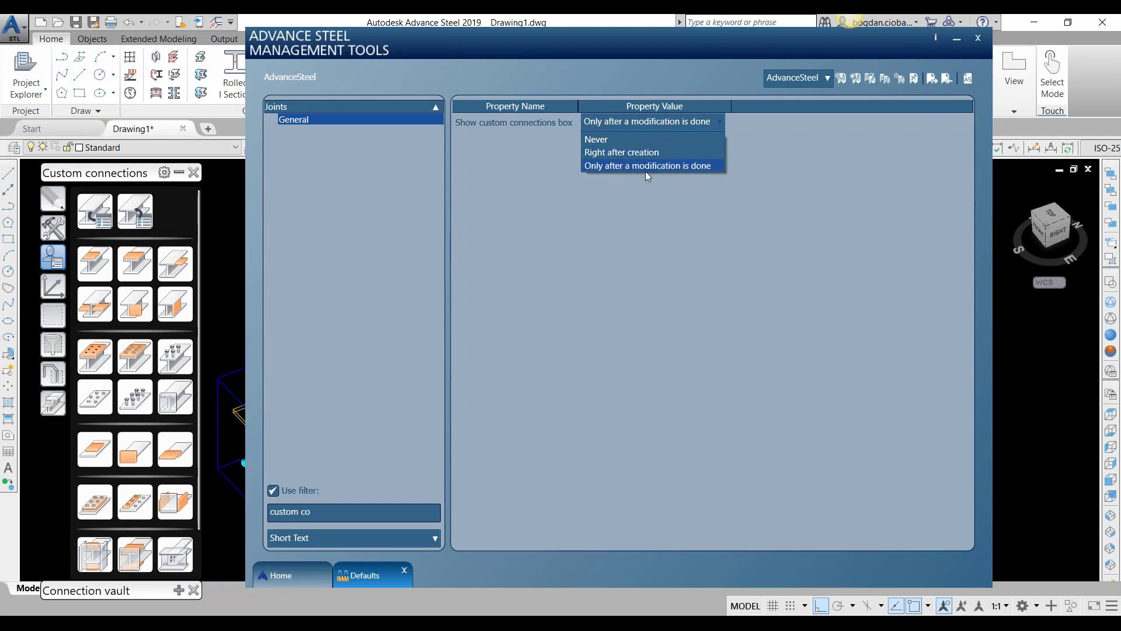
{"action": "left_click", "coordinate": [843, 212]}
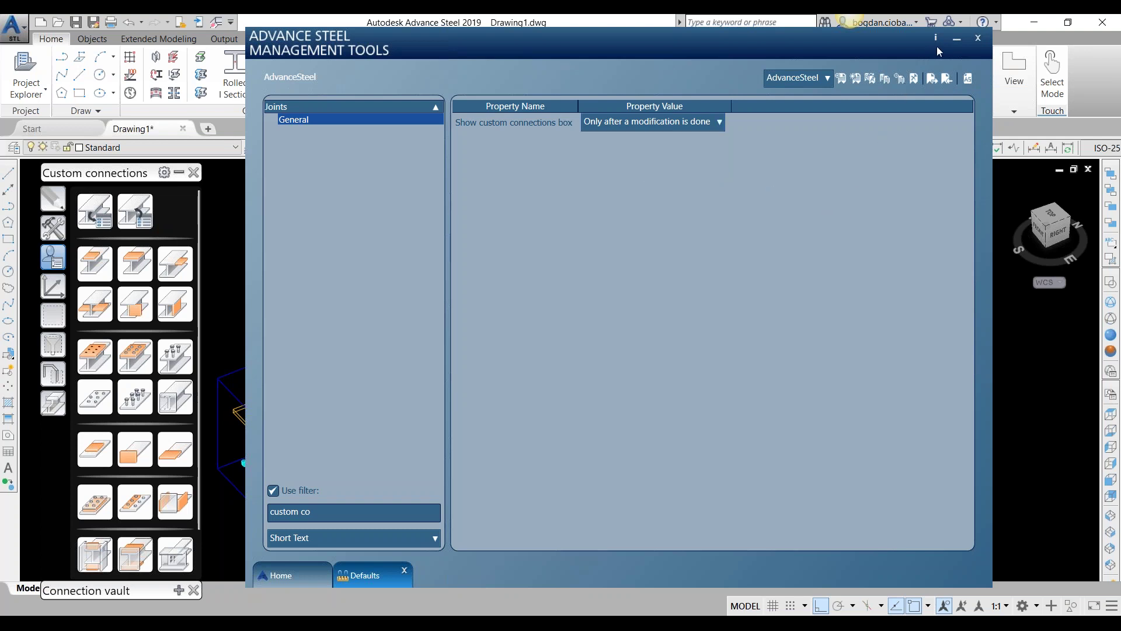
{"action": "left_click", "coordinate": [957, 40]}
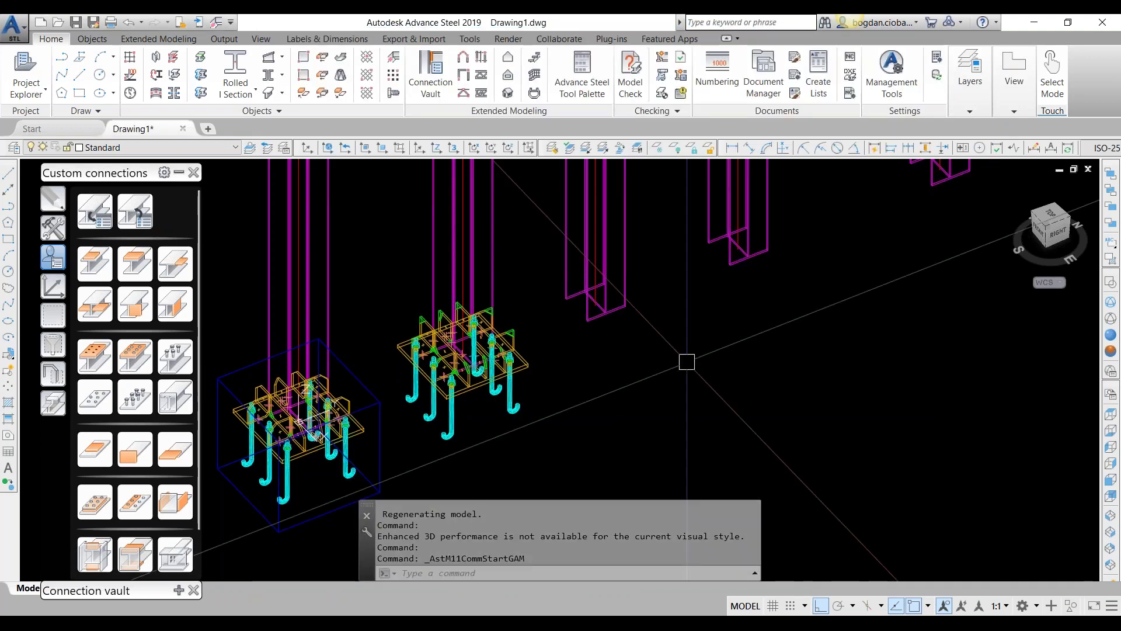
{"action": "right_click", "coordinate": [803, 624]}
{"action": "left_click", "coordinate": [795, 603]}
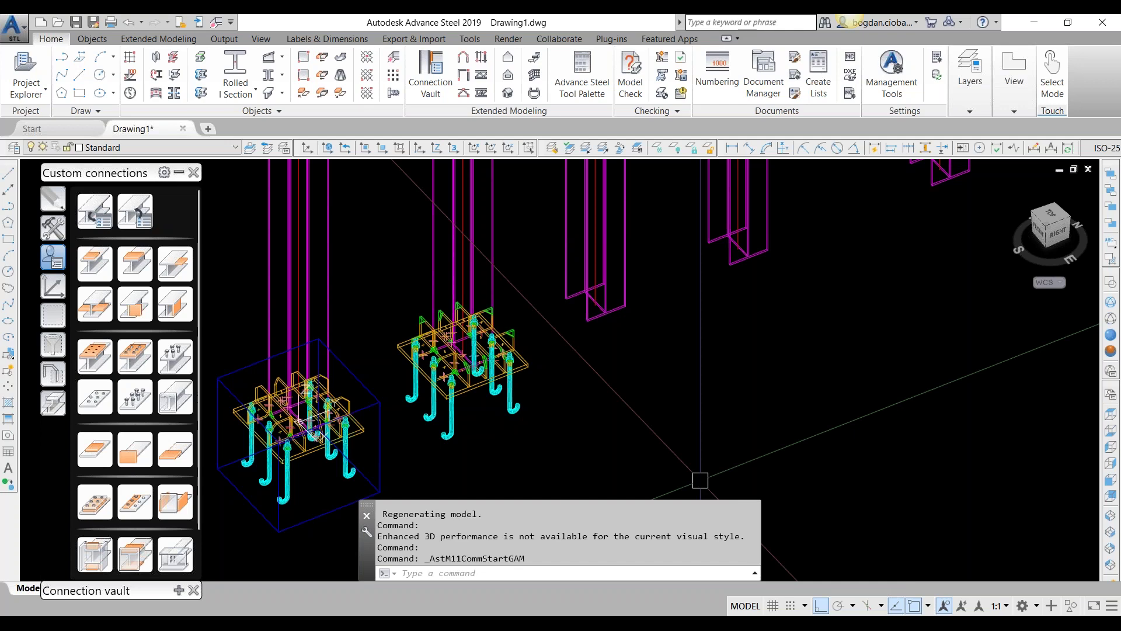
Display the connection box around the second column's base by opening its Custom Connection Properties, and close the dialog.
{"action": "scroll", "coordinate": [537, 363], "scroll_direction": "up", "scroll_amount": 2}
{"action": "left_click", "coordinate": [538, 363]}
{"action": "right_click", "coordinate": [522, 363]}
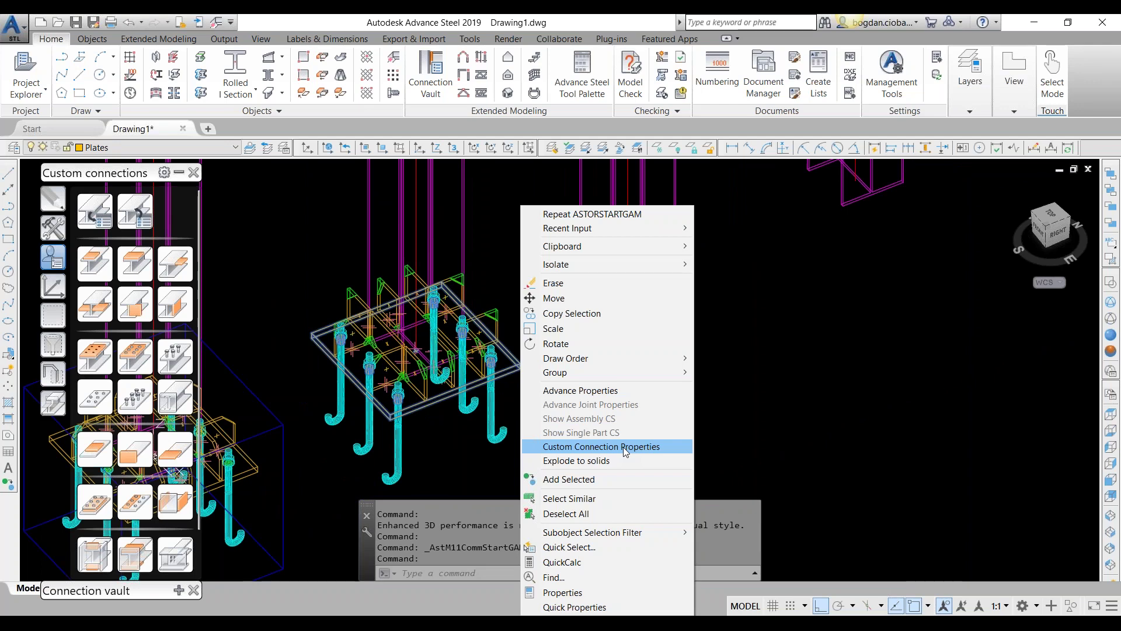
{"action": "left_click", "coordinate": [623, 447]}
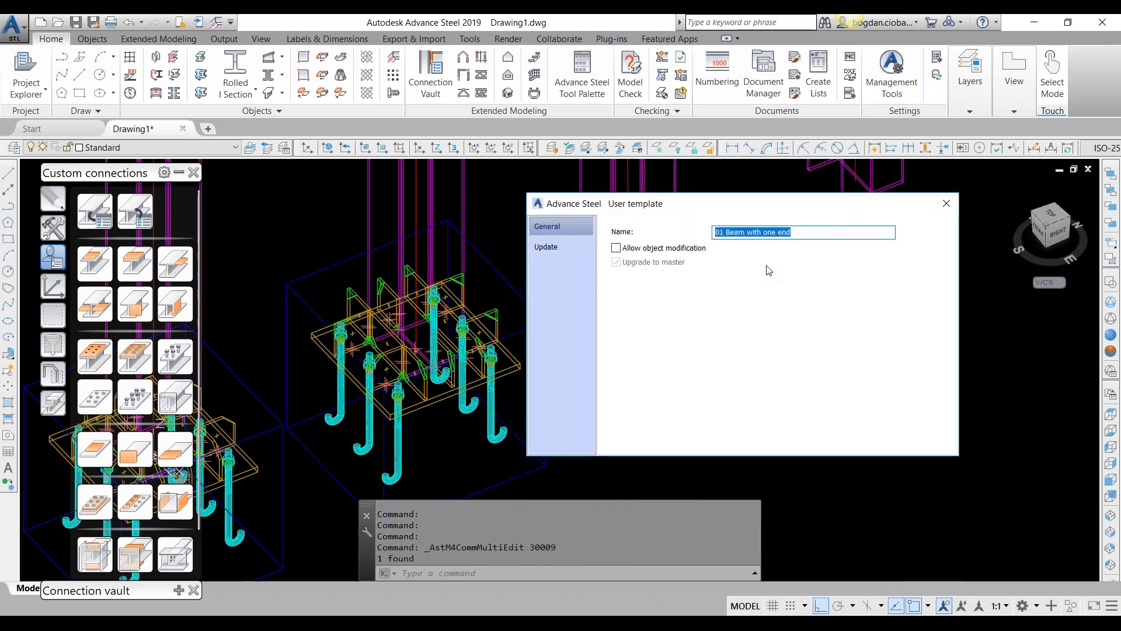
{"action": "scroll", "coordinate": [435, 315], "scroll_direction": "down", "scroll_amount": 4}
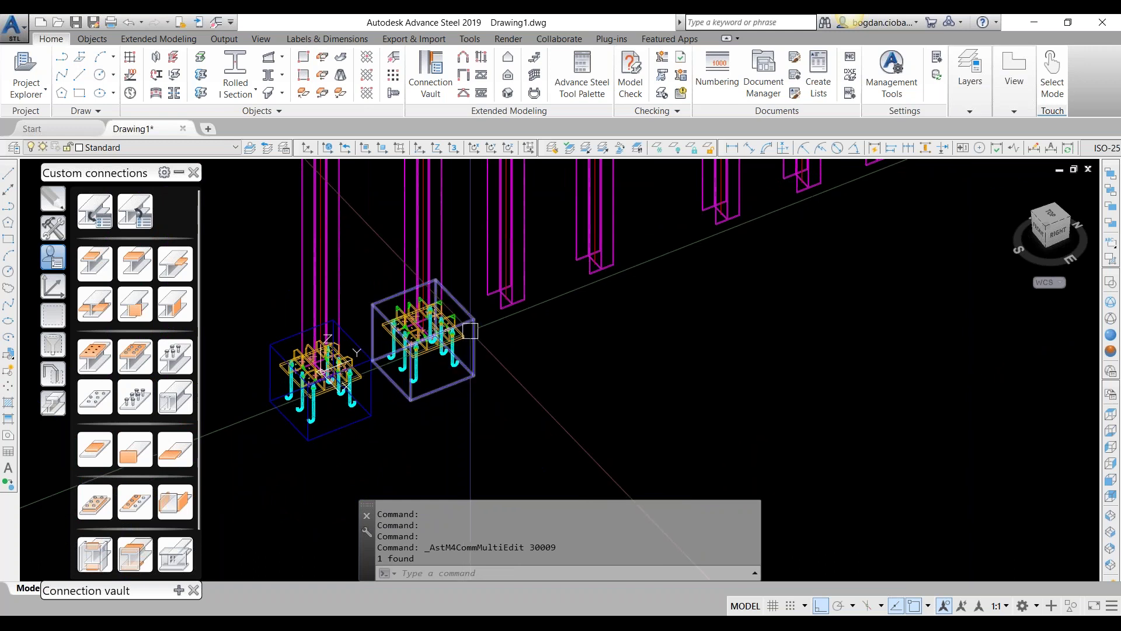
{"action": "left_click", "coordinate": [52, 228]}
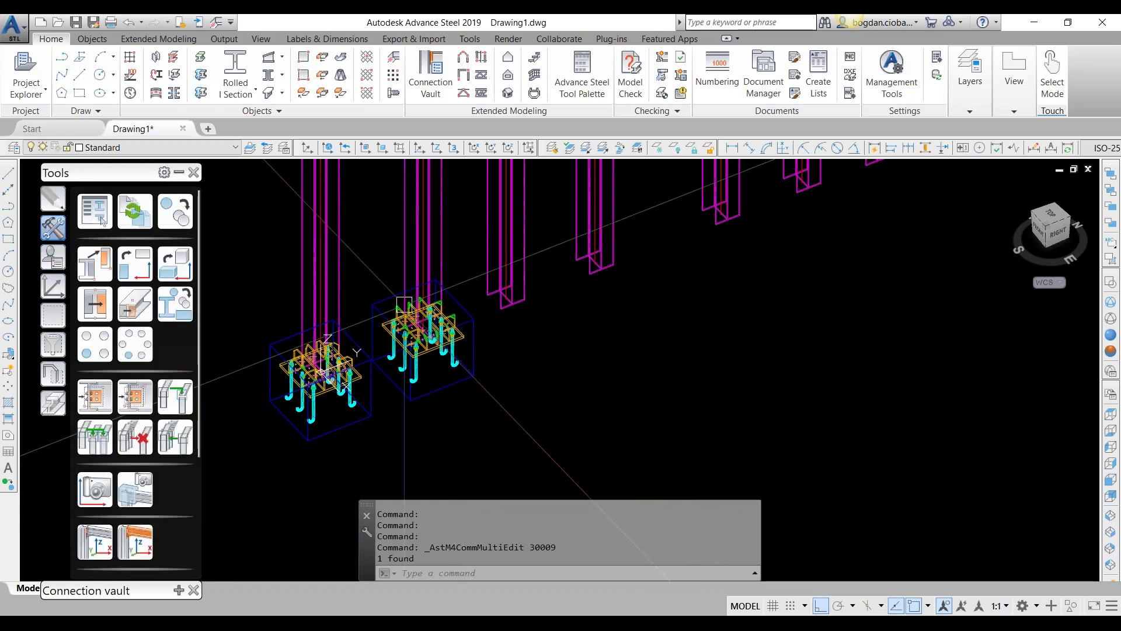
{"action": "left_click", "coordinate": [179, 301]}
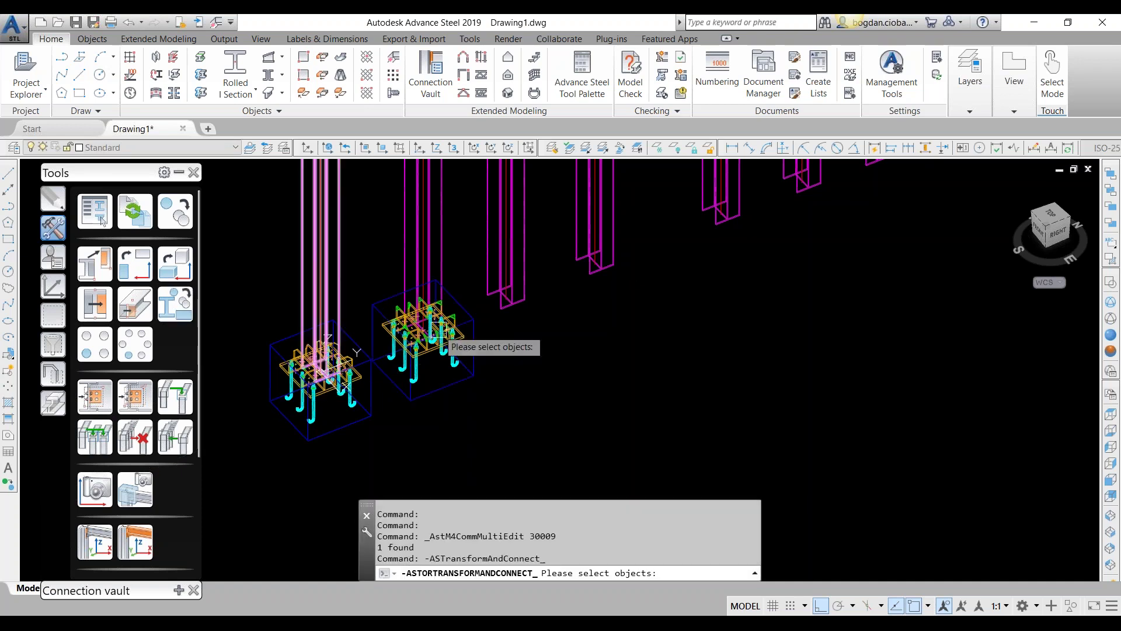
{"action": "left_click", "coordinate": [444, 369]}
{"action": "right_click", "coordinate": [551, 331]}
{"action": "right_click", "coordinate": [551, 332]}
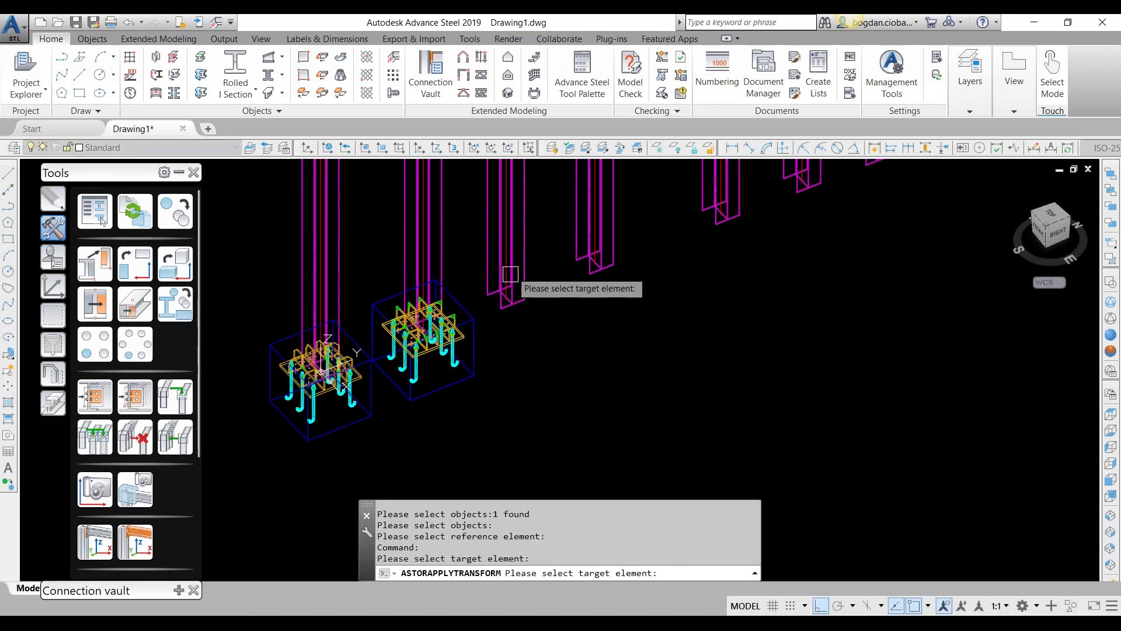
{"action": "key", "text": "Escape"}
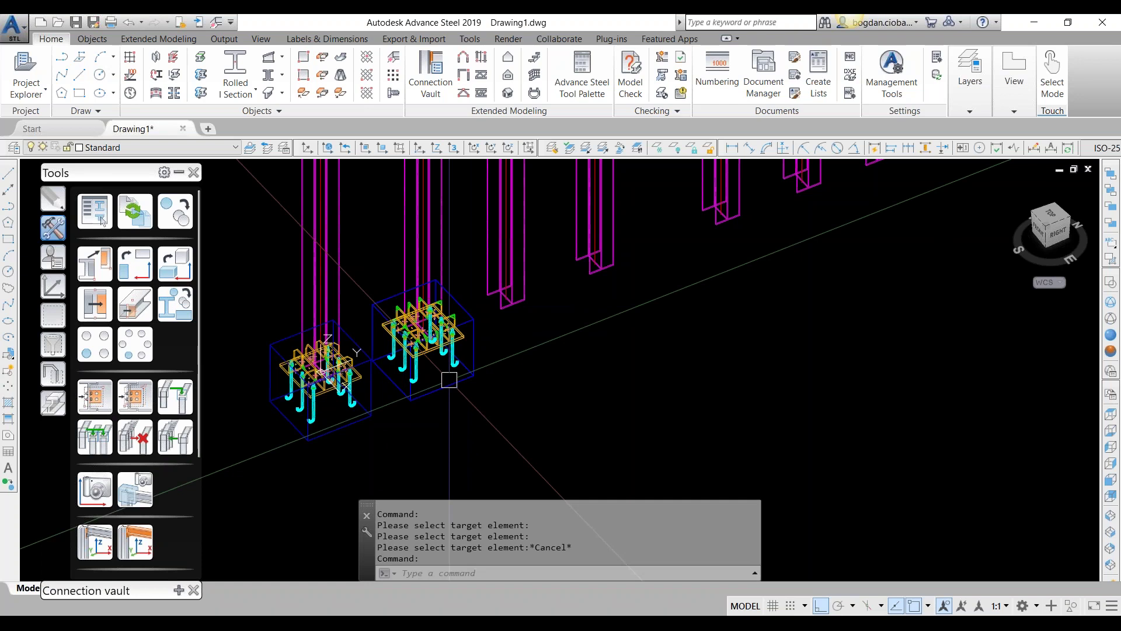
{"action": "key", "text": "Escape"}
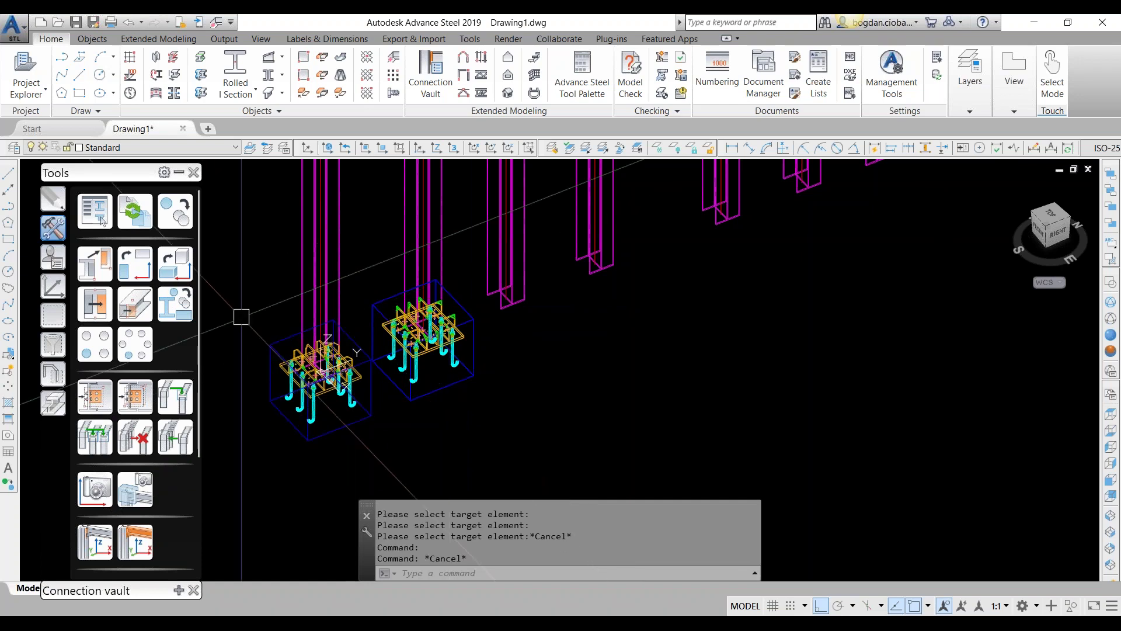
Copy the second column's connection to the third column by transforming its connection box between elements.
{"action": "left_click", "coordinate": [176, 305]}
{"action": "left_click", "coordinate": [438, 381]}
{"action": "right_click", "coordinate": [496, 365]}
{"action": "right_click", "coordinate": [496, 365]}
{"action": "left_click", "coordinate": [524, 238]}
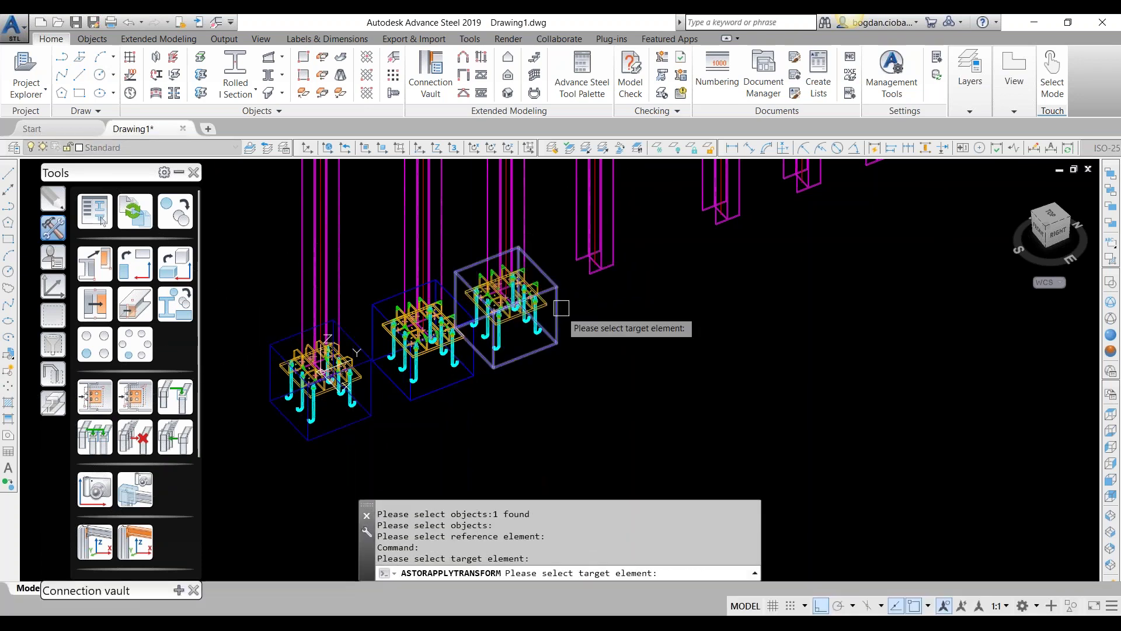
{"action": "key", "text": "Escape"}
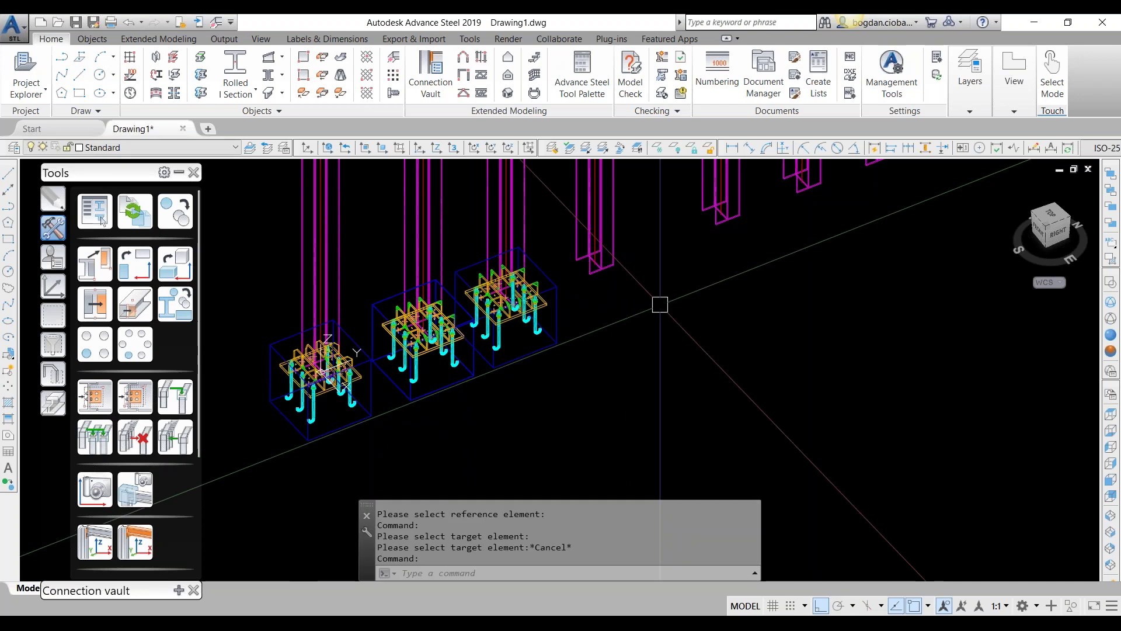
Create the base plate connection on the fourth column by template, using the third column's connection as the source.
{"action": "left_click", "coordinate": [94, 397]}
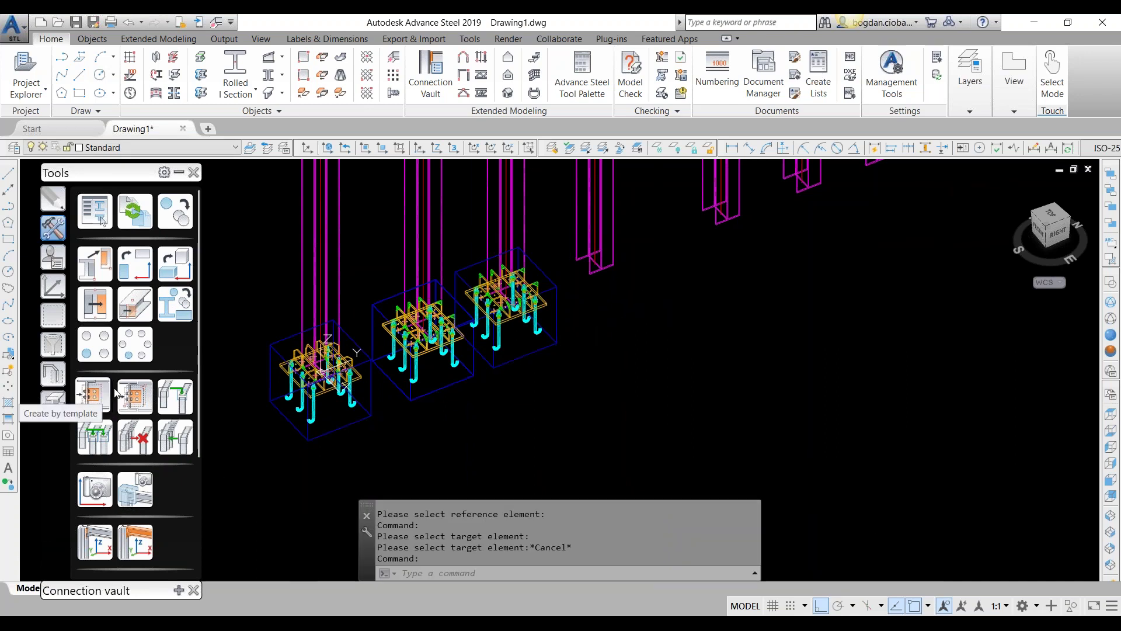
{"action": "left_click", "coordinate": [532, 354]}
{"action": "key", "text": "Return"}
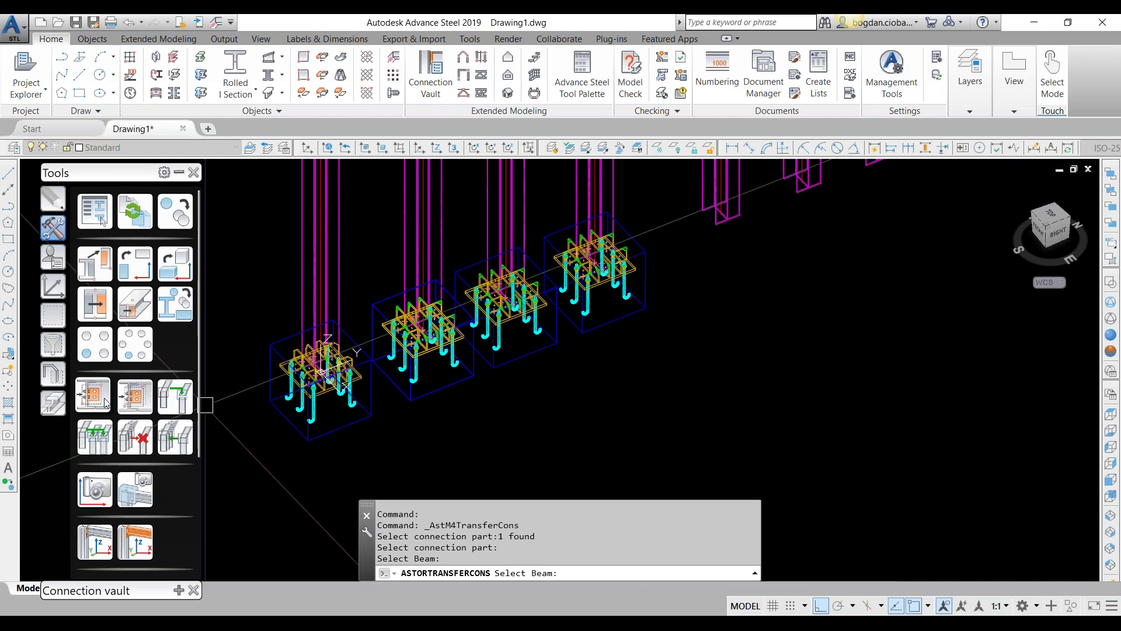
{"action": "key", "text": "Escape"}
Create the connection by template, multiple, from the fourth column's connection onto the four farthest columns, skipping the fifth.
{"action": "left_click", "coordinate": [137, 397]}
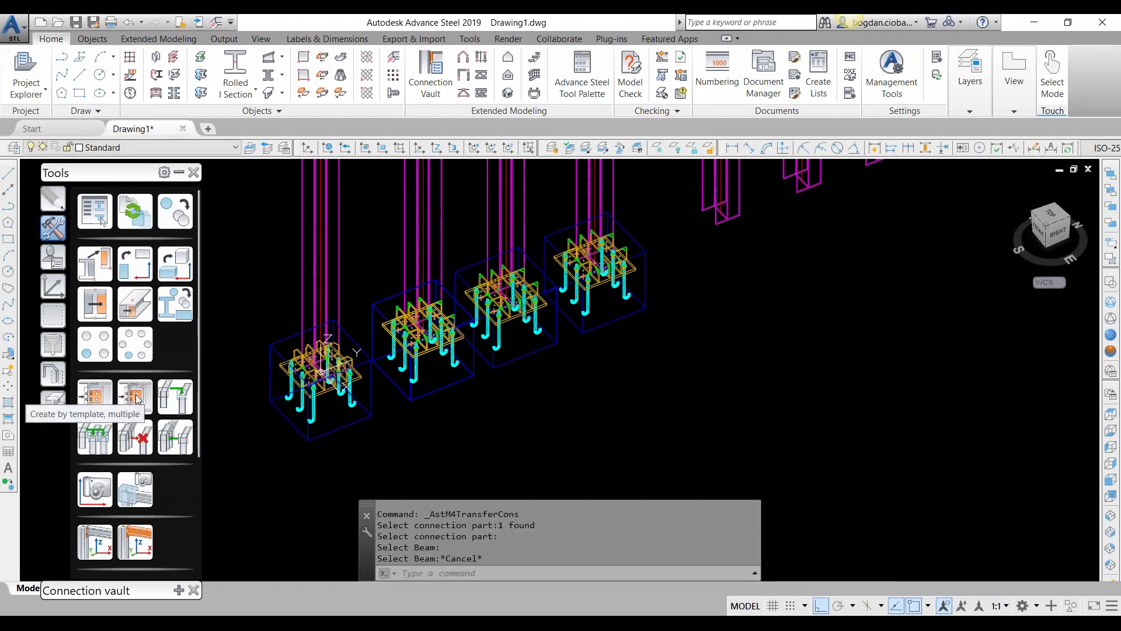
{"action": "left_click", "coordinate": [607, 323]}
{"action": "key", "text": "Return"}
{"action": "middle_click_drag", "start_coordinate": [819, 285], "coordinate": [651, 393]}
{"action": "scroll", "coordinate": [590, 395], "scroll_direction": "down", "scroll_amount": 4}
{"action": "scroll", "coordinate": [679, 328], "scroll_direction": "up", "scroll_amount": 2}
{"action": "left_click", "coordinate": [713, 305]}
{"action": "left_click", "coordinate": [666, 315]}
{"action": "left_click", "coordinate": [587, 345]}
{"action": "left_click", "coordinate": [555, 350]}
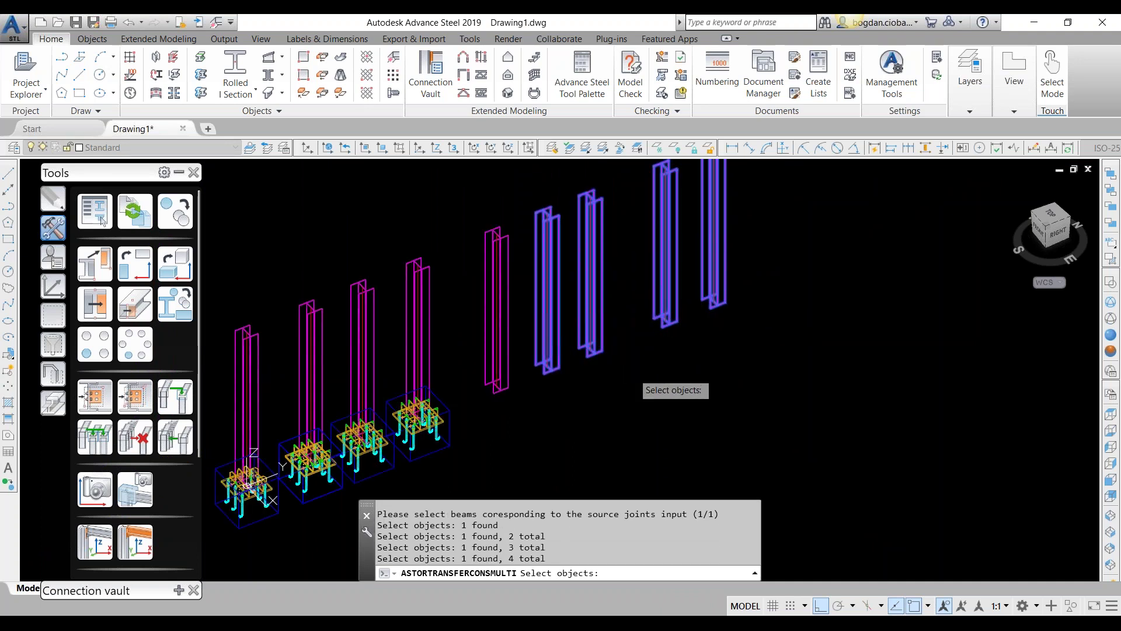
{"action": "key", "text": "Return"}
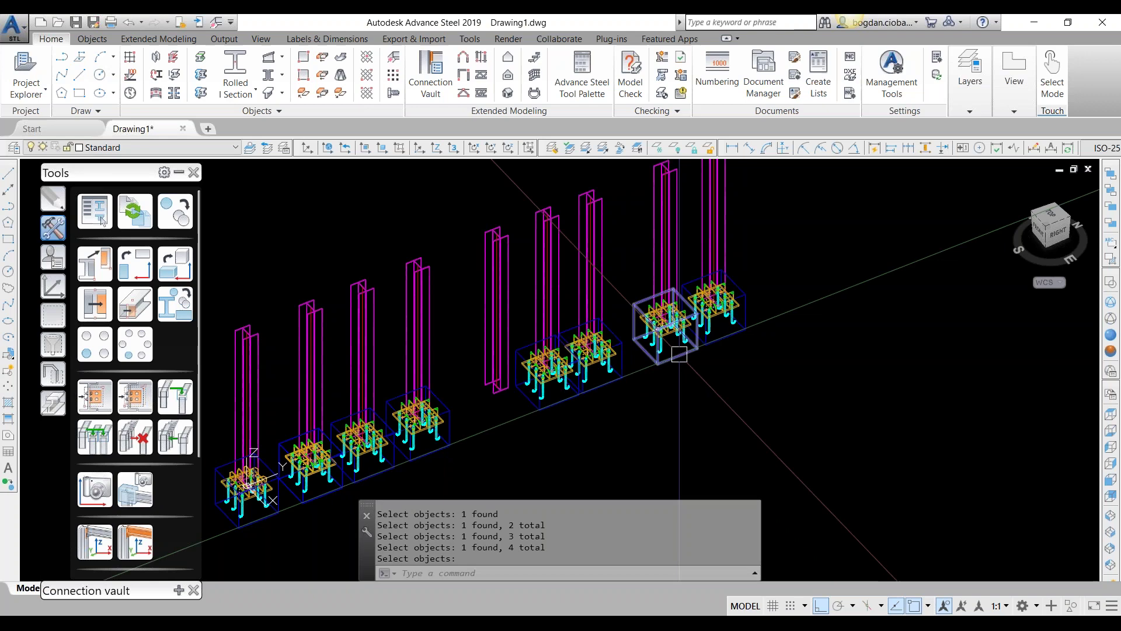
Move the fifth column, the one without a connection, closer to the fourth column.
{"action": "scroll", "coordinate": [588, 393], "scroll_direction": "up", "scroll_amount": 2}
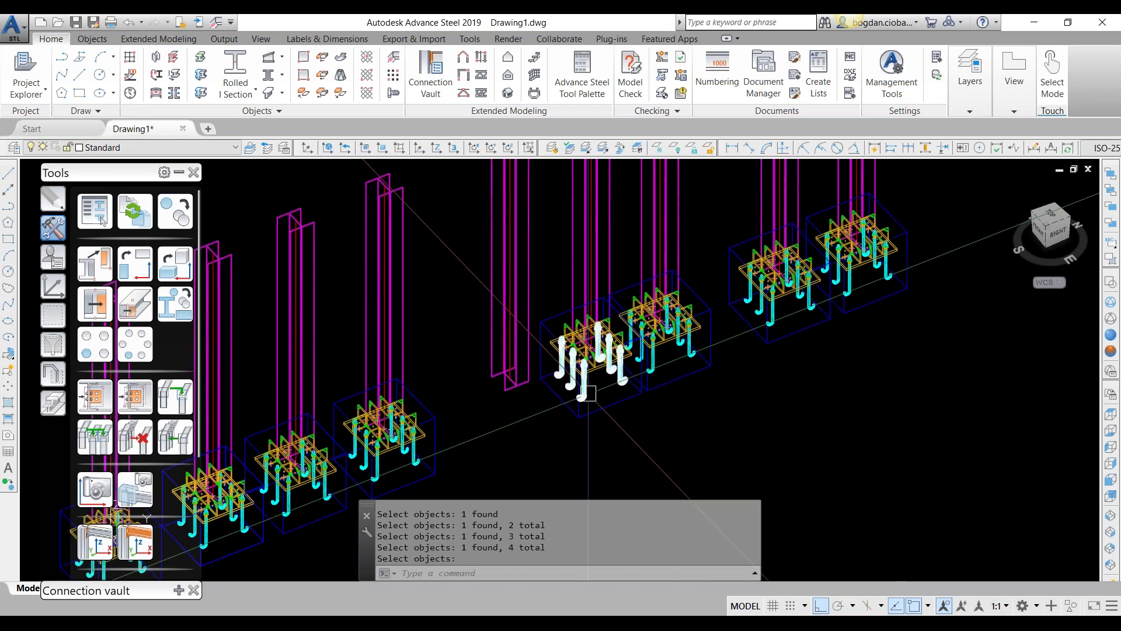
{"action": "scroll", "coordinate": [588, 393], "scroll_direction": "down", "scroll_amount": 1}
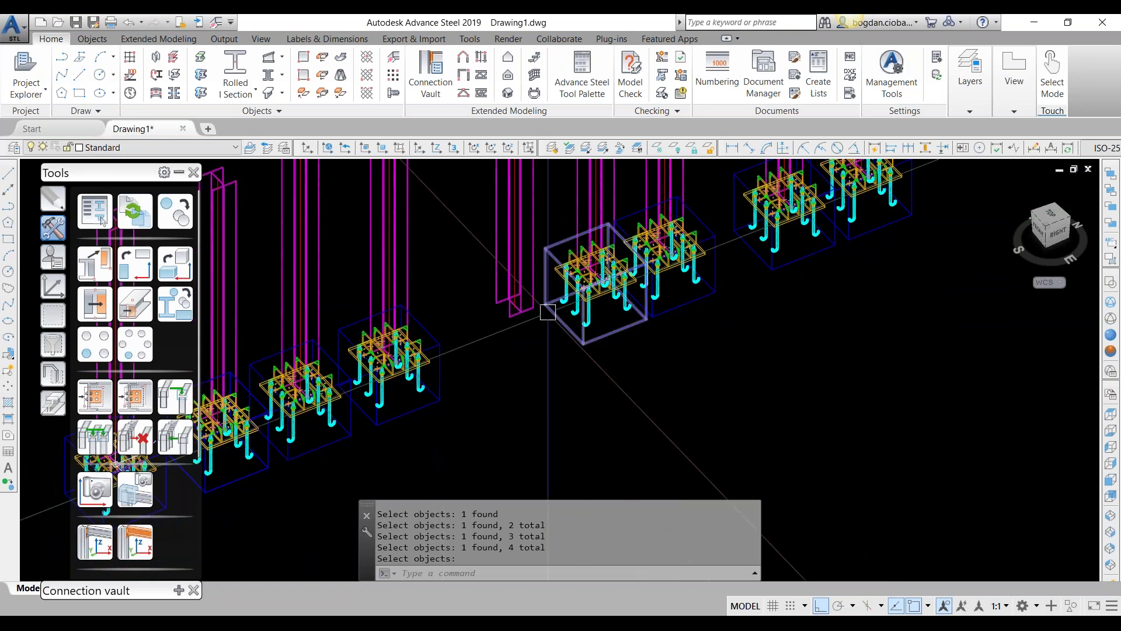
{"action": "key", "text": "Return"}
{"action": "type", "text": "M"}
{"action": "key", "text": "Return"}
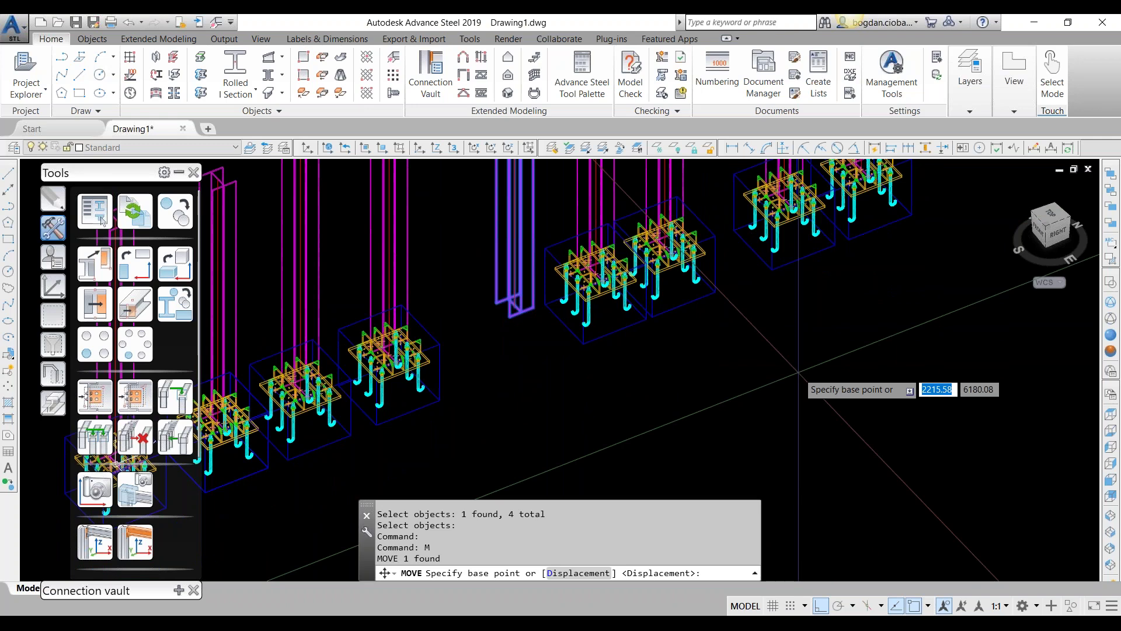
{"action": "left_click", "coordinate": [799, 372]}
{"action": "left_click", "coordinate": [753, 387]}
{"action": "key", "text": "Escape"}
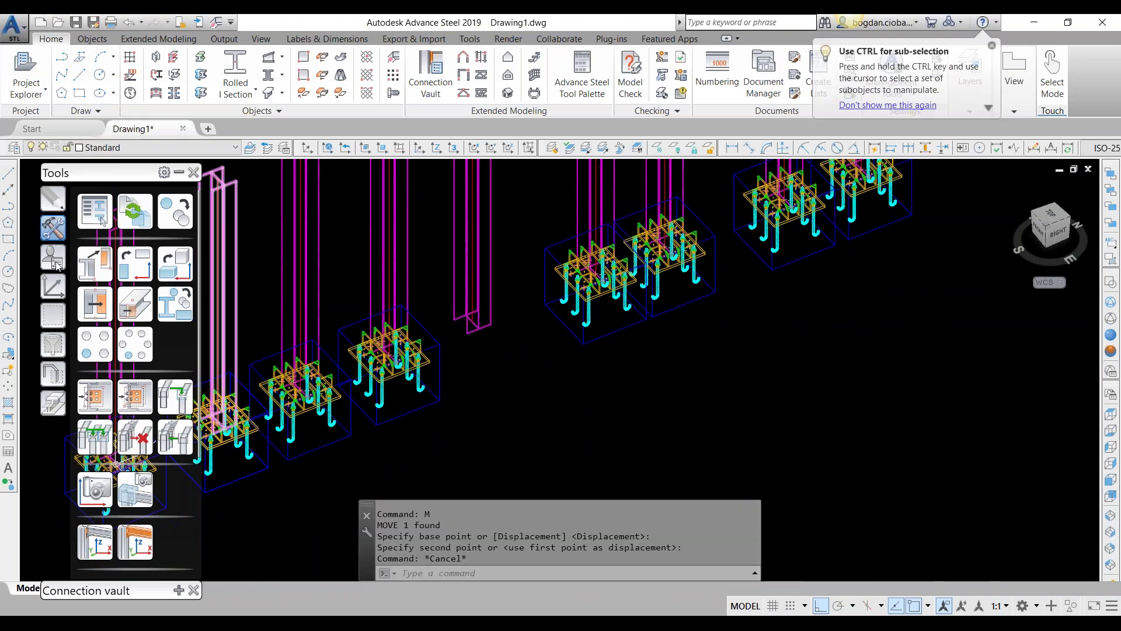
Insert the user template 01 Beam with one end from ASTemplate.dwt onto the fifth column's base and toggle Allow object modification.
{"action": "left_click", "coordinate": [53, 257]}
{"action": "left_click", "coordinate": [137, 219]}
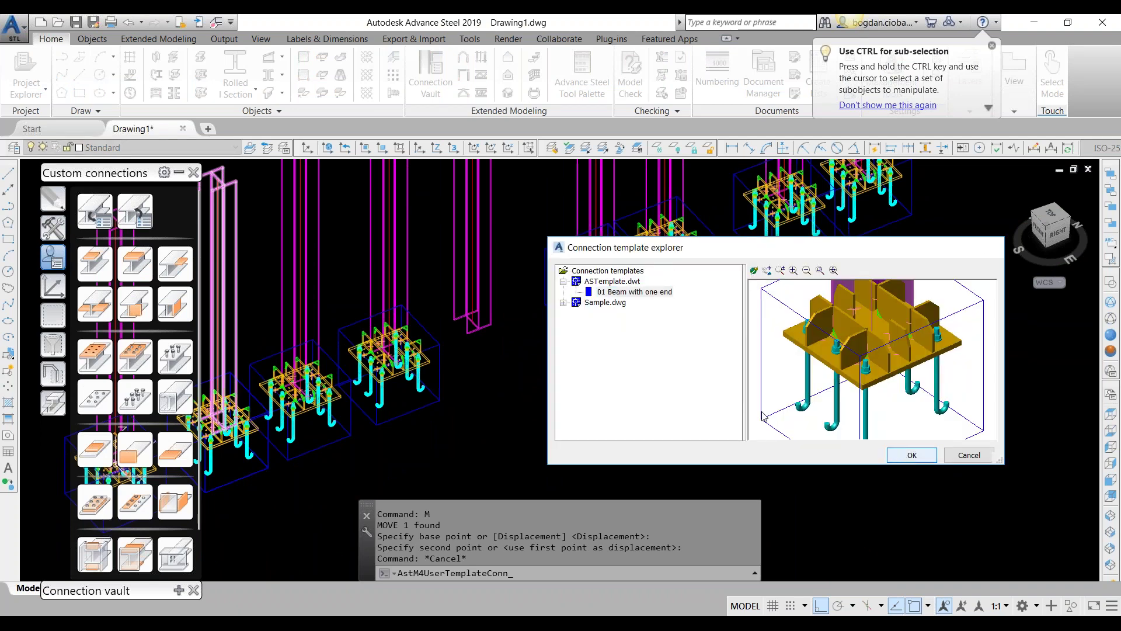
{"action": "key", "text": "Return"}
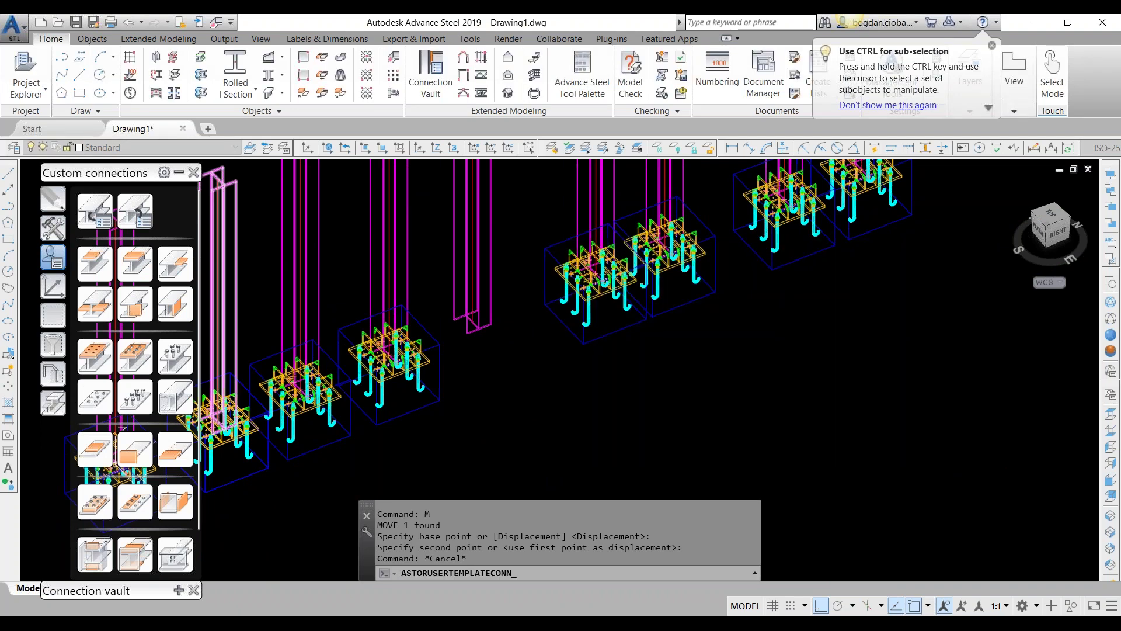
{"action": "left_click", "coordinate": [491, 322]}
{"action": "right_click", "coordinate": [507, 342]}
{"action": "key", "text": "Escape"}
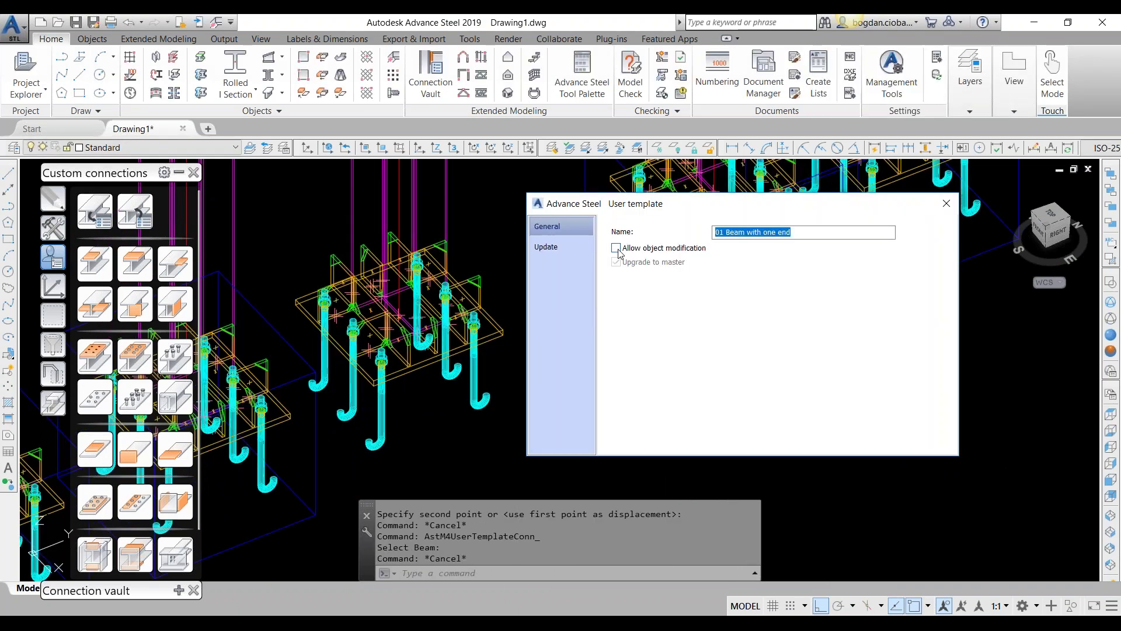
{"action": "left_click", "coordinate": [617, 250]}
Examine which connection and property options are available for the fifth column's base plate.
{"action": "left_click", "coordinate": [504, 330]}
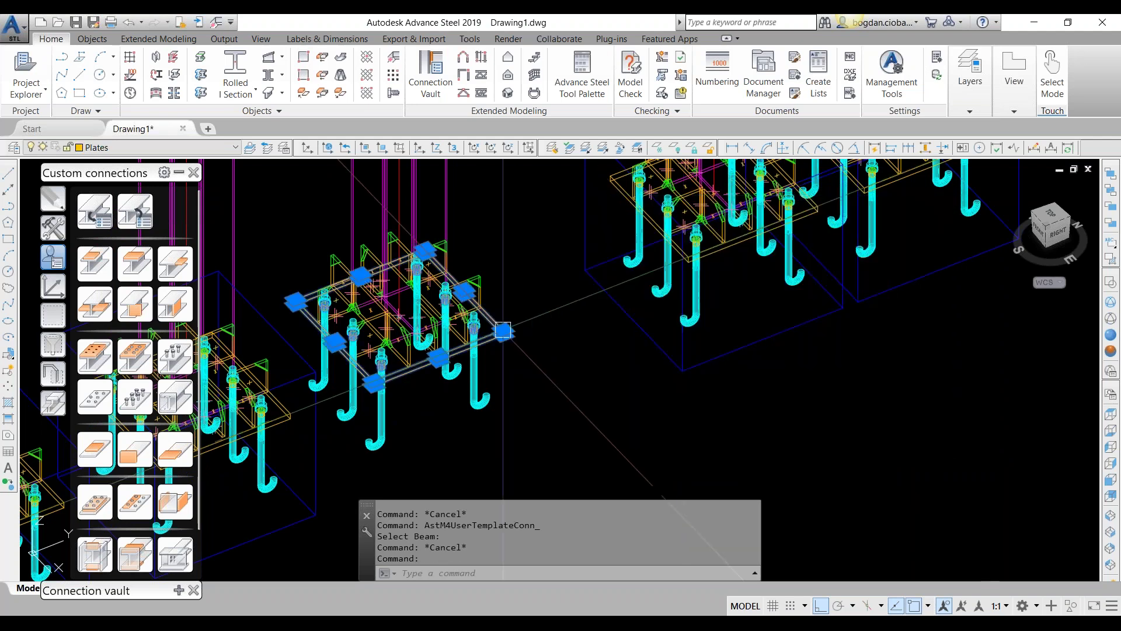
{"action": "right_click", "coordinate": [503, 330]}
{"action": "key", "text": "Escape"}
{"action": "key", "text": "Escape"}
{"action": "scroll", "coordinate": [498, 338], "scroll_direction": "up", "scroll_amount": 2}
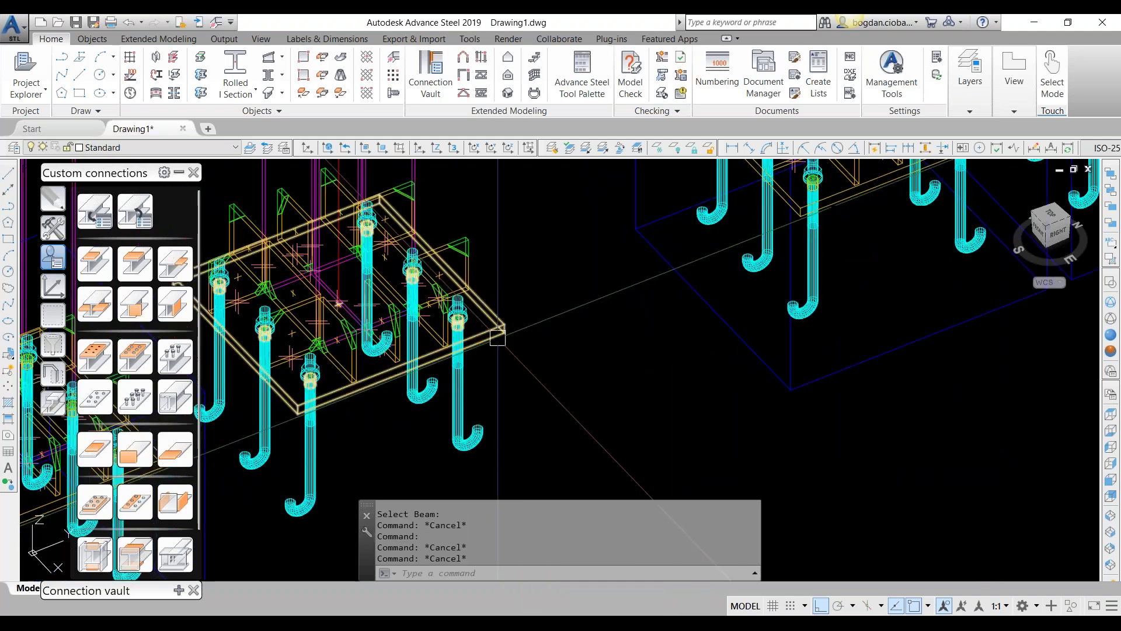
{"action": "left_click", "coordinate": [498, 338]}
{"action": "right_click", "coordinate": [498, 337]}
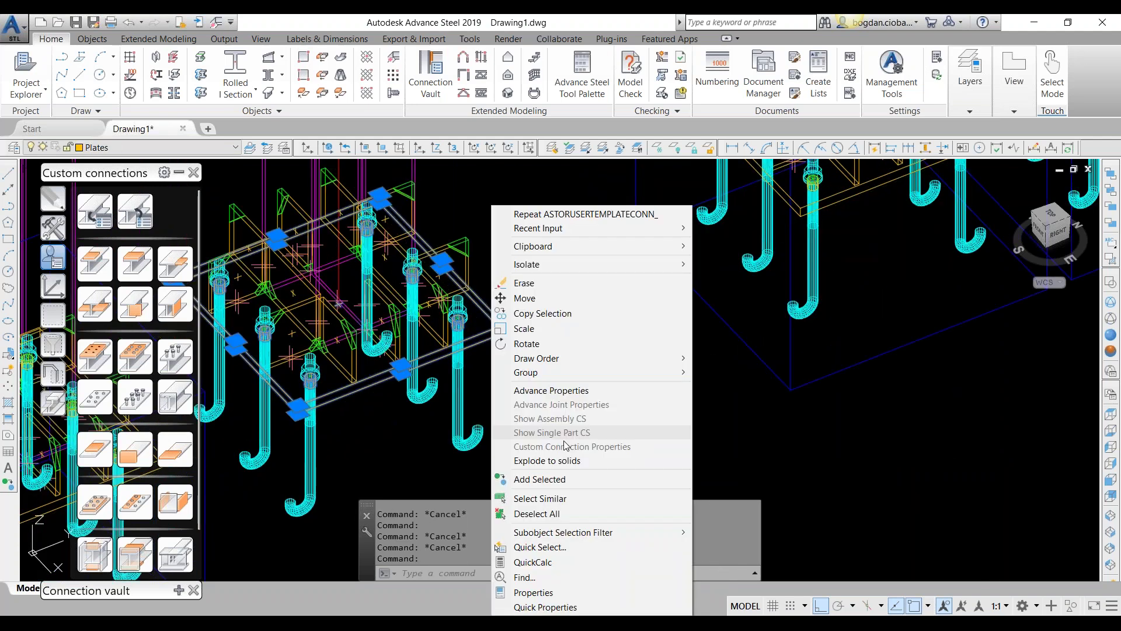
{"action": "key", "text": "Escape"}
{"action": "key", "text": "Escape"}
{"action": "scroll", "coordinate": [575, 363], "scroll_direction": "down", "scroll_amount": 4}
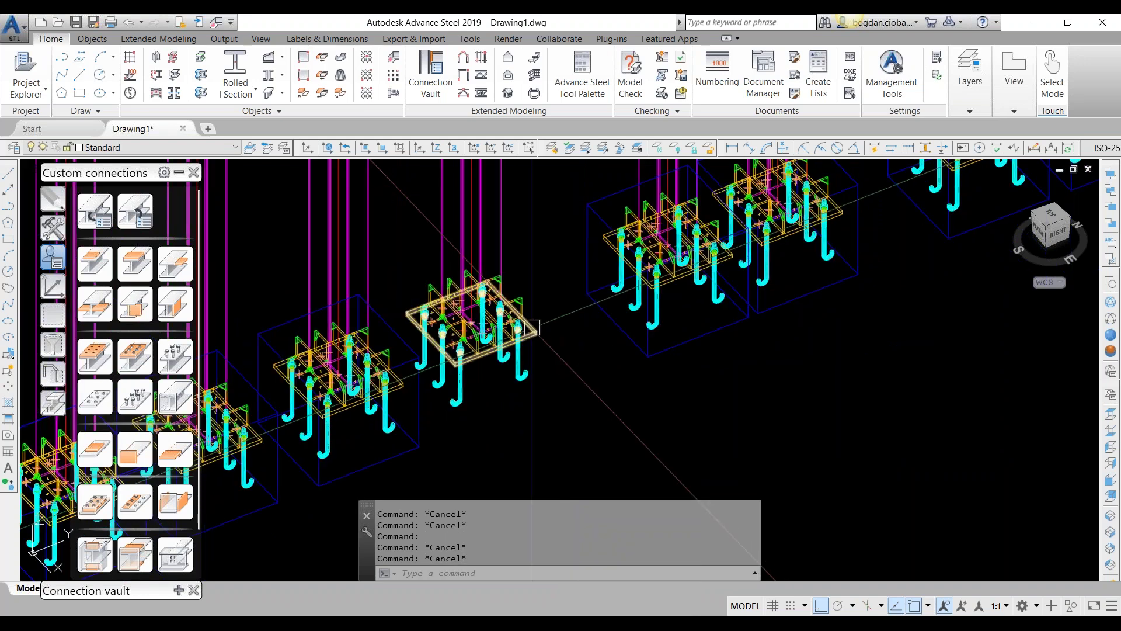
{"action": "key", "text": "Escape"}
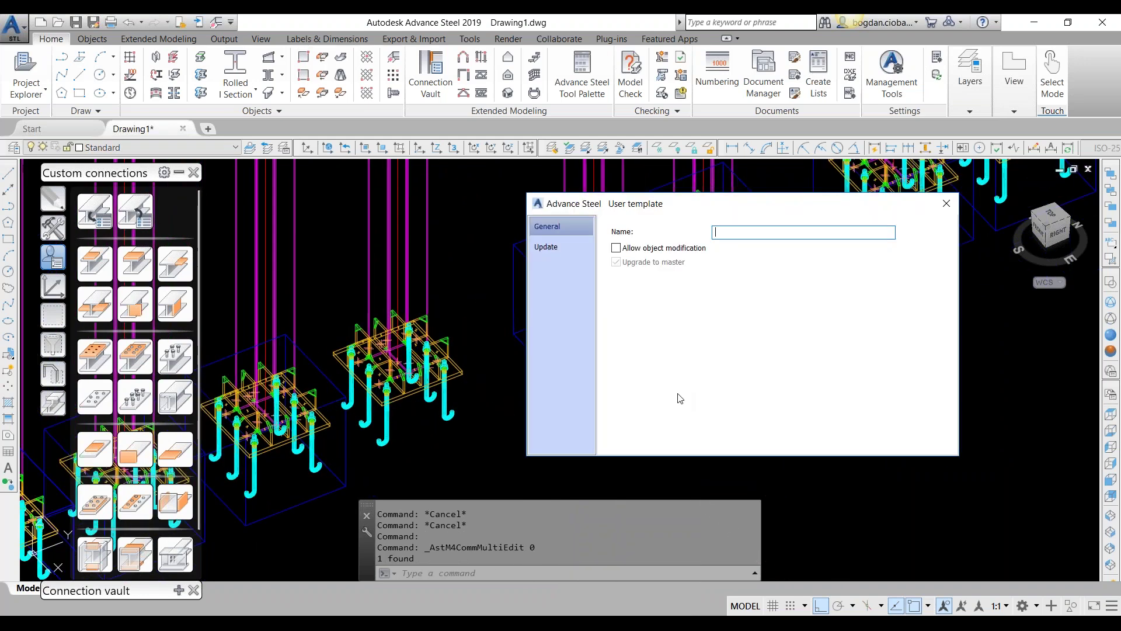
Enable Allow object modification for the sixth column's user template connection and name it 01 Beam with end.
{"action": "left_click_drag", "start_coordinate": [643, 205], "coordinate": [272, 214]}
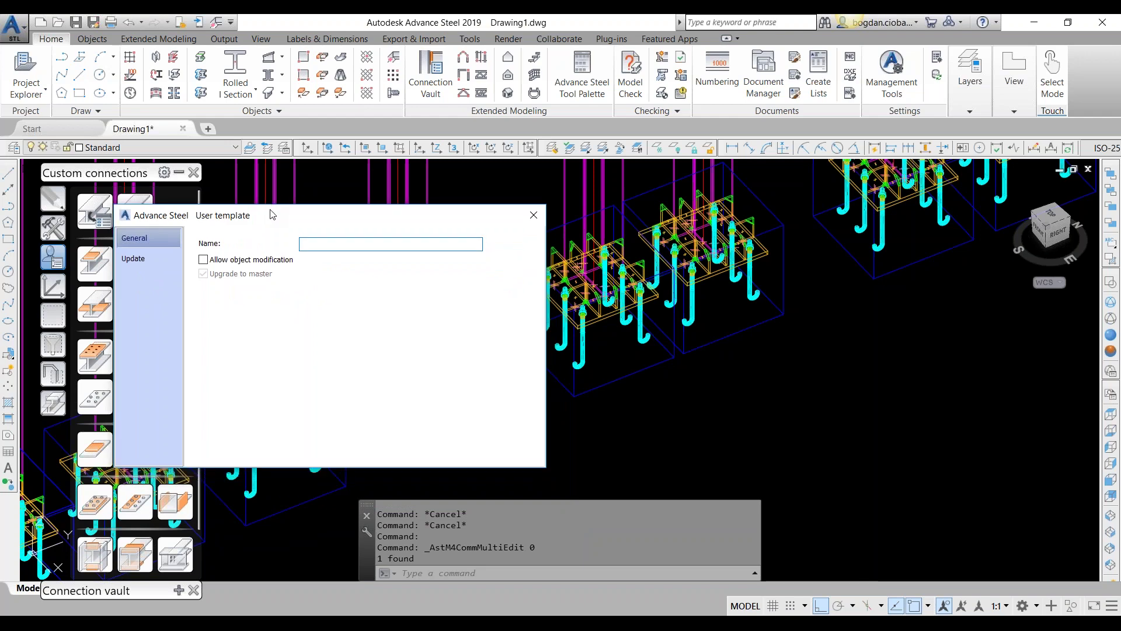
{"action": "left_click", "coordinate": [533, 215]}
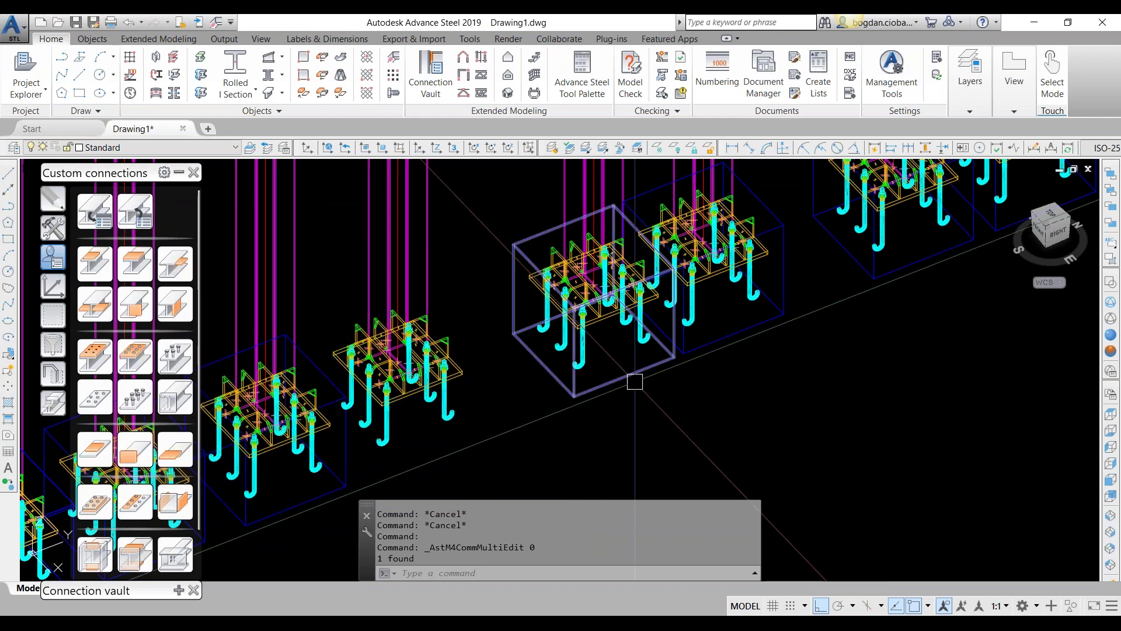
{"action": "double_click", "coordinate": [634, 383]}
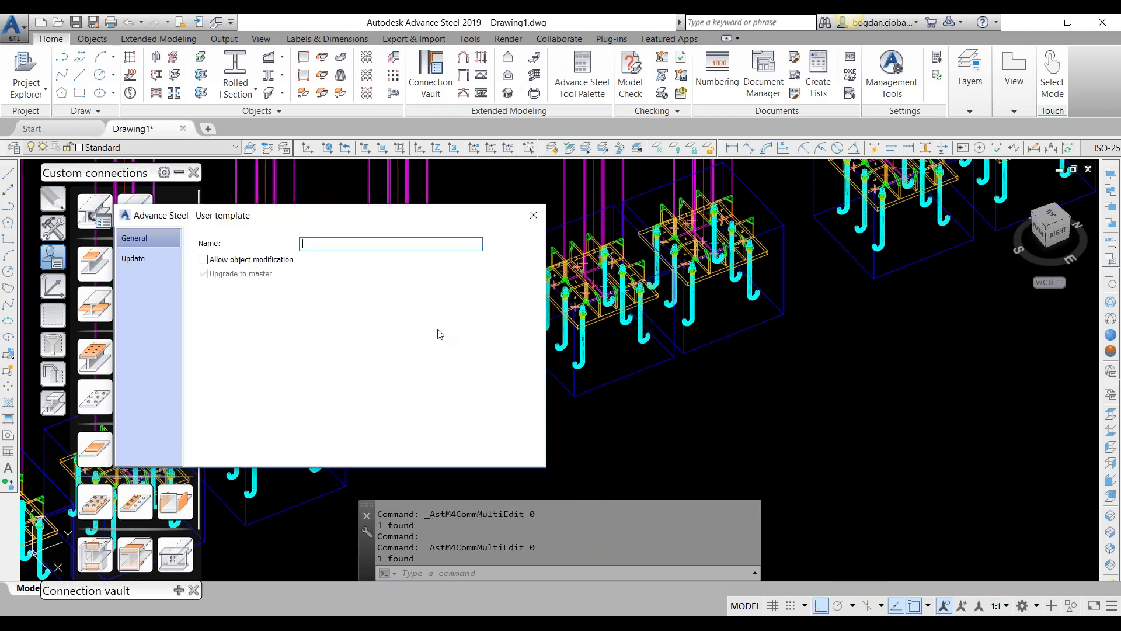
{"action": "left_click", "coordinate": [203, 260]}
{"action": "left_click", "coordinate": [330, 245]}
{"action": "type", "text": "01 Beam with end"}
{"action": "left_click", "coordinate": [534, 215]}
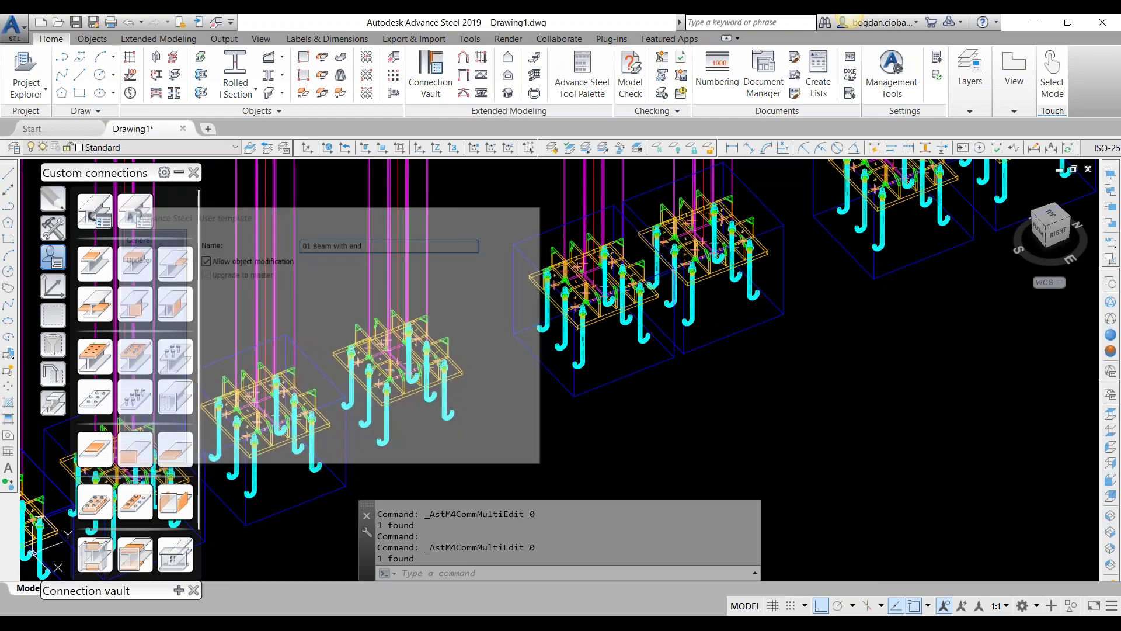
{"action": "scroll", "coordinate": [605, 356], "scroll_direction": "up", "scroll_amount": 5}
{"action": "middle_click_drag", "start_coordinate": [605, 356], "coordinate": [431, 388]}
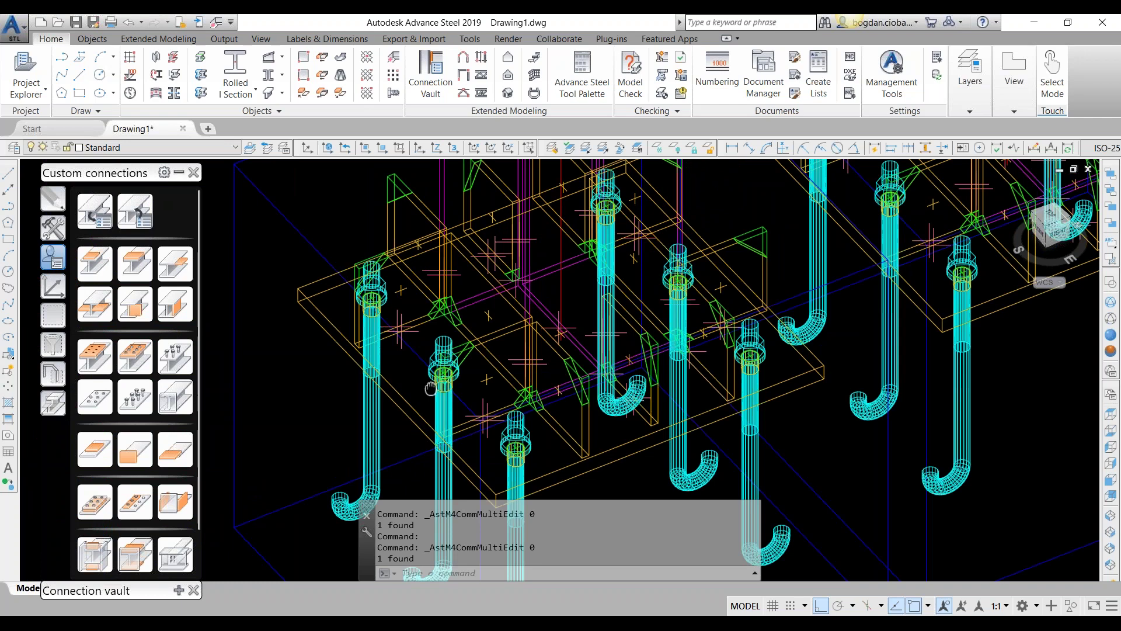
{"action": "scroll", "coordinate": [430, 388], "scroll_direction": "up", "scroll_amount": 3}
{"action": "left_click", "coordinate": [416, 312]}
{"action": "left_click", "coordinate": [429, 298]}
{"action": "left_click", "coordinate": [427, 312]}
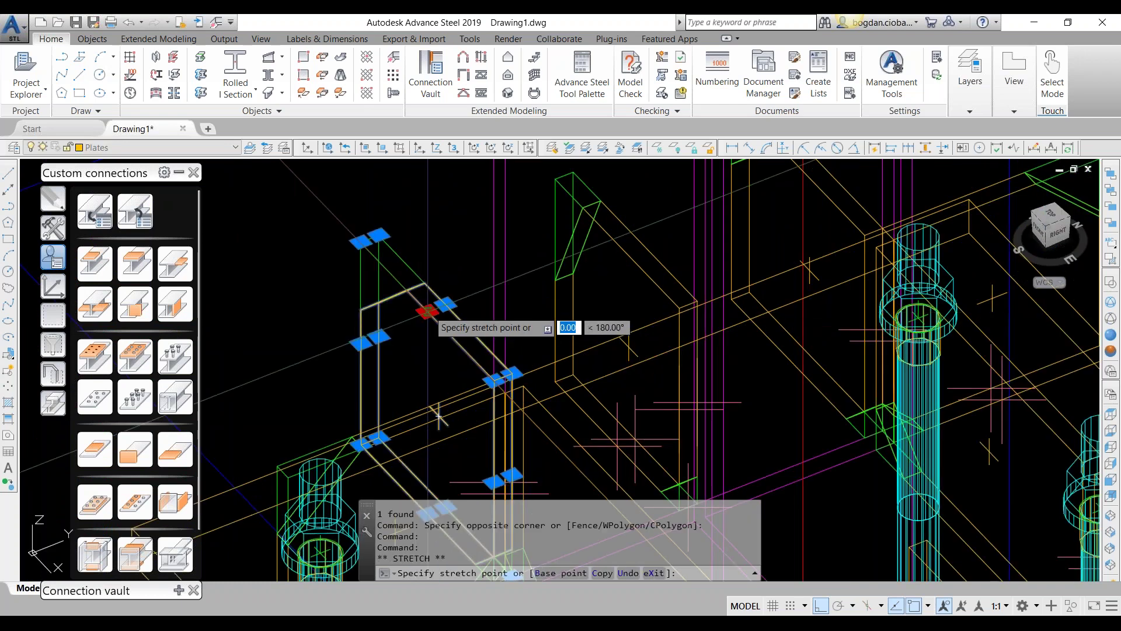
{"action": "key", "text": "Escape"}
{"action": "key", "text": "Escape"}
Cut the corners of the sixth column's base plate with straight corner features.
{"action": "scroll", "coordinate": [438, 416], "scroll_direction": "down", "scroll_amount": 5}
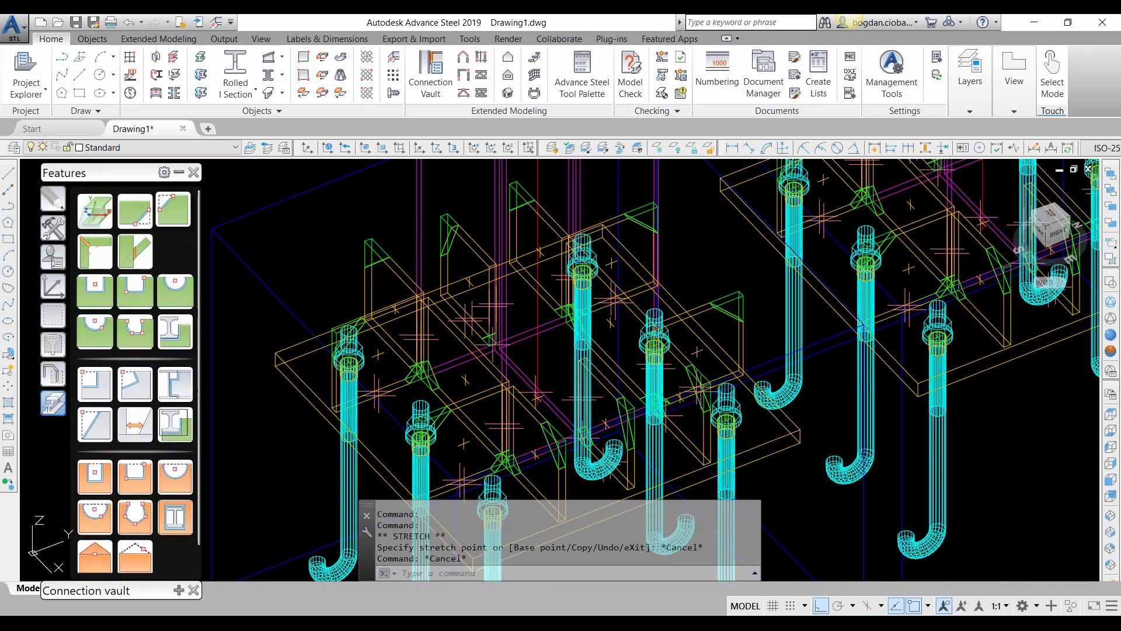
{"action": "left_click", "coordinate": [173, 210]}
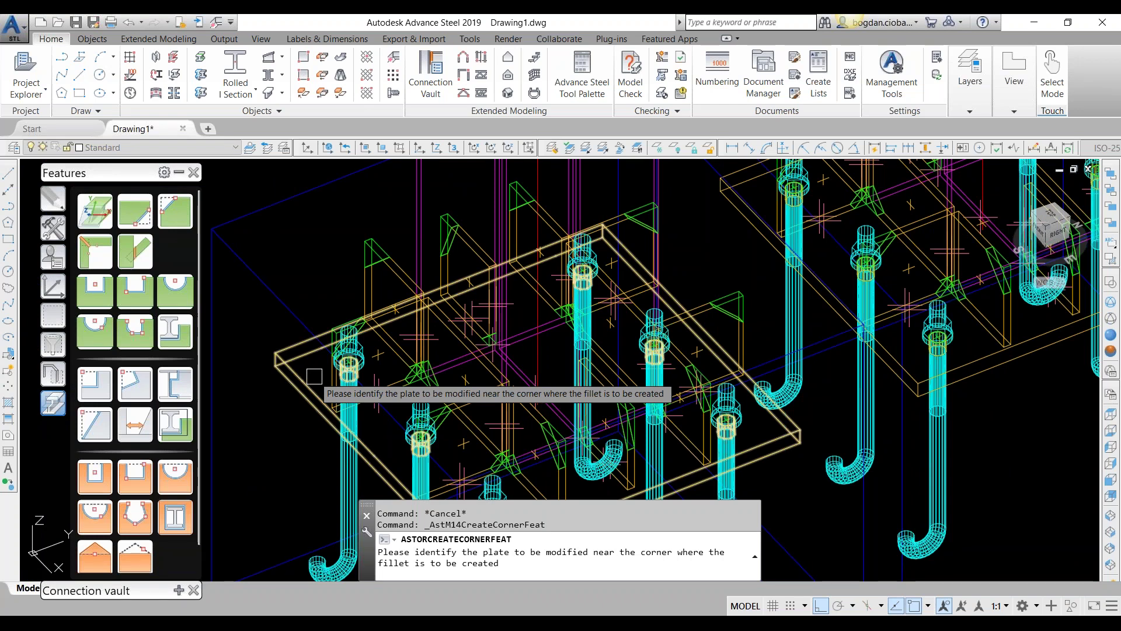
{"action": "scroll", "coordinate": [623, 246], "scroll_direction": "up", "scroll_amount": 2}
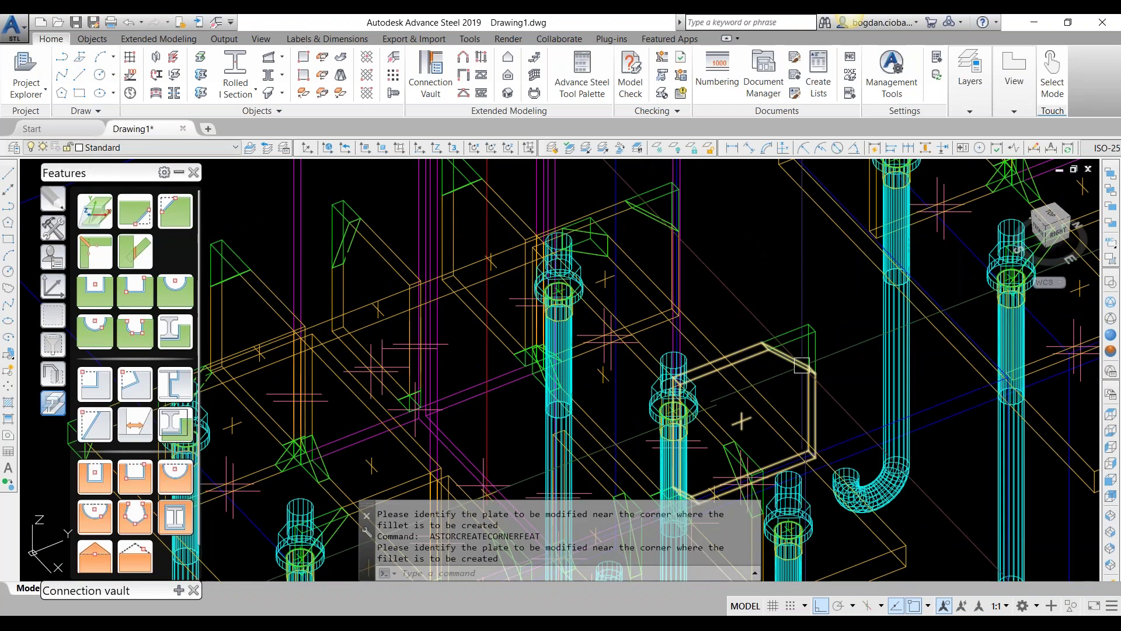
{"action": "middle_click_drag", "start_coordinate": [856, 505], "coordinate": [671, 294]}
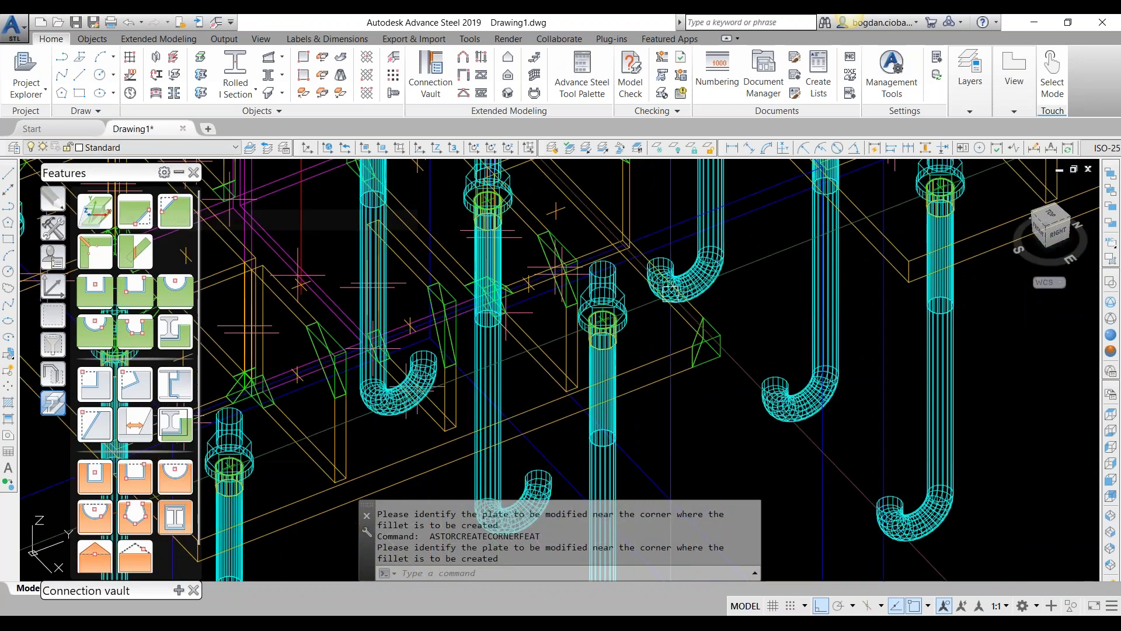
{"action": "scroll", "coordinate": [671, 293], "scroll_direction": "down", "scroll_amount": 3}
{"action": "scroll", "coordinate": [761, 314], "scroll_direction": "down", "scroll_amount": 5}
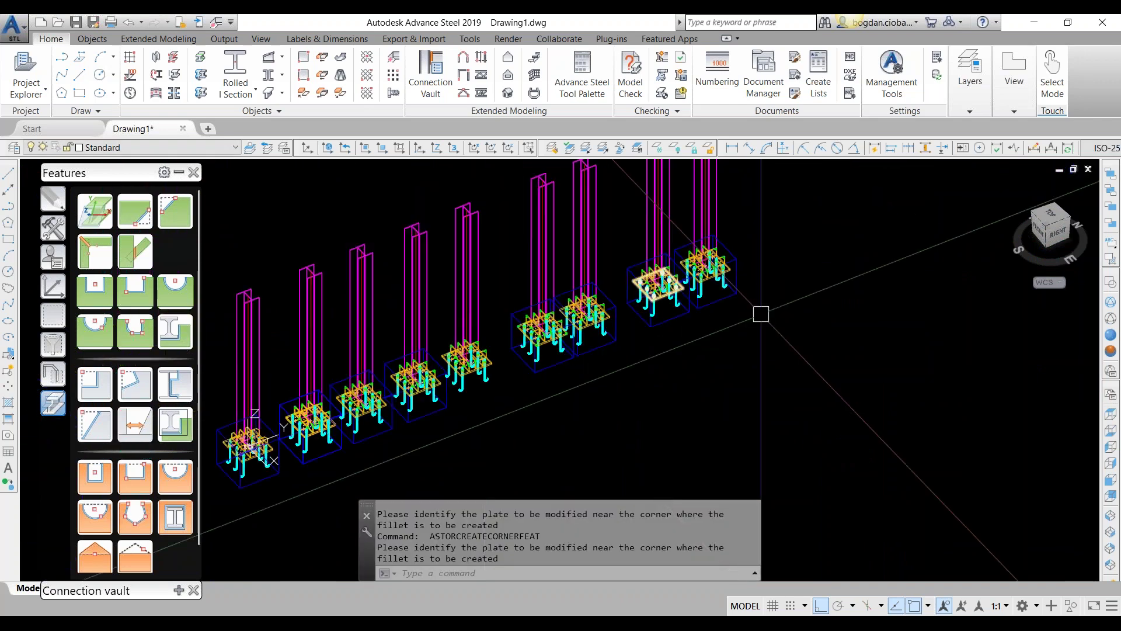
{"action": "scroll", "coordinate": [533, 419], "scroll_direction": "down", "scroll_amount": 3}
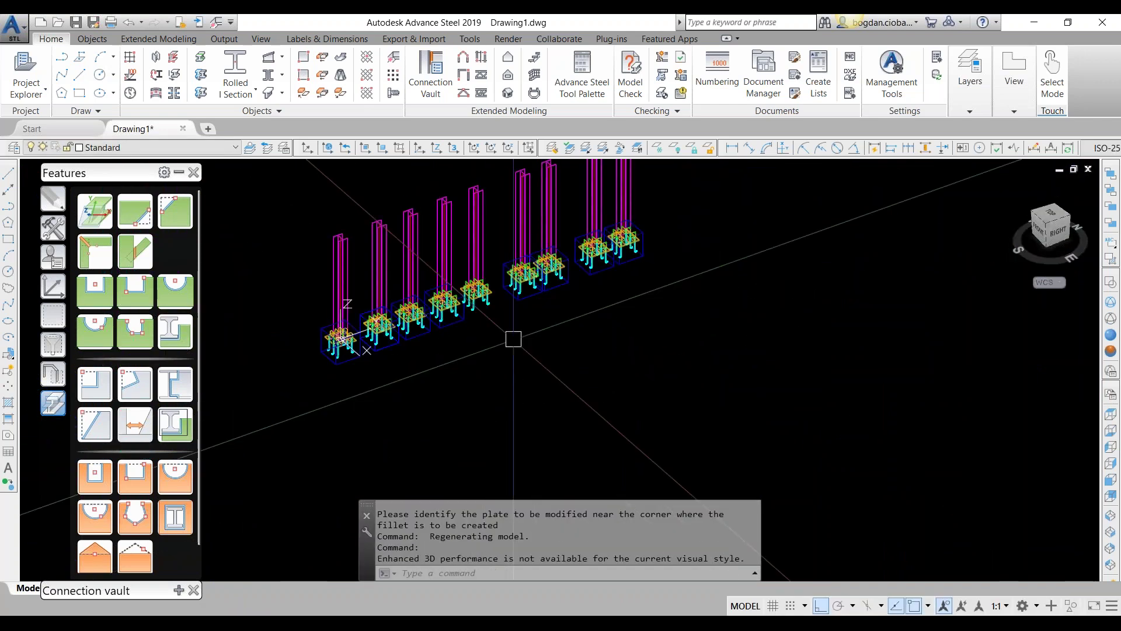
{"action": "scroll", "coordinate": [513, 365], "scroll_direction": "up", "scroll_amount": 5}
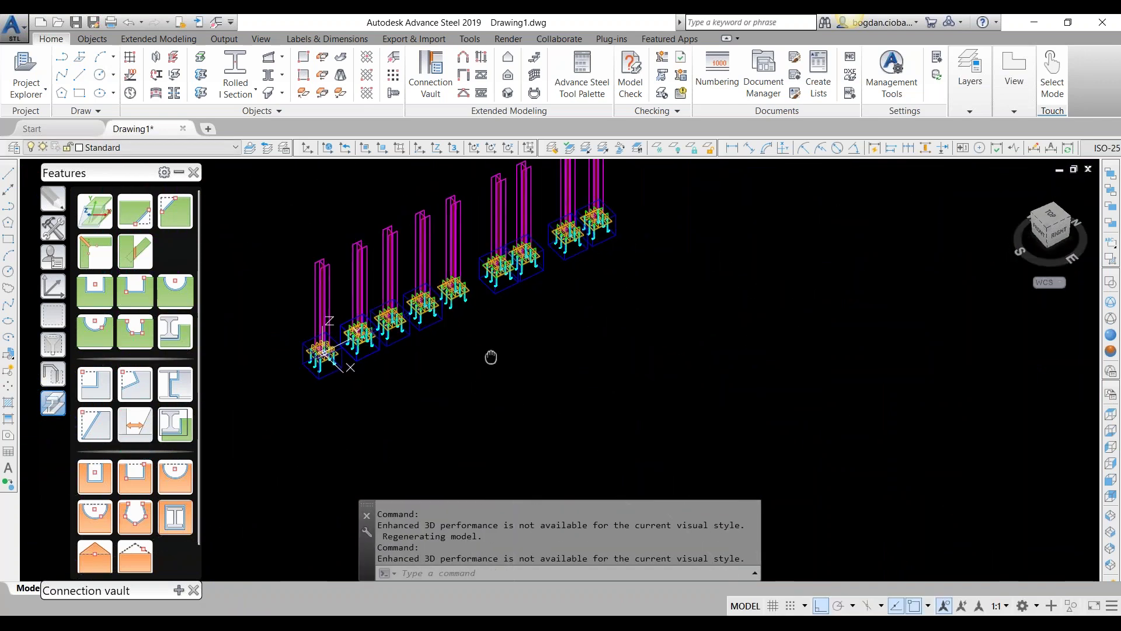
{"action": "left_click", "coordinate": [178, 172]}
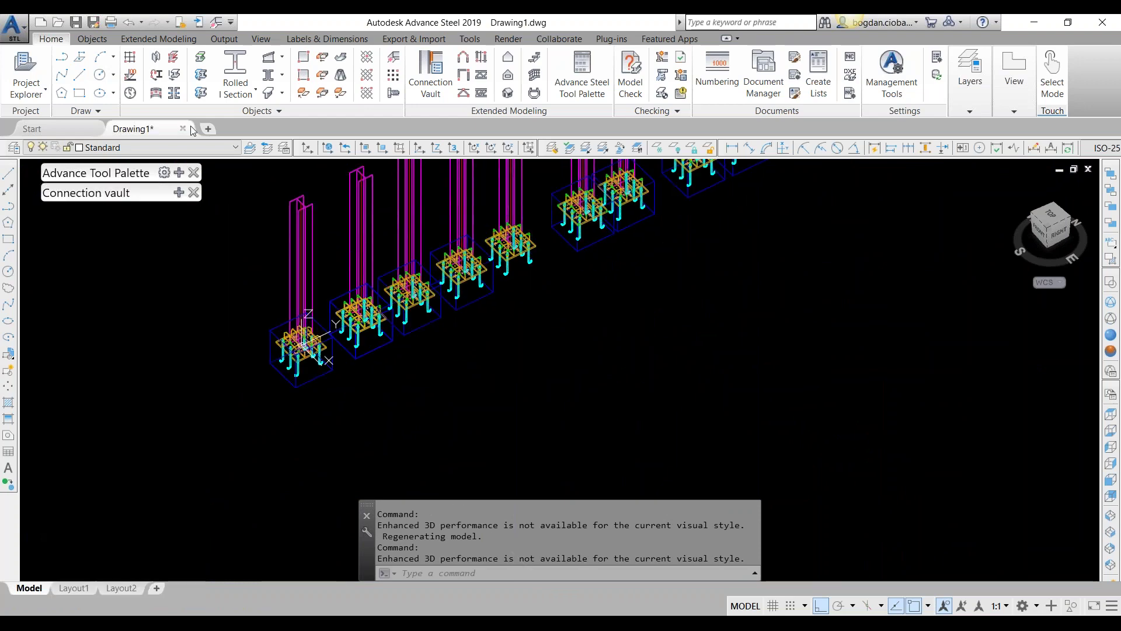
{"action": "left_click", "coordinate": [244, 83]}
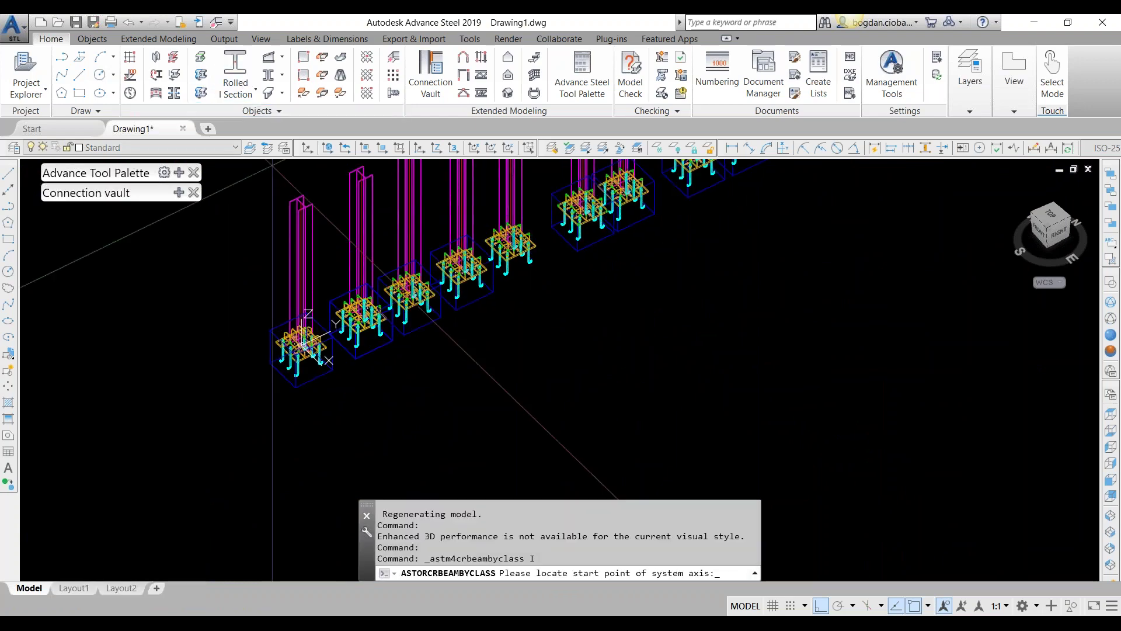
{"action": "left_click", "coordinate": [383, 431]}
{"action": "type", "text": "350"}
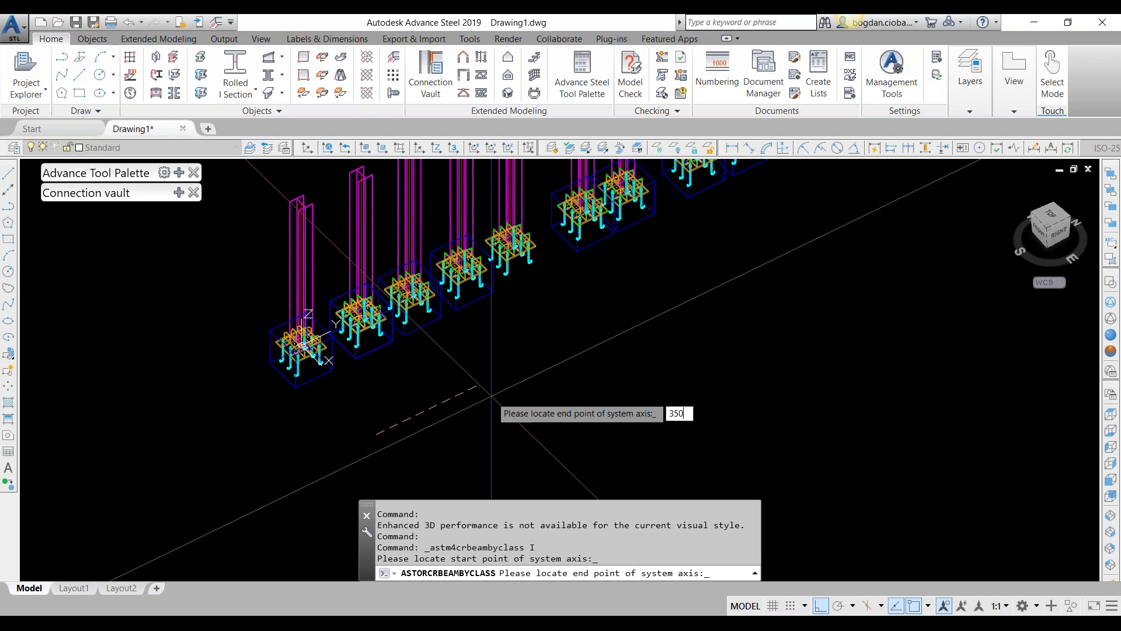
{"action": "key", "text": "BackSpace"}
{"action": "key", "text": "BackSpace"}
{"action": "type", "text": "00"}
{"action": "key", "text": "Return"}
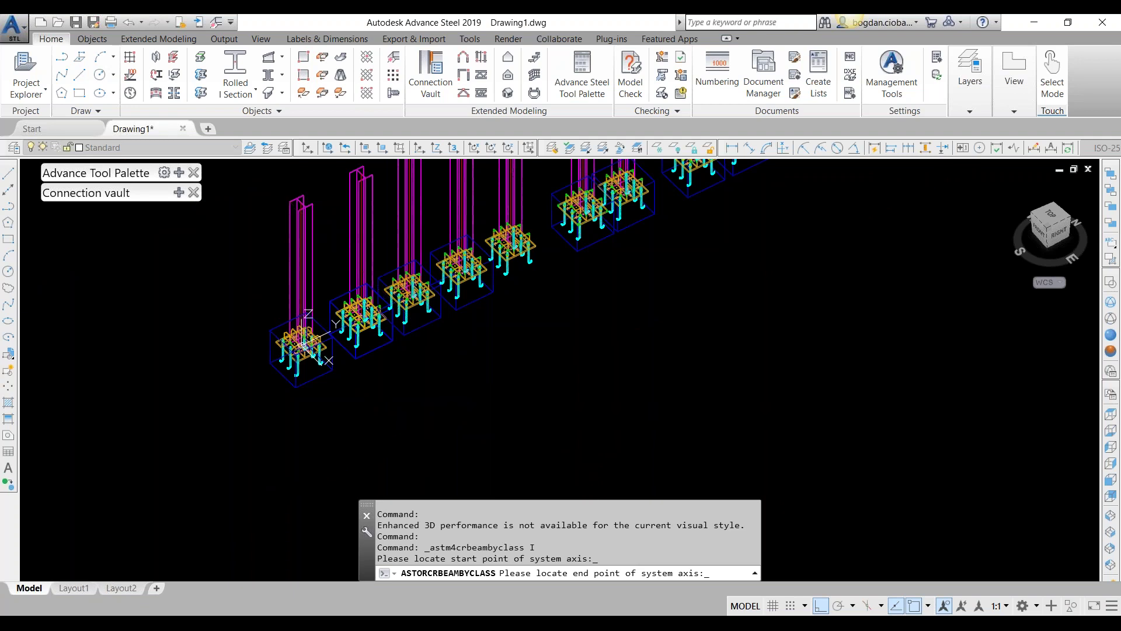
{"action": "key", "text": "Escape"}
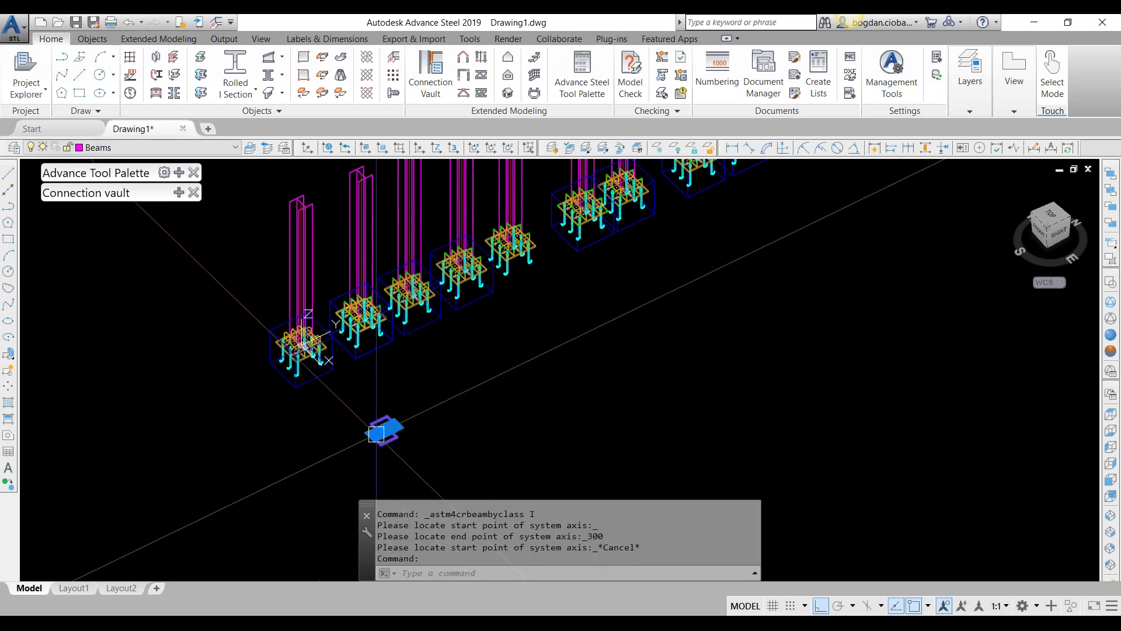
{"action": "type", "text": "E"}
{"action": "key", "text": "Return"}
Draw a 3000 mm rolled I-section beam in front of the columns, parallel to their row.
{"action": "left_click", "coordinate": [235, 73]}
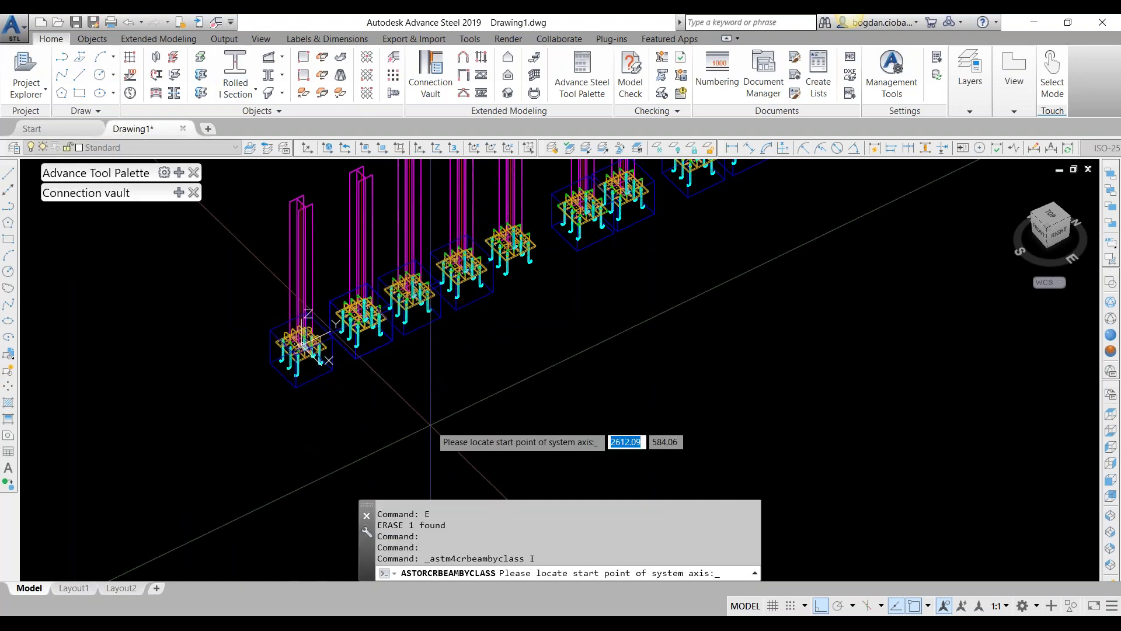
{"action": "left_click", "coordinate": [431, 425]}
{"action": "type", "text": "3000"}
{"action": "key", "text": "Return"}
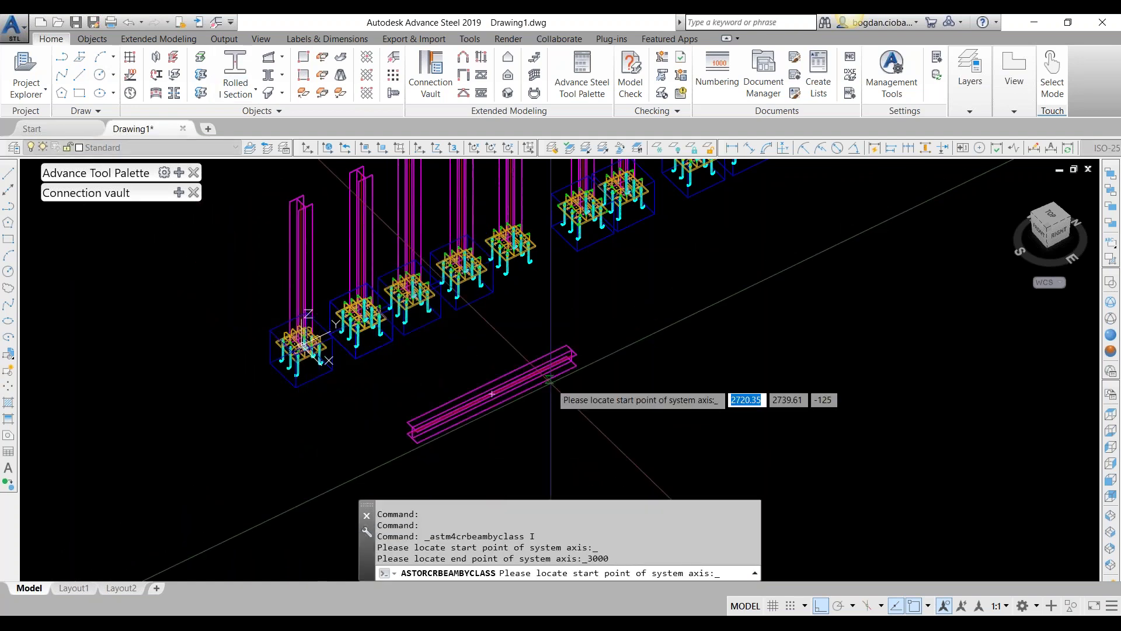
{"action": "key", "text": "Escape"}
{"action": "scroll", "coordinate": [563, 381], "scroll_direction": "up", "scroll_amount": 5}
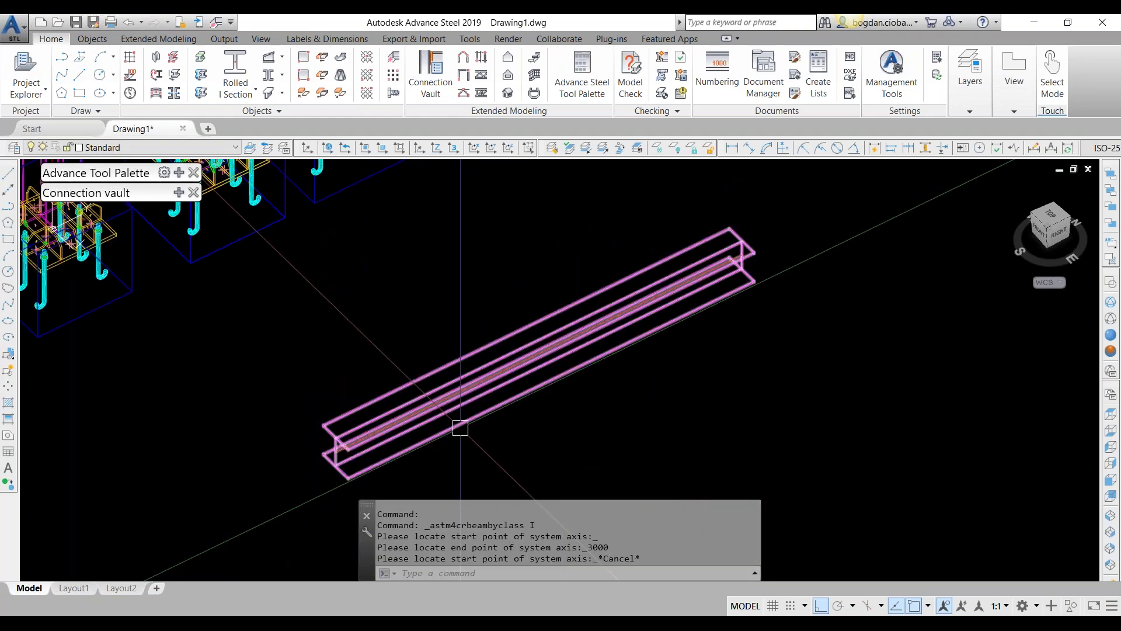
{"action": "middle_click_drag", "start_coordinate": [468, 363], "coordinate": [517, 421], "text": "shift"}
{"action": "scroll", "coordinate": [520, 424], "scroll_direction": "down", "scroll_amount": 6}
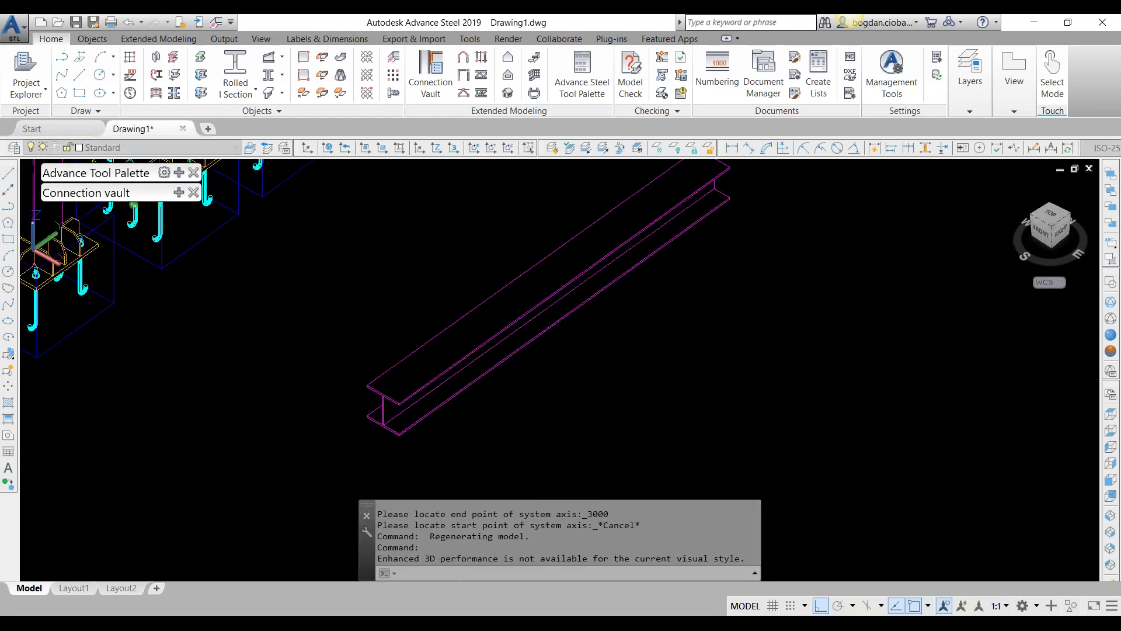
{"action": "scroll", "coordinate": [419, 348], "scroll_direction": "up", "scroll_amount": 2}
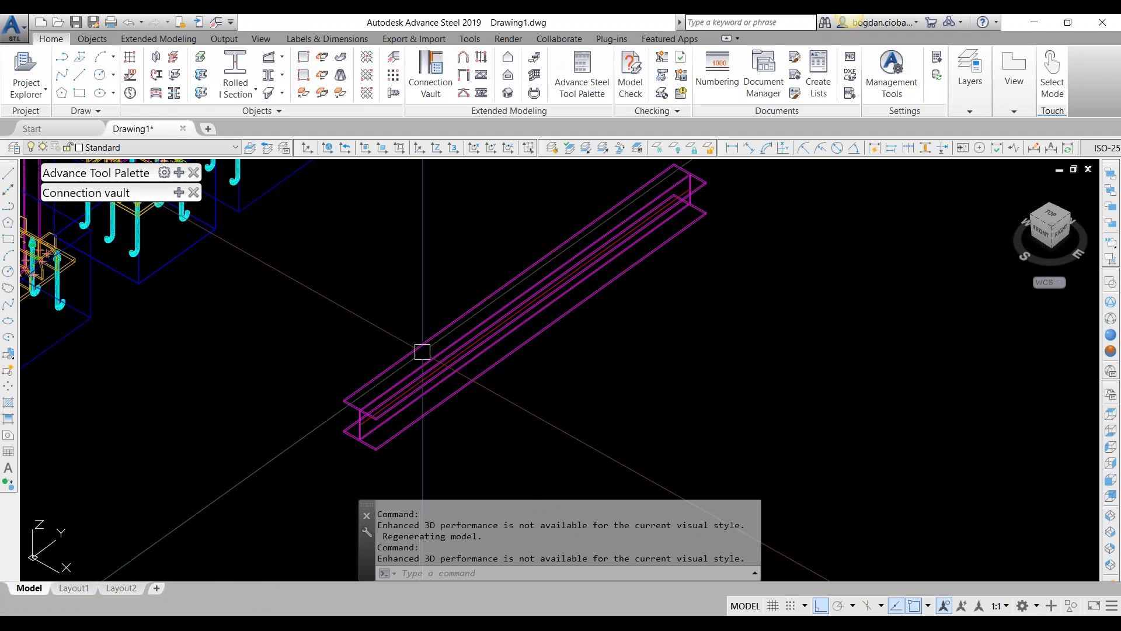
Add a Plate parallel beam flange connection to the new beam, with its reference point at the bottom flange's near end corner.
{"action": "middle_click_drag", "start_coordinate": [470, 465], "coordinate": [437, 430]}
{"action": "mouse_move", "coordinate": [113, 204]}
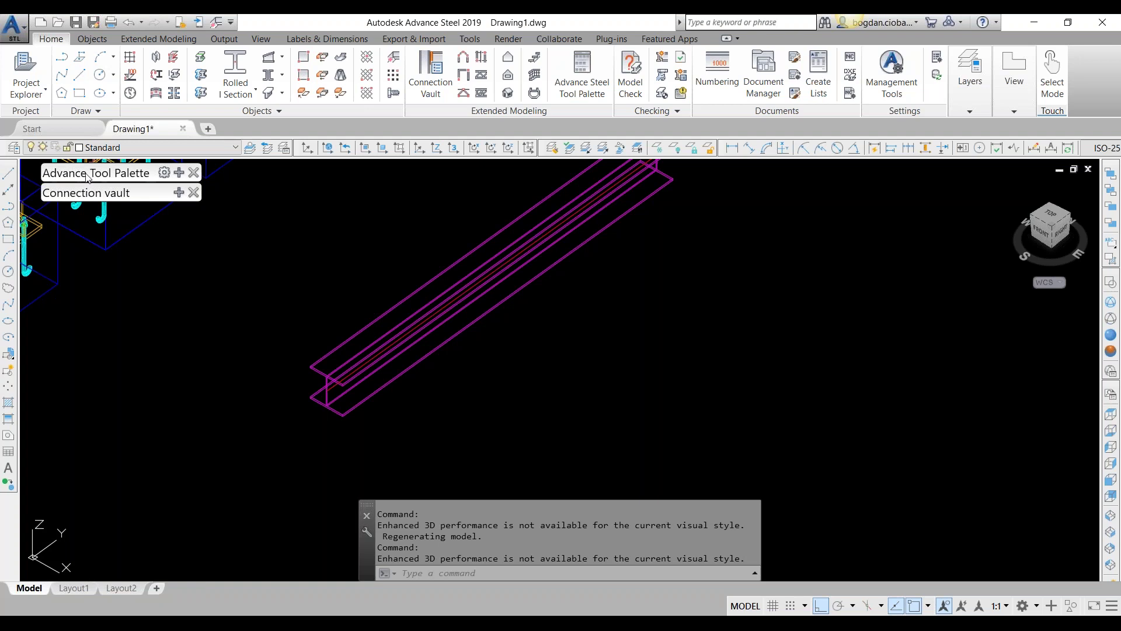
{"action": "mouse_move", "coordinate": [85, 181]}
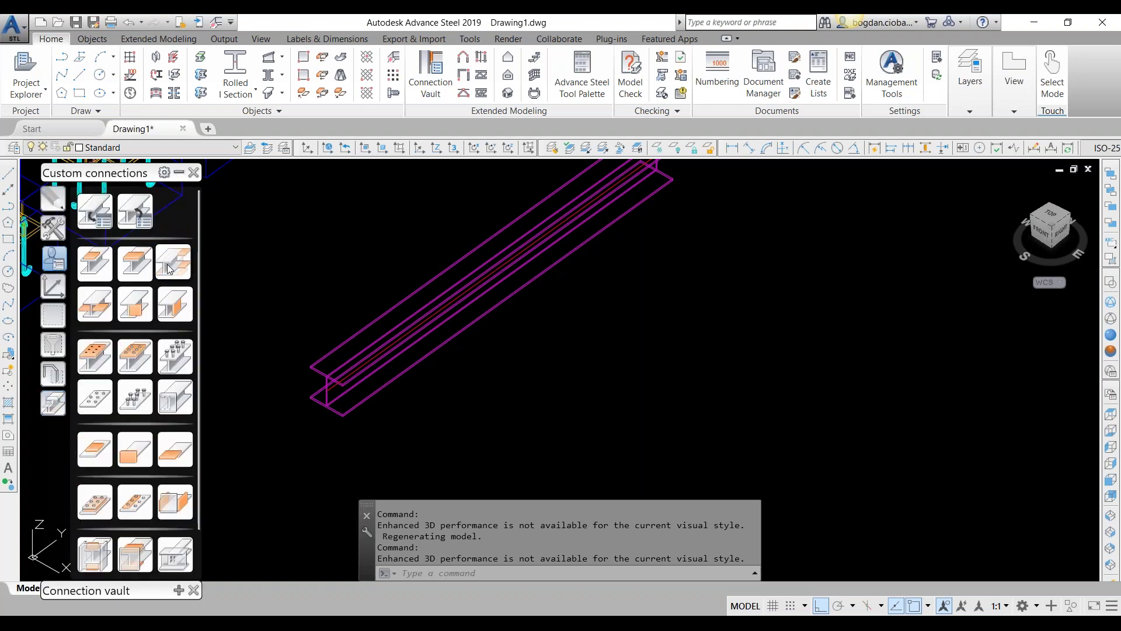
{"action": "left_click", "coordinate": [169, 267]}
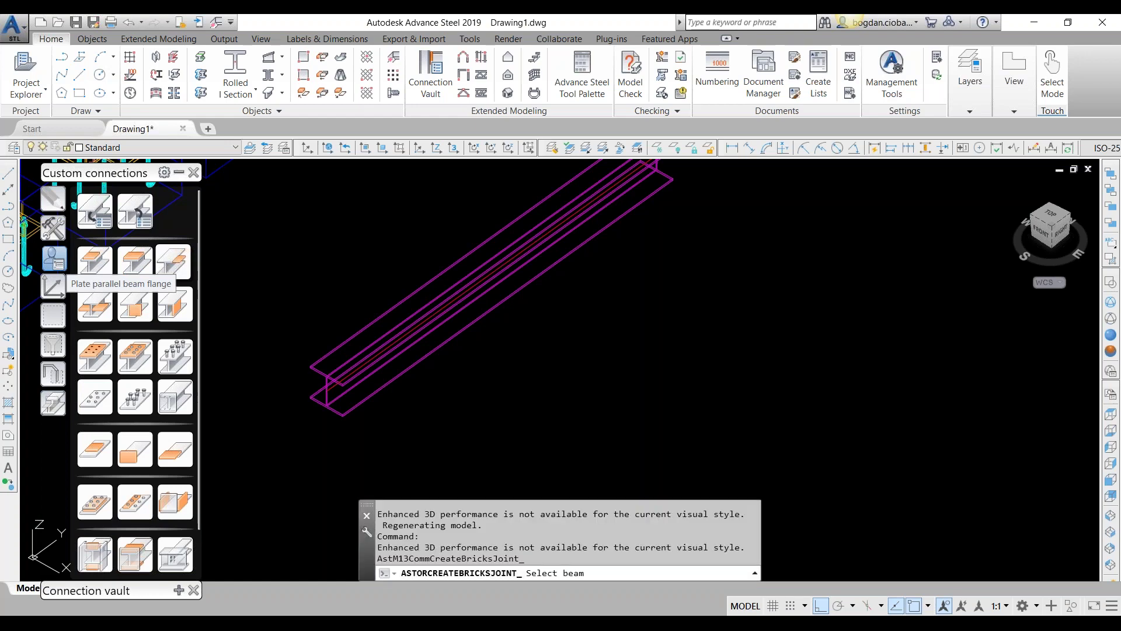
{"action": "scroll", "coordinate": [358, 403], "scroll_direction": "up", "scroll_amount": 2}
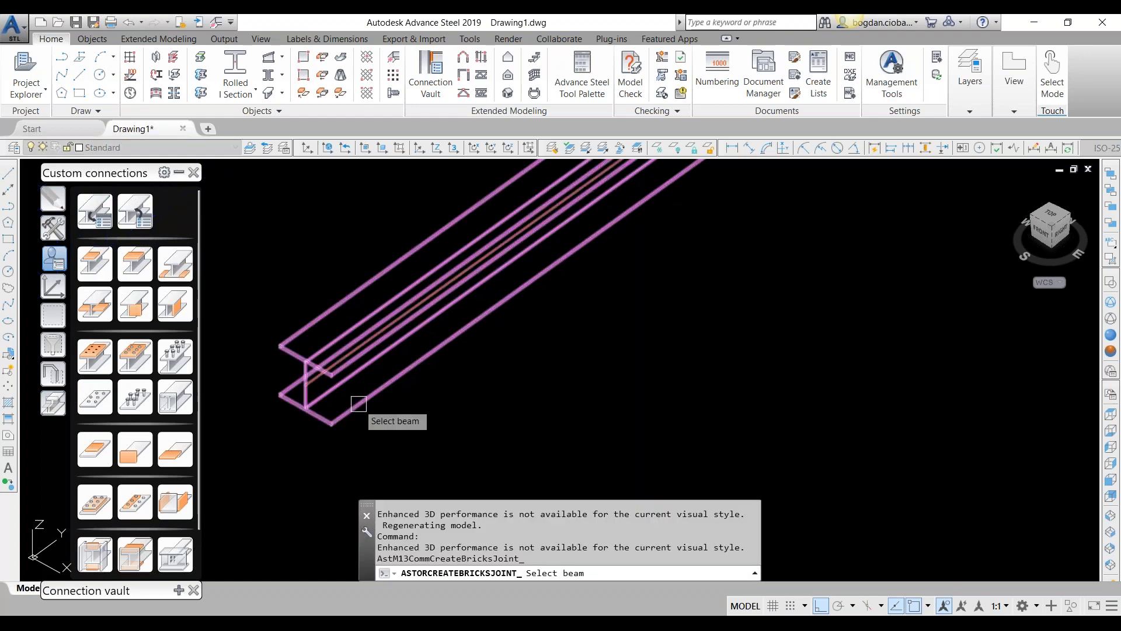
{"action": "left_click", "coordinate": [358, 403]}
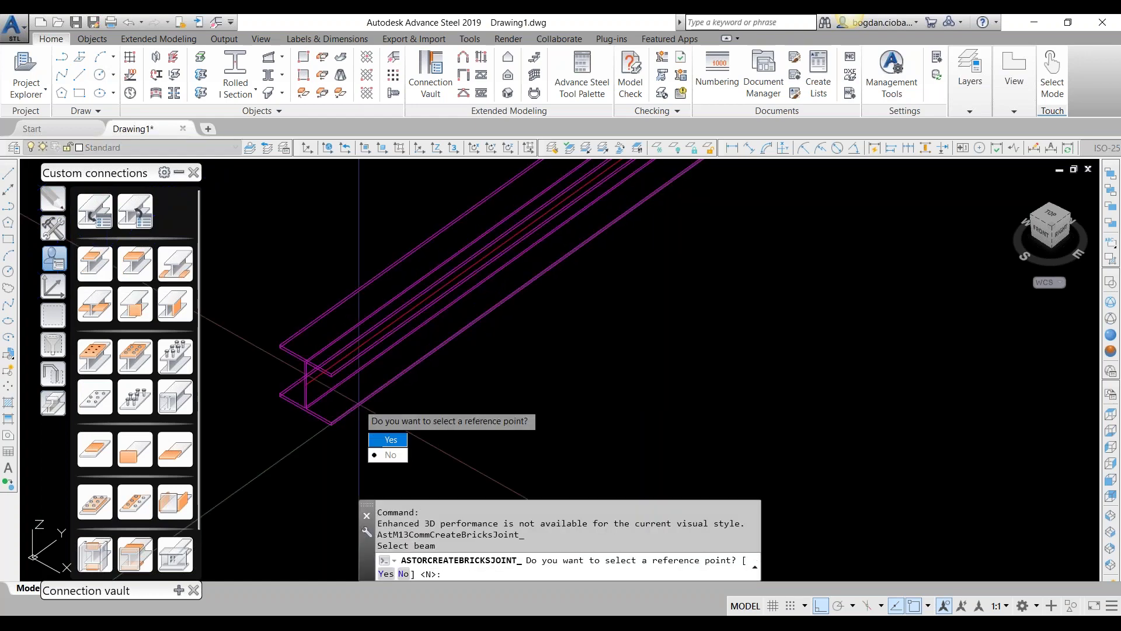
{"action": "key", "text": "Return"}
{"action": "scroll", "coordinate": [361, 345], "scroll_direction": "up", "scroll_amount": 3}
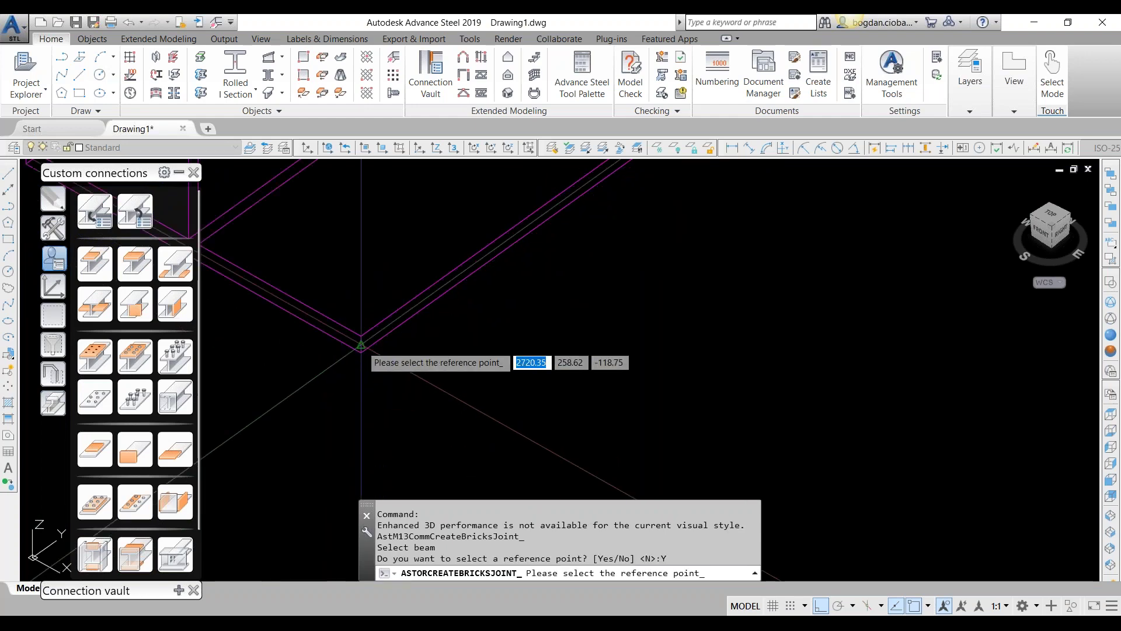
{"action": "left_click", "coordinate": [361, 345]}
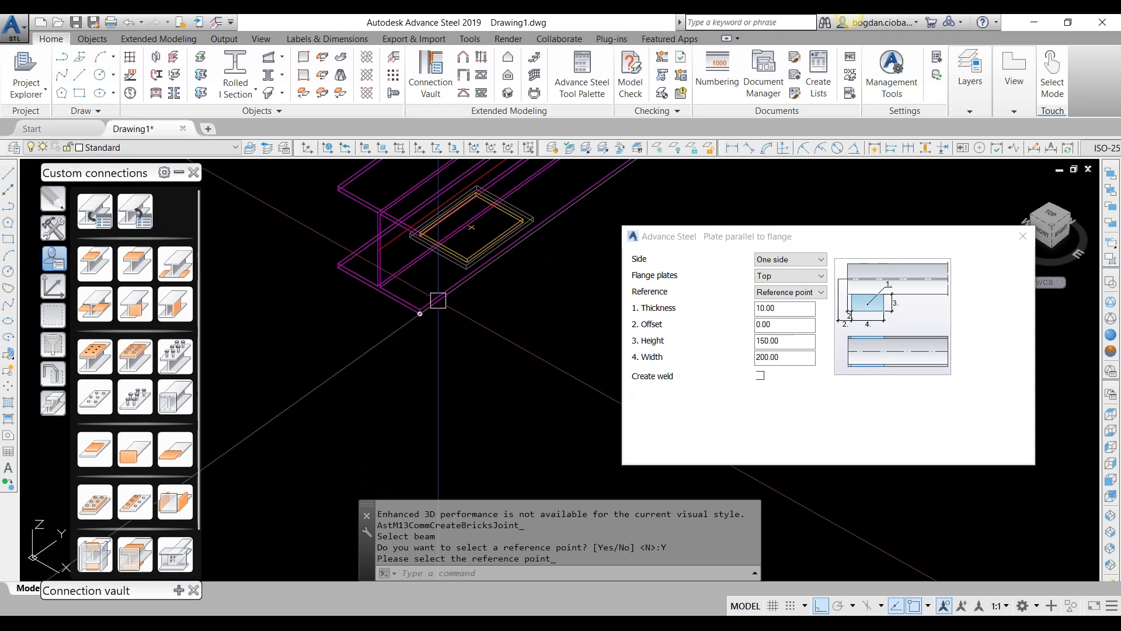
Set the flange plate connection's Side to Both sides and its Flange plates option to Bottom.
{"action": "middle_click_drag", "start_coordinate": [500, 241], "coordinate": [475, 238]}
{"action": "scroll", "coordinate": [462, 252], "scroll_direction": "up", "scroll_amount": 2}
{"action": "left_click", "coordinate": [785, 260]}
{"action": "left_click", "coordinate": [780, 279]}
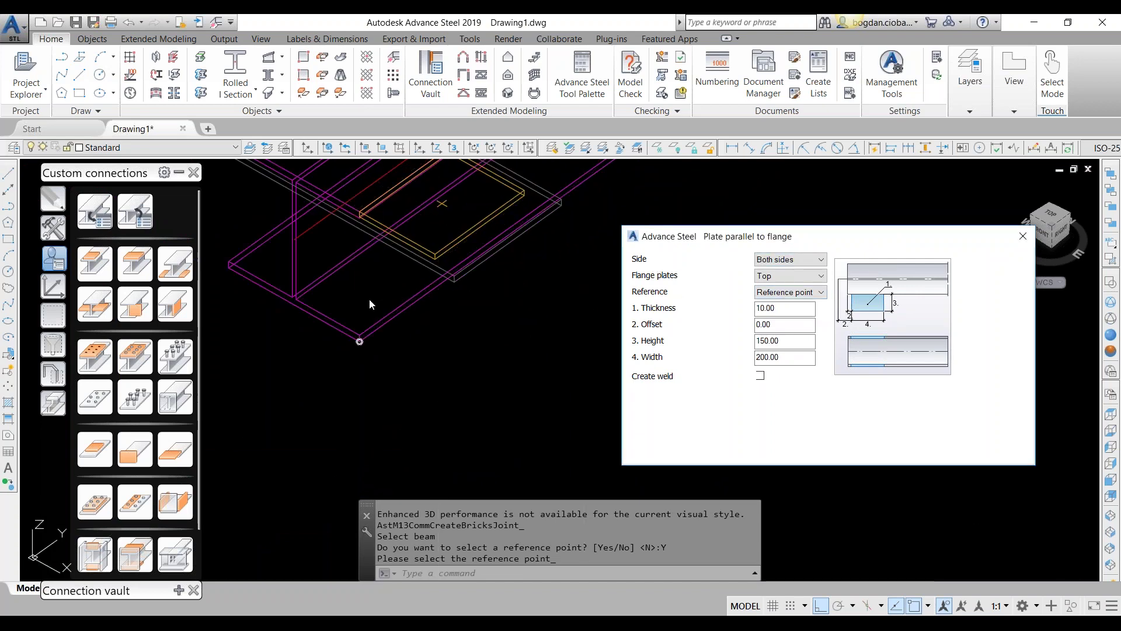
{"action": "left_click", "coordinate": [790, 276]}
{"action": "left_click", "coordinate": [772, 303]}
{"action": "left_click", "coordinate": [1023, 236]}
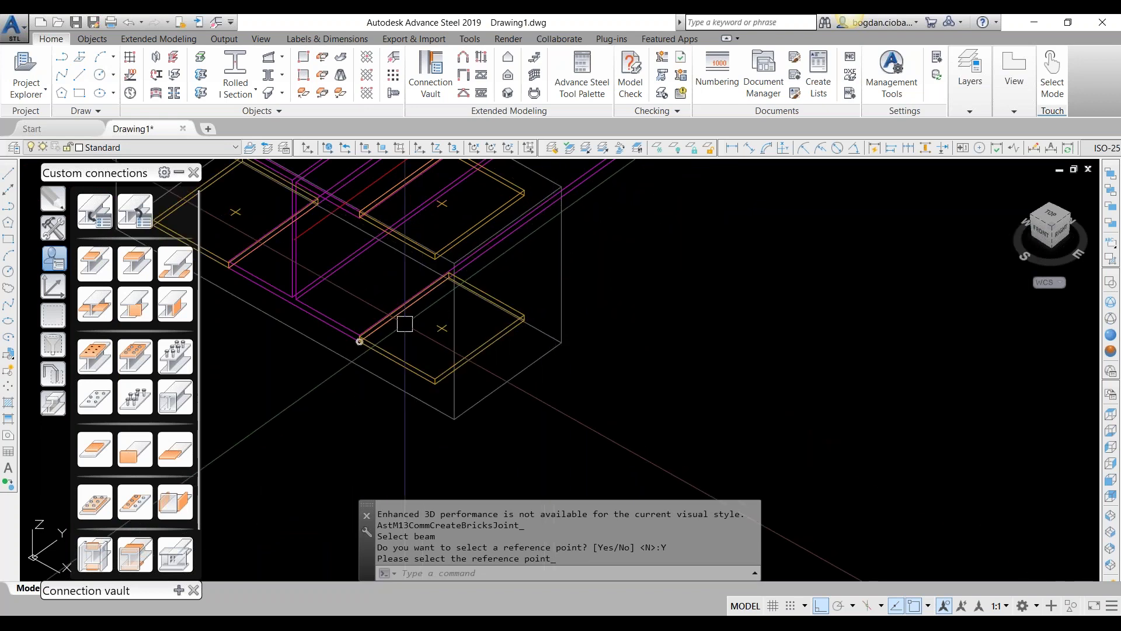
{"action": "left_click", "coordinate": [562, 263]}
{"action": "left_click", "coordinate": [790, 276]}
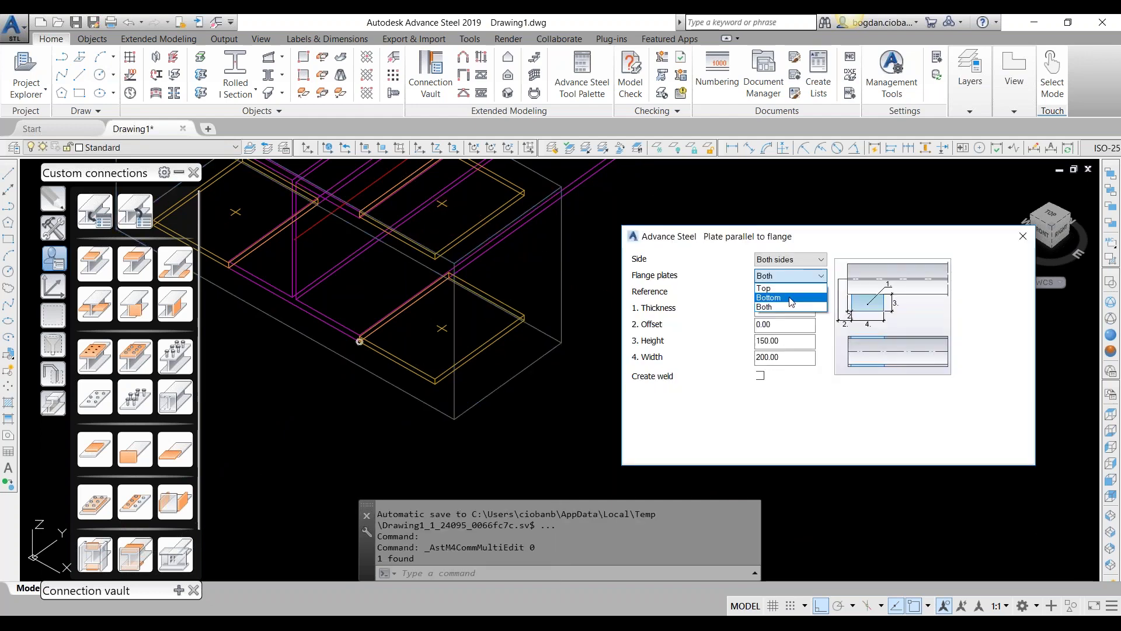
{"action": "left_click", "coordinate": [792, 301]}
Move the flange plates' reference point 250 mm along the beam, away from its near end.
{"action": "scroll", "coordinate": [380, 341], "scroll_direction": "up", "scroll_amount": 4}
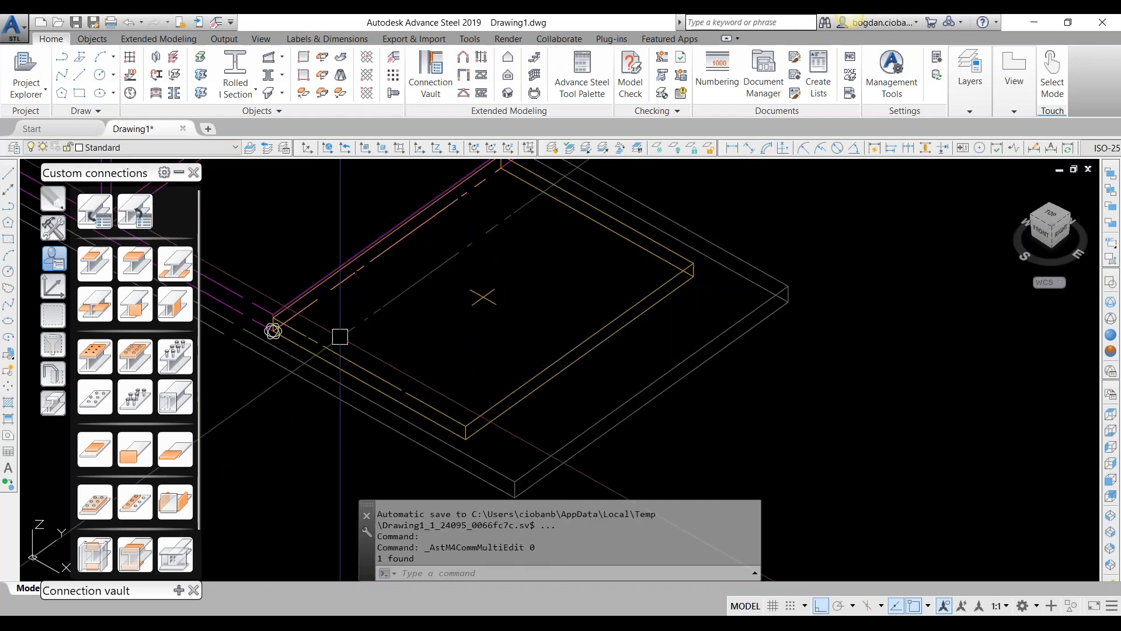
{"action": "scroll", "coordinate": [285, 332], "scroll_direction": "up", "scroll_amount": 3}
{"action": "left_click", "coordinate": [255, 331]}
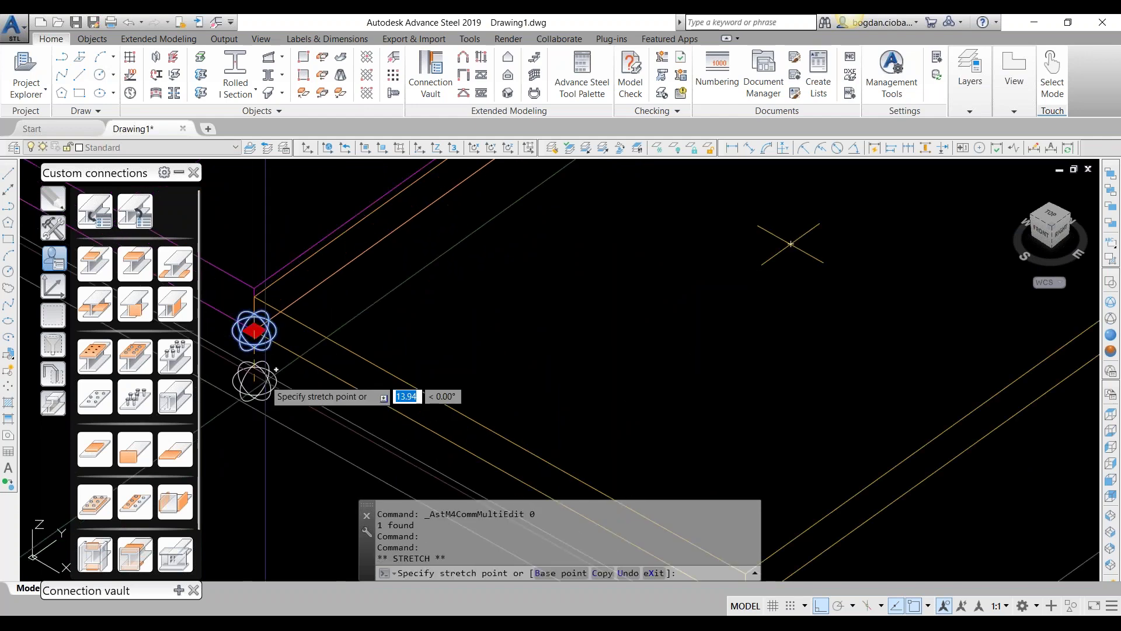
{"action": "scroll", "coordinate": [355, 399], "scroll_direction": "down", "scroll_amount": 3}
{"action": "type", "text": "250"}
{"action": "scroll", "coordinate": [355, 399], "scroll_direction": "up", "scroll_amount": 2}
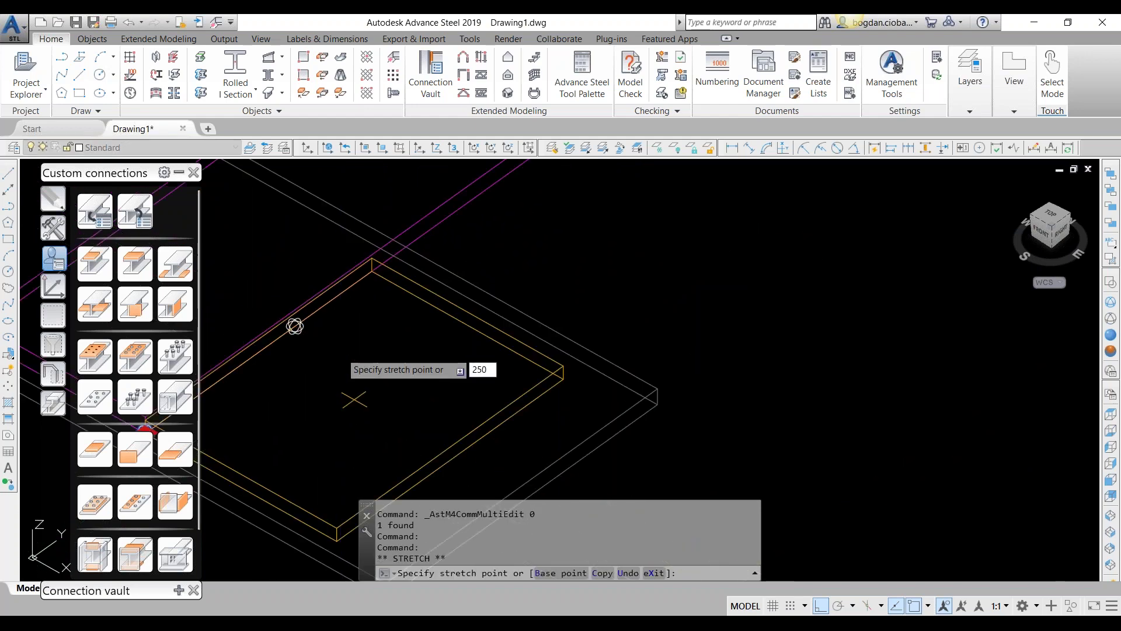
{"action": "key", "text": "Return"}
{"action": "key", "text": "Escape"}
{"action": "scroll", "coordinate": [386, 349], "scroll_direction": "down", "scroll_amount": 4}
{"action": "middle_click_drag", "start_coordinate": [480, 283], "coordinate": [475, 310]}
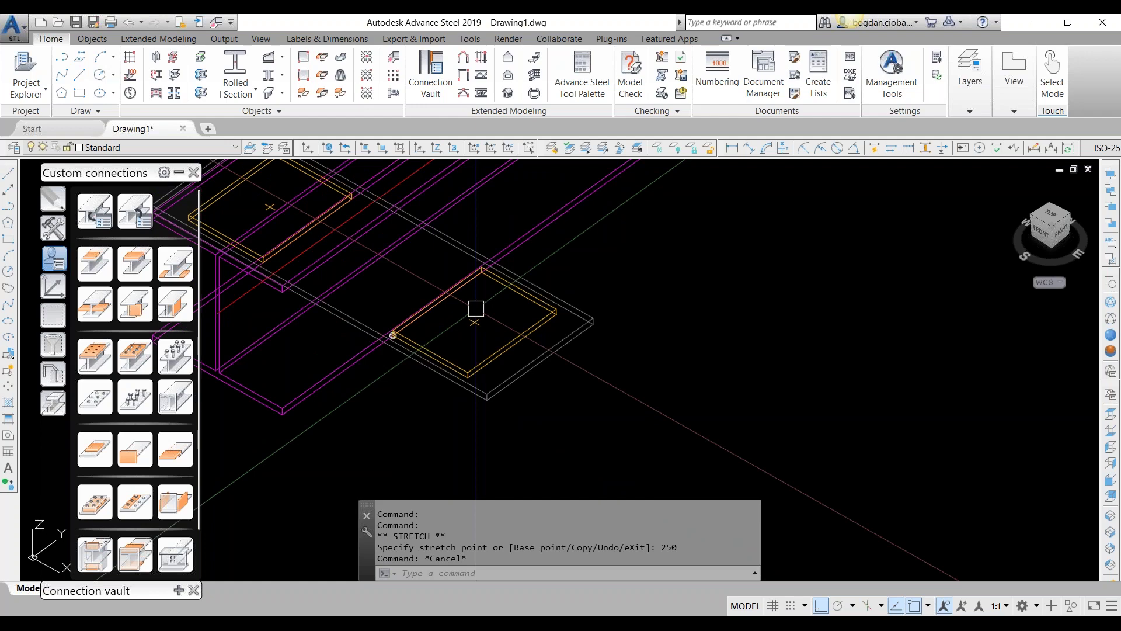
Add a Stiffener connection to the beam, located near the middle of the flange plate's inner edge.
{"action": "left_click", "coordinate": [99, 176]}
{"action": "left_click", "coordinate": [90, 192]}
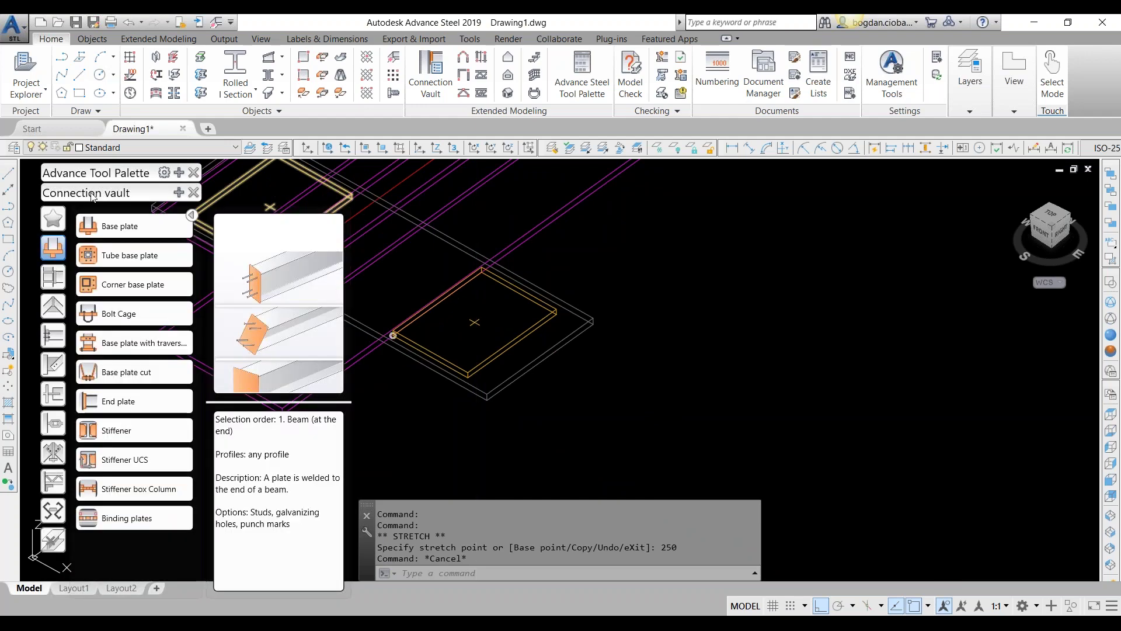
{"action": "left_click", "coordinate": [116, 430]}
{"action": "middle_click_drag", "start_coordinate": [530, 298], "coordinate": [627, 294]}
{"action": "left_click", "coordinate": [620, 239]}
{"action": "scroll", "coordinate": [558, 292], "scroll_direction": "up", "scroll_amount": 2}
{"action": "right_click", "coordinate": [543, 296]}
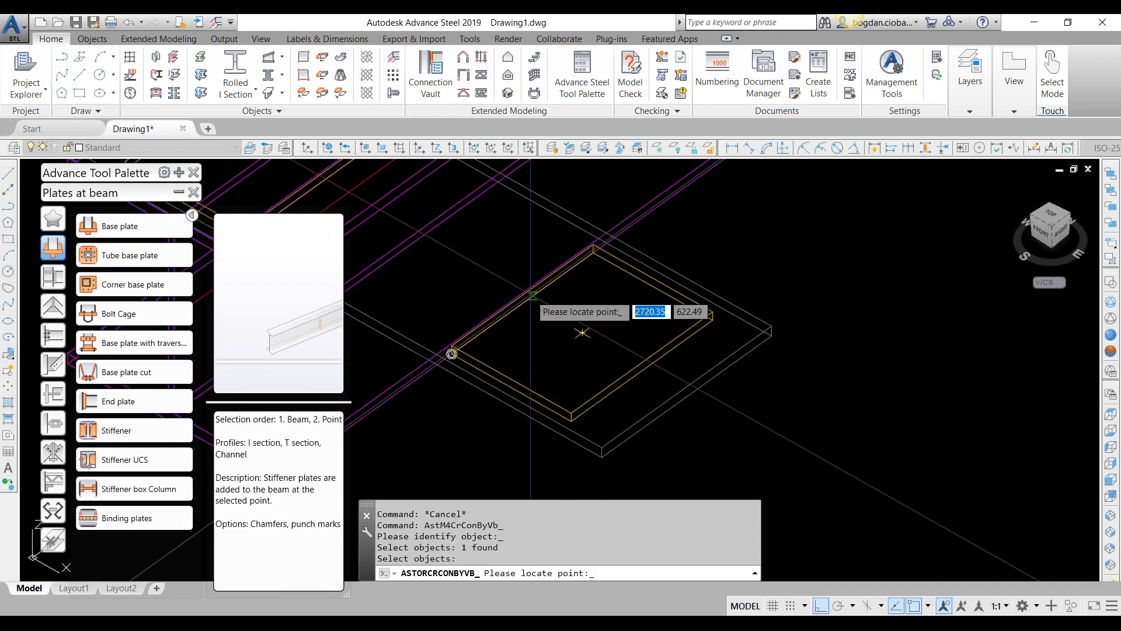
{"action": "left_click", "coordinate": [528, 286]}
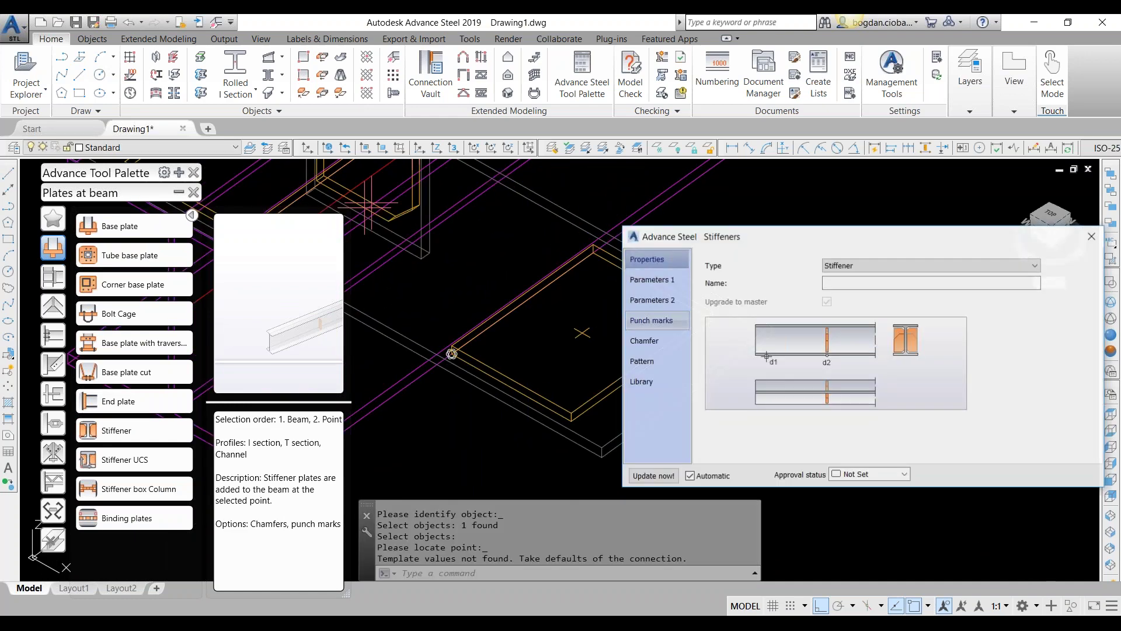
Set the stiffener connection's Numbers option to double and close its properties.
{"action": "left_click", "coordinate": [643, 300]}
{"action": "left_click", "coordinate": [858, 259]}
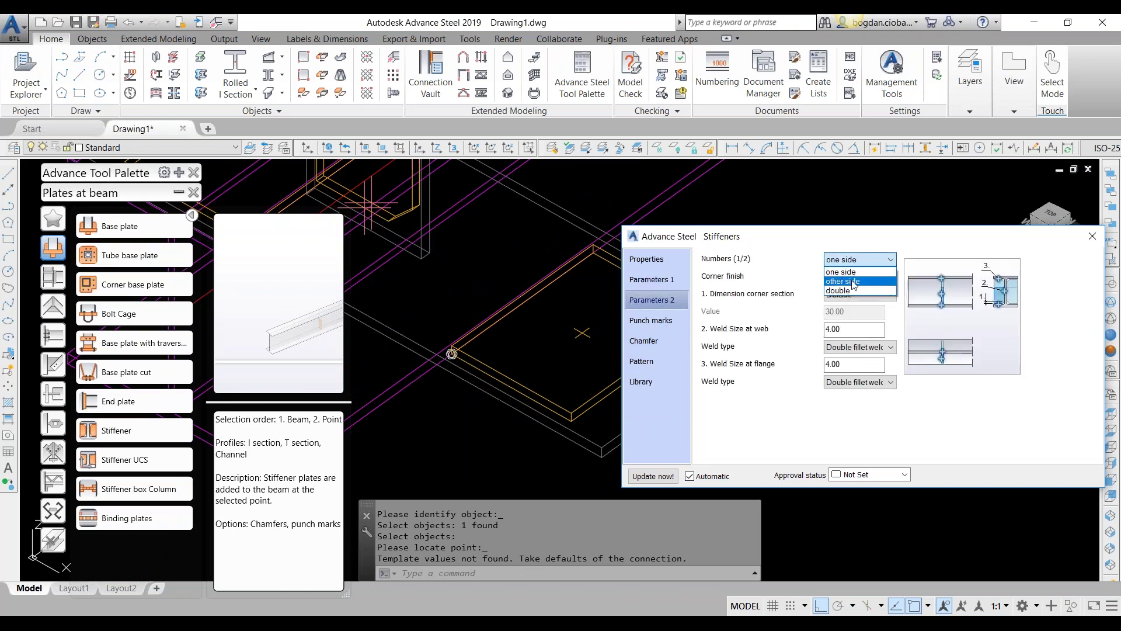
{"action": "left_click", "coordinate": [854, 290]}
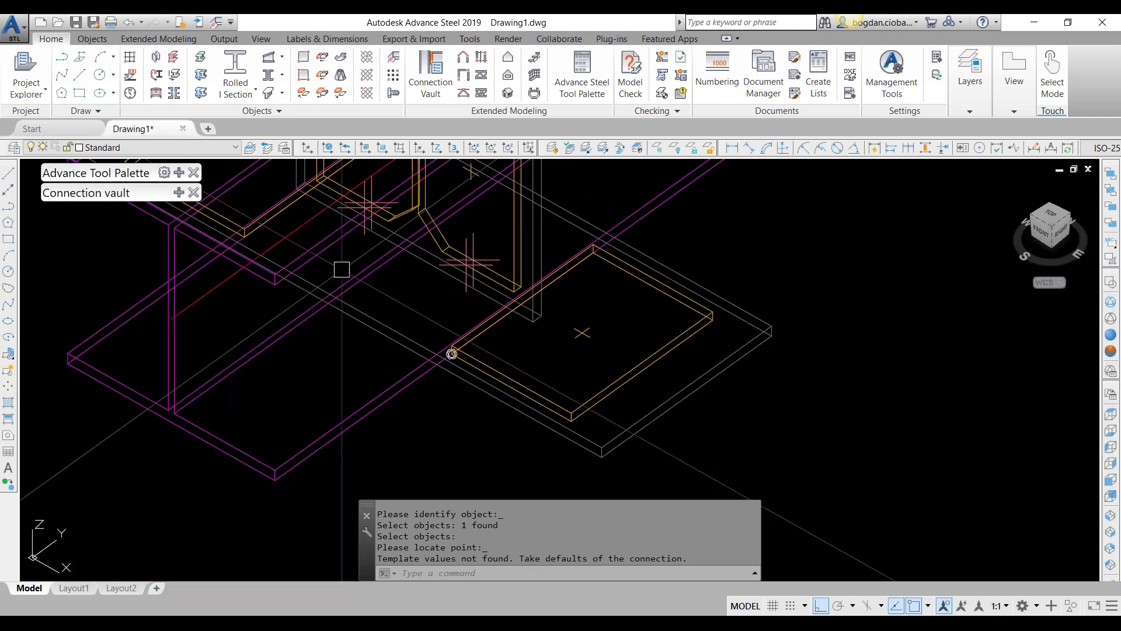
{"action": "scroll", "coordinate": [598, 365], "scroll_direction": "down", "scroll_amount": 6}
{"action": "middle_click_drag", "start_coordinate": [600, 329], "coordinate": [582, 372], "text": "shift"}
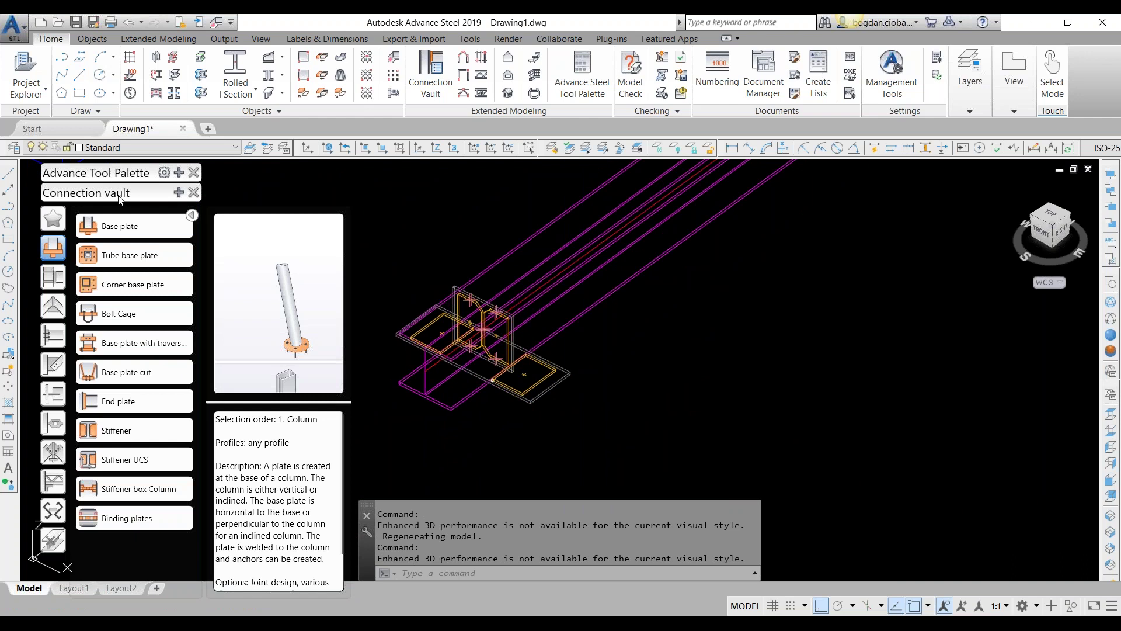
Start a user template defined by 1 beam and point, using the beam and the midpoint of its bottom flange's end edge.
{"action": "mouse_move", "coordinate": [108, 174]}
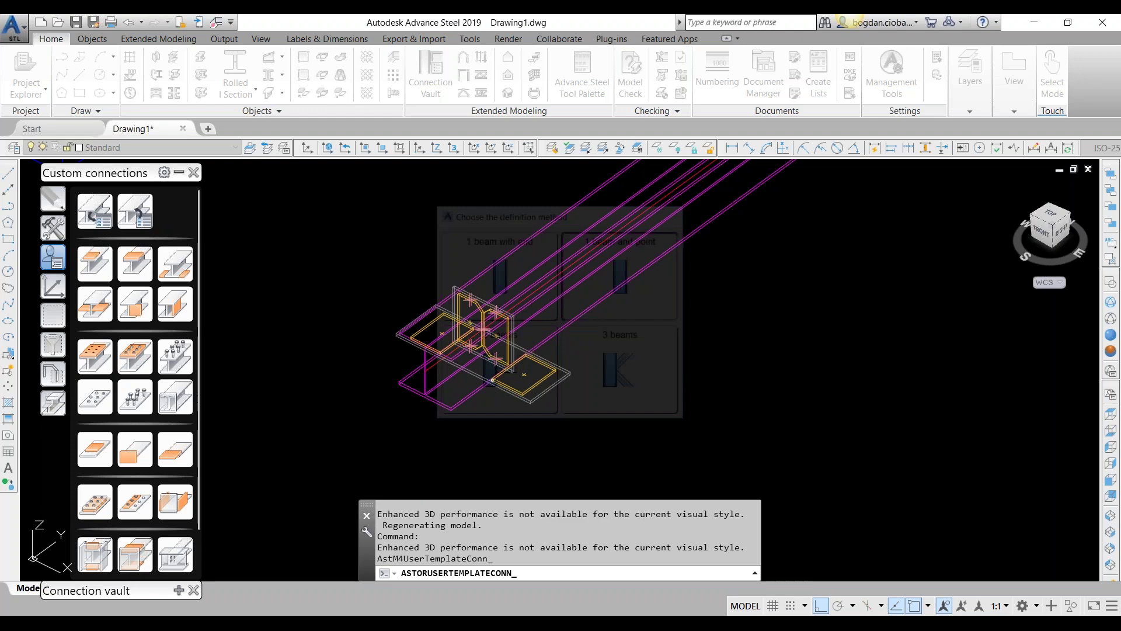
{"action": "left_click", "coordinate": [484, 315]}
{"action": "scroll", "coordinate": [420, 268], "scroll_direction": "up", "scroll_amount": 2}
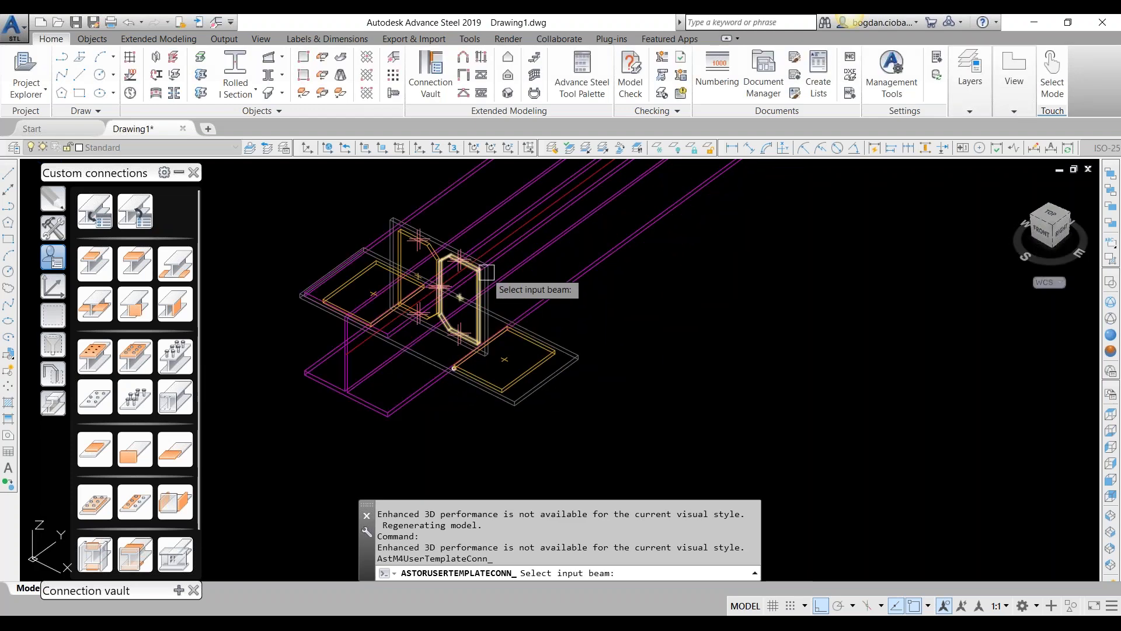
{"action": "scroll", "coordinate": [502, 303], "scroll_direction": "up", "scroll_amount": 2}
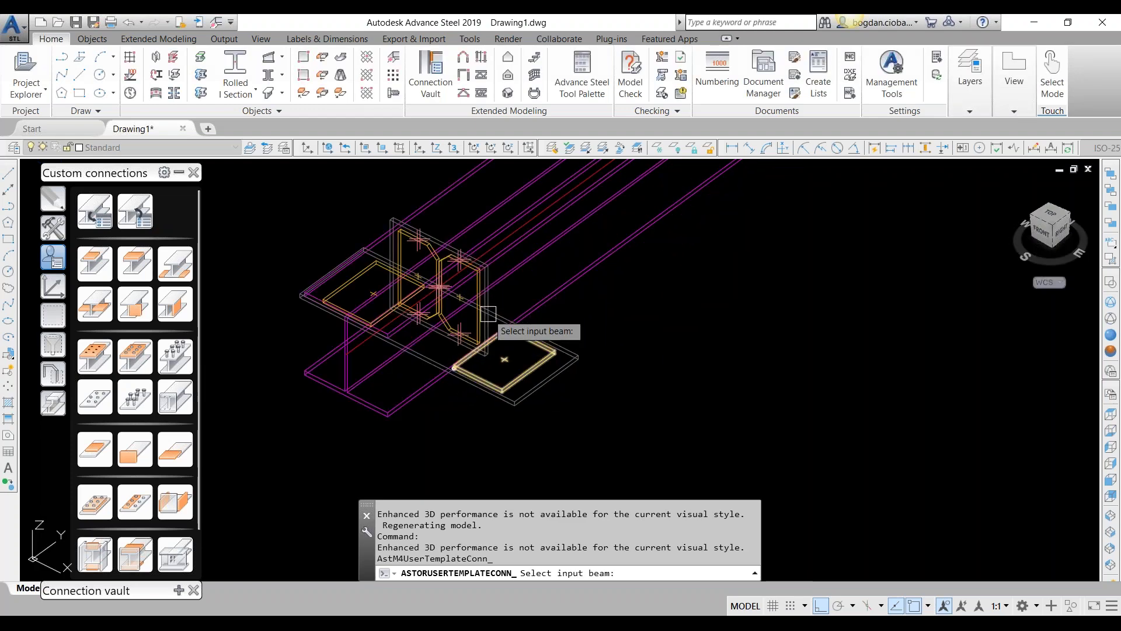
{"action": "scroll", "coordinate": [490, 318], "scroll_direction": "down", "scroll_amount": 2}
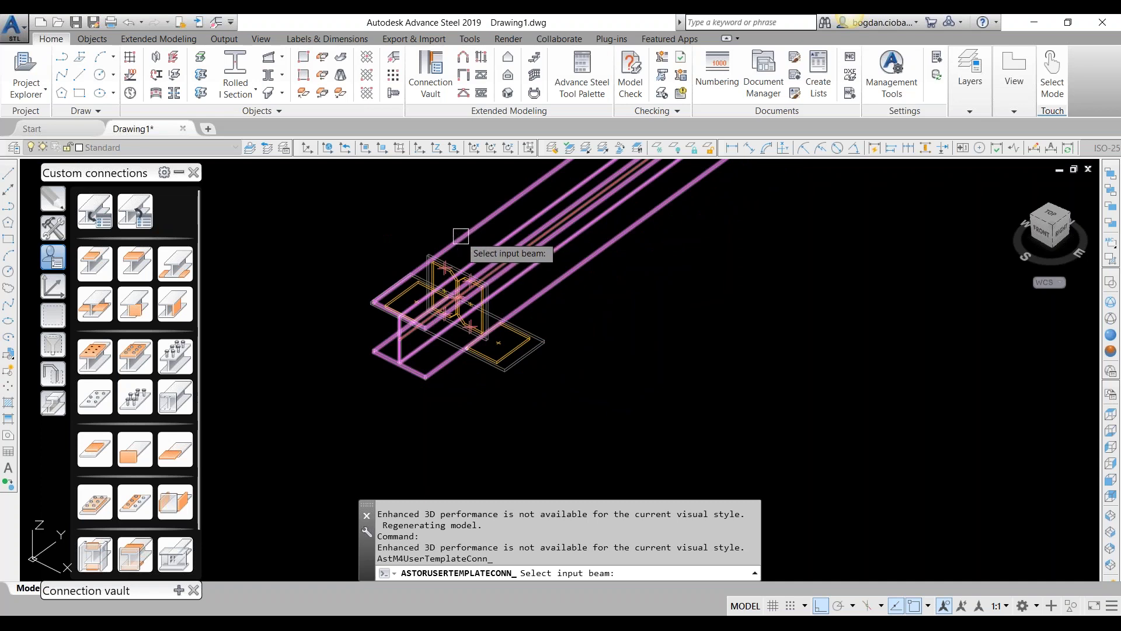
{"action": "left_click", "coordinate": [461, 236]}
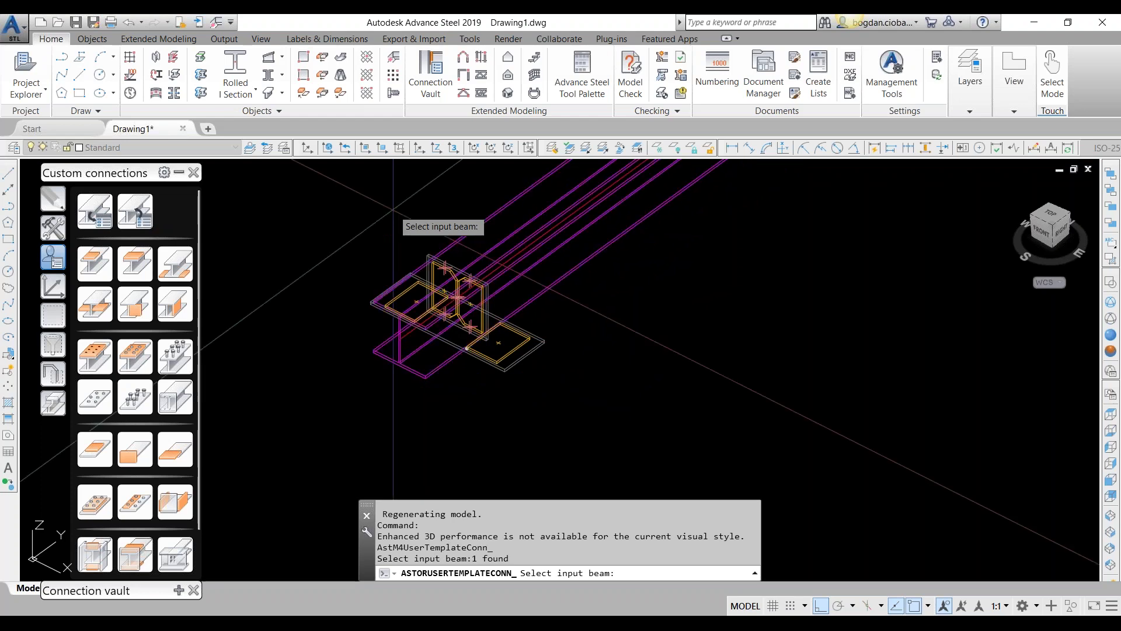
{"action": "key", "text": "Return"}
{"action": "scroll", "coordinate": [425, 356], "scroll_direction": "up", "scroll_amount": 5}
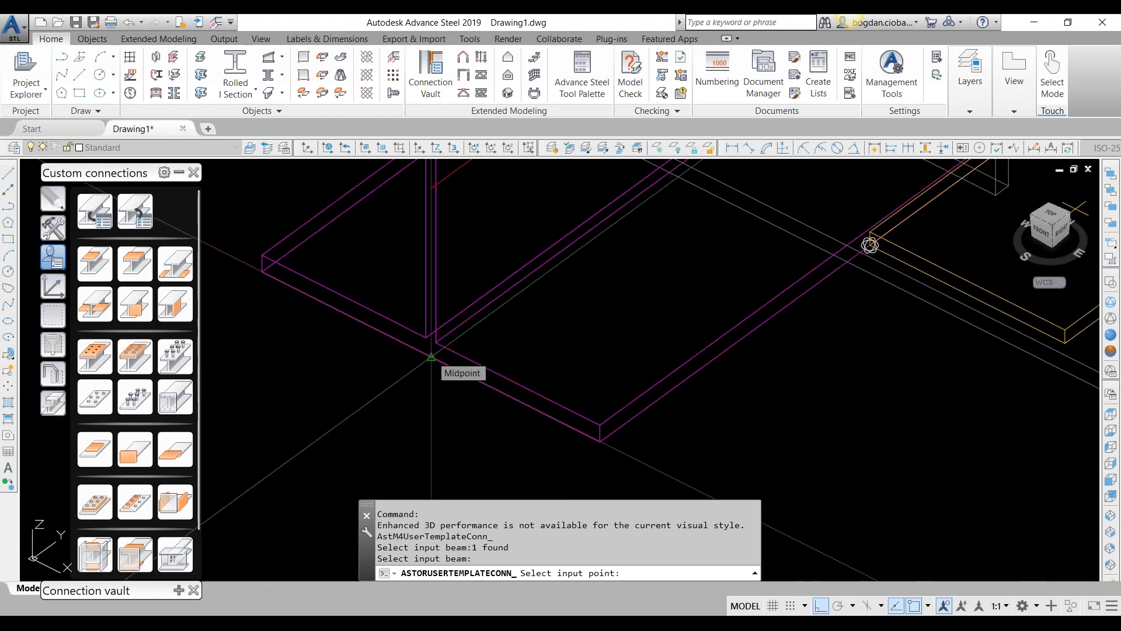
{"action": "left_click", "coordinate": [432, 356]}
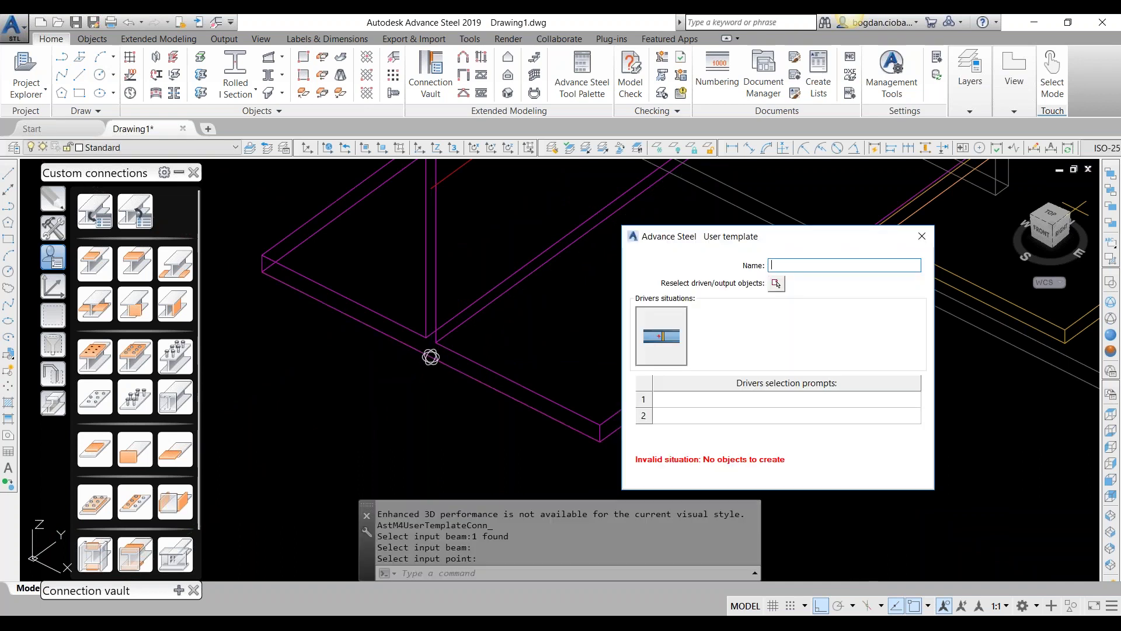
Name the user template 02 Beam with insertion point with joints.
{"action": "type", "text": "02 Beam with 1"}
{"action": "type", "text": "nsertion point n"}
{"action": "key", "text": "BackSpace"}
{"action": "type", "text": "with joints"}
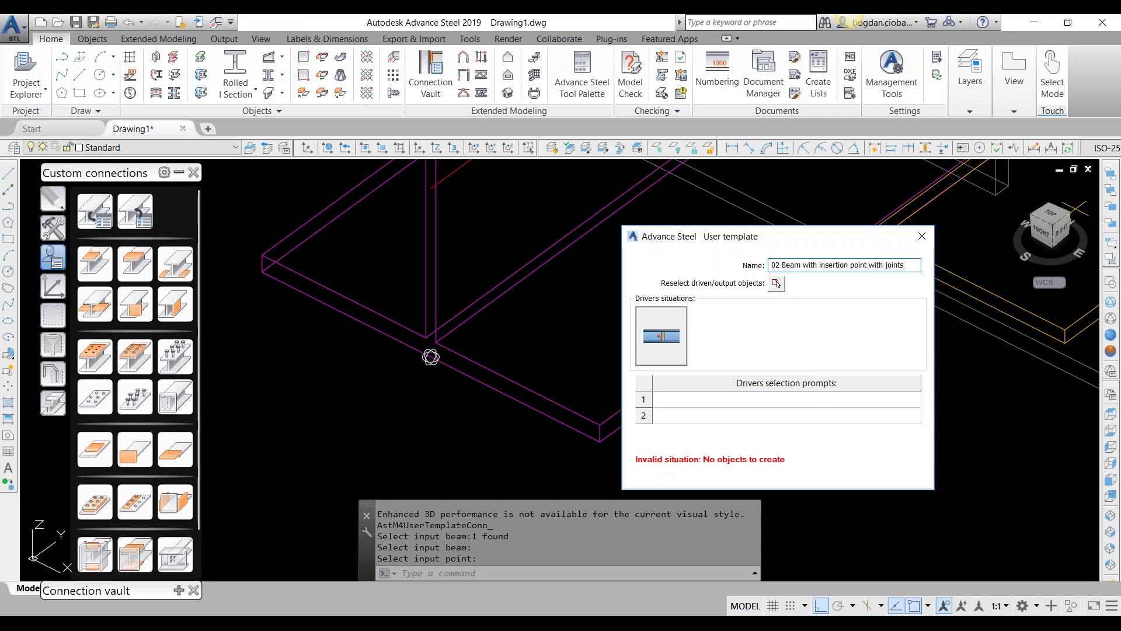
Select the flange plates, stiffeners and their connection objects as the template's driven/output objects.
{"action": "left_click", "coordinate": [776, 284]}
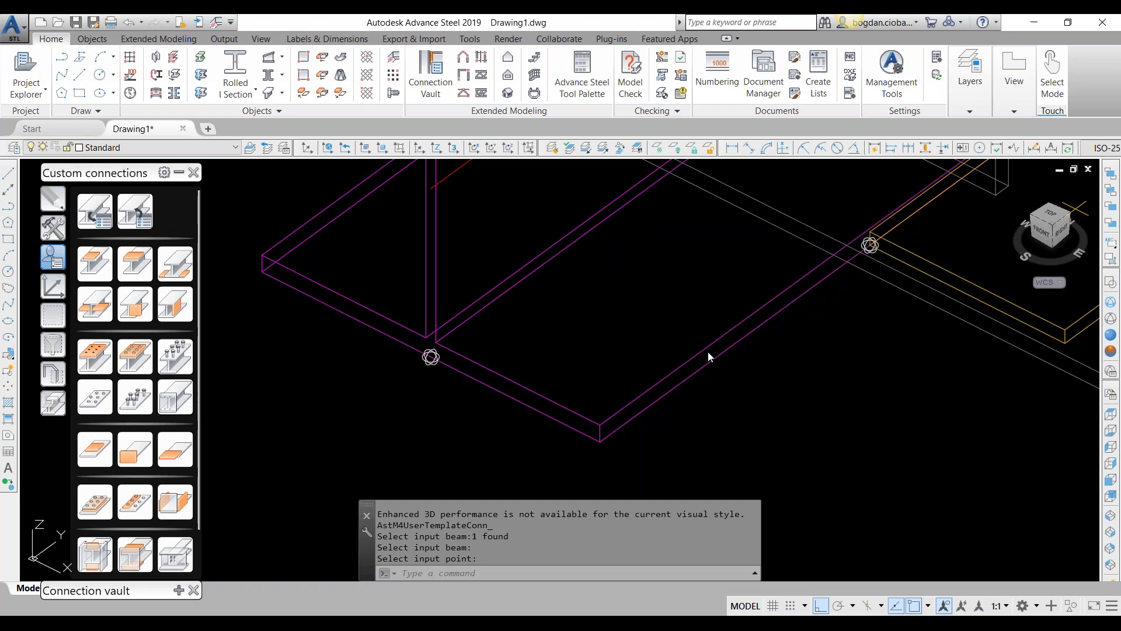
{"action": "scroll", "coordinate": [633, 345], "scroll_direction": "down", "scroll_amount": 5}
{"action": "left_click", "coordinate": [542, 198]}
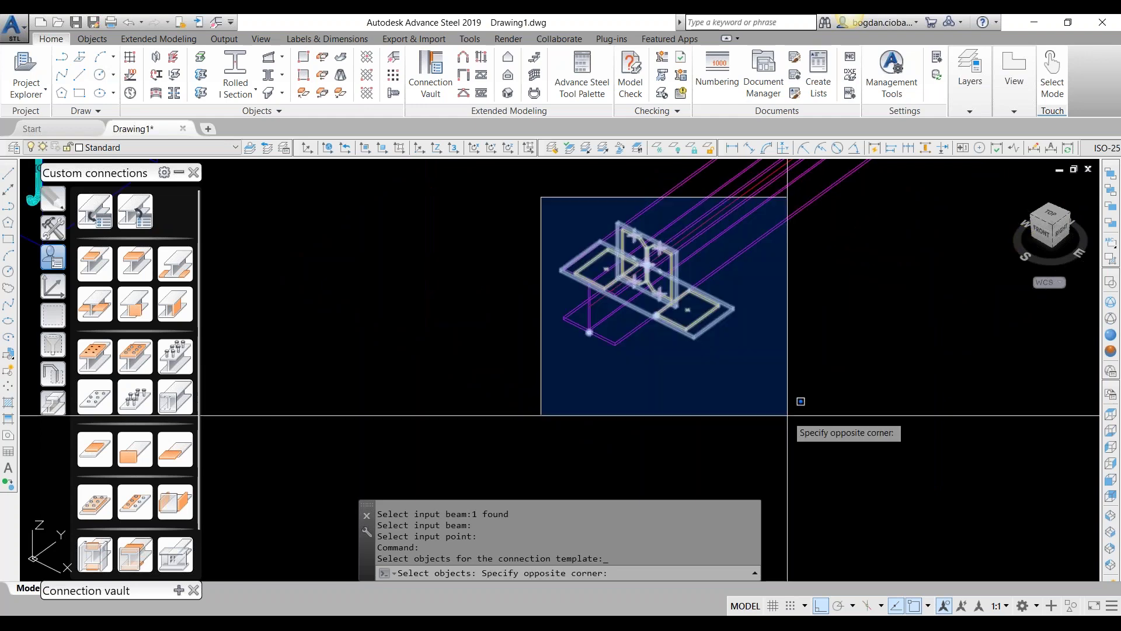
{"action": "left_click", "coordinate": [800, 402]}
{"action": "key", "text": "Return"}
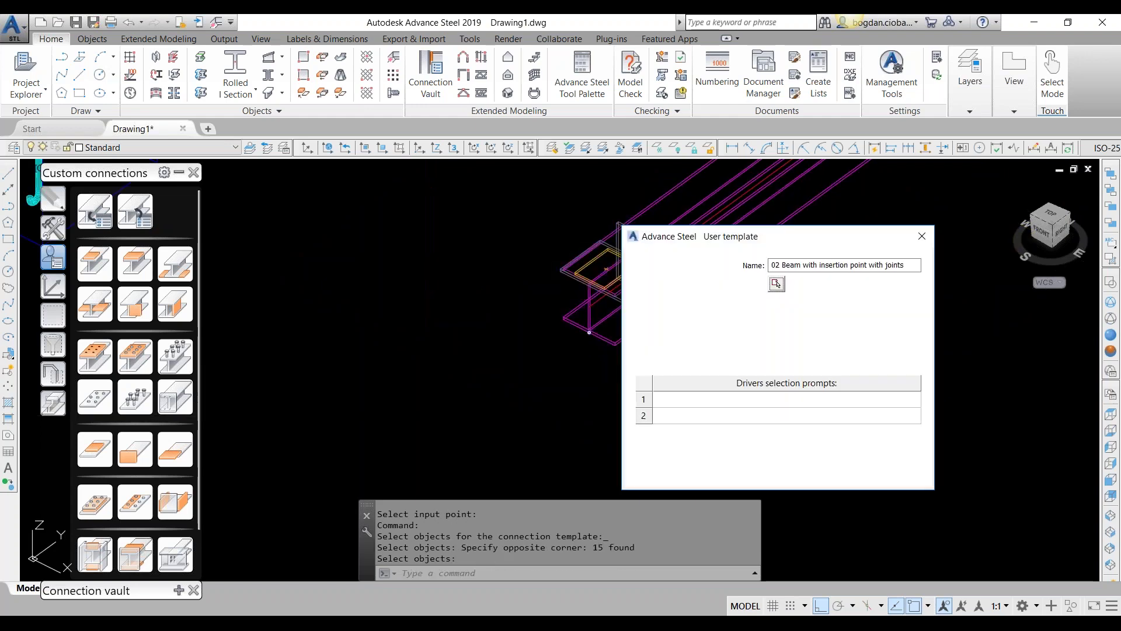
Enter Beam and Insertion point as the template's driver selection prompts and close the template definition.
{"action": "left_click", "coordinate": [752, 399]}
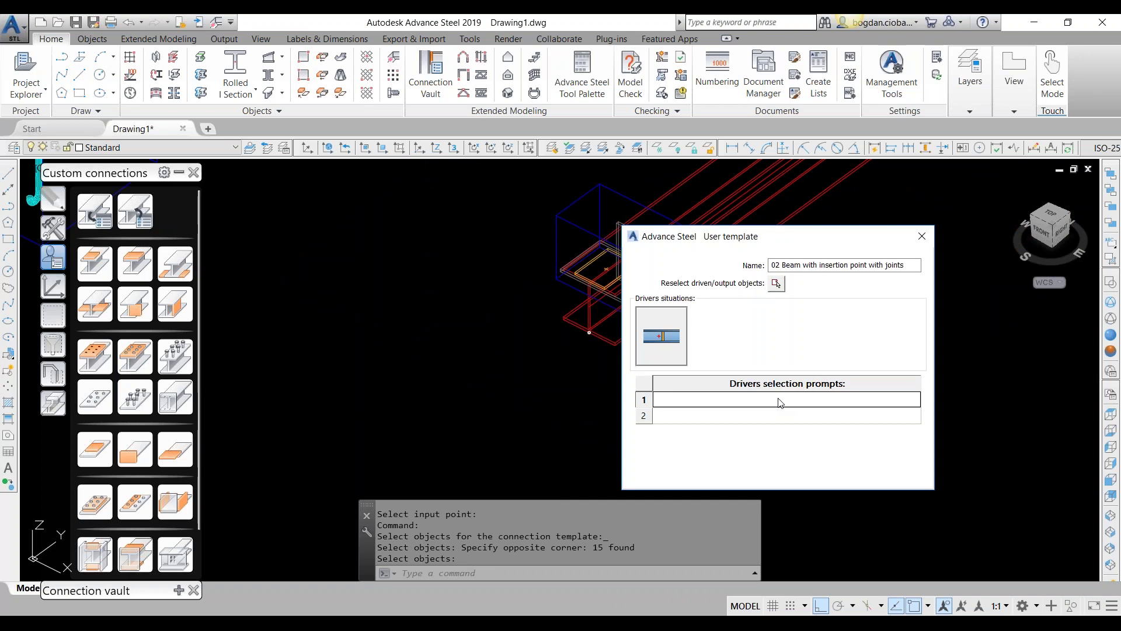
{"action": "type", "text": "Beam"}
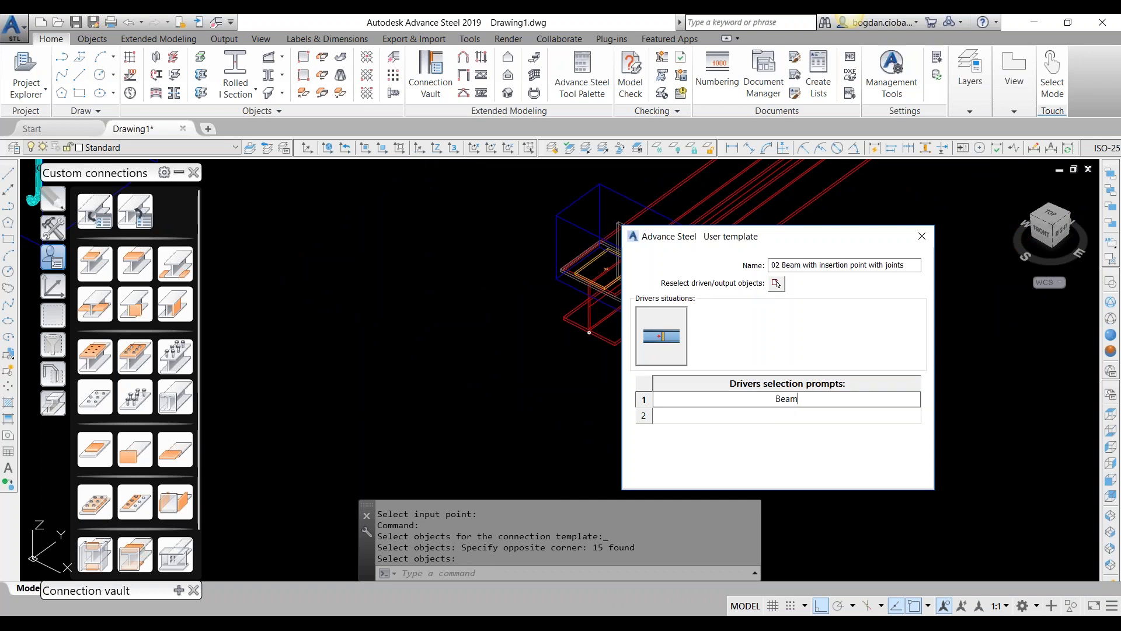
{"action": "left_click", "coordinate": [856, 418]}
{"action": "type", "text": "Ins"}
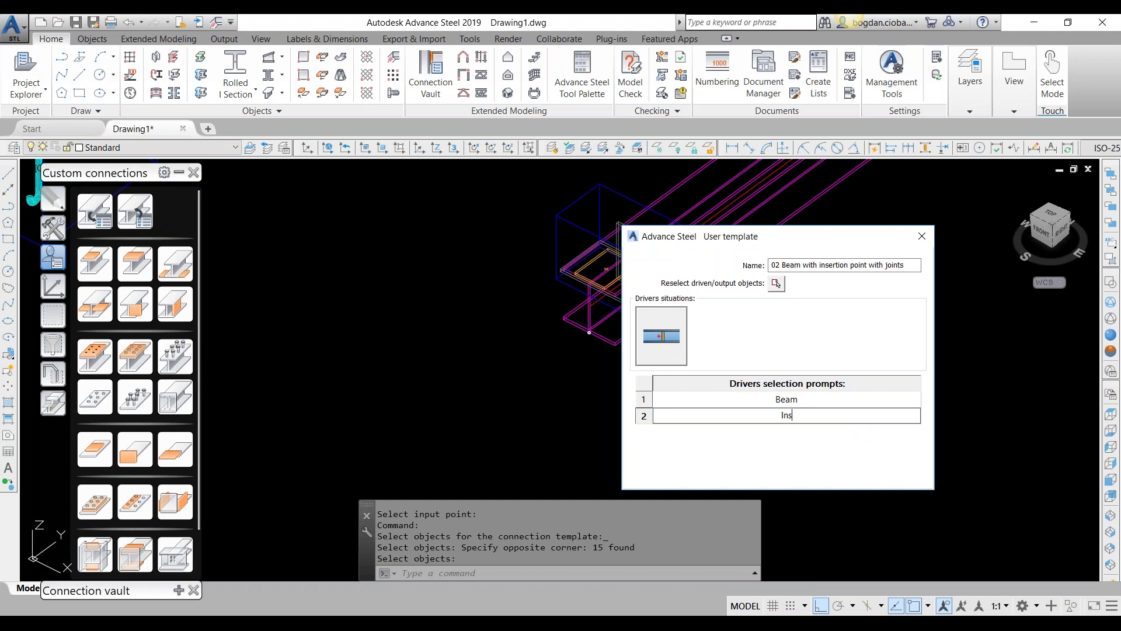
{"action": "type", "text": "ertion point"}
{"action": "key", "text": "Return"}
{"action": "left_click", "coordinate": [777, 284]}
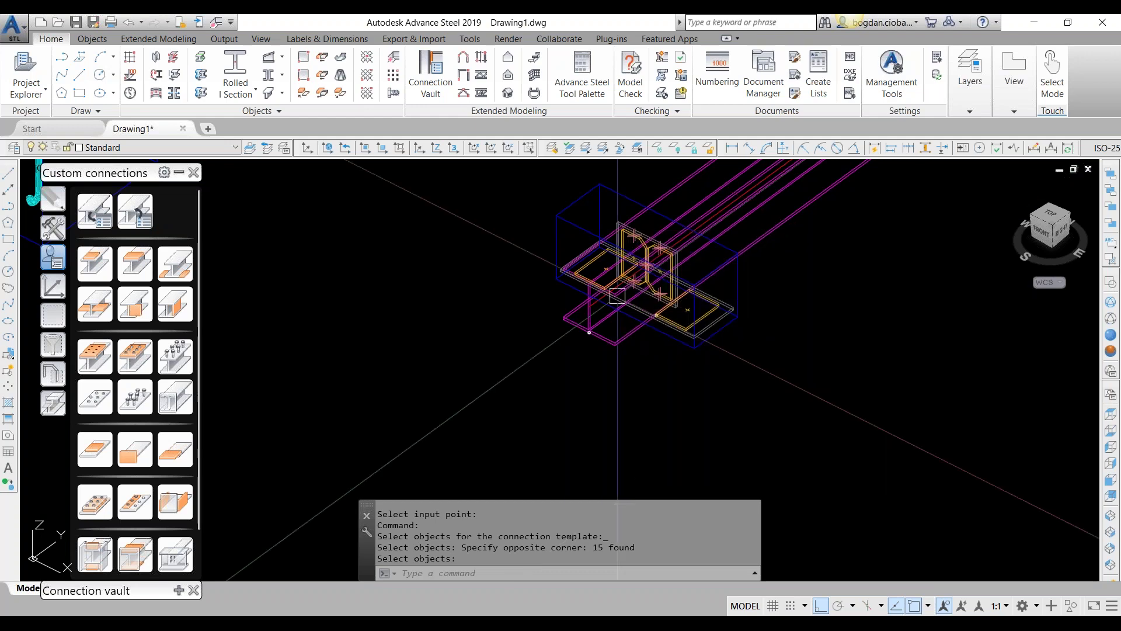
Copy the beam three times in a row along the X axis, with the first copy about 900 mm away.
{"action": "scroll", "coordinate": [618, 296], "scroll_direction": "down", "scroll_amount": 2}
{"action": "left_click", "coordinate": [497, 277]}
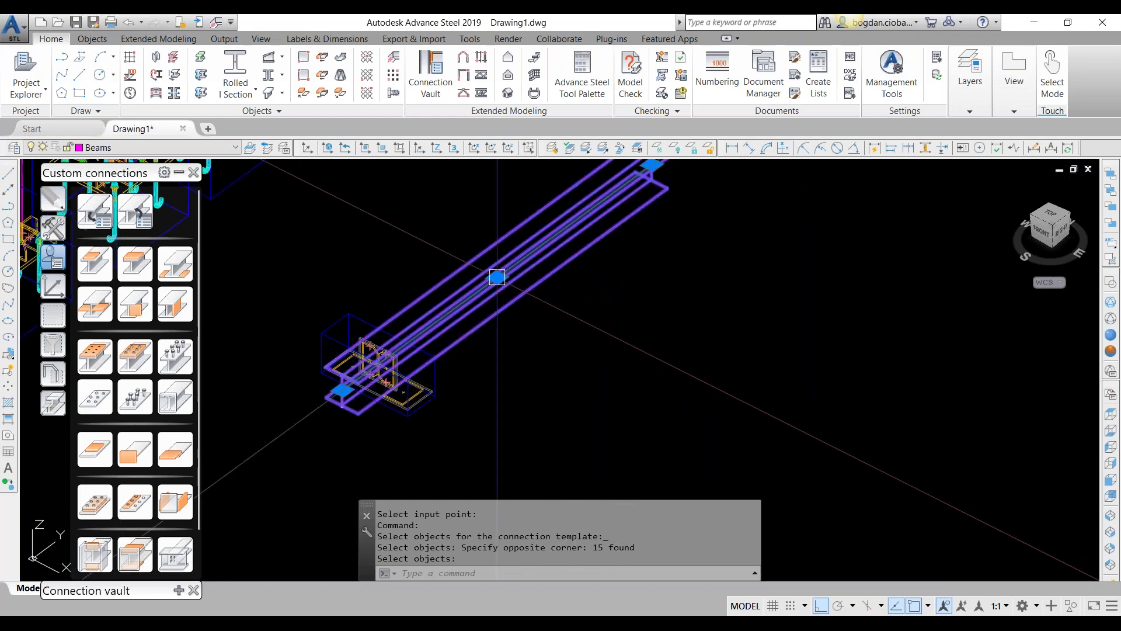
{"action": "type", "text": "co"}
{"action": "key", "text": "Return"}
{"action": "left_click", "coordinate": [565, 344]}
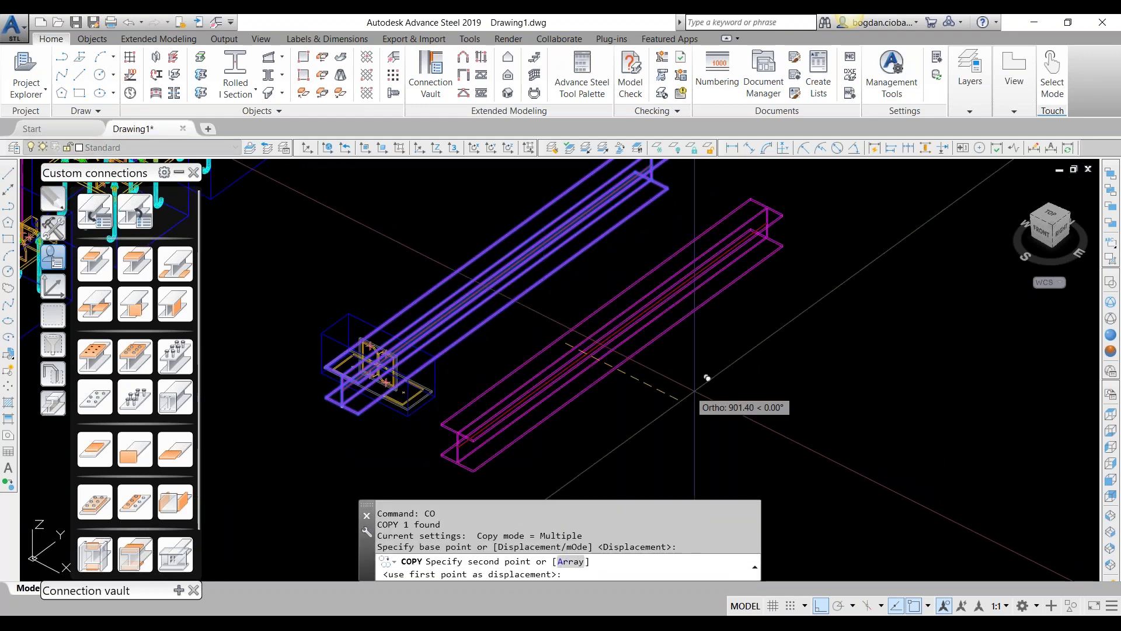
{"action": "left_click", "coordinate": [691, 403]}
{"action": "left_click", "coordinate": [828, 447]}
{"action": "scroll", "coordinate": [828, 446], "scroll_direction": "down", "scroll_amount": 2}
{"action": "middle_click_drag", "start_coordinate": [827, 447], "coordinate": [774, 369]}
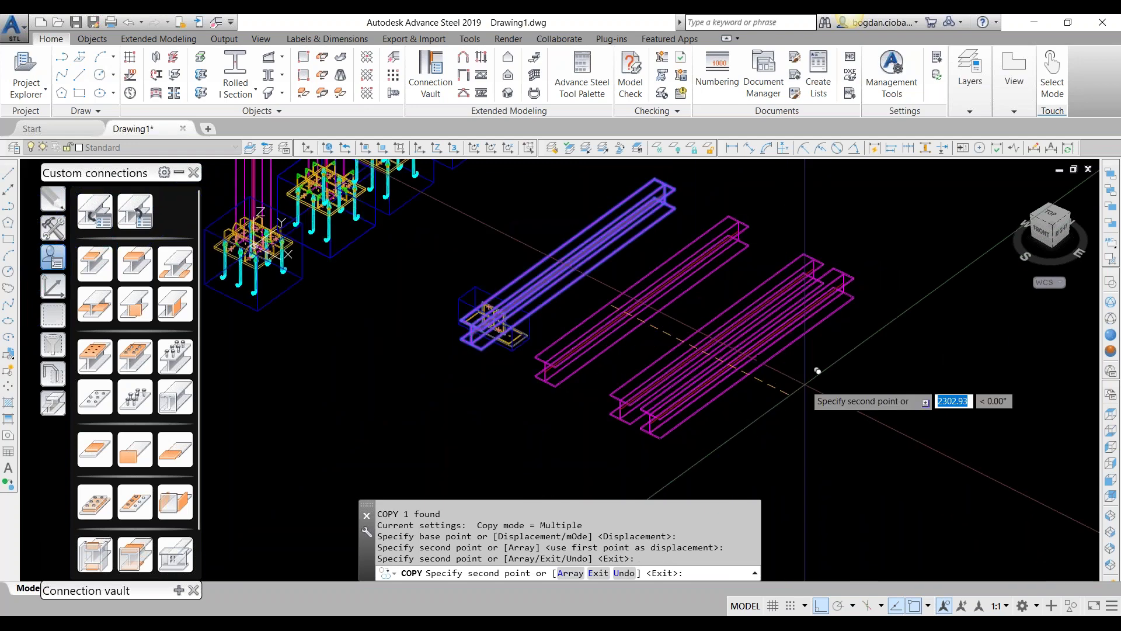
{"action": "left_click", "coordinate": [868, 416]}
{"action": "key", "text": "Escape"}
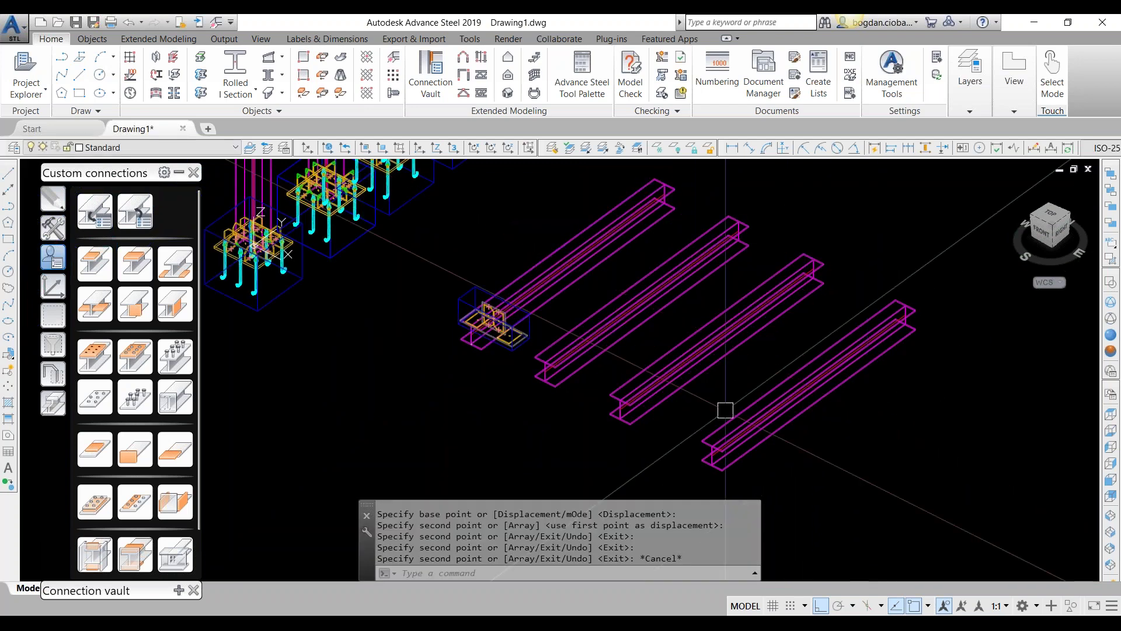
Choose the user template 02 Beam with insertion point with joints from the connection template explorer for insertion.
{"action": "scroll", "coordinate": [596, 370], "scroll_direction": "up", "scroll_amount": 2}
{"action": "scroll", "coordinate": [409, 312], "scroll_direction": "up", "scroll_amount": 3}
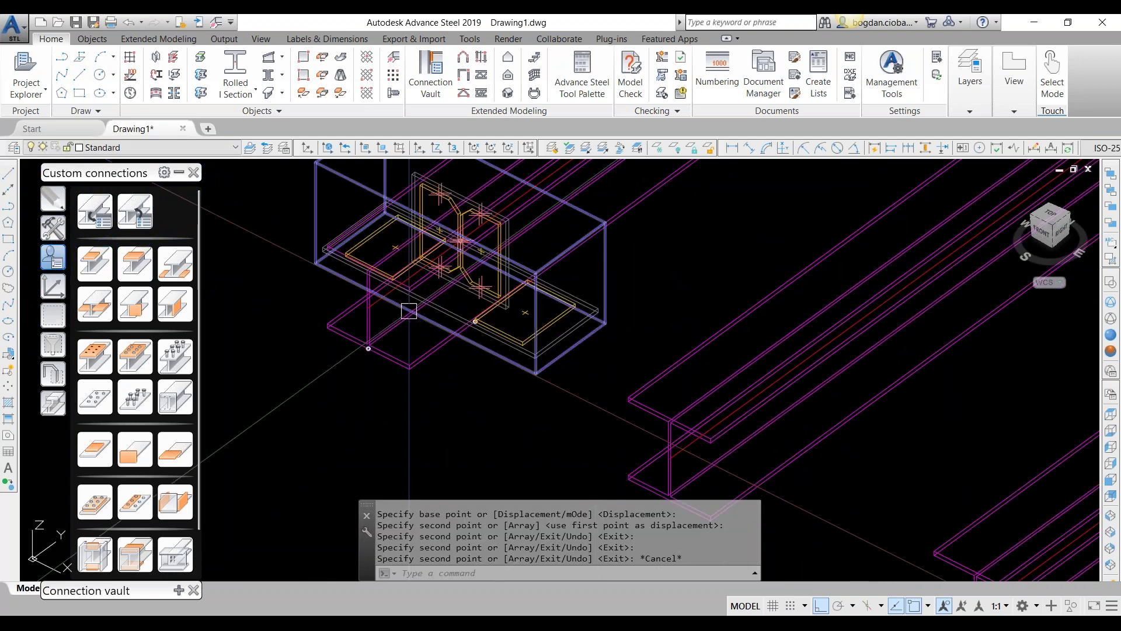
{"action": "left_click", "coordinate": [630, 304]}
{"action": "left_click", "coordinate": [910, 455]}
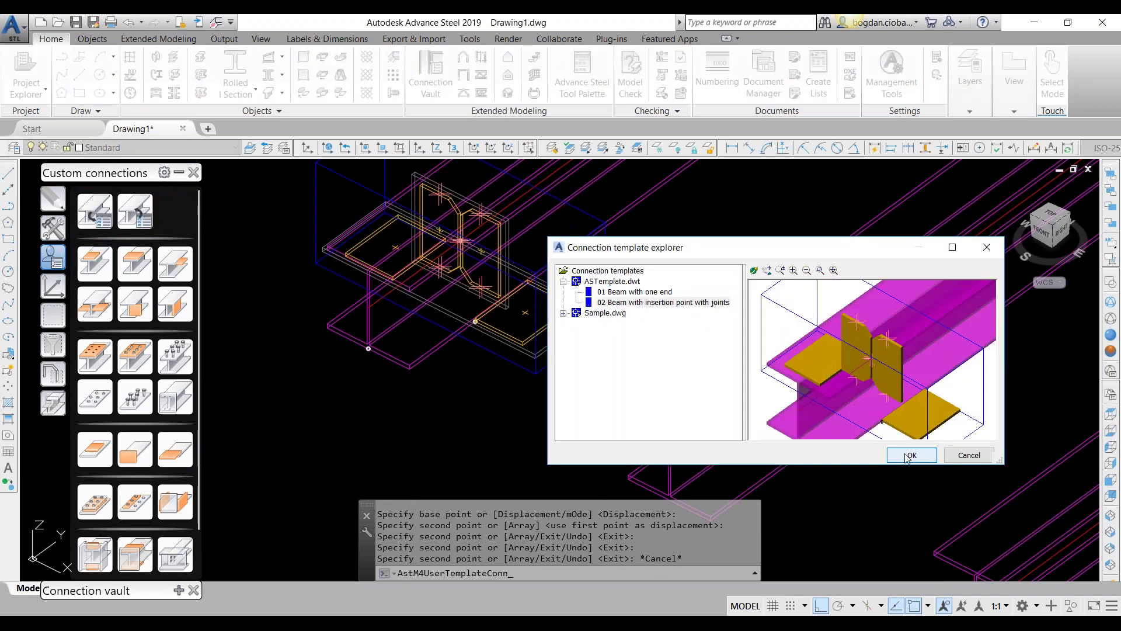
Apply the template to the first copied beam, with its insertion point at the midpoint of the bottom flange's end edge.
{"action": "scroll", "coordinate": [357, 269], "scroll_direction": "down", "scroll_amount": 2}
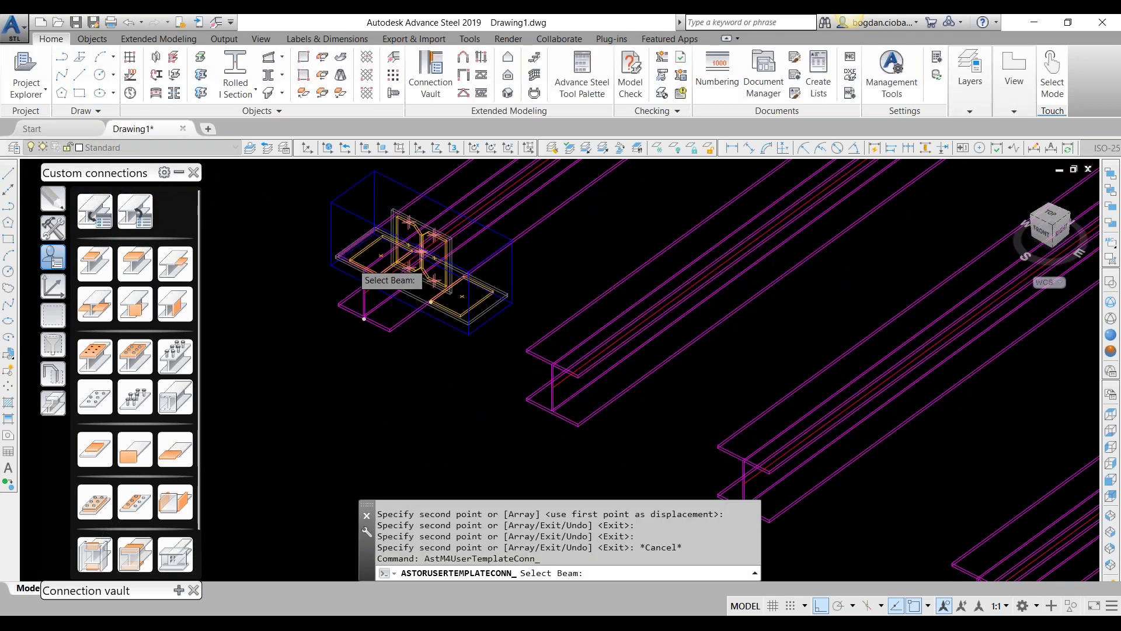
{"action": "mouse_move", "coordinate": [575, 343]}
{"action": "middle_mouse_down"}
{"action": "mouse_move", "coordinate": [486, 262]}
{"action": "mouse_move", "coordinate": [474, 284]}
{"action": "middle_mouse_up"}
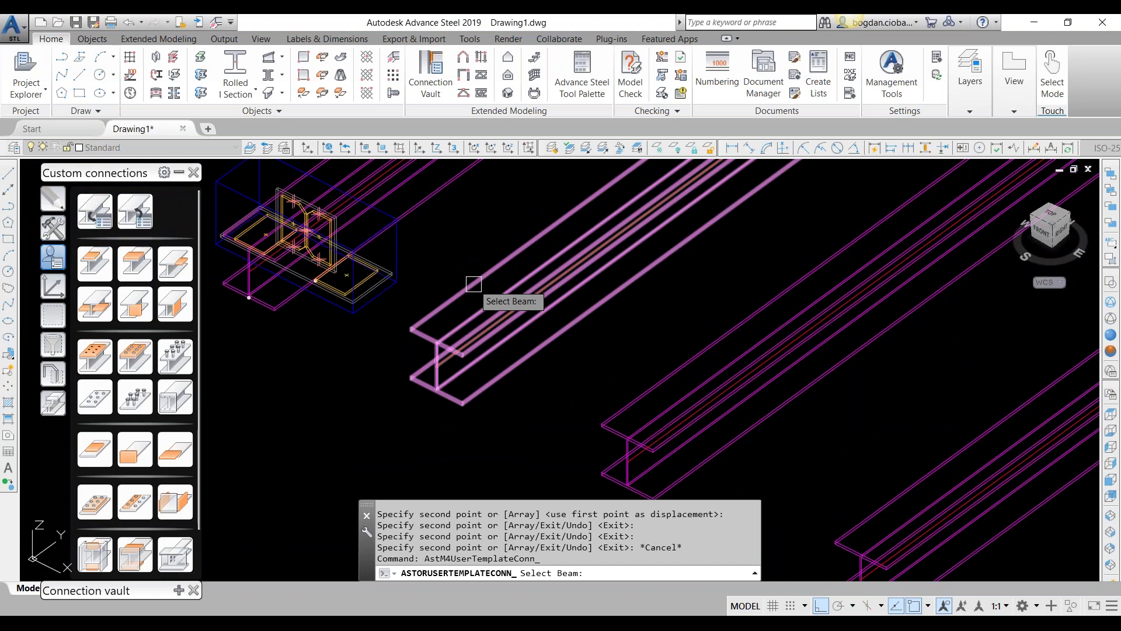
{"action": "left_click", "coordinate": [473, 284]}
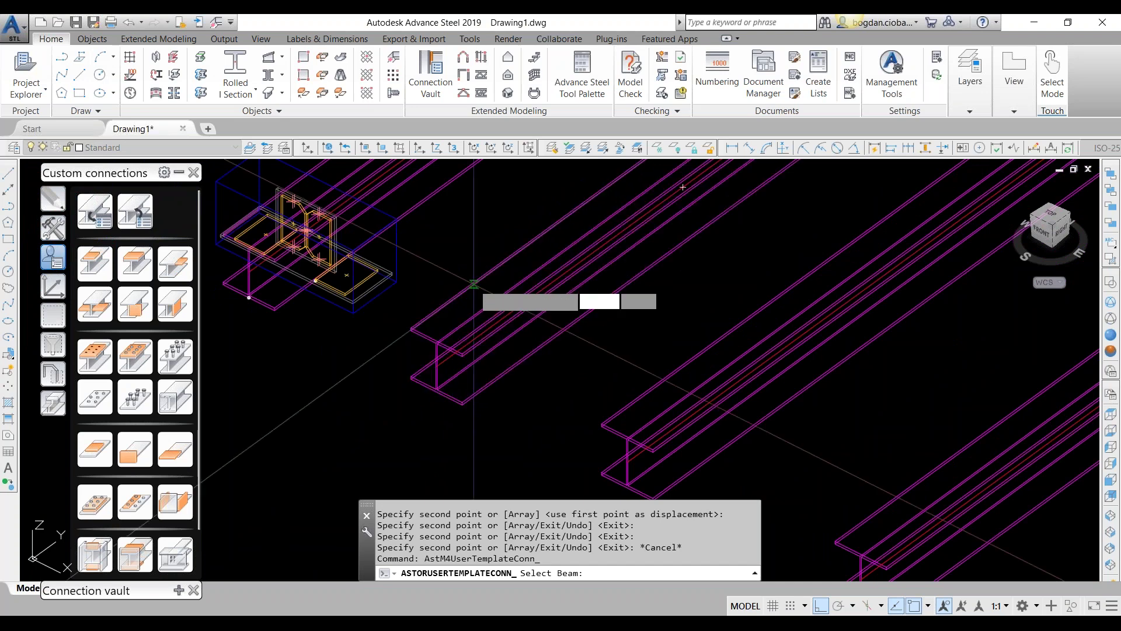
{"action": "key", "text": "Return"}
{"action": "scroll", "coordinate": [459, 345], "scroll_direction": "up", "scroll_amount": 5}
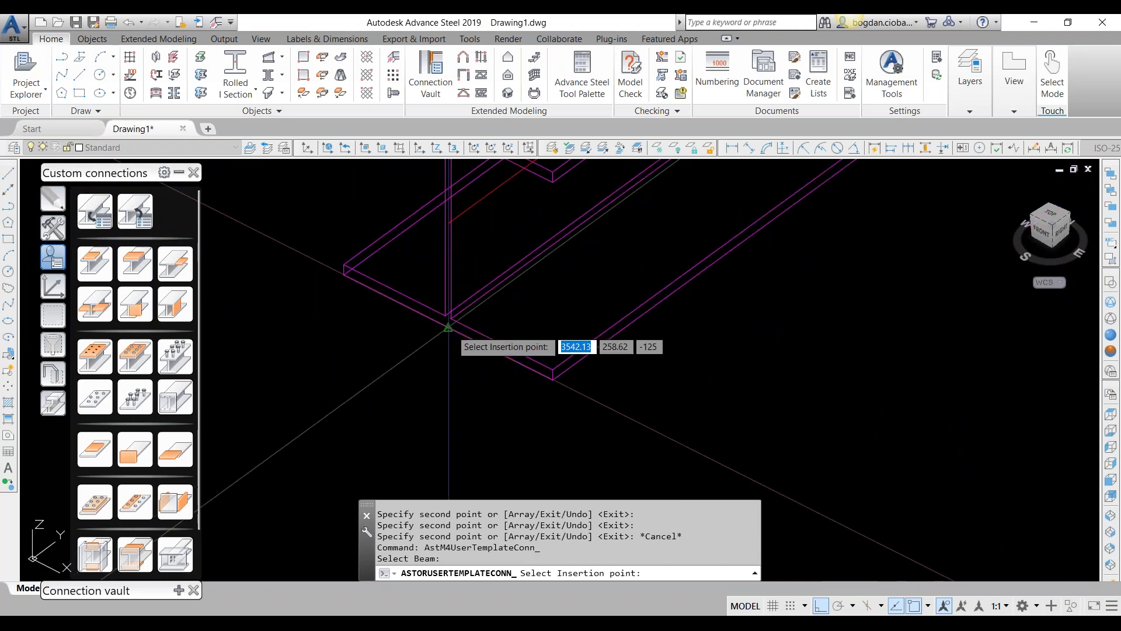
{"action": "left_click", "coordinate": [448, 327]}
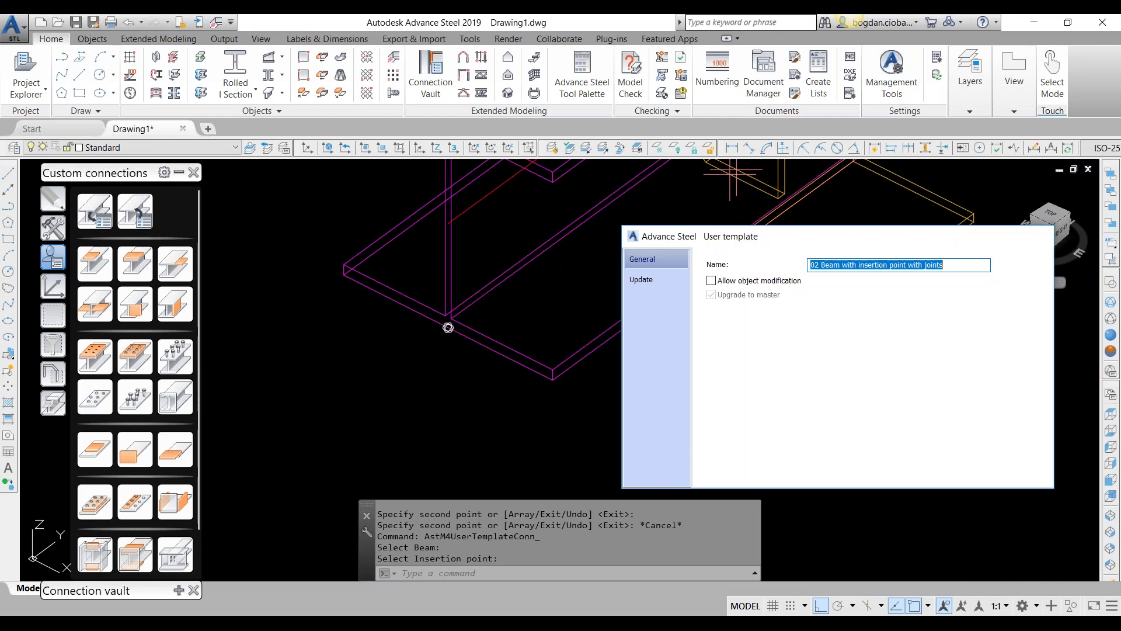
{"action": "key", "text": "Return"}
Inspect the inserted user template's properties and the joint properties of one flange plate, closing both dialogs.
{"action": "scroll", "coordinate": [444, 362], "scroll_direction": "down", "scroll_amount": 5}
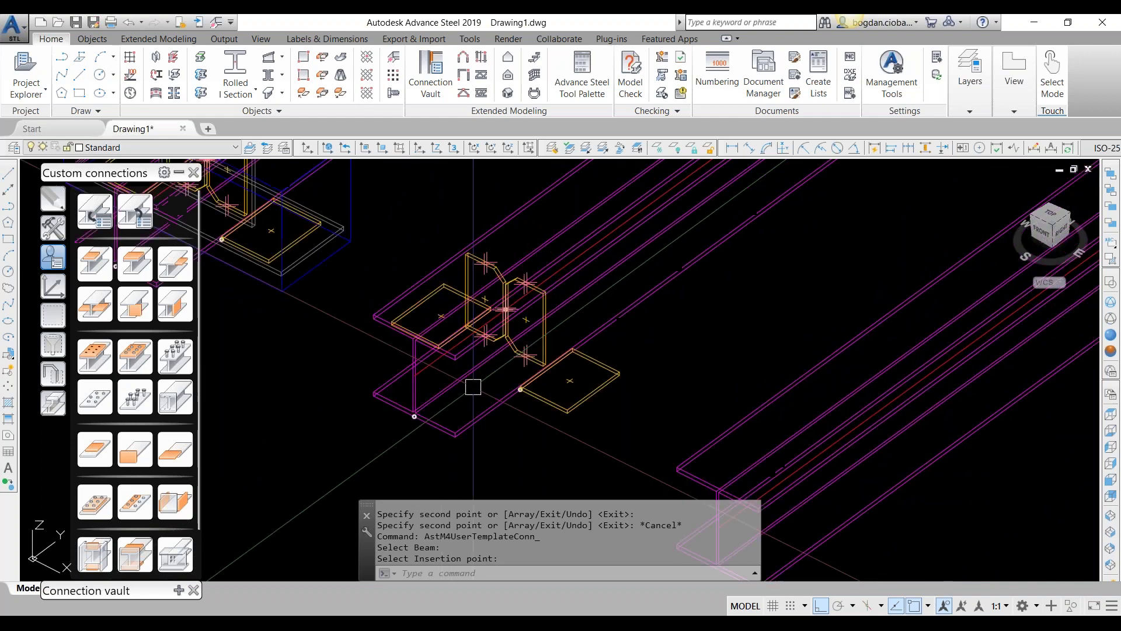
{"action": "middle_click_drag", "start_coordinate": [473, 387], "coordinate": [575, 304], "text": "shift"}
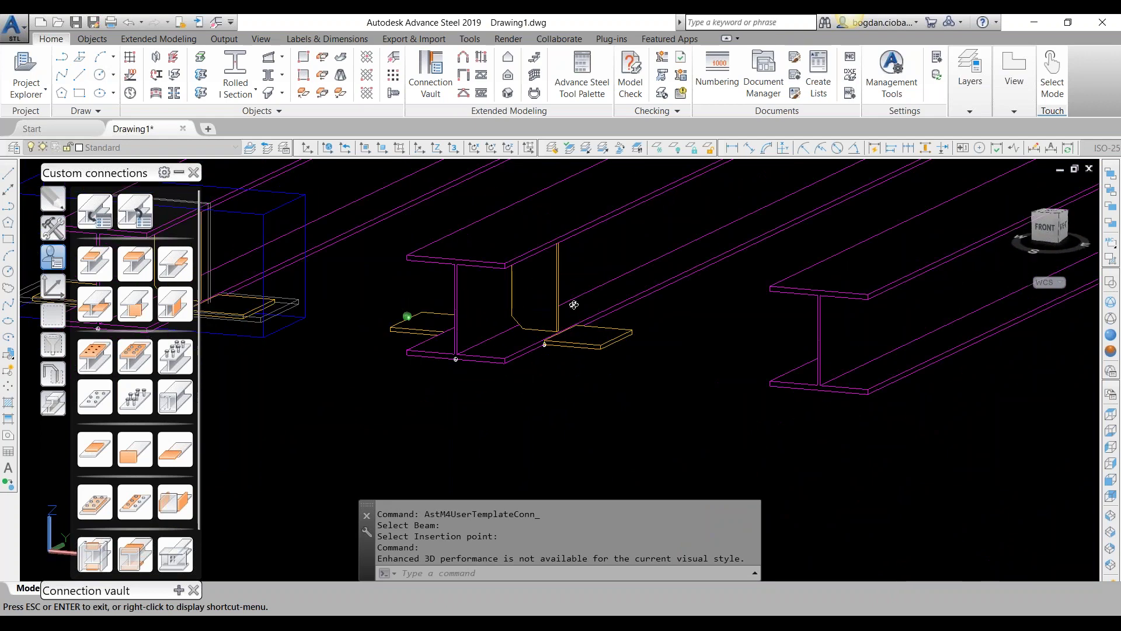
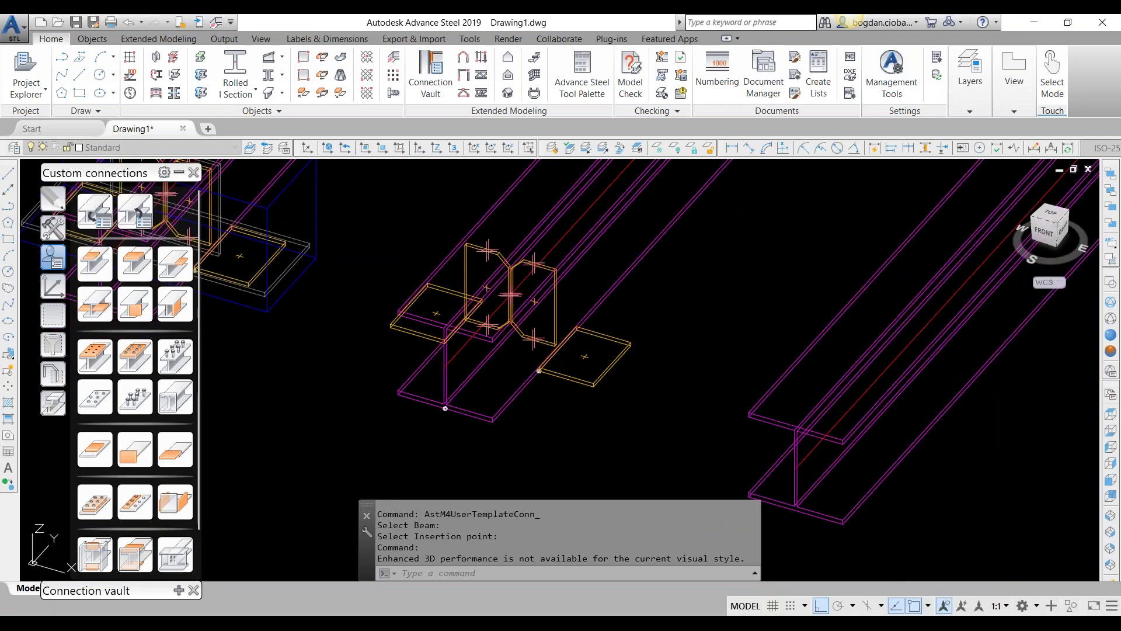
{"action": "left_click", "coordinate": [554, 374]}
{"action": "right_click", "coordinate": [554, 374]}
{"action": "left_click", "coordinate": [645, 444]}
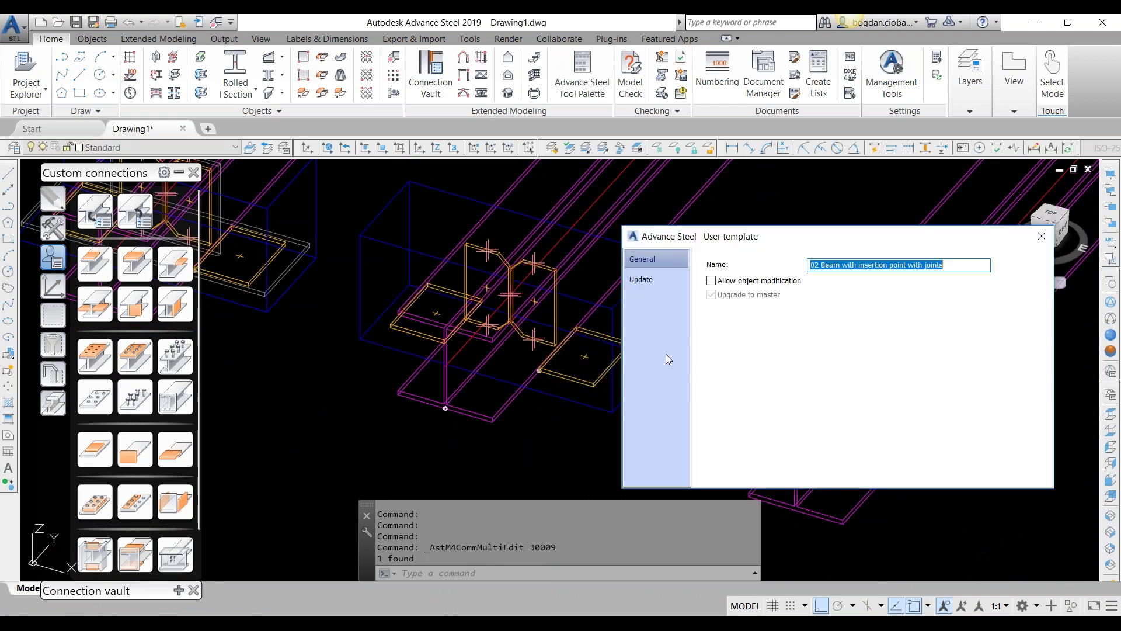
{"action": "key", "text": "Escape"}
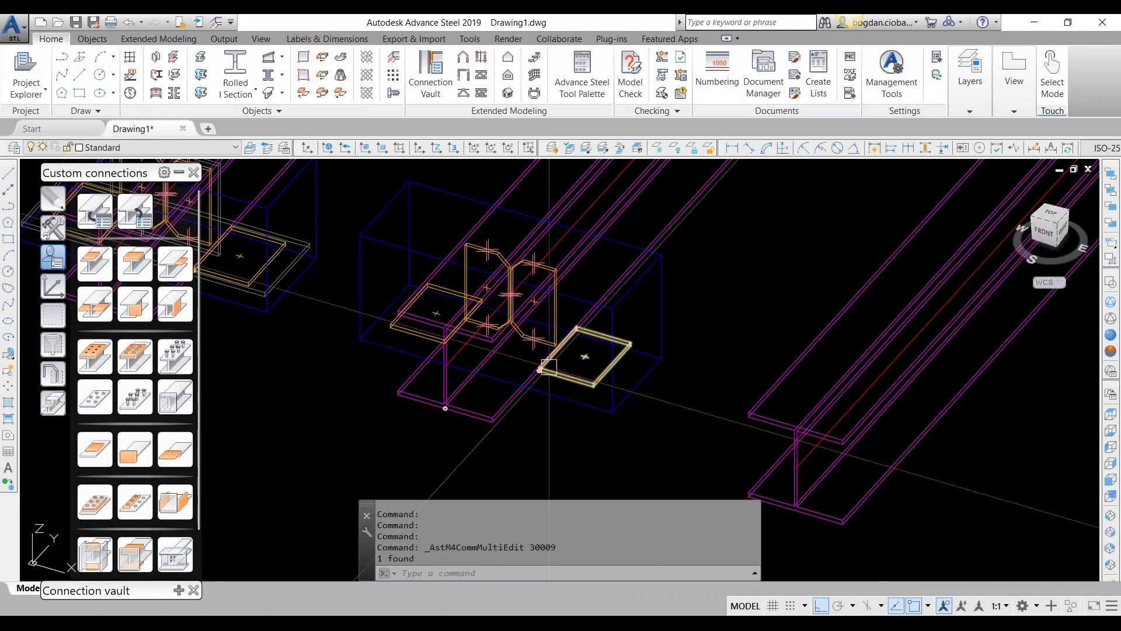
{"action": "right_click", "coordinate": [547, 367]}
{"action": "left_click", "coordinate": [605, 402]}
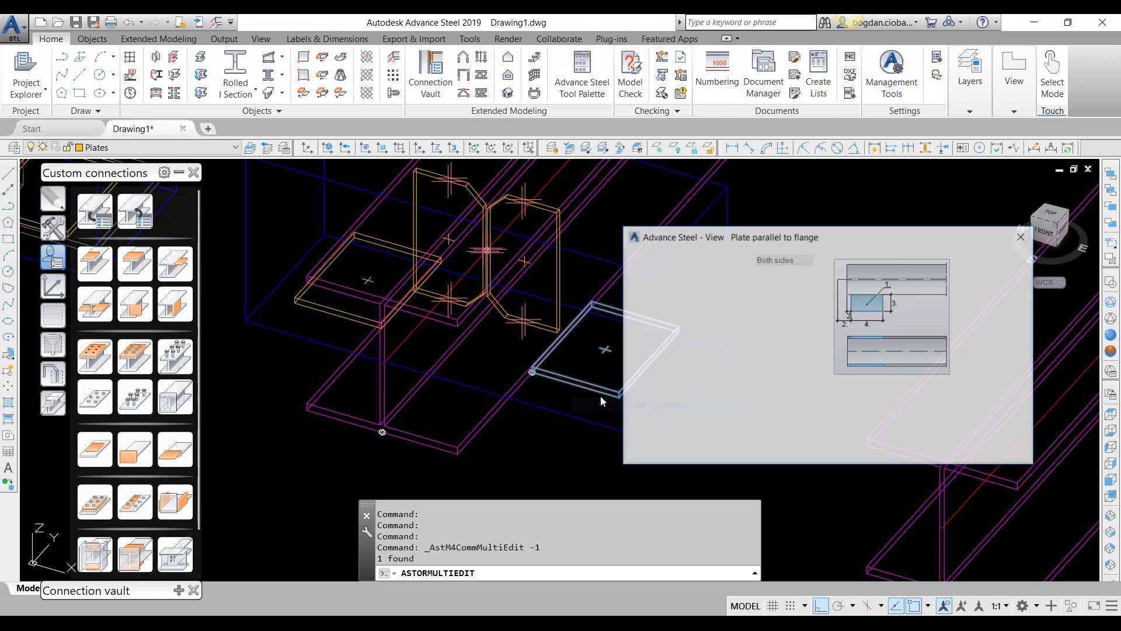
{"action": "key", "text": "Escape"}
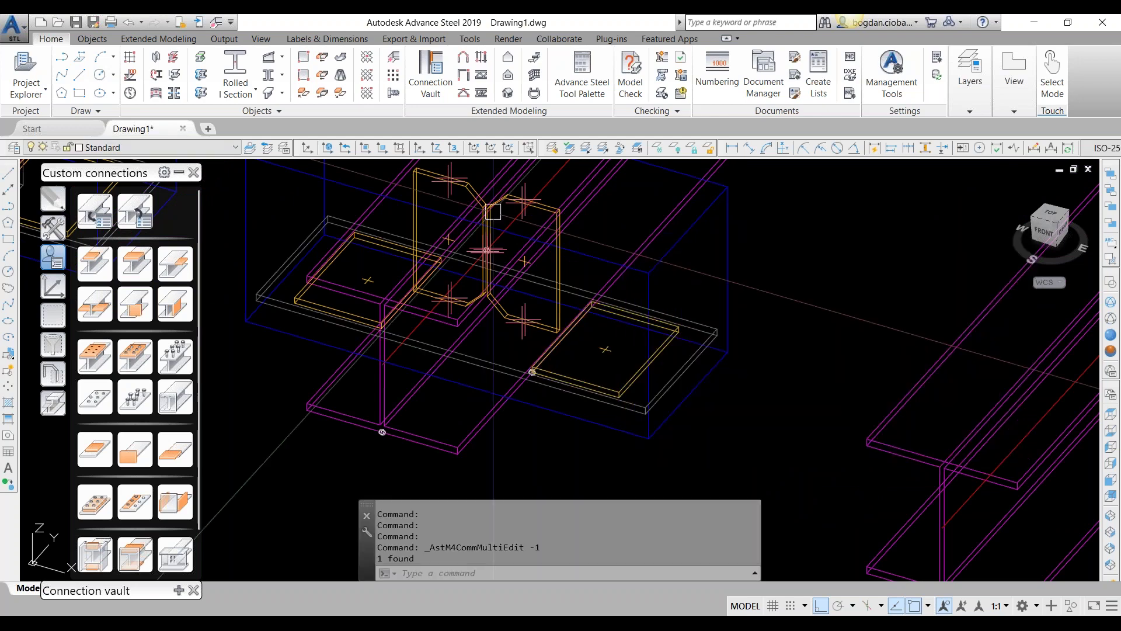
Reopen the flange plate joint's properties and the user template's properties on the first copied beam, closing each.
{"action": "scroll", "coordinate": [372, 326], "scroll_direction": "down", "scroll_amount": 2}
{"action": "scroll", "coordinate": [372, 326], "scroll_direction": "down", "scroll_amount": 2}
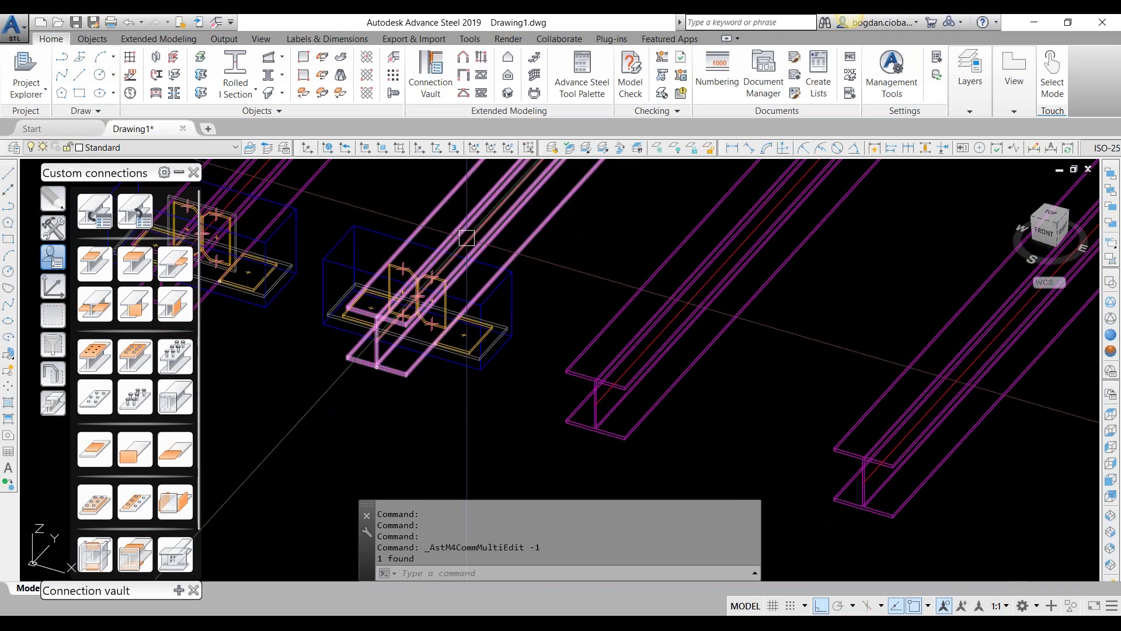
{"action": "scroll", "coordinate": [458, 316], "scroll_direction": "up", "scroll_amount": 2}
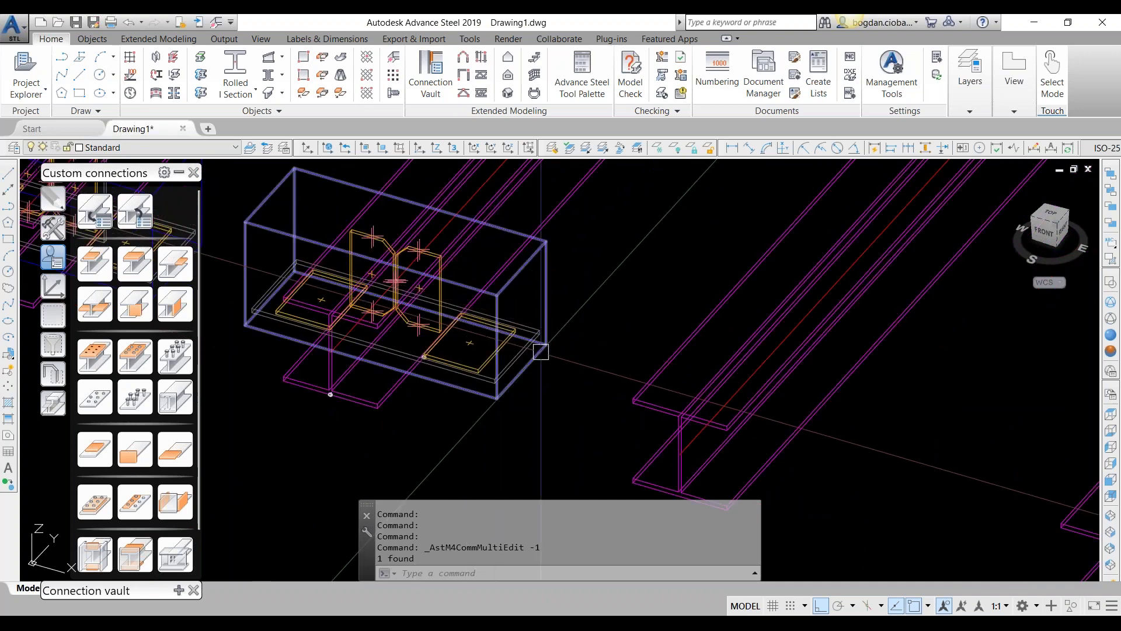
{"action": "double_click", "coordinate": [541, 352]}
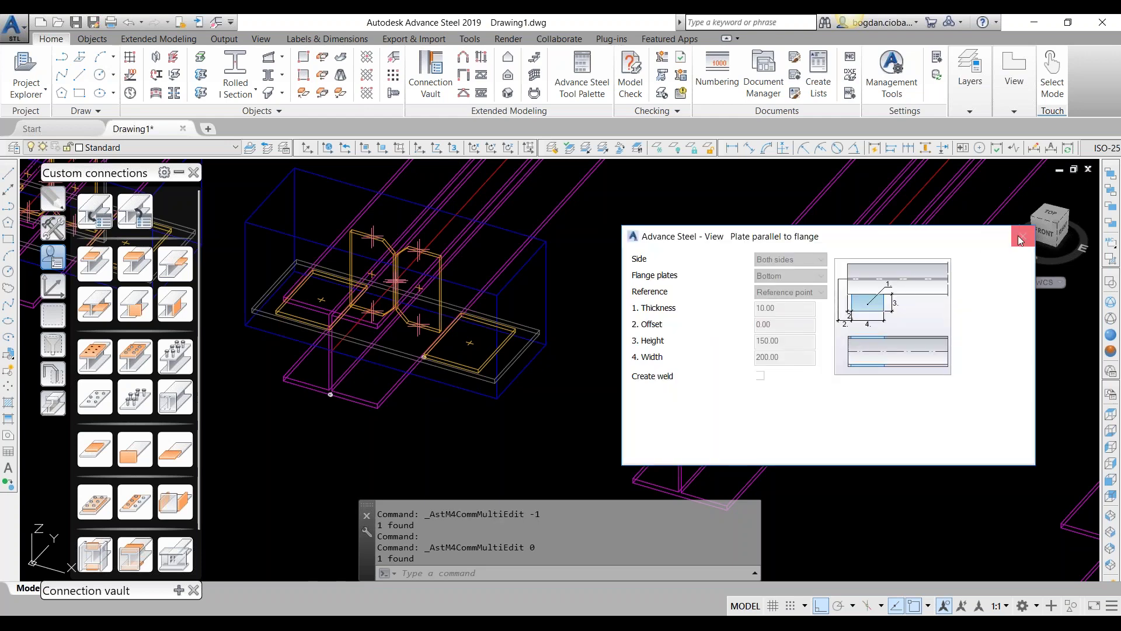
{"action": "left_click", "coordinate": [1020, 237]}
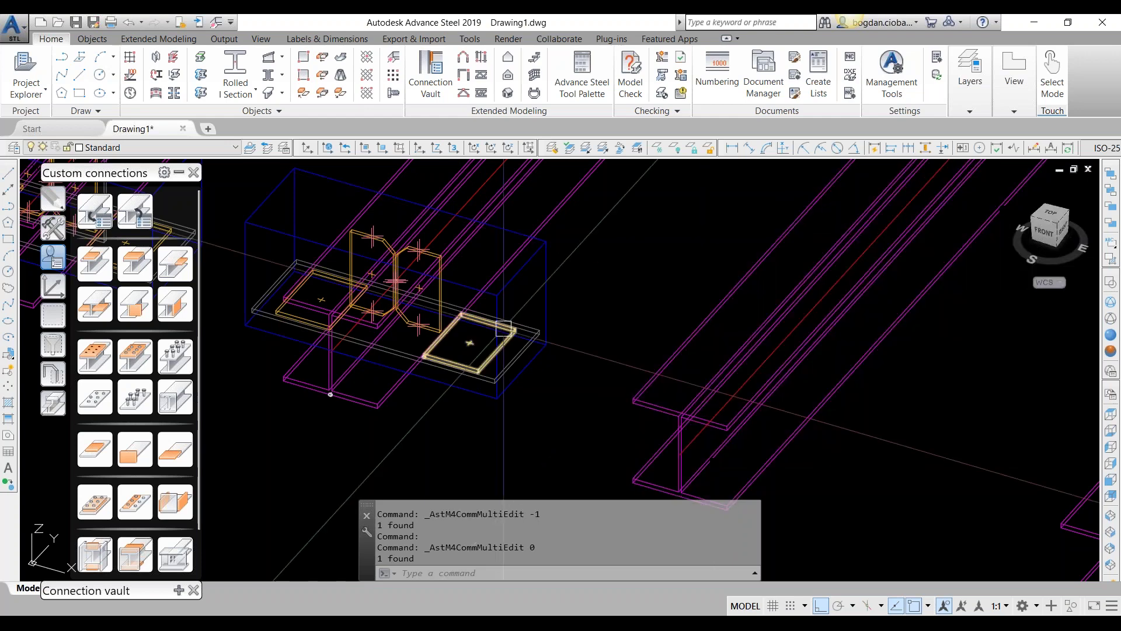
{"action": "double_click", "coordinate": [504, 328]}
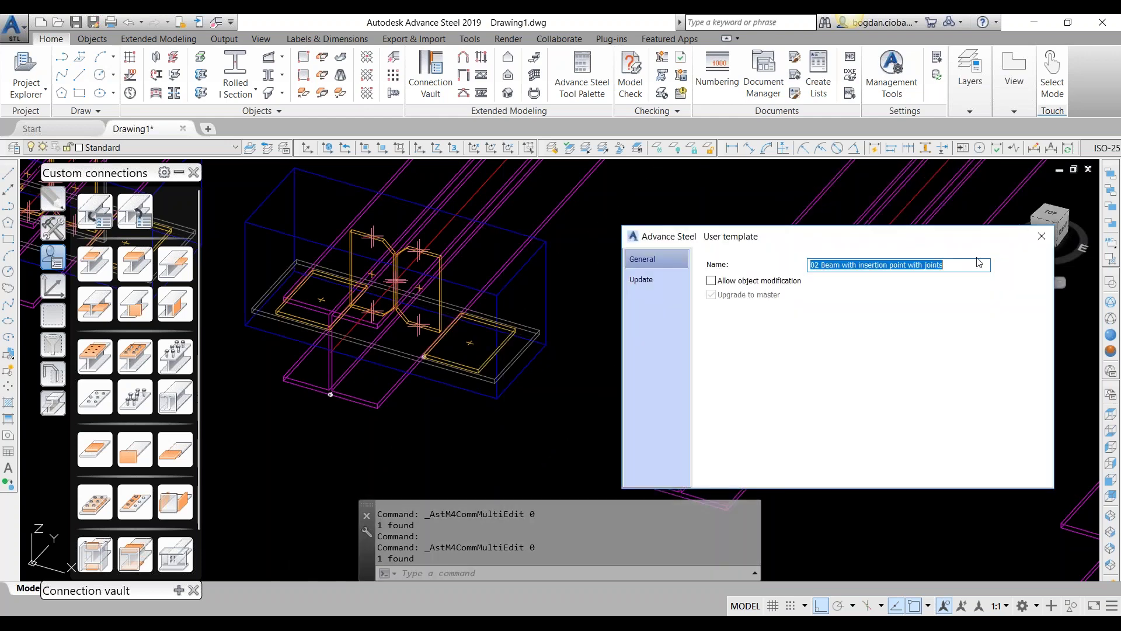
{"action": "left_click", "coordinate": [1042, 236]}
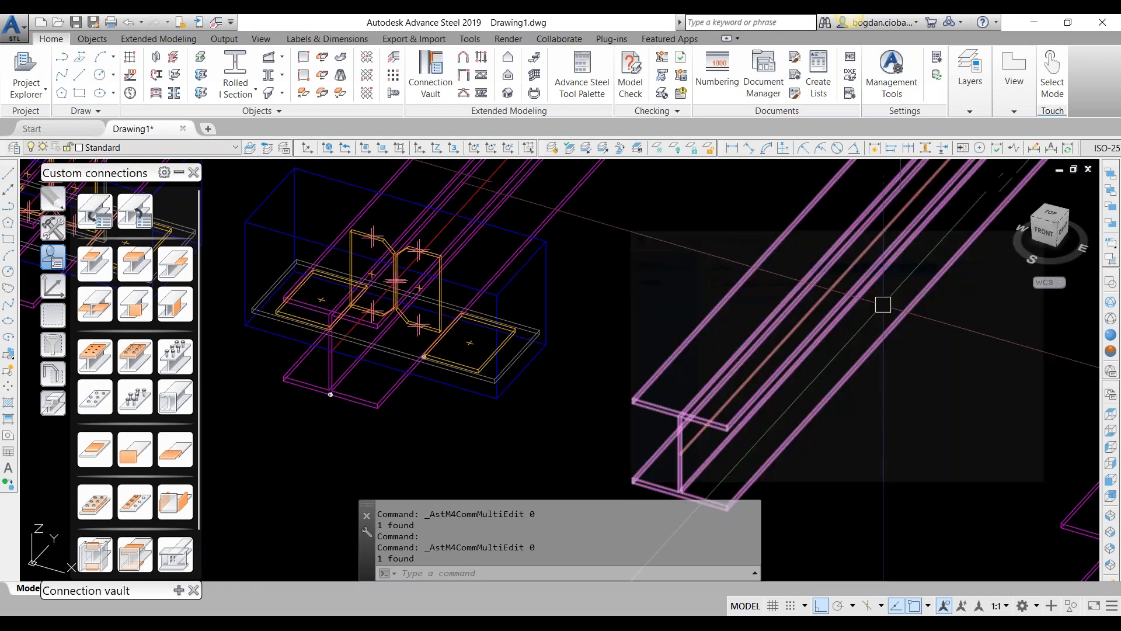
Insert template 02 Beam with insertion point with joints on the second copied beam, using the bottom flange's outer end corner as insertion point.
{"action": "scroll", "coordinate": [447, 310], "scroll_direction": "down", "scroll_amount": 2}
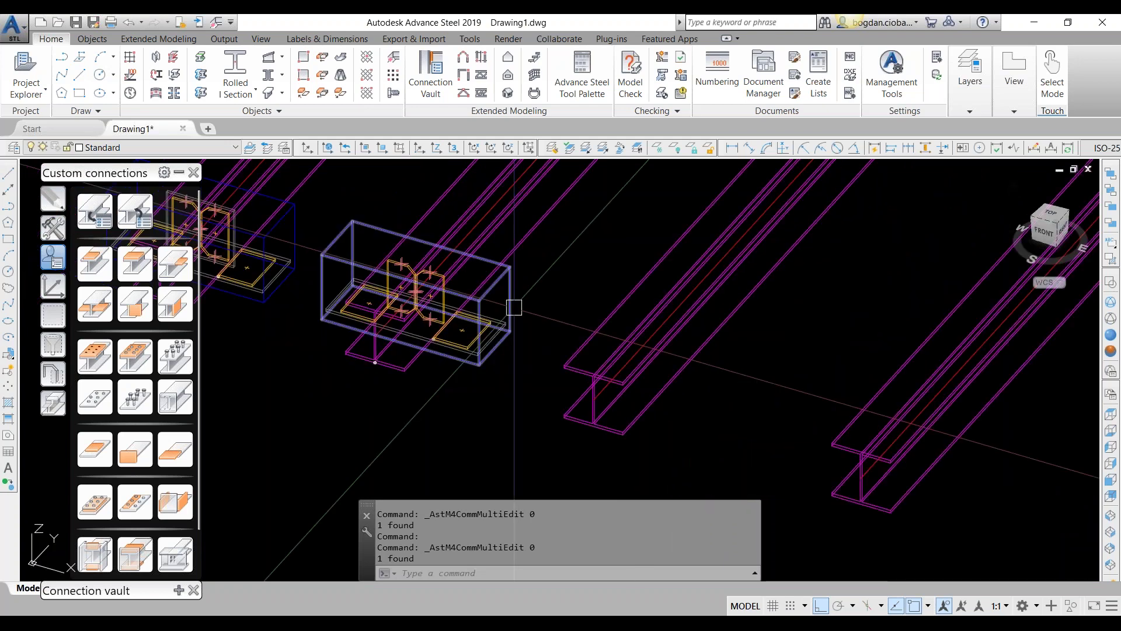
{"action": "left_click", "coordinate": [164, 269]}
{"action": "left_click", "coordinate": [662, 302]}
{"action": "left_click", "coordinate": [912, 455]}
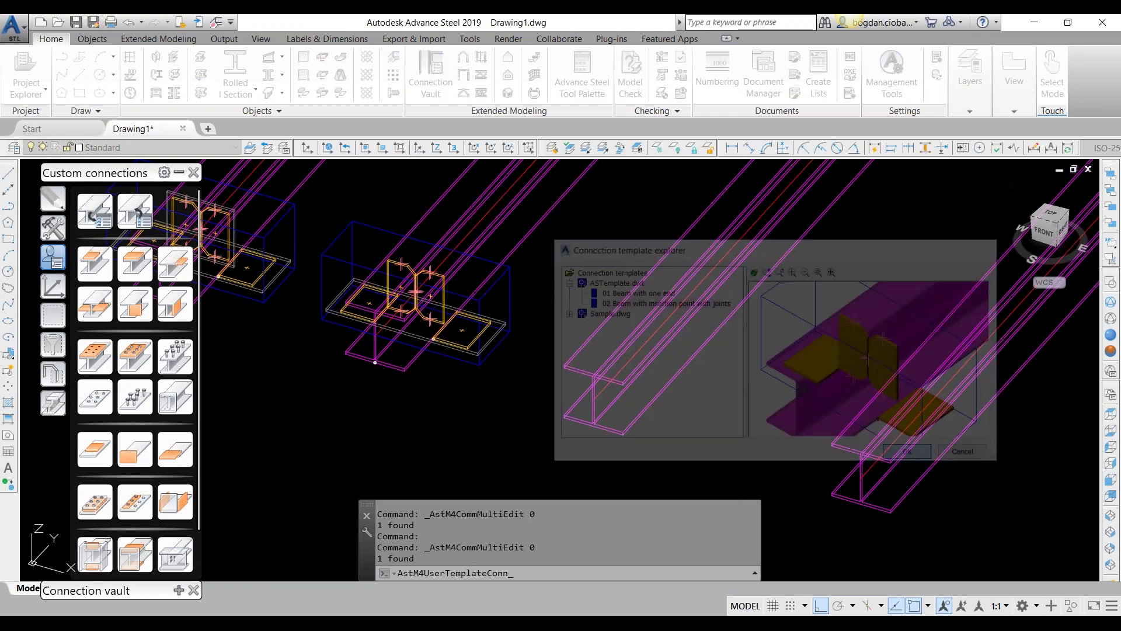
{"action": "middle_click_drag", "start_coordinate": [482, 347], "coordinate": [403, 301]}
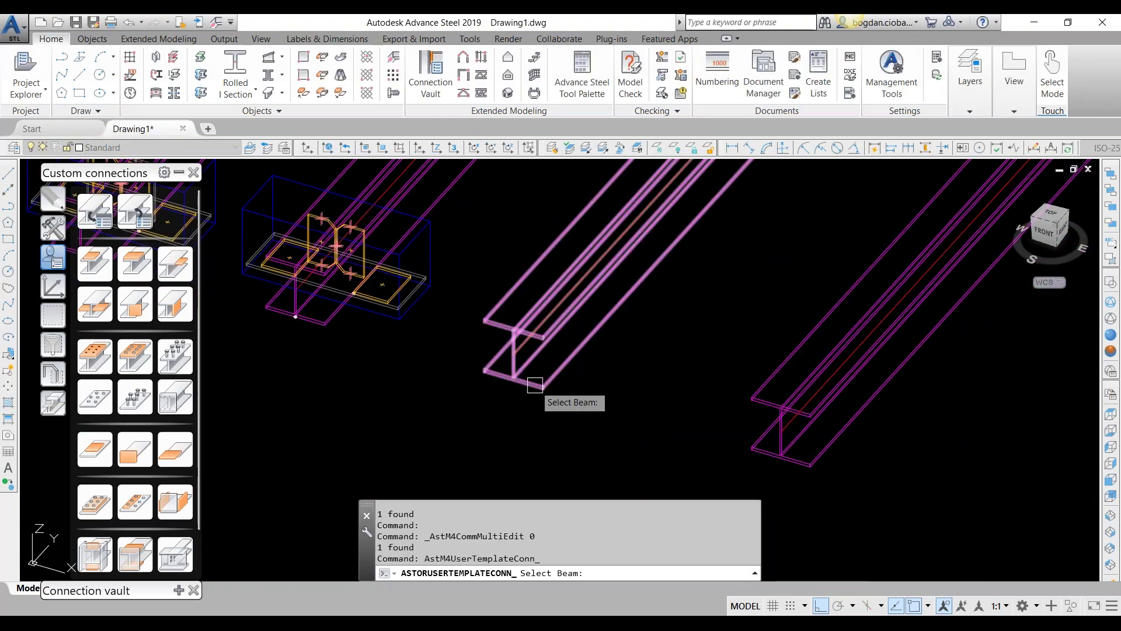
{"action": "left_click", "coordinate": [535, 385]}
{"action": "scroll", "coordinate": [464, 360], "scroll_direction": "up", "scroll_amount": 5}
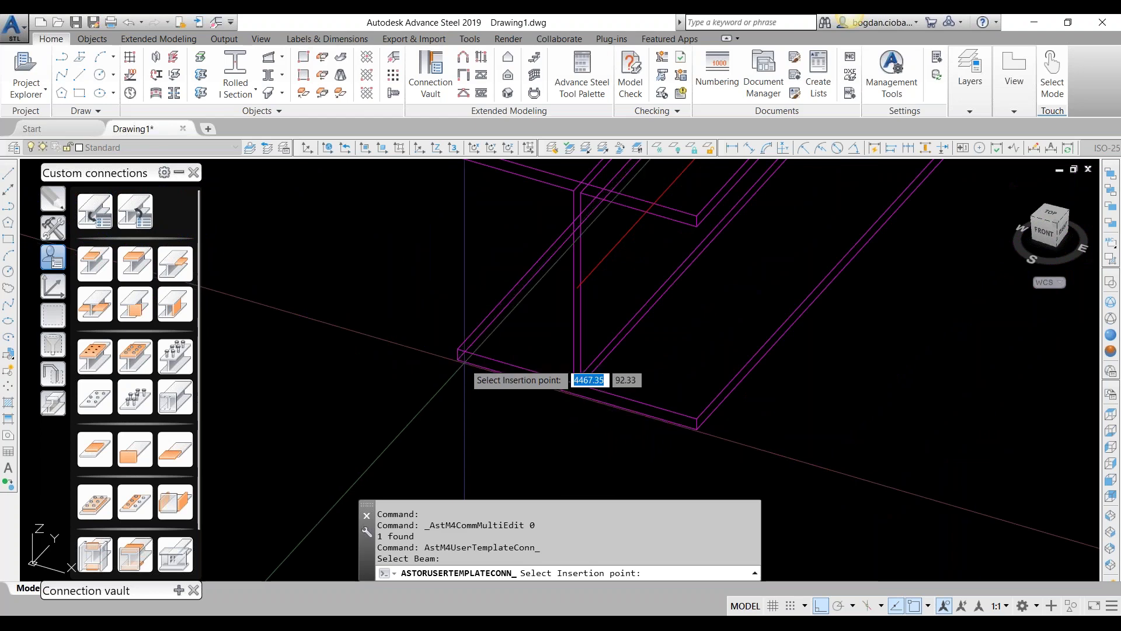
{"action": "left_click", "coordinate": [458, 359]}
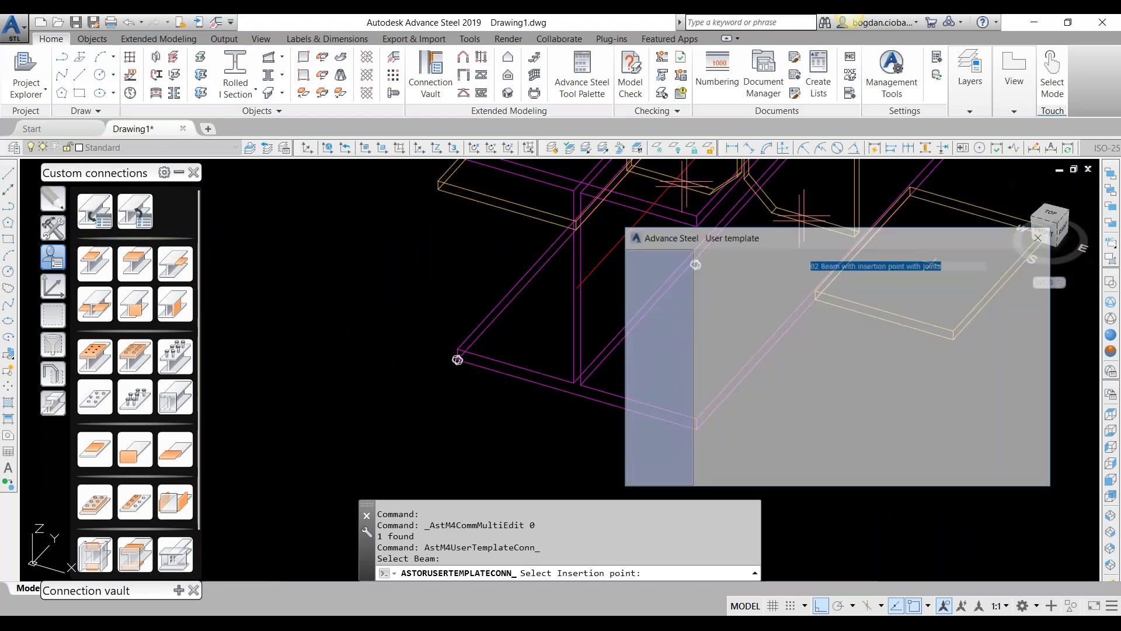
{"action": "scroll", "coordinate": [457, 359], "scroll_direction": "down", "scroll_amount": 3}
Move the second copied beam's template insertion point from the flange corner to the midpoint of the bottom flange's end edge.
{"action": "middle_click_drag", "start_coordinate": [523, 348], "coordinate": [544, 337], "text": "shift"}
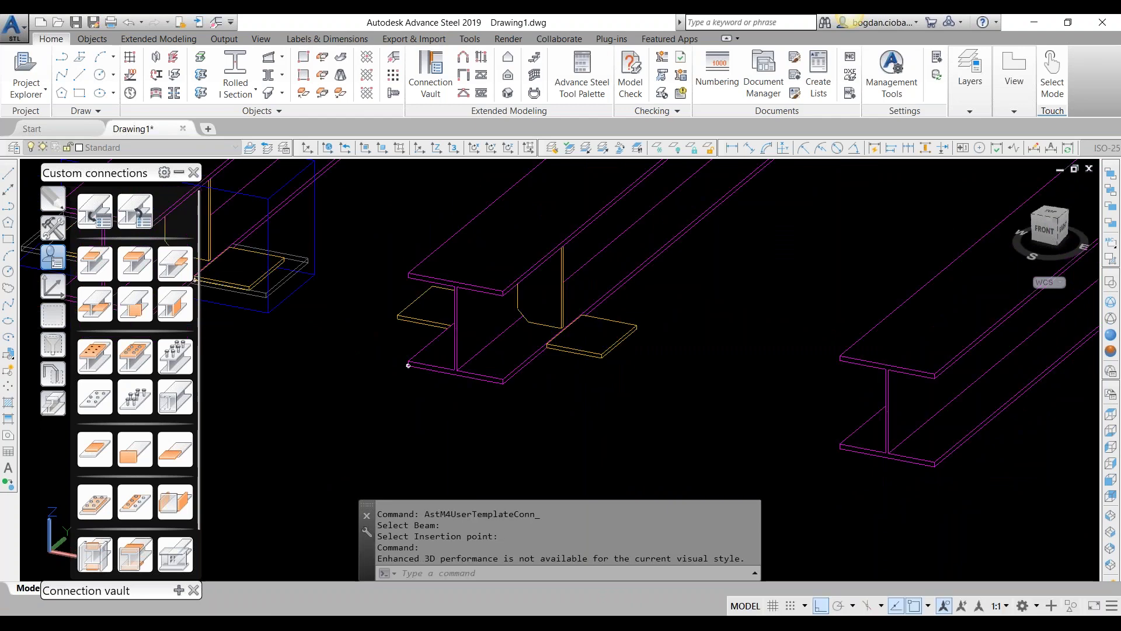
{"action": "scroll", "coordinate": [519, 369], "scroll_direction": "up", "scroll_amount": 3}
{"action": "middle_click_drag", "start_coordinate": [508, 375], "coordinate": [618, 388], "text": "shift"}
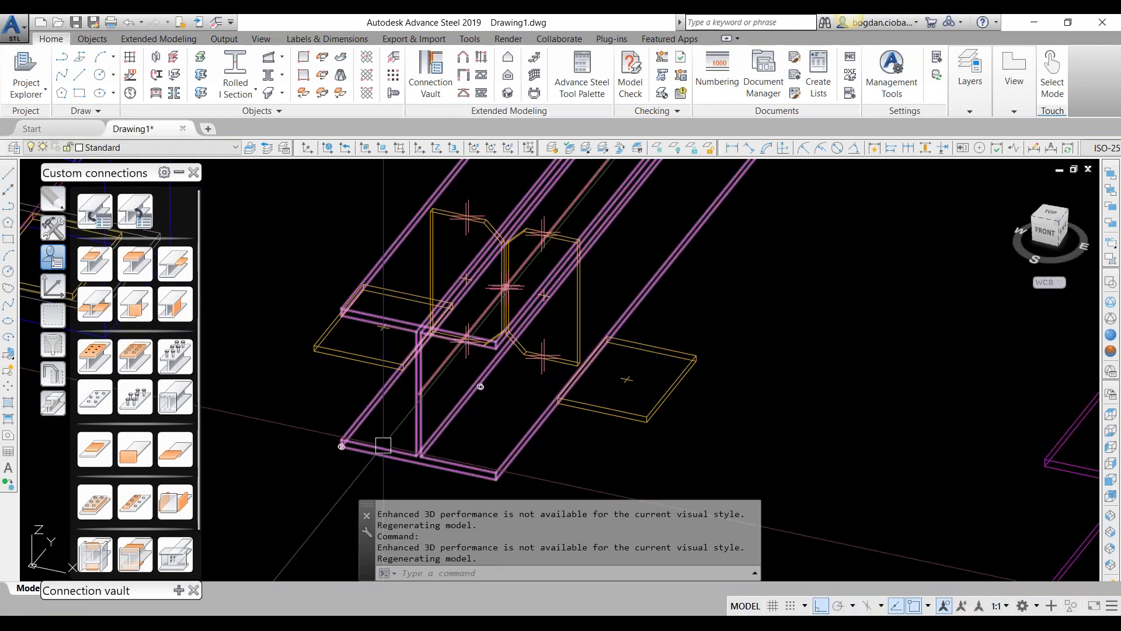
{"action": "scroll", "coordinate": [366, 471], "scroll_direction": "up", "scroll_amount": 4}
{"action": "left_click", "coordinate": [303, 407]}
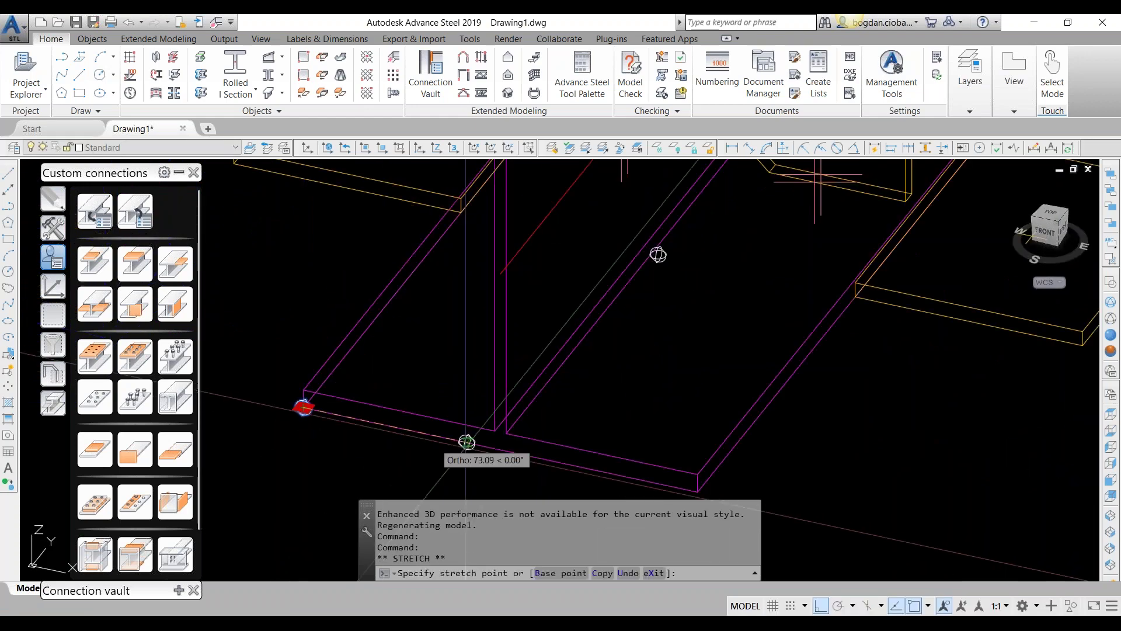
{"action": "left_click", "coordinate": [501, 449]}
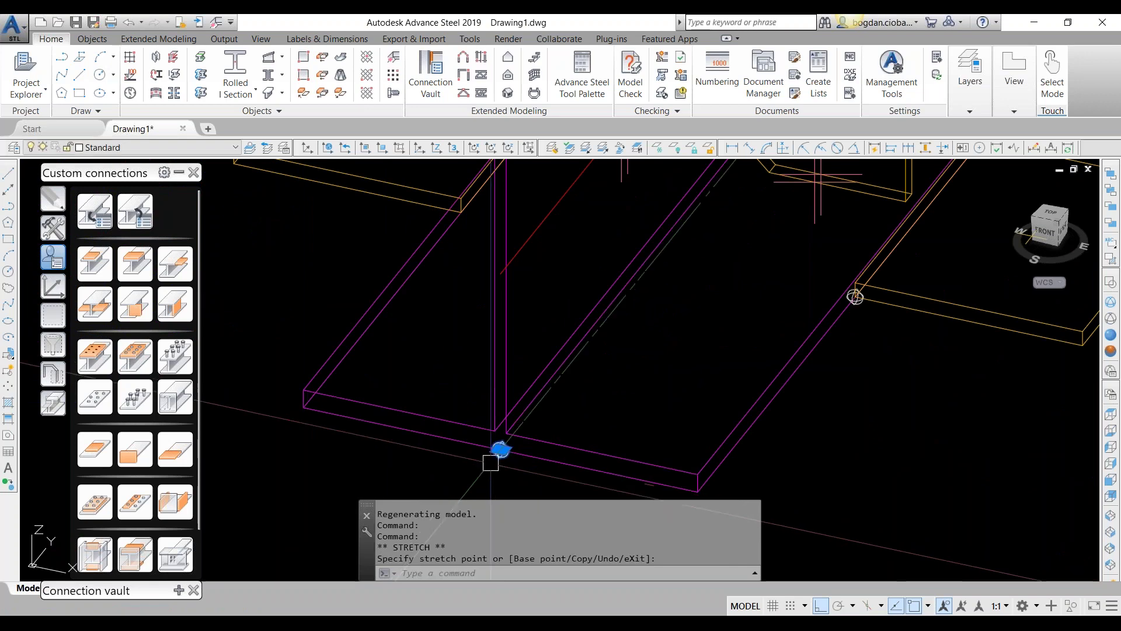
{"action": "scroll", "coordinate": [491, 463], "scroll_direction": "down", "scroll_amount": 3}
{"action": "key", "text": "Escape"}
{"action": "middle_click_drag", "start_coordinate": [629, 439], "coordinate": [565, 378], "text": "shift"}
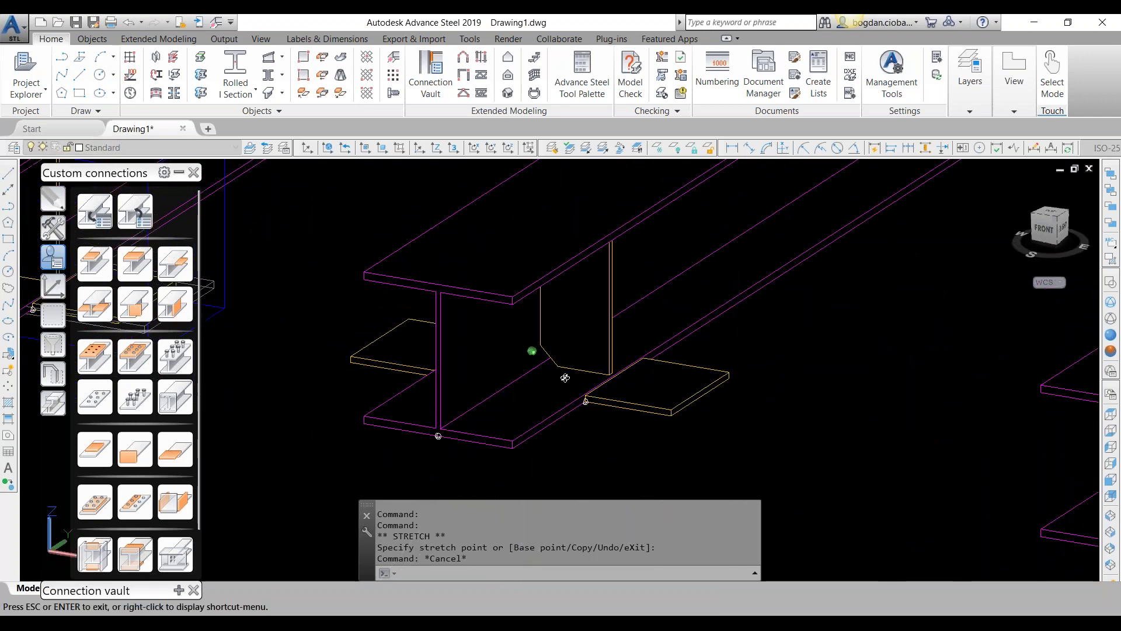
{"action": "scroll", "coordinate": [565, 380], "scroll_direction": "down", "scroll_amount": 5}
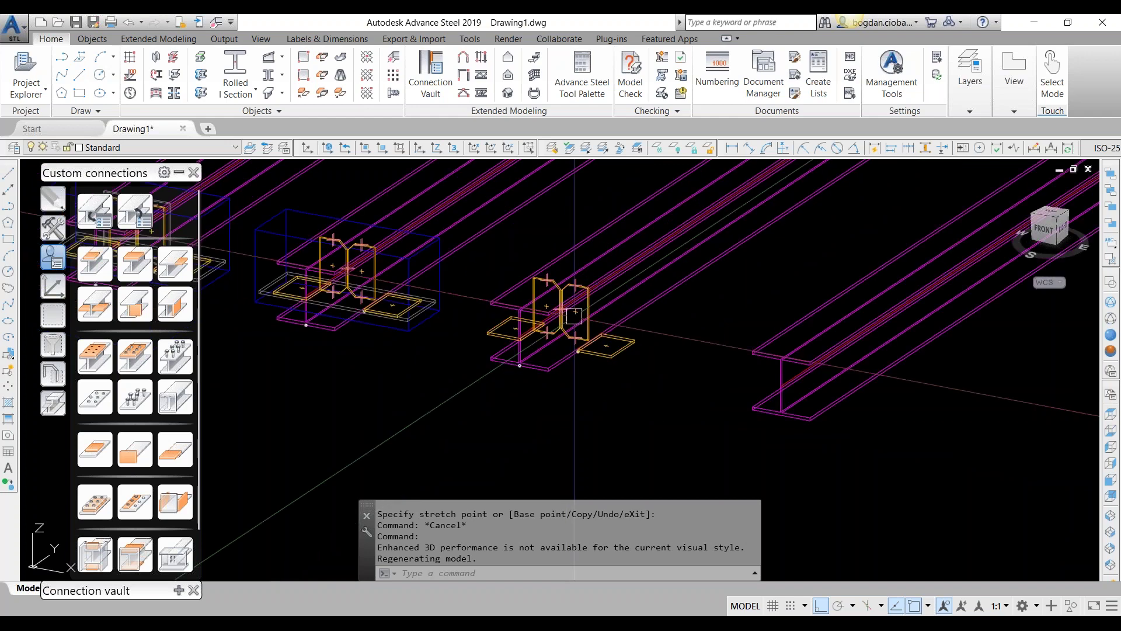
Draw a line along the second copied beam's bottom flange edge, from the beam's end corner to the flange plate's inner corner.
{"action": "scroll", "coordinate": [574, 316], "scroll_direction": "up", "scroll_amount": 6}
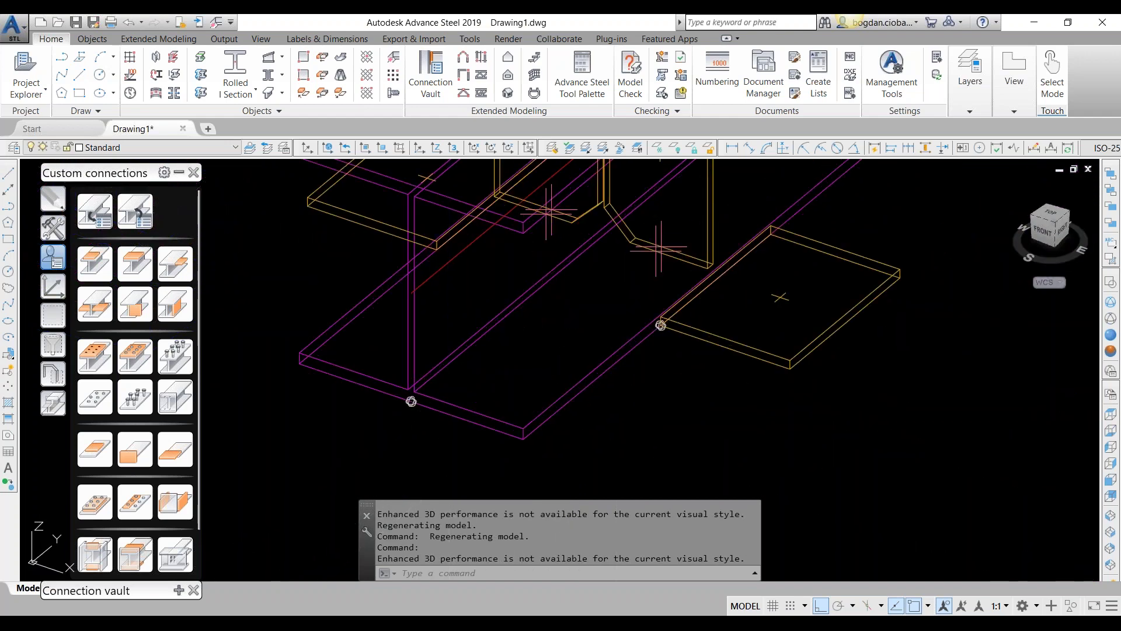
{"action": "type", "text": "L"}
{"action": "key", "text": "Return"}
{"action": "left_click", "coordinate": [660, 325]}
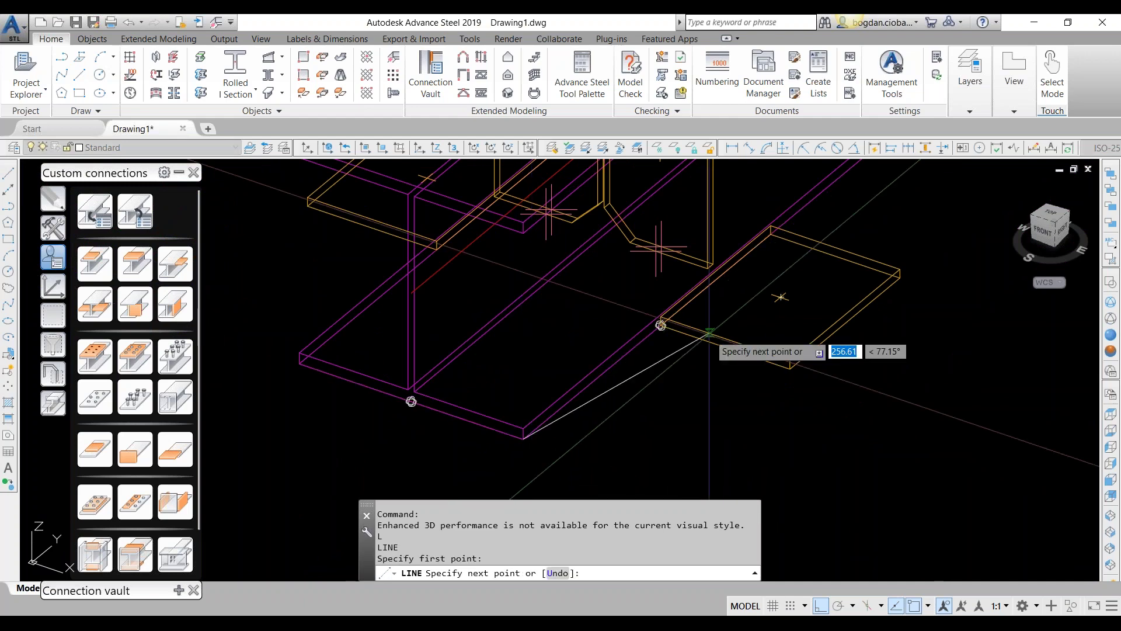
{"action": "scroll", "coordinate": [639, 281], "scroll_direction": "up", "scroll_amount": 3}
{"action": "left_click", "coordinate": [631, 286]}
{"action": "key", "text": "Escape"}
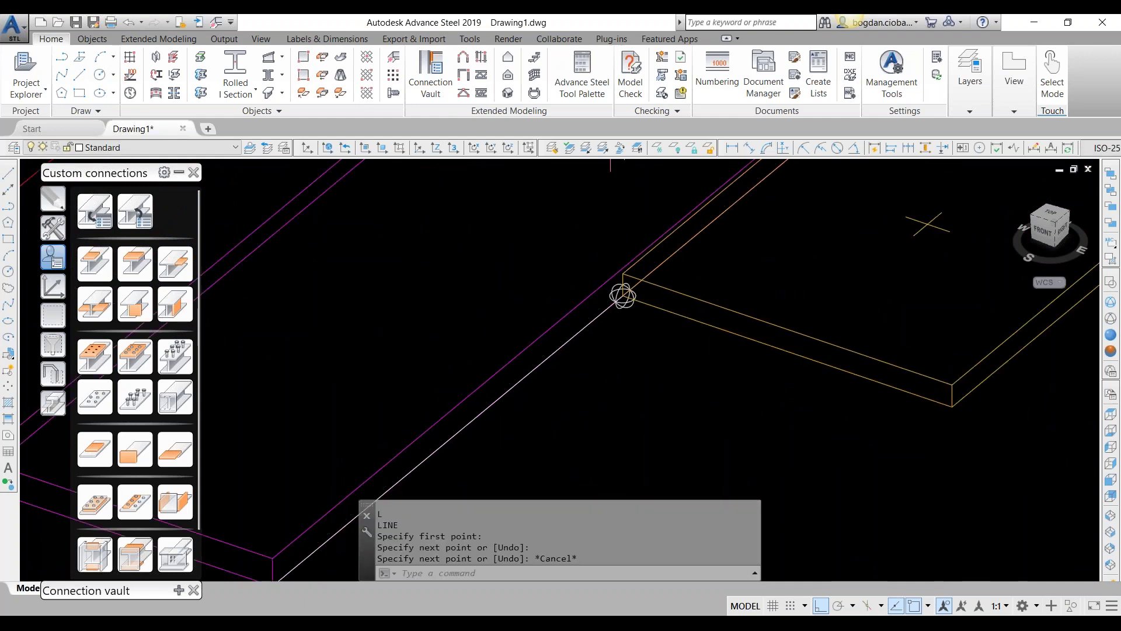
Erase the line drawn along the second copied beam's bottom flange edge.
{"action": "scroll", "coordinate": [597, 312], "scroll_direction": "down", "scroll_amount": 4}
{"action": "left_click", "coordinate": [540, 361]}
{"action": "middle_click_drag", "start_coordinate": [558, 295], "coordinate": [510, 348]}
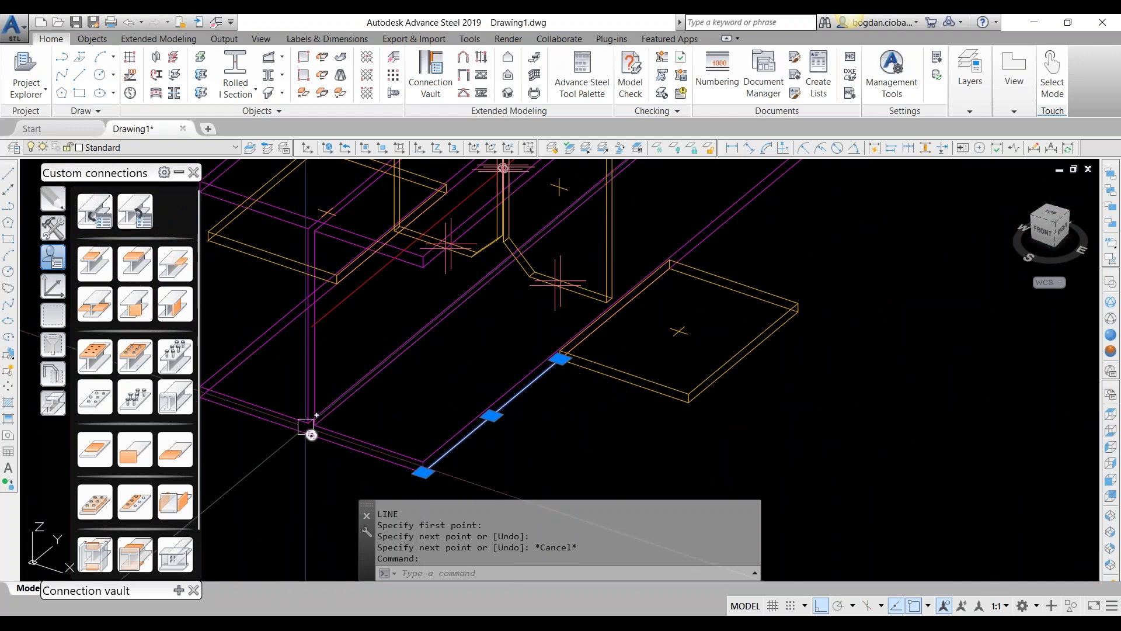
{"action": "key", "text": "Escape"}
{"action": "left_click", "coordinate": [491, 416]}
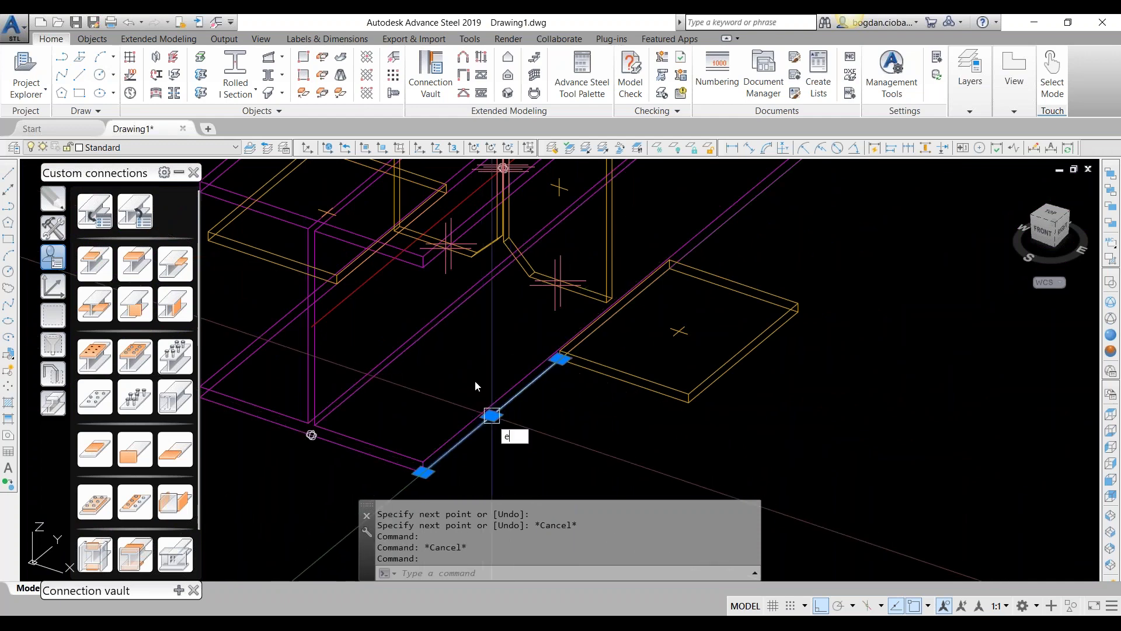
{"action": "type", "text": "E"}
{"action": "key", "text": "Return"}
Change the third copied beam's section to HEA200 and close its properties.
{"action": "scroll", "coordinate": [475, 380], "scroll_direction": "down", "scroll_amount": 4}
{"action": "double_click", "coordinate": [660, 306]}
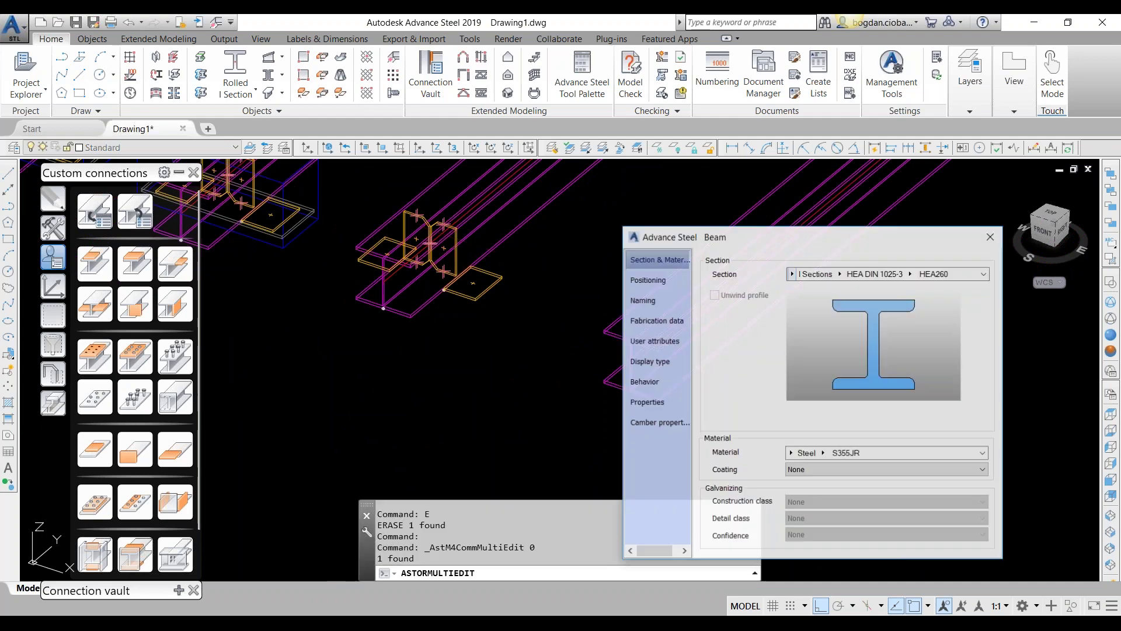
{"action": "left_click", "coordinate": [984, 274]}
{"action": "left_click", "coordinate": [890, 348]}
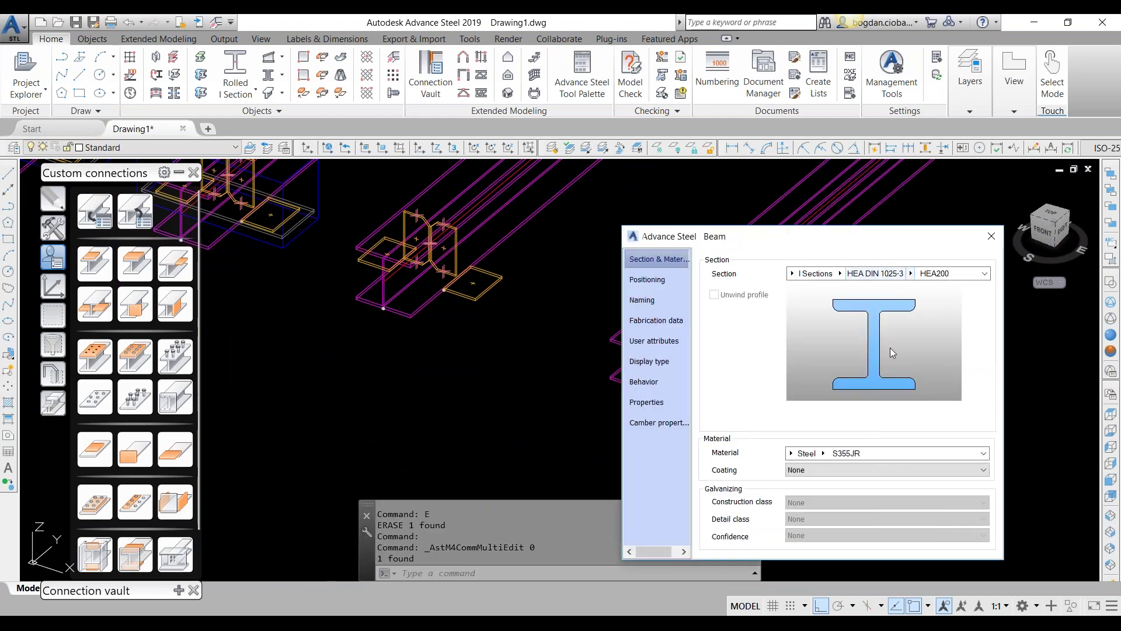
{"action": "key", "text": "Escape"}
Move the HEA200 beam closer to the neighbouring beam with the template joints.
{"action": "middle_click_drag", "start_coordinate": [781, 335], "coordinate": [696, 317]}
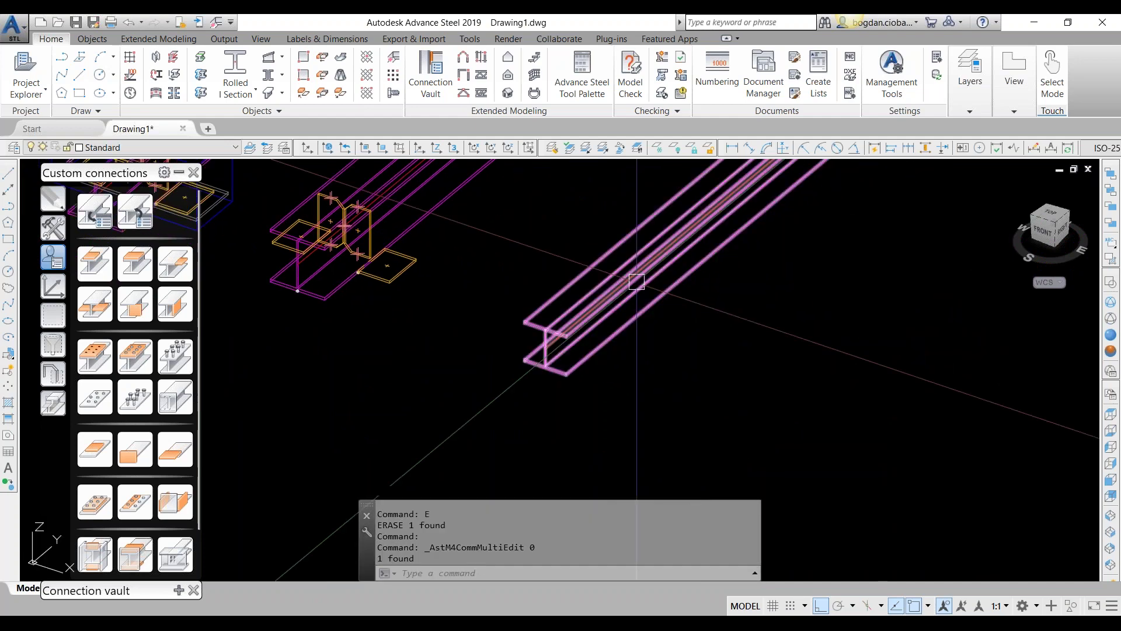
{"action": "left_click", "coordinate": [636, 282]}
{"action": "type", "text": "m"}
{"action": "key", "text": "space"}
{"action": "left_click", "coordinate": [849, 403]}
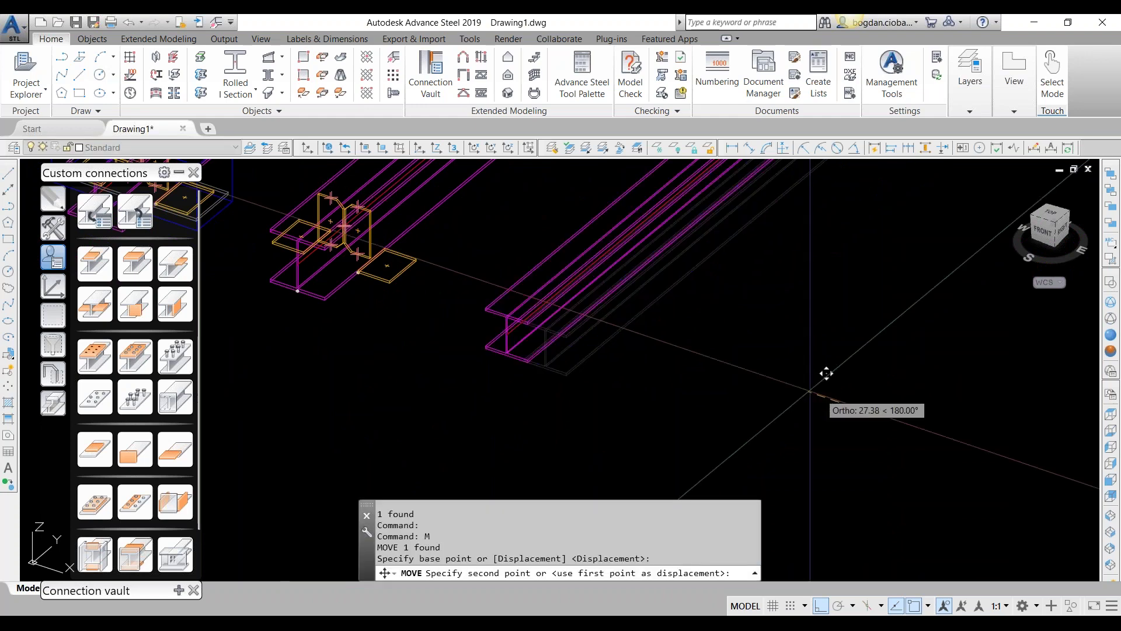
{"action": "key", "text": "Escape"}
Insert template 02 Beam with insertion point with joints on the HEA200 beam, using the midpoint of the bottom flange's end edge as insertion point.
{"action": "middle_click_drag", "start_coordinate": [477, 268], "coordinate": [535, 330]}
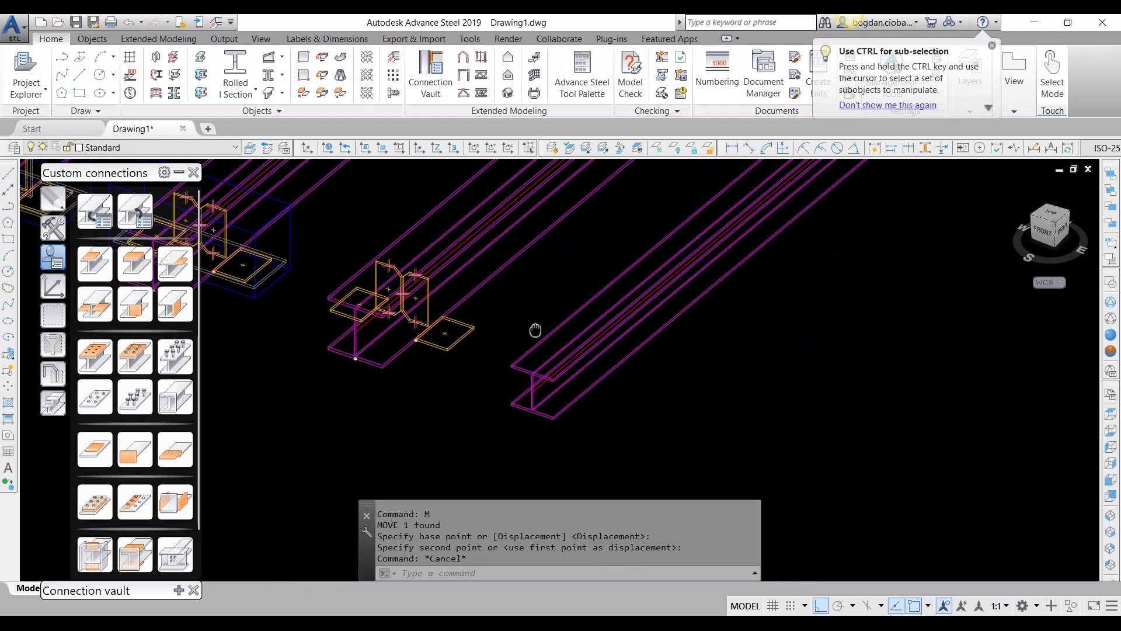
{"action": "left_click", "coordinate": [144, 222]}
{"action": "key", "text": "Return"}
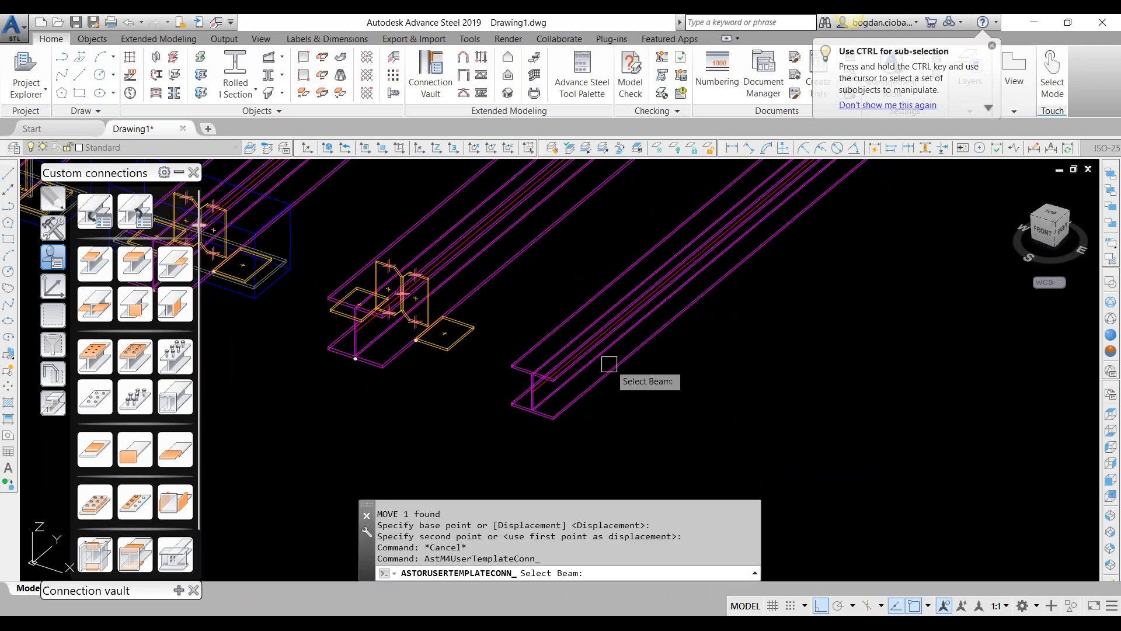
{"action": "left_click", "coordinate": [518, 363]}
{"action": "scroll", "coordinate": [524, 422], "scroll_direction": "up", "scroll_amount": 6}
{"action": "left_click", "coordinate": [559, 378]}
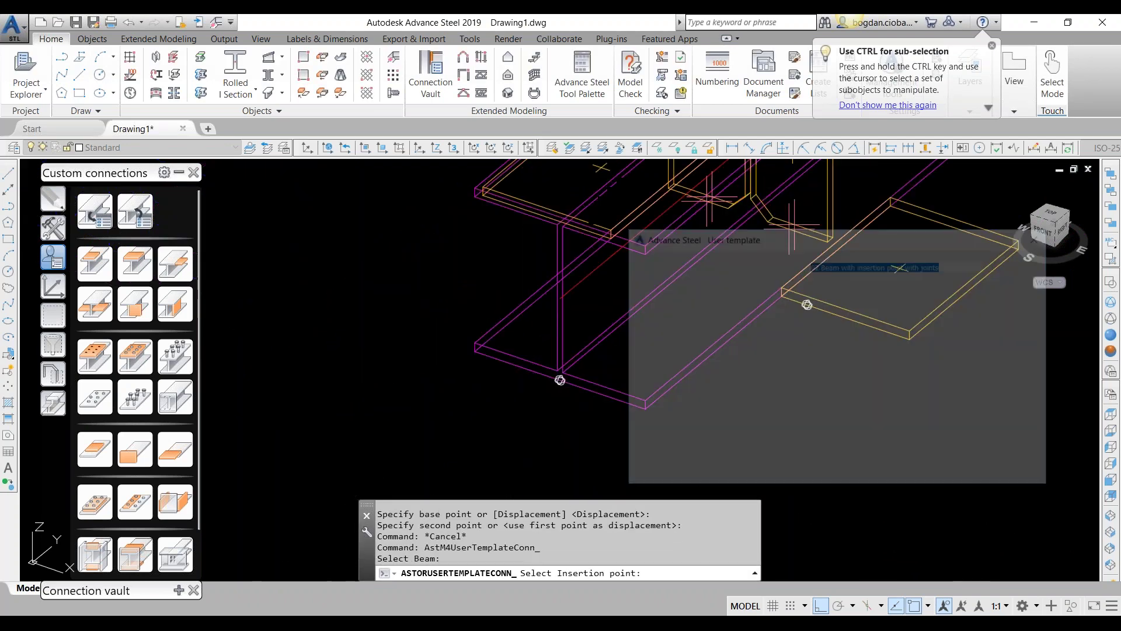
Examine how the flange plates and stiffeners fit the HEA200 beam and compare them with the joints on the other beams.
{"action": "scroll", "coordinate": [547, 343], "scroll_direction": "down", "scroll_amount": 5}
{"action": "middle_click_drag", "start_coordinate": [697, 319], "coordinate": [695, 258], "text": "shift"}
{"action": "scroll", "coordinate": [703, 248], "scroll_direction": "up", "scroll_amount": 3}
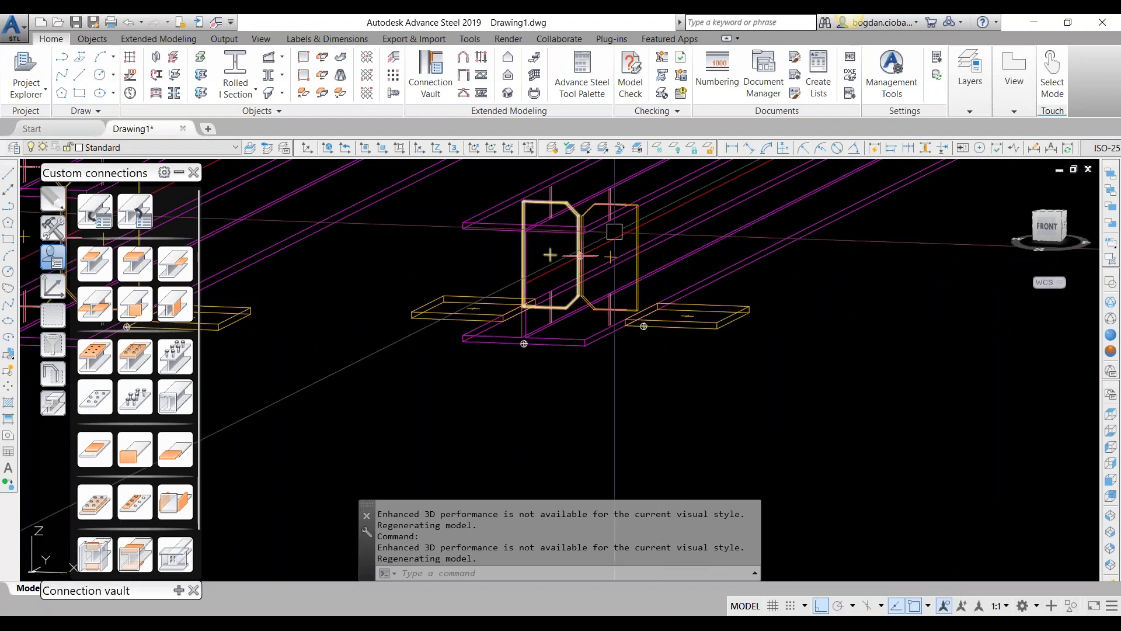
{"action": "middle_click_drag", "start_coordinate": [615, 231], "coordinate": [712, 338], "text": "shift"}
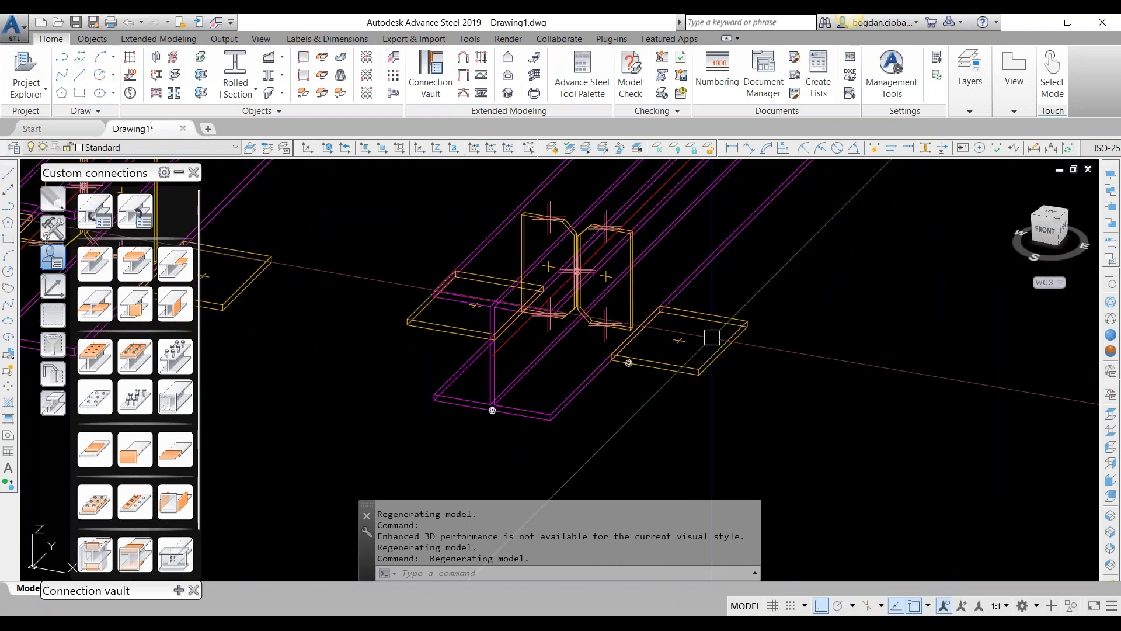
{"action": "scroll", "coordinate": [529, 292], "scroll_direction": "down", "scroll_amount": 2}
{"action": "middle_click_drag", "start_coordinate": [534, 294], "coordinate": [482, 328], "text": "shift"}
{"action": "middle_click_drag", "start_coordinate": [605, 316], "coordinate": [580, 362], "text": "shift"}
{"action": "scroll", "coordinate": [580, 363], "scroll_direction": "down", "scroll_amount": 4}
{"action": "middle_click_drag", "start_coordinate": [453, 251], "coordinate": [529, 401]}
{"action": "scroll", "coordinate": [379, 268], "scroll_direction": "down", "scroll_amount": 4}
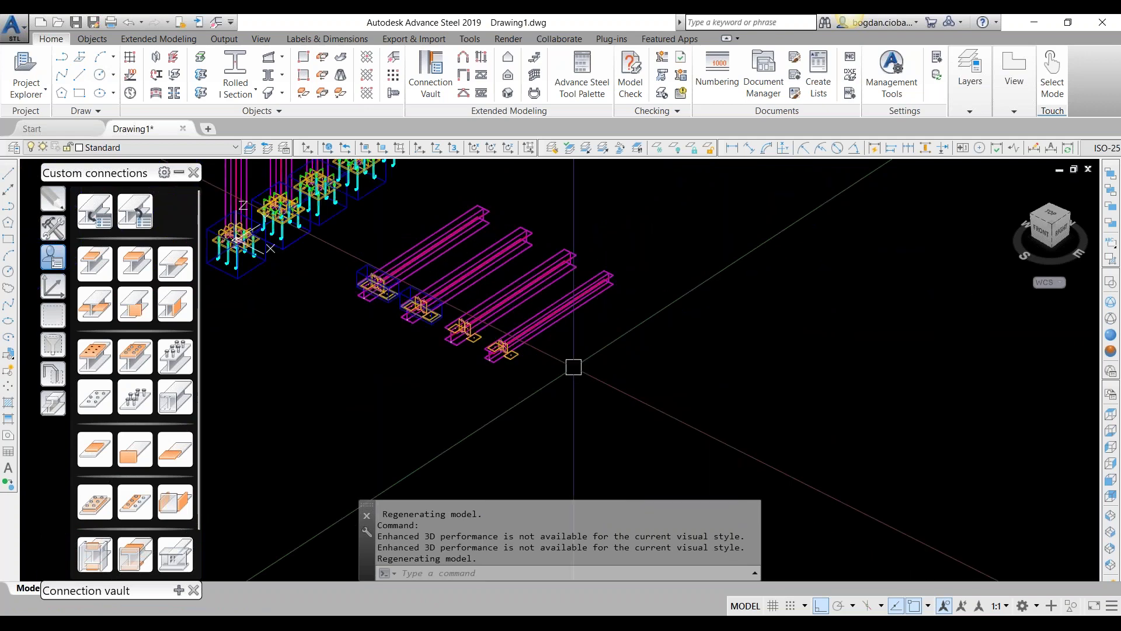
{"action": "scroll", "coordinate": [537, 350], "scroll_direction": "up", "scroll_amount": 2}
{"action": "mouse_move", "coordinate": [376, 262]}
{"action": "middle_mouse_down", "text": "shift"}
{"action": "mouse_move", "coordinate": [425, 250]}
{"action": "mouse_move", "coordinate": [389, 247]}
{"action": "middle_mouse_up", "text": "shift"}
{"action": "scroll", "coordinate": [389, 247], "scroll_direction": "up", "scroll_amount": 4}
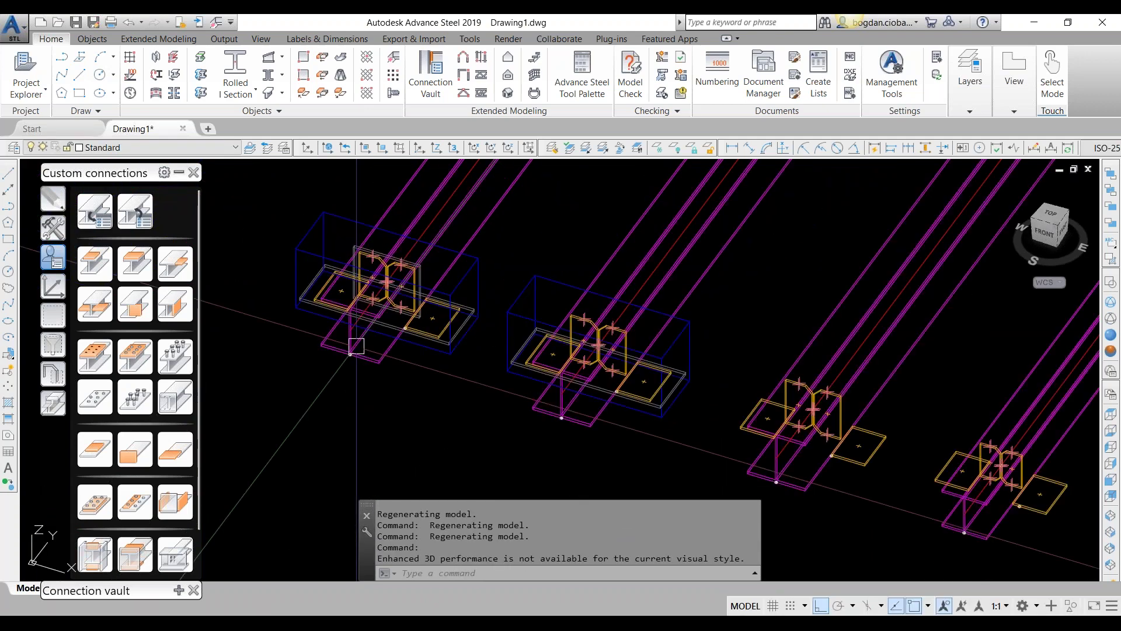
{"action": "middle_click_drag", "start_coordinate": [356, 346], "coordinate": [457, 338], "text": "shift"}
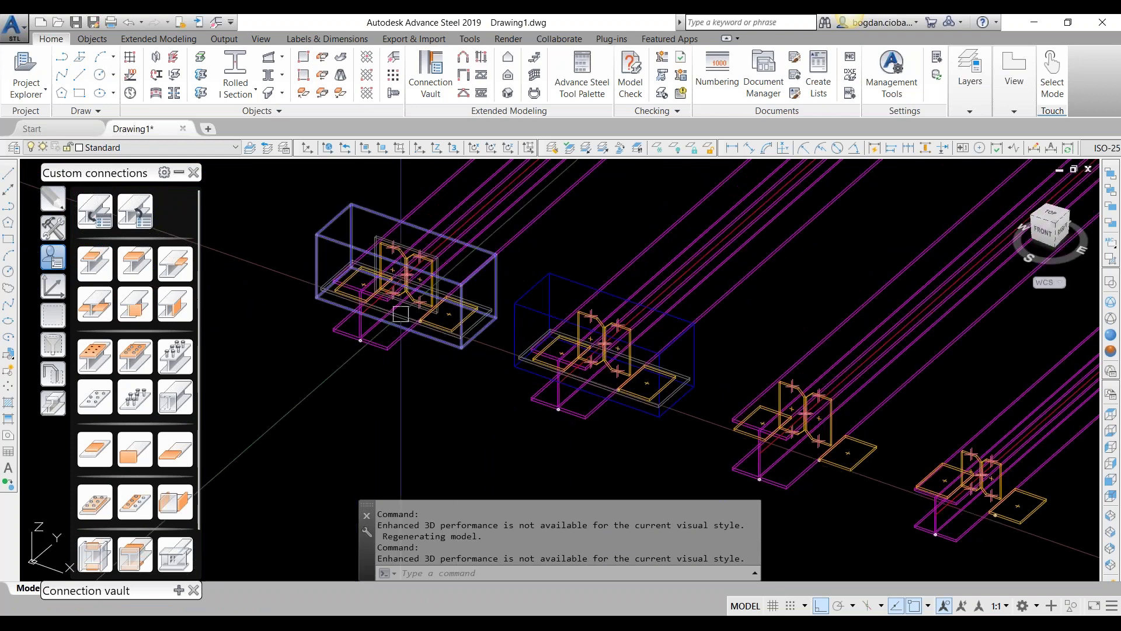
Copy the first beam with its template, plates and stiffeners to the free end of the beam row.
{"action": "left_click", "coordinate": [503, 405]}
{"action": "left_click", "coordinate": [290, 230]}
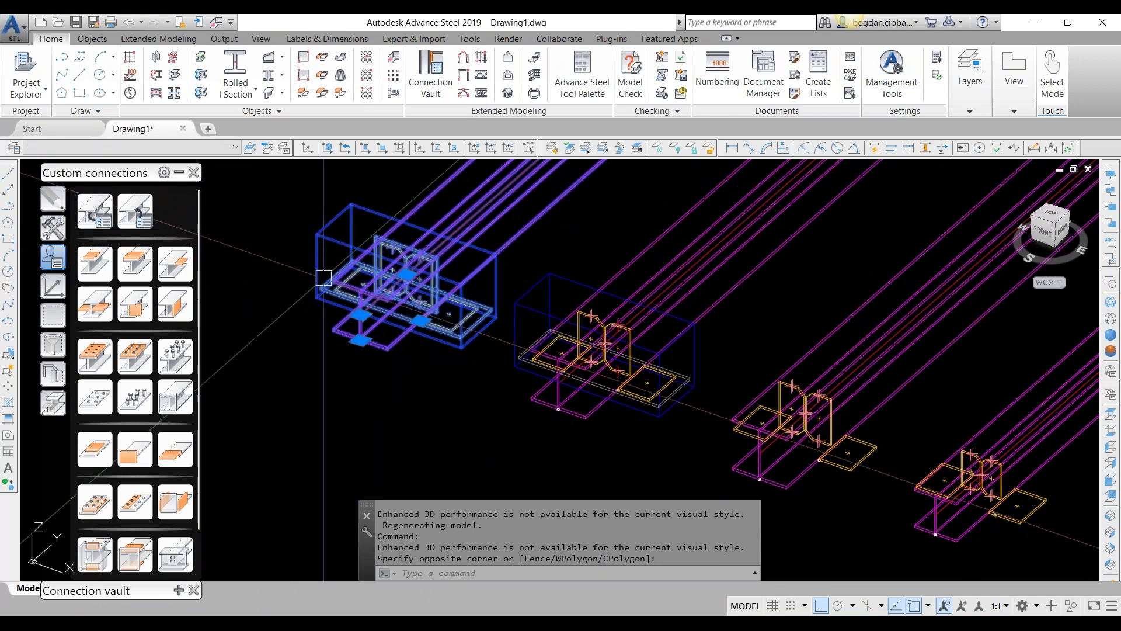
{"action": "type", "text": "co"}
{"action": "key", "text": "Return"}
{"action": "scroll", "coordinate": [231, 291], "scroll_direction": "down", "scroll_amount": 4}
{"action": "left_click", "coordinate": [232, 292]}
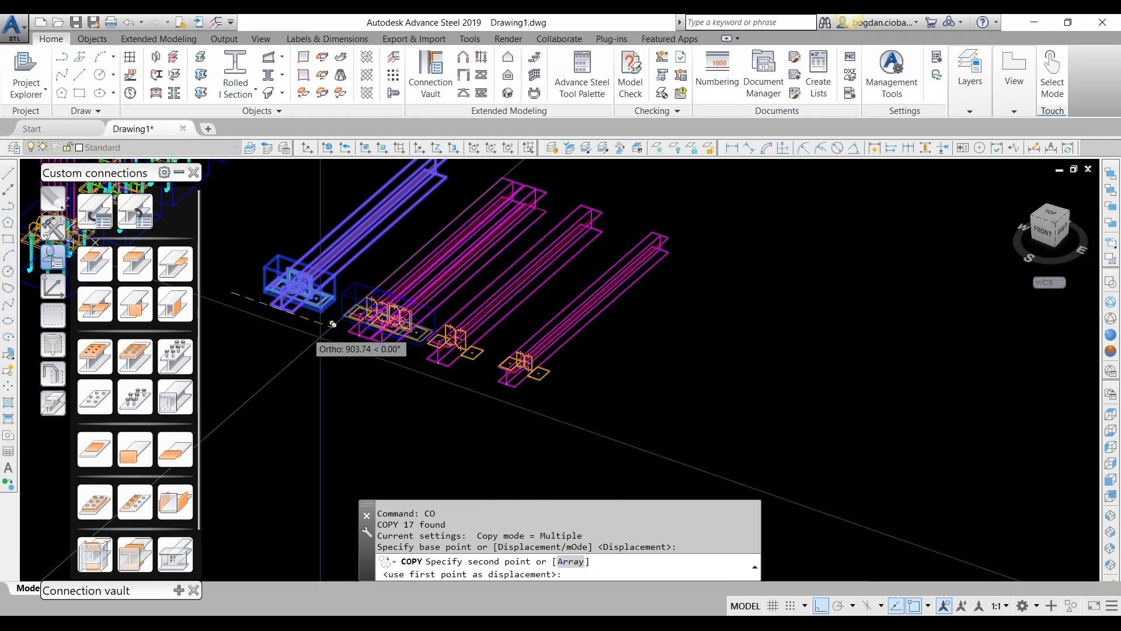
{"action": "key", "text": "Escape"}
Erase the user template box and the joint box on the new beam copy, keeping its plates and stiffeners.
{"action": "scroll", "coordinate": [704, 452], "scroll_direction": "up", "scroll_amount": 3}
{"action": "left_click", "coordinate": [667, 331]}
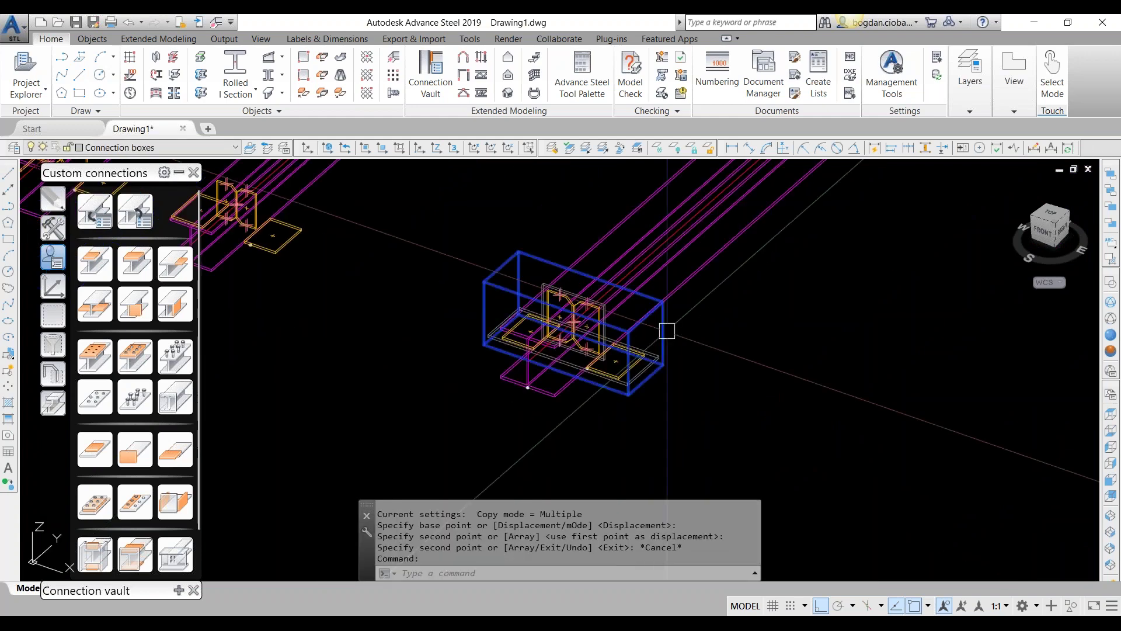
{"action": "type", "text": "e"}
{"action": "key", "text": "Return"}
{"action": "scroll", "coordinate": [677, 362], "scroll_direction": "up", "scroll_amount": 4}
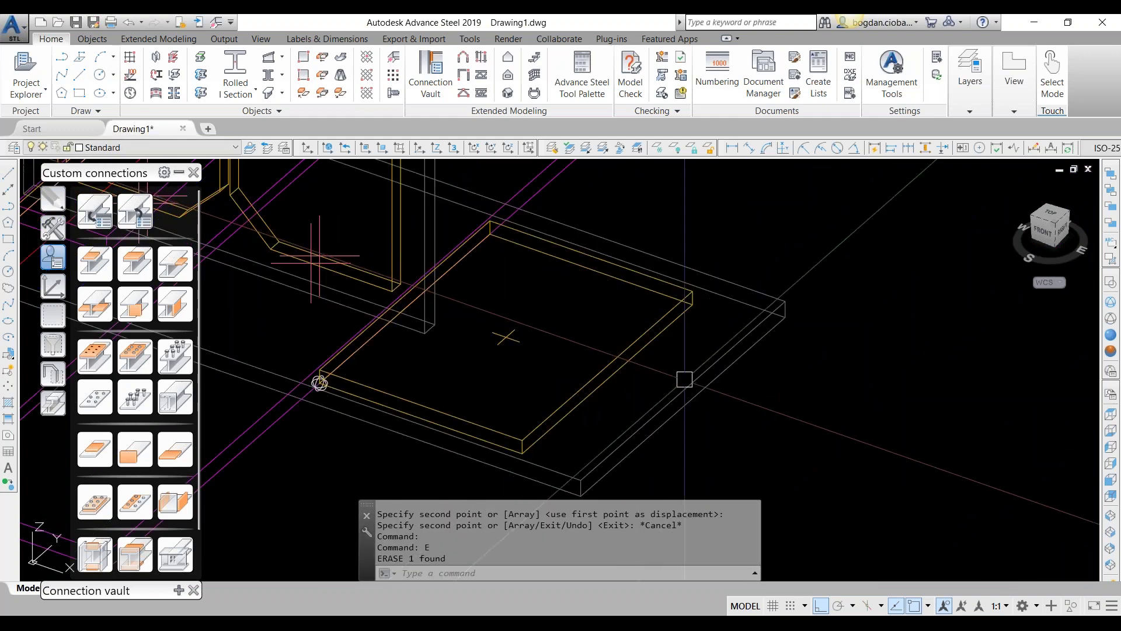
{"action": "scroll", "coordinate": [685, 379], "scroll_direction": "down", "scroll_amount": 4}
{"action": "left_click", "coordinate": [682, 380]}
{"action": "type", "text": "e"}
{"action": "key", "text": "Return"}
{"action": "scroll", "coordinate": [683, 380], "scroll_direction": "up", "scroll_amount": 4}
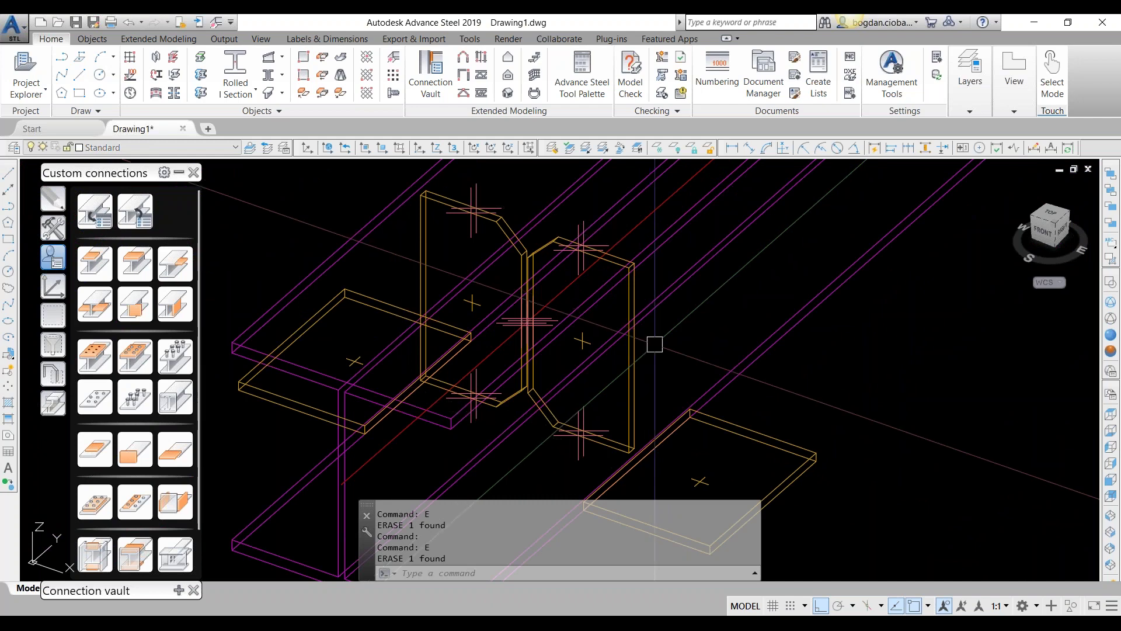
Start a user template of type 1 beam and point, using the new beam copy and its bottom flange's end edge midpoint as inputs.
{"action": "scroll", "coordinate": [655, 344], "scroll_direction": "down", "scroll_amount": 4}
{"action": "left_click", "coordinate": [95, 212]}
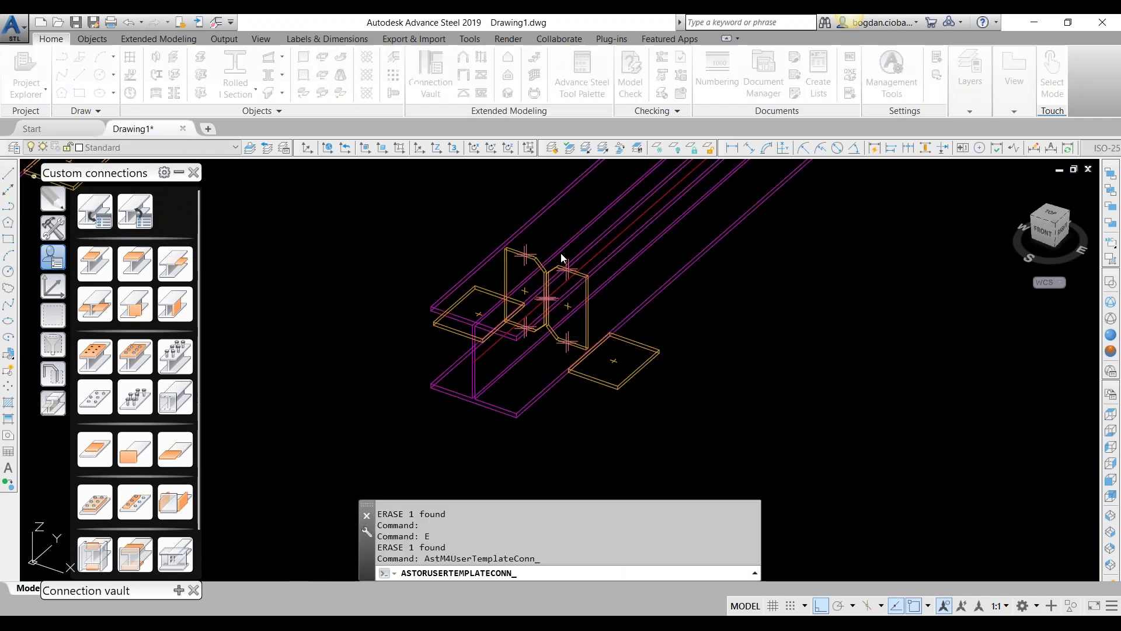
{"action": "left_click", "coordinate": [628, 271]}
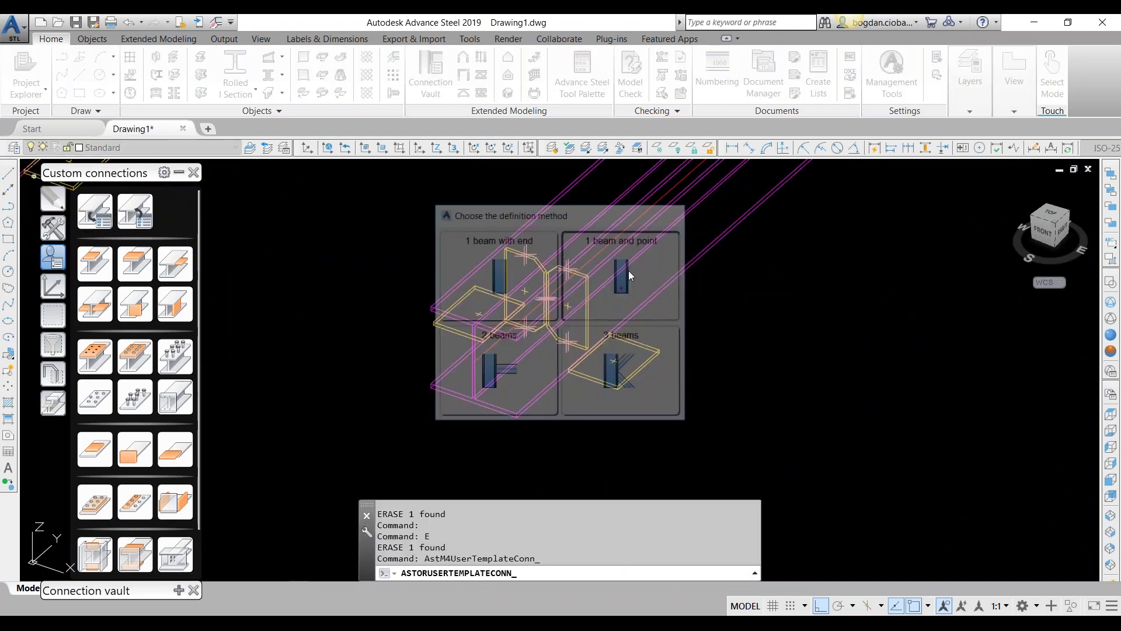
{"action": "left_click", "coordinate": [453, 215]}
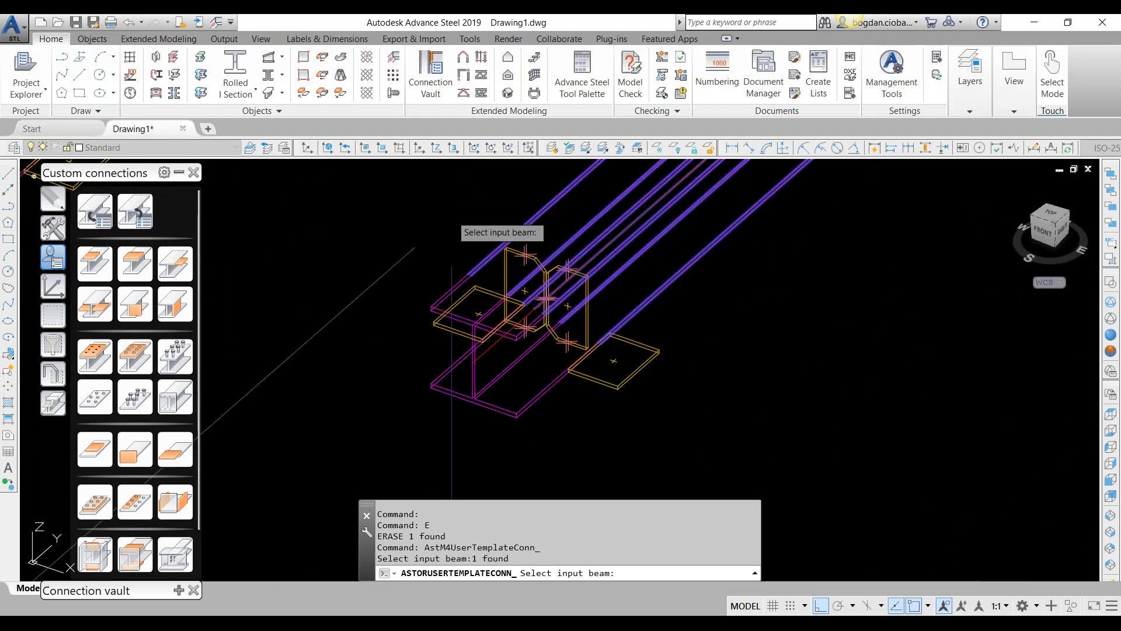
{"action": "key", "text": "Return"}
{"action": "scroll", "coordinate": [471, 428], "scroll_direction": "up", "scroll_amount": 4}
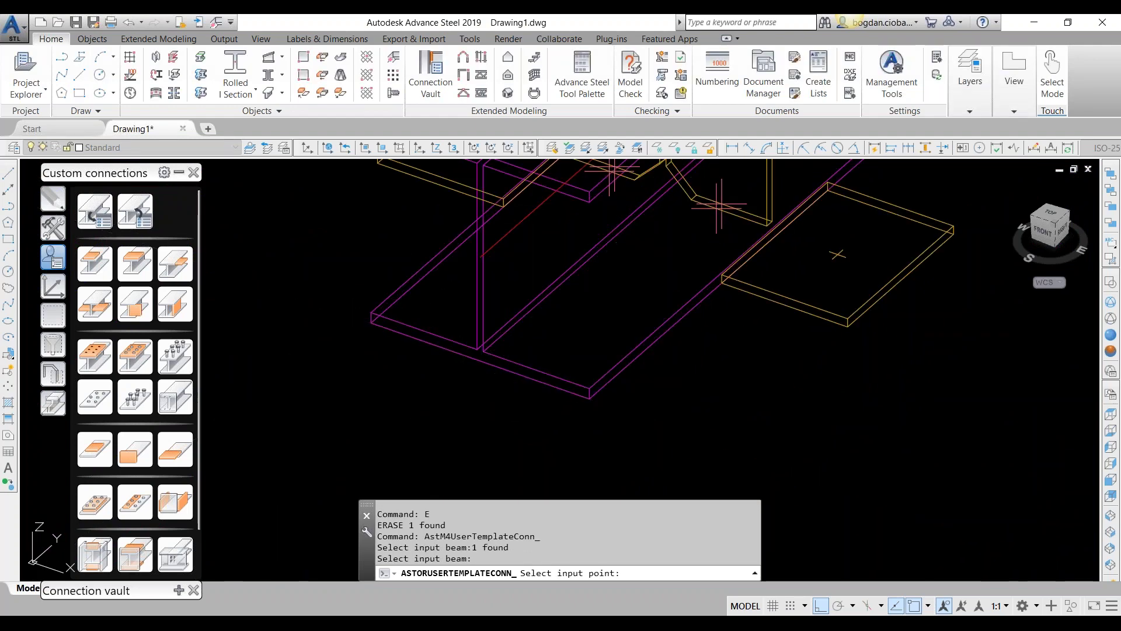
{"action": "left_click", "coordinate": [480, 361]}
Name the user template 03 Beam with insertion point no joints.
{"action": "type", "text": "03 Beam"}
{"action": "type", "text": " with"}
{"action": "key", "text": "BackSpace"}
{"action": "type", "text": "th insert"}
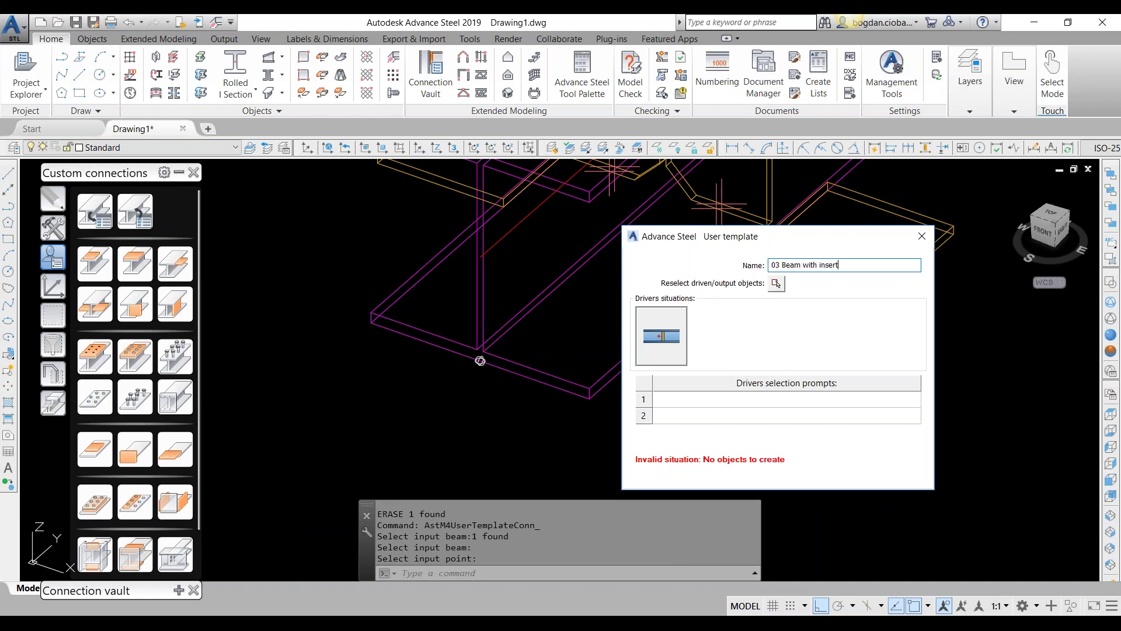
{"action": "type", "text": "ion point no joints"}
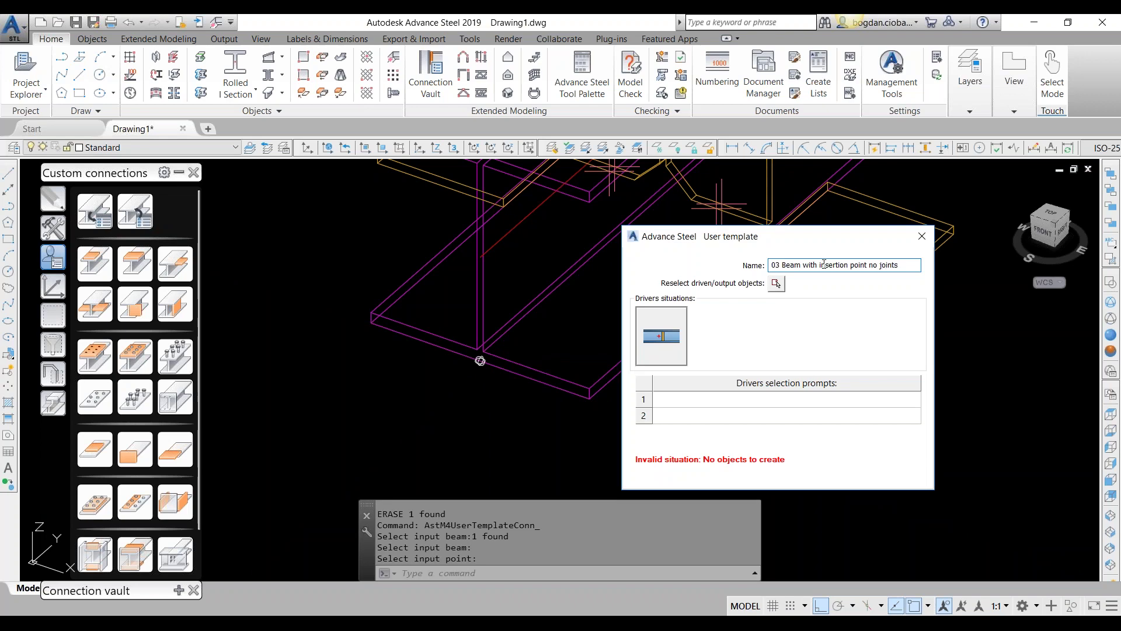
Select the flange plates and stiffeners with their connecting elements at the beam end as the template's output objects.
{"action": "left_click", "coordinate": [776, 283]}
{"action": "scroll", "coordinate": [532, 339], "scroll_direction": "down", "scroll_amount": 3}
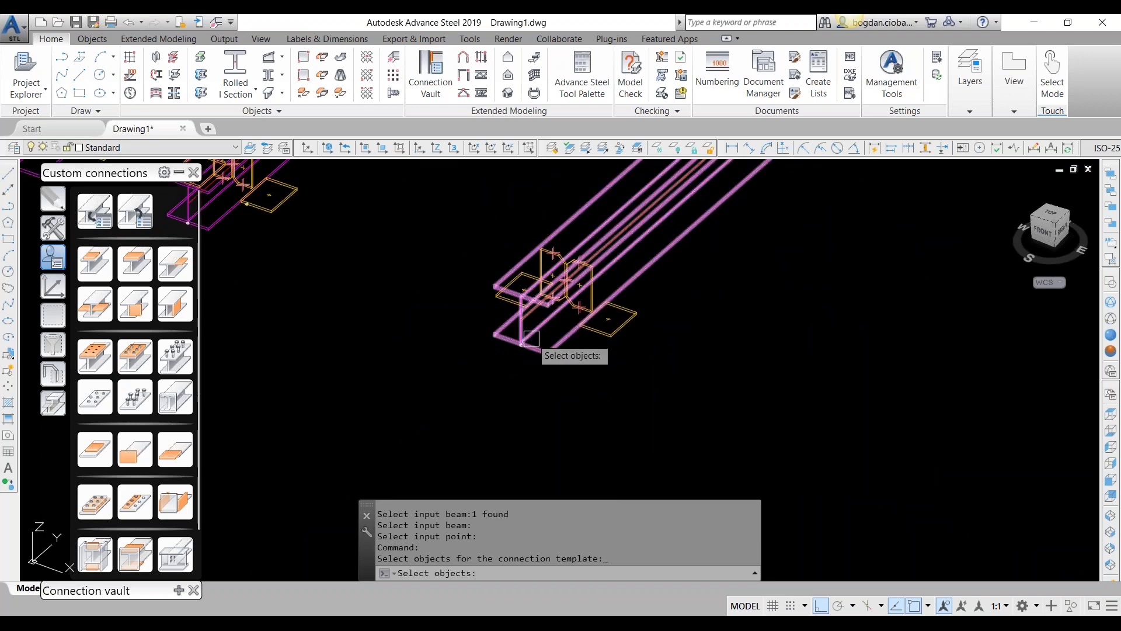
{"action": "left_click", "coordinate": [475, 220]}
{"action": "left_click", "coordinate": [659, 407]}
{"action": "scroll", "coordinate": [614, 321], "scroll_direction": "up", "scroll_amount": 2}
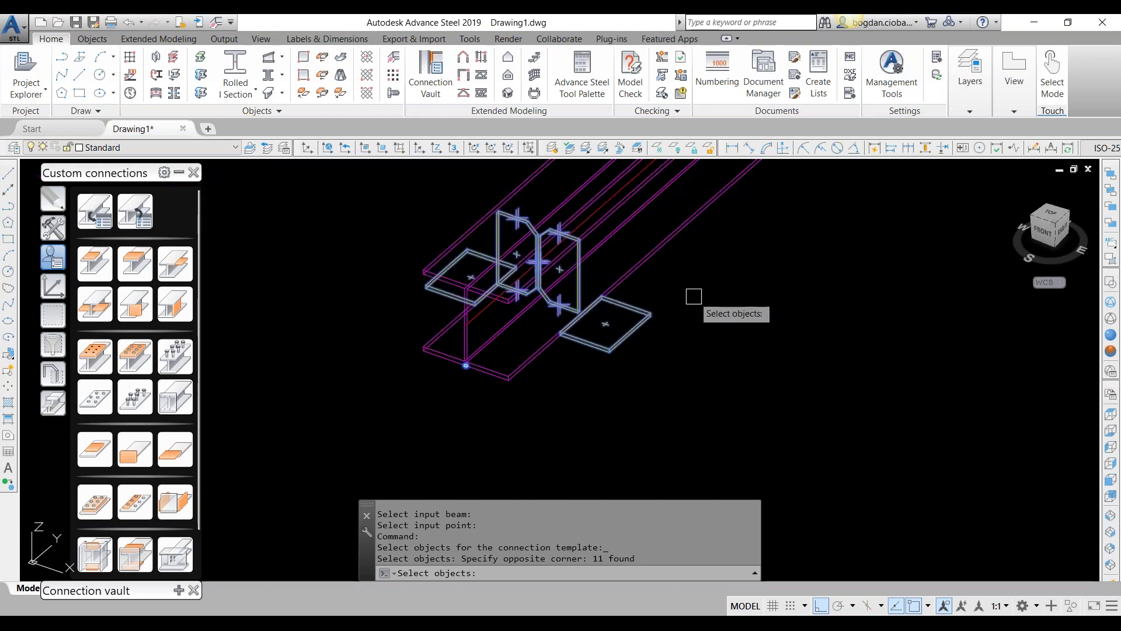
{"action": "key", "text": "Return"}
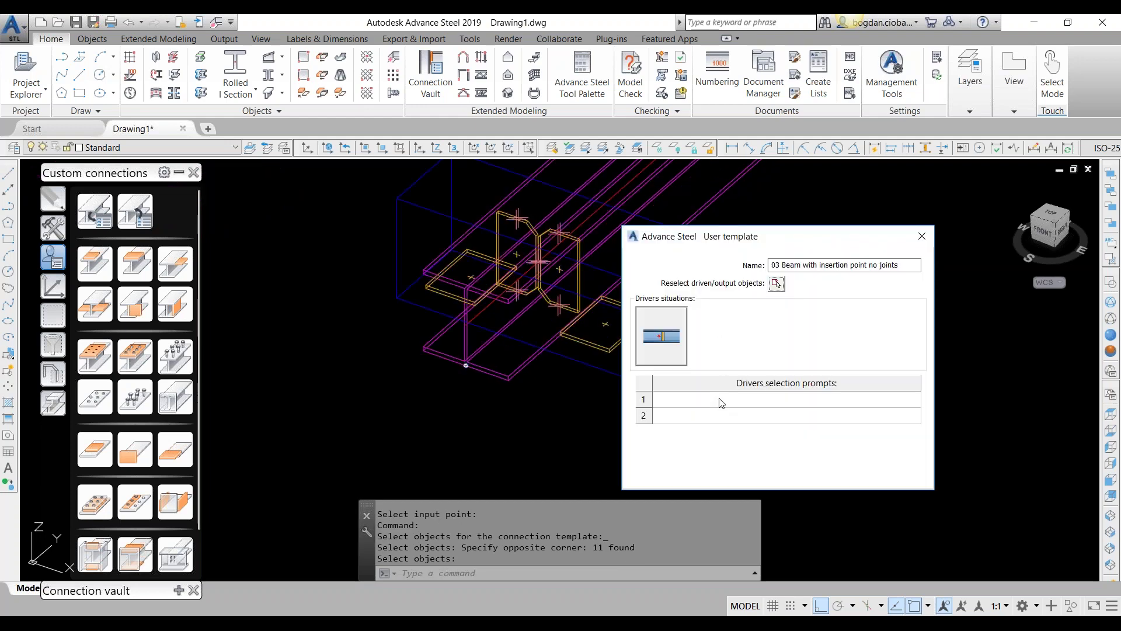
Set the template's driver selection prompts to Beam and Insertion point, and close its dialog.
{"action": "left_click", "coordinate": [724, 404]}
{"action": "type", "text": "M"}
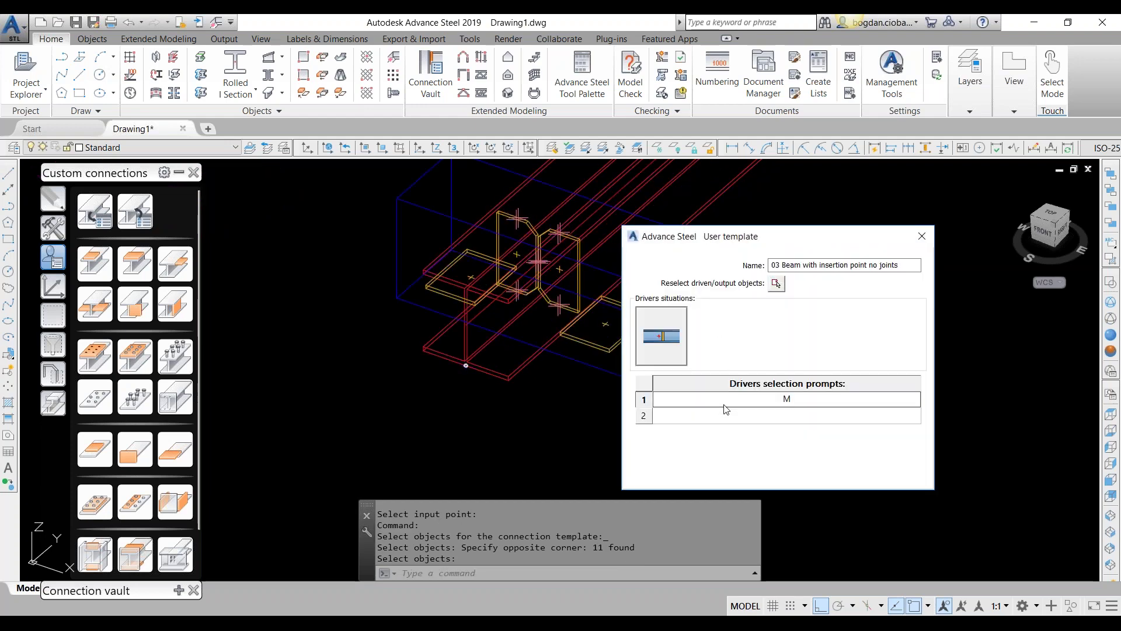
{"action": "key", "text": "BackSpace"}
{"action": "type", "text": "B"}
{"action": "key", "text": "BackSpace"}
{"action": "type", "text": "Beam"}
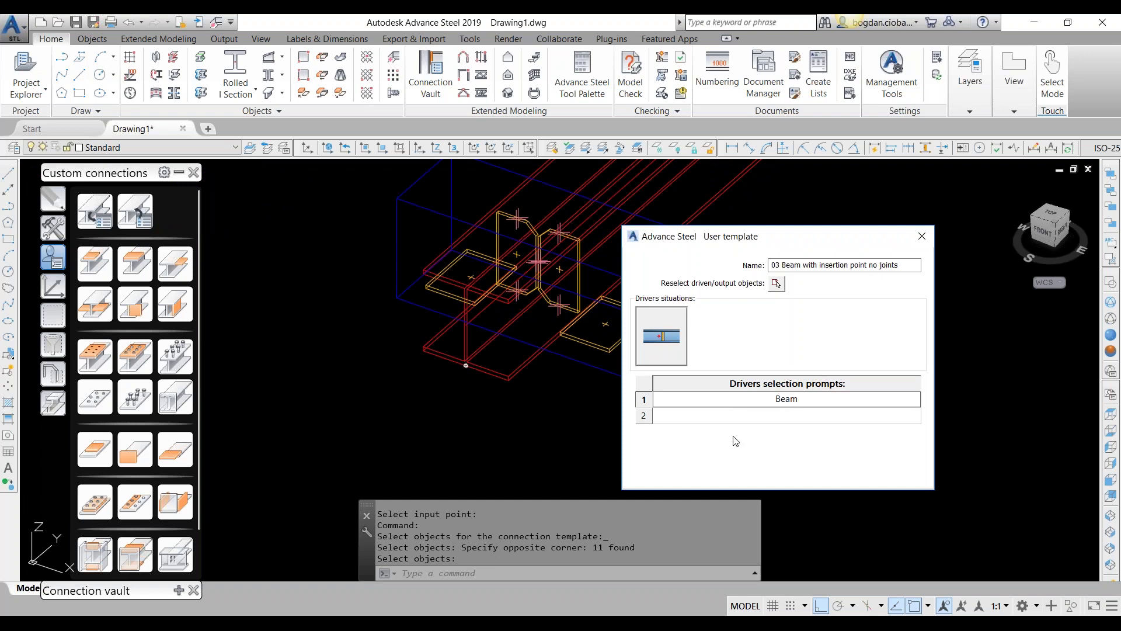
{"action": "left_click", "coordinate": [763, 418]}
{"action": "type", "text": "Inse"}
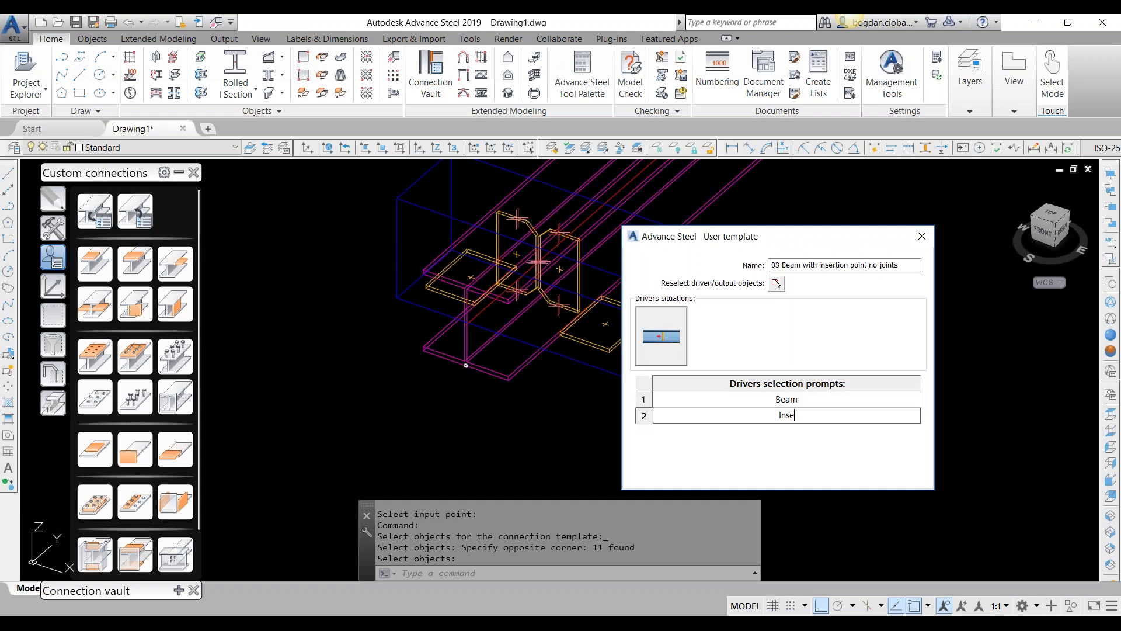
{"action": "type", "text": "rtion point"}
{"action": "key", "text": "Return"}
{"action": "left_click", "coordinate": [918, 240]}
{"action": "scroll", "coordinate": [633, 368], "scroll_direction": "down", "scroll_amount": 5}
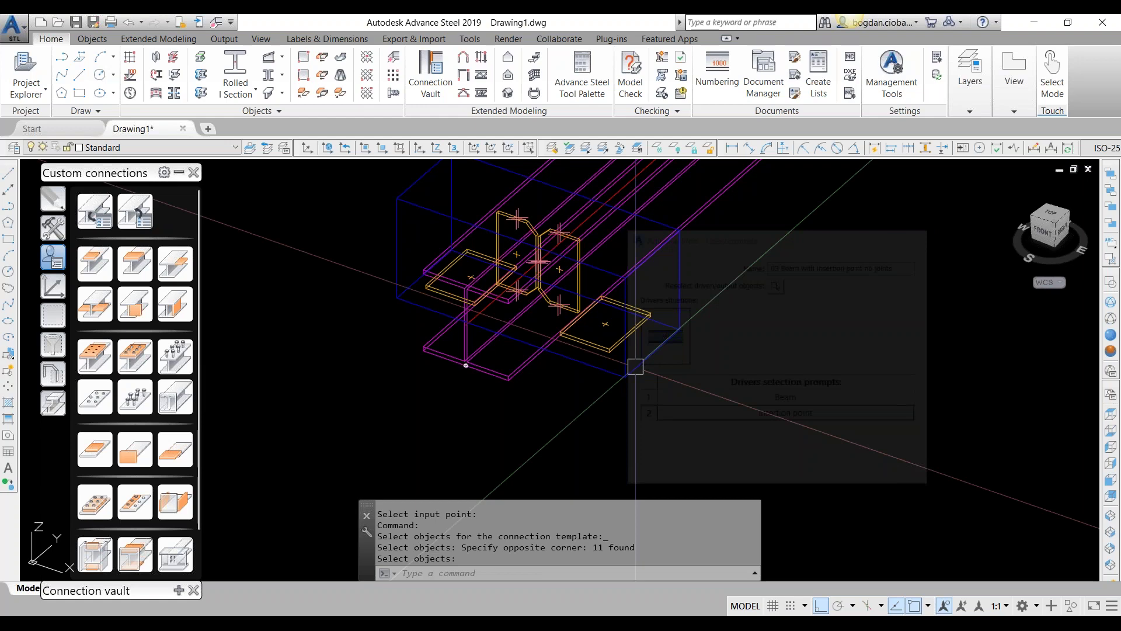
{"action": "key", "text": "Return"}
{"action": "left_click", "coordinate": [601, 261]}
{"action": "type", "text": "CO"}
{"action": "key", "text": "Return"}
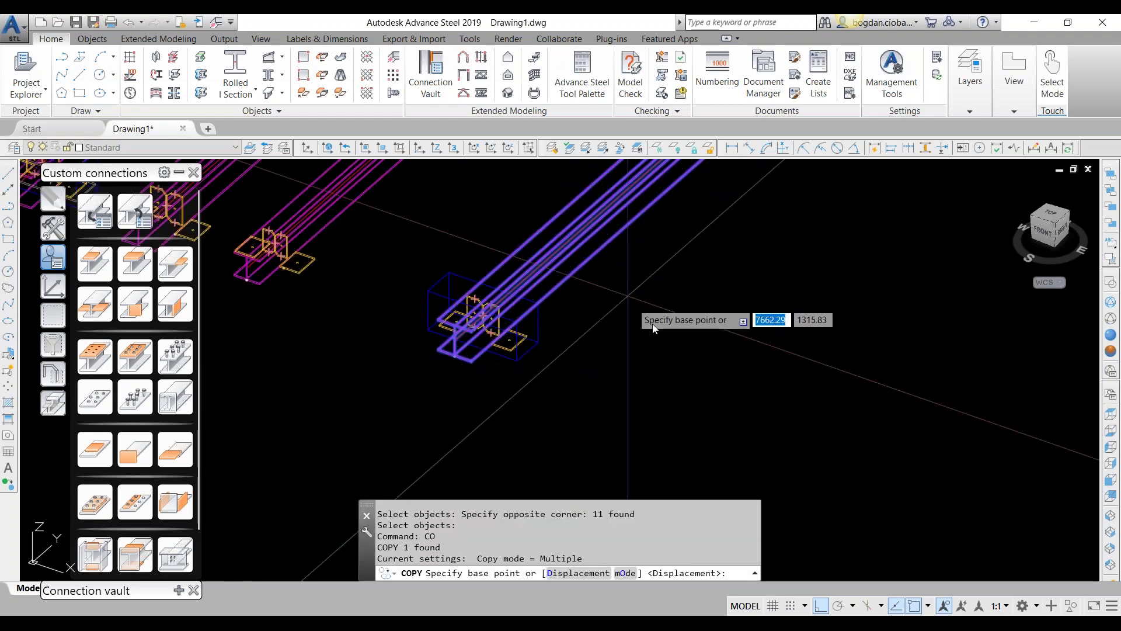
{"action": "key", "text": "Escape"}
Copy the beam that carries the template about 1280 mm along the X axis and check the copy's section properties.
{"action": "left_click", "coordinate": [597, 230]}
{"action": "type", "text": "c"}
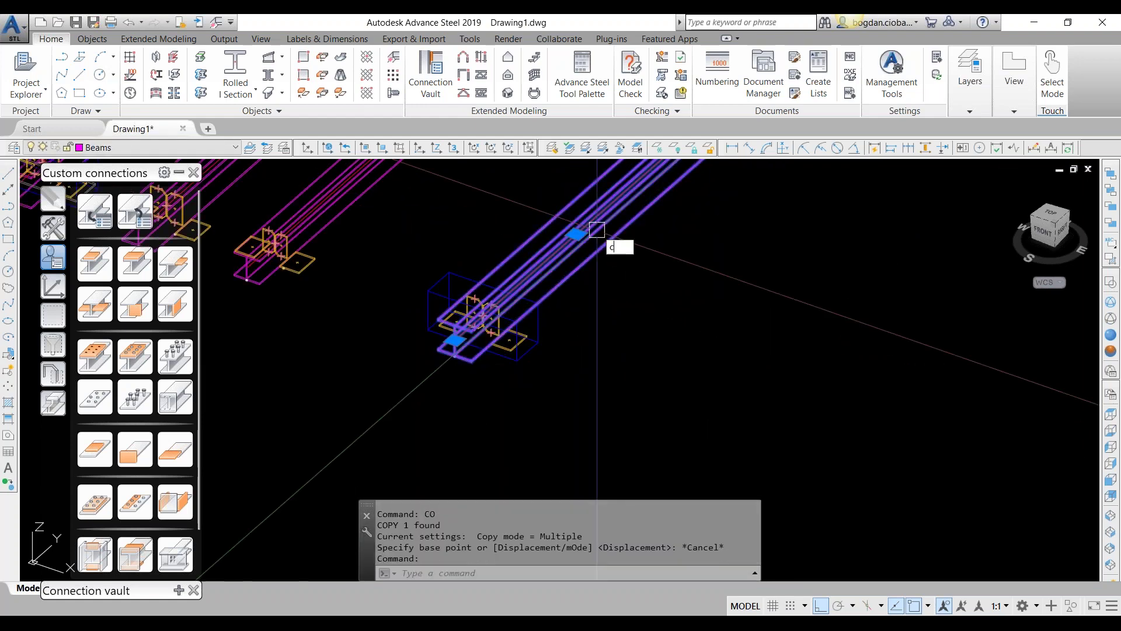
{"action": "type", "text": "o"}
{"action": "key", "text": "Return"}
{"action": "left_click", "coordinate": [672, 288]}
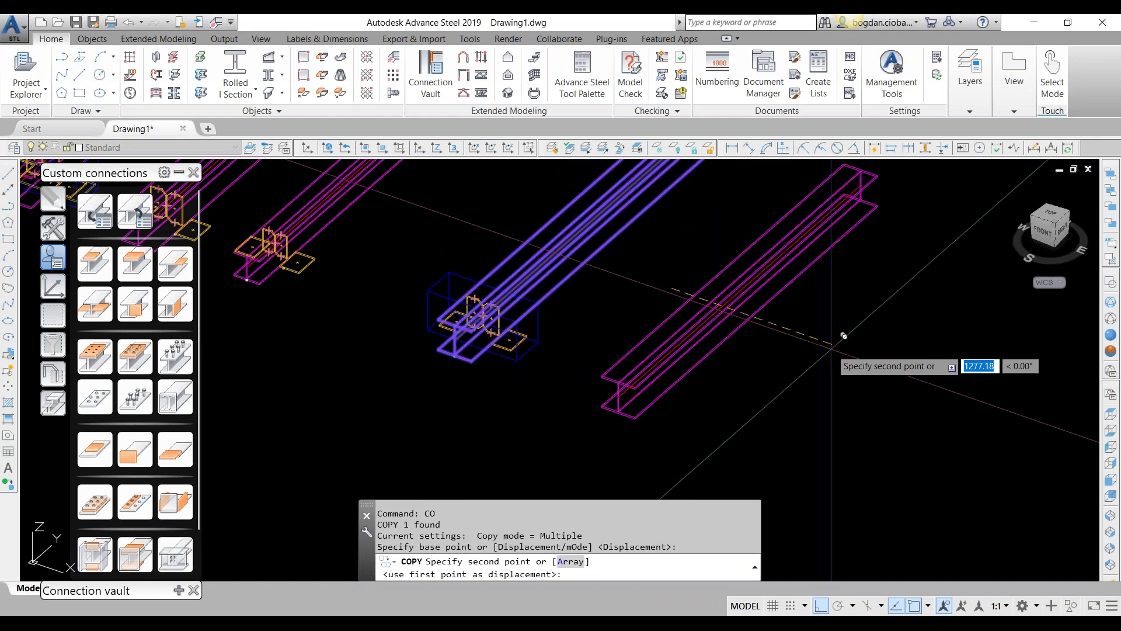
{"action": "left_click", "coordinate": [844, 335]}
{"action": "key", "text": "Escape"}
{"action": "double_click", "coordinate": [731, 342]}
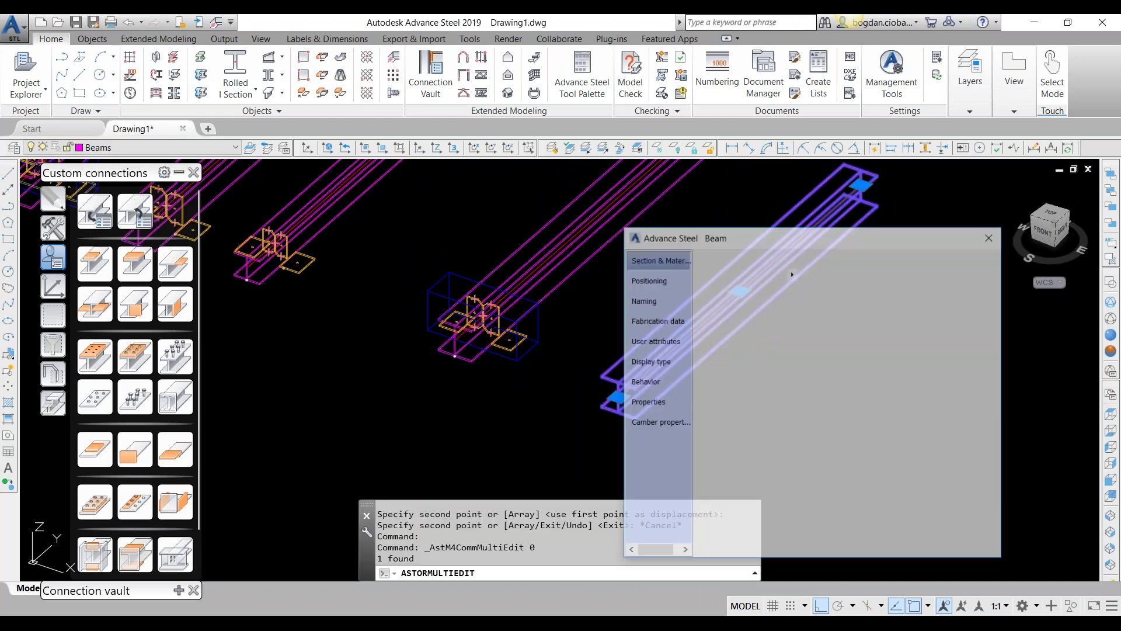
{"action": "key", "text": "Escape"}
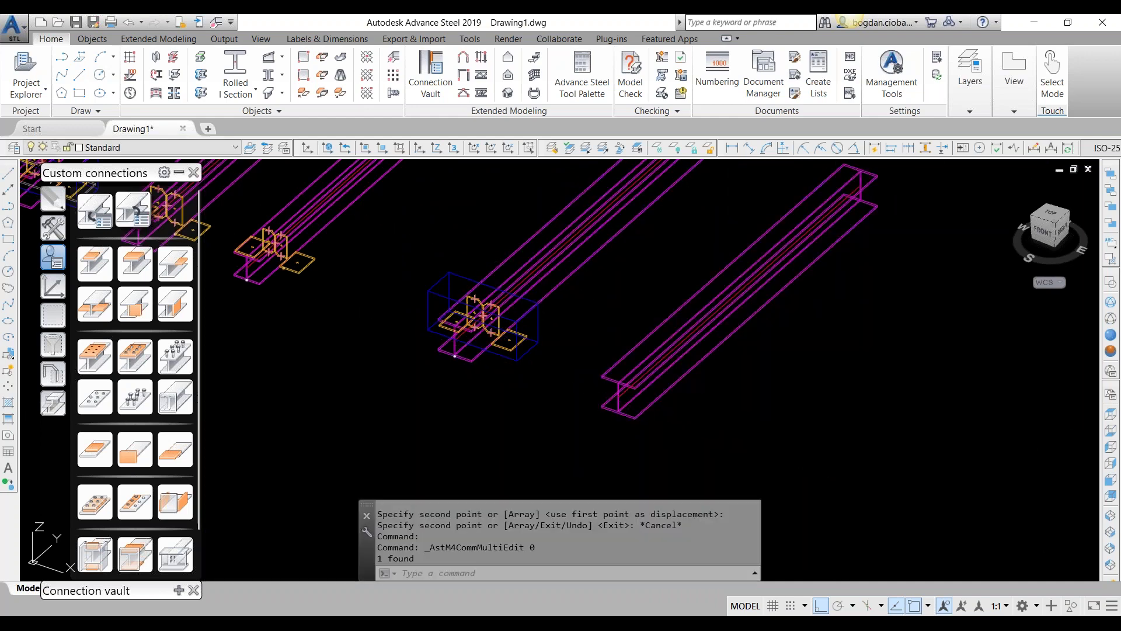
Apply the beam-and-point user template to the new beam copy, with its bottom flange's outer end corner as insertion point.
{"action": "left_click", "coordinate": [134, 210]}
{"action": "left_click", "coordinate": [913, 455]}
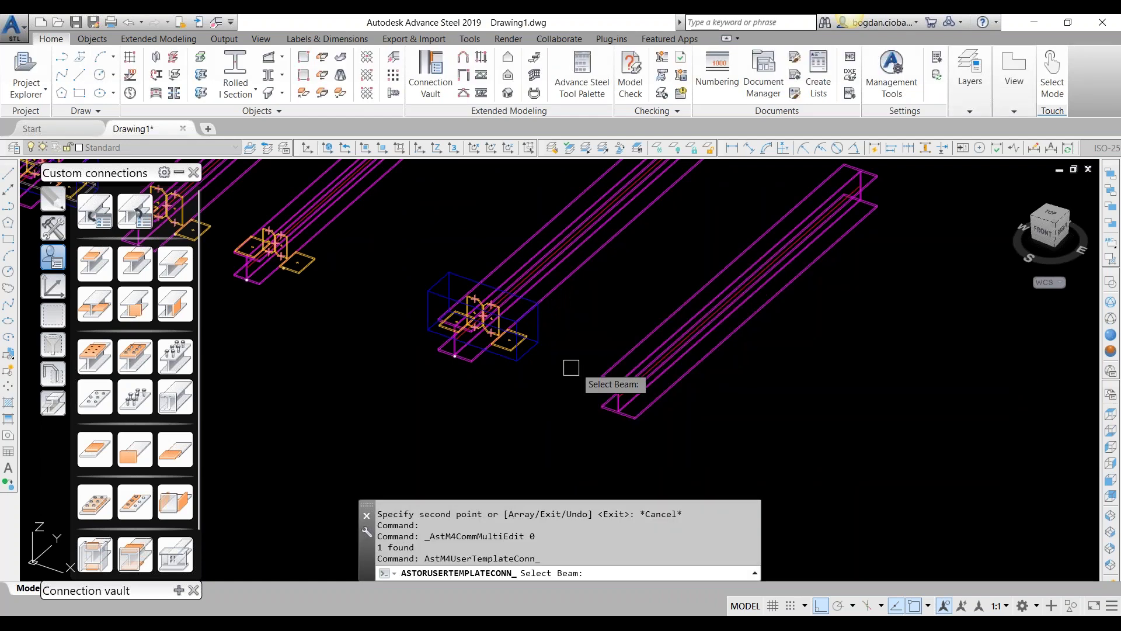
{"action": "scroll", "coordinate": [607, 362], "scroll_direction": "up", "scroll_amount": 3}
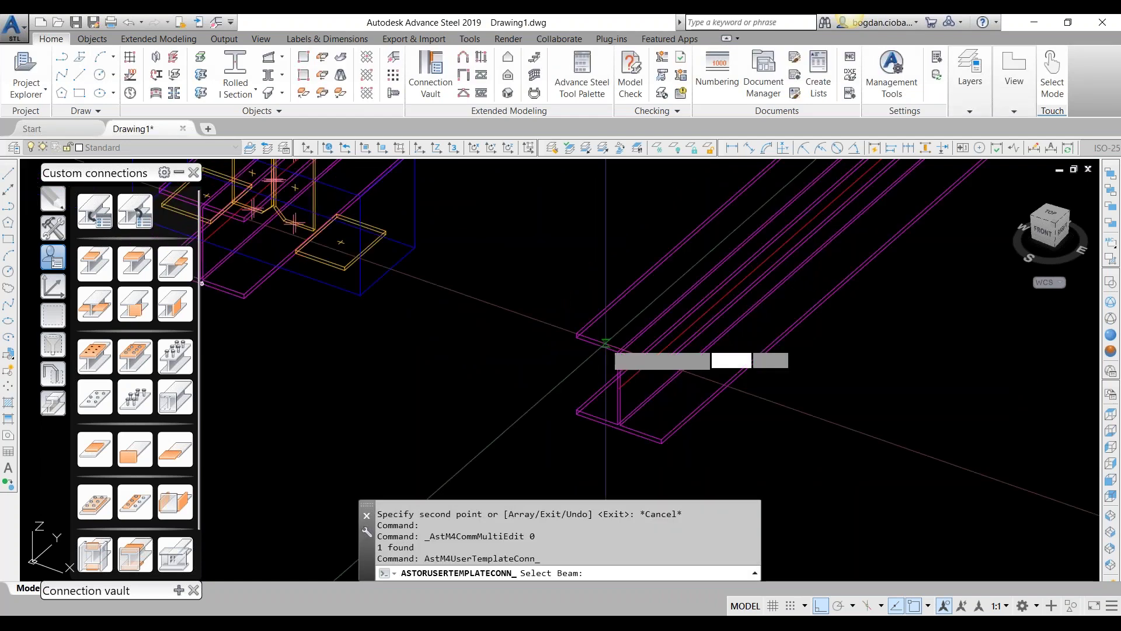
{"action": "left_click", "coordinate": [606, 344]}
{"action": "scroll", "coordinate": [578, 410], "scroll_direction": "up", "scroll_amount": 5}
{"action": "left_click", "coordinate": [574, 426]}
{"action": "left_click", "coordinate": [574, 427]}
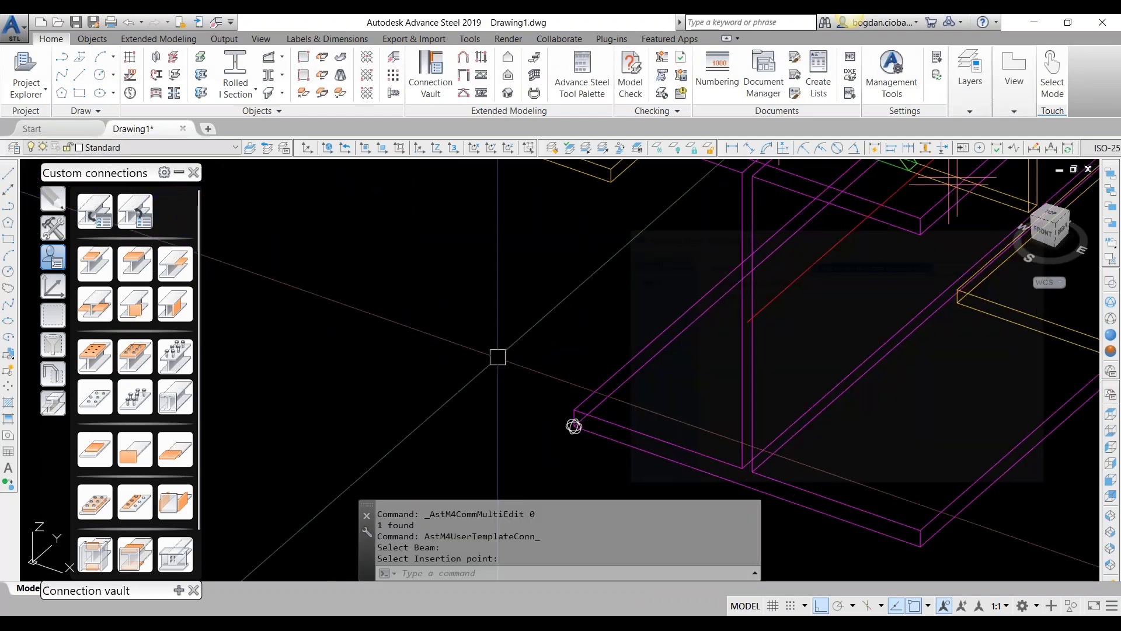
Move the template's insertion point 130 mm along the flange edge to the midpoint of the bottom flange's end edge.
{"action": "scroll", "coordinate": [498, 355], "scroll_direction": "down", "scroll_amount": 3}
{"action": "scroll", "coordinate": [415, 434], "scroll_direction": "down", "scroll_amount": 2}
{"action": "middle_click_drag", "start_coordinate": [389, 329], "coordinate": [693, 374], "text": "shift"}
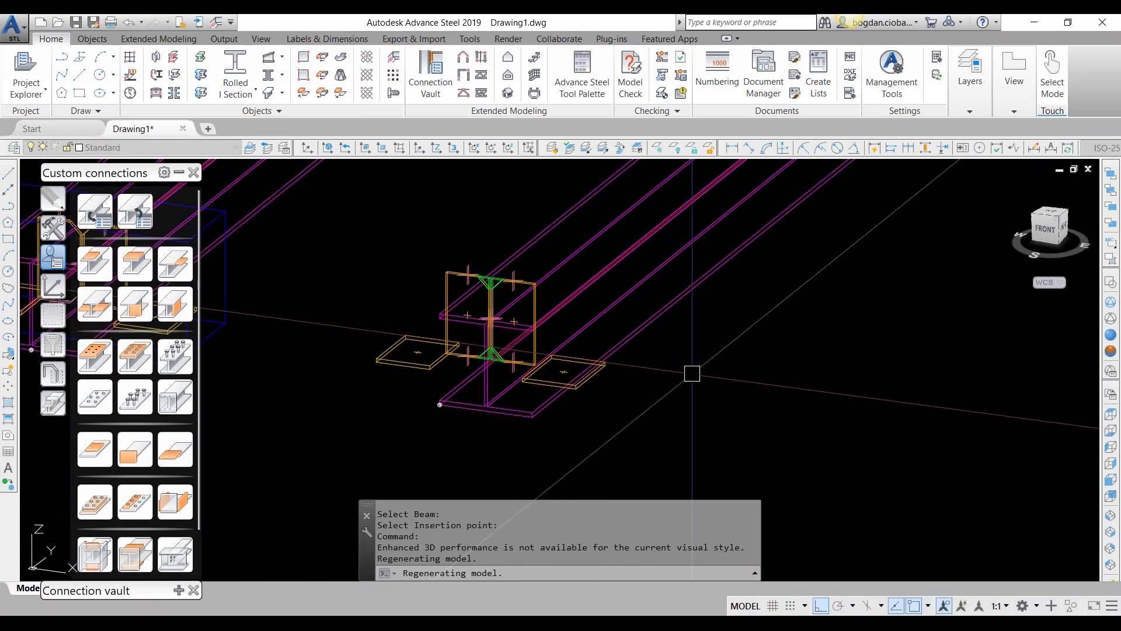
{"action": "middle_click_drag", "start_coordinate": [598, 403], "coordinate": [638, 345]}
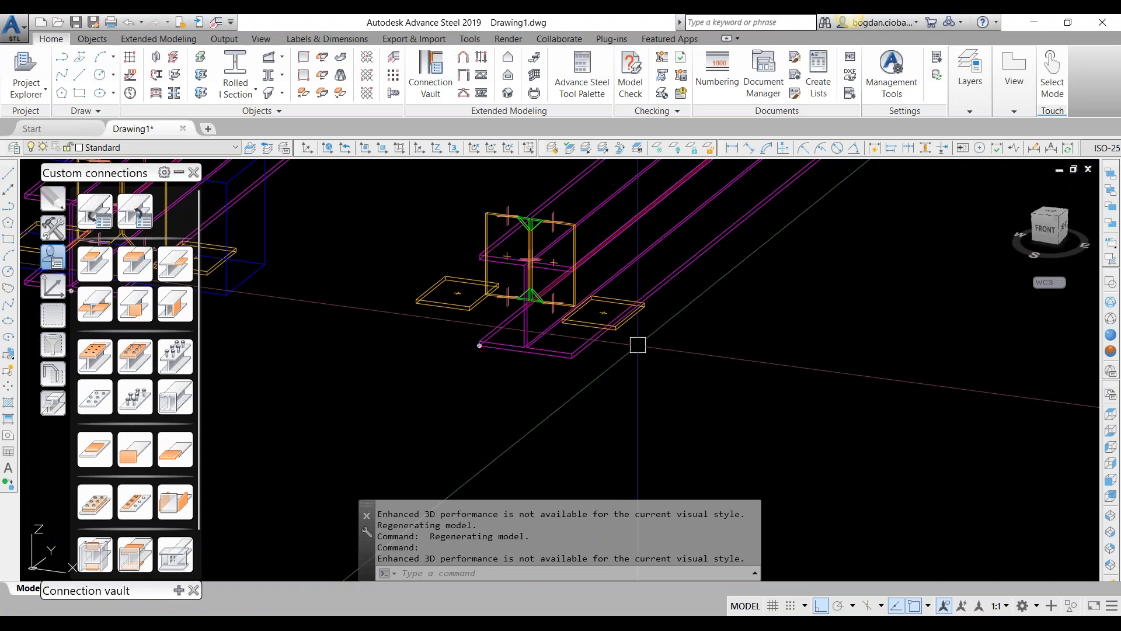
{"action": "scroll", "coordinate": [520, 334], "scroll_direction": "up", "scroll_amount": 4}
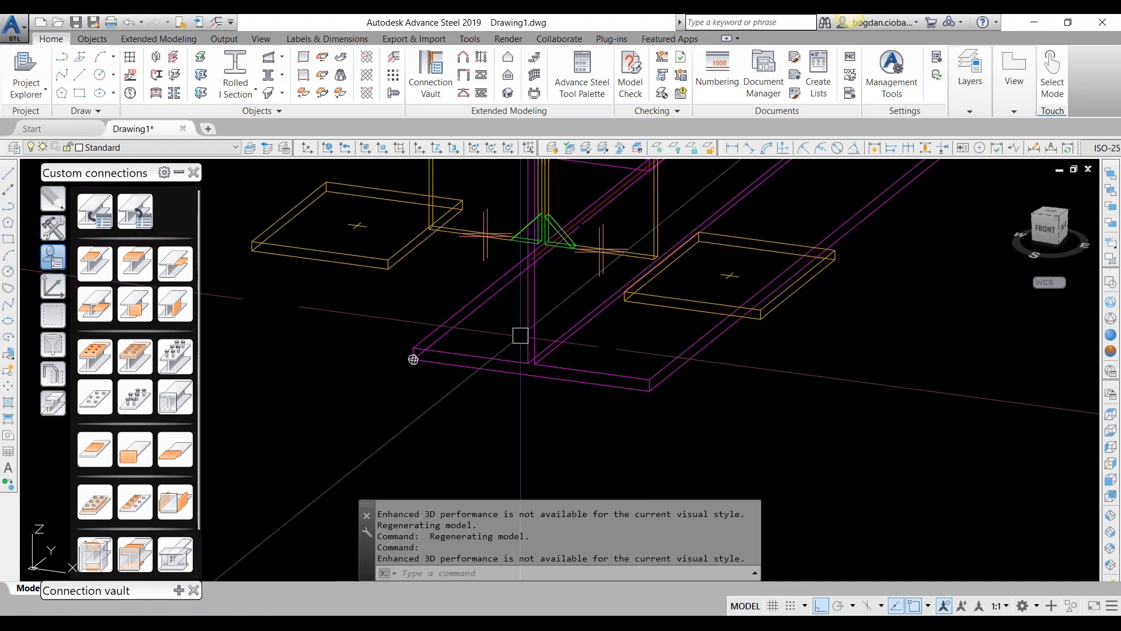
{"action": "scroll", "coordinate": [414, 359], "scroll_direction": "up", "scroll_amount": 1}
{"action": "left_click", "coordinate": [414, 360]}
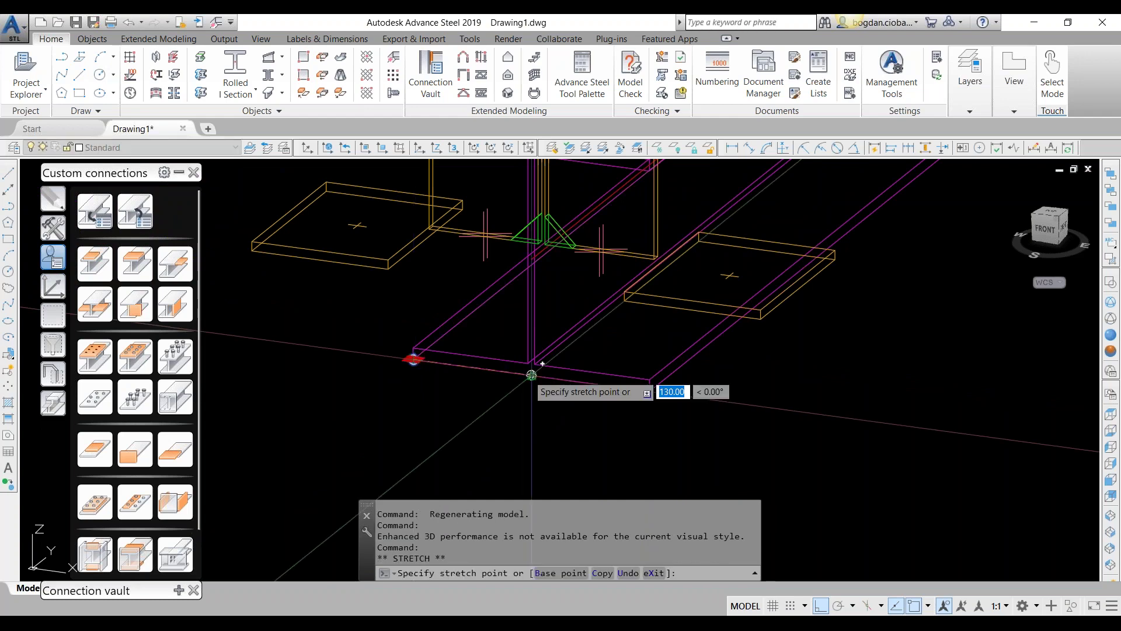
{"action": "key", "text": "Escape"}
Copy the beam with the applied template along the X axis to the free space beside it.
{"action": "scroll", "coordinate": [525, 376], "scroll_direction": "down", "scroll_amount": 3}
{"action": "mouse_move", "coordinate": [538, 350]}
{"action": "middle_mouse_down", "text": "shift"}
{"action": "mouse_move", "coordinate": [531, 295]}
{"action": "mouse_move", "coordinate": [522, 354]}
{"action": "middle_mouse_up", "text": "shift"}
{"action": "scroll", "coordinate": [520, 352], "scroll_direction": "down", "scroll_amount": 1}
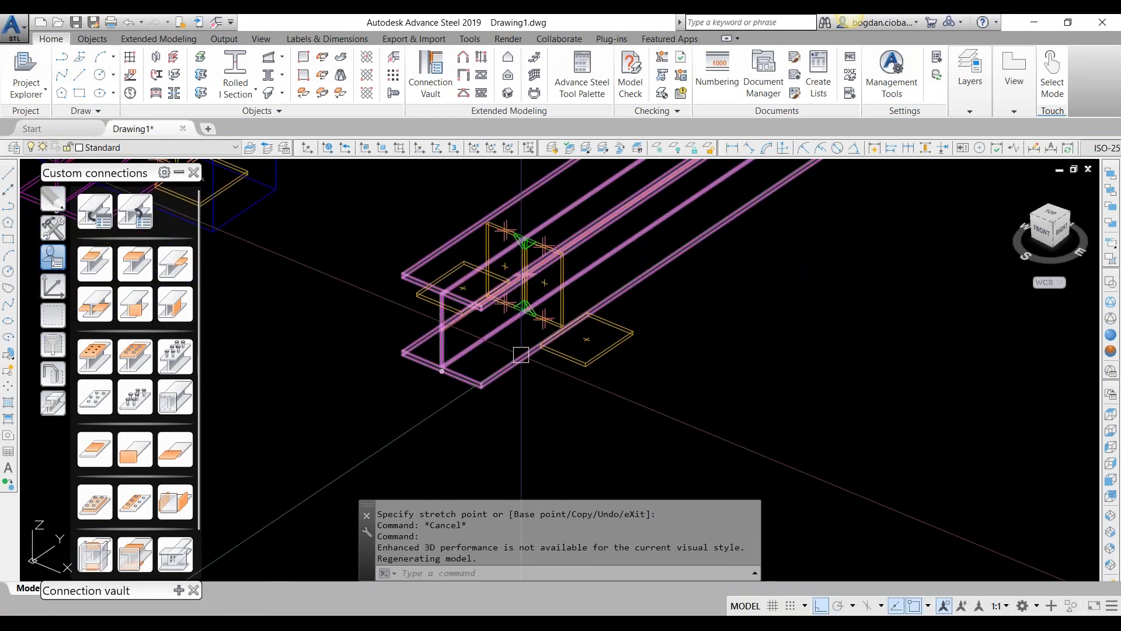
{"action": "scroll", "coordinate": [508, 349], "scroll_direction": "down", "scroll_amount": 3}
{"action": "key", "text": "Escape"}
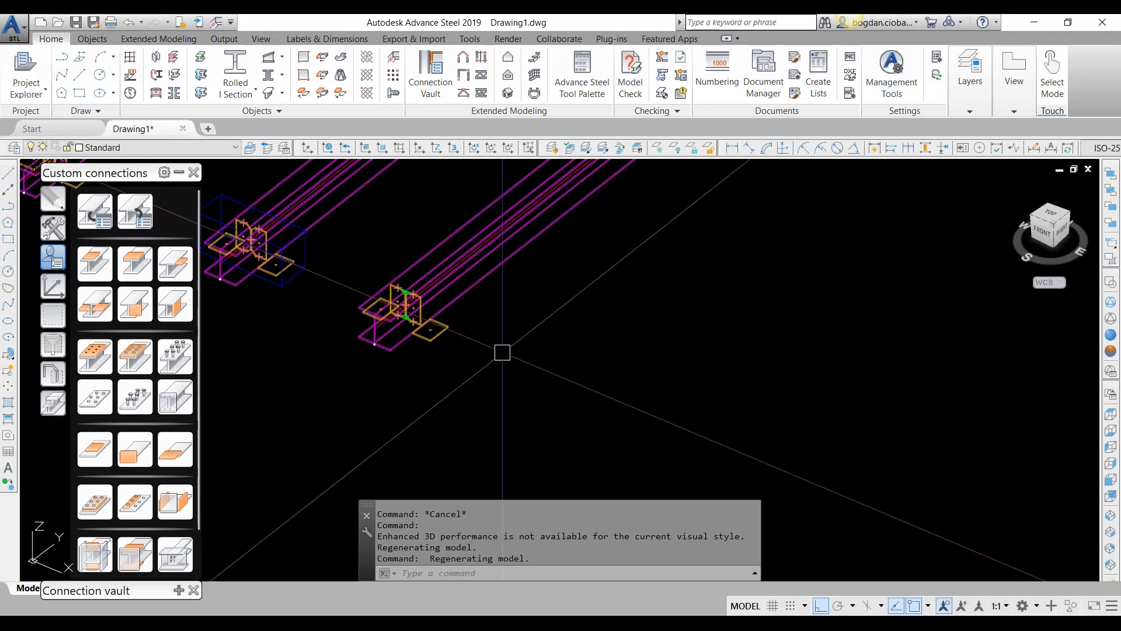
{"action": "left_click", "coordinate": [483, 269]}
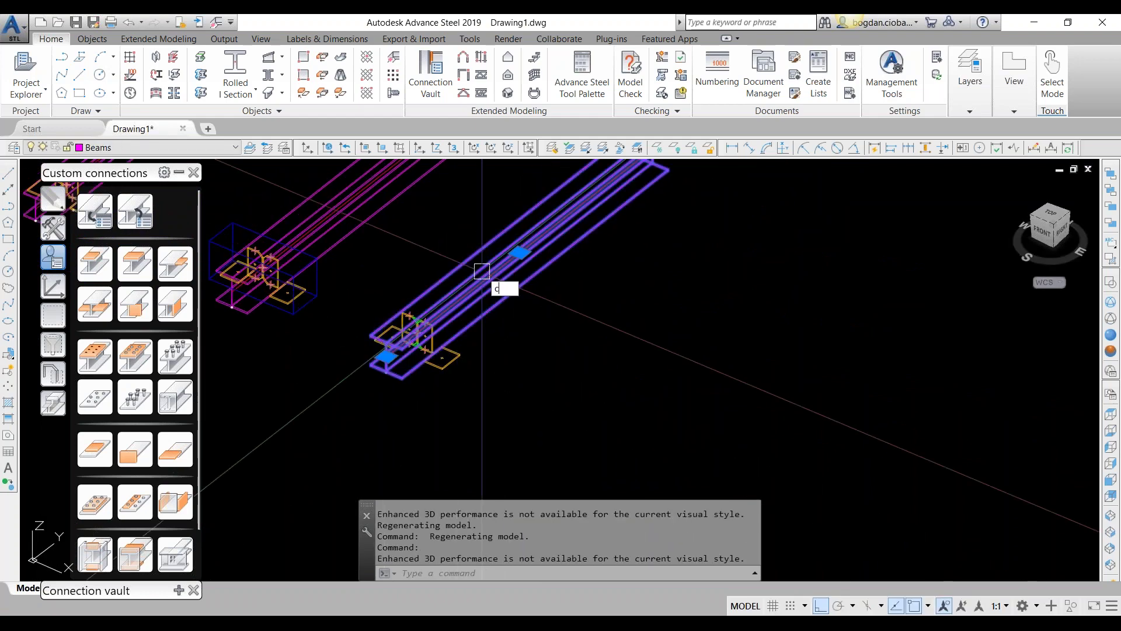
{"action": "type", "text": "co"}
{"action": "key", "text": "Return"}
{"action": "left_click", "coordinate": [483, 273]}
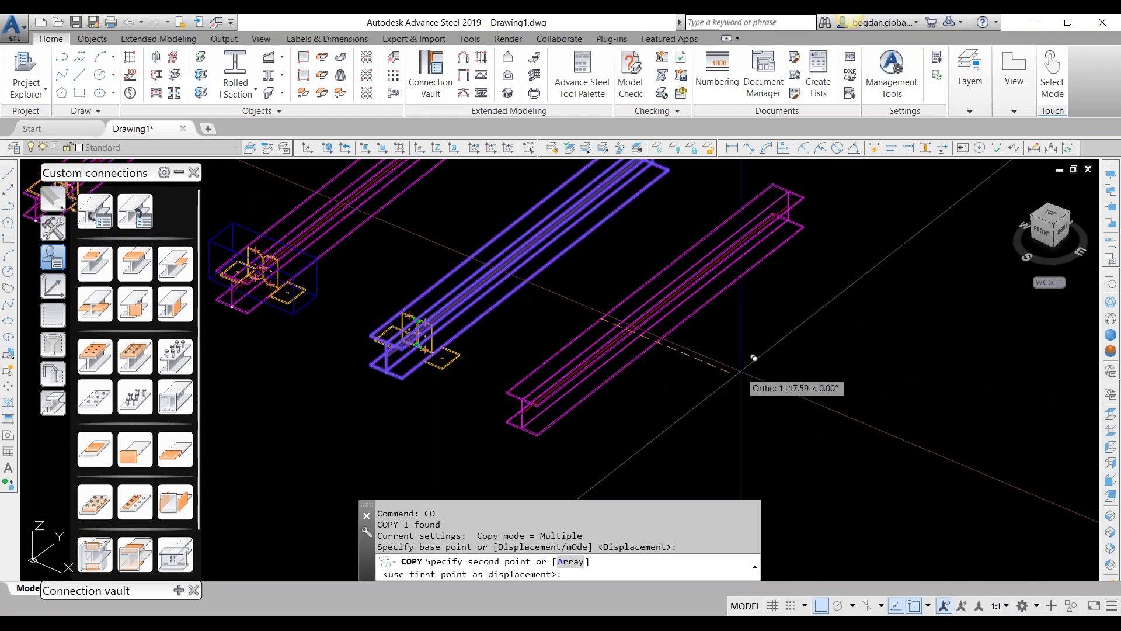
{"action": "left_click", "coordinate": [713, 359]}
{"action": "key", "text": "Escape"}
Set the newest beam copy's section to HEA200 from the HEA DIN 1025-3 class.
{"action": "left_click", "coordinate": [666, 302]}
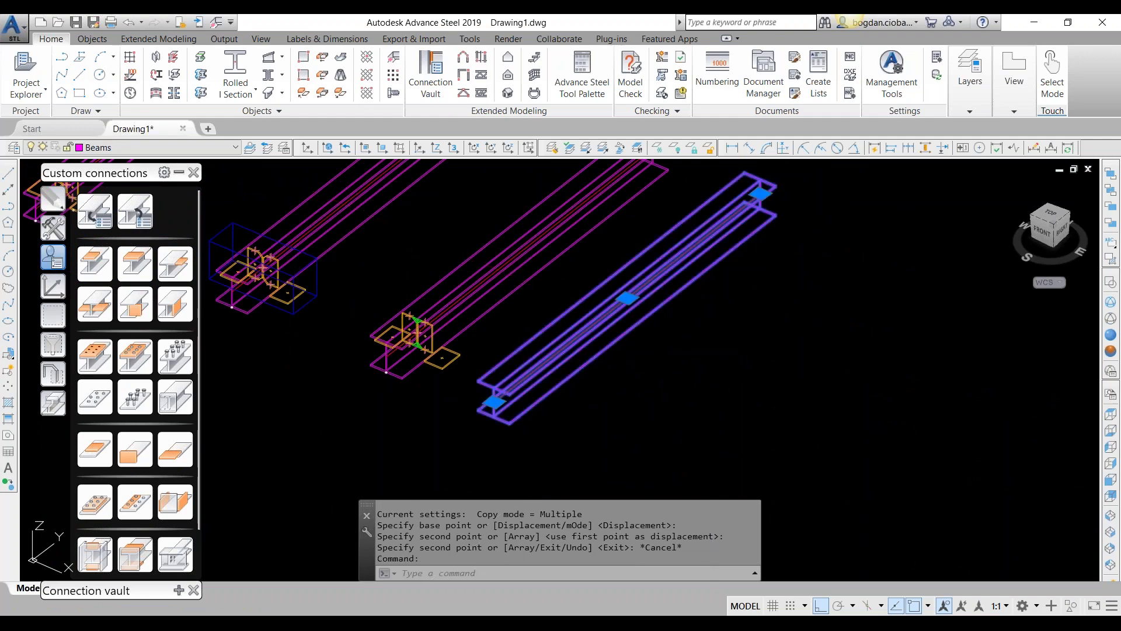
{"action": "left_click", "coordinate": [911, 273]}
{"action": "left_click", "coordinate": [916, 375]}
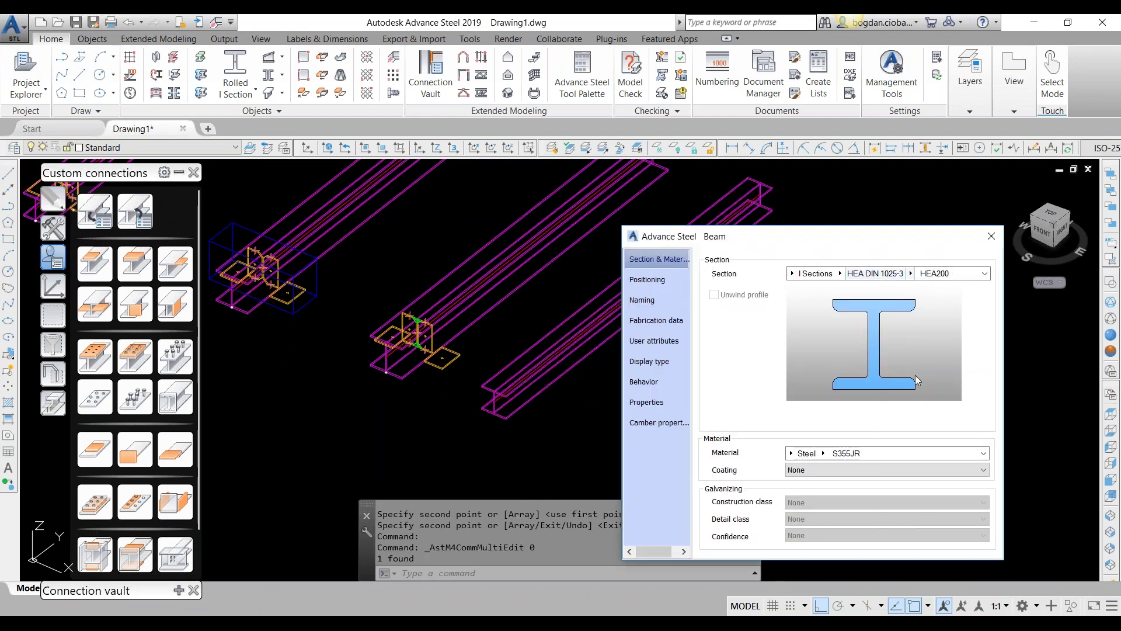
Insert the "03 Beam with insertion point no joints" connection template on the bare beam, at its near end point.
{"action": "key", "text": "Escape"}
{"action": "middle_click_drag", "start_coordinate": [331, 324], "coordinate": [404, 332]}
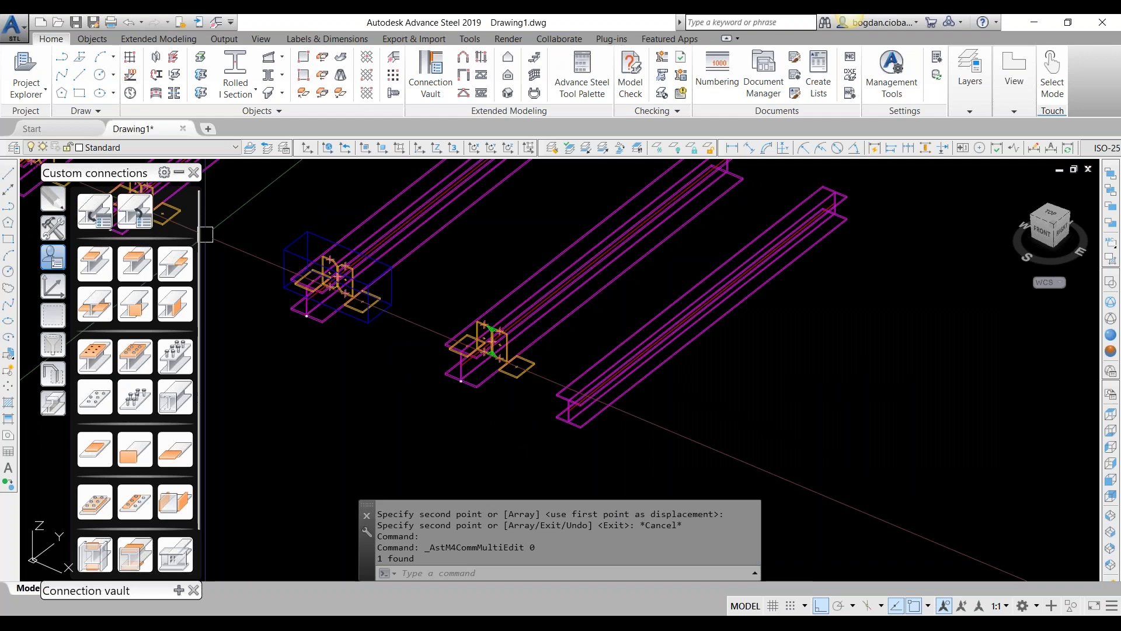
{"action": "left_click", "coordinate": [134, 210]}
{"action": "left_click", "coordinate": [662, 313]}
{"action": "left_click", "coordinate": [909, 453]}
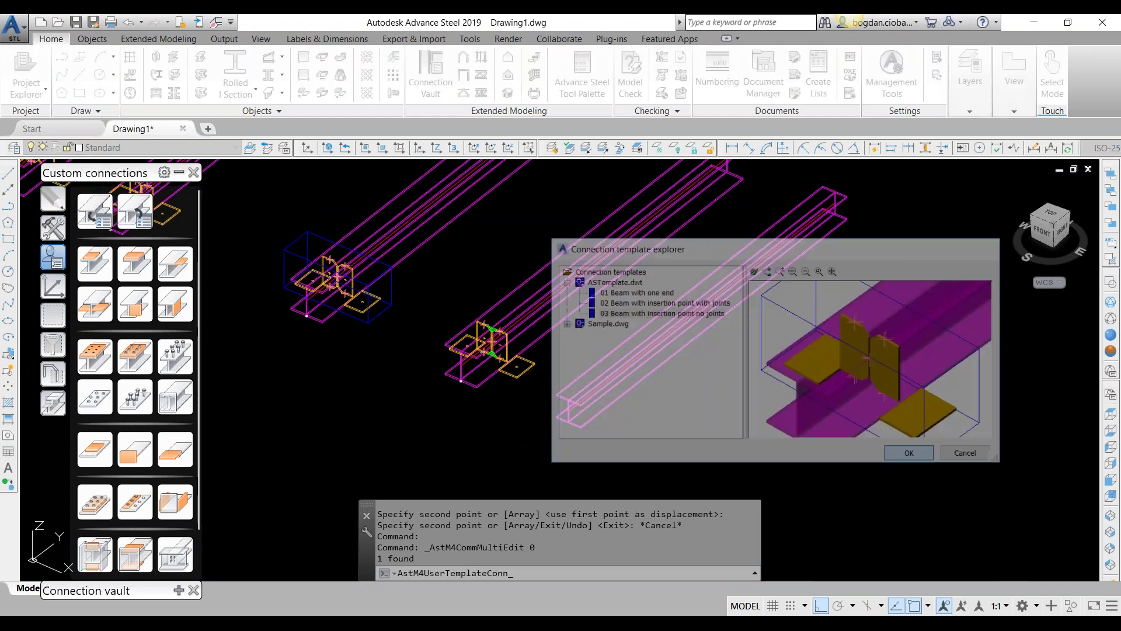
{"action": "left_click", "coordinate": [702, 306]}
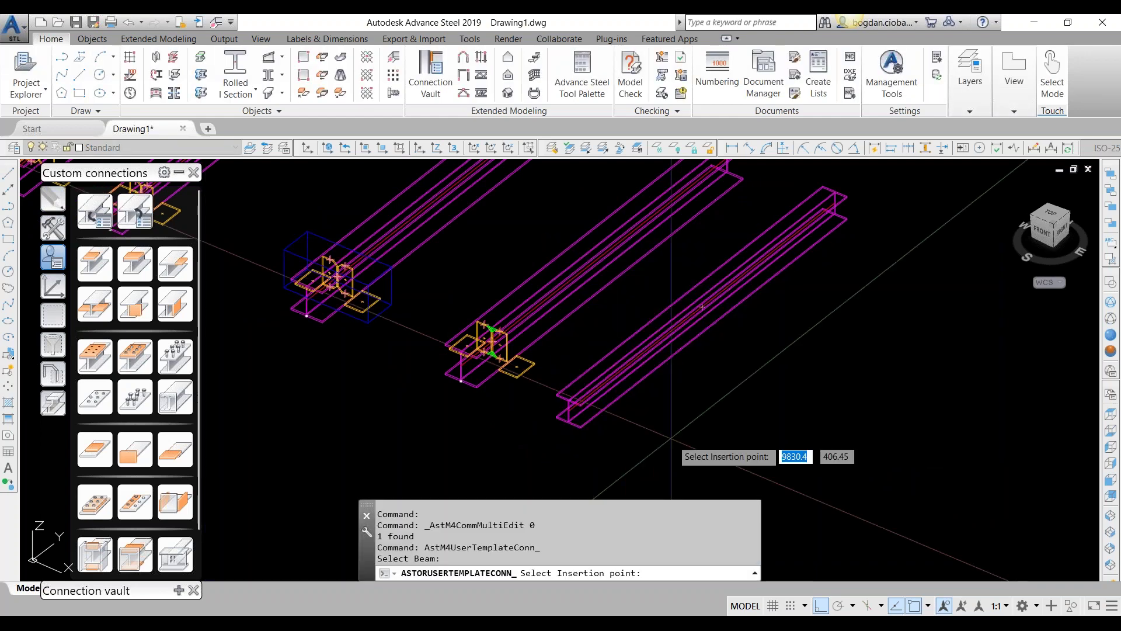
{"action": "scroll", "coordinate": [535, 397], "scroll_direction": "up", "scroll_amount": 6}
{"action": "middle_click_drag", "start_coordinate": [688, 485], "coordinate": [608, 272]}
{"action": "left_click", "coordinate": [681, 349]}
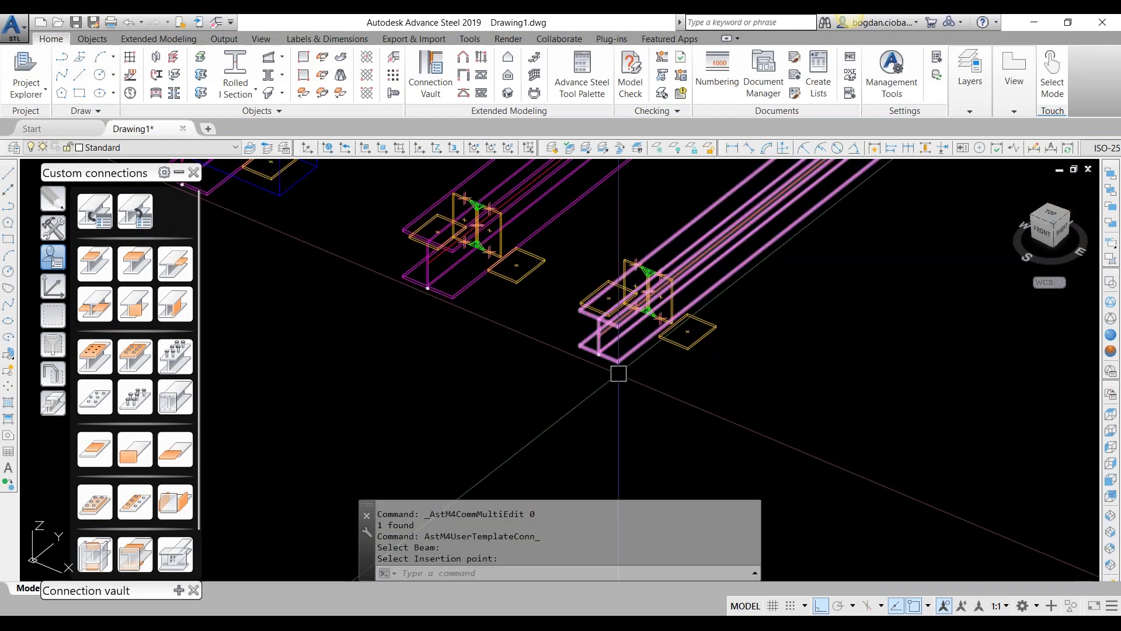
Examine the inserted connection's plates and welds from several angles and compare them with the neighbouring beams' connections.
{"action": "scroll", "coordinate": [618, 373], "scroll_direction": "up", "scroll_amount": 3}
{"action": "middle_click_drag", "start_coordinate": [618, 373], "coordinate": [704, 299], "text": "shift"}
{"action": "scroll", "coordinate": [709, 238], "scroll_direction": "up", "scroll_amount": 3}
{"action": "middle_click_drag", "start_coordinate": [721, 365], "coordinate": [753, 368], "text": "shift"}
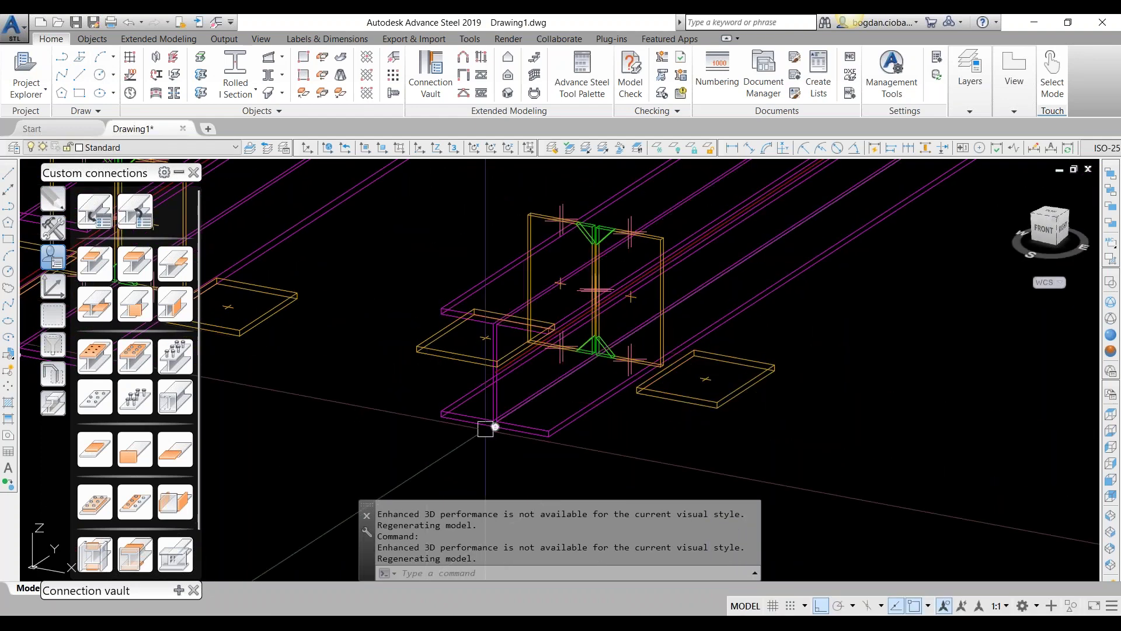
{"action": "scroll", "coordinate": [958, 362], "scroll_direction": "down", "scroll_amount": 2}
{"action": "scroll", "coordinate": [682, 395], "scroll_direction": "up", "scroll_amount": 2}
{"action": "middle_click_drag", "start_coordinate": [871, 368], "coordinate": [934, 370], "text": "shift"}
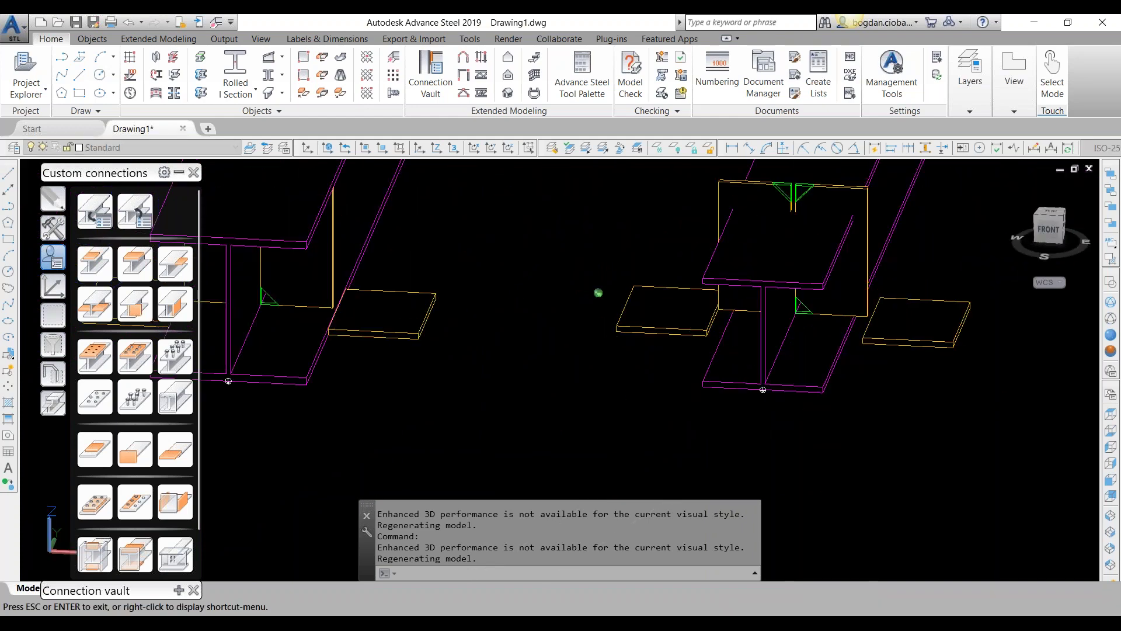
{"action": "scroll", "coordinate": [601, 303], "scroll_direction": "down", "scroll_amount": 4}
{"action": "scroll", "coordinate": [696, 309], "scroll_direction": "up", "scroll_amount": 2}
{"action": "scroll", "coordinate": [709, 316], "scroll_direction": "down", "scroll_amount": 5}
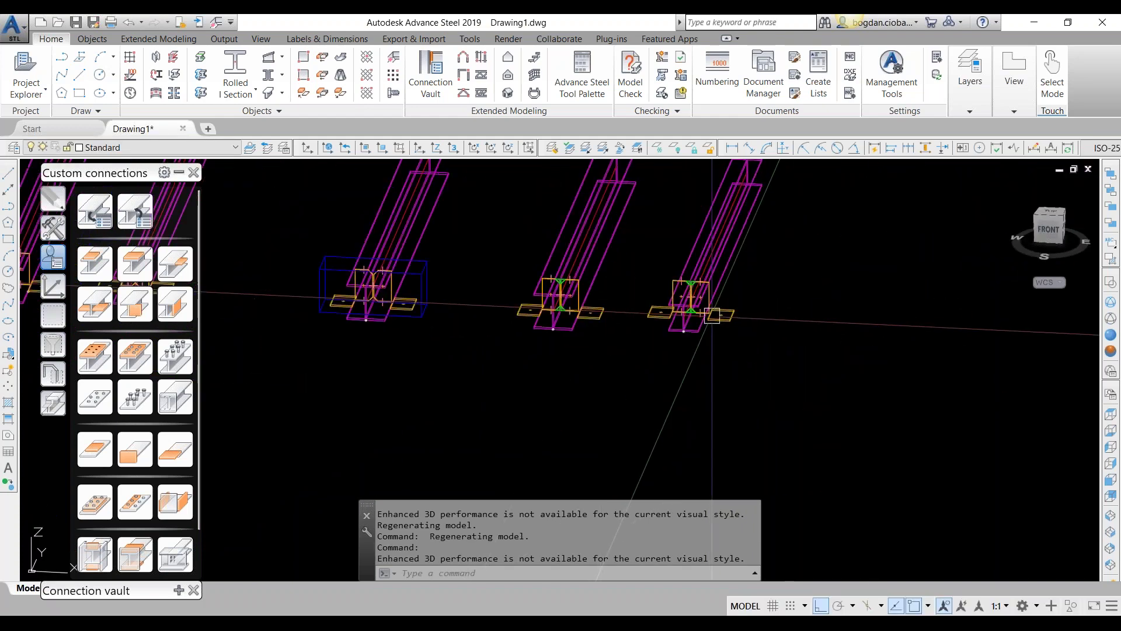
{"action": "scroll", "coordinate": [538, 325], "scroll_direction": "up", "scroll_amount": 5}
{"action": "middle_click_drag", "start_coordinate": [538, 324], "coordinate": [697, 406], "text": "shift"}
{"action": "scroll", "coordinate": [564, 351], "scroll_direction": "down", "scroll_amount": 5}
{"action": "scroll", "coordinate": [563, 350], "scroll_direction": "down", "scroll_amount": 2}
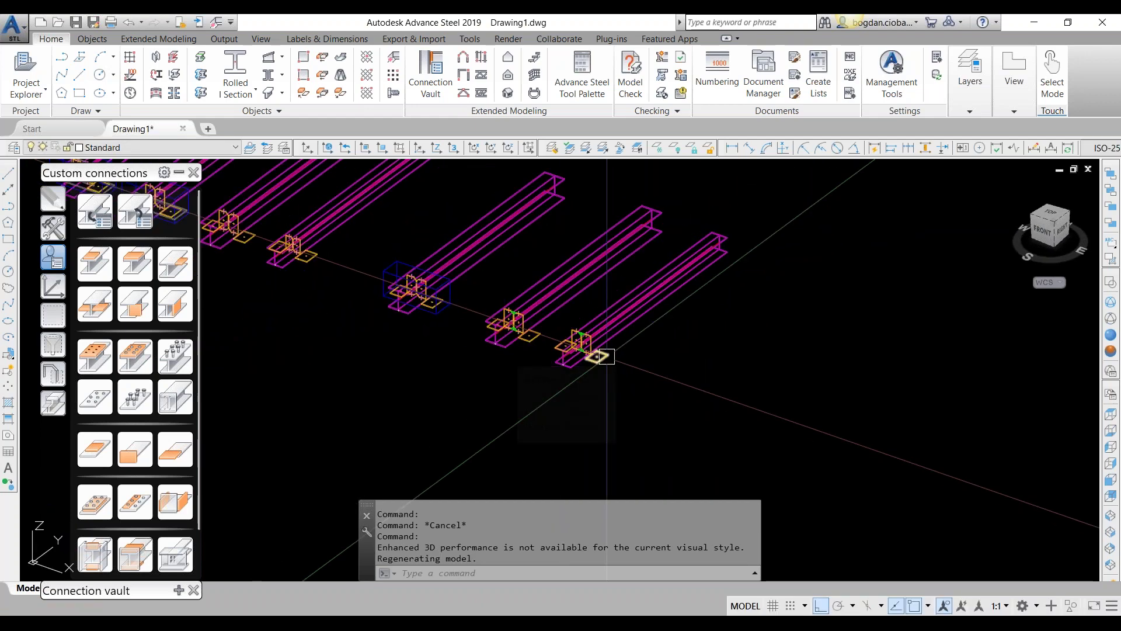
{"action": "scroll", "coordinate": [686, 266], "scroll_direction": "down", "scroll_amount": 1}
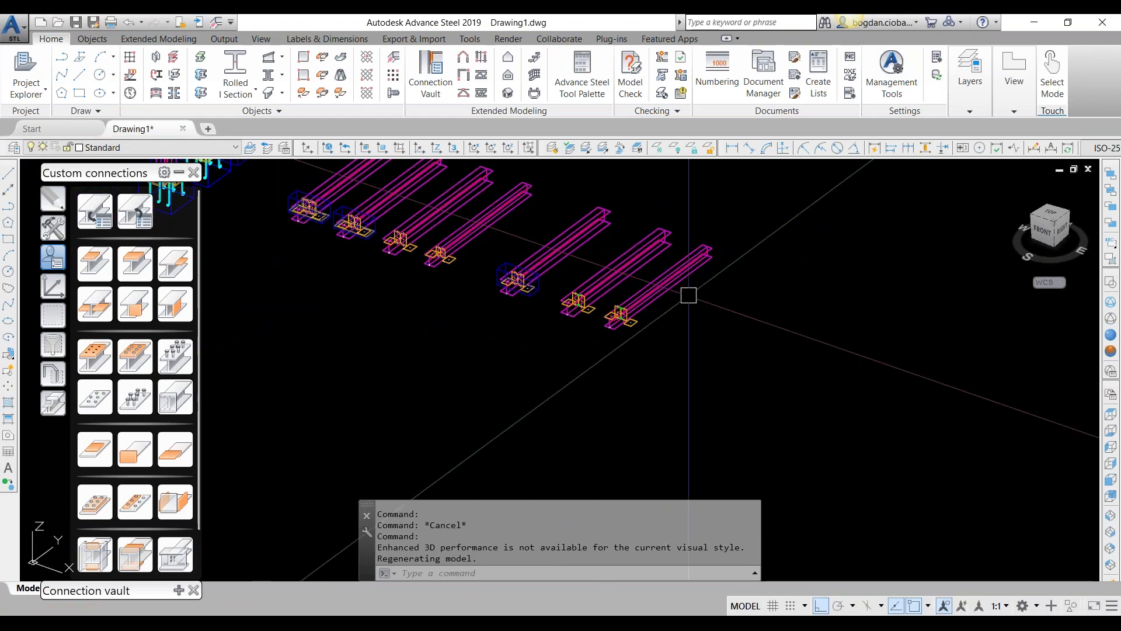
{"action": "scroll", "coordinate": [687, 308], "scroll_direction": "up", "scroll_amount": 2}
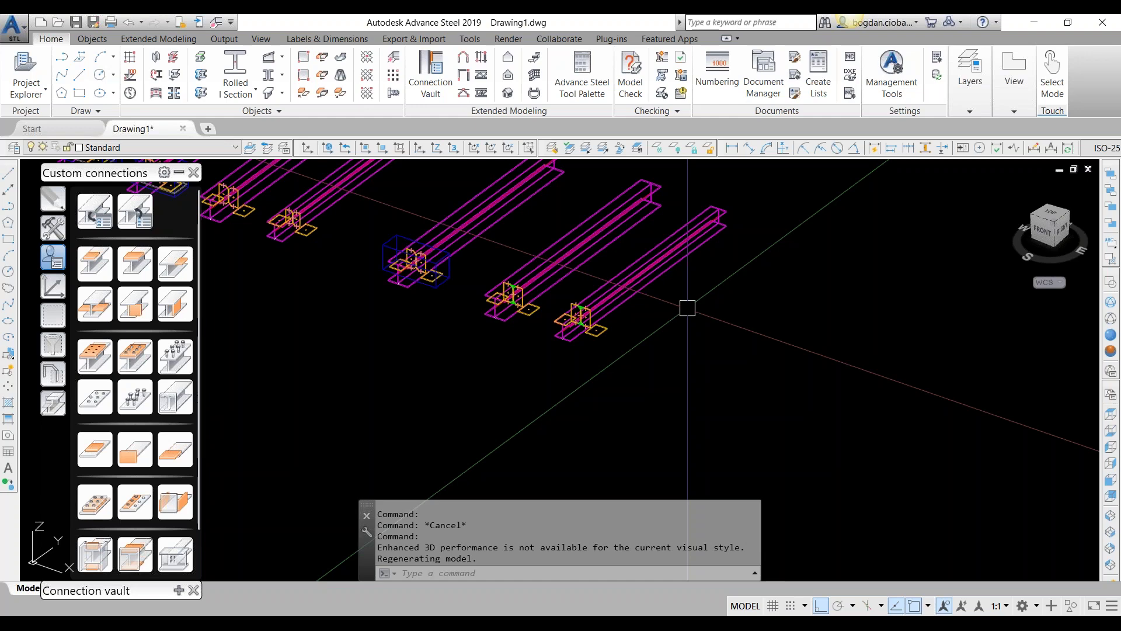
Create a vertical rolled I-section column 3000 mm high in the empty area beyond the row of beams.
{"action": "left_click", "coordinate": [245, 77]}
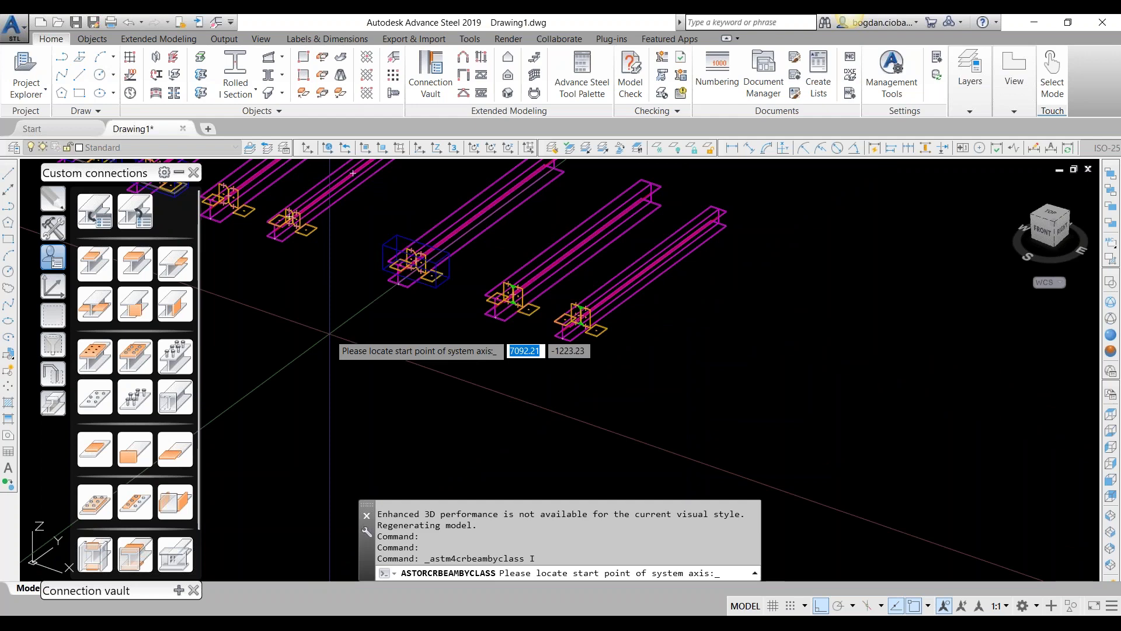
{"action": "scroll", "coordinate": [380, 344], "scroll_direction": "down", "scroll_amount": 3}
{"action": "scroll", "coordinate": [467, 281], "scroll_direction": "up", "scroll_amount": 5}
{"action": "left_click", "coordinate": [384, 399]}
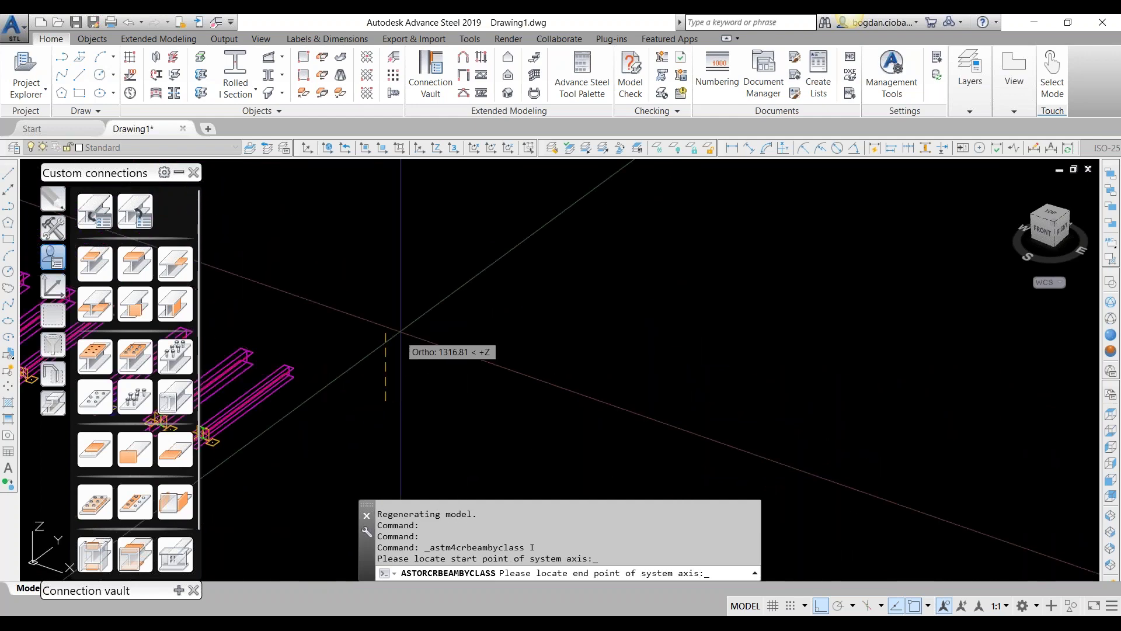
{"action": "type", "text": "3000"}
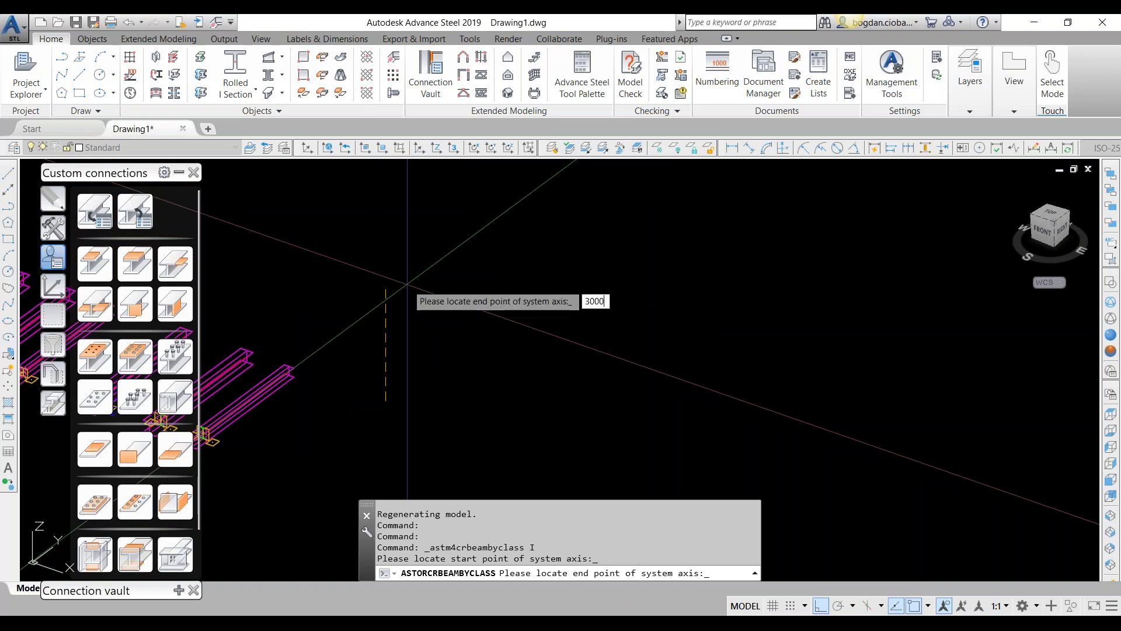
{"action": "key", "text": "Return"}
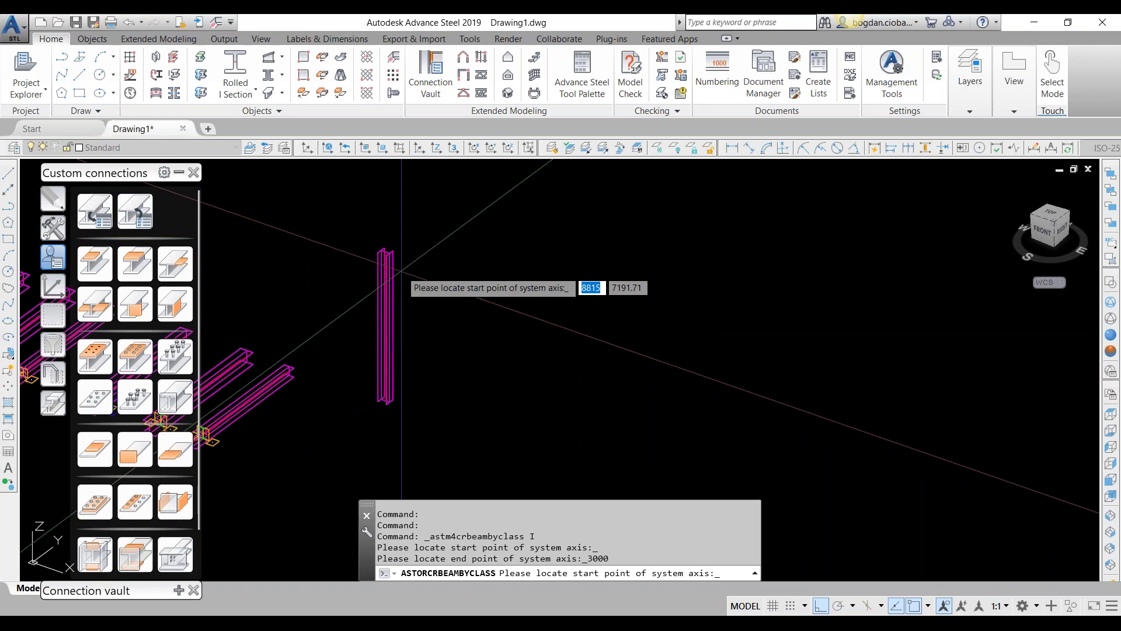
{"action": "key", "text": "Escape"}
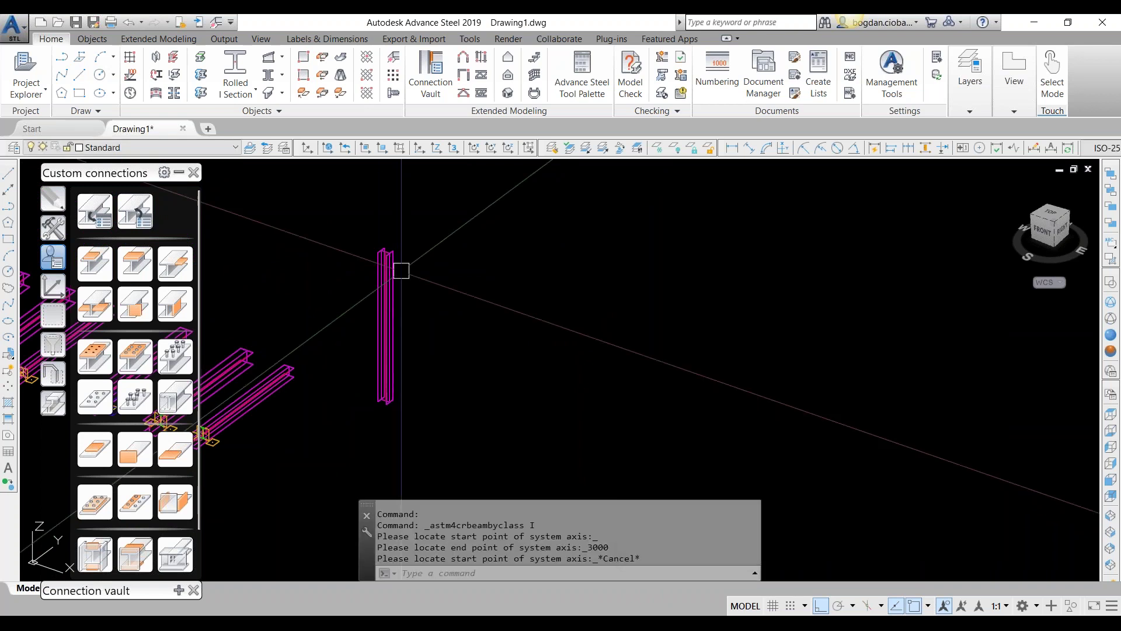
Add a horizontal rolled I-section beam 2000 mm long from the column's top axis point, offset to the centre of its top flange.
{"action": "middle_click_drag", "start_coordinate": [430, 308], "coordinate": [387, 336], "text": "shift"}
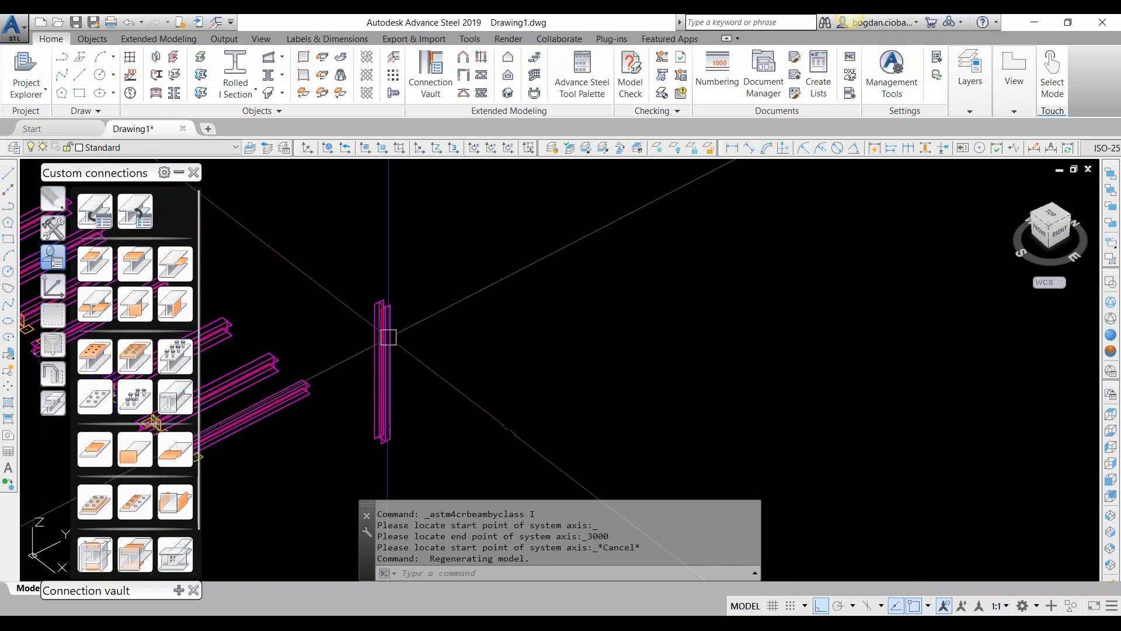
{"action": "scroll", "coordinate": [383, 306], "scroll_direction": "up", "scroll_amount": 7}
{"action": "left_click", "coordinate": [241, 63]}
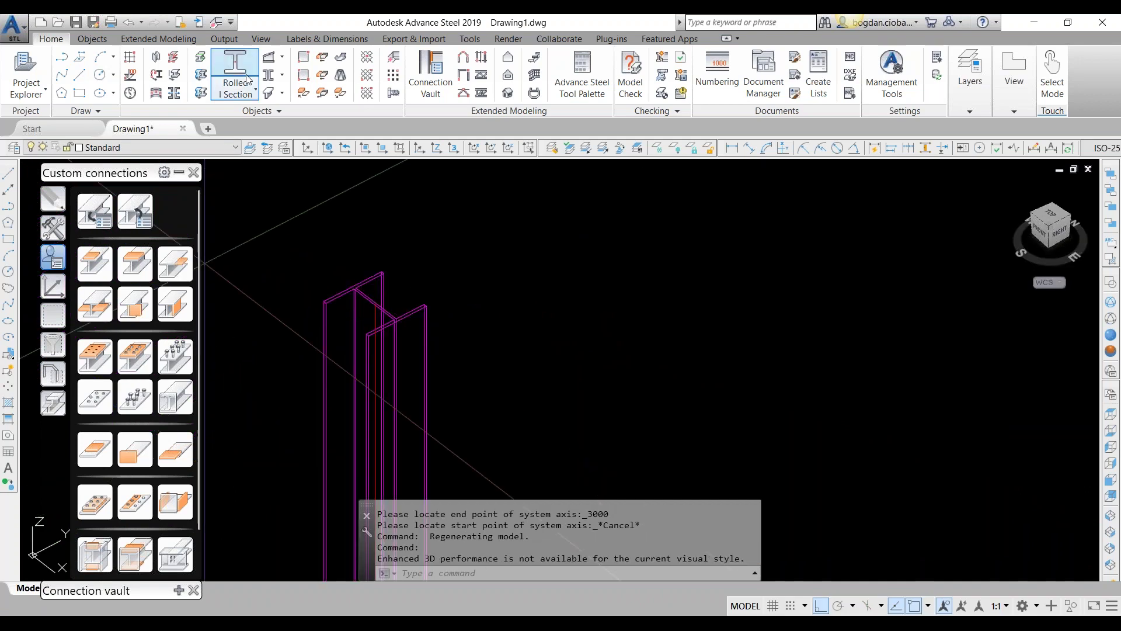
{"action": "scroll", "coordinate": [403, 355], "scroll_direction": "up", "scroll_amount": 2}
{"action": "scroll", "coordinate": [403, 355], "scroll_direction": "up", "scroll_amount": 2}
{"action": "scroll", "coordinate": [359, 213], "scroll_direction": "up", "scroll_amount": 1}
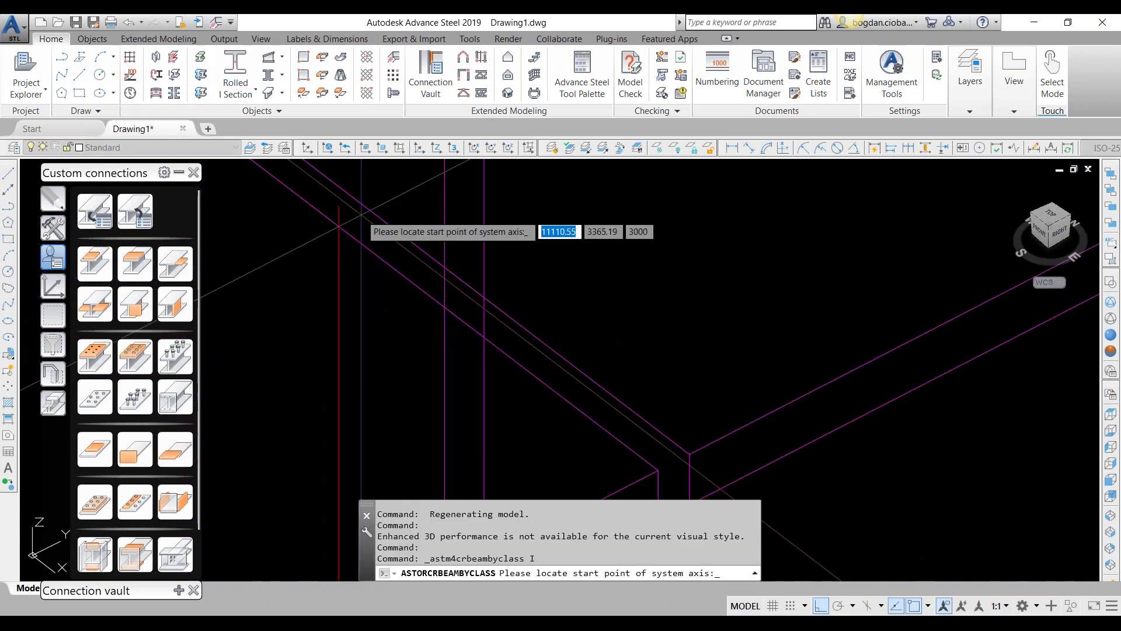
{"action": "left_click", "coordinate": [339, 205]}
{"action": "type", "text": "2000"}
{"action": "key", "text": "Return"}
{"action": "scroll", "coordinate": [339, 206], "scroll_direction": "down", "scroll_amount": 3}
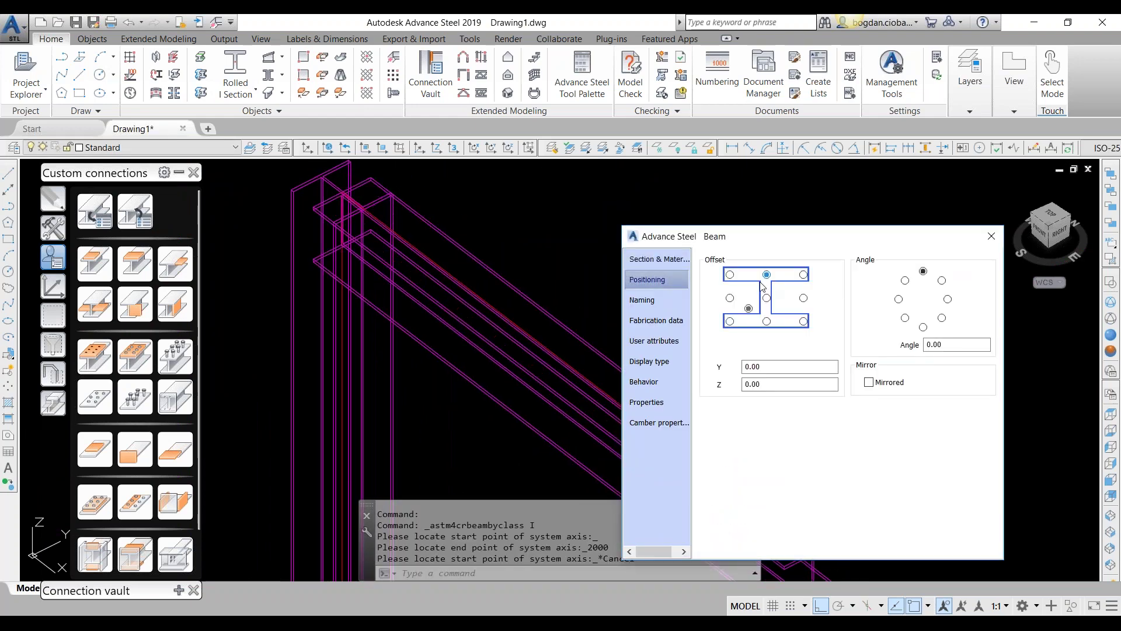
{"action": "key", "text": "Escape"}
{"action": "scroll", "coordinate": [587, 314], "scroll_direction": "down", "scroll_amount": 4}
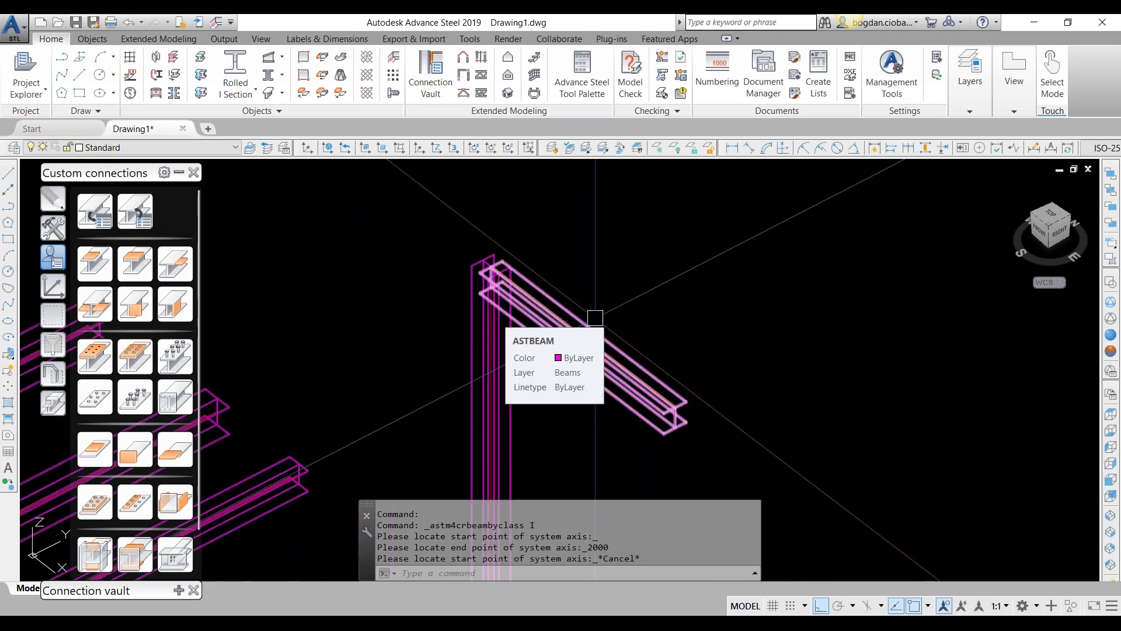
Copy the column and its beam twice along the Y axis to form a row of three frames.
{"action": "scroll", "coordinate": [486, 267], "scroll_direction": "up", "scroll_amount": 2}
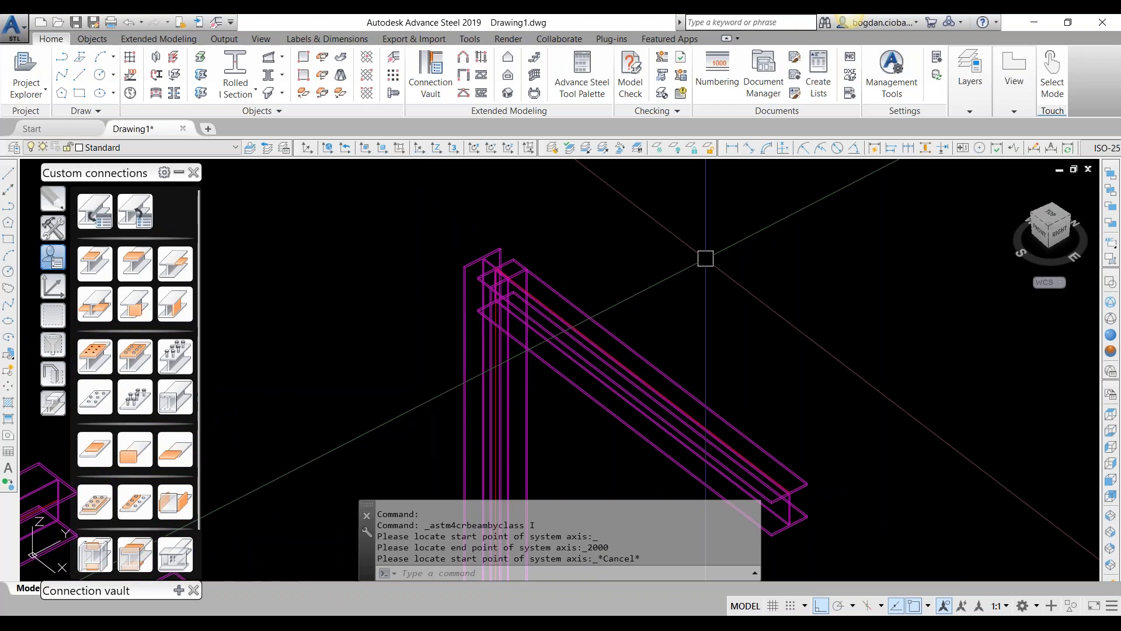
{"action": "middle_click_drag", "start_coordinate": [706, 258], "coordinate": [485, 436], "text": "shift"}
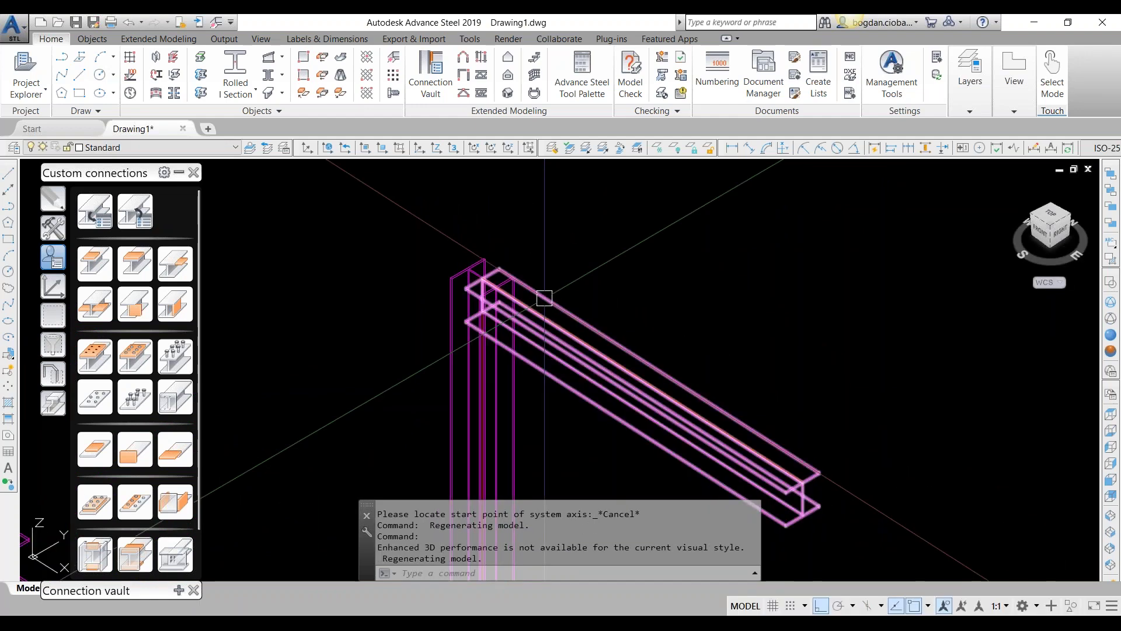
{"action": "middle_click_drag", "start_coordinate": [544, 291], "coordinate": [483, 261]}
{"action": "scroll", "coordinate": [451, 223], "scroll_direction": "up", "scroll_amount": 3}
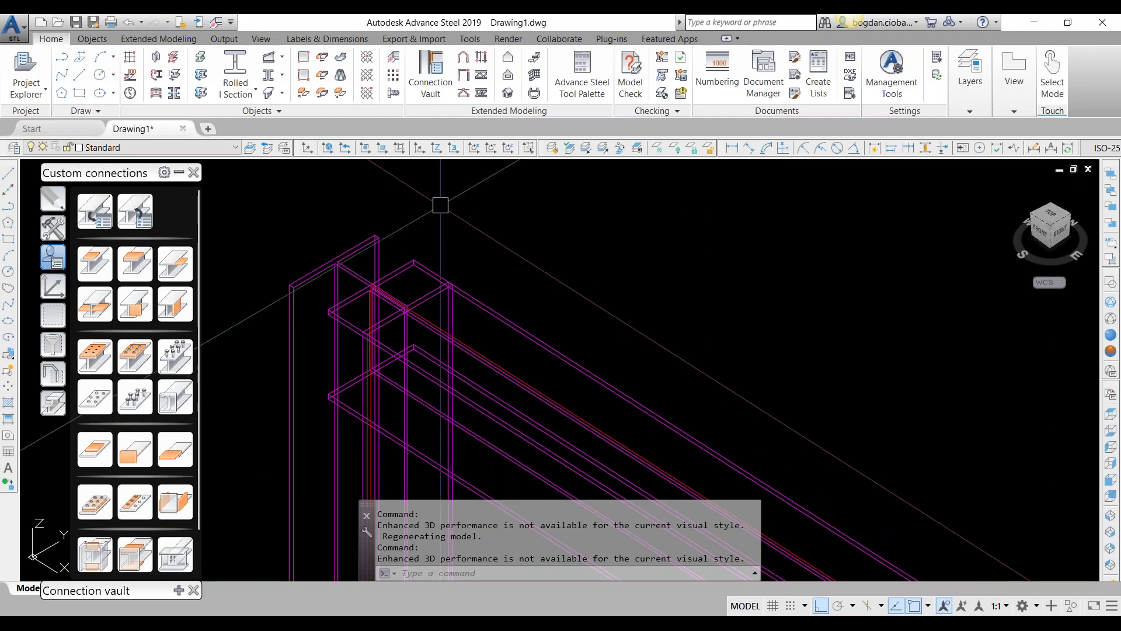
{"action": "left_click", "coordinate": [491, 206]}
{"action": "left_click", "coordinate": [339, 382]}
{"action": "scroll", "coordinate": [626, 293], "scroll_direction": "down", "scroll_amount": 2}
{"action": "middle_click_drag", "start_coordinate": [627, 294], "coordinate": [426, 331]}
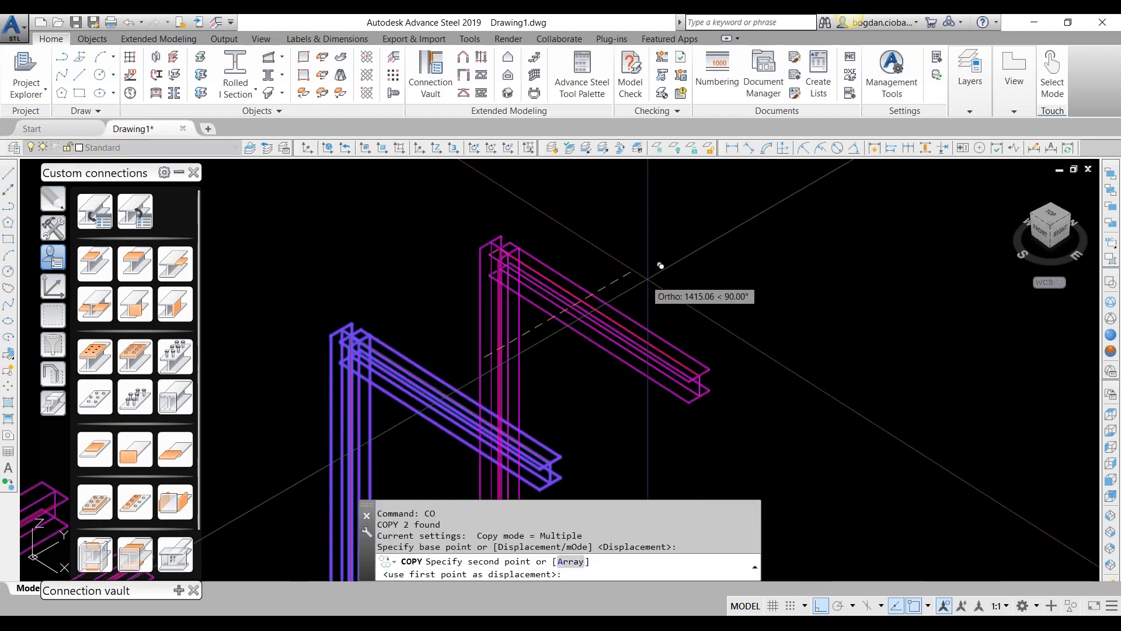
{"action": "middle_click_drag", "start_coordinate": [764, 245], "coordinate": [647, 309]}
{"action": "left_click", "coordinate": [717, 259]}
{"action": "key", "text": "Escape"}
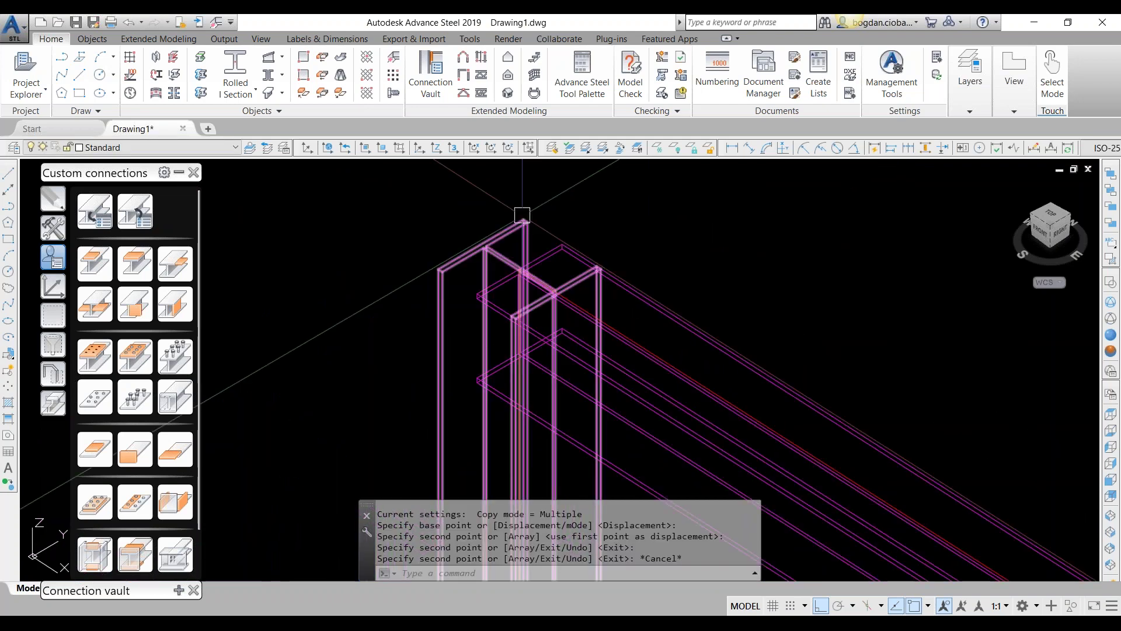
Rotate the section of the last copied column a quarter turn about its axis.
{"action": "double_click", "coordinate": [521, 217]}
{"action": "left_click", "coordinate": [647, 279]}
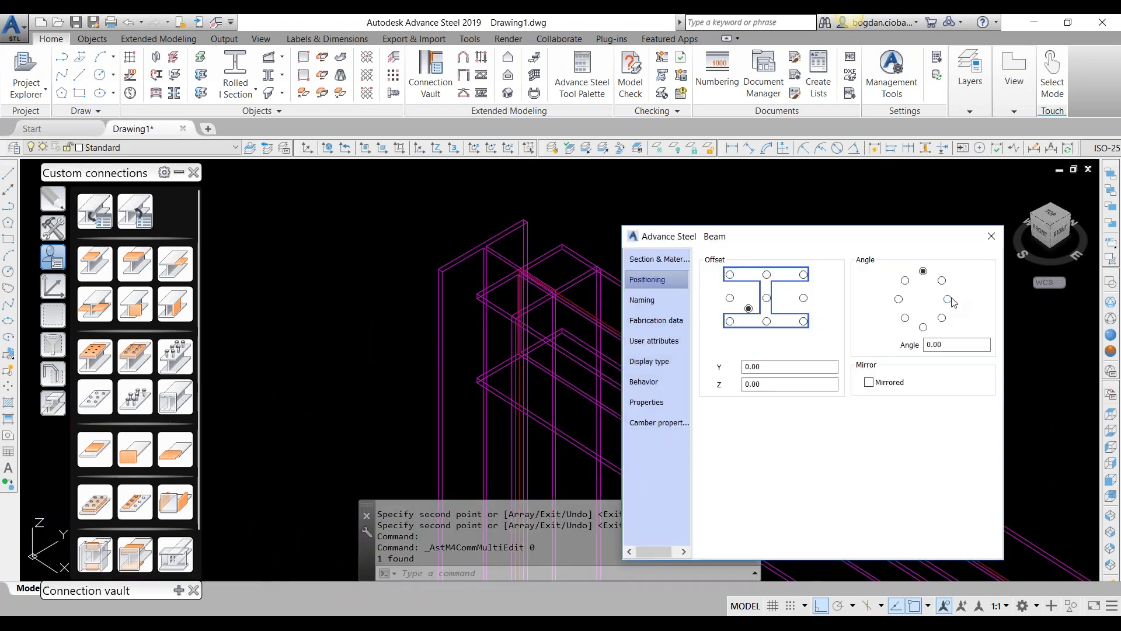
{"action": "left_click", "coordinate": [947, 298]}
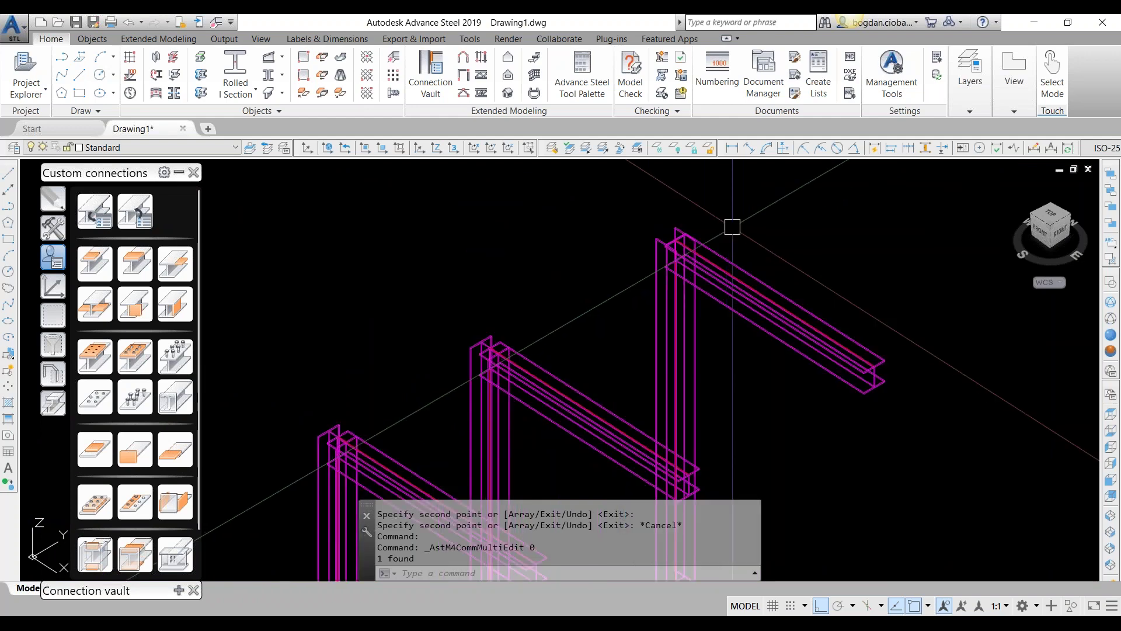
Set the UCS on the first column's flange face on the side where the beam extends.
{"action": "mouse_move", "coordinate": [388, 280]}
{"action": "middle_mouse_down"}
{"action": "mouse_move", "coordinate": [403, 310]}
{"action": "mouse_move", "coordinate": [407, 291]}
{"action": "middle_mouse_up"}
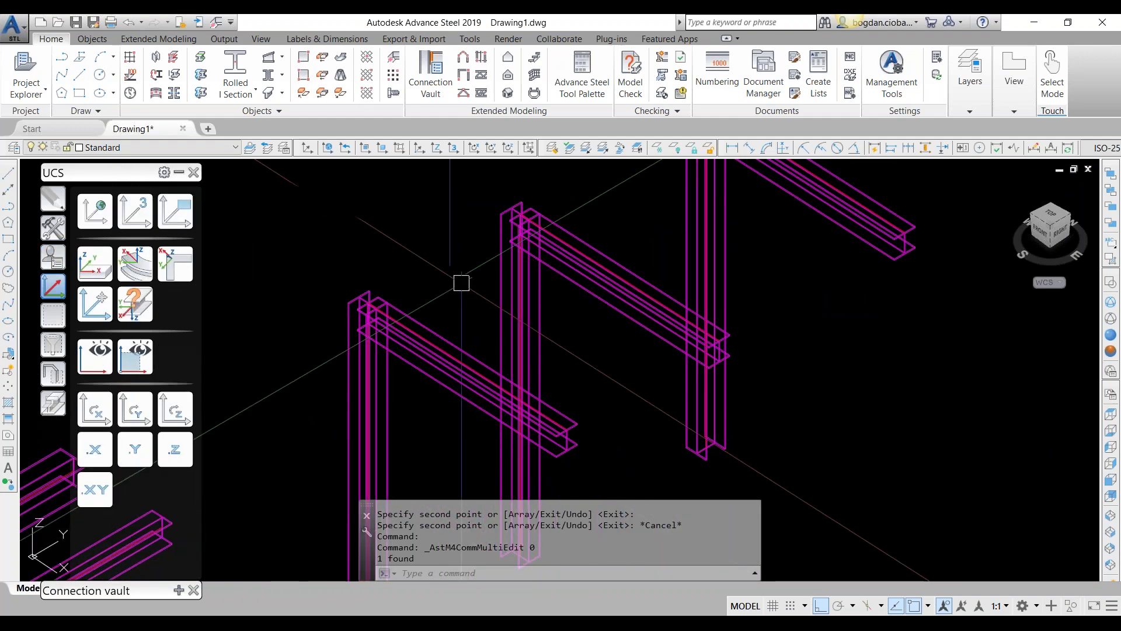
{"action": "scroll", "coordinate": [458, 280], "scroll_direction": "up", "scroll_amount": 3}
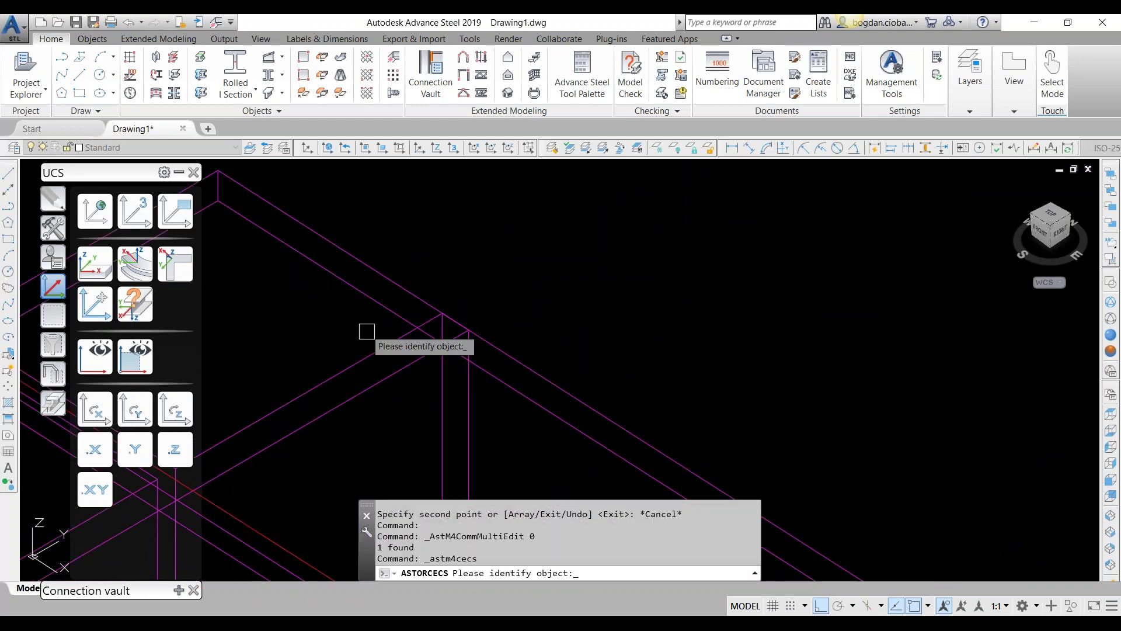
{"action": "left_click", "coordinate": [366, 328]}
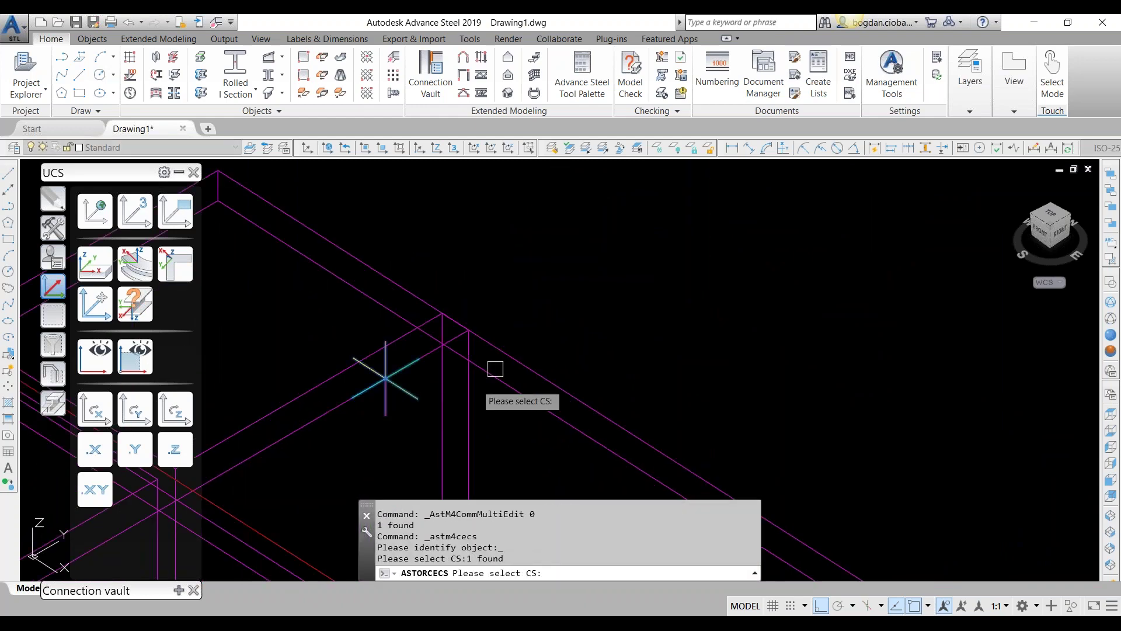
{"action": "right_click", "coordinate": [580, 272]}
{"action": "scroll", "coordinate": [571, 248], "scroll_direction": "down", "scroll_amount": 7}
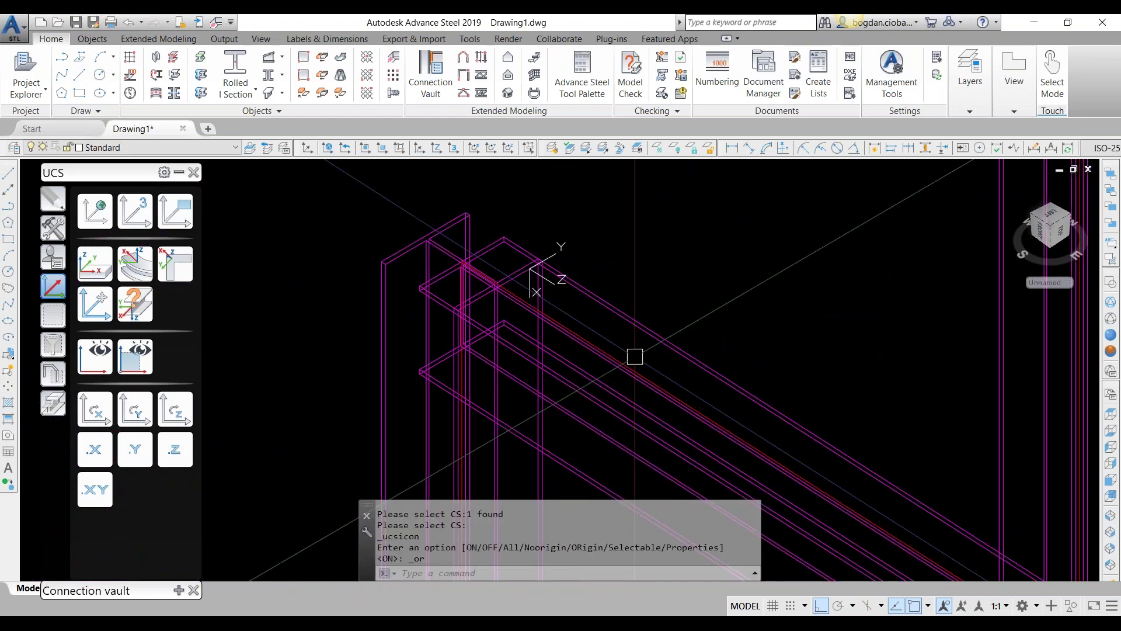
Create a rectangular plate of about 190 x 200 mm on the first column's flange by two diagonal corners, spanning the beam's depth.
{"action": "left_click", "coordinate": [304, 56]}
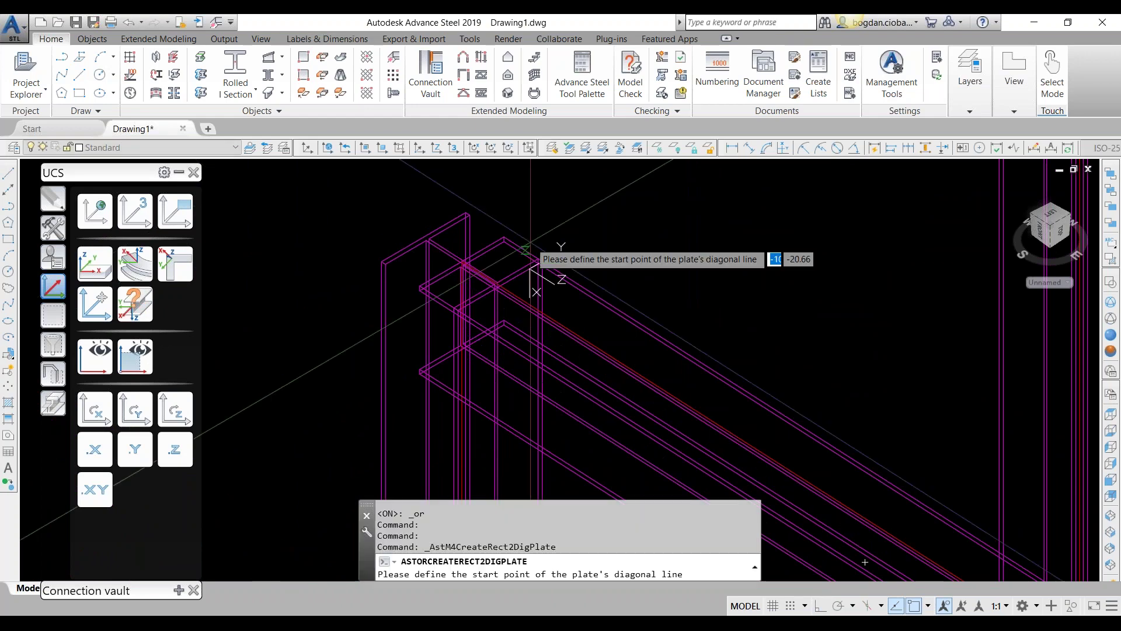
{"action": "left_click", "coordinate": [526, 249]}
{"action": "scroll", "coordinate": [526, 246], "scroll_direction": "up", "scroll_amount": 3}
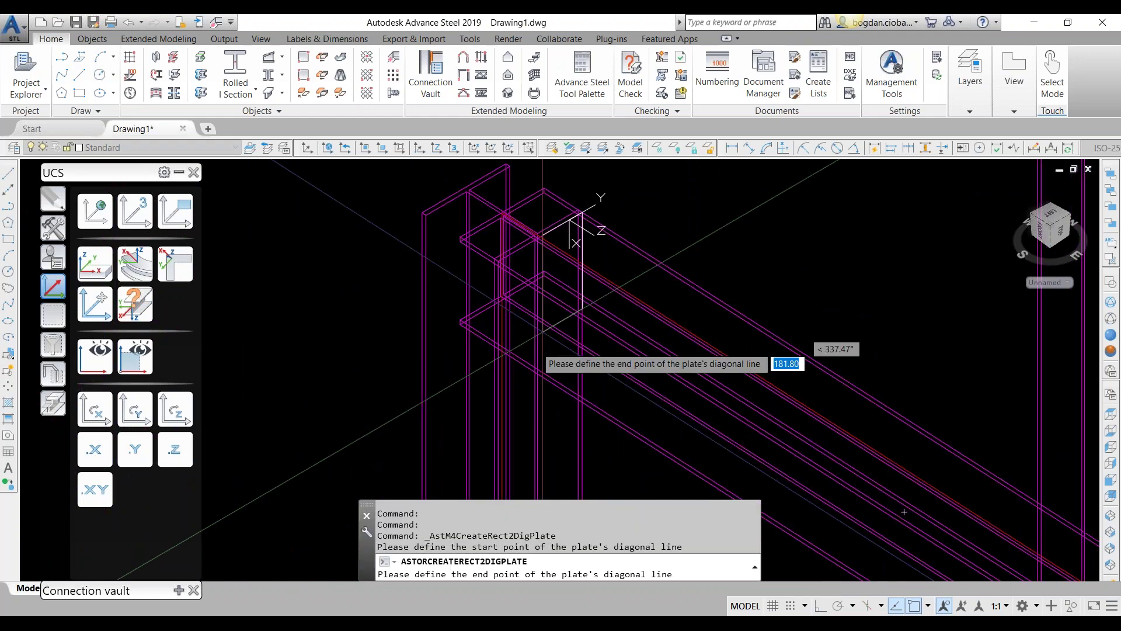
{"action": "scroll", "coordinate": [519, 228], "scroll_direction": "up", "scroll_amount": 2}
{"action": "scroll", "coordinate": [508, 248], "scroll_direction": "up", "scroll_amount": 2}
{"action": "left_click", "coordinate": [475, 254]}
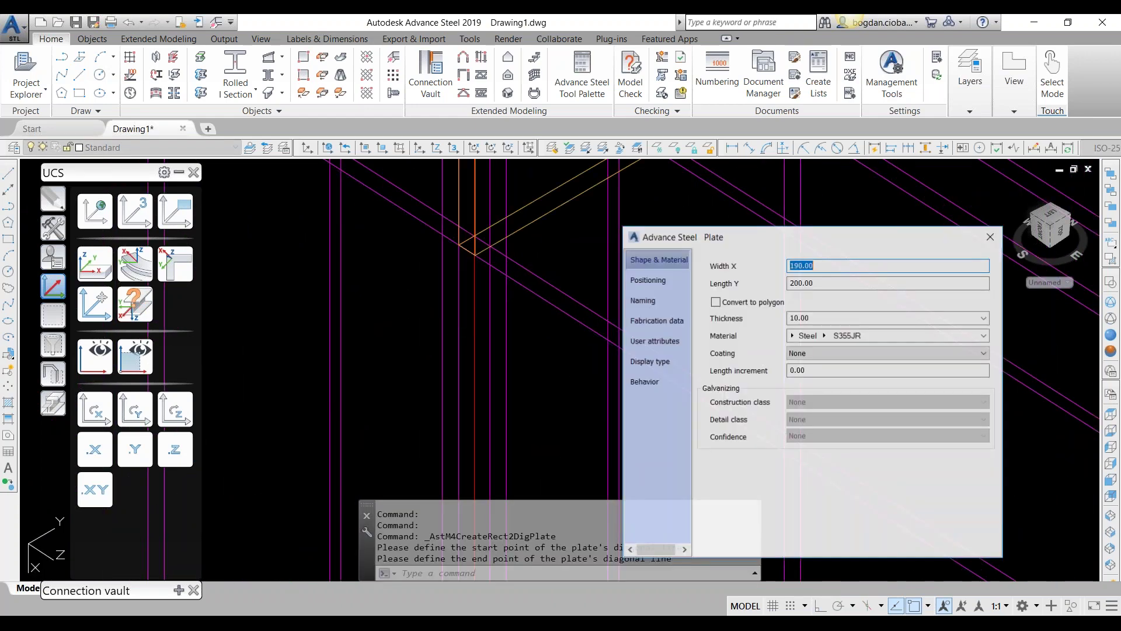
{"action": "key", "text": "Escape"}
{"action": "scroll", "coordinate": [555, 355], "scroll_direction": "down", "scroll_amount": 5}
{"action": "middle_click_drag", "start_coordinate": [587, 284], "coordinate": [524, 357]}
{"action": "scroll", "coordinate": [523, 357], "scroll_direction": "up", "scroll_amount": 2}
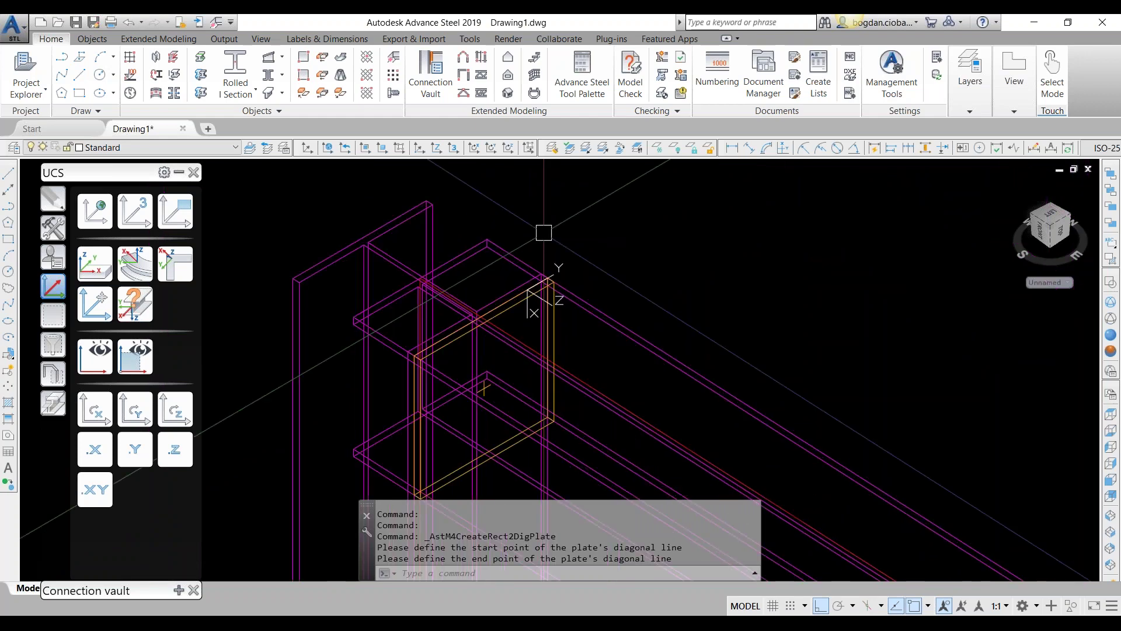
Cut the first beam's end at the column-flange plate with the feature connection, keeping its default settings.
{"action": "left_click", "coordinate": [53, 403]}
{"action": "left_click", "coordinate": [174, 423]}
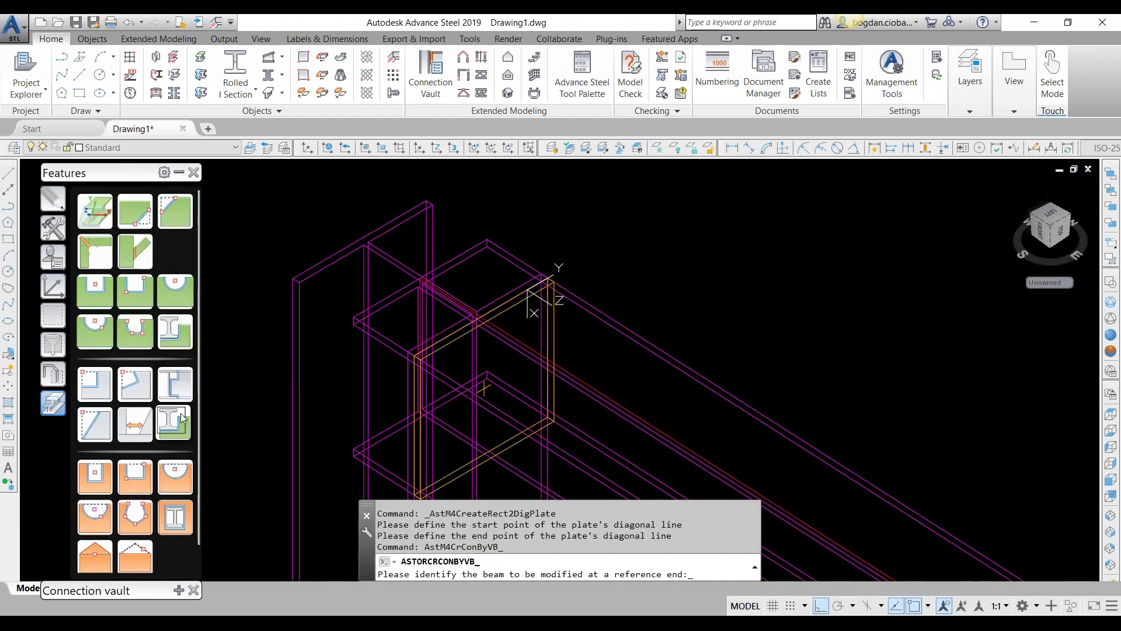
{"action": "left_click", "coordinate": [525, 297]}
{"action": "key", "text": "Return"}
{"action": "left_click", "coordinate": [521, 309]}
{"action": "scroll", "coordinate": [519, 308], "scroll_direction": "up", "scroll_amount": 2}
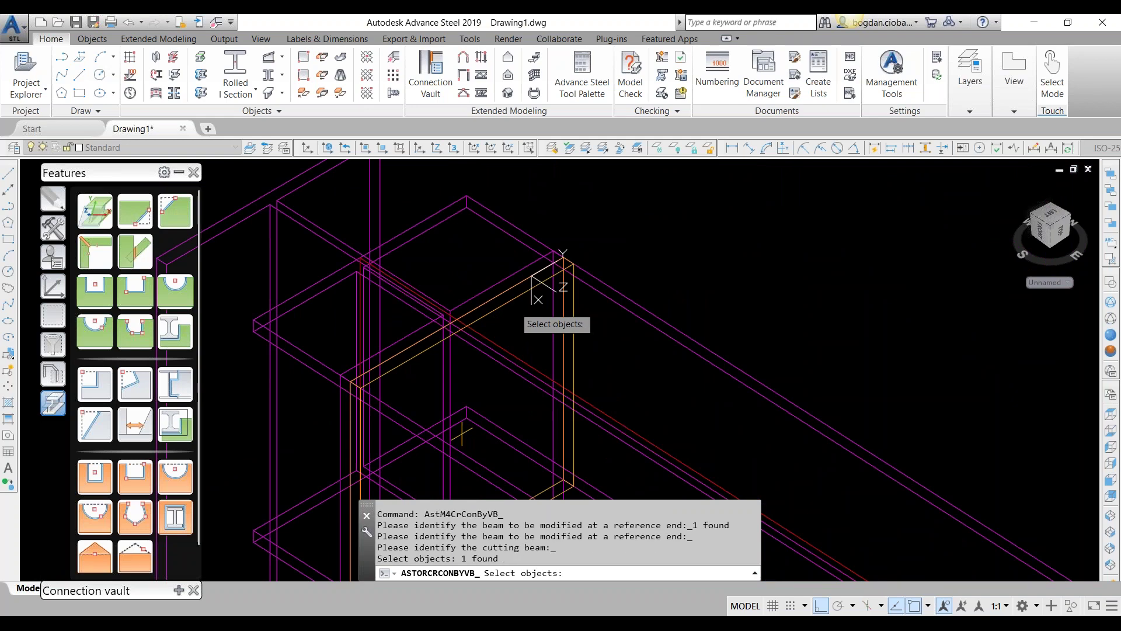
{"action": "key", "text": "Return"}
{"action": "left_click", "coordinate": [1069, 238]}
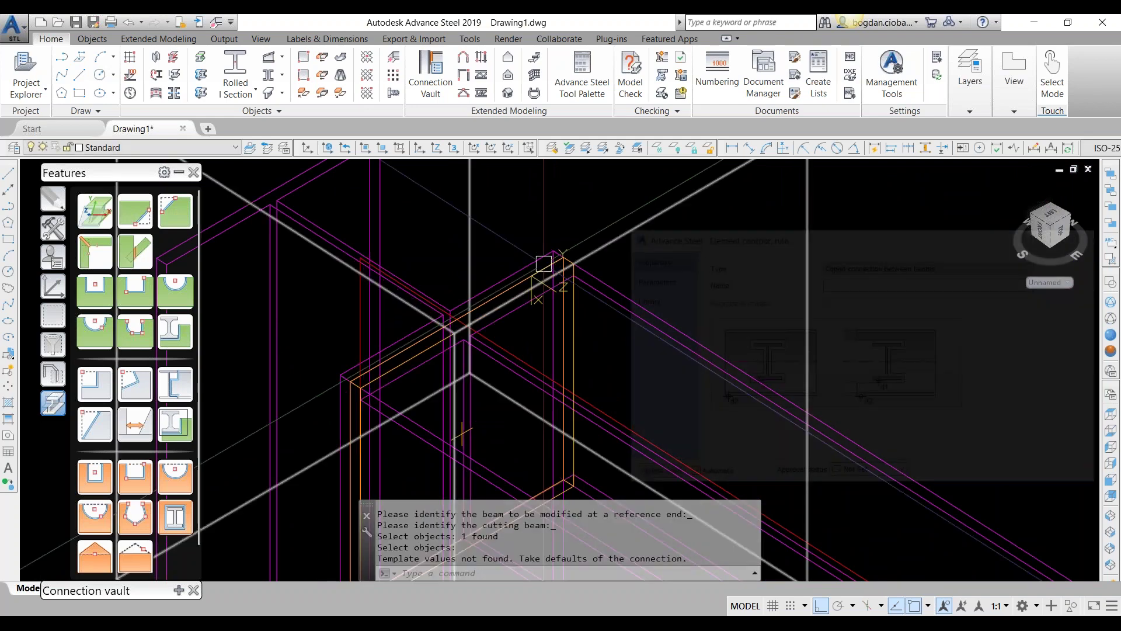
Erase the connection box of the beam's cut with the ordinary Erase command.
{"action": "scroll", "coordinate": [528, 255], "scroll_direction": "down", "scroll_amount": 5}
{"action": "left_click", "coordinate": [607, 223]}
{"action": "type", "text": "e"}
{"action": "key", "text": "Return"}
{"action": "scroll", "coordinate": [506, 228], "scroll_direction": "down", "scroll_amount": 4}
{"action": "scroll", "coordinate": [559, 234], "scroll_direction": "up", "scroll_amount": 2}
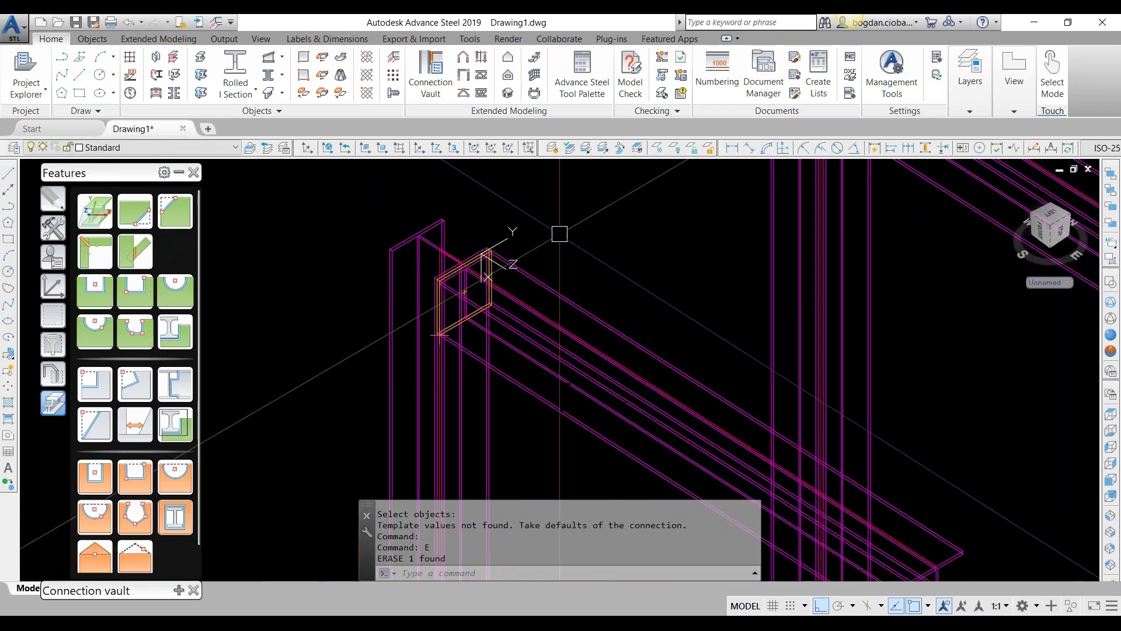
{"action": "mouse_move", "coordinate": [559, 234]}
{"action": "middle_mouse_down", "text": "shift"}
{"action": "mouse_move", "coordinate": [561, 211]}
{"action": "mouse_move", "coordinate": [495, 259]}
{"action": "middle_mouse_up", "text": "shift"}
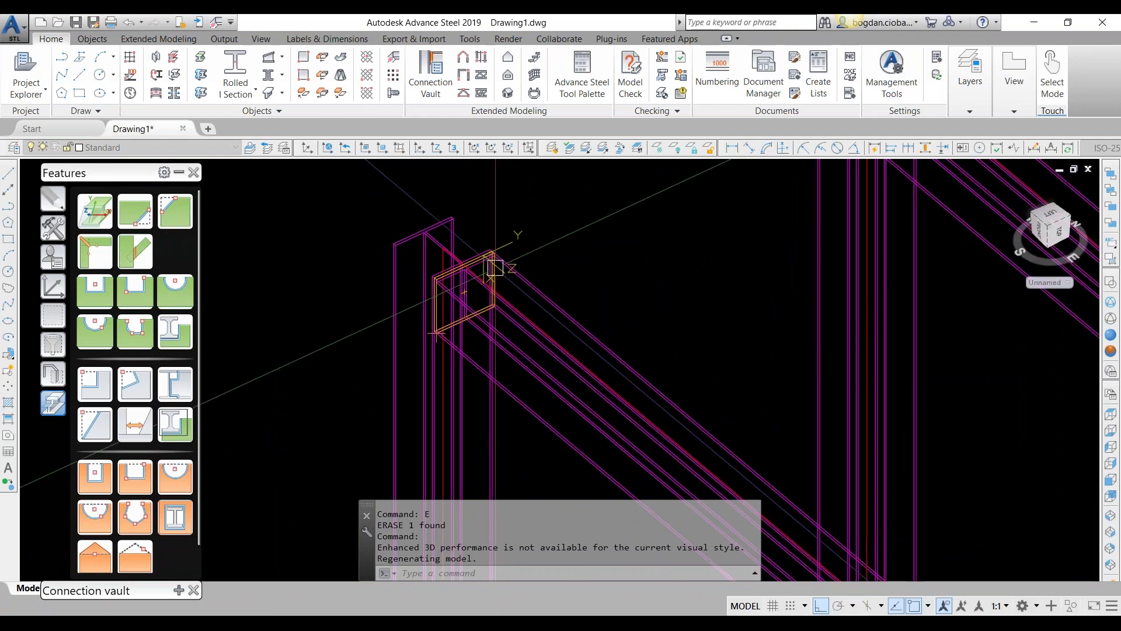
Start a new connection template, picking the first column and its attached beam as the two input beams.
{"action": "left_click", "coordinate": [53, 257]}
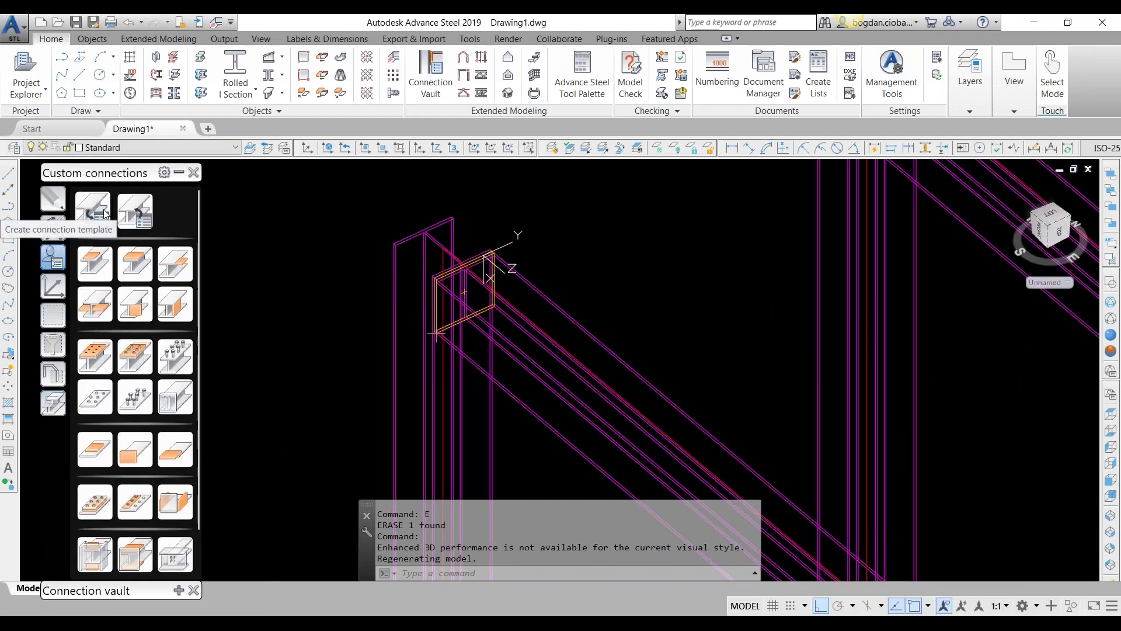
{"action": "left_click", "coordinate": [96, 211]}
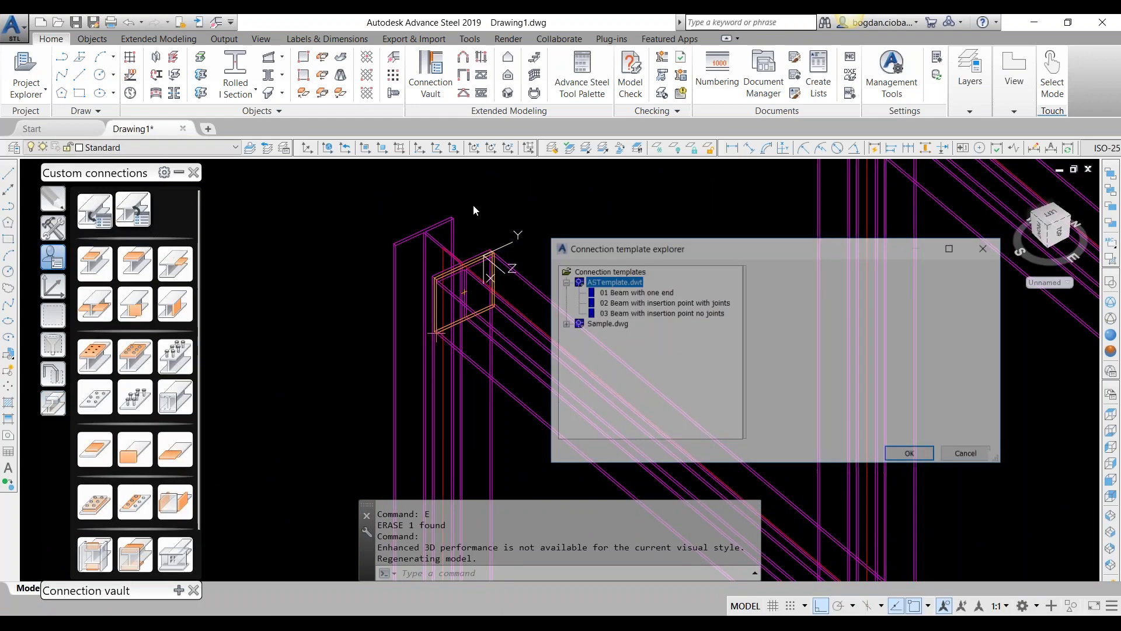
{"action": "key", "text": "Escape"}
{"action": "left_click", "coordinate": [105, 222]}
{"action": "left_click", "coordinate": [578, 350]}
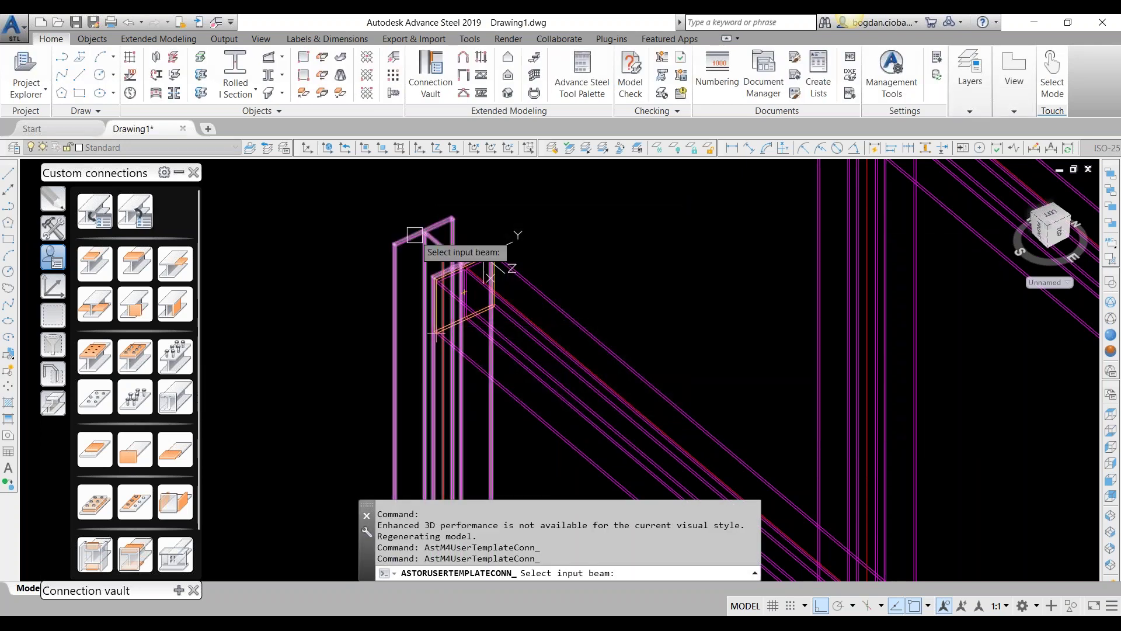
{"action": "left_click", "coordinate": [414, 236]}
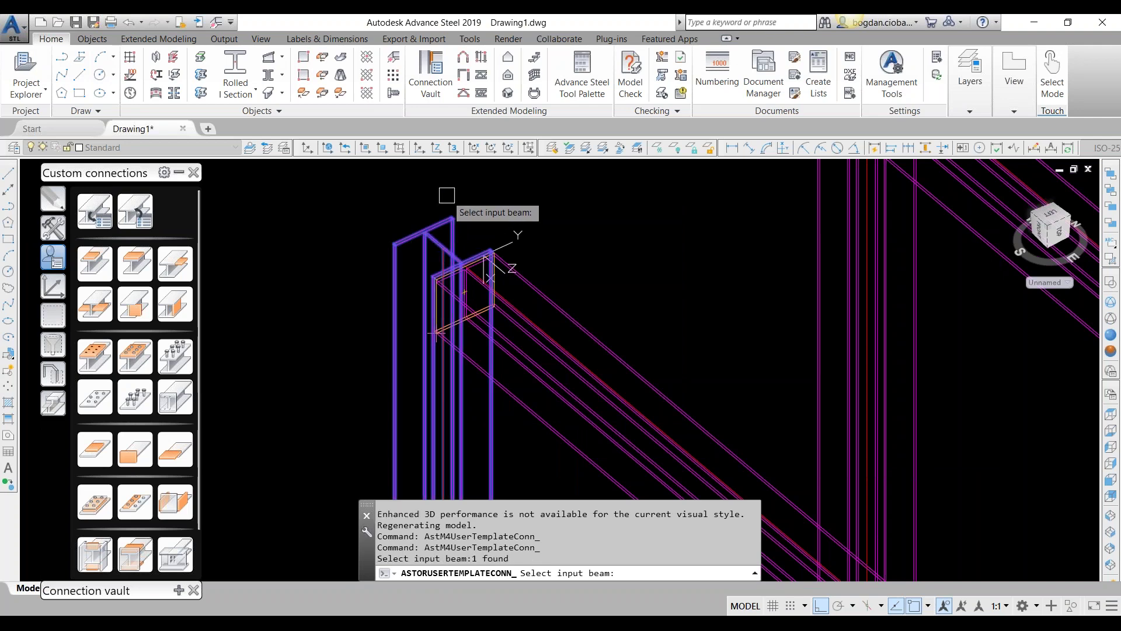
{"action": "left_click", "coordinate": [580, 320]}
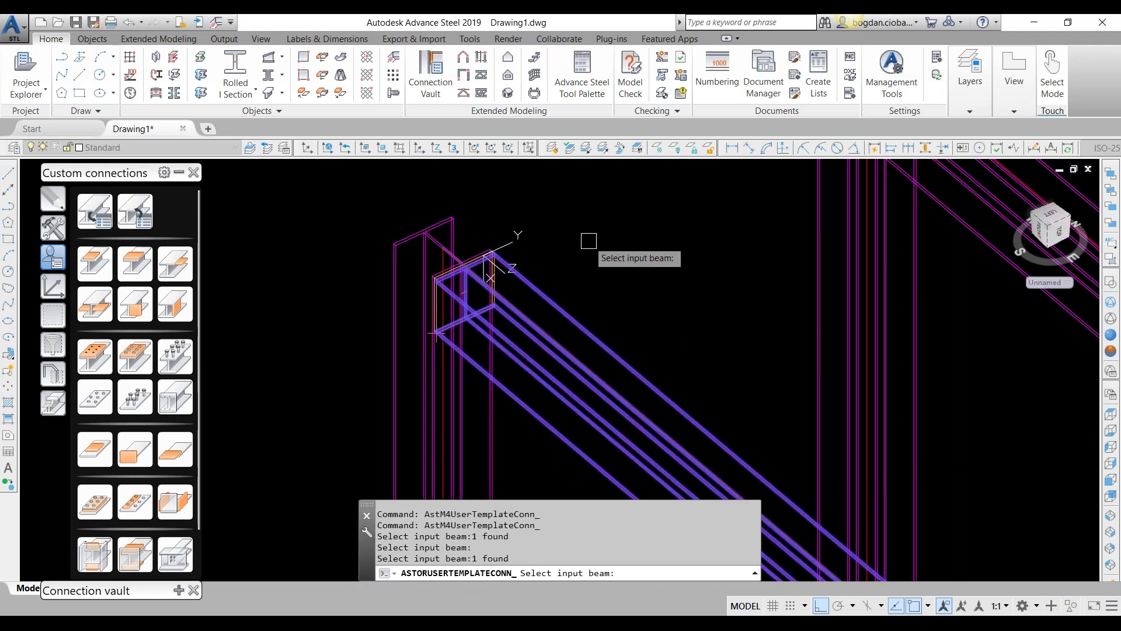
{"action": "key", "text": "Return"}
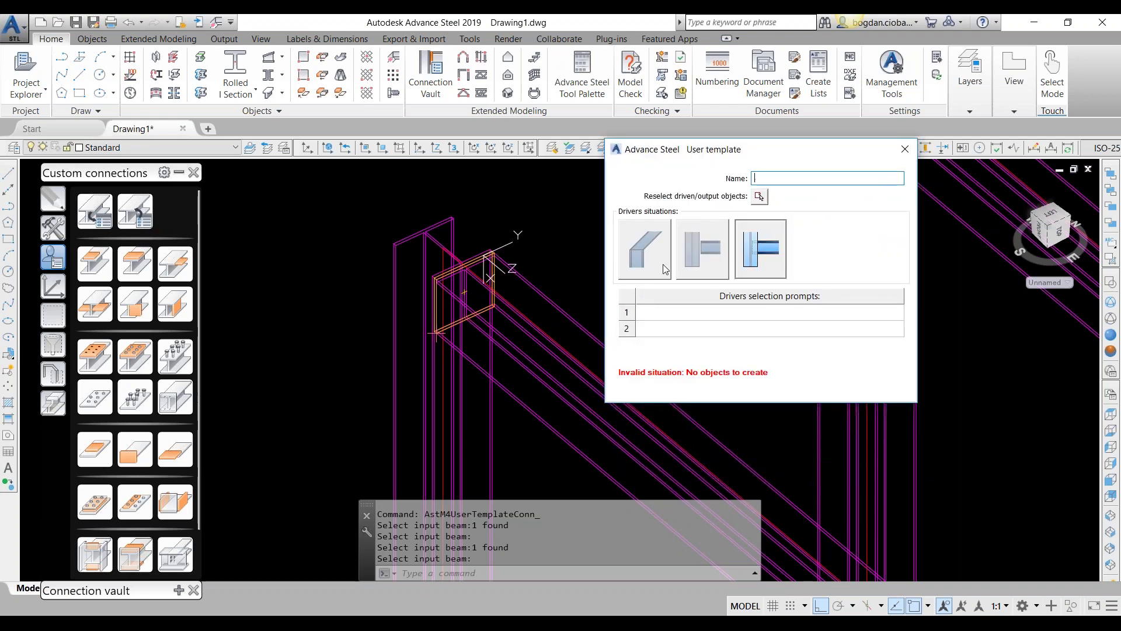
Try the available drivers situations and set the template to the second one, a beam framing into a column.
{"action": "left_click", "coordinate": [667, 264]}
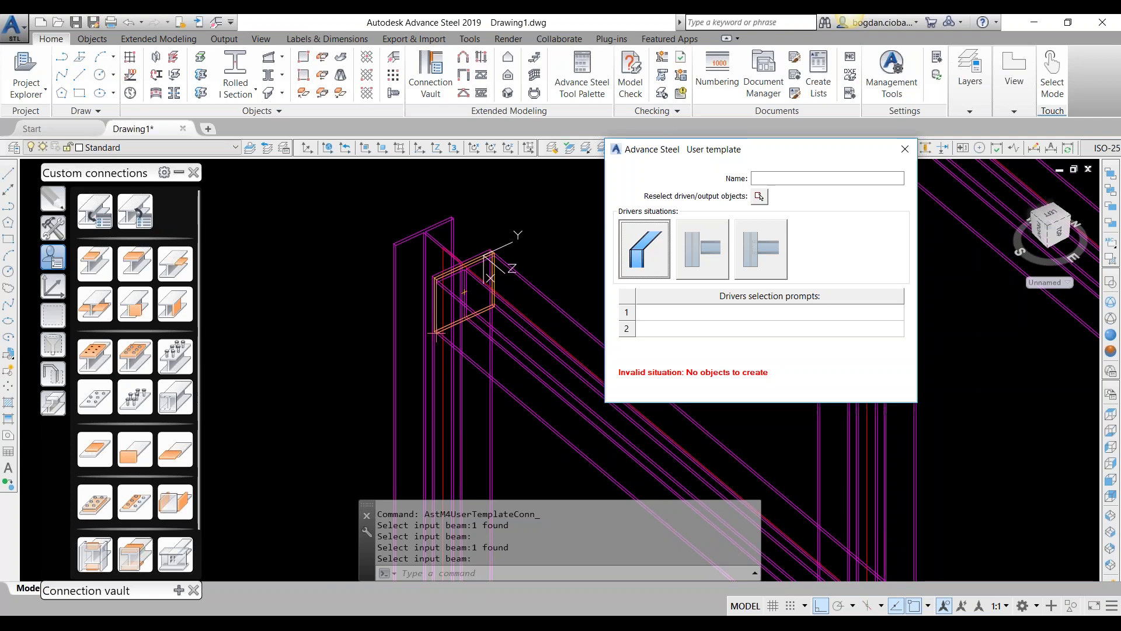
{"action": "left_click", "coordinate": [706, 250]}
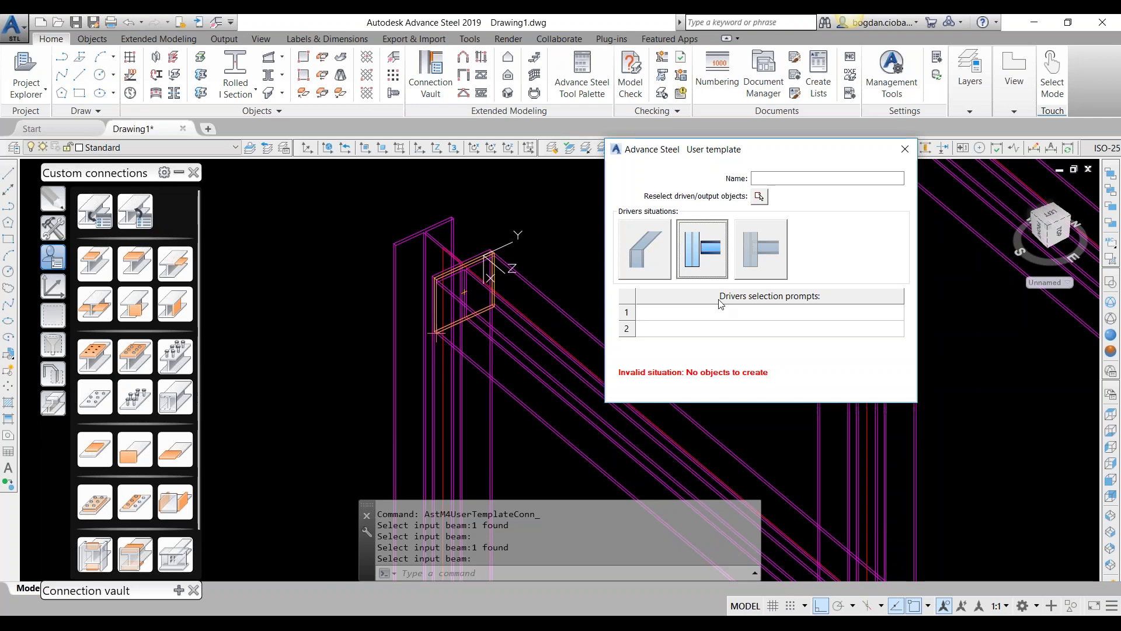
{"action": "left_click", "coordinate": [769, 251]}
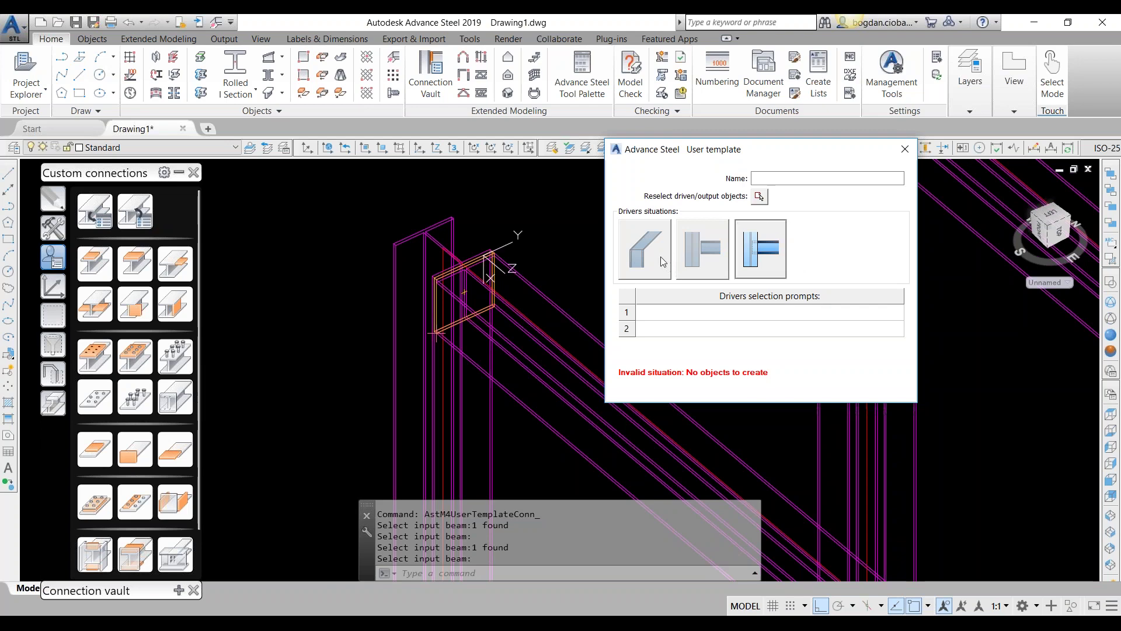
{"action": "left_click", "coordinate": [700, 251]}
Name the connection template "04 2 beam with outer contour".
{"action": "left_click", "coordinate": [782, 180]}
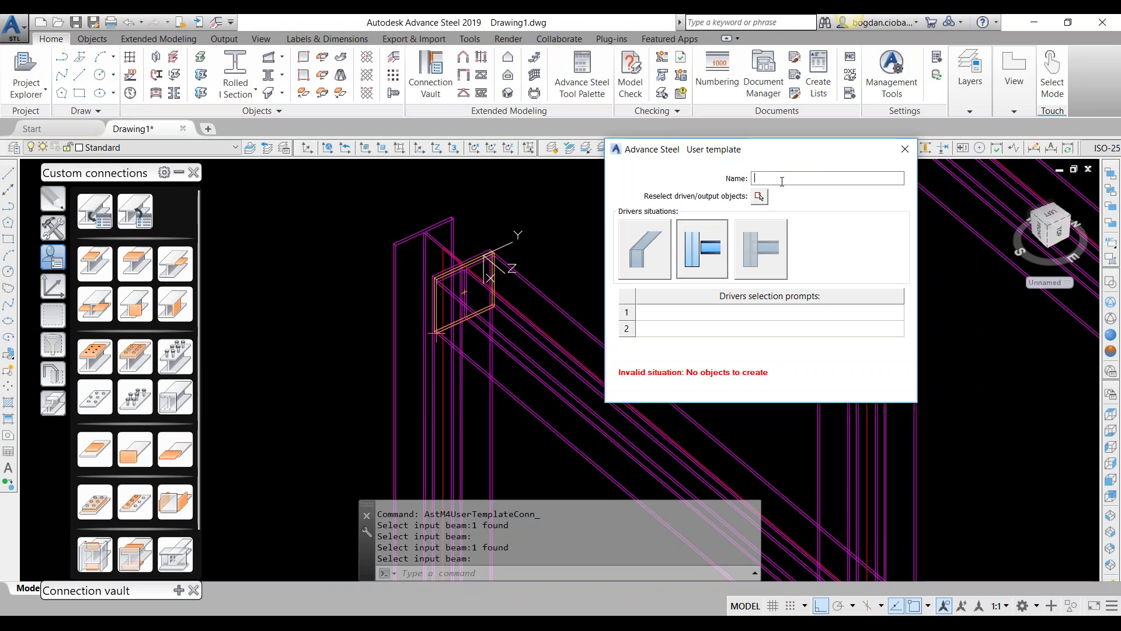
{"action": "type", "text": "04 2"}
{"action": "type", "text": " beam with"}
{"action": "type", "text": " outer co"}
{"action": "type", "text": "unt"}
{"action": "key", "text": "BackSpace"}
{"action": "key", "text": "BackSpace"}
{"action": "key", "text": "BackSpace"}
{"action": "type", "text": "ntor"}
{"action": "type", "text": "r"}
Set the drivers selection prompts to "Main beam" for driver 1 and "Secondary beam" for driver 2.
{"action": "left_click", "coordinate": [729, 313]}
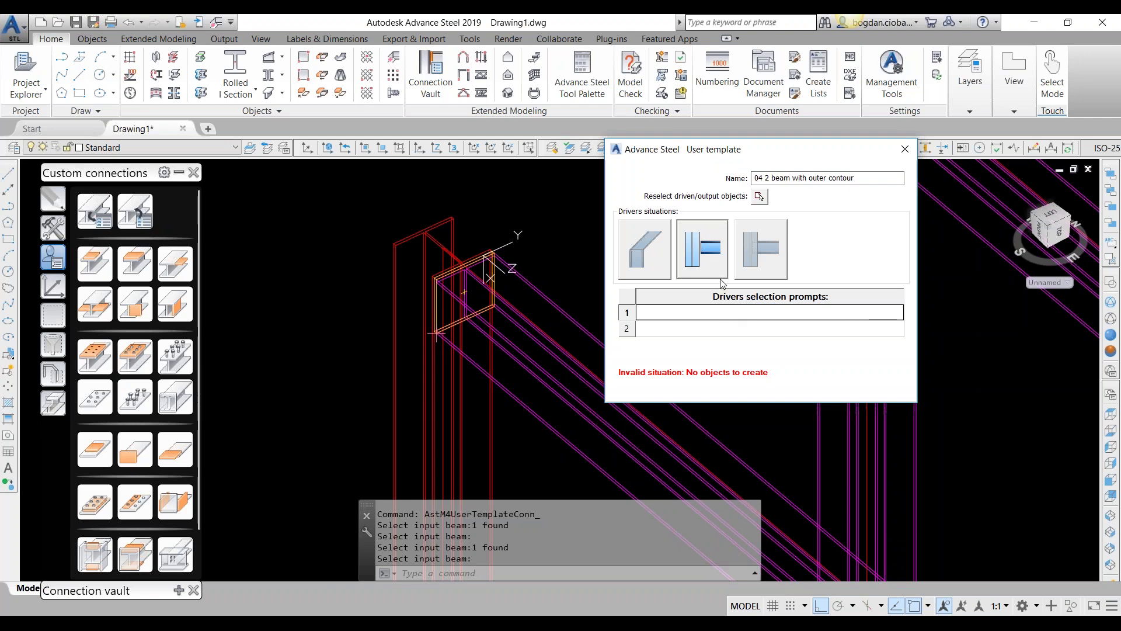
{"action": "left_click", "coordinate": [777, 316]}
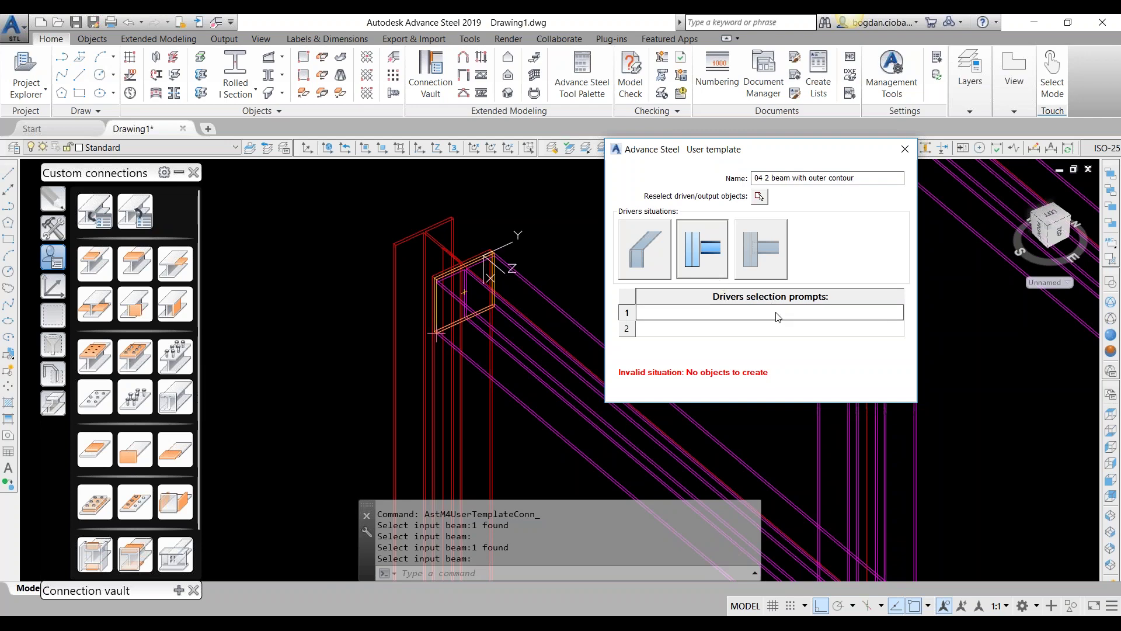
{"action": "type", "text": "M"}
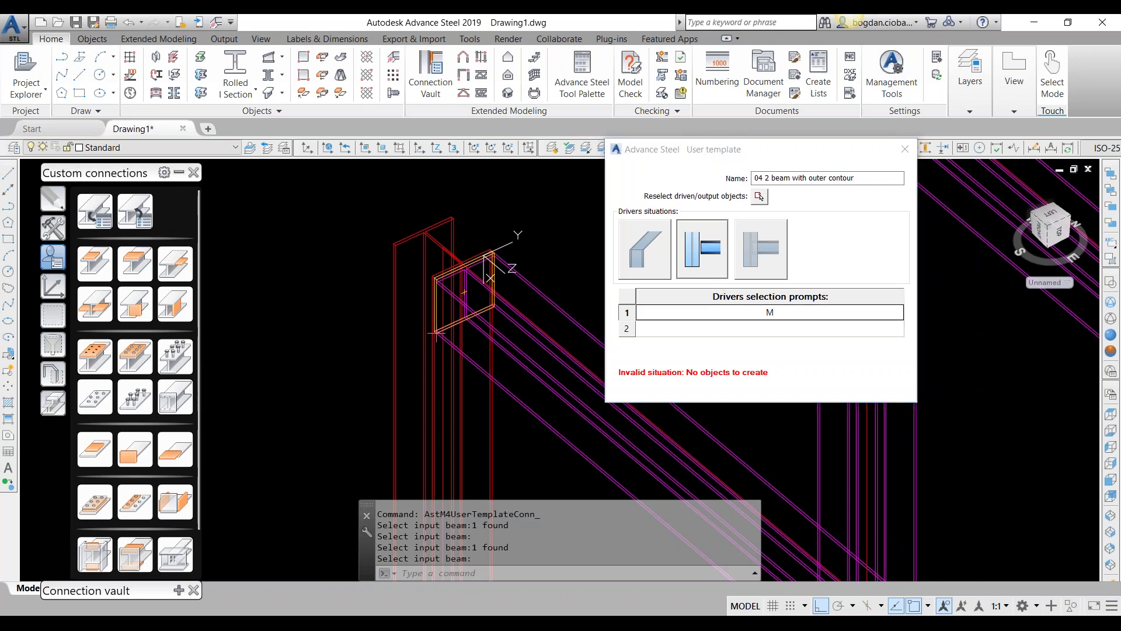
{"action": "type", "text": "ain"}
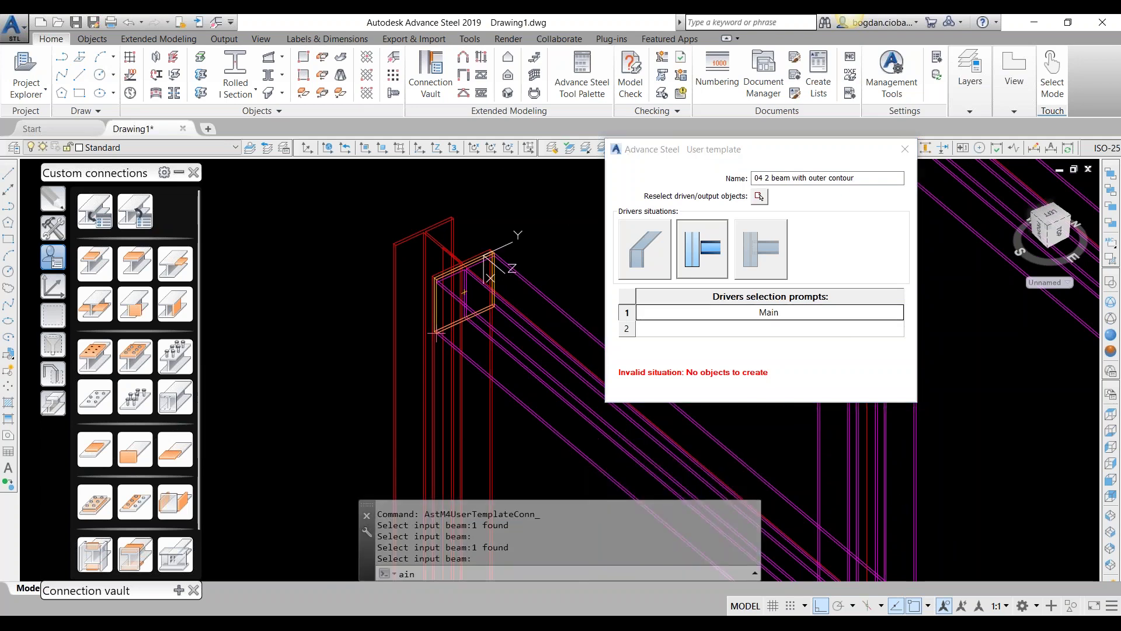
{"action": "type", "text": "beam"}
{"action": "left_click", "coordinate": [816, 316]}
{"action": "type", "text": "beam"}
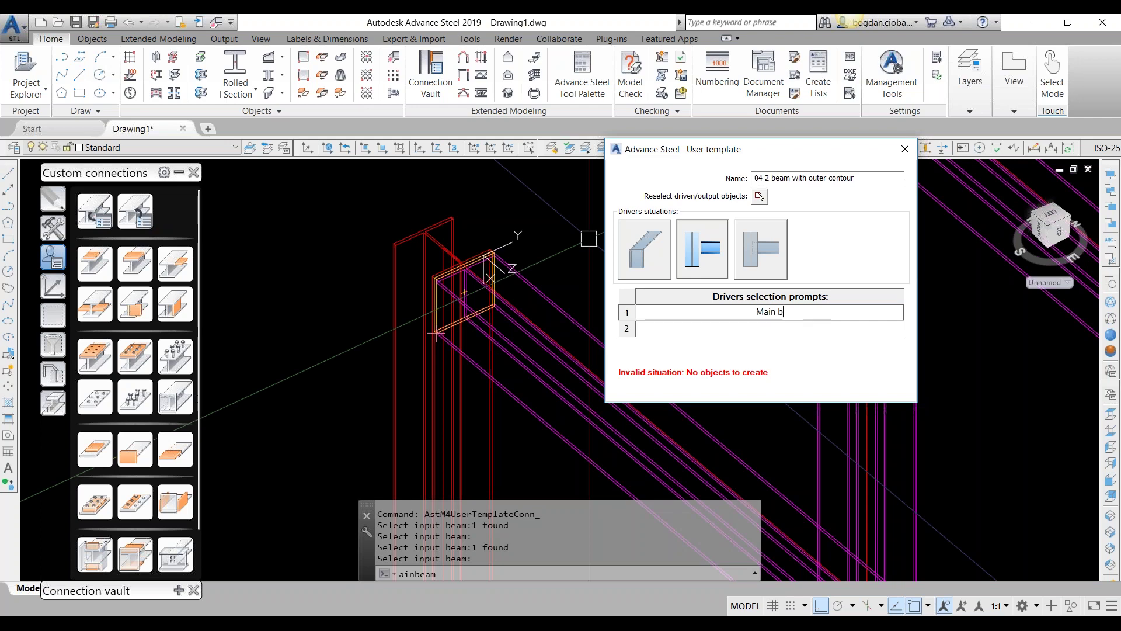
{"action": "left_click", "coordinate": [783, 327]}
{"action": "type", "text": "Secondary beam"}
{"action": "left_click", "coordinate": [760, 196]}
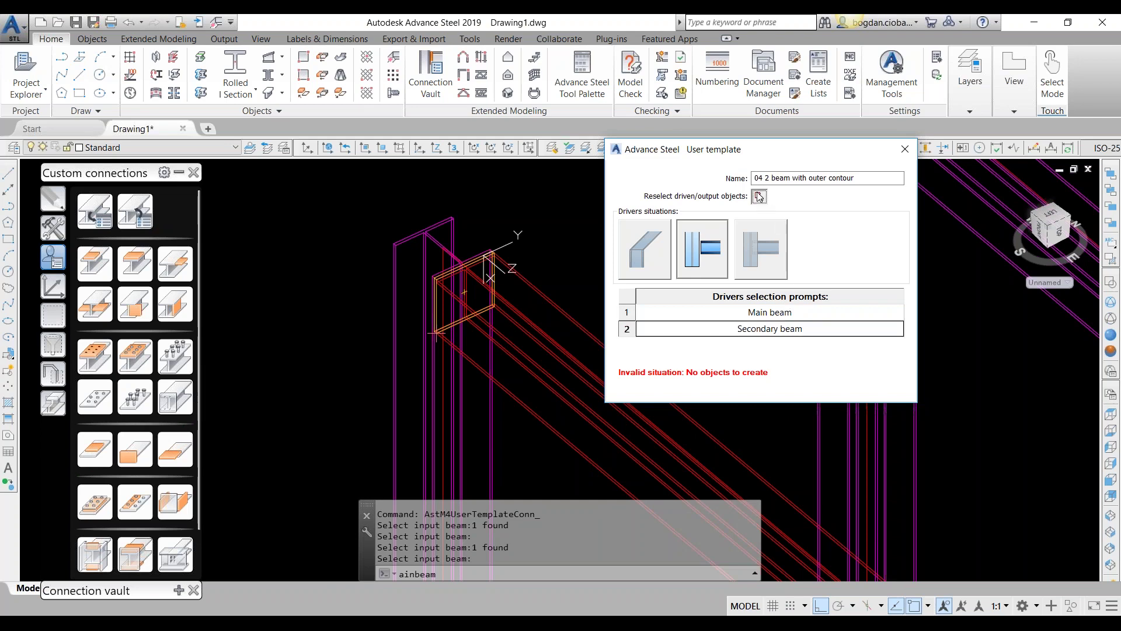
{"action": "scroll", "coordinate": [390, 229], "scroll_direction": "down", "scroll_amount": 3}
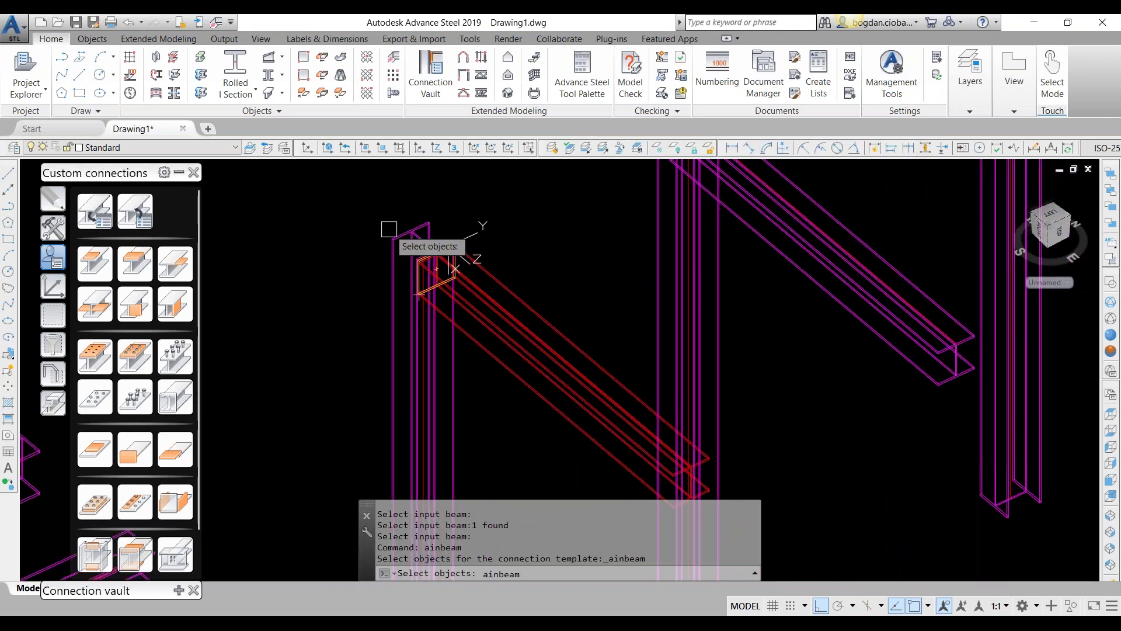
{"action": "key", "text": "Escape"}
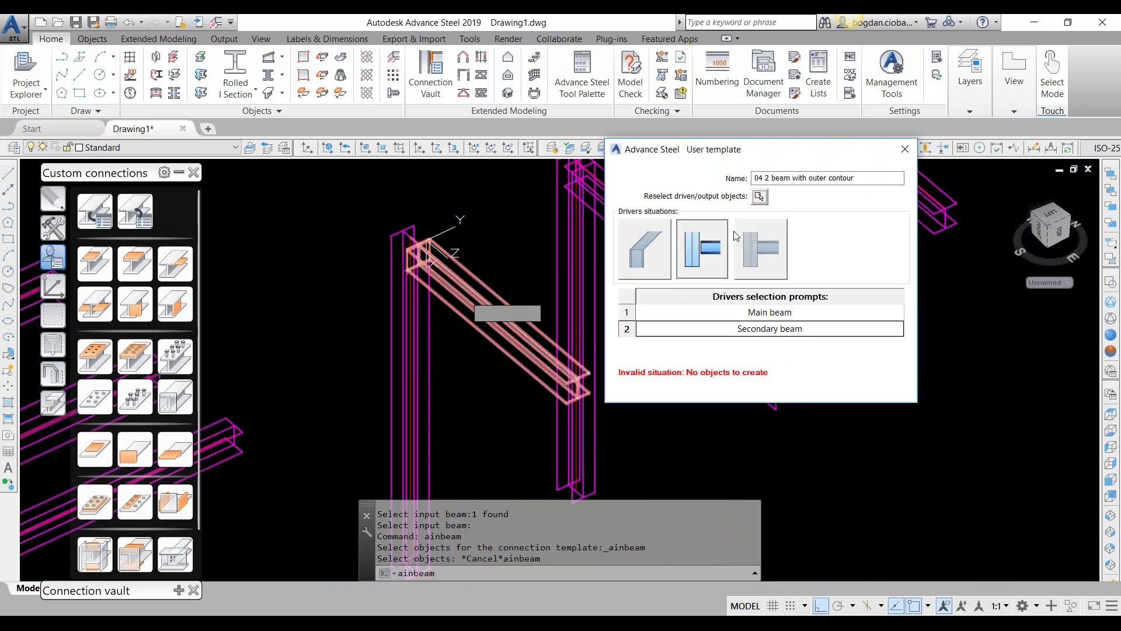
Window-select the column-flange plate as the template's output objects and close the template definition.
{"action": "left_click", "coordinate": [759, 196]}
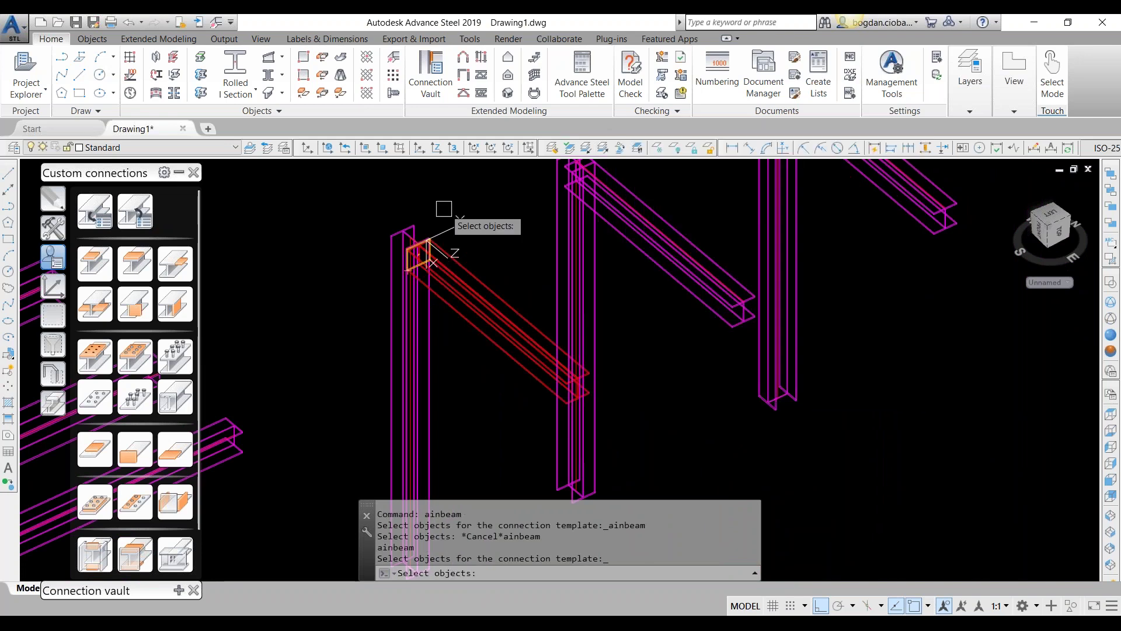
{"action": "left_click", "coordinate": [359, 192]}
{"action": "left_click", "coordinate": [461, 255]}
{"action": "scroll", "coordinate": [463, 232], "scroll_direction": "up", "scroll_amount": 2}
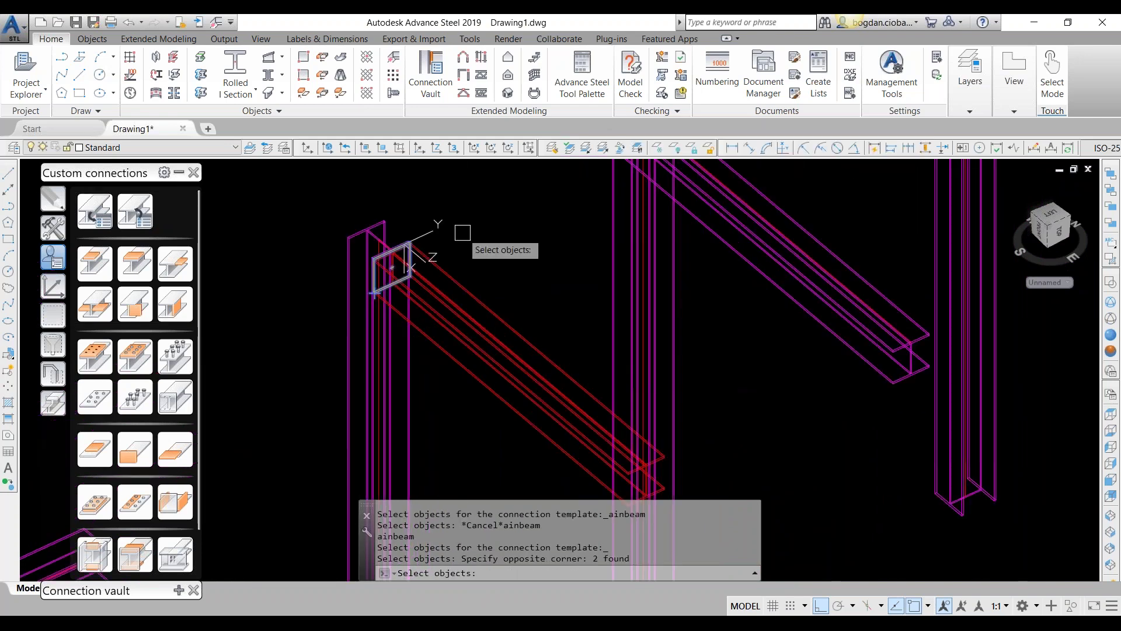
{"action": "key", "text": "Return"}
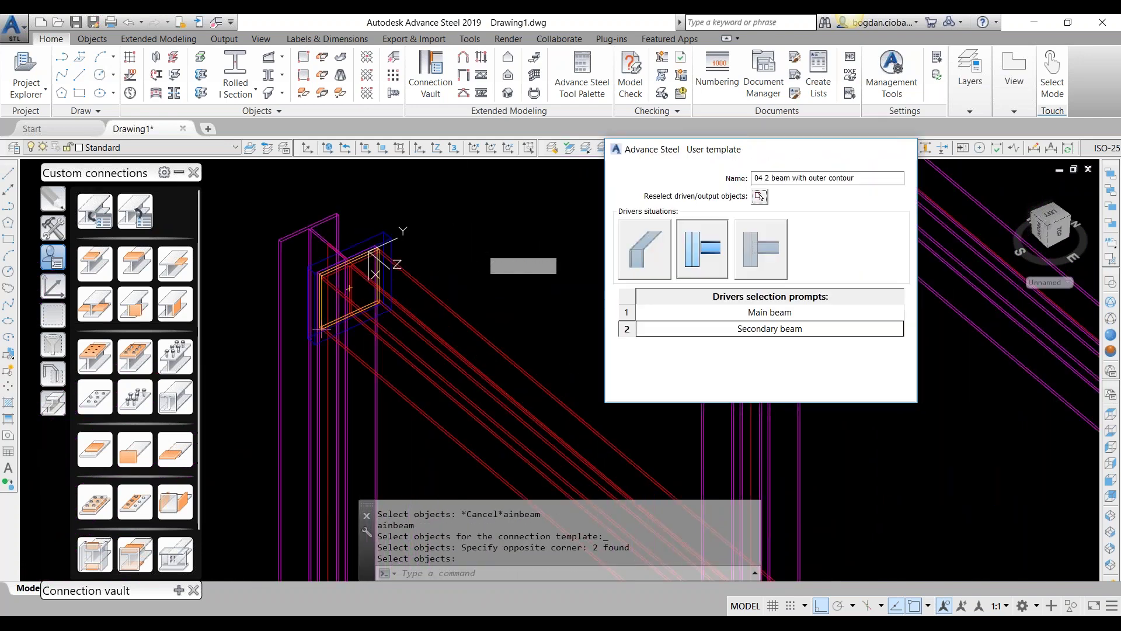
{"action": "left_click", "coordinate": [760, 196]}
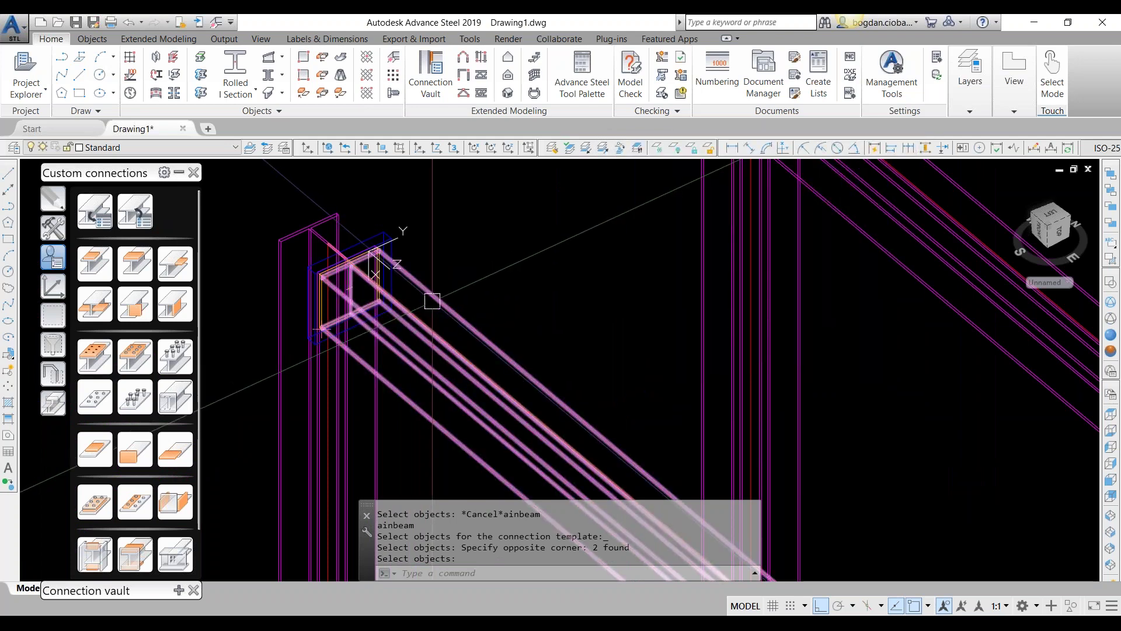
Change the first beam's presentation type so that its features are displayed.
{"action": "left_click", "coordinate": [53, 374]}
{"action": "left_click", "coordinate": [96, 352]}
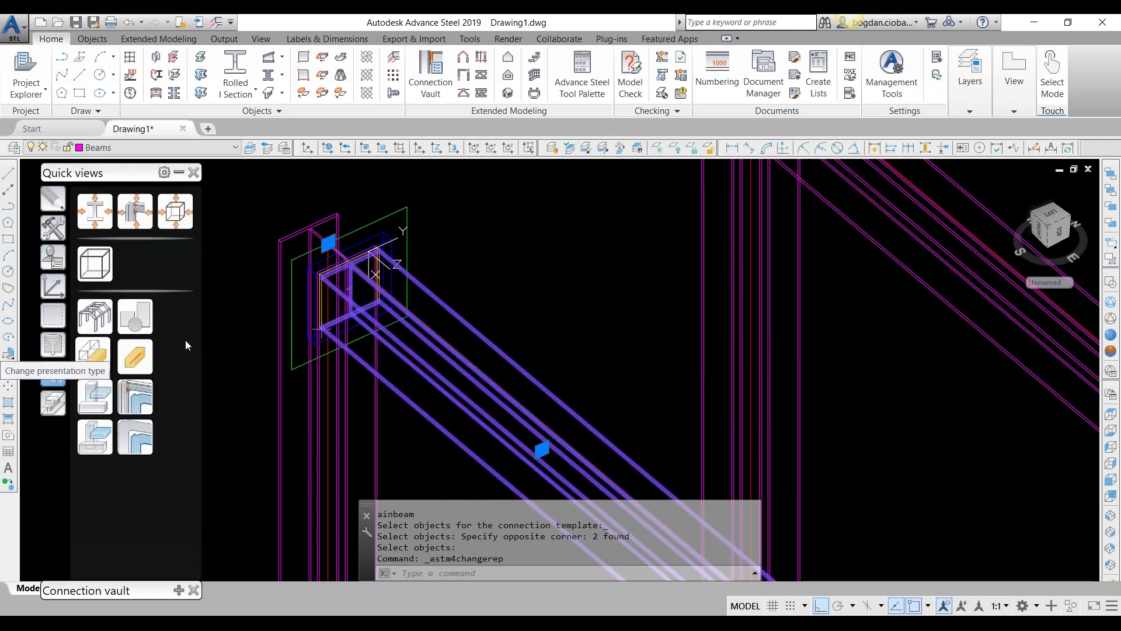
{"action": "key", "text": "Escape"}
Edit the connection template from its box and reselect the output objects, window-selecting the plate together with the beam's cut.
{"action": "scroll", "coordinate": [396, 235], "scroll_direction": "up", "scroll_amount": 4}
{"action": "left_click", "coordinate": [364, 232]}
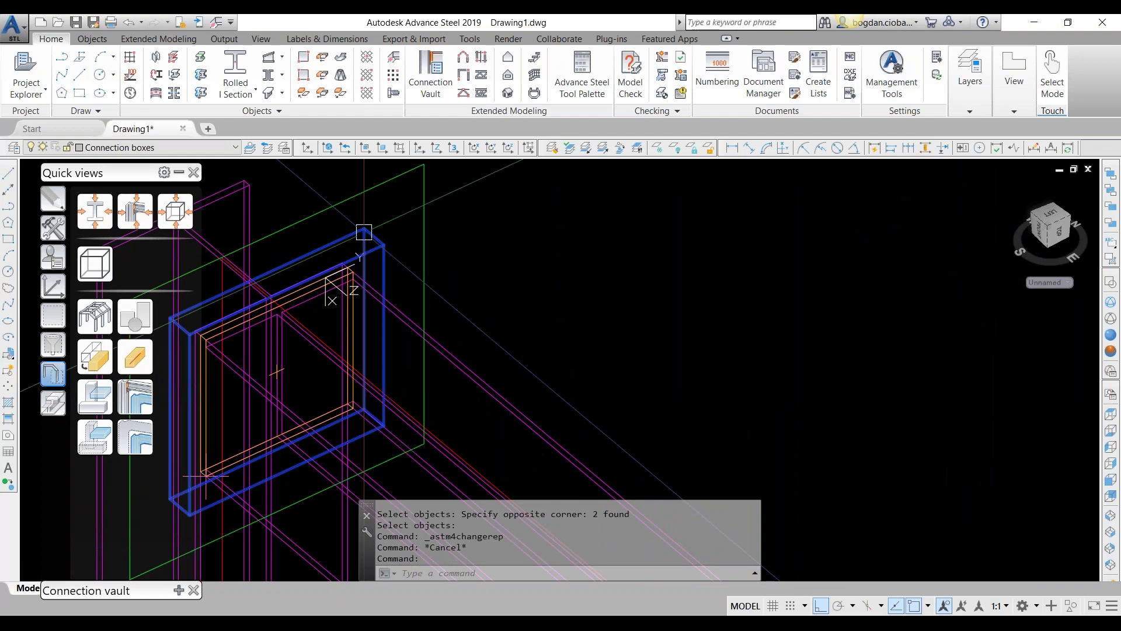
{"action": "double_click", "coordinate": [363, 232]}
{"action": "scroll", "coordinate": [535, 257], "scroll_direction": "down", "scroll_amount": 4}
{"action": "scroll", "coordinate": [337, 191], "scroll_direction": "down", "scroll_amount": 1}
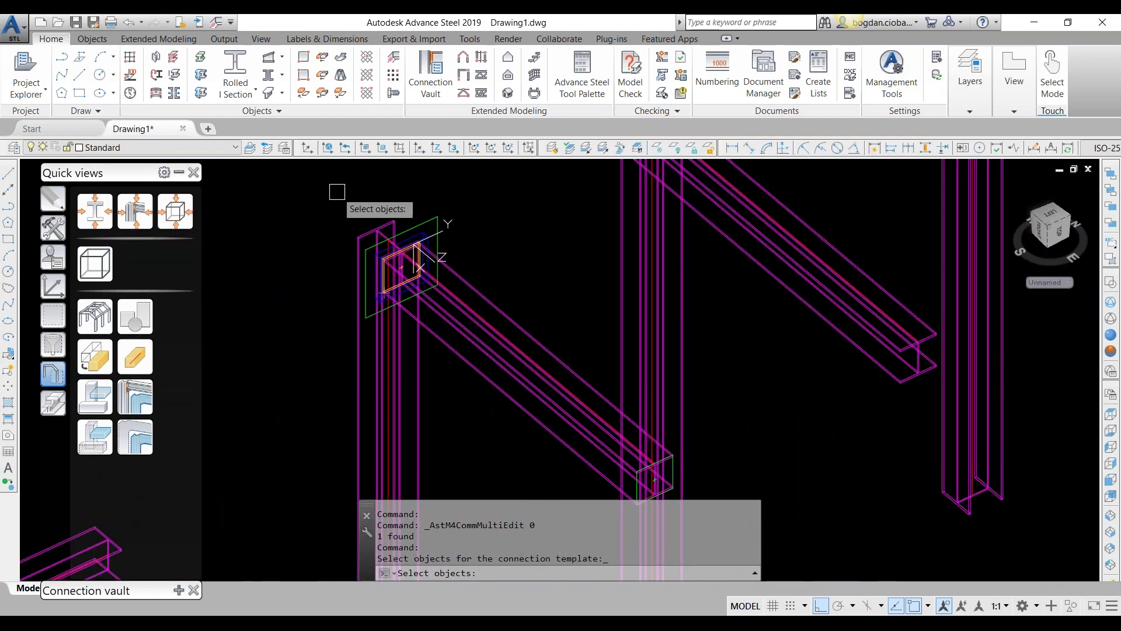
{"action": "left_click", "coordinate": [337, 191]}
{"action": "left_click", "coordinate": [497, 451]}
{"action": "key", "text": "Return"}
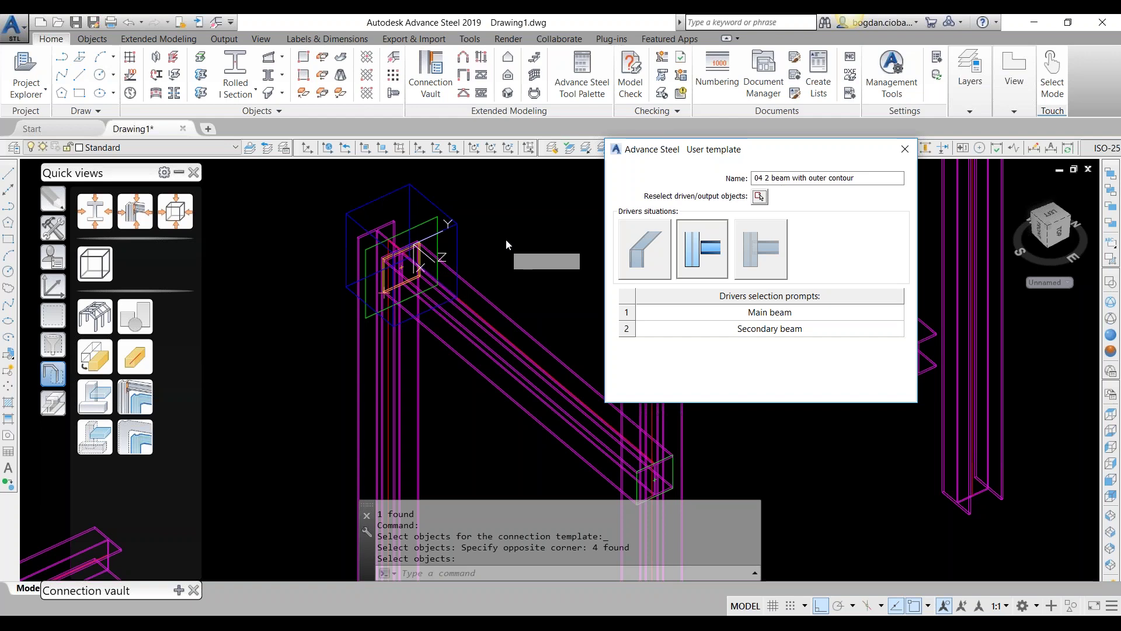
Insert the connection template "04 2 beam with outer contour" on the second frame, with its column as main beam and its beam as secondary.
{"action": "scroll", "coordinate": [487, 231], "scroll_direction": "up", "scroll_amount": 3}
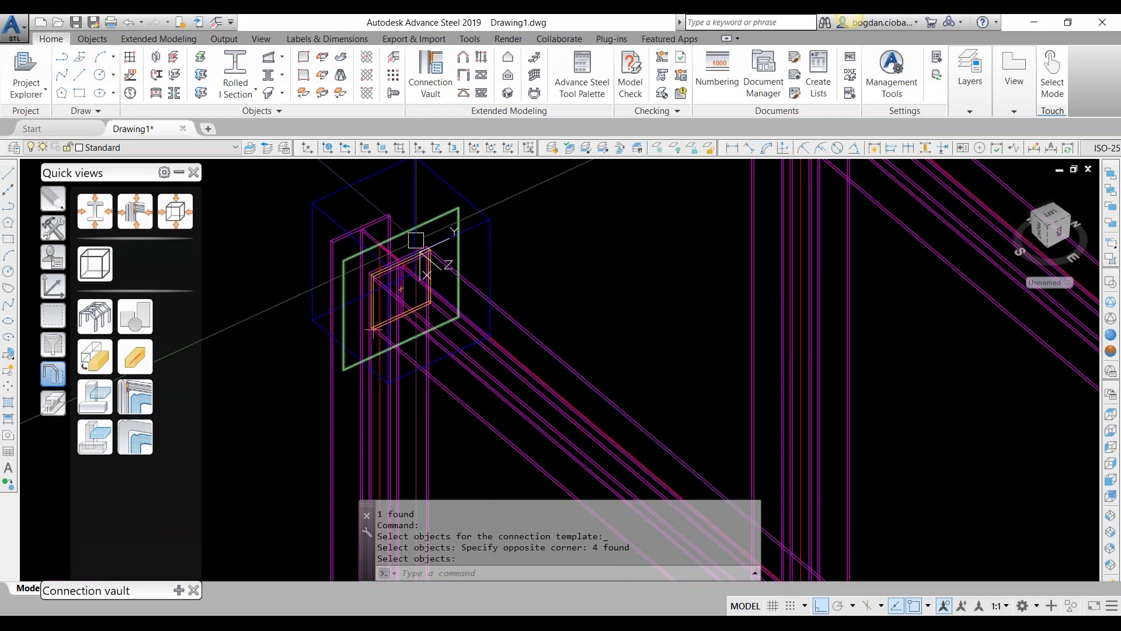
{"action": "scroll", "coordinate": [465, 284], "scroll_direction": "down", "scroll_amount": 4}
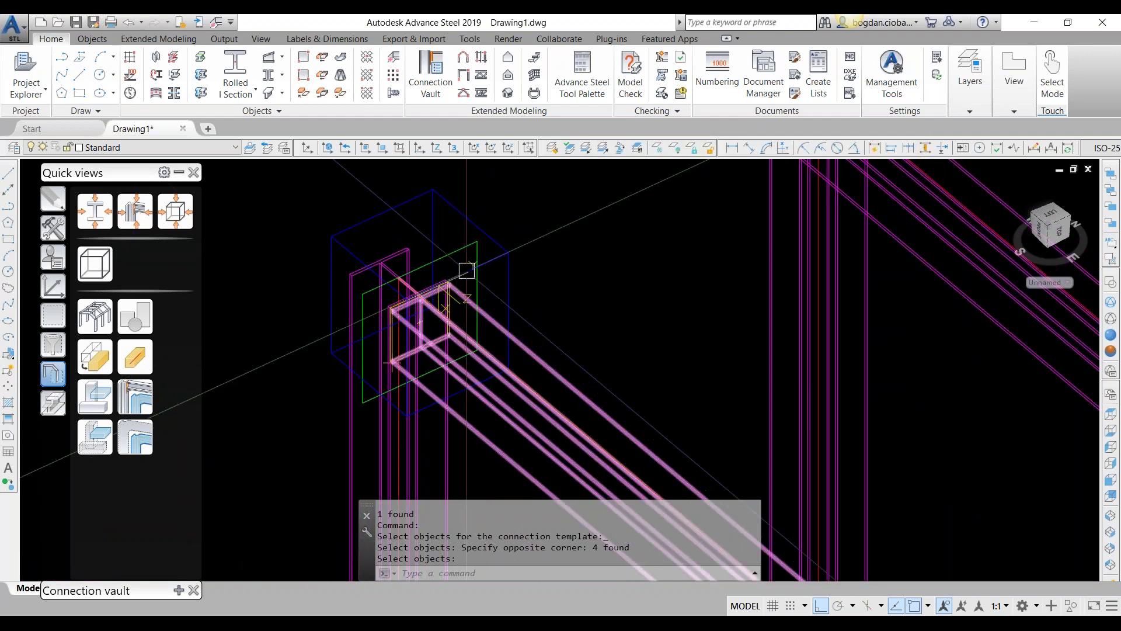
{"action": "scroll", "coordinate": [456, 288], "scroll_direction": "down", "scroll_amount": 2}
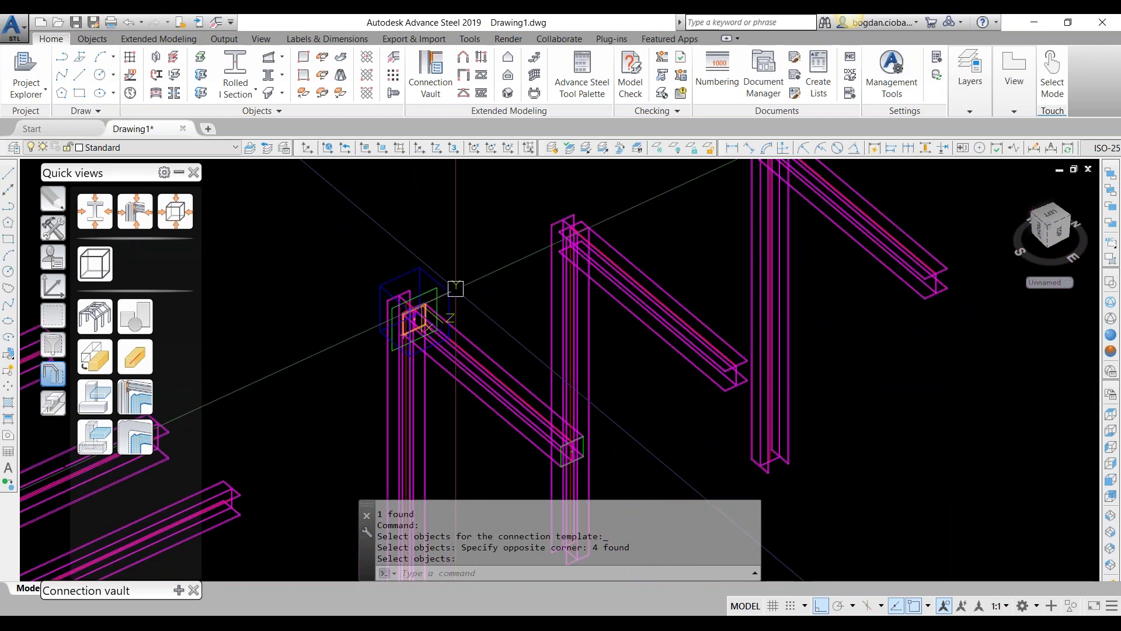
{"action": "scroll", "coordinate": [456, 287], "scroll_direction": "up", "scroll_amount": 3}
{"action": "left_click", "coordinate": [53, 228]}
{"action": "left_click", "coordinate": [53, 257]}
{"action": "left_click", "coordinate": [134, 211]}
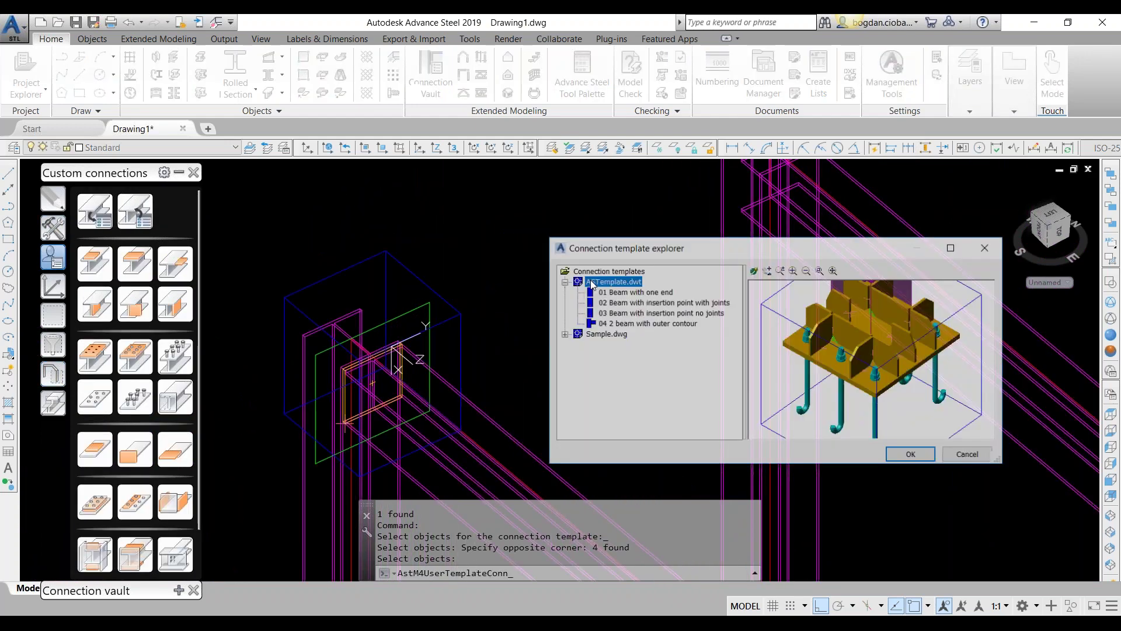
{"action": "left_click", "coordinate": [913, 455]}
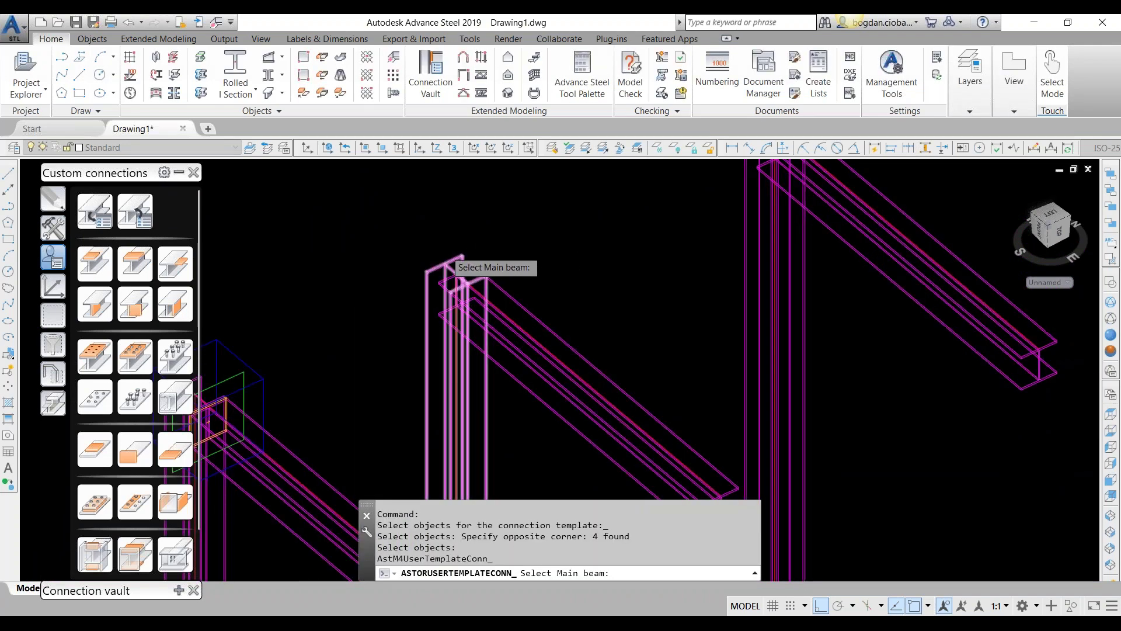
{"action": "scroll", "coordinate": [450, 260], "scroll_direction": "up", "scroll_amount": 3}
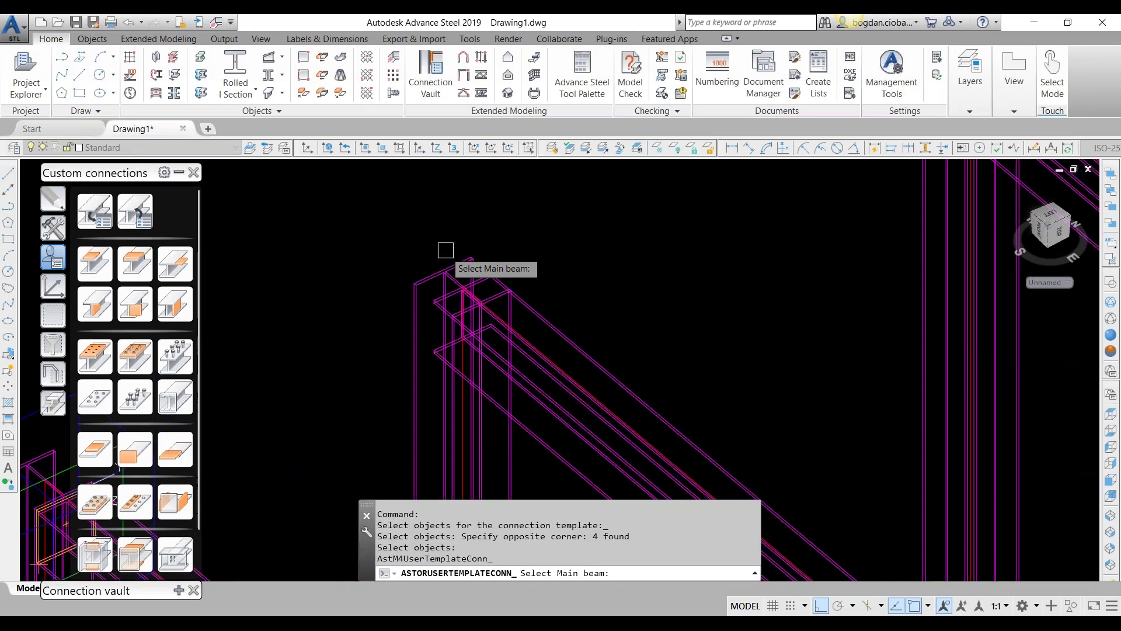
{"action": "left_click", "coordinate": [456, 257]}
{"action": "left_click", "coordinate": [547, 319]}
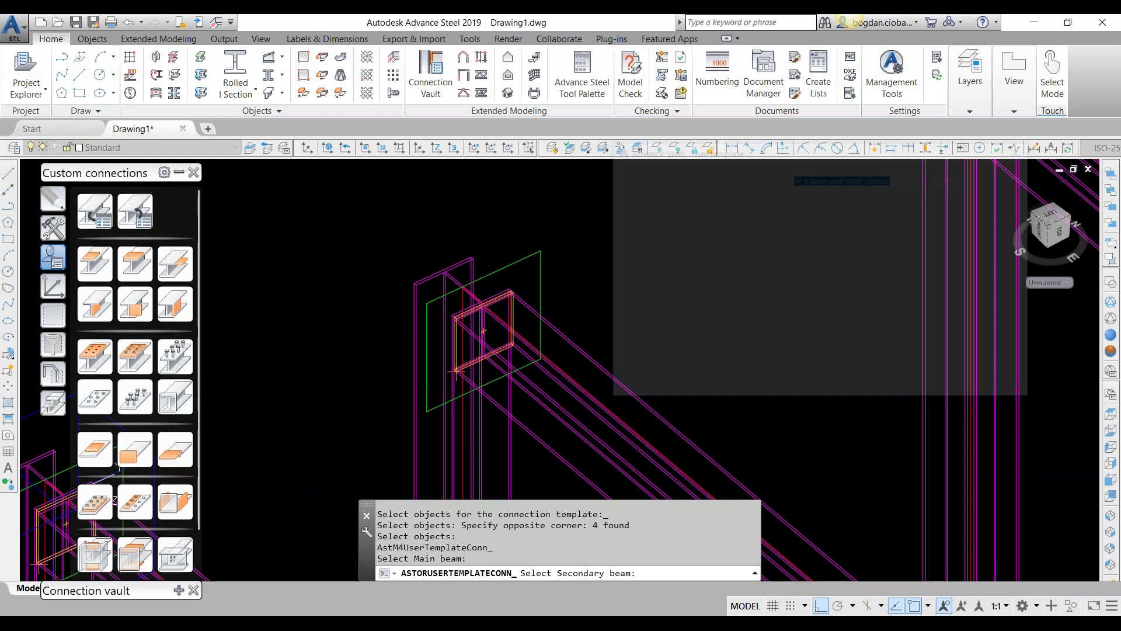
{"action": "key", "text": "Return"}
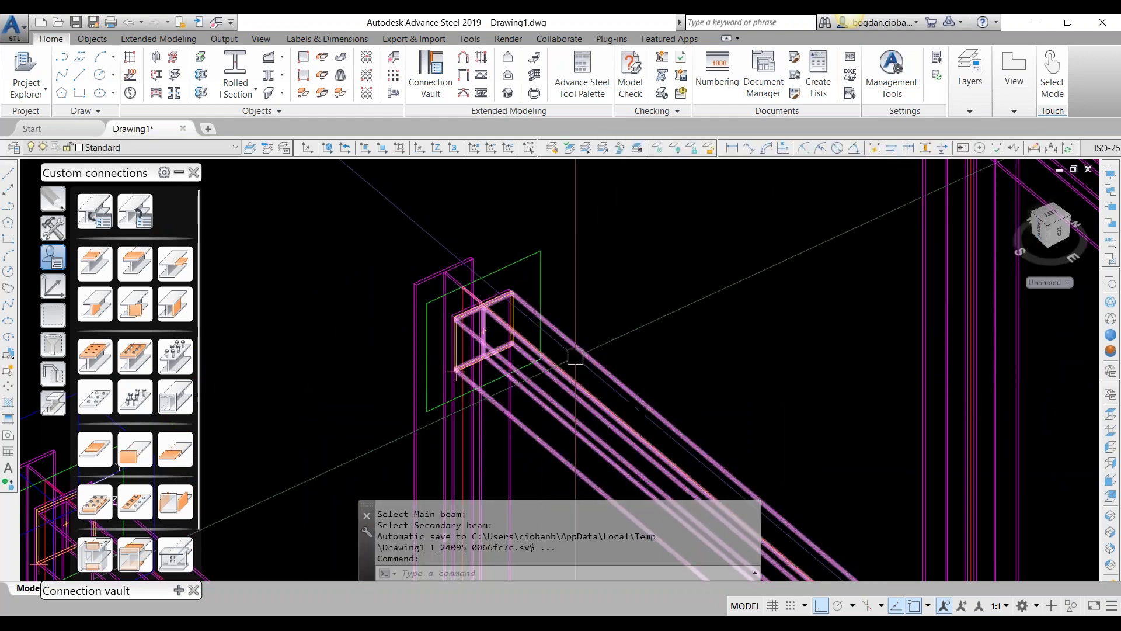
{"action": "scroll", "coordinate": [512, 292], "scroll_direction": "up", "scroll_amount": 2}
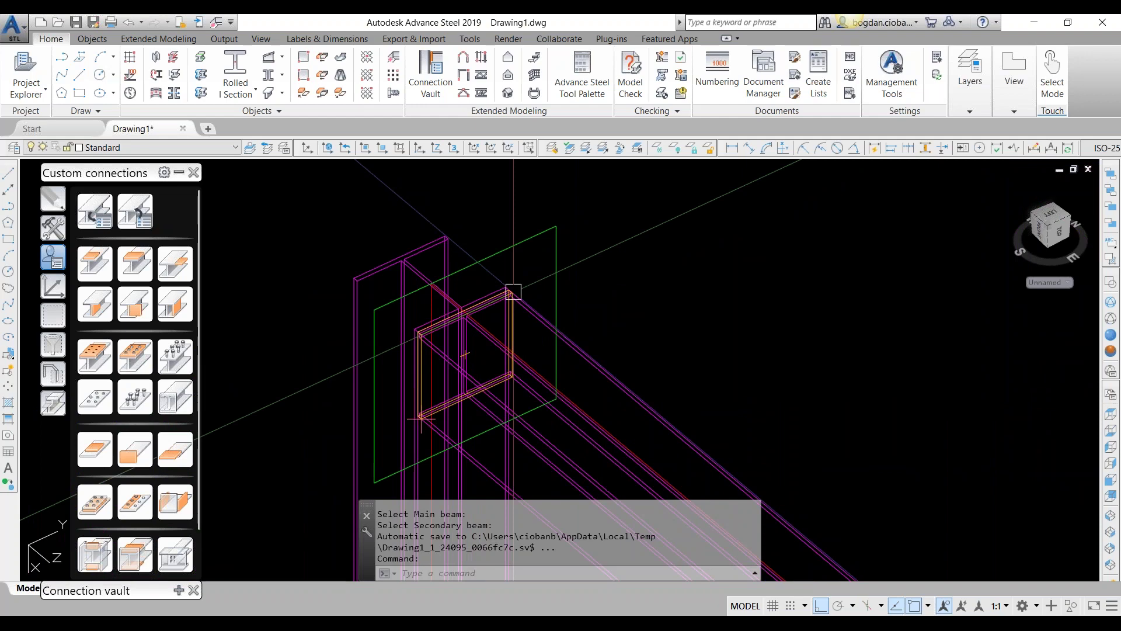
{"action": "mouse_move", "coordinate": [463, 351]}
{"action": "middle_mouse_down", "text": "shift"}
{"action": "mouse_move", "coordinate": [644, 318]}
{"action": "mouse_move", "coordinate": [458, 311]}
{"action": "mouse_move", "coordinate": [367, 278]}
{"action": "mouse_move", "coordinate": [228, 443]}
{"action": "middle_mouse_up", "text": "shift"}
{"action": "scroll", "coordinate": [518, 318], "scroll_direction": "down", "scroll_amount": 6}
{"action": "scroll", "coordinate": [367, 277], "scroll_direction": "up", "scroll_amount": 2}
{"action": "scroll", "coordinate": [509, 236], "scroll_direction": "up", "scroll_amount": 4}
{"action": "left_click", "coordinate": [553, 269]}
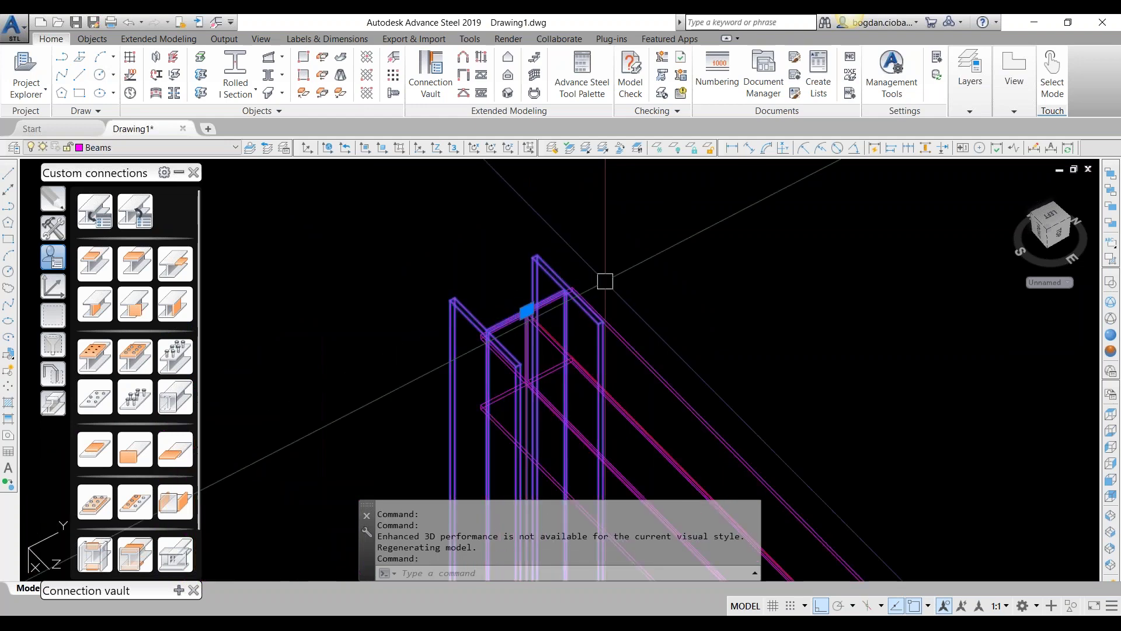
{"action": "key", "text": "Escape"}
{"action": "left_click", "coordinate": [612, 326]}
{"action": "double_click", "coordinate": [524, 312]}
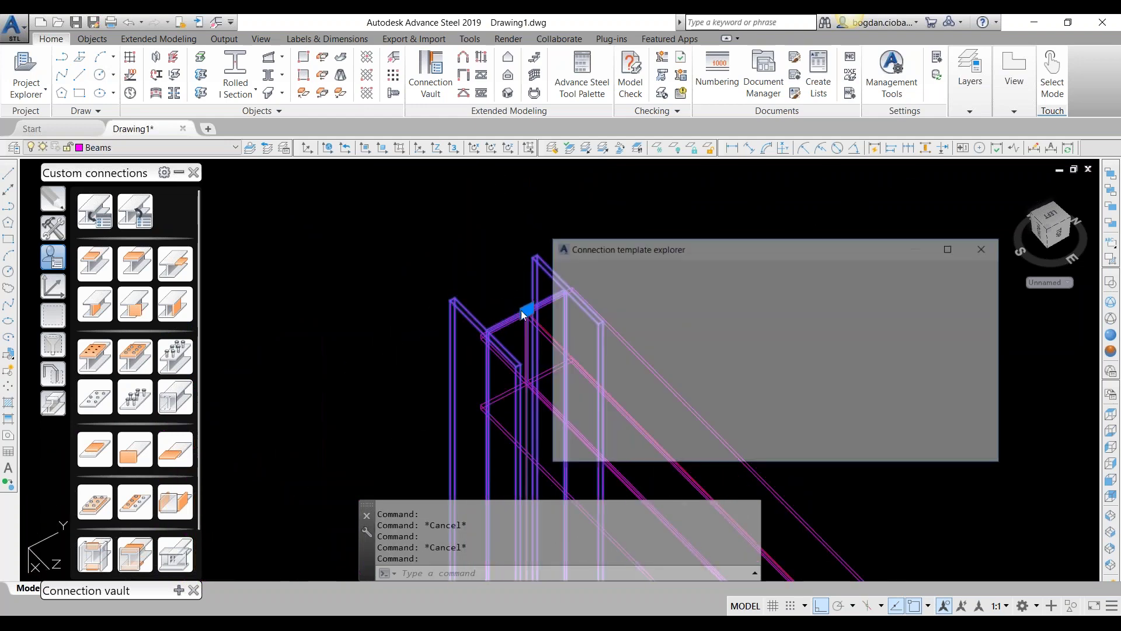
{"action": "left_click", "coordinate": [652, 324]}
{"action": "left_click", "coordinate": [908, 452]}
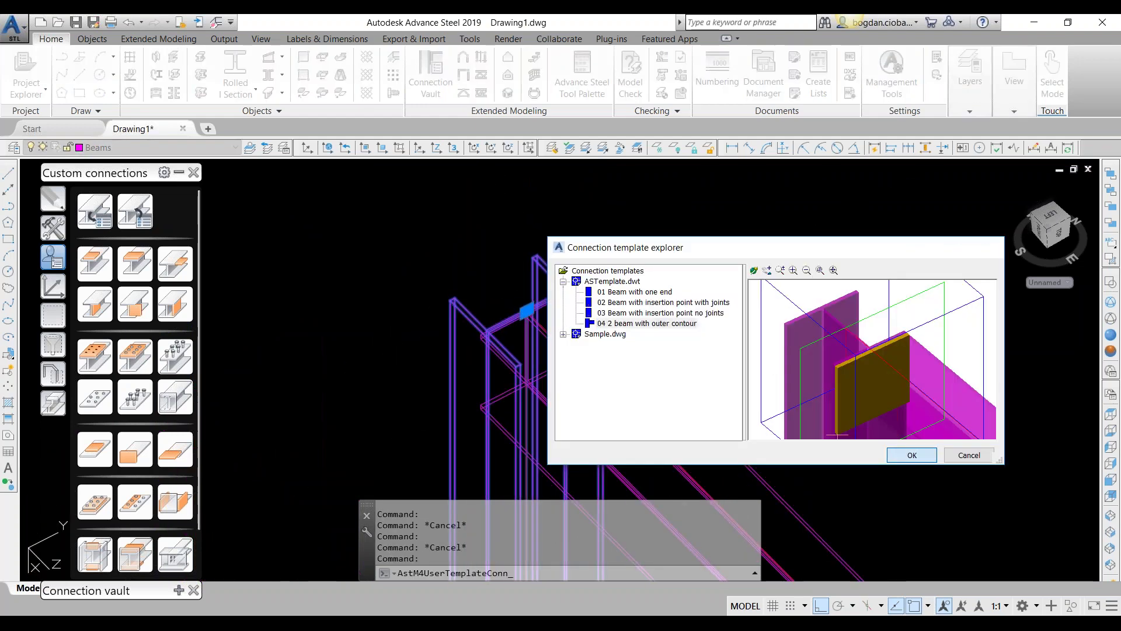
{"action": "key", "text": "Escape"}
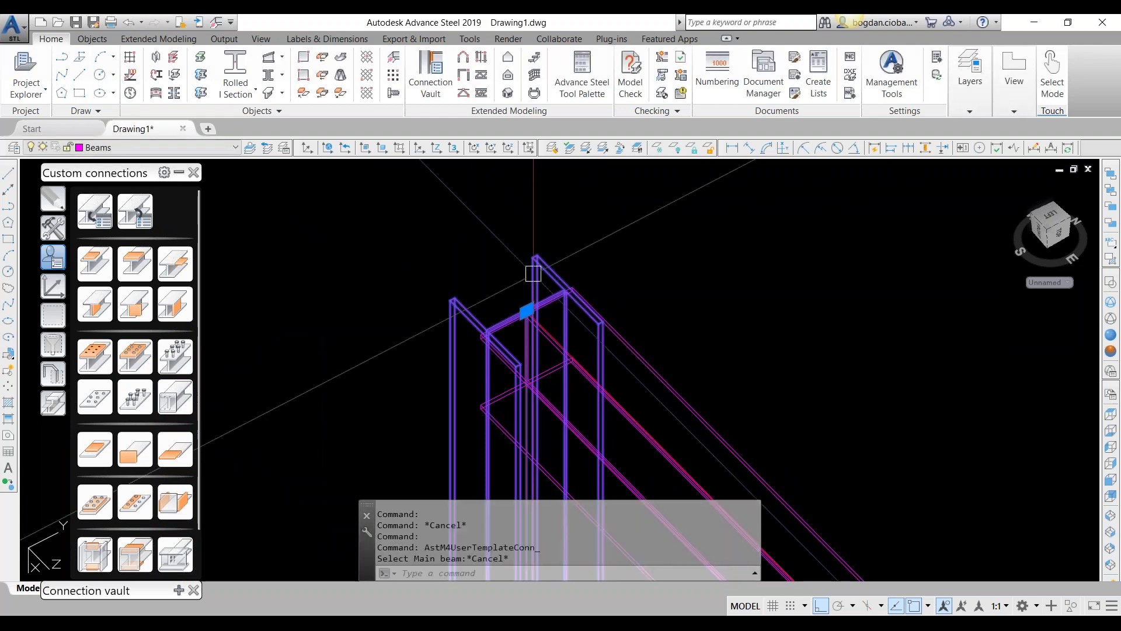
{"action": "key", "text": "Escape"}
Insert the template "04 2 beam with outer contour" on the third frame with the rotated column, picking column and beam as drivers.
{"action": "left_click", "coordinate": [133, 209]}
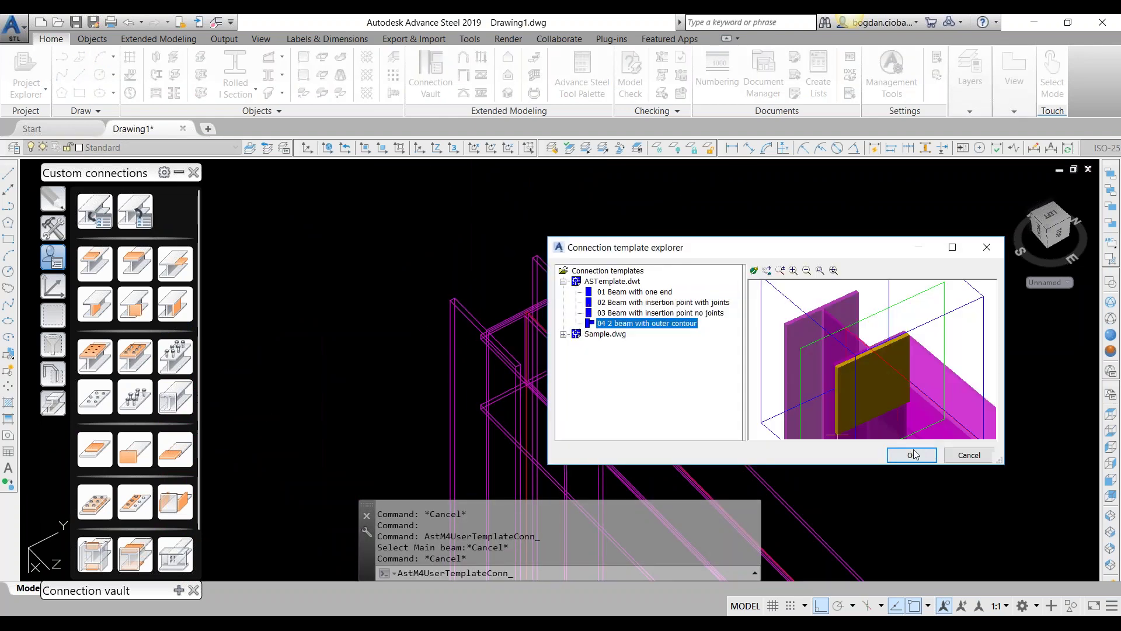
{"action": "left_click", "coordinate": [910, 451]}
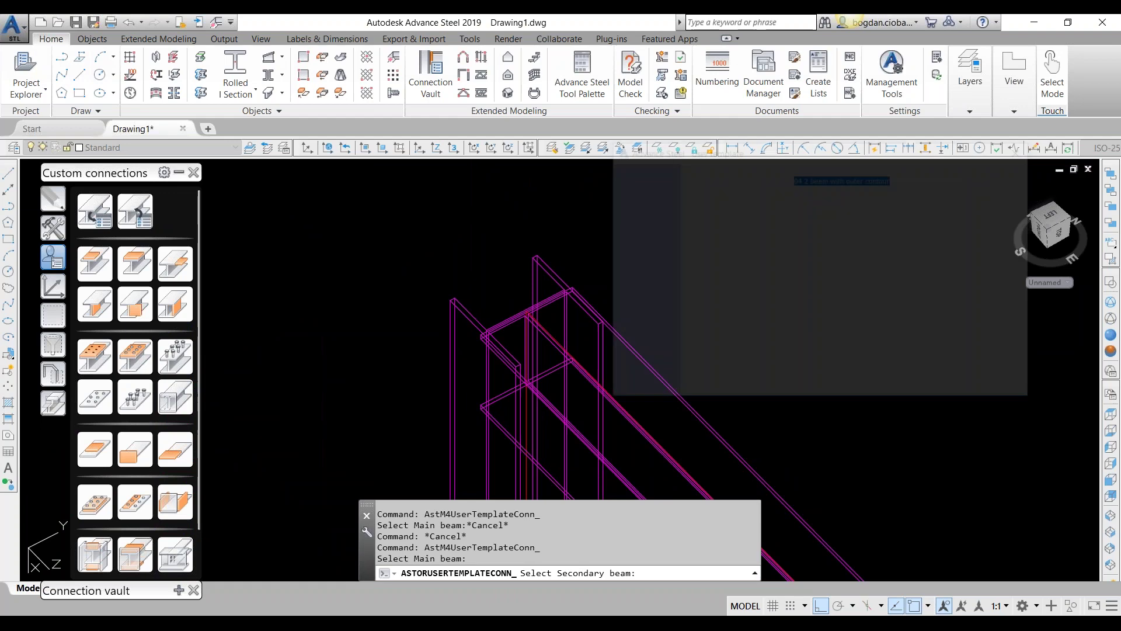
{"action": "key", "text": "Return"}
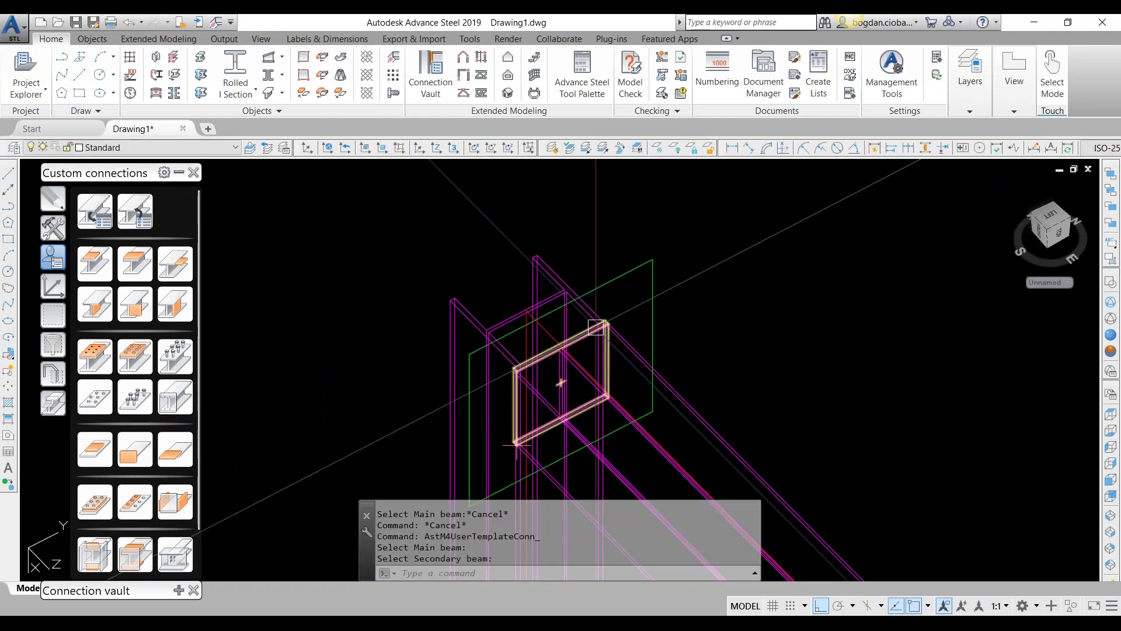
Examine in top view how the inserted plate sits against the rotated column's flange ends.
{"action": "left_click", "coordinate": [1111, 414]}
{"action": "scroll", "coordinate": [795, 409], "scroll_direction": "up", "scroll_amount": 5}
{"action": "scroll", "coordinate": [656, 279], "scroll_direction": "down", "scroll_amount": 3}
{"action": "scroll", "coordinate": [656, 280], "scroll_direction": "up", "scroll_amount": 6}
{"action": "scroll", "coordinate": [694, 239], "scroll_direction": "up", "scroll_amount": 2}
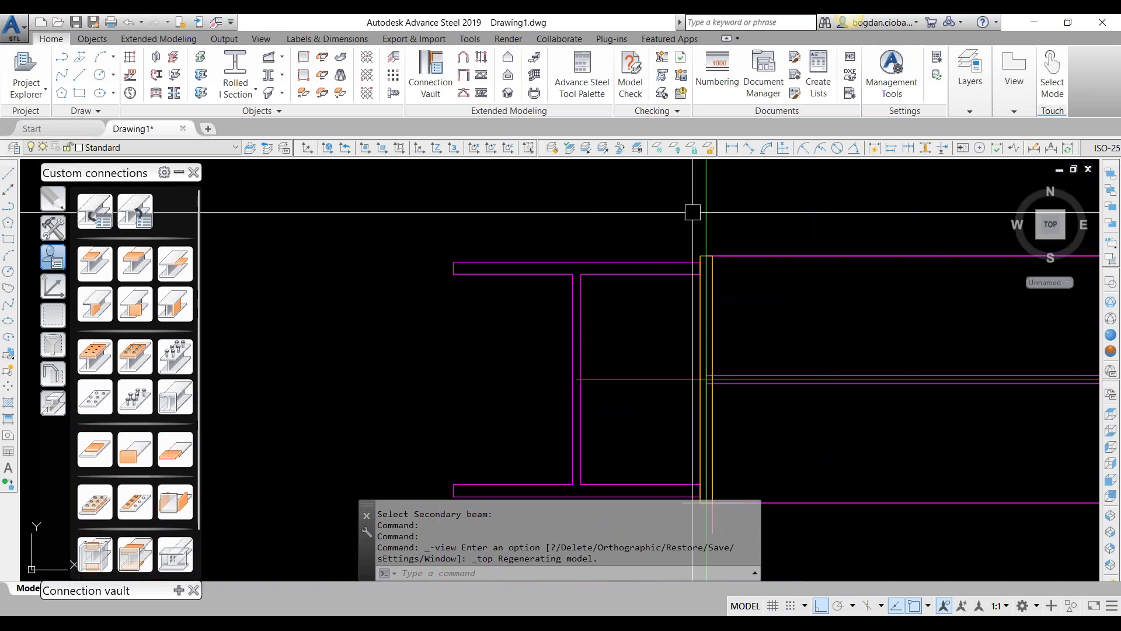
{"action": "scroll", "coordinate": [698, 202], "scroll_direction": "down", "scroll_amount": 2}
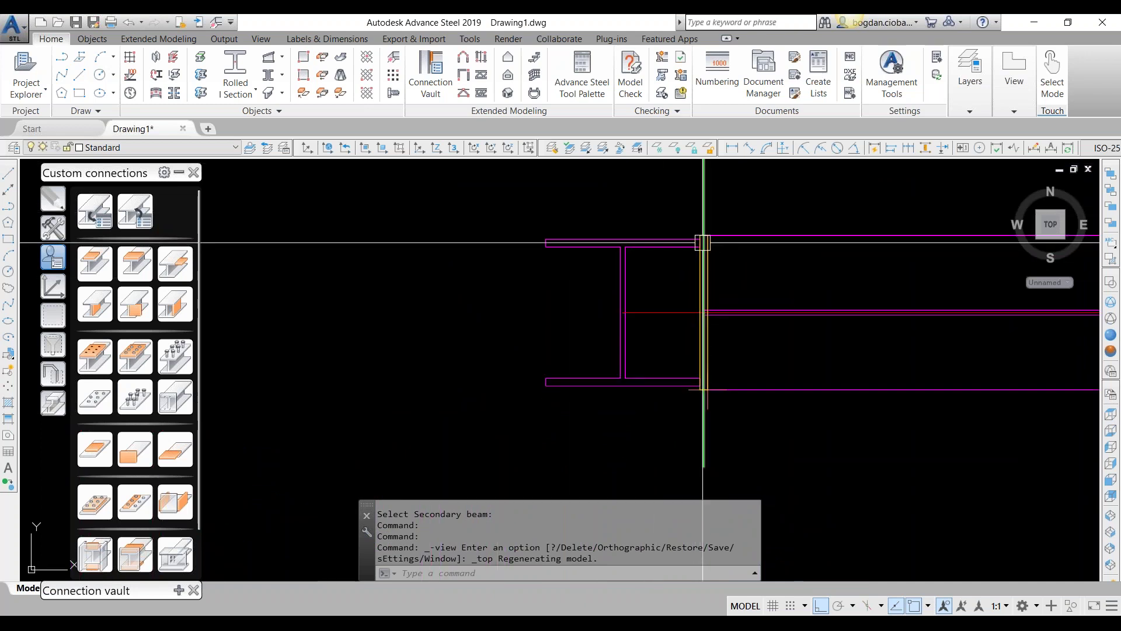
{"action": "scroll", "coordinate": [573, 245], "scroll_direction": "up", "scroll_amount": 3}
Draw a rectangle around the rotated column's outer contour, between diagonally opposite flange corners.
{"action": "type", "text": "rec"}
{"action": "key", "text": "Return"}
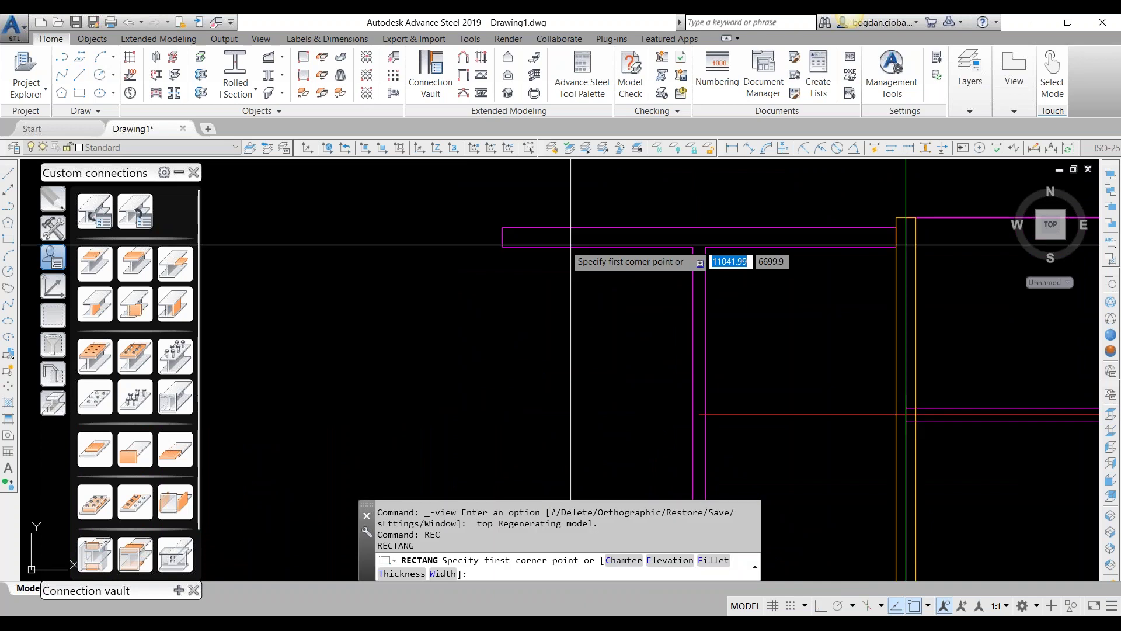
{"action": "left_click", "coordinate": [505, 228]}
{"action": "scroll", "coordinate": [556, 257], "scroll_direction": "down", "scroll_amount": 3}
{"action": "scroll", "coordinate": [655, 356], "scroll_direction": "up", "scroll_amount": 3}
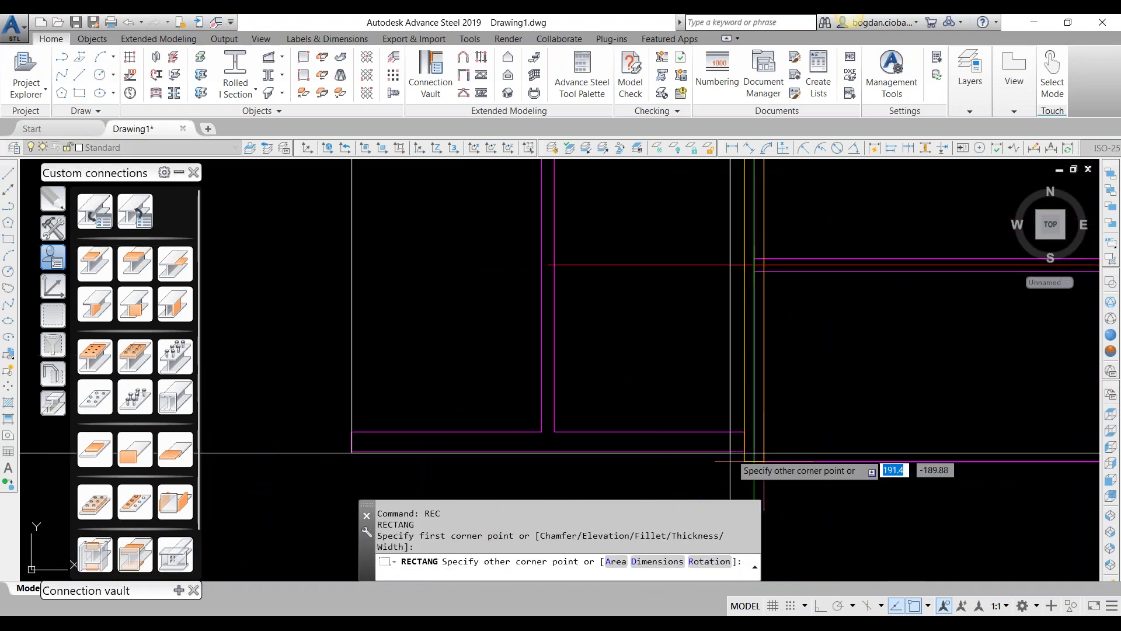
{"action": "left_click", "coordinate": [744, 453]}
{"action": "scroll", "coordinate": [601, 370], "scroll_direction": "down", "scroll_amount": 5}
{"action": "scroll", "coordinate": [613, 318], "scroll_direction": "up", "scroll_amount": 3}
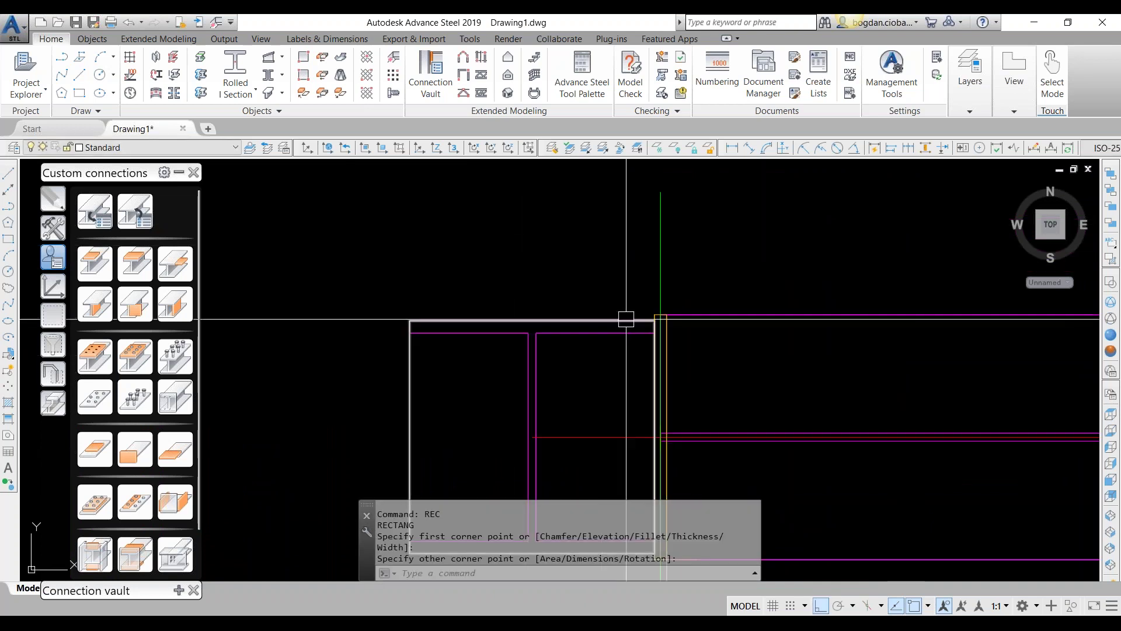
{"action": "left_click", "coordinate": [626, 318]}
{"action": "scroll", "coordinate": [502, 274], "scroll_direction": "down", "scroll_amount": 3}
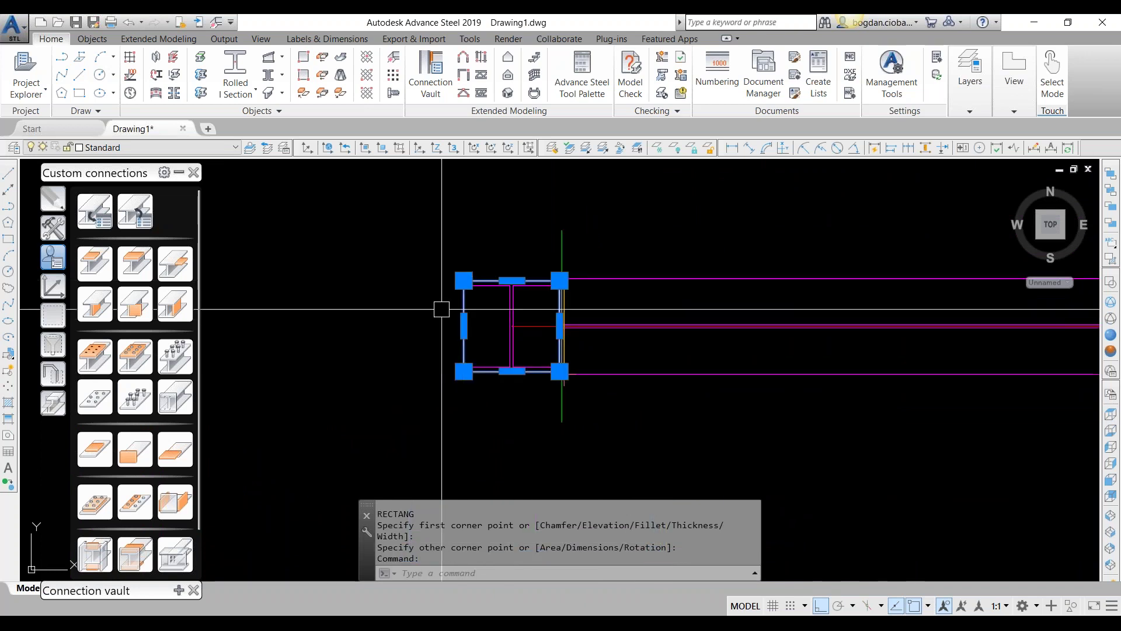
{"action": "key", "text": "Escape"}
Copy the first frame's column and beam together with their connection objects to the empty area in front of the frames.
{"action": "scroll", "coordinate": [505, 245], "scroll_direction": "down", "scroll_amount": 6}
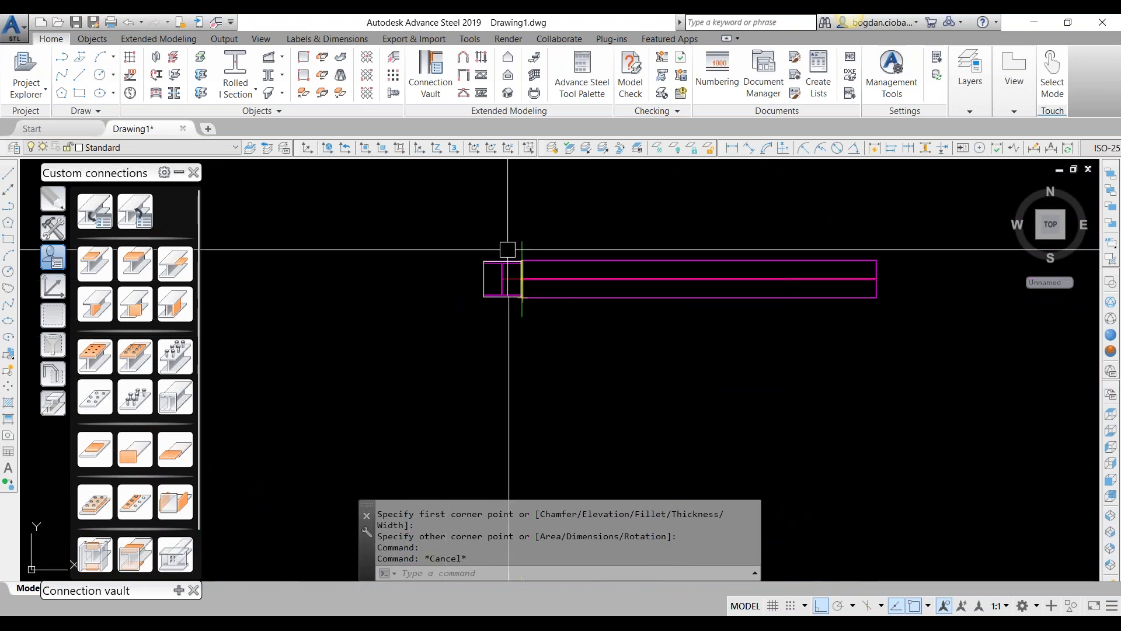
{"action": "scroll", "coordinate": [521, 336], "scroll_direction": "up", "scroll_amount": 5}
{"action": "scroll", "coordinate": [563, 381], "scroll_direction": "down", "scroll_amount": 4}
{"action": "middle_click_drag", "start_coordinate": [774, 416], "coordinate": [626, 292], "text": "shift"}
{"action": "left_click_drag", "start_coordinate": [487, 232], "coordinate": [566, 446]}
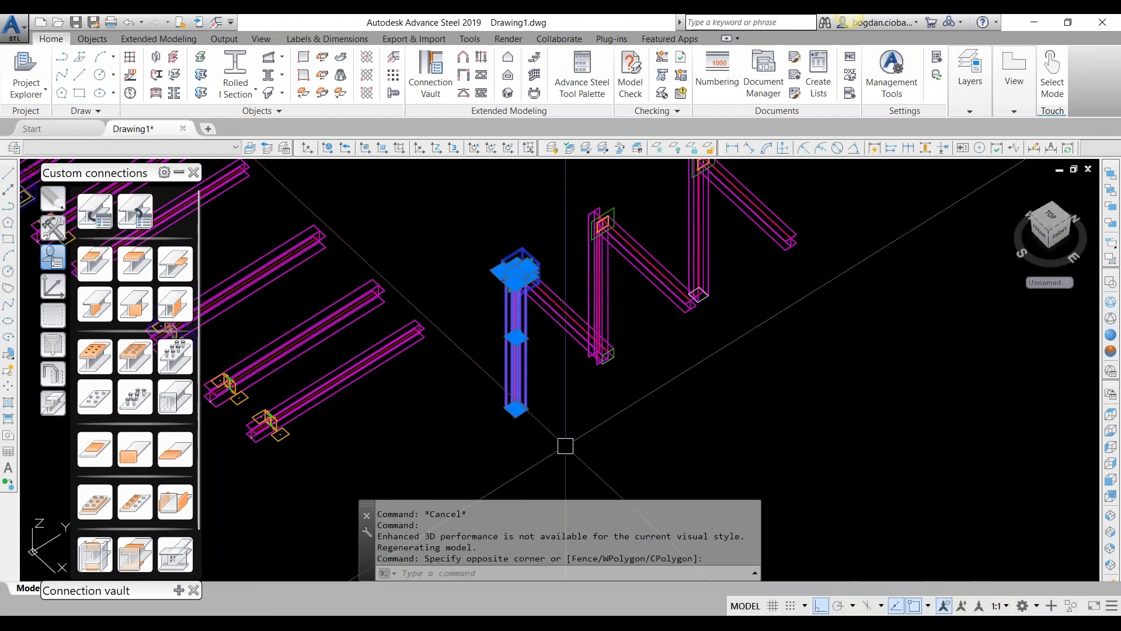
{"action": "scroll", "coordinate": [555, 273], "scroll_direction": "up", "scroll_amount": 3}
{"action": "left_click", "coordinate": [571, 251]}
{"action": "scroll", "coordinate": [572, 336], "scroll_direction": "down", "scroll_amount": 4}
{"action": "type", "text": "c"}
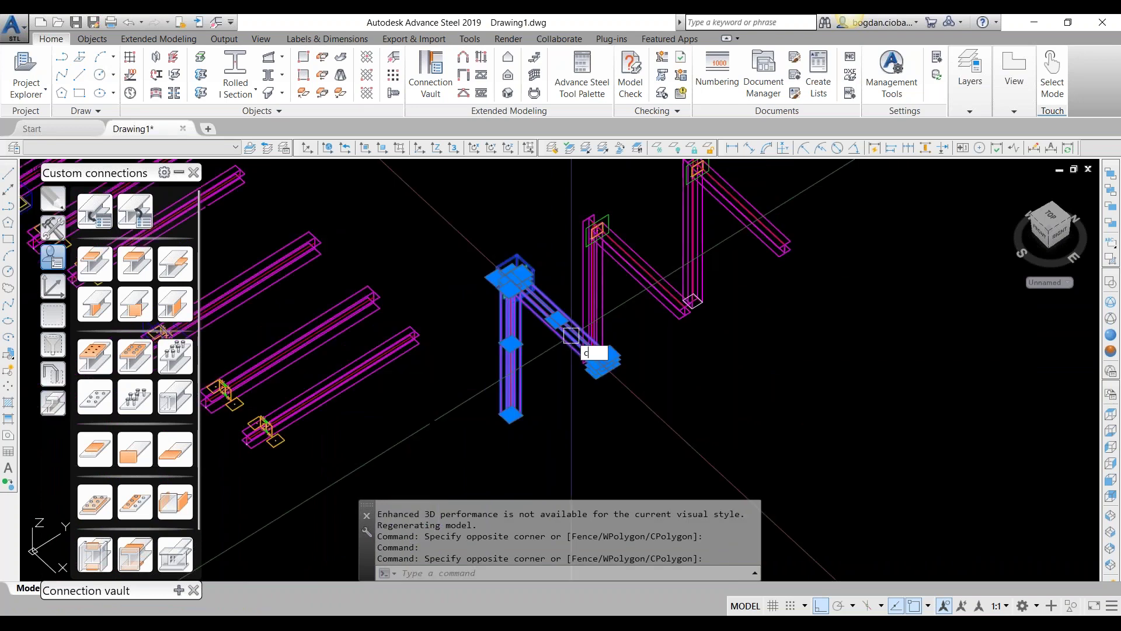
{"action": "type", "text": "o"}
{"action": "key", "text": "Return"}
{"action": "scroll", "coordinate": [502, 290], "scroll_direction": "down", "scroll_amount": 2}
{"action": "left_click", "coordinate": [676, 376]}
{"action": "left_click", "coordinate": [802, 455]}
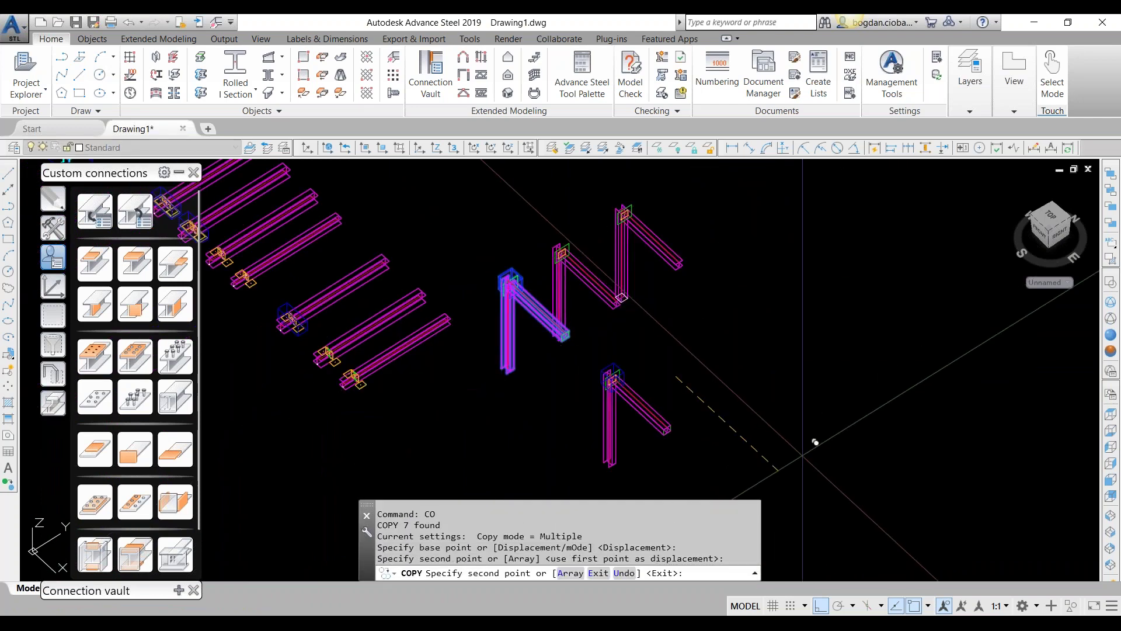
{"action": "key", "text": "Escape"}
Erase the connection template box from the copied frame.
{"action": "scroll", "coordinate": [533, 321], "scroll_direction": "up", "scroll_amount": 5}
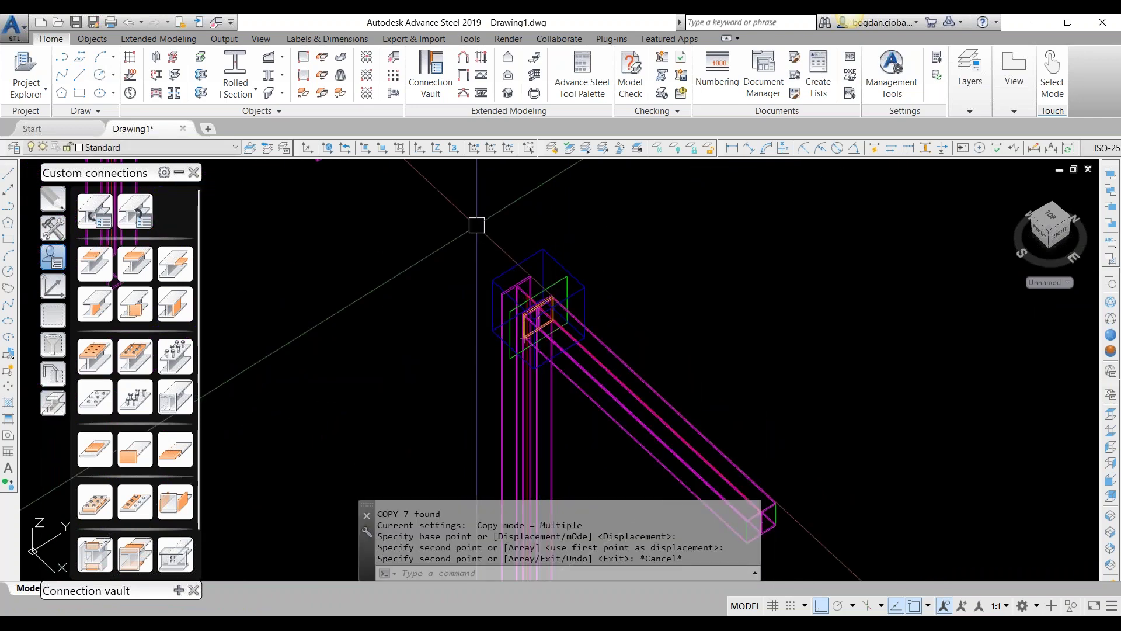
{"action": "left_click", "coordinate": [454, 220]}
{"action": "scroll", "coordinate": [525, 240], "scroll_direction": "up", "scroll_amount": 3}
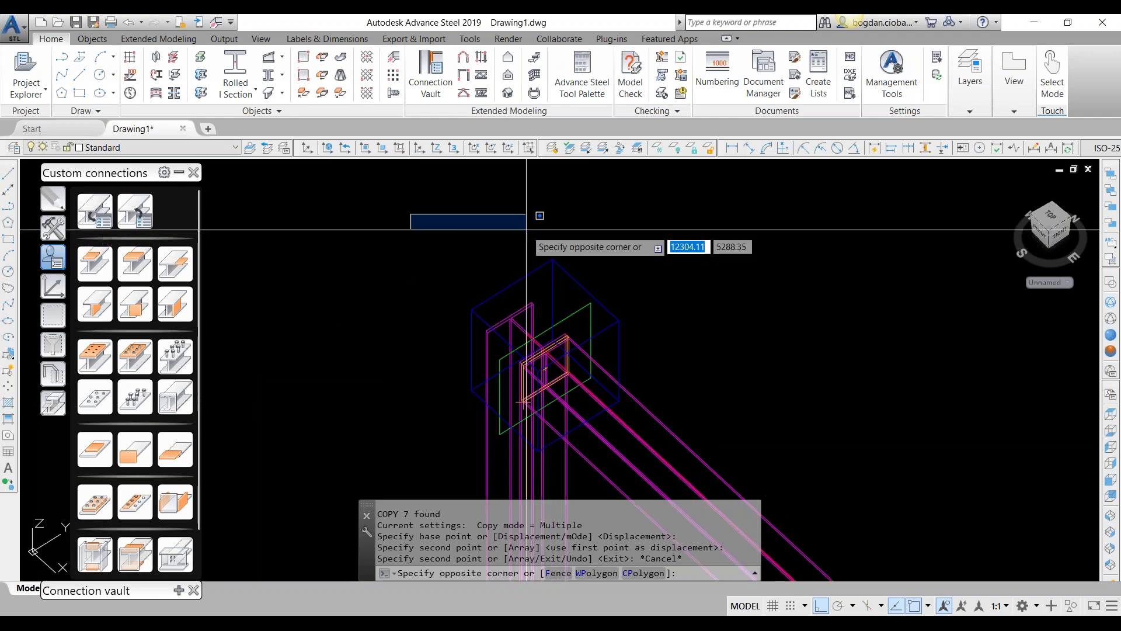
{"action": "key", "text": "Escape"}
{"action": "left_click", "coordinate": [637, 339]}
{"action": "type", "text": "E"}
{"action": "key", "text": "Return"}
{"action": "scroll", "coordinate": [781, 270], "scroll_direction": "up", "scroll_amount": 4}
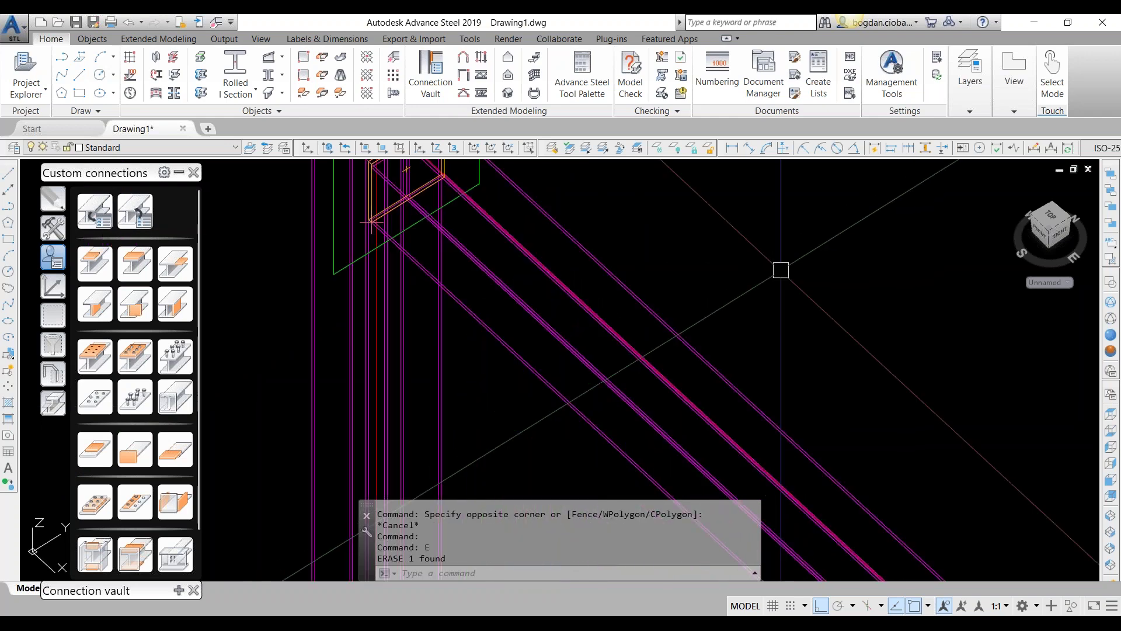
{"action": "scroll", "coordinate": [781, 270], "scroll_direction": "down", "scroll_amount": 5}
{"action": "mouse_move", "coordinate": [570, 176]}
{"action": "middle_mouse_down"}
{"action": "mouse_move", "coordinate": [576, 275]}
{"action": "mouse_move", "coordinate": [606, 268]}
{"action": "mouse_move", "coordinate": [578, 260]}
{"action": "mouse_move", "coordinate": [570, 270]}
{"action": "middle_mouse_up"}
{"action": "scroll", "coordinate": [576, 275], "scroll_direction": "up", "scroll_amount": 5}
{"action": "scroll", "coordinate": [571, 271], "scroll_direction": "down", "scroll_amount": 6}
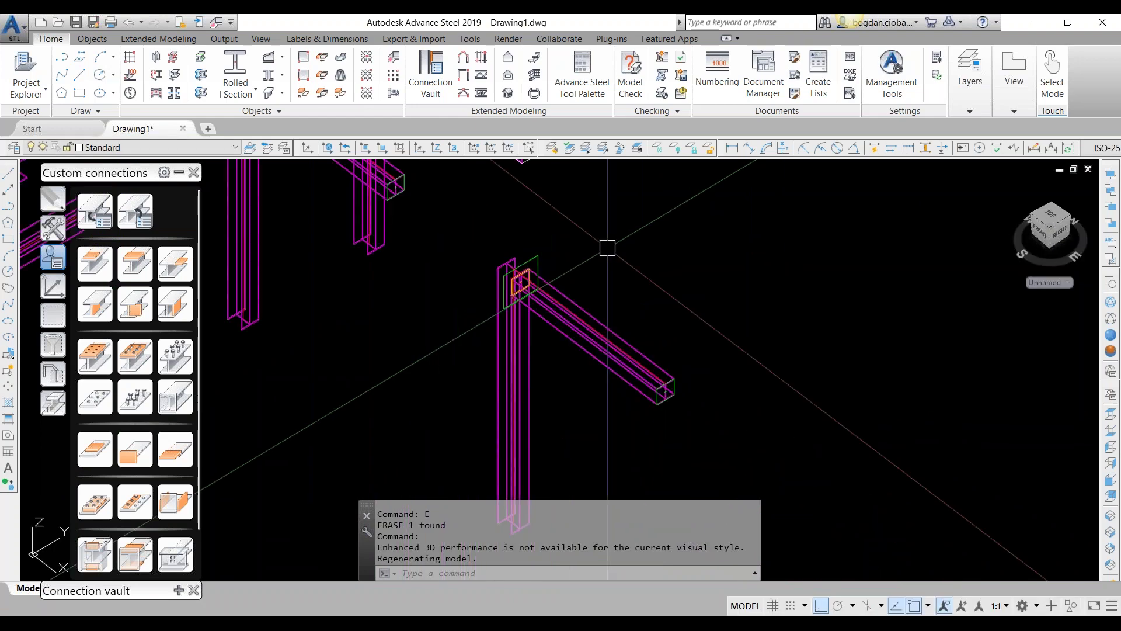
Start a new connection template with the 2 beams definition method, using the copied column and beam as input beams.
{"action": "left_click", "coordinate": [95, 210]}
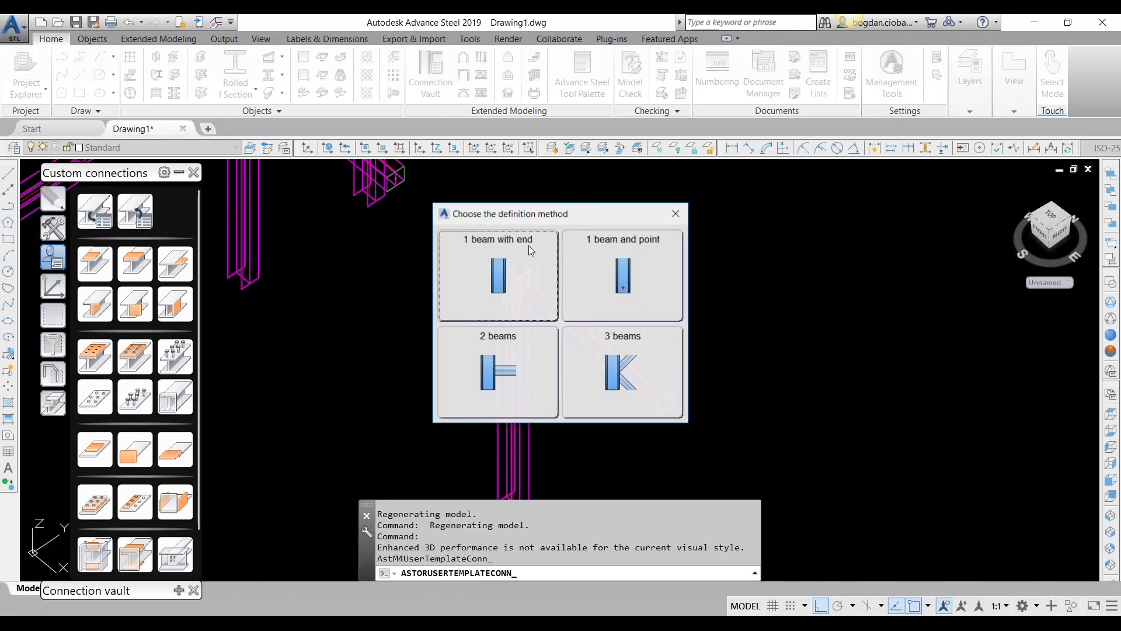
{"action": "left_click", "coordinate": [503, 371]}
{"action": "left_click", "coordinate": [500, 366]}
{"action": "right_click", "coordinate": [604, 282]}
{"action": "left_click", "coordinate": [583, 316]}
{"action": "right_click", "coordinate": [616, 266]}
{"action": "key", "text": "Return"}
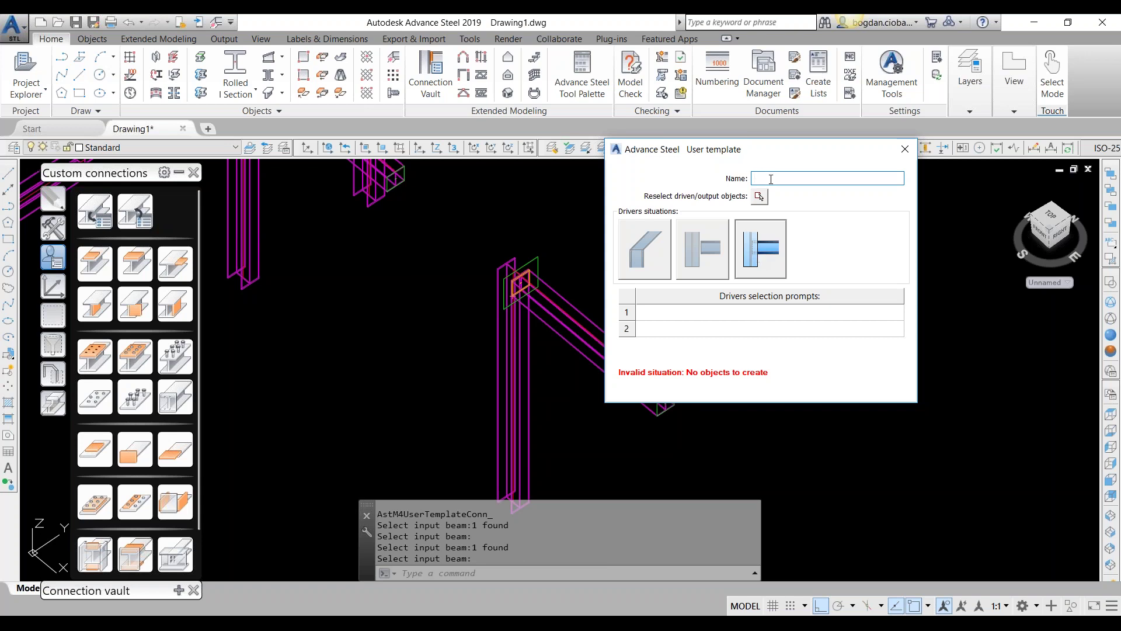
Name the template "05 2 beam exact contoru" and choose the connection objects at the column-beam joint as its output objects.
{"action": "type", "text": "05 2 beam exact conto"}
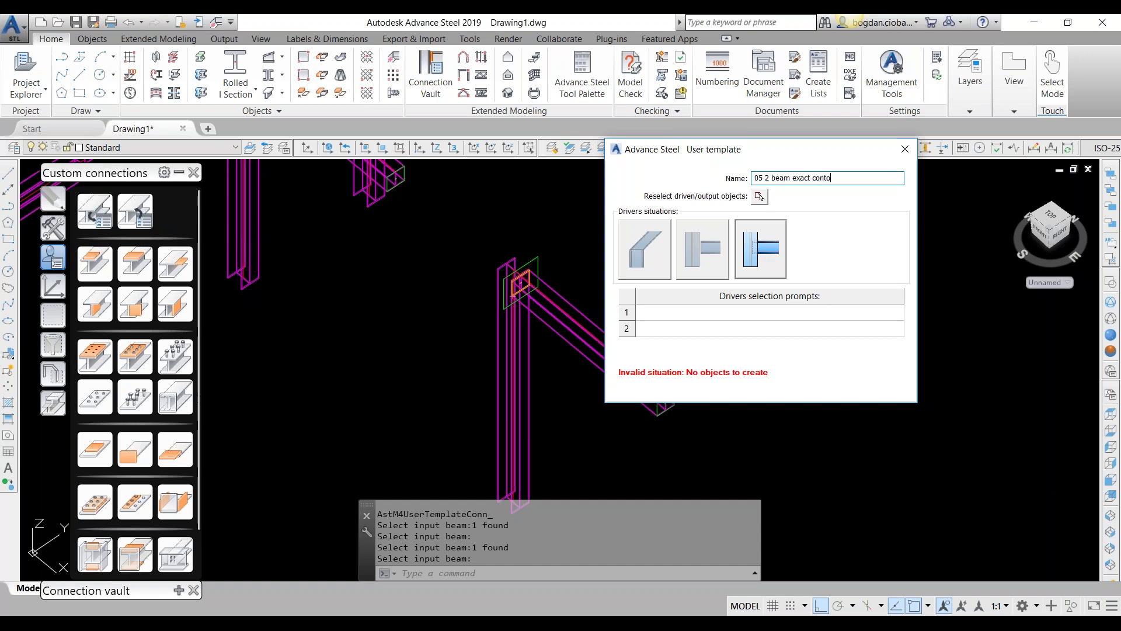
{"action": "type", "text": "ru"}
{"action": "left_click", "coordinate": [755, 198]}
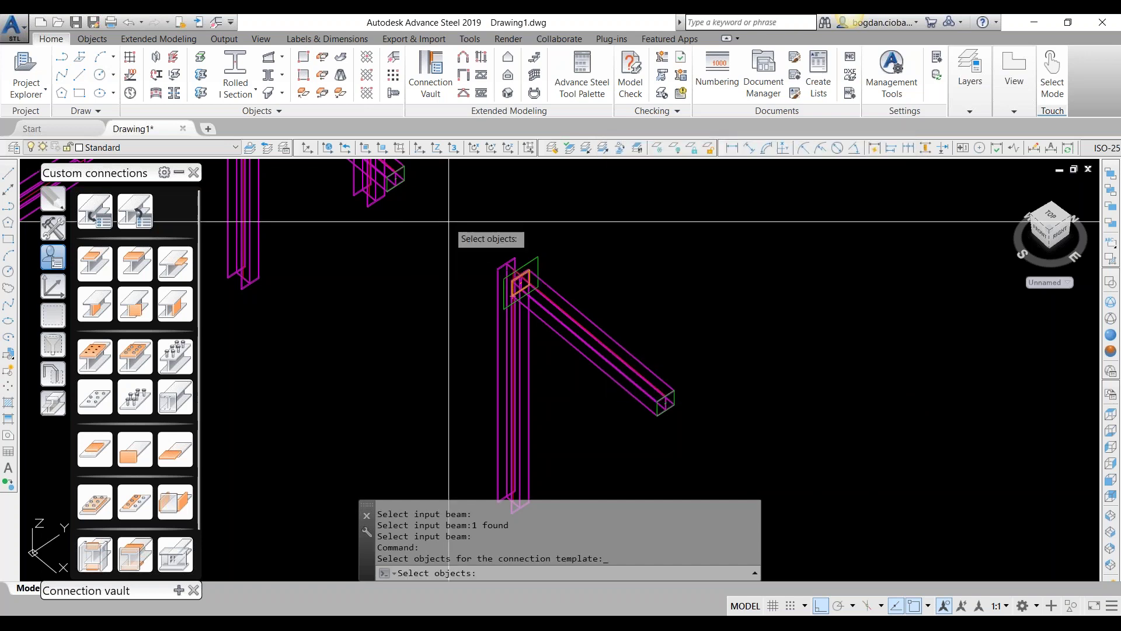
{"action": "left_click", "coordinate": [448, 220]}
{"action": "left_click", "coordinate": [633, 380]}
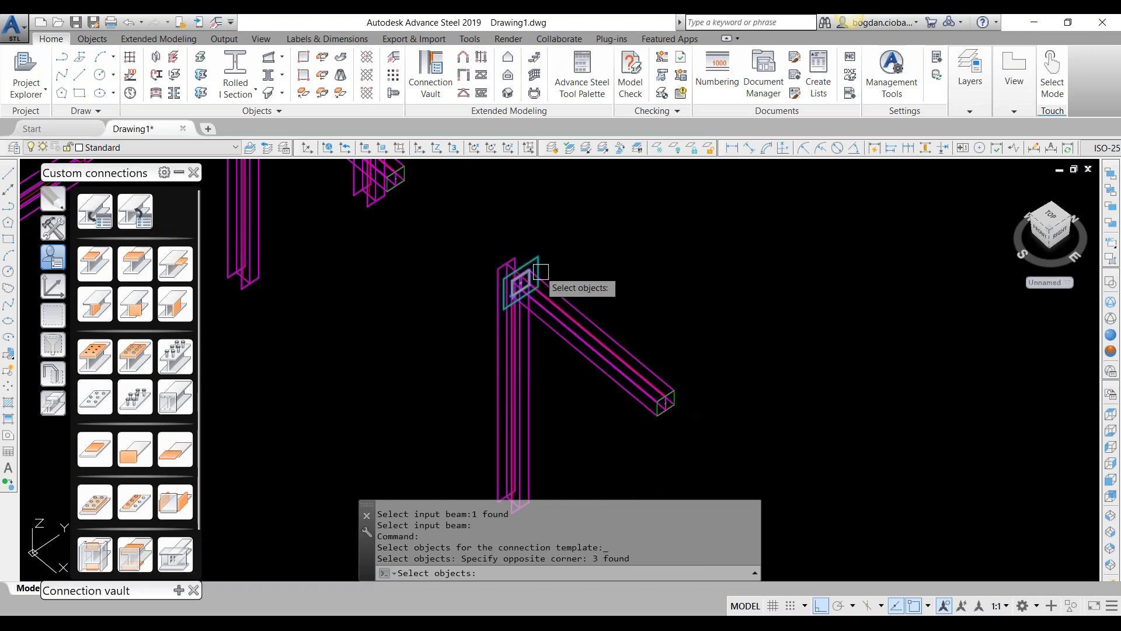
{"action": "scroll", "coordinate": [610, 283], "scroll_direction": "up", "scroll_amount": 2}
{"action": "middle_click_drag", "start_coordinate": [610, 283], "coordinate": [520, 253]}
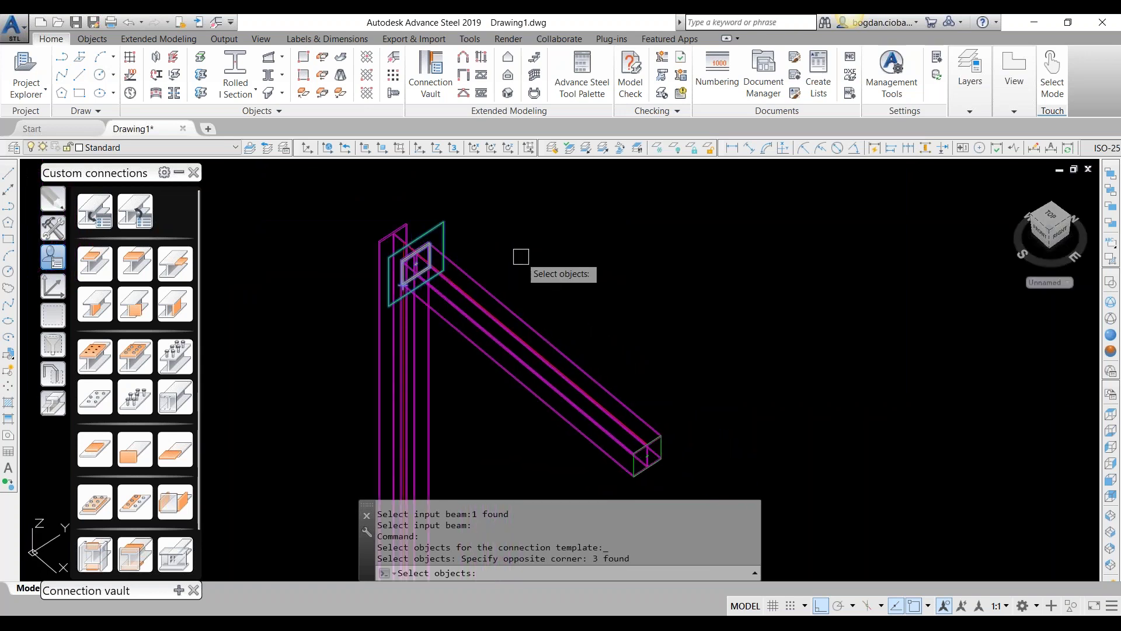
{"action": "key", "text": "Return"}
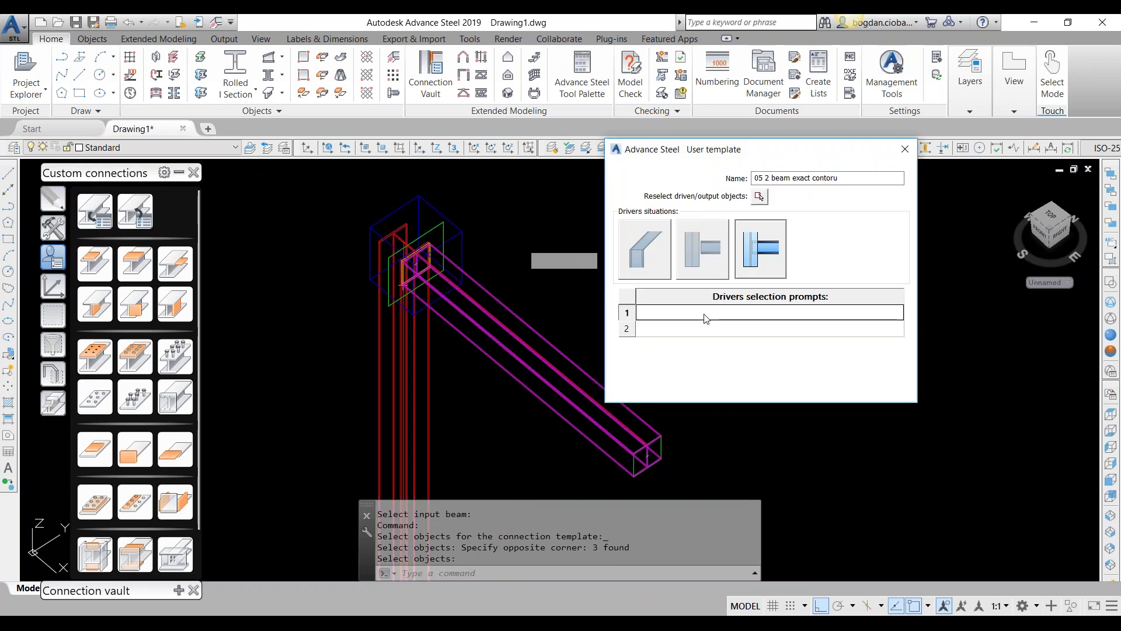
Set the driver selection prompts to "Main beam" and "Secondary beam" and finish the template definition.
{"action": "type", "text": "Main beam"}
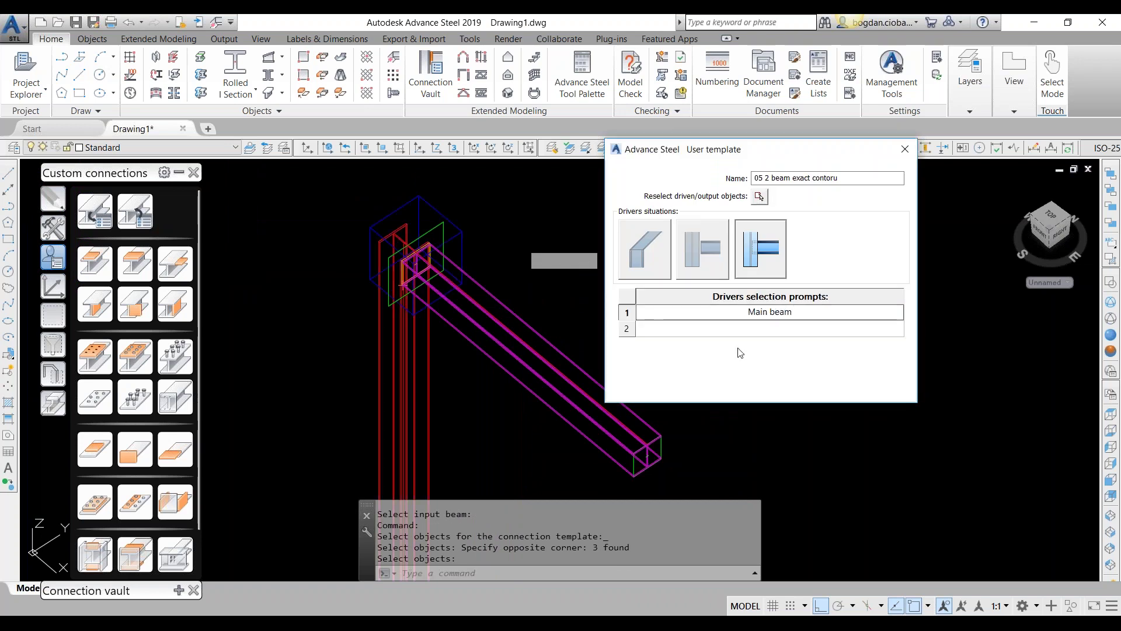
{"action": "key", "text": "Return"}
{"action": "type", "text": "Secondary bea,m"}
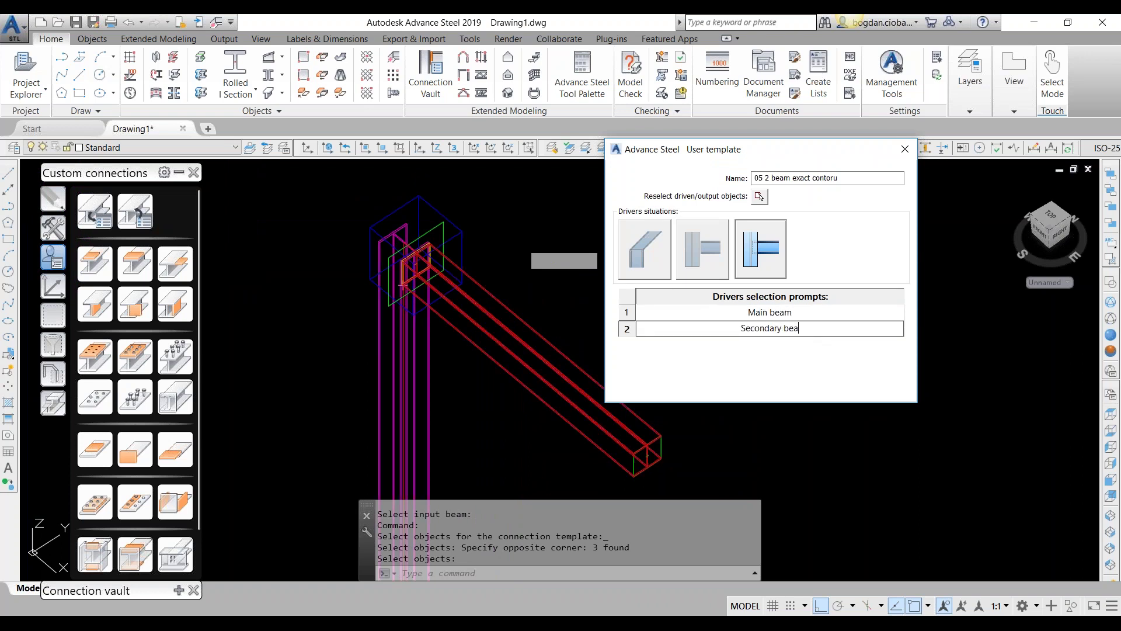
{"action": "key", "text": "BackSpace"}
{"action": "key", "text": "BackSpace"}
{"action": "type", "text": "m"}
{"action": "left_click", "coordinate": [897, 153]}
Copy the frame with the rotated column, both column and beam, to the empty area beside the new template frame.
{"action": "scroll", "coordinate": [415, 226], "scroll_direction": "up", "scroll_amount": 1}
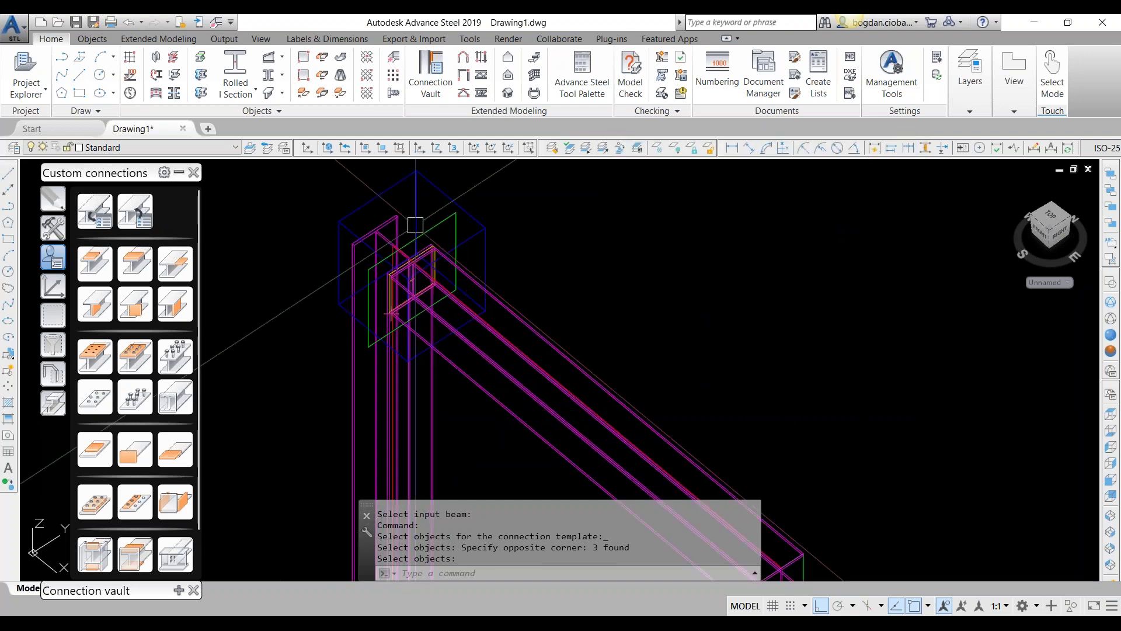
{"action": "scroll", "coordinate": [468, 303], "scroll_direction": "down", "scroll_amount": 3}
{"action": "middle_click_drag", "start_coordinate": [468, 303], "coordinate": [431, 417]}
{"action": "middle_click_drag", "start_coordinate": [512, 246], "coordinate": [502, 299]}
{"action": "left_click", "coordinate": [419, 280]}
{"action": "left_click", "coordinate": [456, 257]}
{"action": "type", "text": "co"}
{"action": "key", "text": "Return"}
{"action": "type", "text": "co"}
{"action": "key", "text": "Return"}
{"action": "left_click", "coordinate": [578, 300]}
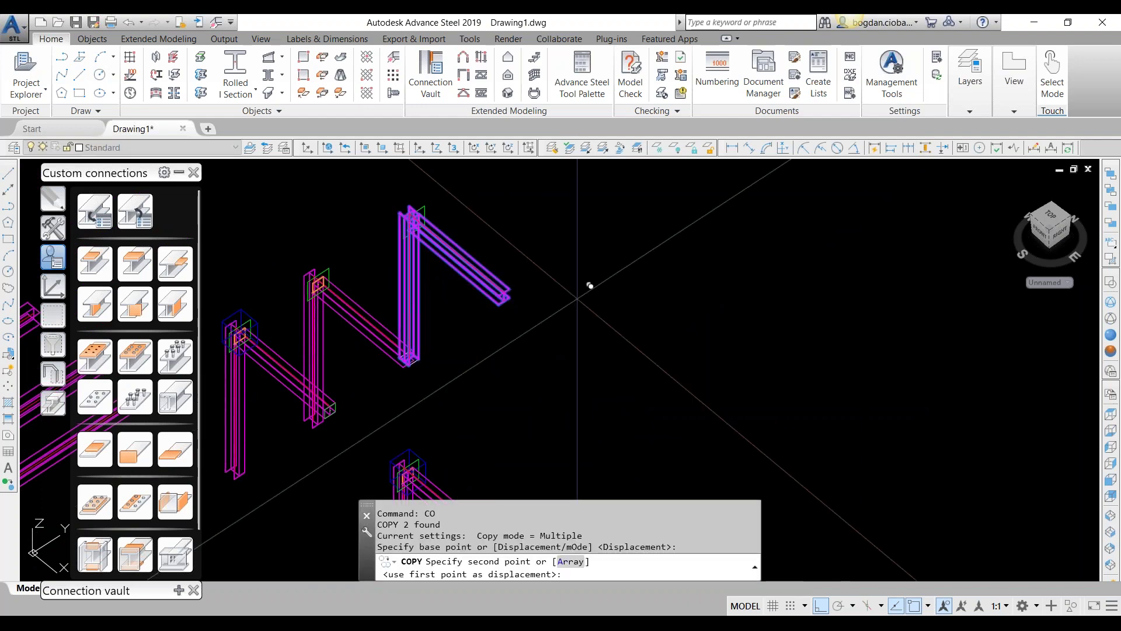
{"action": "left_click", "coordinate": [805, 400]}
{"action": "key", "text": "Escape"}
Erase the rectangular contour at the top of the copied rotated column.
{"action": "scroll", "coordinate": [352, 348], "scroll_direction": "up", "scroll_amount": 6}
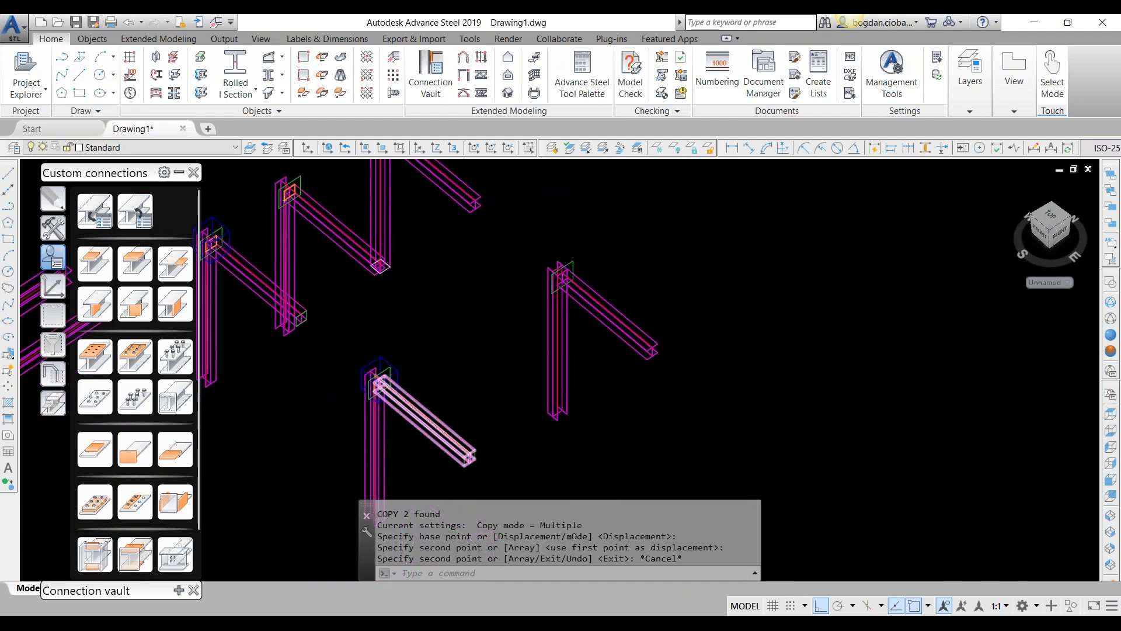
{"action": "middle_click_drag", "start_coordinate": [352, 349], "coordinate": [354, 359], "text": "shift"}
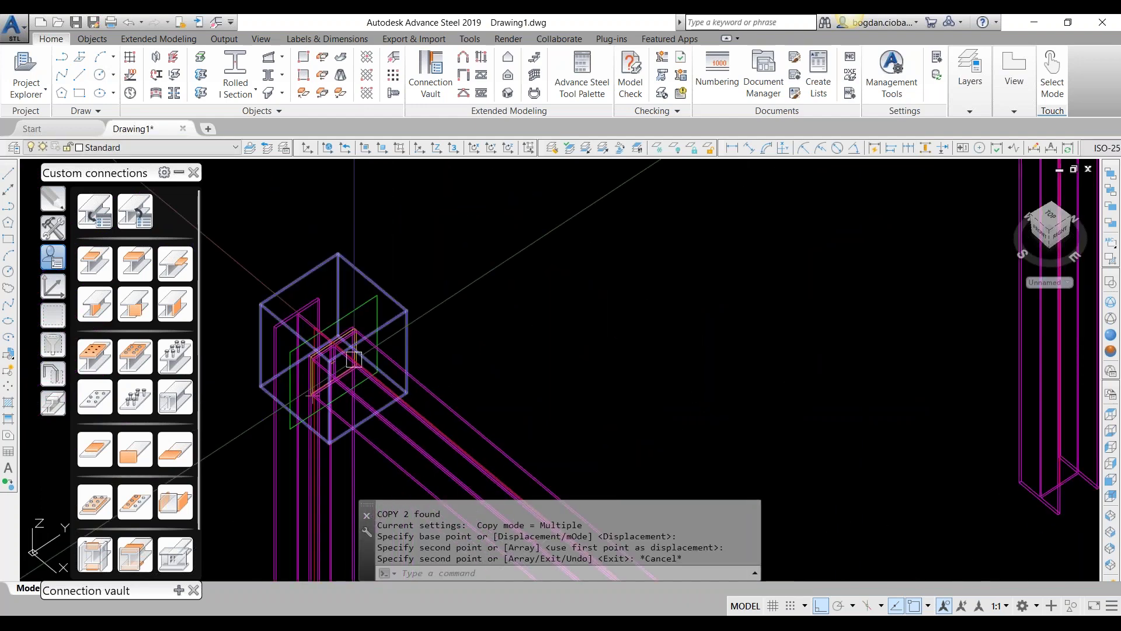
{"action": "scroll", "coordinate": [354, 359], "scroll_direction": "down", "scroll_amount": 5}
{"action": "scroll", "coordinate": [608, 234], "scroll_direction": "up", "scroll_amount": 5}
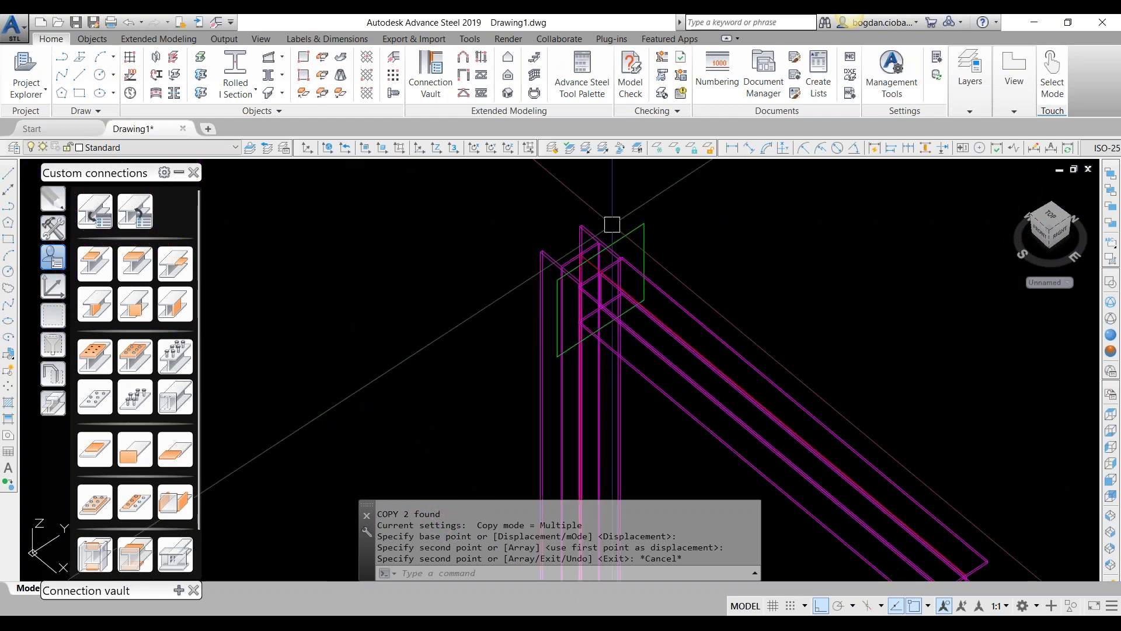
{"action": "scroll", "coordinate": [612, 224], "scroll_direction": "up", "scroll_amount": 2}
{"action": "left_click", "coordinate": [632, 239]}
{"action": "key", "text": "Delete"}
{"action": "scroll", "coordinate": [602, 222], "scroll_direction": "down", "scroll_amount": 4}
{"action": "left_click", "coordinate": [754, 291]}
{"action": "left_click", "coordinate": [880, 465]}
{"action": "key", "text": "Escape"}
Insert the two-beam exact contour template on the copied frame, with the column as main beam and the beam as secondary beam.
{"action": "scroll", "coordinate": [562, 222], "scroll_direction": "up", "scroll_amount": 5}
{"action": "left_click", "coordinate": [676, 230]}
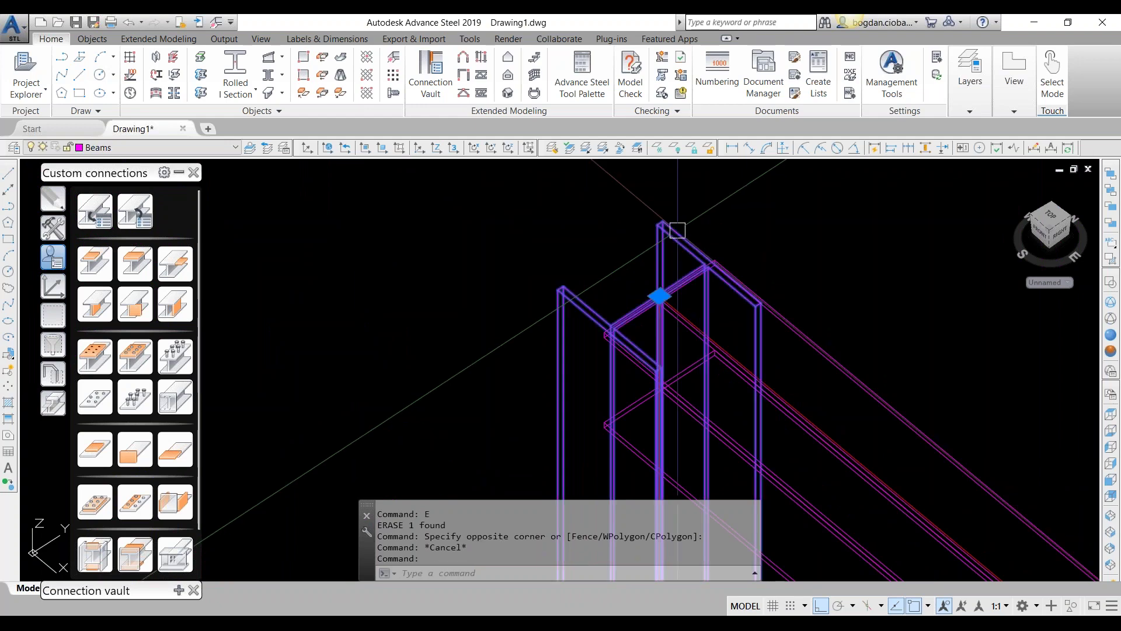
{"action": "scroll", "coordinate": [676, 232], "scroll_direction": "down", "scroll_amount": 5}
{"action": "key", "text": "Escape"}
{"action": "middle_click_drag", "start_coordinate": [570, 338], "coordinate": [673, 210]}
{"action": "left_click", "coordinate": [135, 211]}
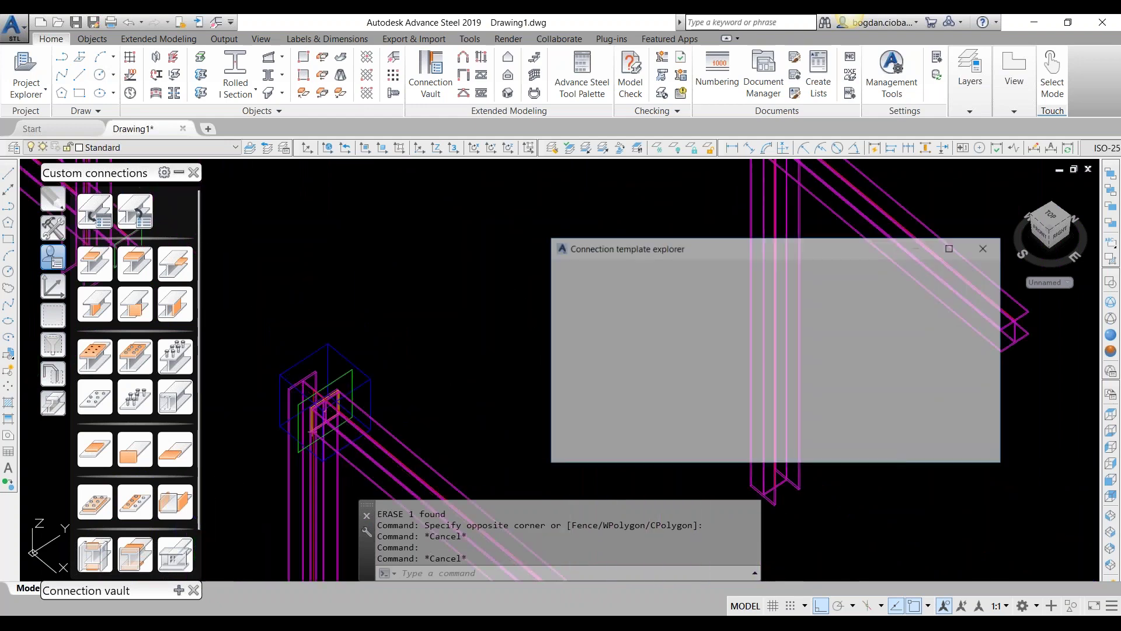
{"action": "left_click", "coordinate": [641, 334]}
{"action": "left_click", "coordinate": [902, 455]}
{"action": "middle_click_drag", "start_coordinate": [829, 292], "coordinate": [775, 396]}
{"action": "left_click", "coordinate": [745, 334]}
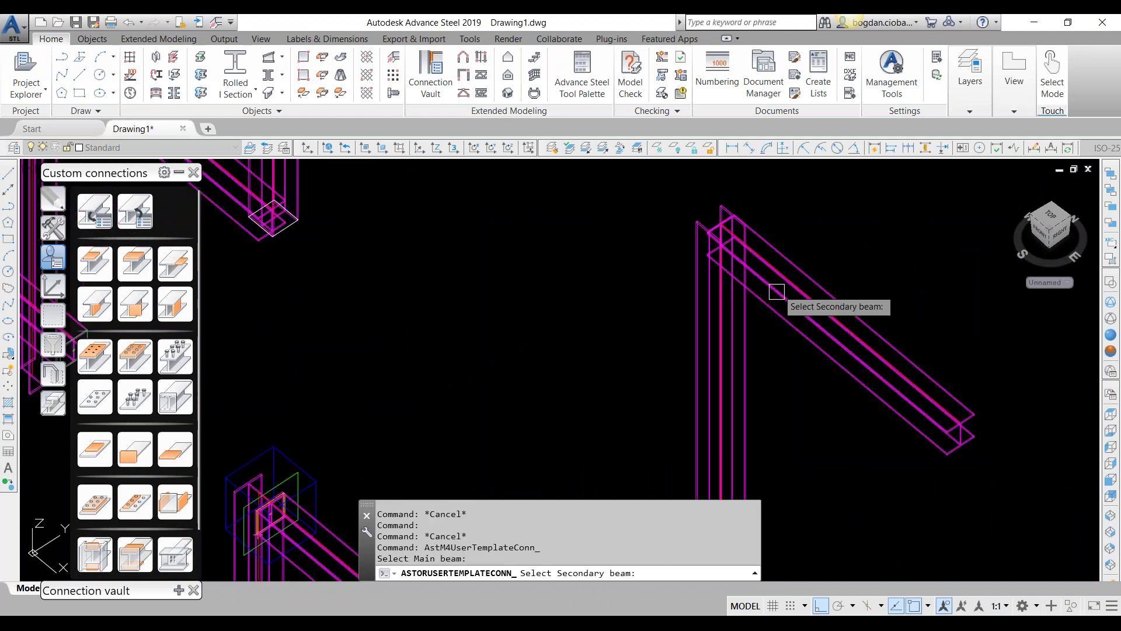
{"action": "left_click", "coordinate": [776, 291]}
{"action": "key", "text": "Escape"}
Examine how the inserted exact contour meets the web and flanges at the top of the rotated column.
{"action": "scroll", "coordinate": [726, 213], "scroll_direction": "up", "scroll_amount": 5}
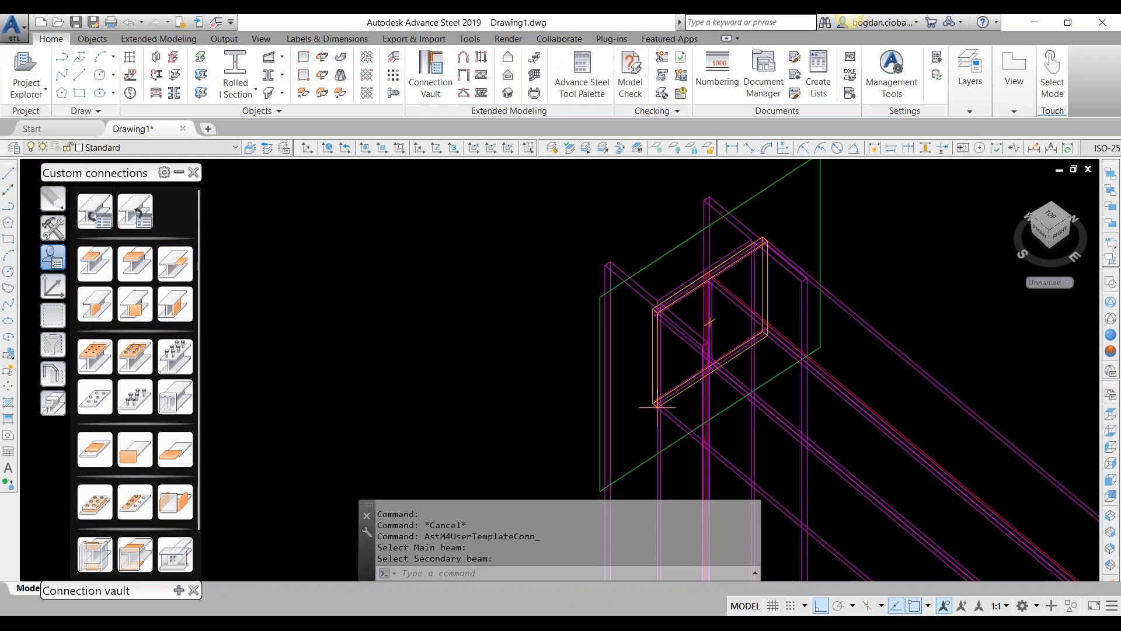
{"action": "middle_click_drag", "start_coordinate": [745, 227], "coordinate": [735, 272], "text": "shift"}
{"action": "scroll", "coordinate": [742, 218], "scroll_direction": "up", "scroll_amount": 3}
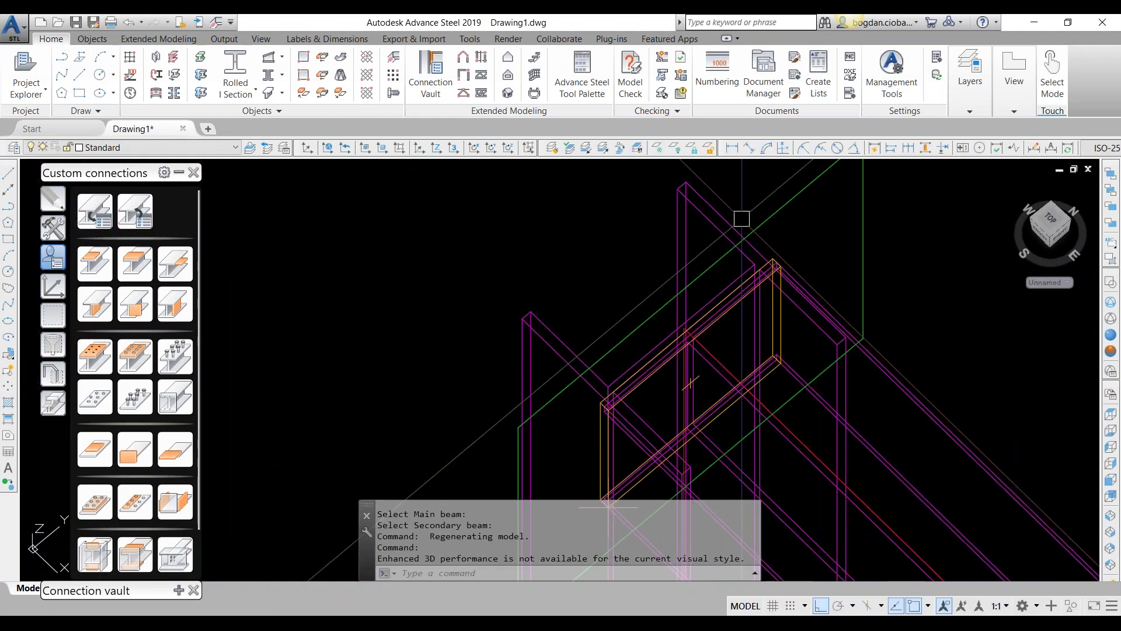
{"action": "scroll", "coordinate": [742, 218], "scroll_direction": "up", "scroll_amount": 2}
{"action": "left_click", "coordinate": [797, 328]}
{"action": "scroll", "coordinate": [883, 427], "scroll_direction": "down", "scroll_amount": 4}
{"action": "middle_click_drag", "start_coordinate": [884, 427], "coordinate": [703, 310]}
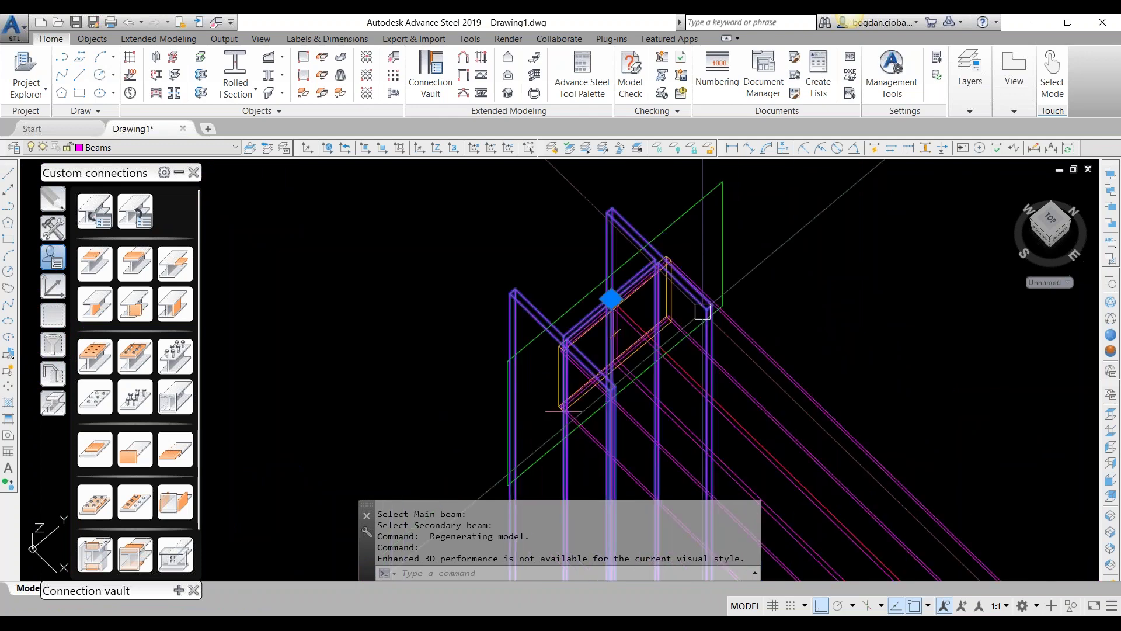
{"action": "scroll", "coordinate": [708, 307], "scroll_direction": "up", "scroll_amount": 2}
{"action": "key", "text": "Escape"}
{"action": "scroll", "coordinate": [596, 242], "scroll_direction": "up", "scroll_amount": 2}
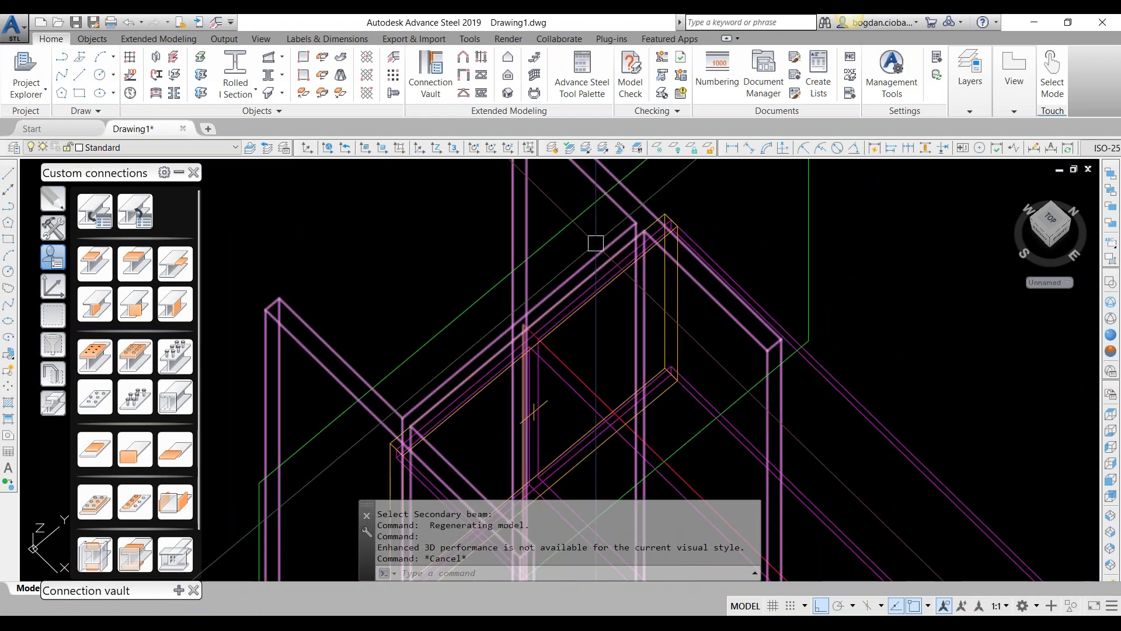
{"action": "left_click", "coordinate": [595, 242]}
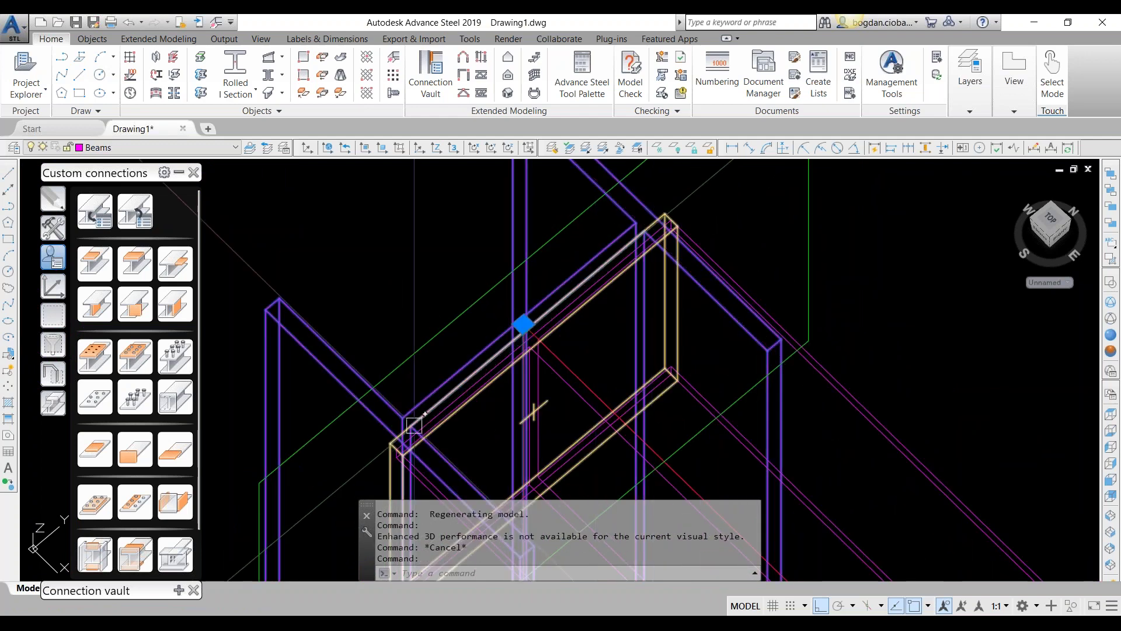
{"action": "key", "text": "Escape"}
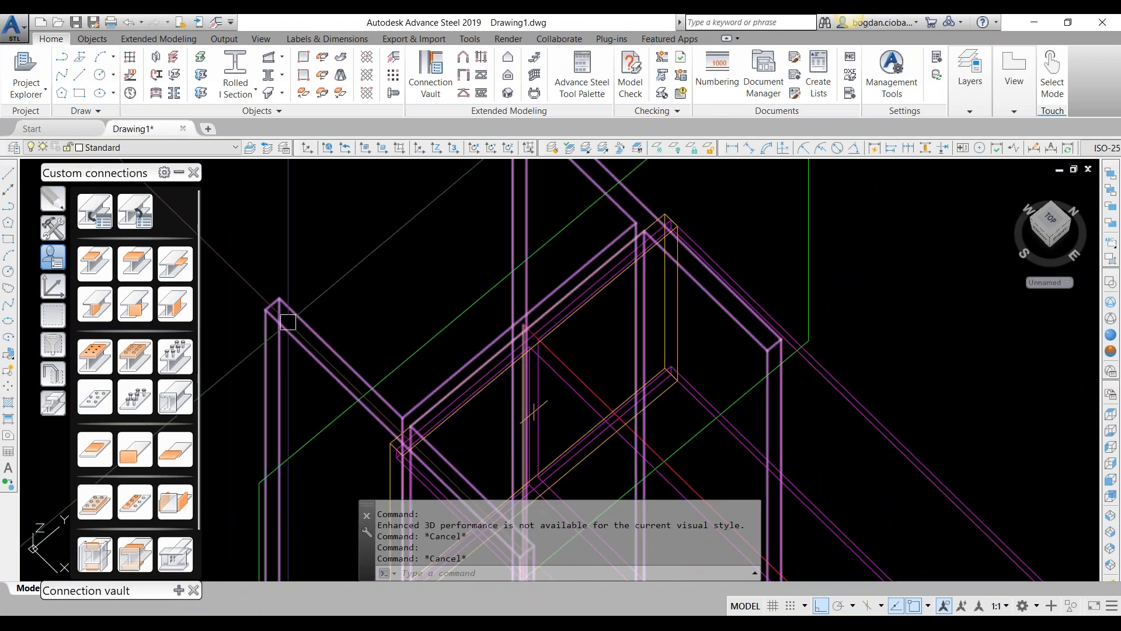
{"action": "left_click", "coordinate": [288, 322]}
{"action": "scroll", "coordinate": [315, 283], "scroll_direction": "down", "scroll_amount": 8}
{"action": "key", "text": "Escape"}
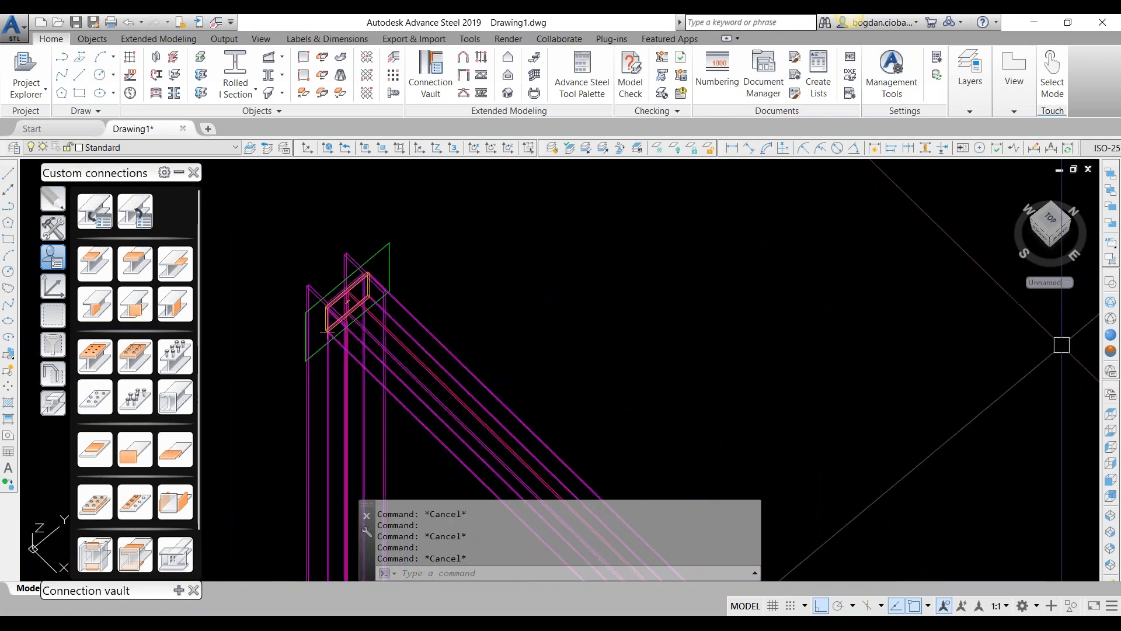
Examine the inserted connection and its contour from the opposite side of the column.
{"action": "scroll", "coordinate": [684, 329], "scroll_direction": "down", "scroll_amount": 6}
{"action": "scroll", "coordinate": [621, 317], "scroll_direction": "up", "scroll_amount": 6}
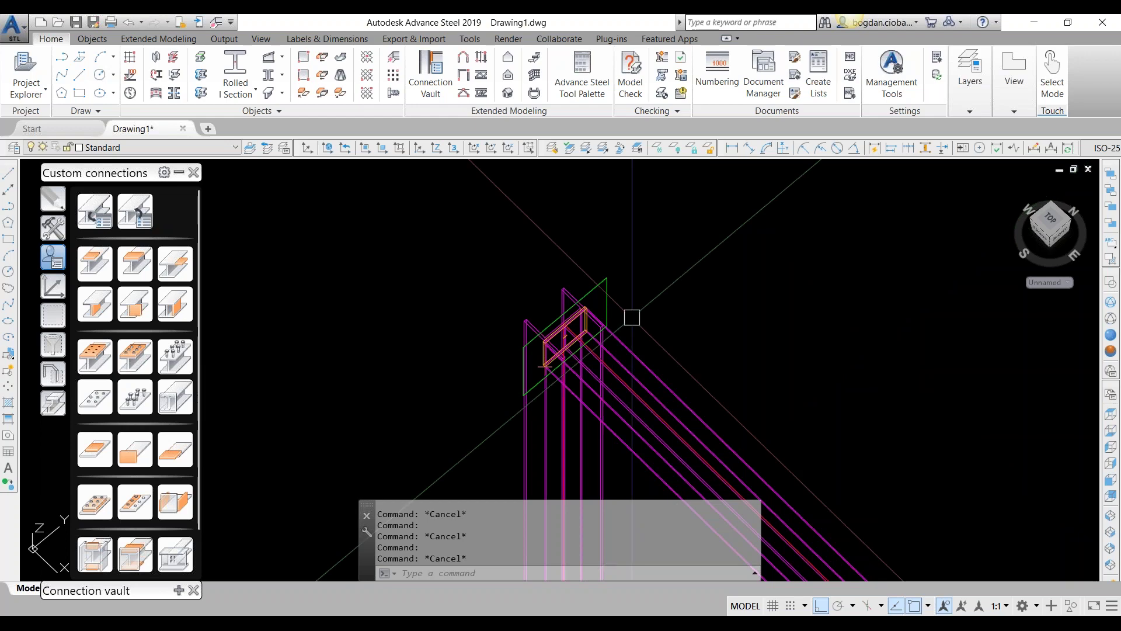
{"action": "scroll", "coordinate": [587, 309], "scroll_direction": "down", "scroll_amount": 3}
{"action": "scroll", "coordinate": [587, 309], "scroll_direction": "up", "scroll_amount": 3}
{"action": "middle_click_drag", "start_coordinate": [678, 312], "coordinate": [530, 316], "text": "shift"}
{"action": "scroll", "coordinate": [655, 274], "scroll_direction": "up", "scroll_amount": 7}
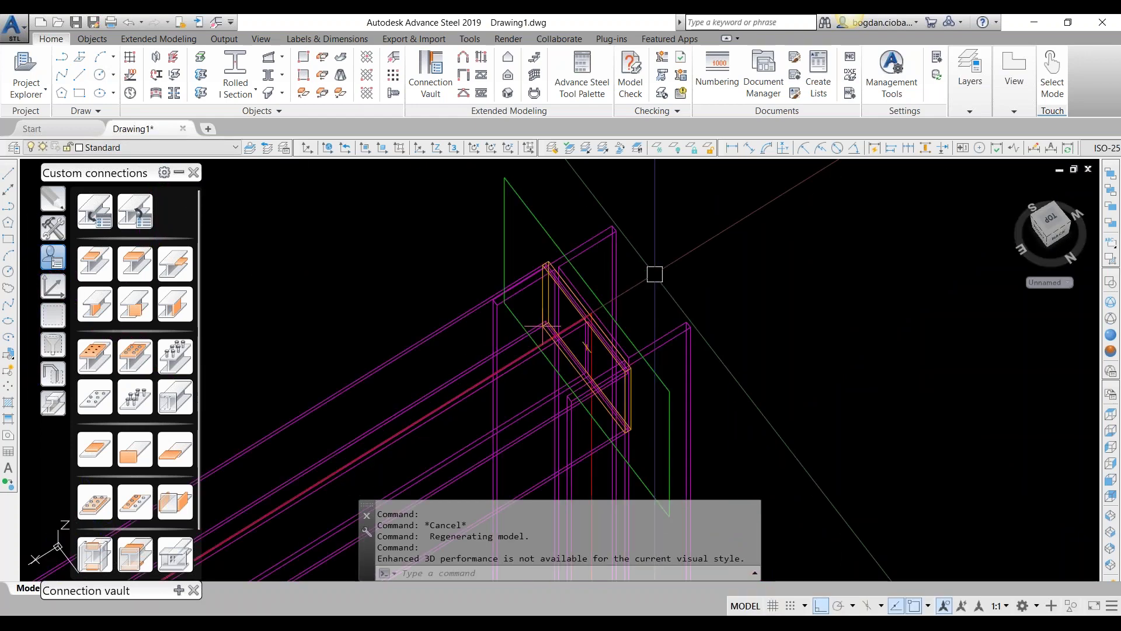
{"action": "middle_click_drag", "start_coordinate": [655, 273], "coordinate": [613, 312], "text": "shift"}
{"action": "scroll", "coordinate": [513, 298], "scroll_direction": "down", "scroll_amount": 6}
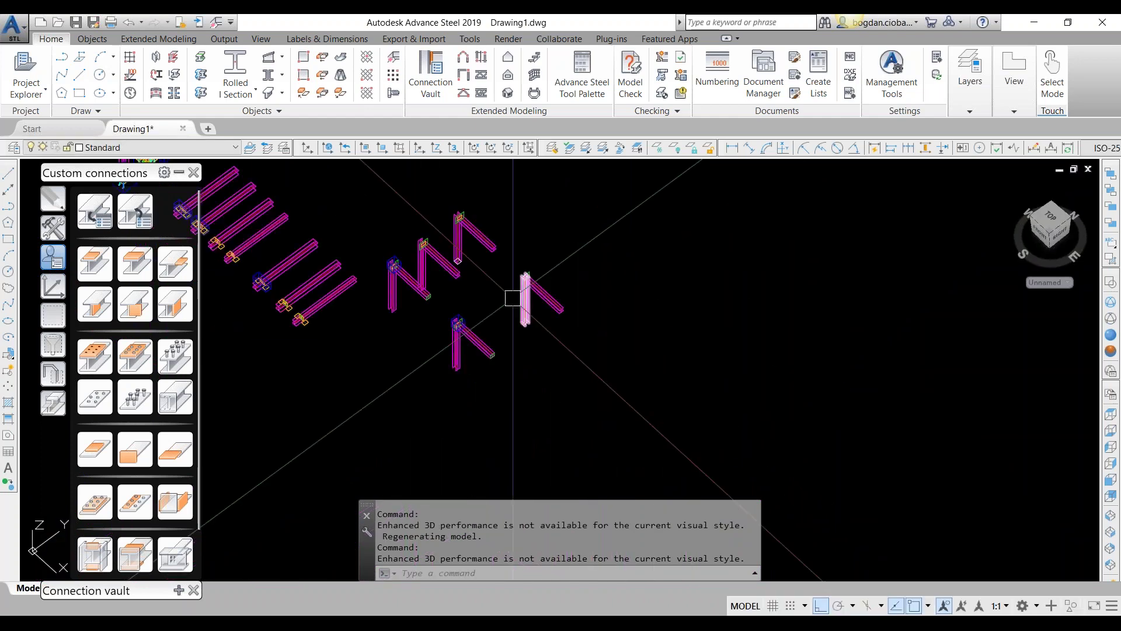
Draw a horizontal I-section beam 3000 mm long in the empty area in front of the frames.
{"action": "scroll", "coordinate": [514, 298], "scroll_direction": "up", "scroll_amount": 4}
{"action": "middle_click_drag", "start_coordinate": [514, 298], "coordinate": [516, 333], "text": "shift"}
{"action": "left_click", "coordinate": [235, 64]}
{"action": "scroll", "coordinate": [326, 303], "scroll_direction": "up", "scroll_amount": 2}
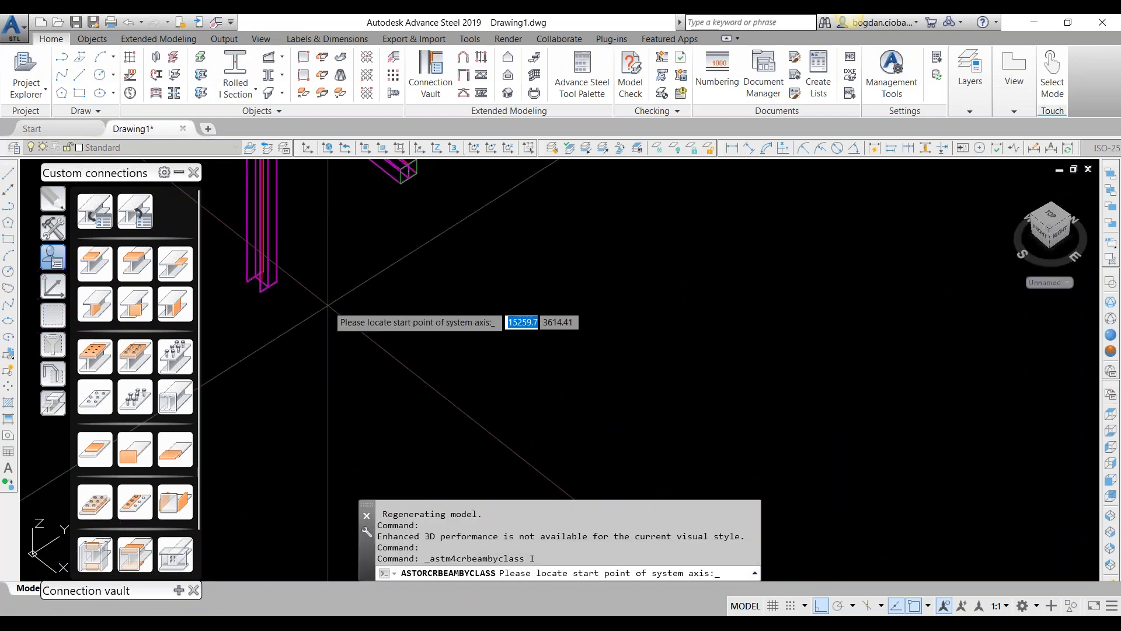
{"action": "left_click", "coordinate": [322, 364]}
{"action": "type", "text": "3000"}
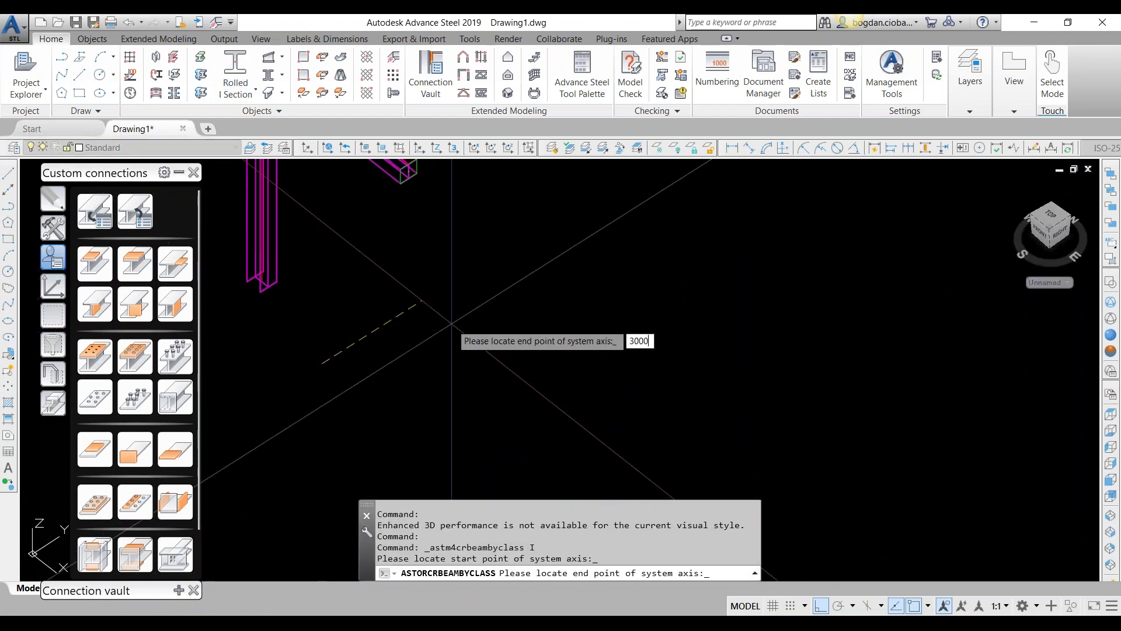
{"action": "key", "text": "Return"}
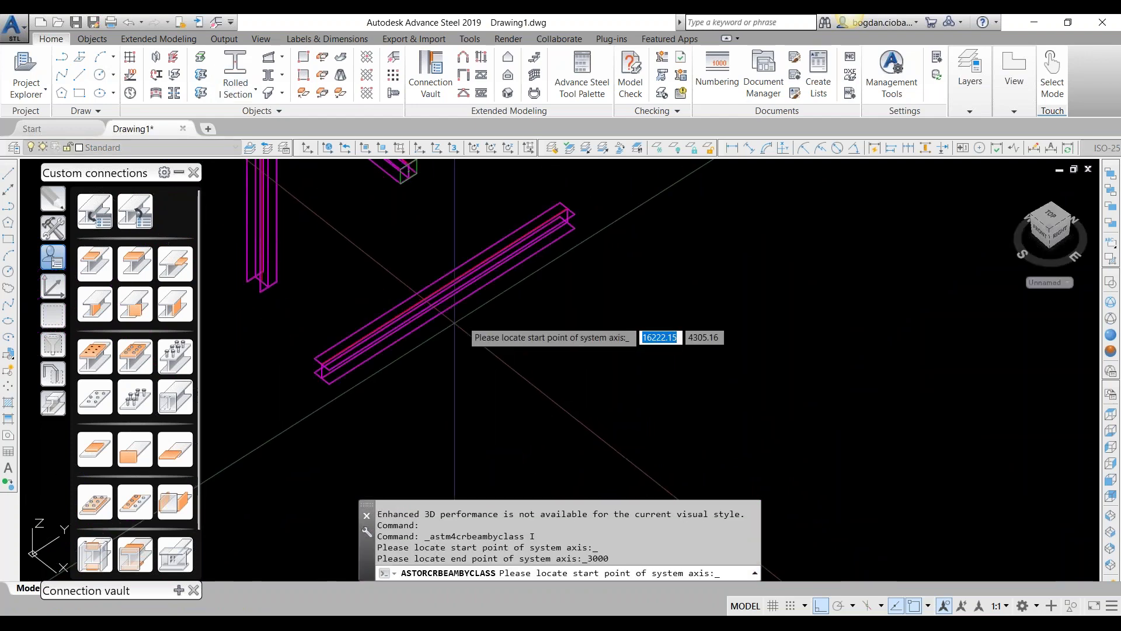
Draw a perpendicular I-section beam 2000 mm long starting from the midpoint of the 3000 mm beam.
{"action": "scroll", "coordinate": [449, 304], "scroll_direction": "up", "scroll_amount": 3}
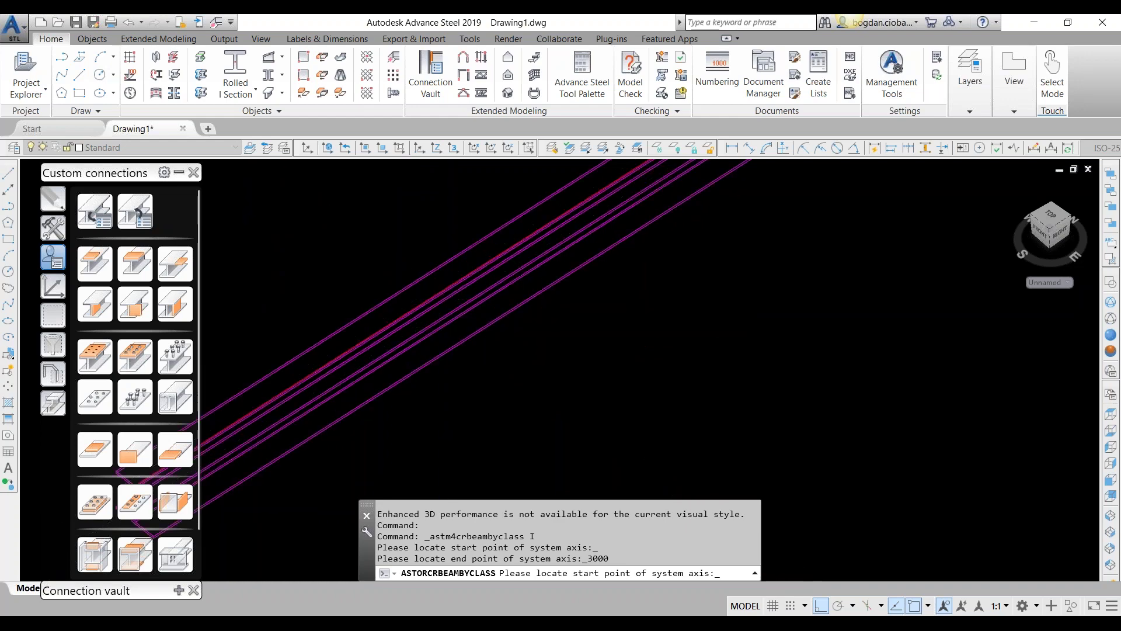
{"action": "left_click", "coordinate": [425, 286]}
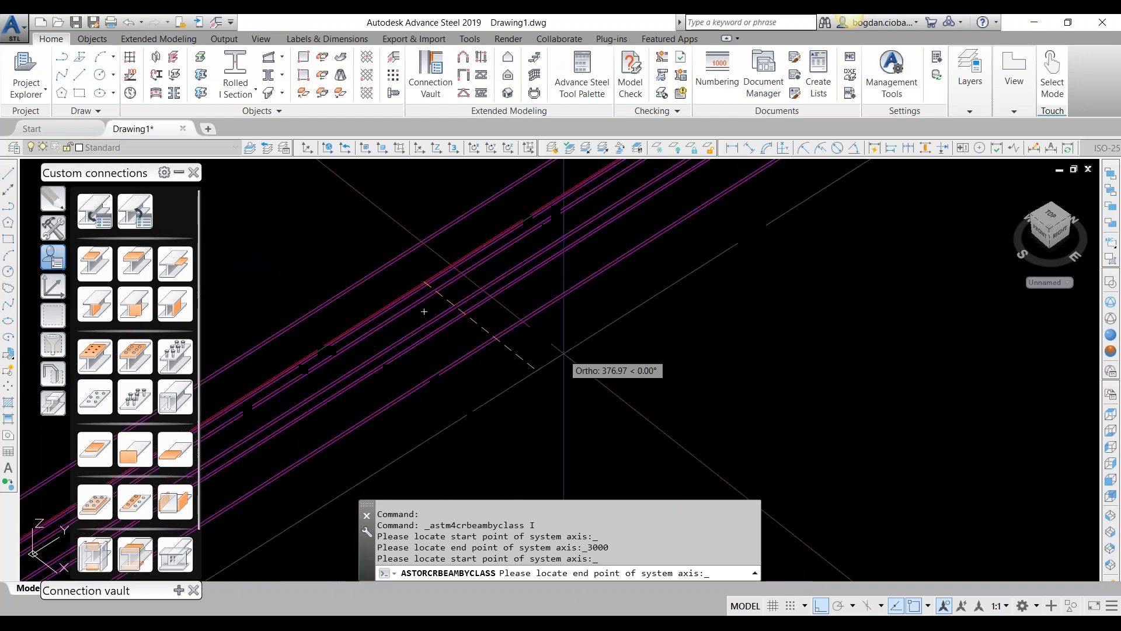
{"action": "scroll", "coordinate": [564, 354], "scroll_direction": "down", "scroll_amount": 5}
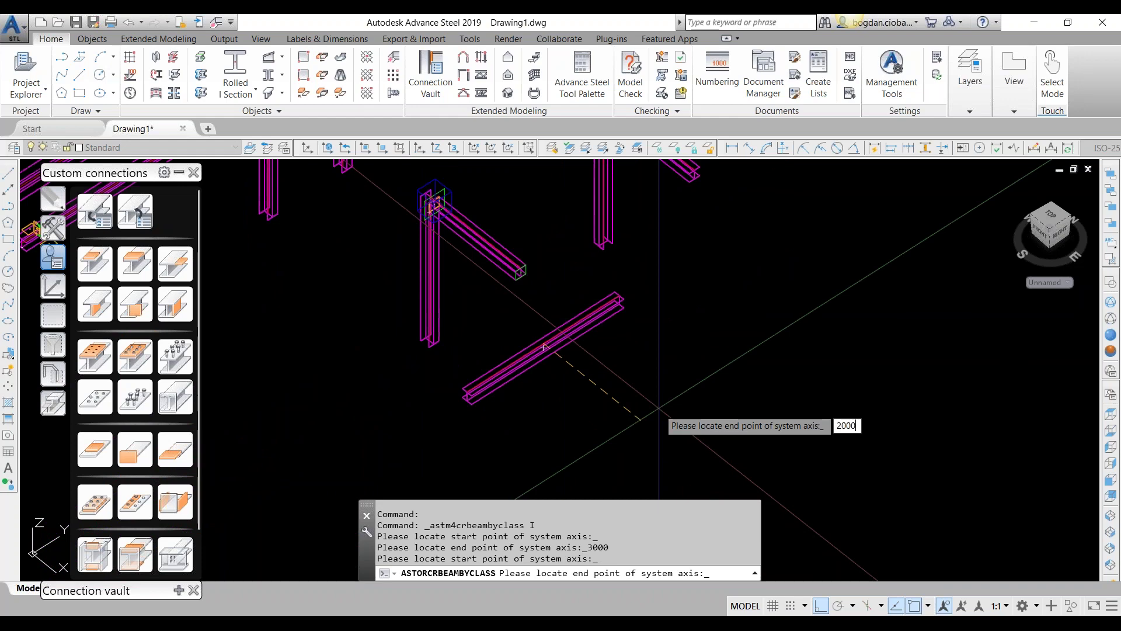
{"action": "type", "text": "2000"}
{"action": "key", "text": "Return"}
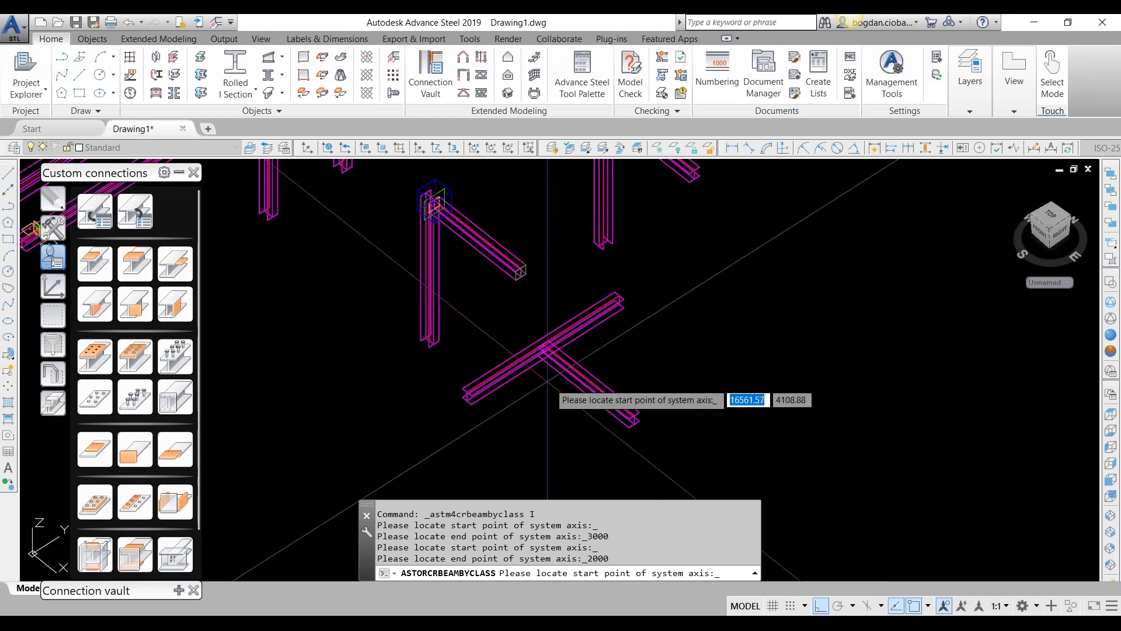
{"action": "scroll", "coordinate": [548, 382], "scroll_direction": "up", "scroll_amount": 5}
{"action": "scroll", "coordinate": [607, 295], "scroll_direction": "up", "scroll_amount": 4}
{"action": "middle_click_drag", "start_coordinate": [773, 323], "coordinate": [668, 329]}
{"action": "key", "text": "Return"}
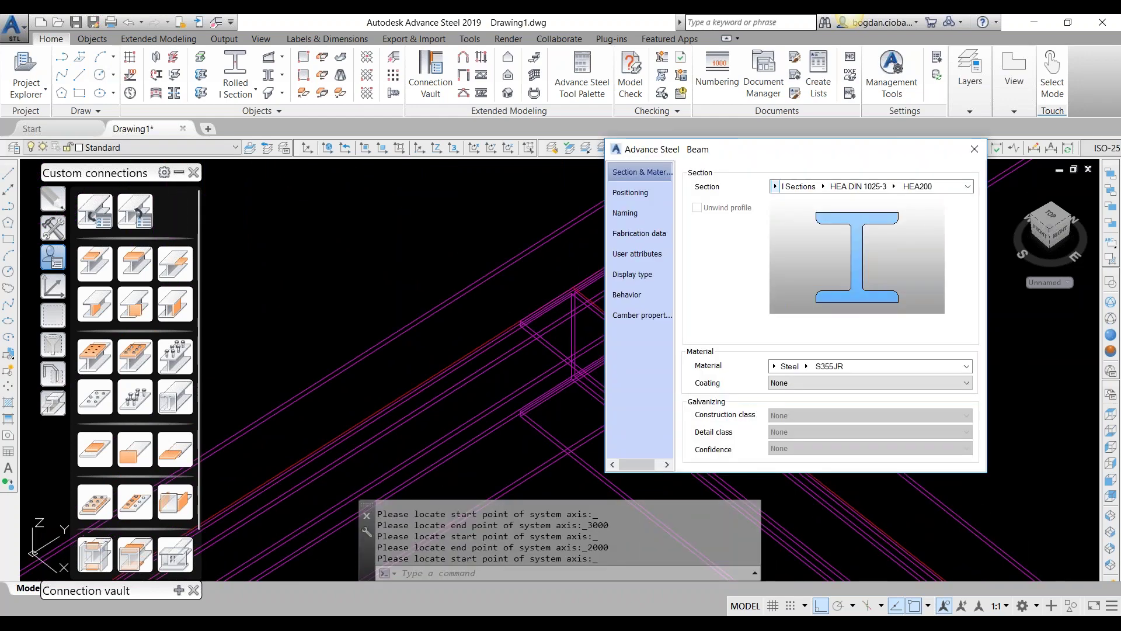
{"action": "key", "text": "Escape"}
Align the UCS to the 3000 mm beam, with its XY plane perpendicular to the 2000 mm beam.
{"action": "scroll", "coordinate": [569, 364], "scroll_direction": "down", "scroll_amount": 4}
{"action": "middle_click_drag", "start_coordinate": [569, 363], "coordinate": [362, 398], "text": "shift"}
{"action": "left_click", "coordinate": [53, 287]}
{"action": "left_click", "coordinate": [95, 264]}
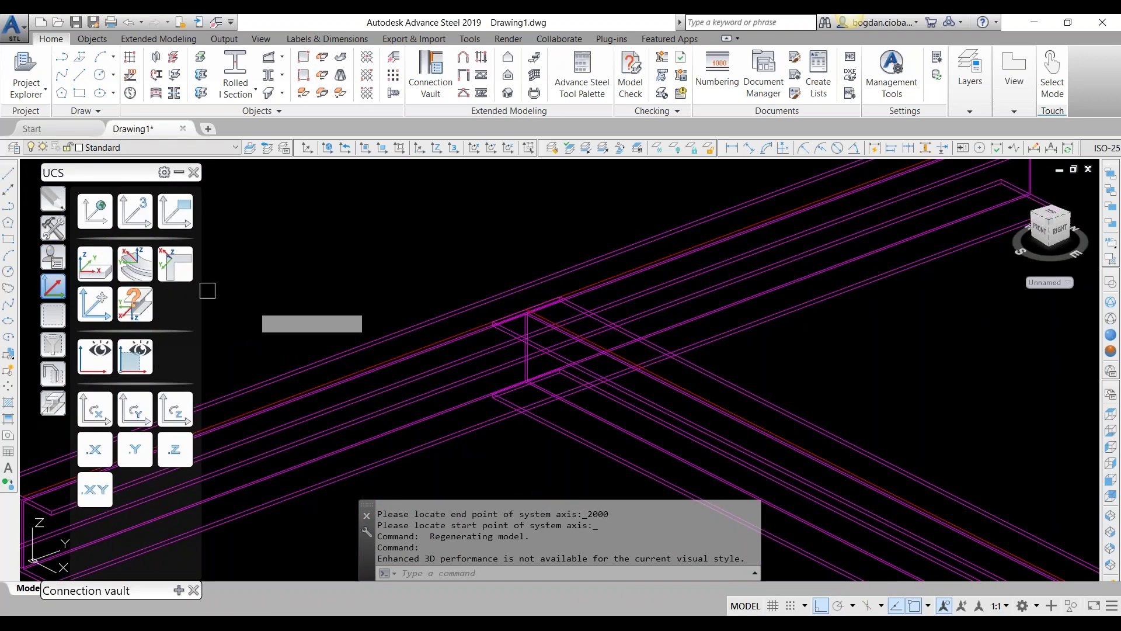
{"action": "scroll", "coordinate": [451, 437], "scroll_direction": "up", "scroll_amount": 2}
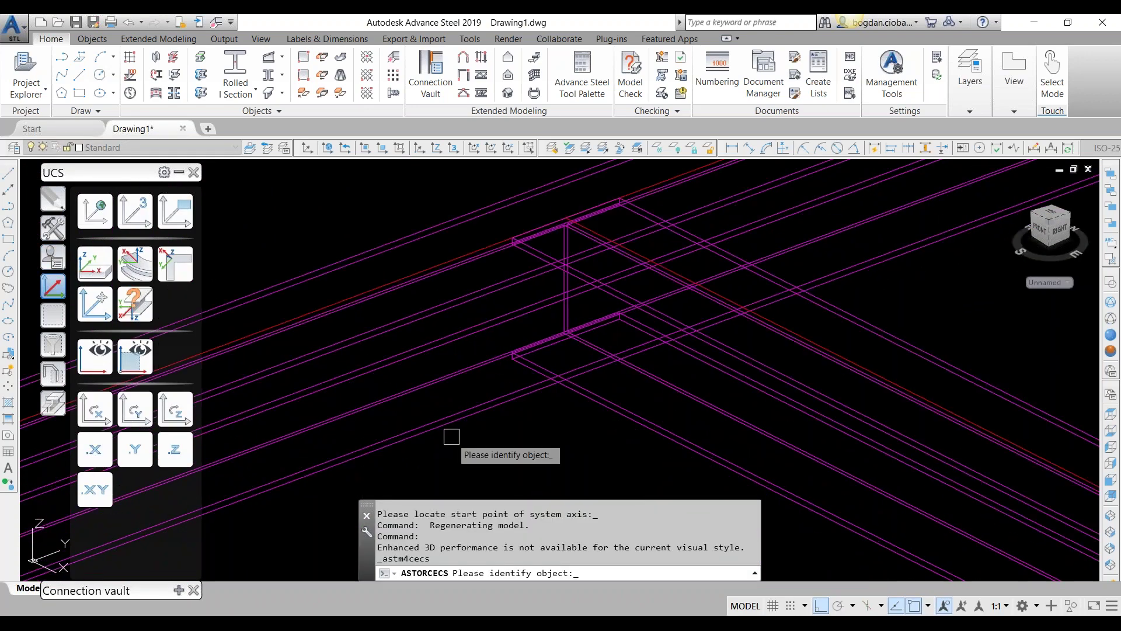
{"action": "left_click", "coordinate": [451, 437]}
{"action": "key", "text": "Return"}
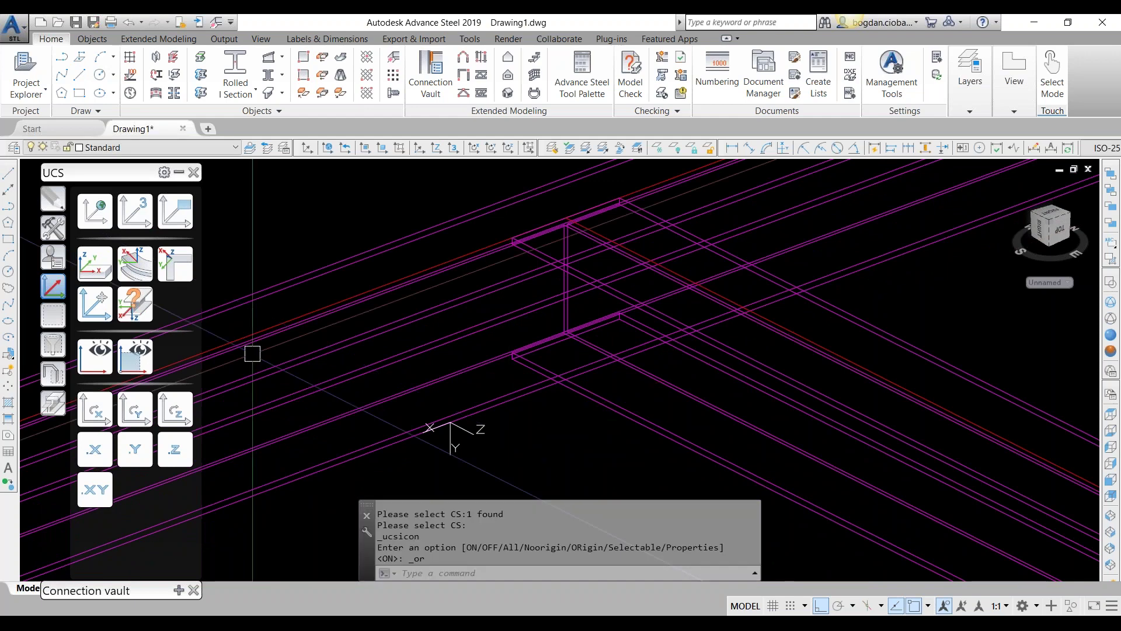
Create a rectangular end plate from two diagonal points across the section at the 2000 mm beam's connected end.
{"action": "left_click", "coordinate": [303, 58]}
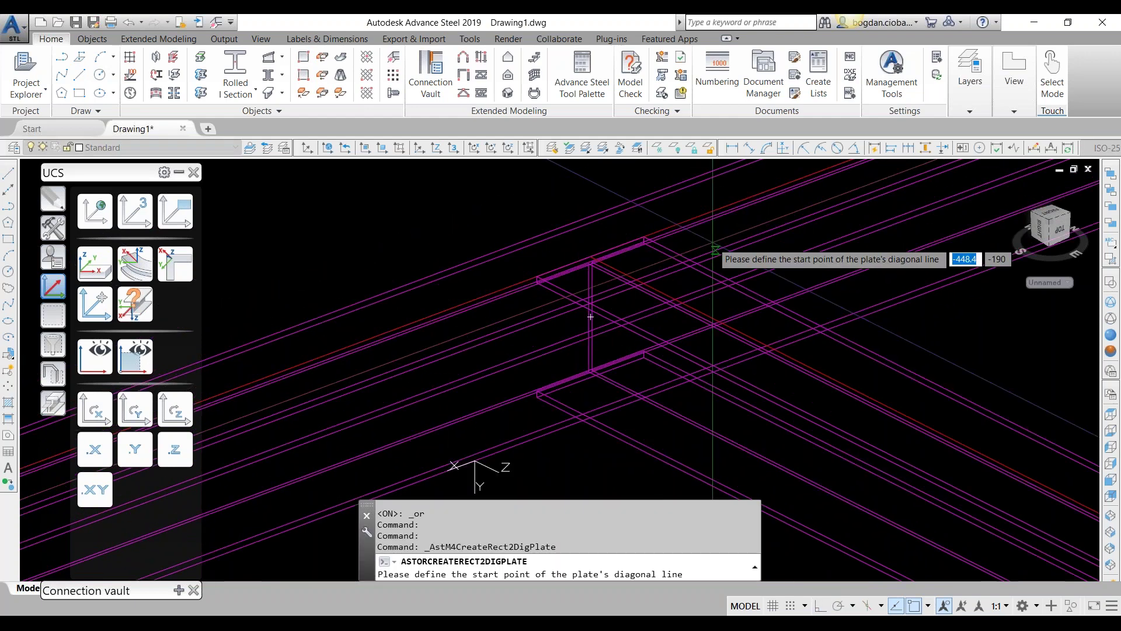
{"action": "scroll", "coordinate": [589, 453], "scroll_direction": "up", "scroll_amount": 3}
{"action": "left_click", "coordinate": [589, 453]}
{"action": "scroll", "coordinate": [730, 301], "scroll_direction": "down", "scroll_amount": 2}
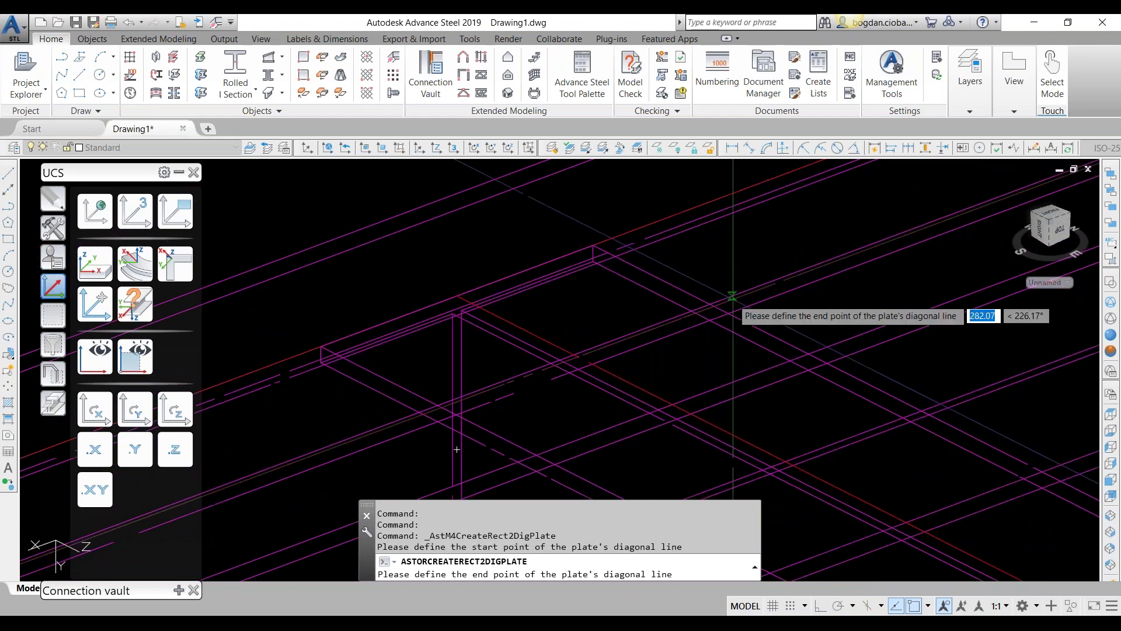
{"action": "left_click", "coordinate": [680, 288]}
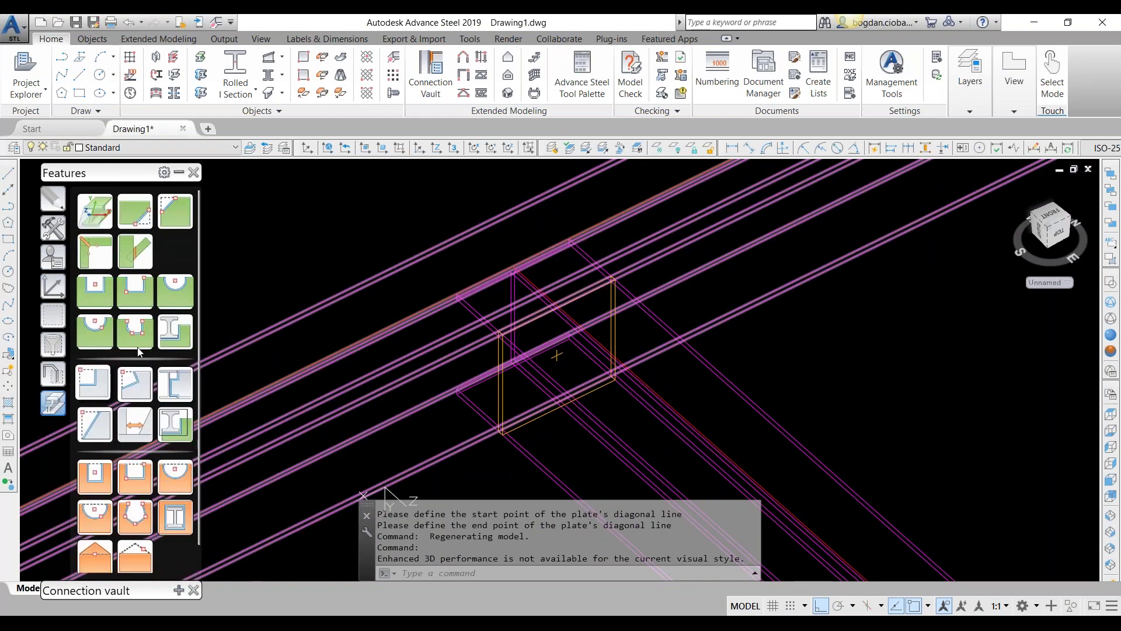
Cut the connected end of the 2000 mm beam against the 3000 mm beam using the default connection values.
{"action": "left_click", "coordinate": [137, 345]}
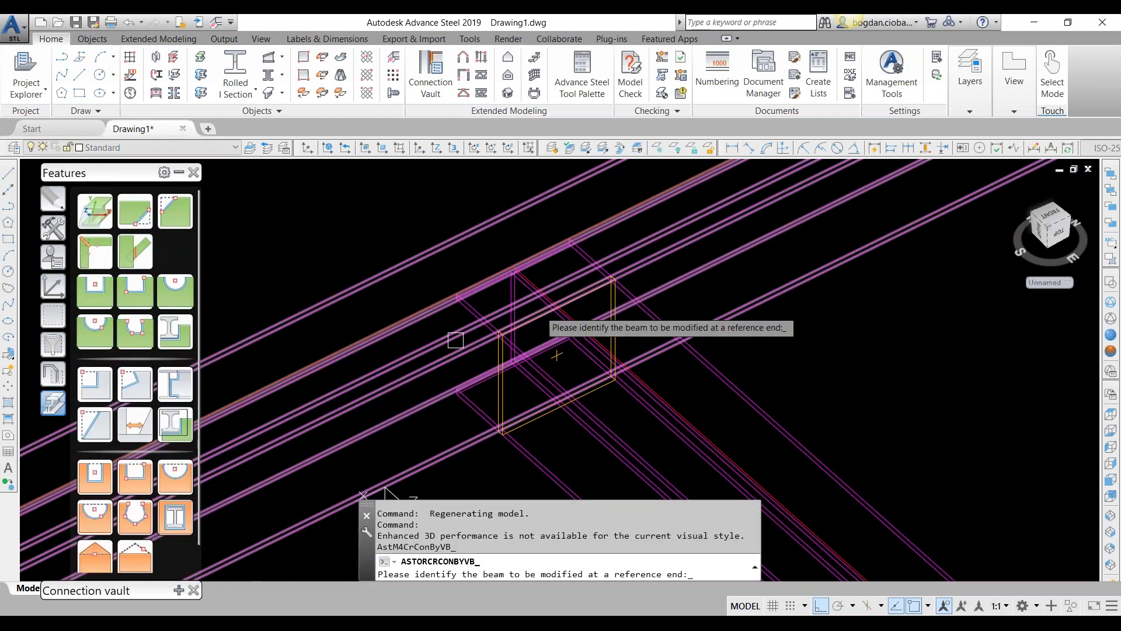
{"action": "scroll", "coordinate": [456, 340], "scroll_direction": "up", "scroll_amount": 2}
{"action": "left_click", "coordinate": [466, 307]}
{"action": "key", "text": "Return"}
{"action": "left_click", "coordinate": [494, 390]}
{"action": "key", "text": "Return"}
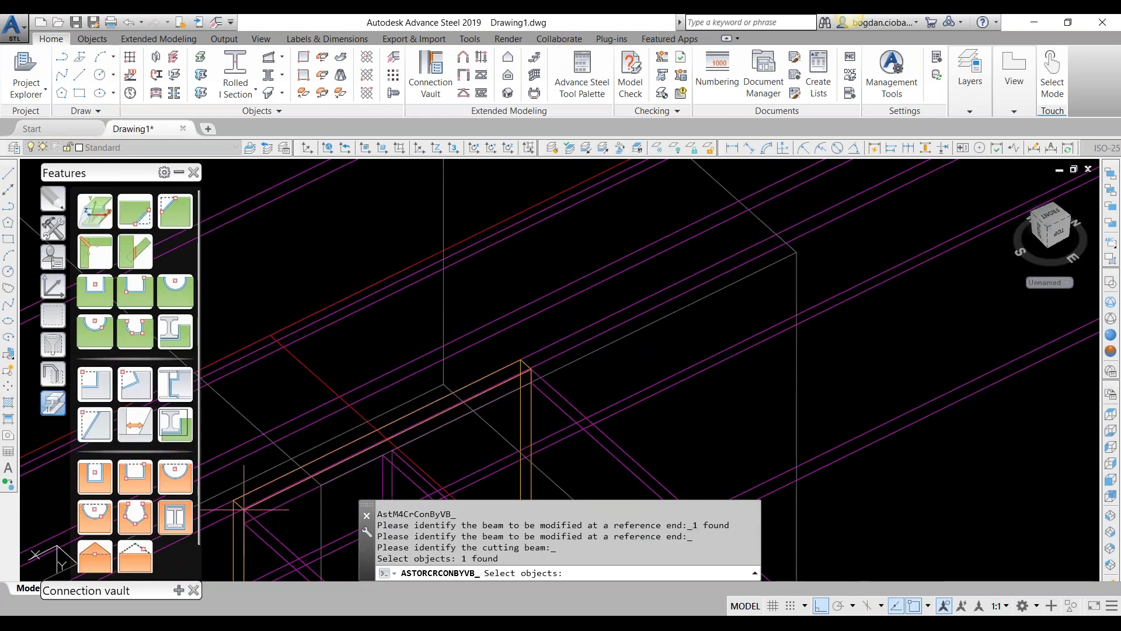
{"action": "key", "text": "Escape"}
{"action": "scroll", "coordinate": [493, 286], "scroll_direction": "down", "scroll_amount": 6}
{"action": "left_click_drag", "start_coordinate": [579, 348], "coordinate": [550, 353]}
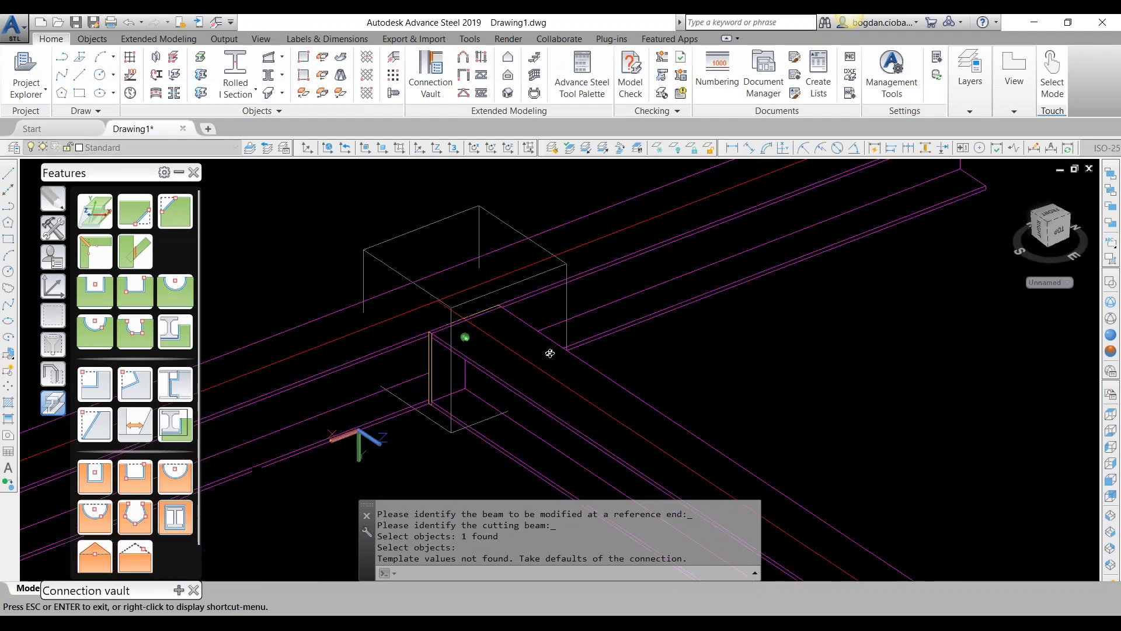
Erase the connection box surrounding the beam cut at the intersection.
{"action": "middle_click_drag", "start_coordinate": [551, 354], "coordinate": [543, 342], "text": "shift"}
{"action": "left_click", "coordinate": [455, 222]}
{"action": "type", "text": "e"}
{"action": "key", "text": "Return"}
{"action": "scroll", "coordinate": [469, 235], "scroll_direction": "down", "scroll_amount": 2}
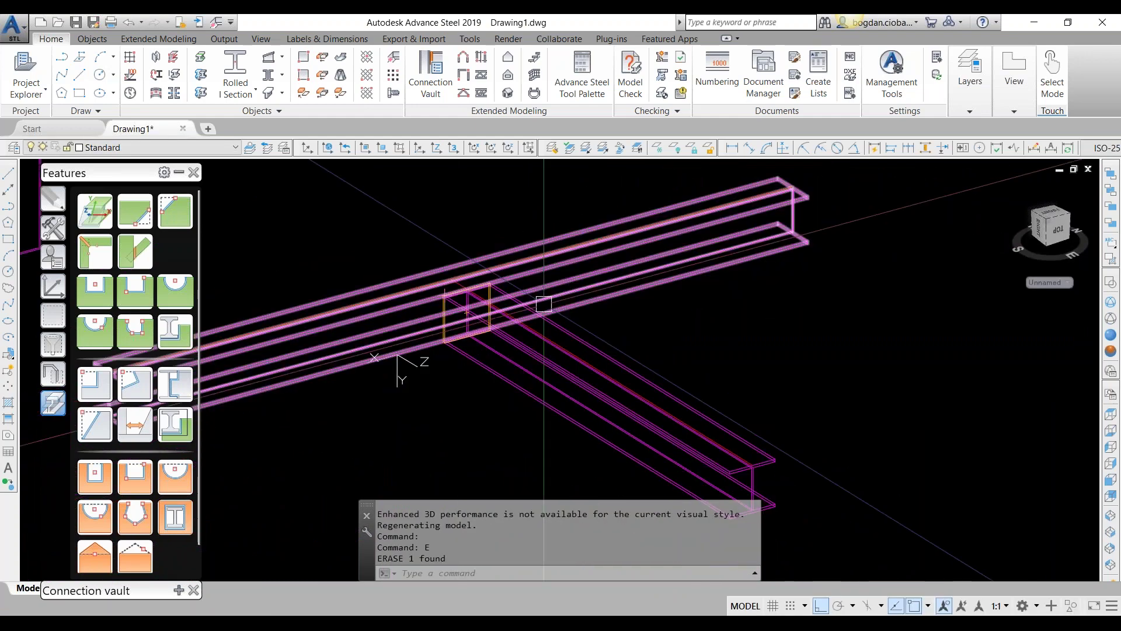
Change the 2000 mm beam's representation to show its cut features.
{"action": "left_click", "coordinate": [546, 339]}
{"action": "left_click", "coordinate": [53, 374]}
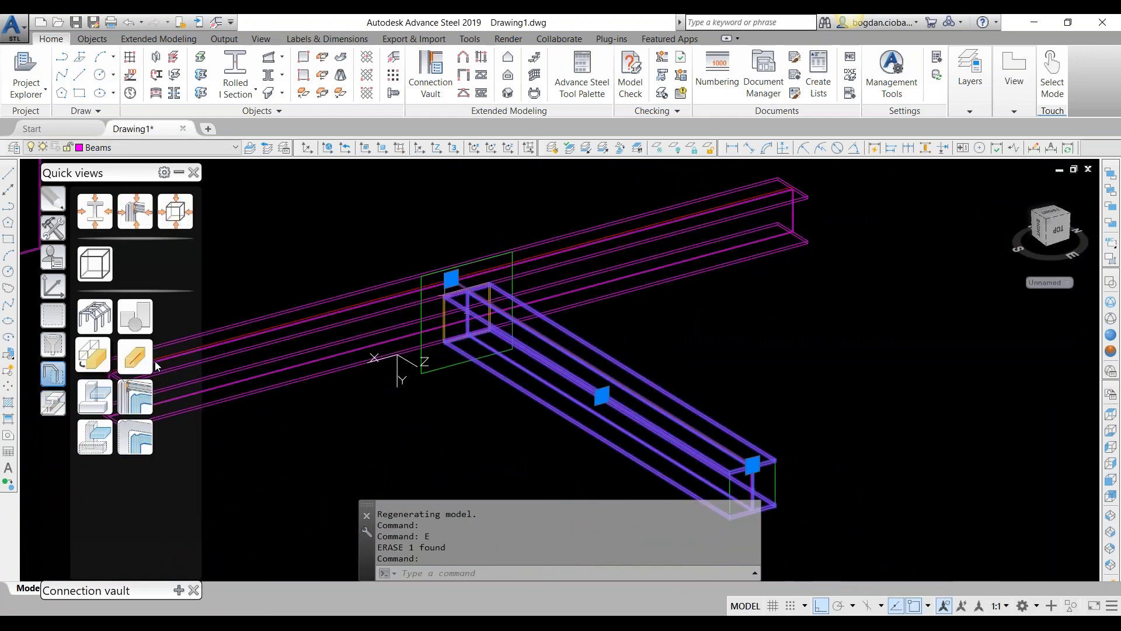
{"action": "key", "text": "Escape"}
{"action": "middle_click_drag", "start_coordinate": [469, 344], "coordinate": [461, 391], "text": "shift"}
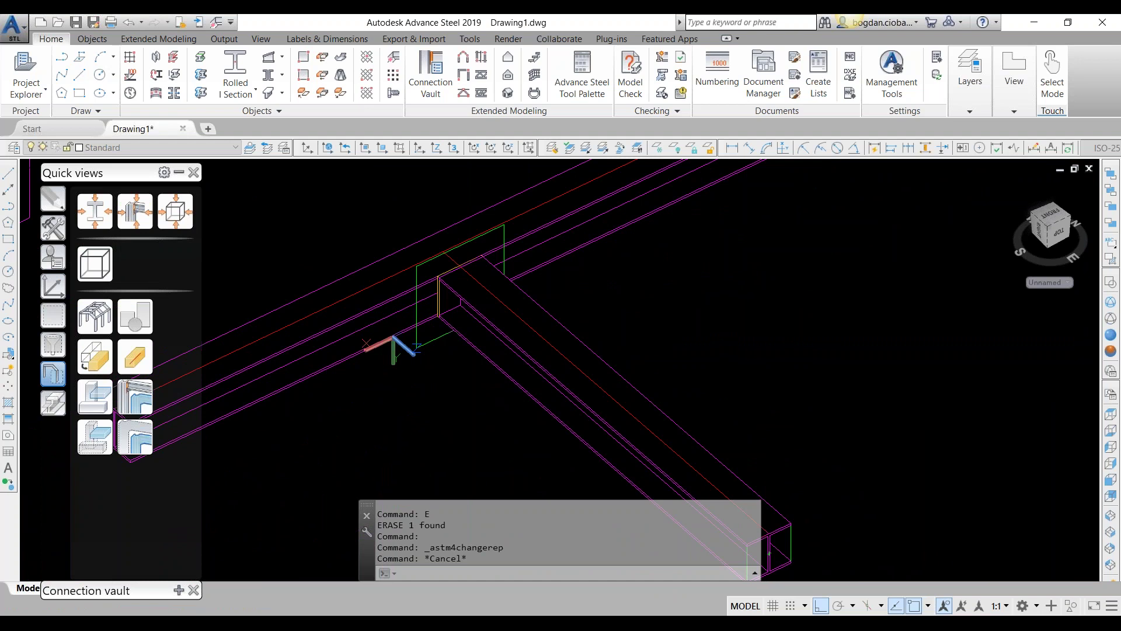
Start a connection template with the 2 beams method, using the 3000 mm beam and the 2000 mm beam as inputs.
{"action": "left_click", "coordinate": [53, 257]}
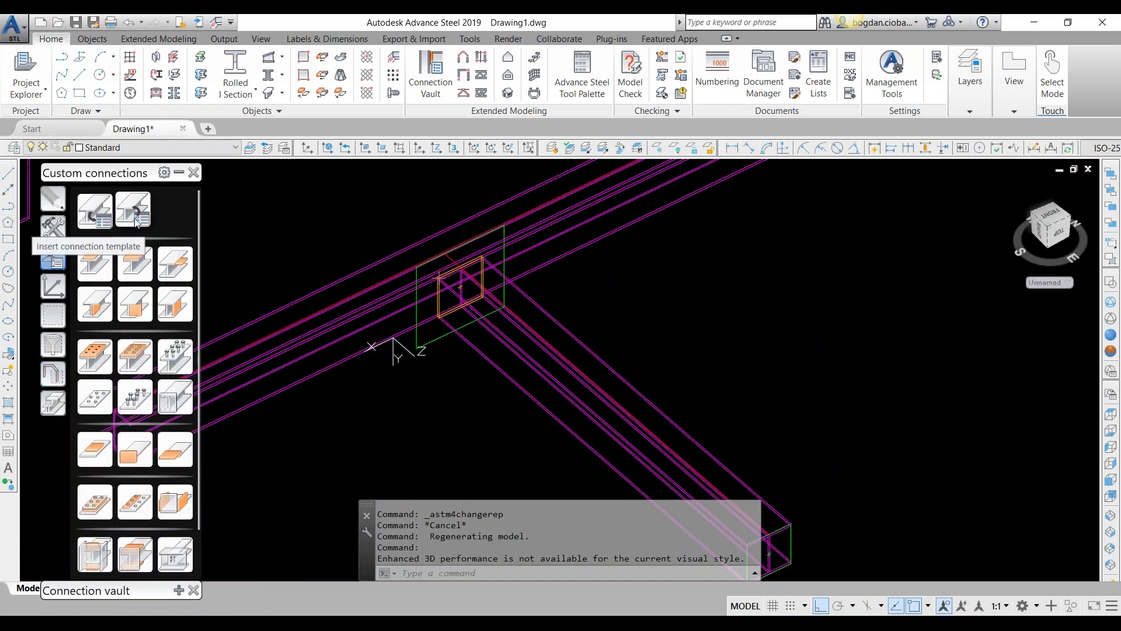
{"action": "left_click", "coordinate": [134, 216]}
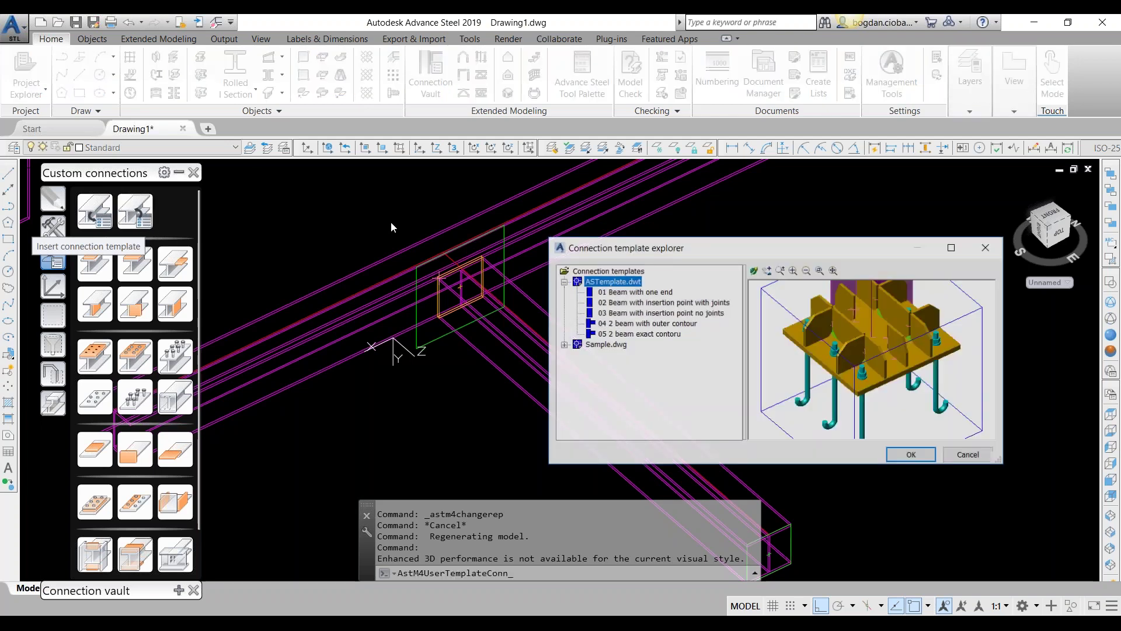
{"action": "key", "text": "Escape"}
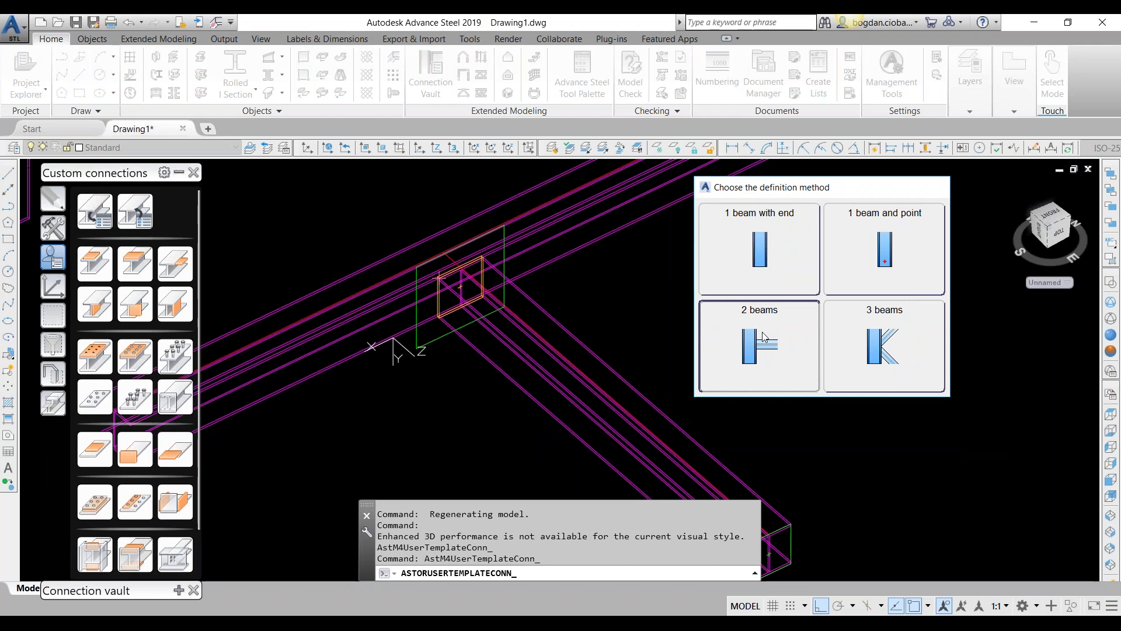
{"action": "left_click", "coordinate": [763, 336]}
{"action": "left_click", "coordinate": [412, 239]}
{"action": "left_click", "coordinate": [552, 325]}
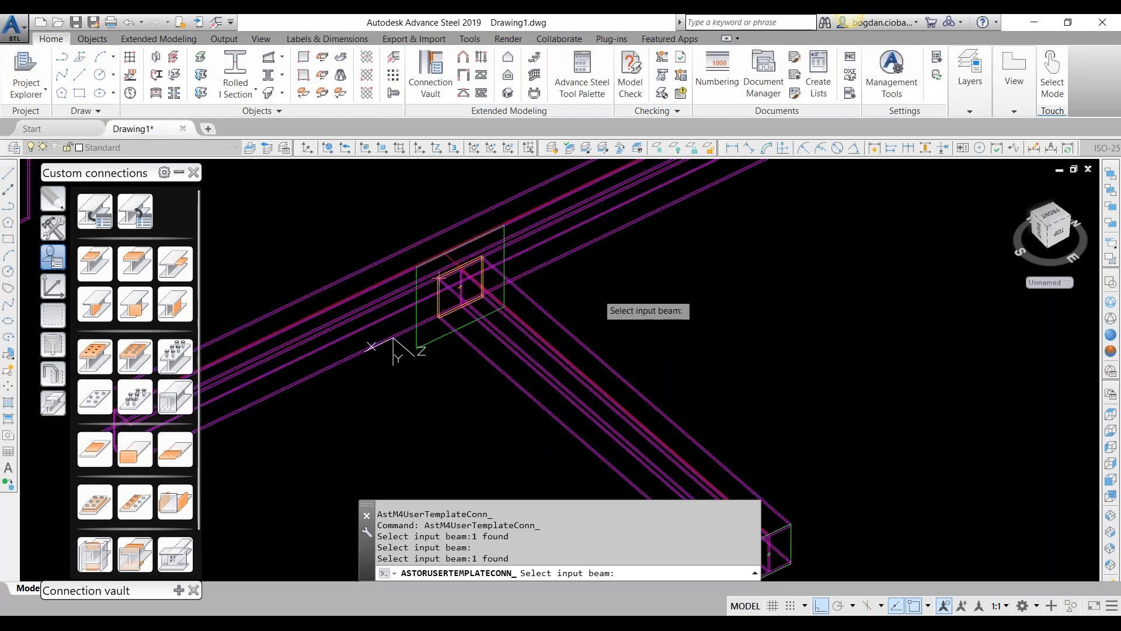
{"action": "key", "text": "Return"}
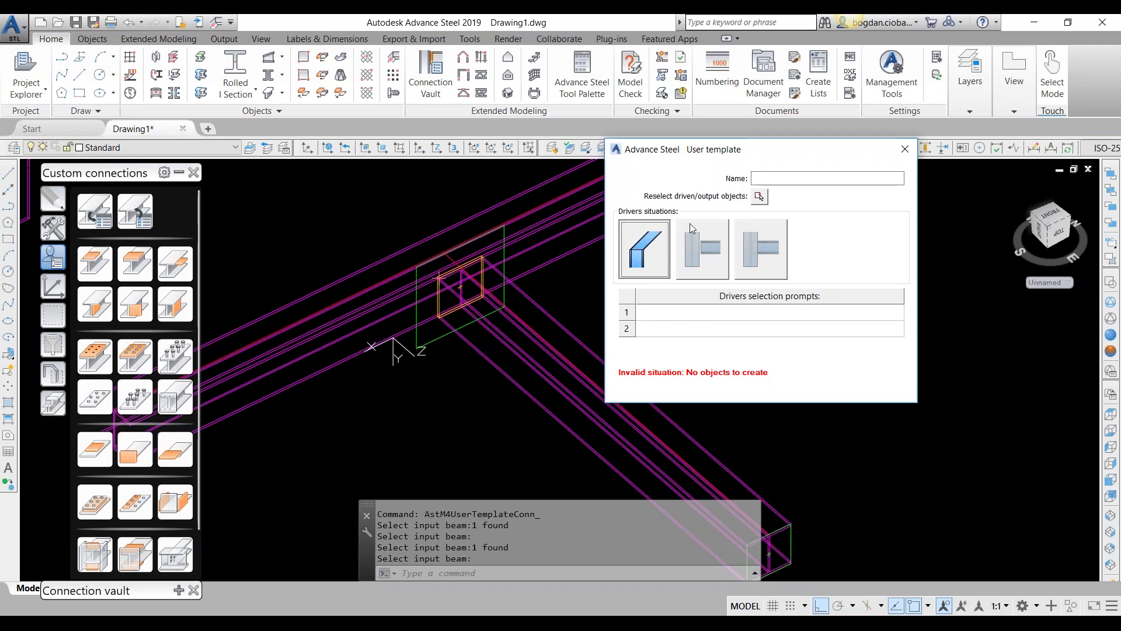
Name the connection template "06 2 beam axis intersection".
{"action": "left_click", "coordinate": [760, 179]}
{"action": "type", "text": "06 2 "}
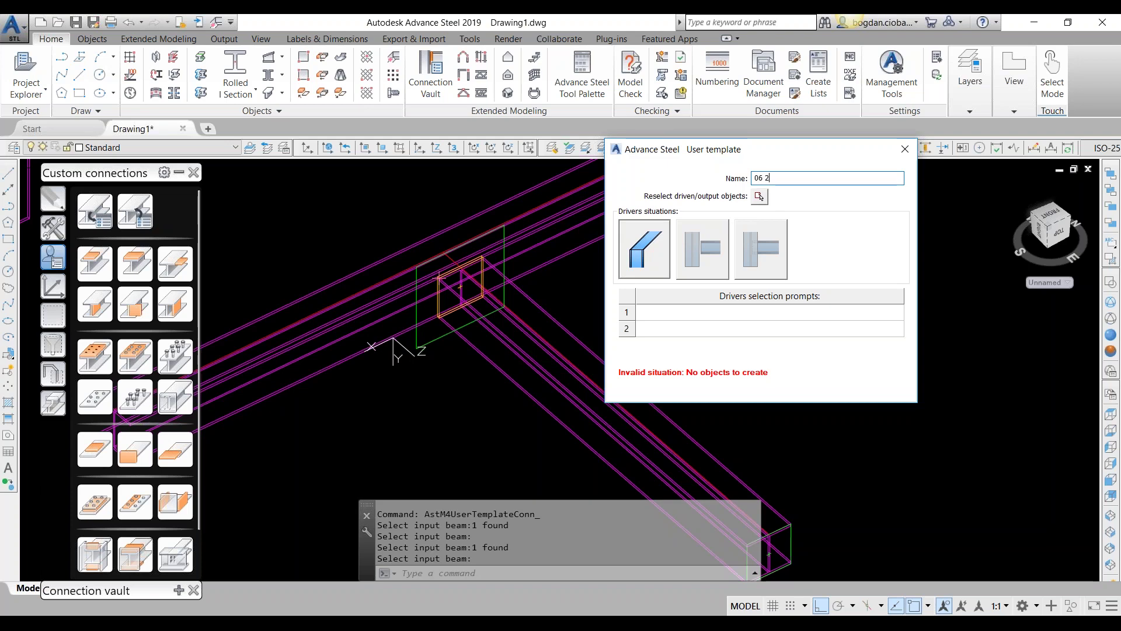
{"action": "type", "text": "beam axis intersection"}
Assign the end plate and beam cut at the intersection as the template's output objects.
{"action": "left_click", "coordinate": [759, 196]}
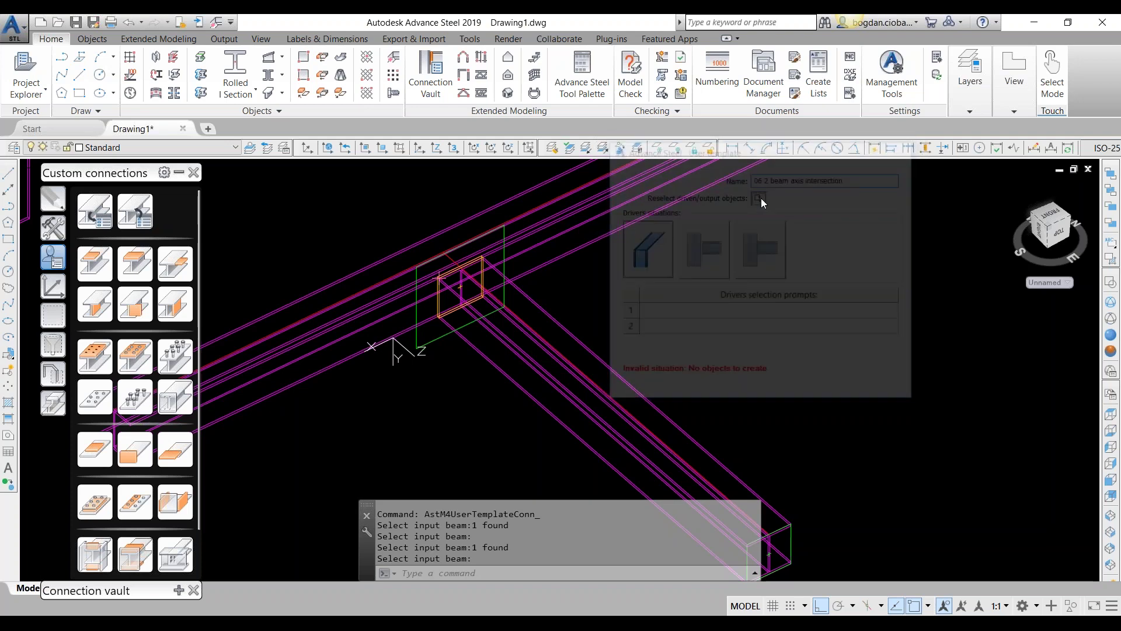
{"action": "scroll", "coordinate": [454, 292], "scroll_direction": "down", "scroll_amount": 2}
{"action": "left_click", "coordinate": [387, 225]}
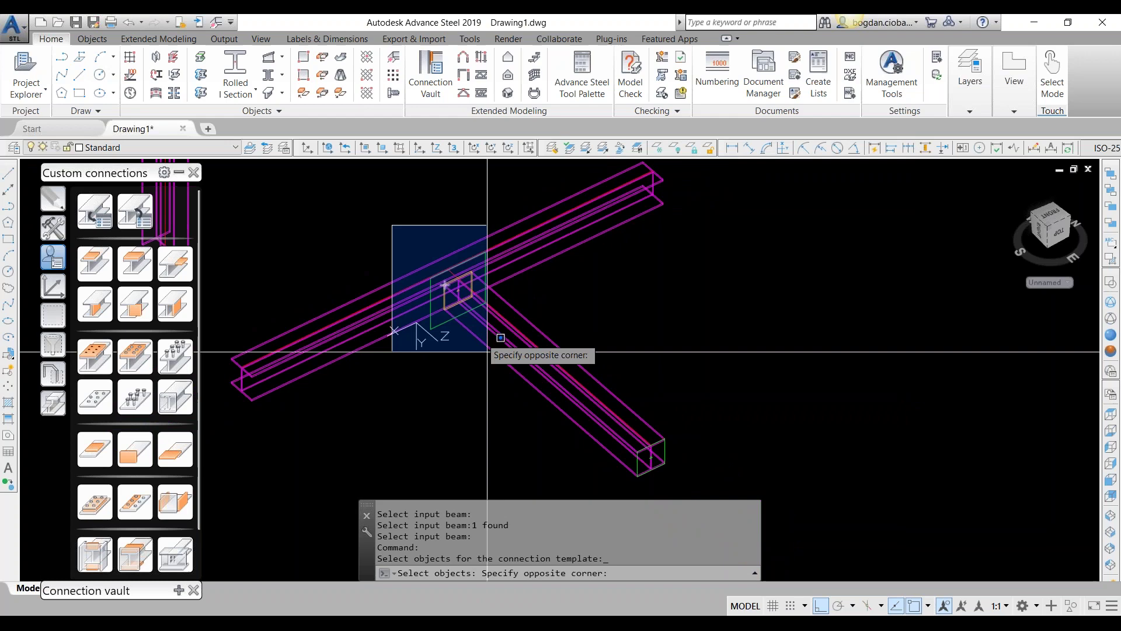
{"action": "left_click", "coordinate": [529, 388]}
{"action": "scroll", "coordinate": [549, 294], "scroll_direction": "up", "scroll_amount": 2}
{"action": "key", "text": "Return"}
Enter "Main beam" and "Secondary beam" as the driver selection prompts and close the template definition.
{"action": "double_click", "coordinate": [706, 320]}
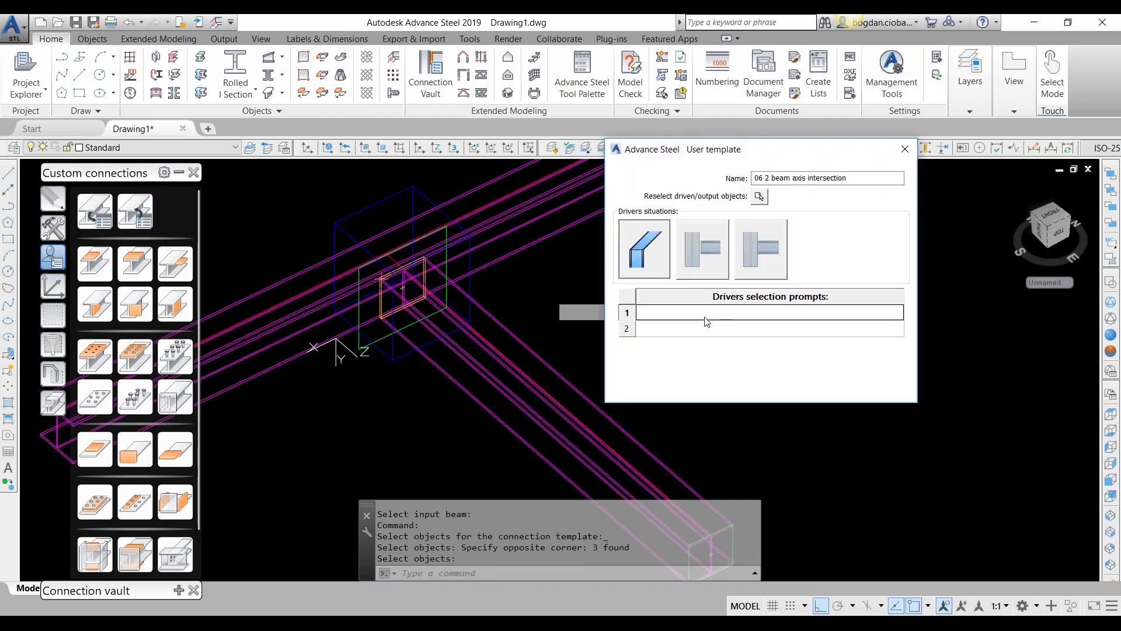
{"action": "type", "text": "Main "}
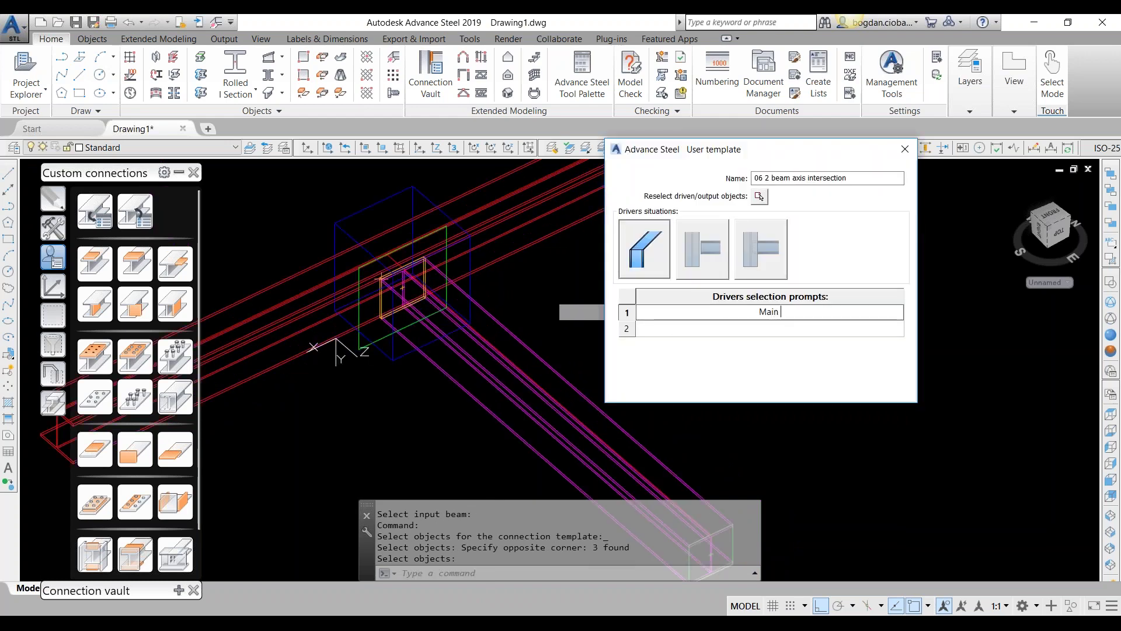
{"action": "type", "text": "beam"}
{"action": "left_click", "coordinate": [752, 333]}
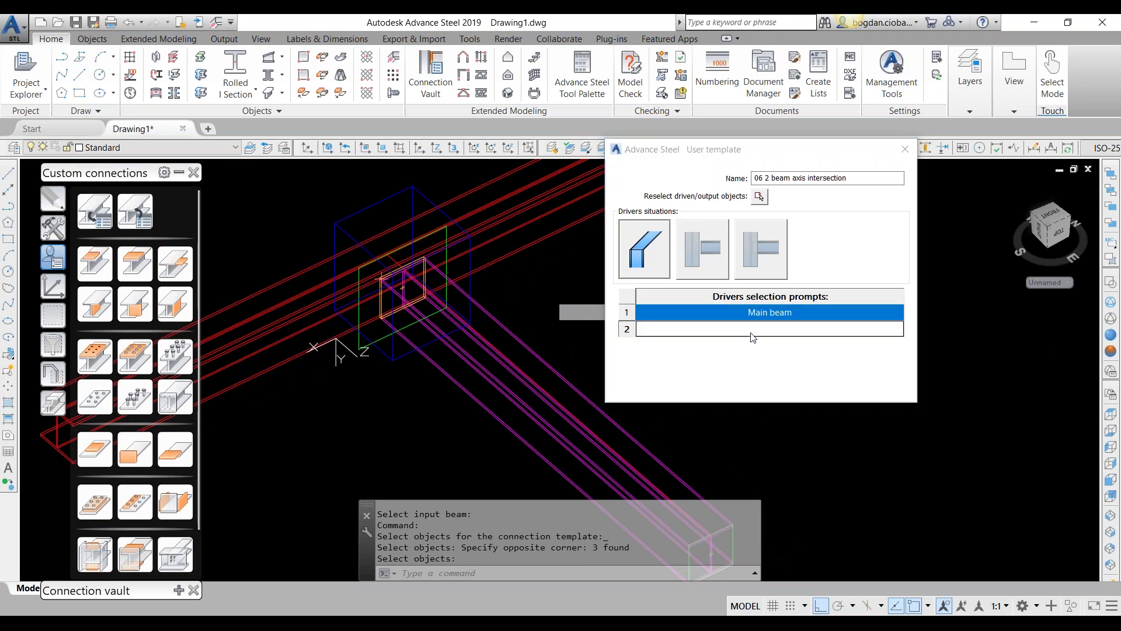
{"action": "type", "text": "Secondary beam"}
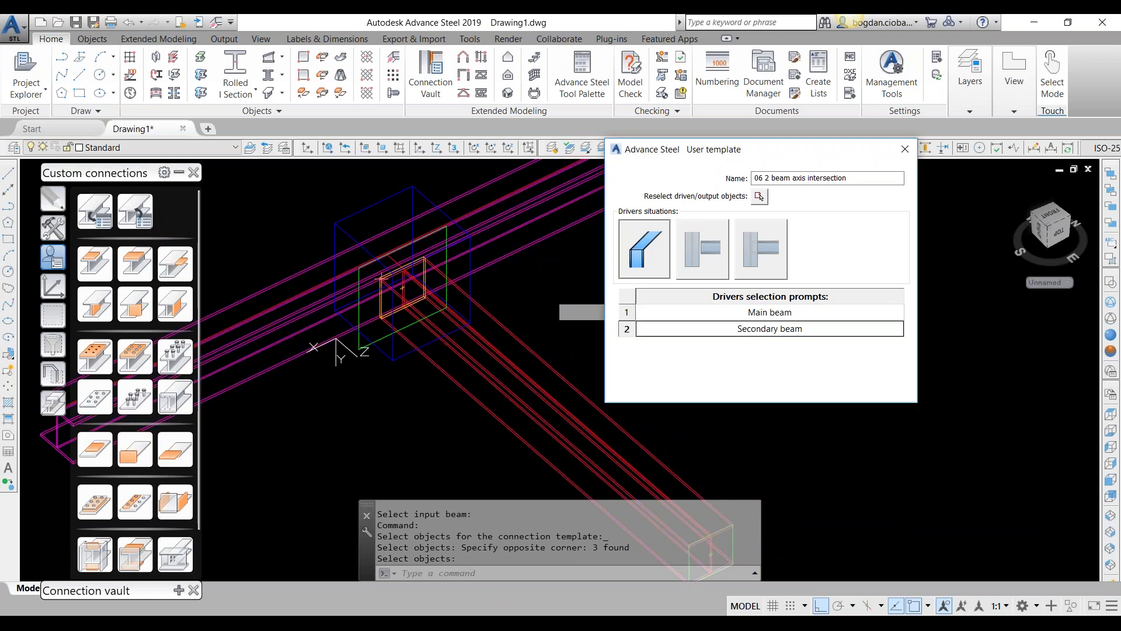
{"action": "left_click", "coordinate": [906, 151]}
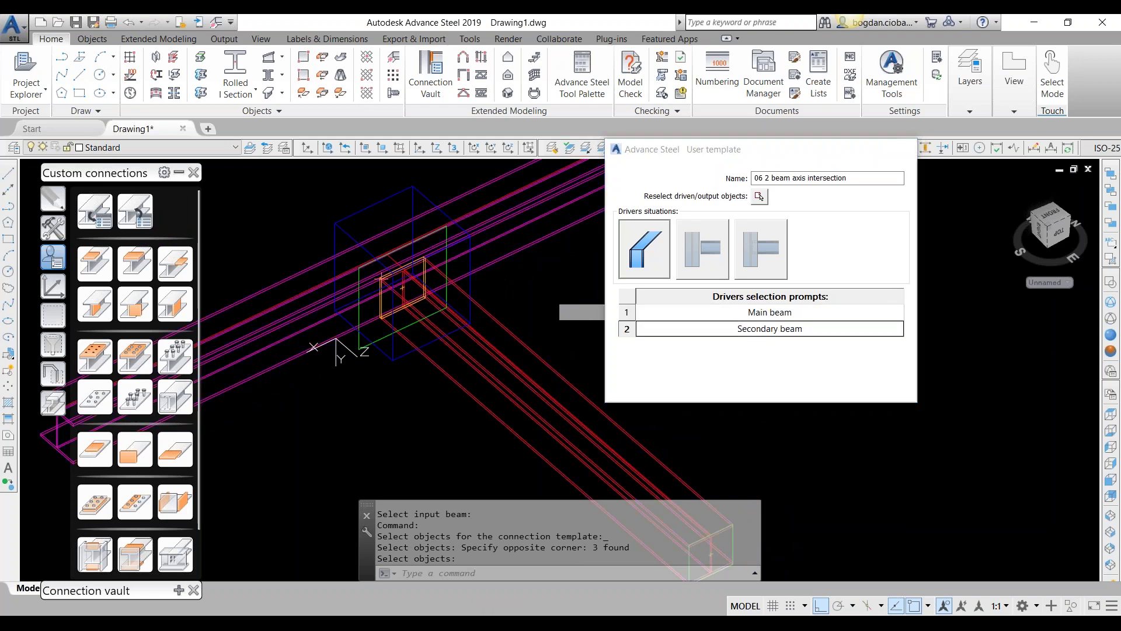
{"action": "left_click", "coordinate": [759, 196]}
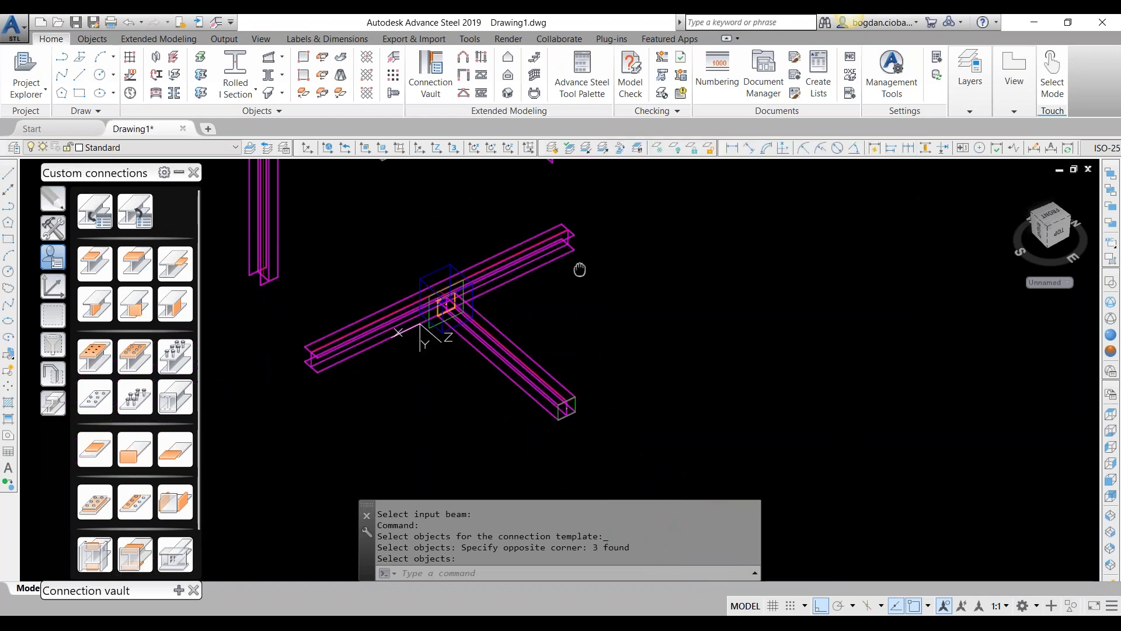
{"action": "type", "text": "CIo"}
{"action": "key", "text": "Return"}
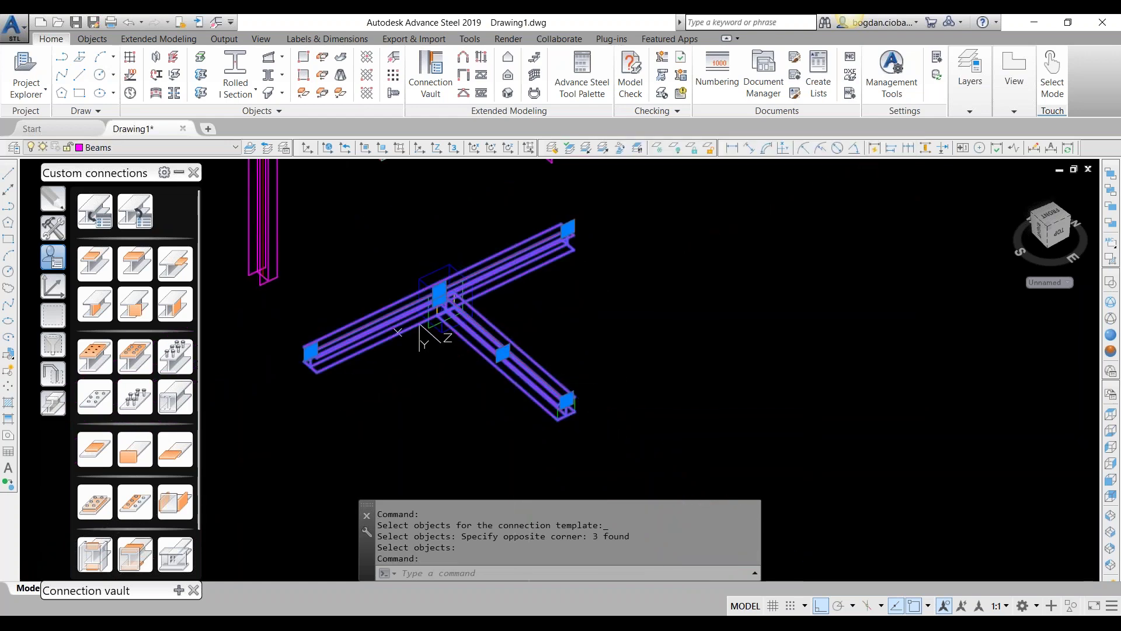
{"action": "key", "text": "Escape"}
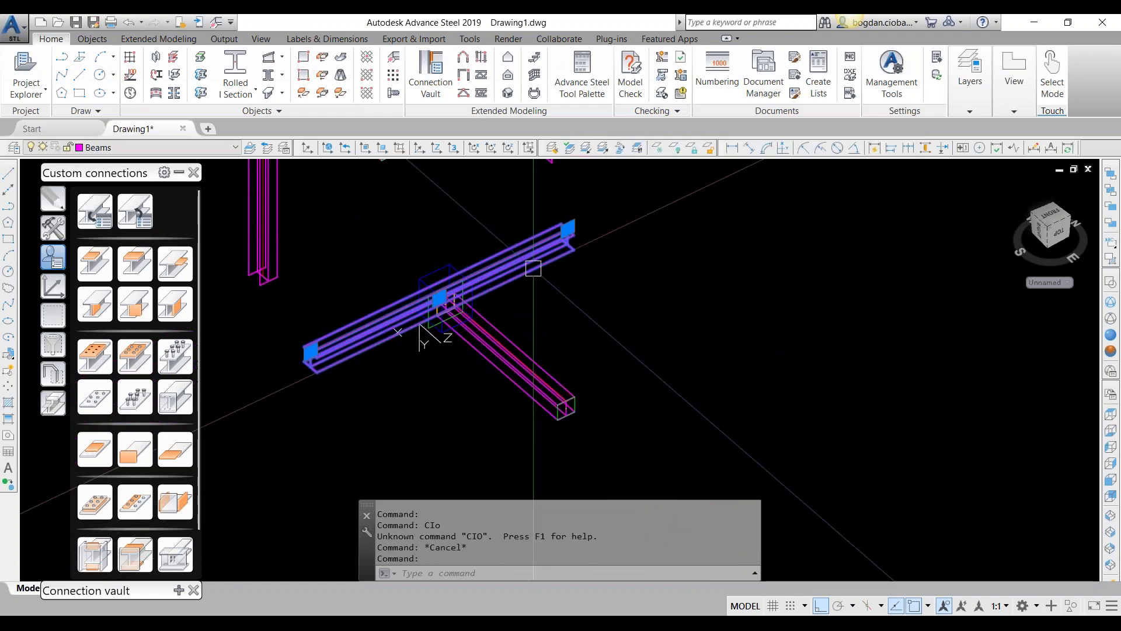
Copy the main and secondary beams twice in a row along the main beam's direction.
{"action": "type", "text": "Co"}
{"action": "key", "text": "Return"}
{"action": "middle_click_drag", "start_coordinate": [687, 311], "coordinate": [430, 425]}
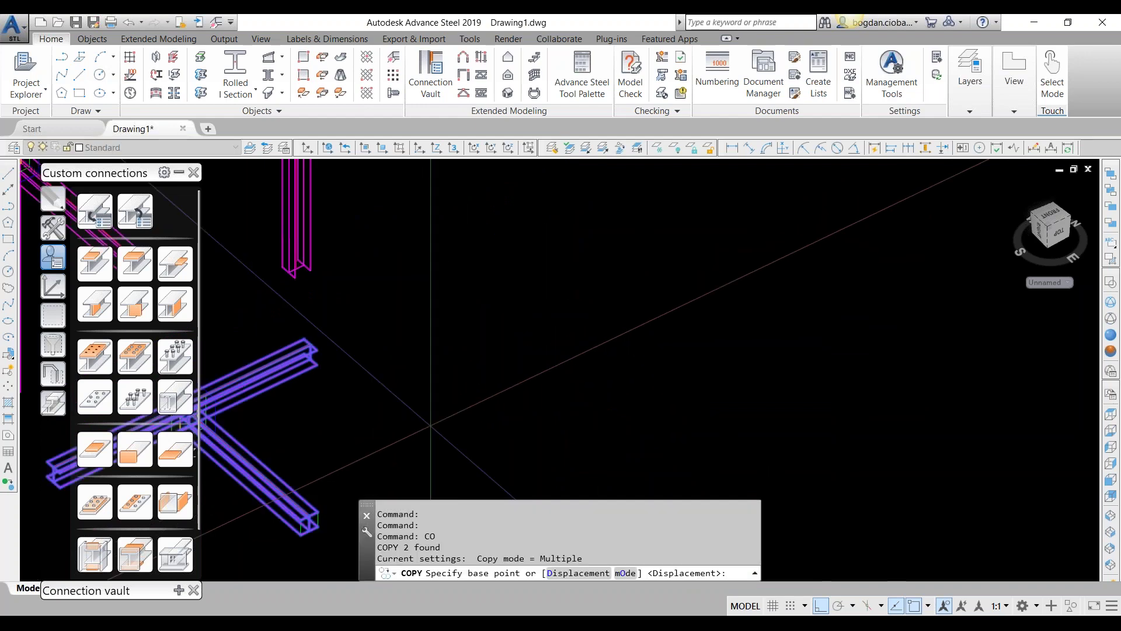
{"action": "left_click", "coordinate": [431, 425]}
{"action": "left_click", "coordinate": [750, 302]}
{"action": "middle_click_drag", "start_coordinate": [1098, 200], "coordinate": [888, 299]}
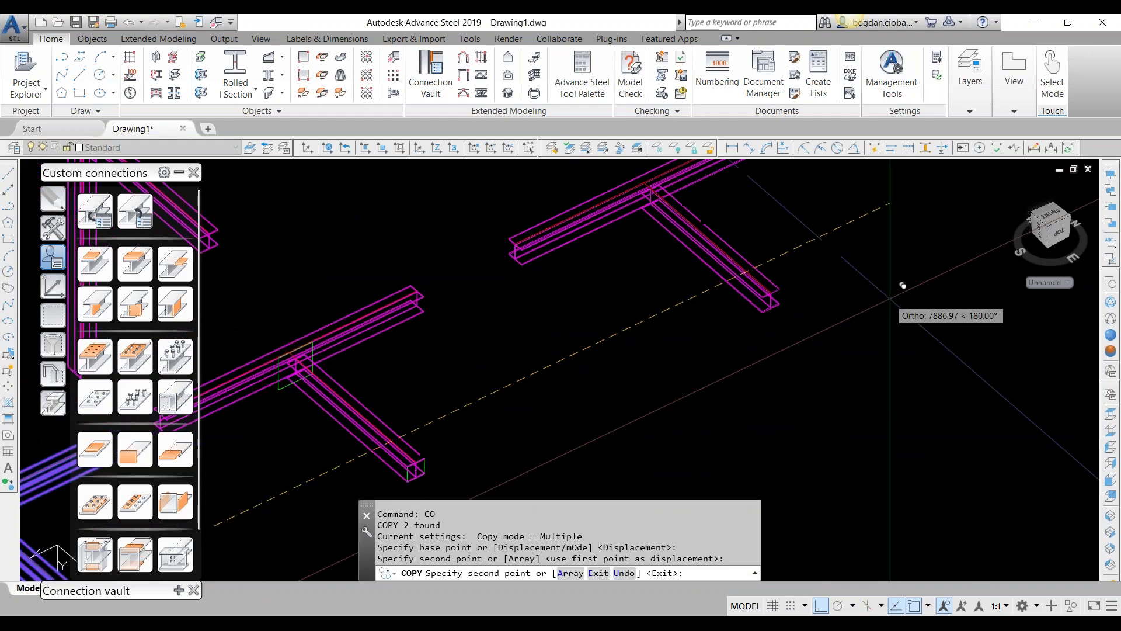
{"action": "left_click", "coordinate": [890, 298]}
{"action": "key", "text": "Escape"}
Erase the copied cut features from the secondary beam of the first copy.
{"action": "middle_click_drag", "start_coordinate": [531, 360], "coordinate": [647, 275]}
{"action": "left_click", "coordinate": [363, 227]}
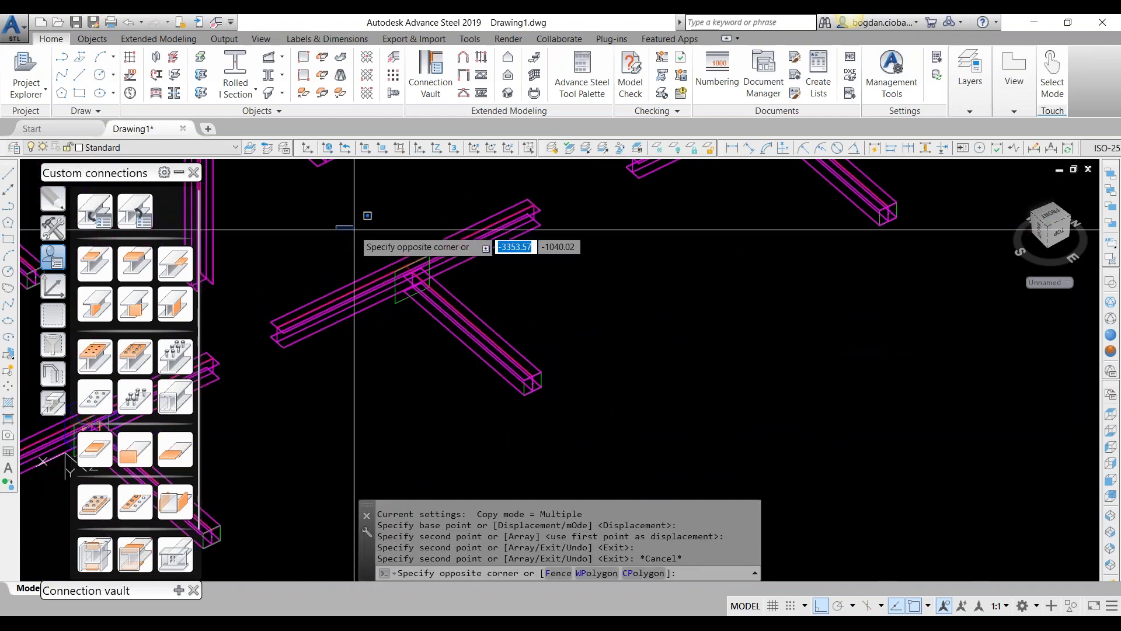
{"action": "left_click", "coordinate": [462, 383]}
{"action": "type", "text": "e"}
{"action": "key", "text": "Return"}
{"action": "left_click", "coordinate": [500, 292]}
{"action": "left_click", "coordinate": [524, 381]}
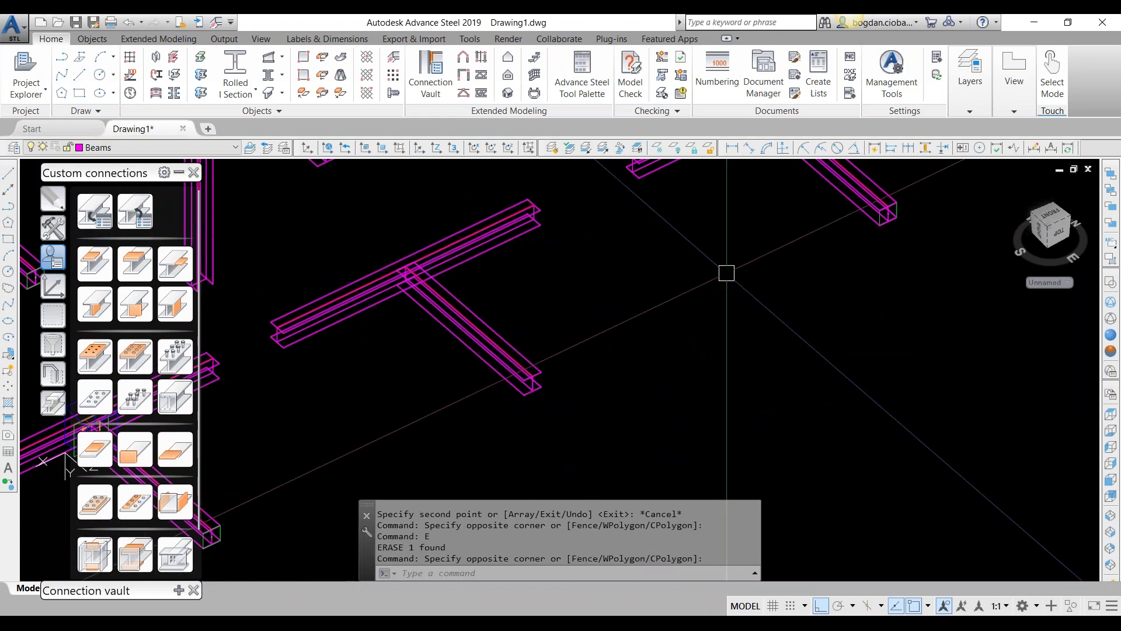
{"action": "type", "text": "e"}
{"action": "key", "text": "Return"}
Erase the copied cut feature at the intersection of the second pair of copied beams.
{"action": "middle_click_drag", "start_coordinate": [727, 273], "coordinate": [656, 375]}
{"action": "left_click", "coordinate": [651, 170]}
{"action": "left_click", "coordinate": [739, 289]}
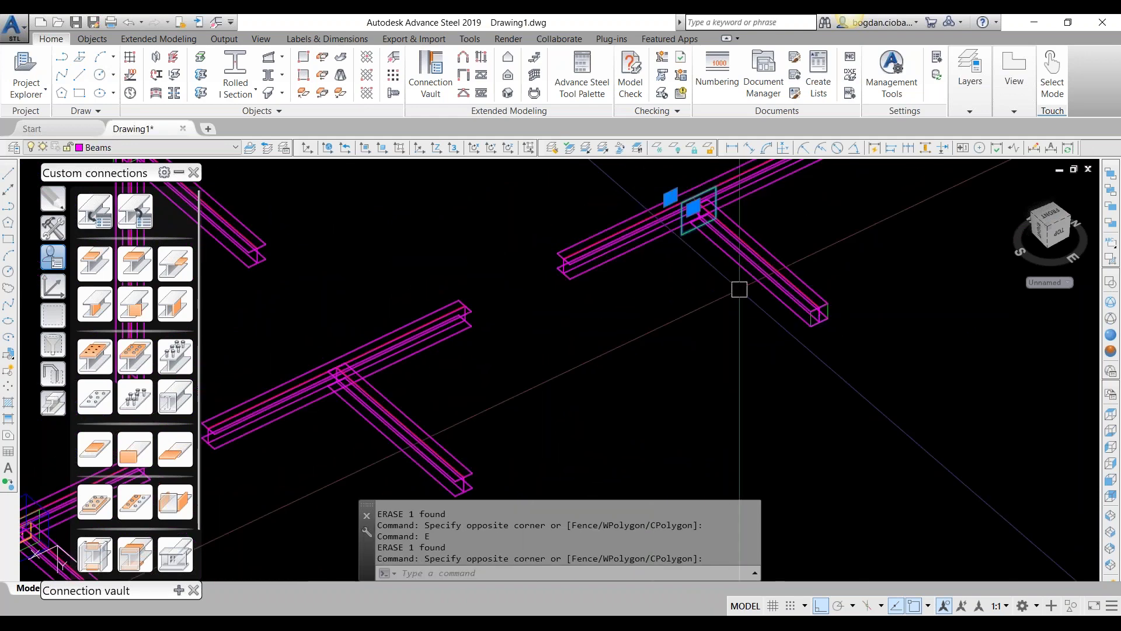
{"action": "type", "text": "e"}
{"action": "key", "text": "Return"}
Shorten the second copy's secondary beam by stretching its near end away from the main beam.
{"action": "scroll", "coordinate": [728, 270], "scroll_direction": "up", "scroll_amount": 3}
{"action": "left_click", "coordinate": [729, 270]}
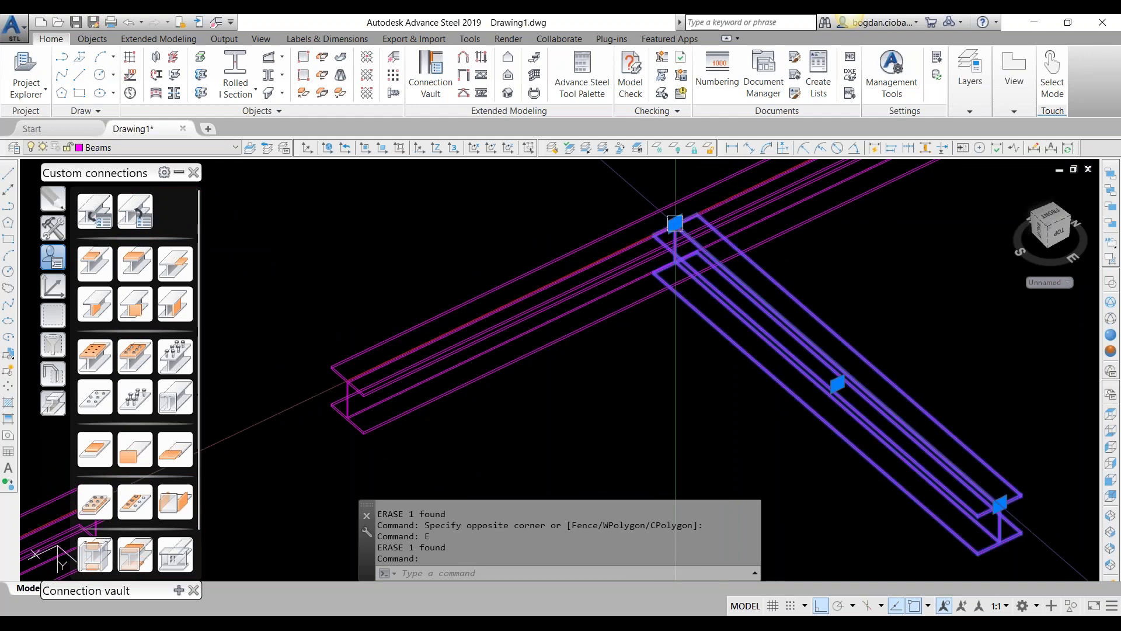
{"action": "left_click", "coordinate": [675, 223]}
{"action": "left_click", "coordinate": [796, 274]}
{"action": "key", "text": "Escape"}
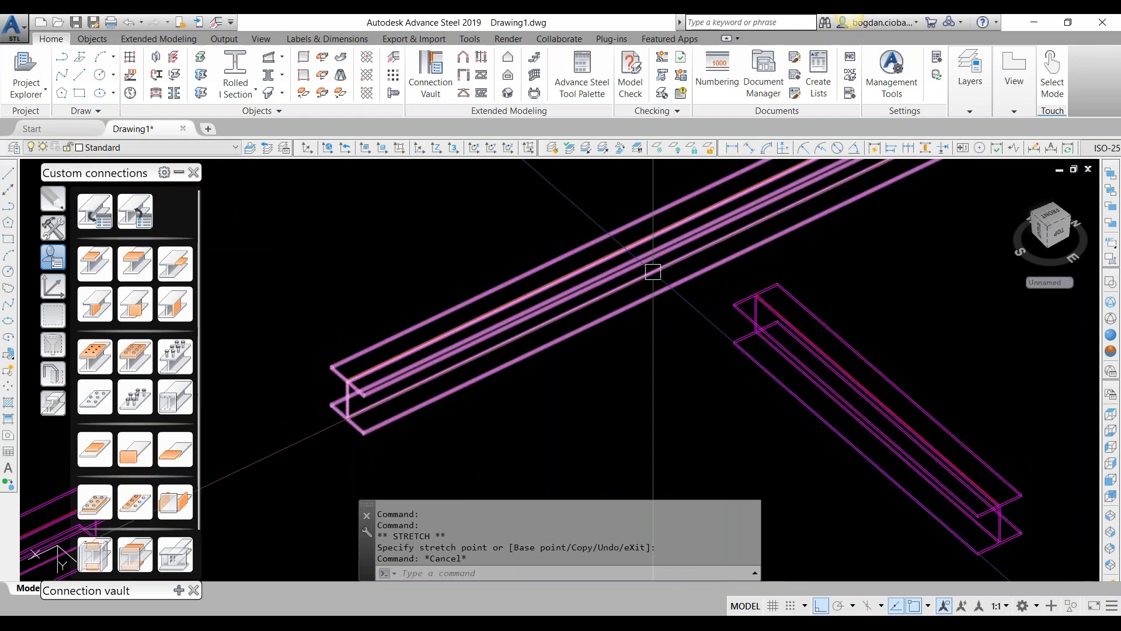
Insert the "06 2 beam axis intersection" connection template between the main and secondary beams of the first copied pair.
{"action": "scroll", "coordinate": [653, 272], "scroll_direction": "down", "scroll_amount": 6}
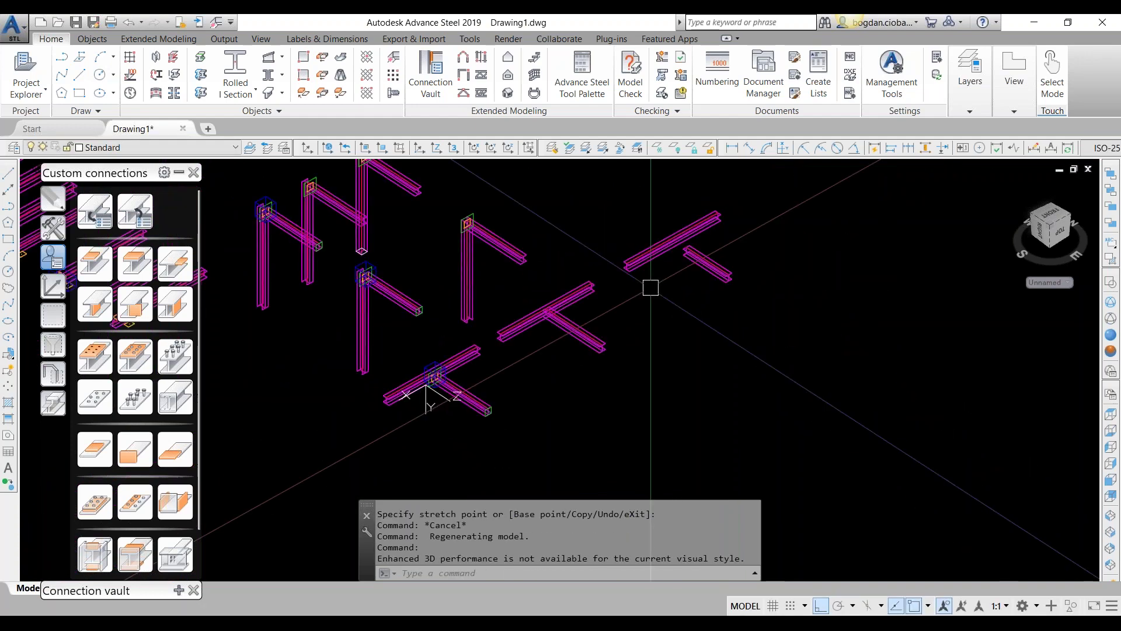
{"action": "scroll", "coordinate": [427, 392], "scroll_direction": "up", "scroll_amount": 5}
{"action": "left_click", "coordinate": [135, 211]}
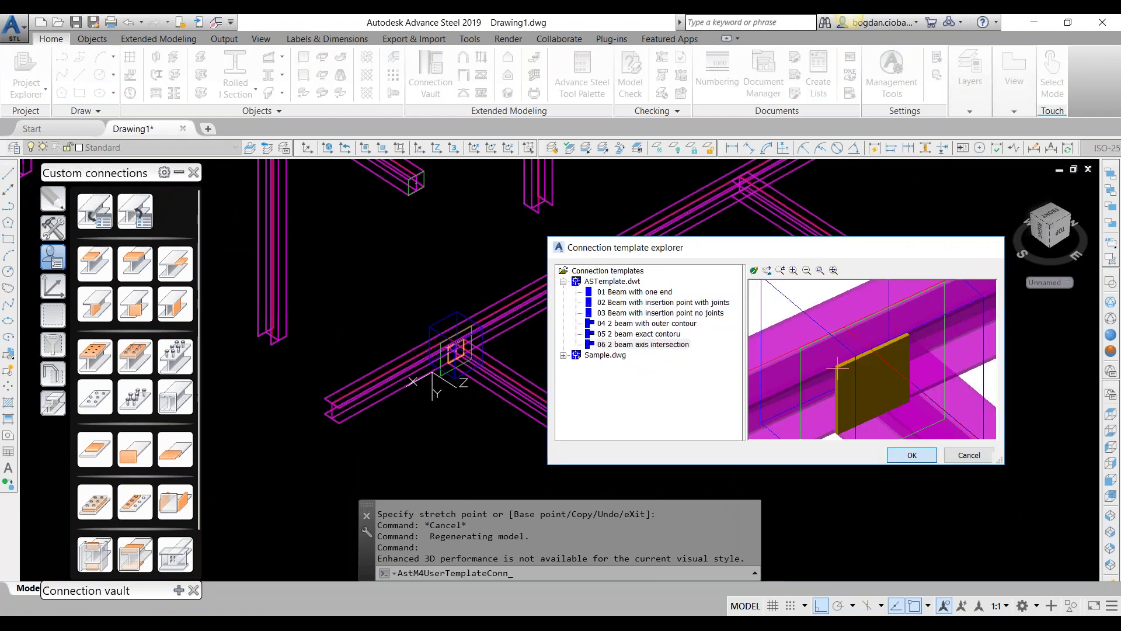
{"action": "left_click", "coordinate": [912, 454]}
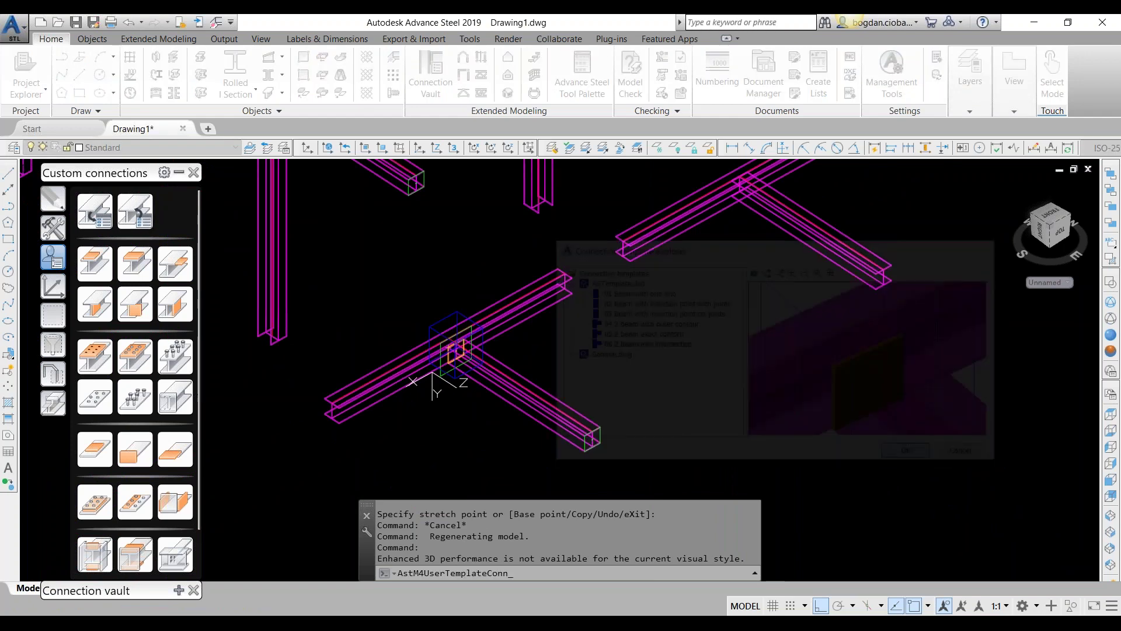
{"action": "middle_click_drag", "start_coordinate": [688, 262], "coordinate": [681, 268]}
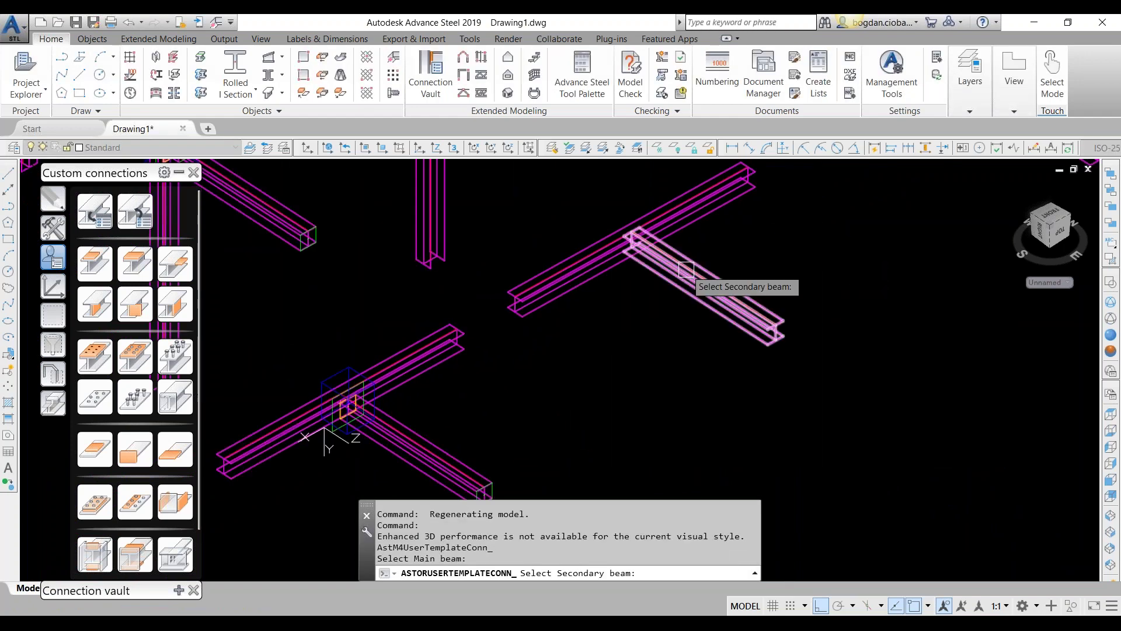
{"action": "left_click", "coordinate": [686, 269]}
{"action": "key", "text": "Return"}
{"action": "scroll", "coordinate": [695, 223], "scroll_direction": "up", "scroll_amount": 5}
{"action": "middle_click_drag", "start_coordinate": [695, 222], "coordinate": [634, 342], "text": "shift"}
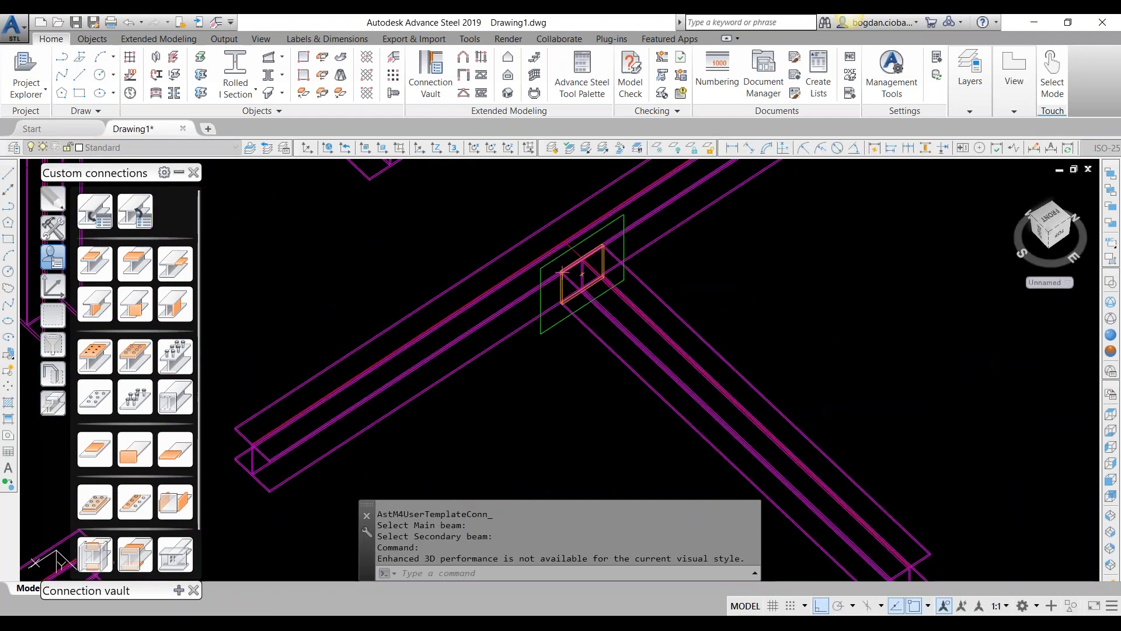
Apply the "06 2 beam axis intersection" template to the second copied pair, joining its main beam to the shortened secondary beam.
{"action": "scroll", "coordinate": [529, 329], "scroll_direction": "down", "scroll_amount": 6}
{"action": "middle_click_drag", "start_coordinate": [764, 166], "coordinate": [687, 280]}
{"action": "scroll", "coordinate": [687, 278], "scroll_direction": "up", "scroll_amount": 6}
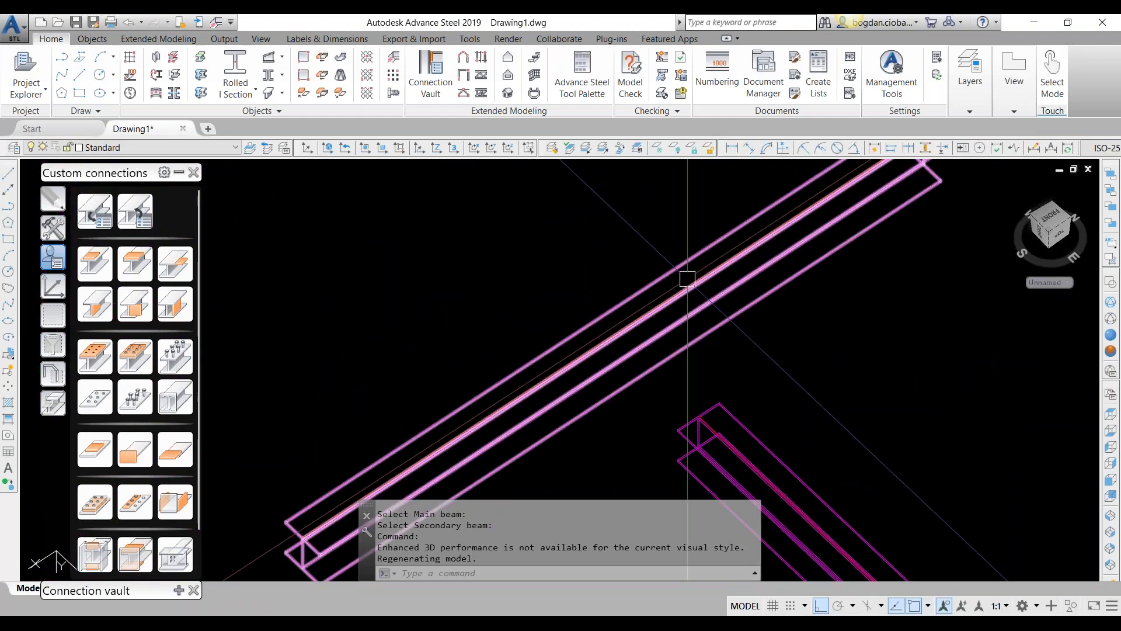
{"action": "scroll", "coordinate": [688, 278], "scroll_direction": "down", "scroll_amount": 5}
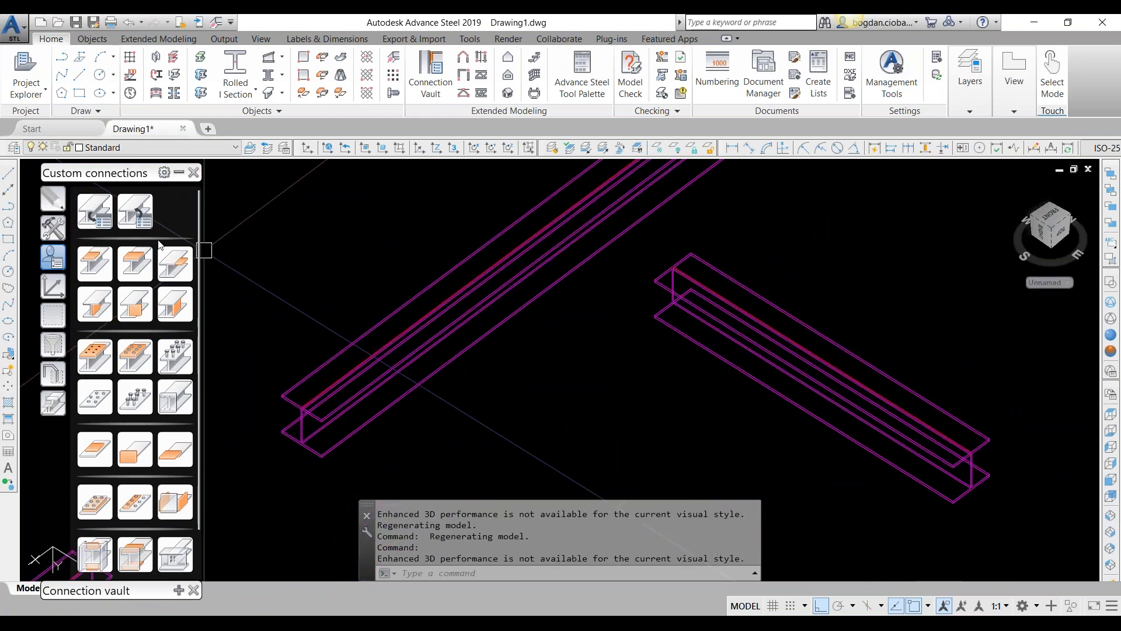
{"action": "left_click", "coordinate": [135, 212]}
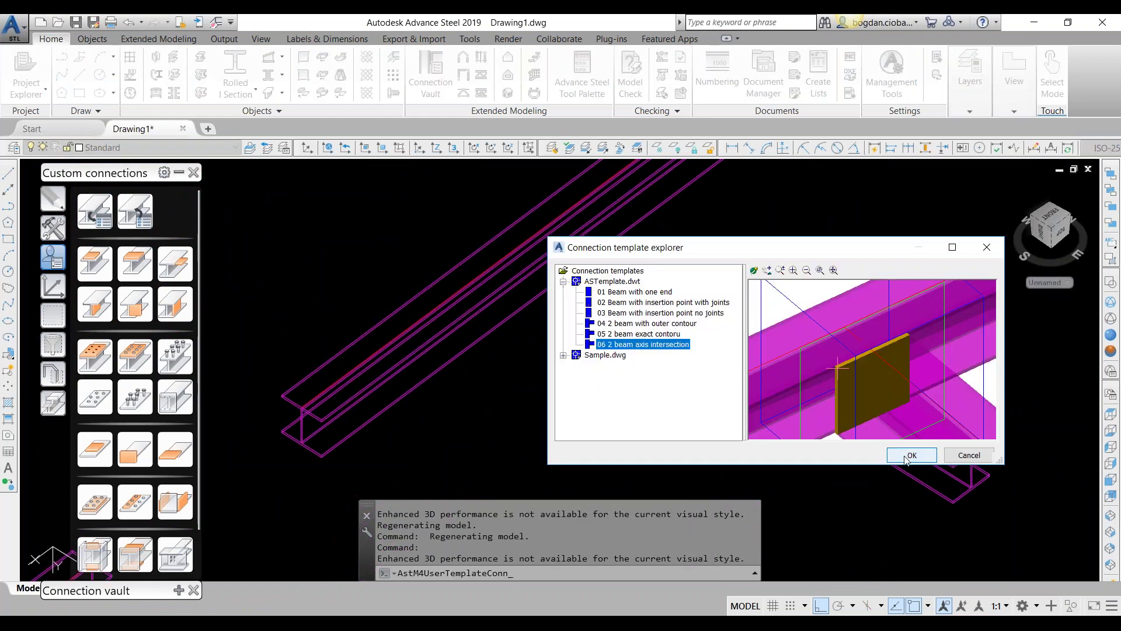
{"action": "left_click", "coordinate": [906, 458]}
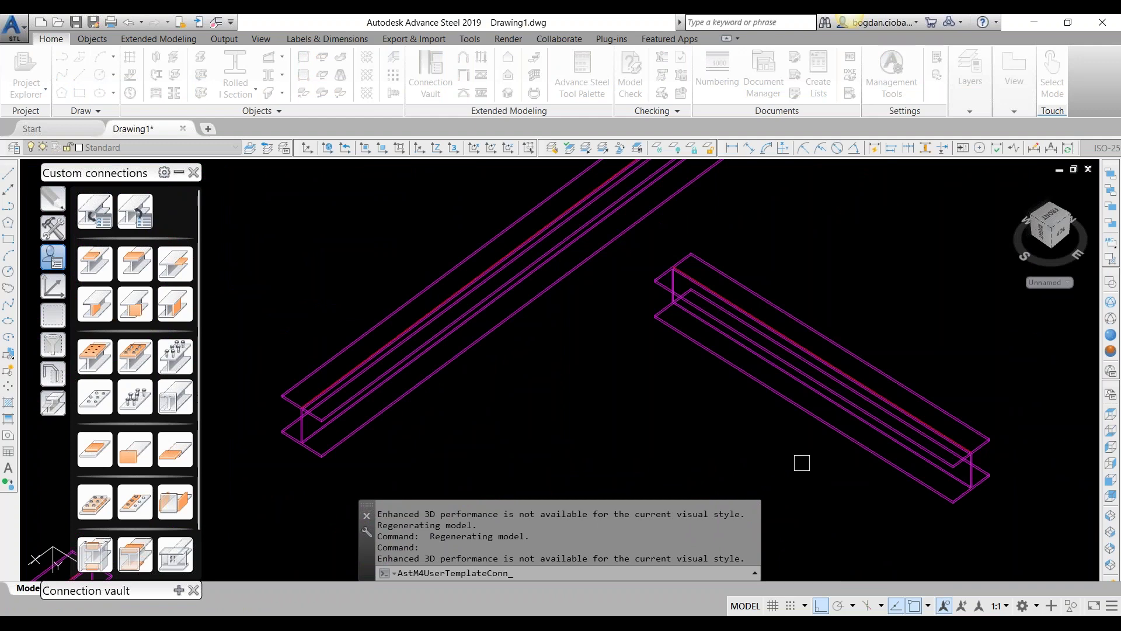
{"action": "scroll", "coordinate": [618, 268], "scroll_direction": "down", "scroll_amount": 2}
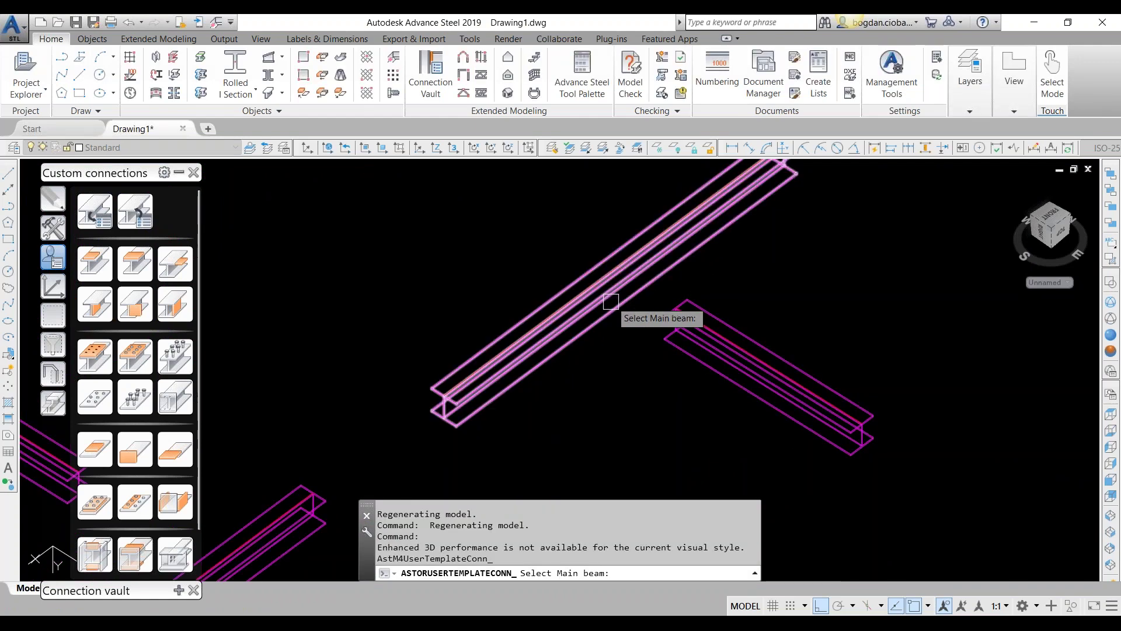
{"action": "middle_click_drag", "start_coordinate": [607, 381], "coordinate": [521, 357]}
{"action": "left_click", "coordinate": [526, 286]}
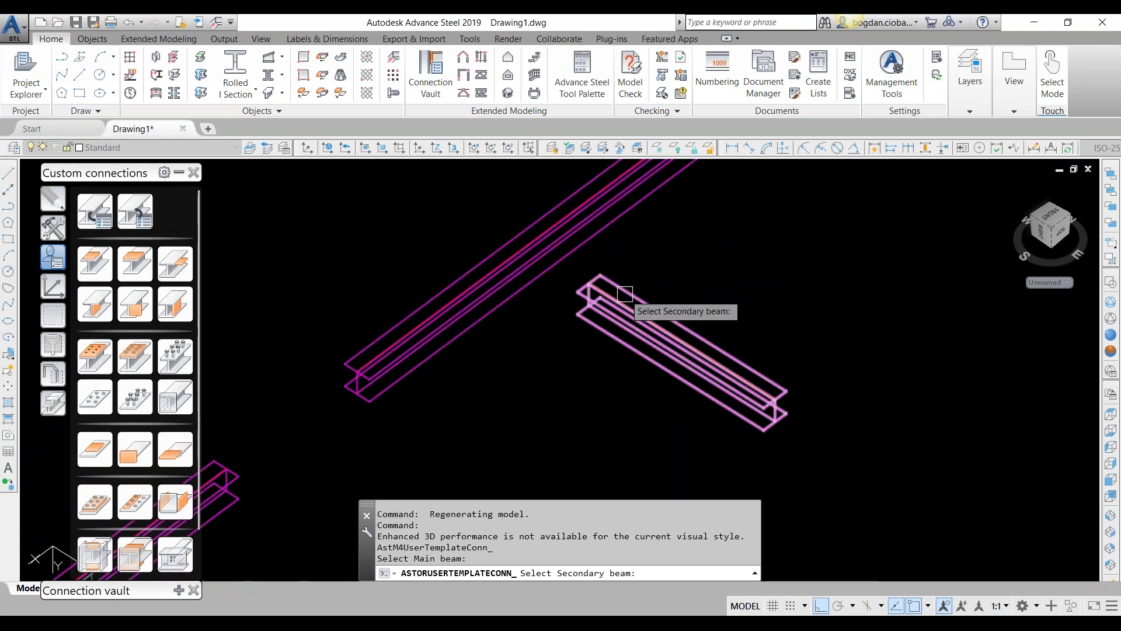
{"action": "left_click", "coordinate": [625, 294]}
{"action": "left_click", "coordinate": [1025, 149]}
{"action": "scroll", "coordinate": [542, 230], "scroll_direction": "up", "scroll_amount": 3}
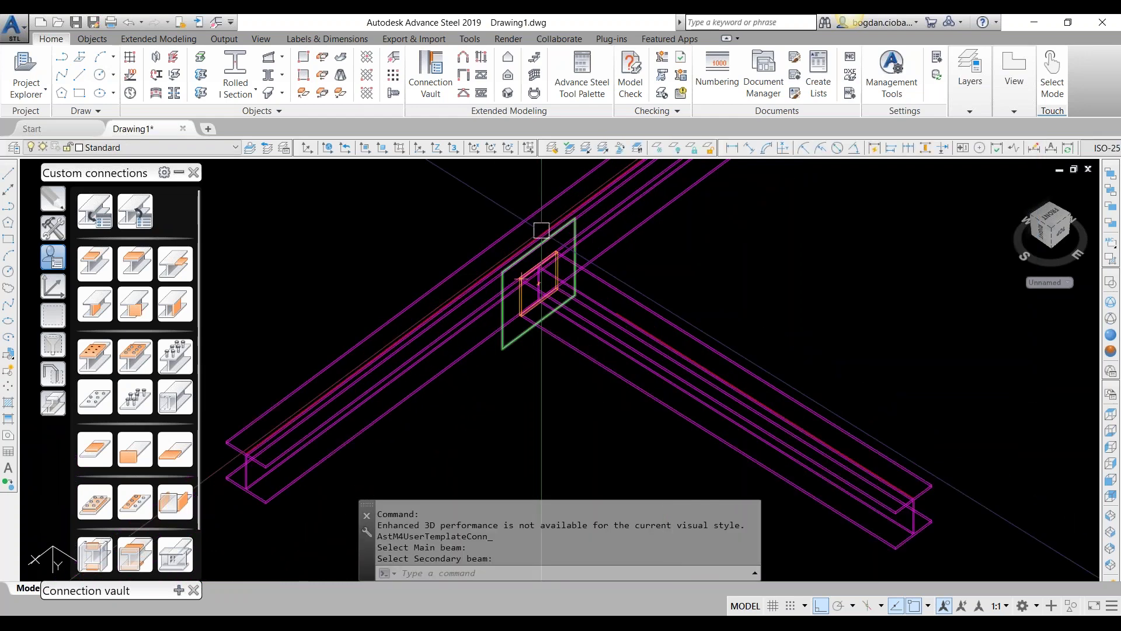
Examine the inserted plate connections on both copied beam pairs and compare them with the original template joint.
{"action": "scroll", "coordinate": [542, 230], "scroll_direction": "up", "scroll_amount": 2}
{"action": "middle_click_drag", "start_coordinate": [592, 343], "coordinate": [583, 336], "text": "shift"}
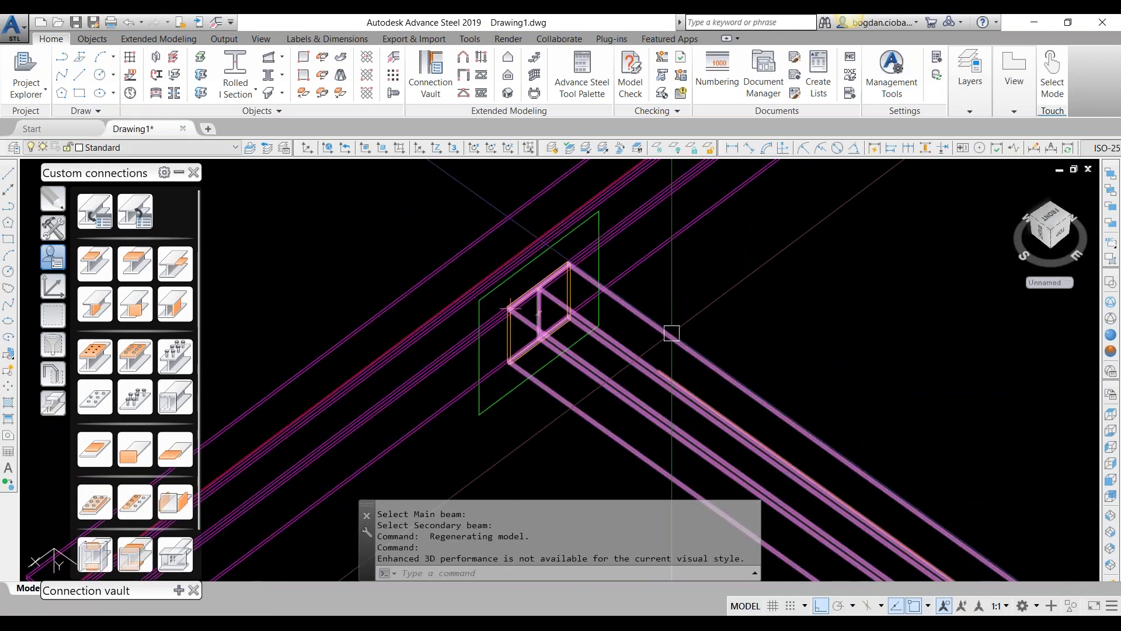
{"action": "middle_click_drag", "start_coordinate": [512, 188], "coordinate": [623, 406], "text": "shift"}
{"action": "scroll", "coordinate": [582, 309], "scroll_direction": "down", "scroll_amount": 6}
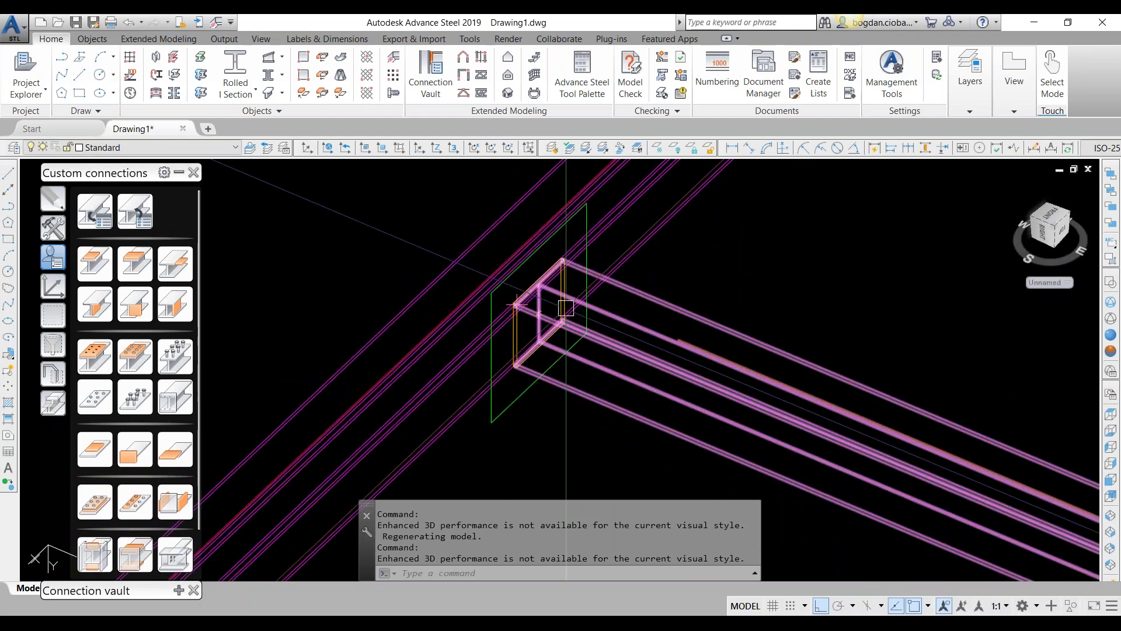
{"action": "scroll", "coordinate": [440, 387], "scroll_direction": "up", "scroll_amount": 3}
{"action": "middle_click_drag", "start_coordinate": [521, 413], "coordinate": [529, 395], "text": "shift"}
{"action": "scroll", "coordinate": [526, 333], "scroll_direction": "down", "scroll_amount": 2}
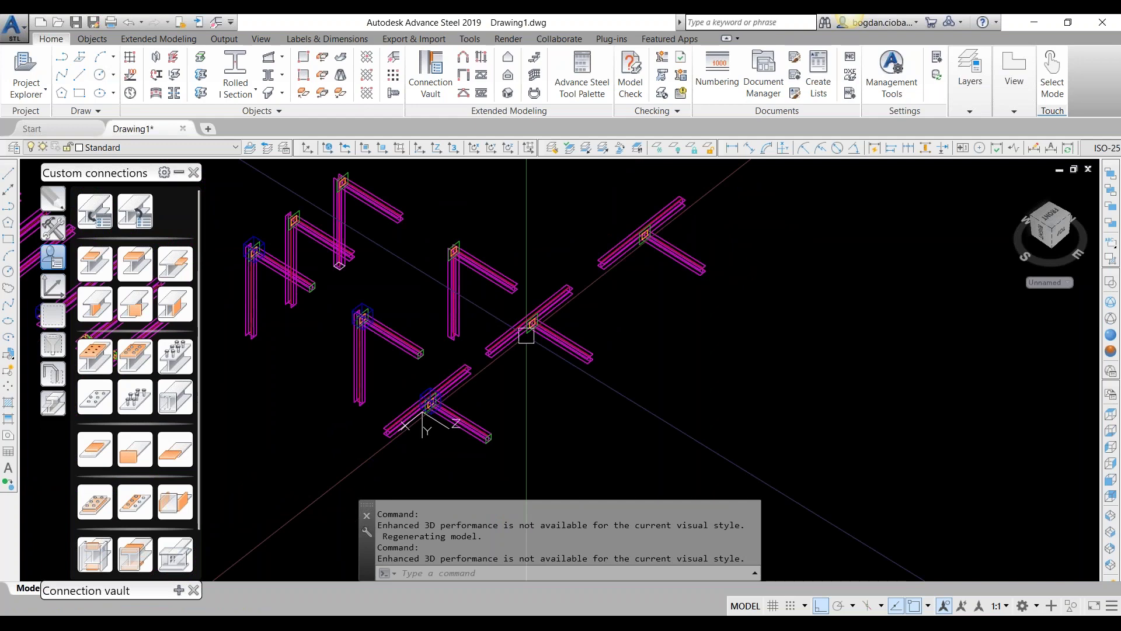
{"action": "scroll", "coordinate": [510, 376], "scroll_direction": "up", "scroll_amount": 3}
{"action": "scroll", "coordinate": [475, 481], "scroll_direction": "down", "scroll_amount": 2}
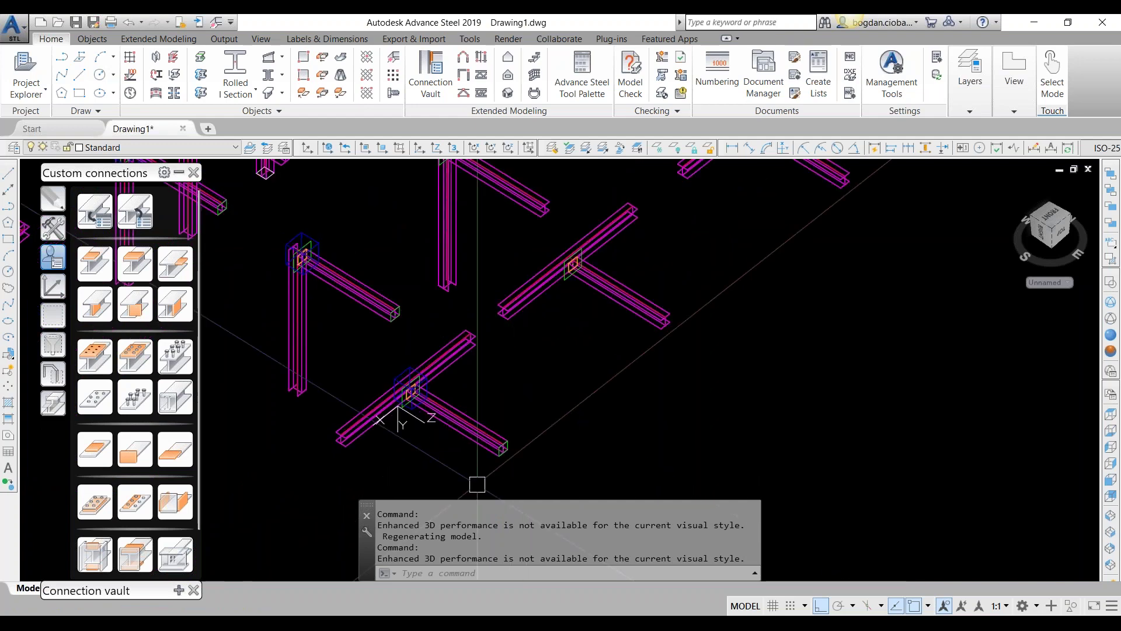
{"action": "scroll", "coordinate": [477, 484], "scroll_direction": "up", "scroll_amount": 3}
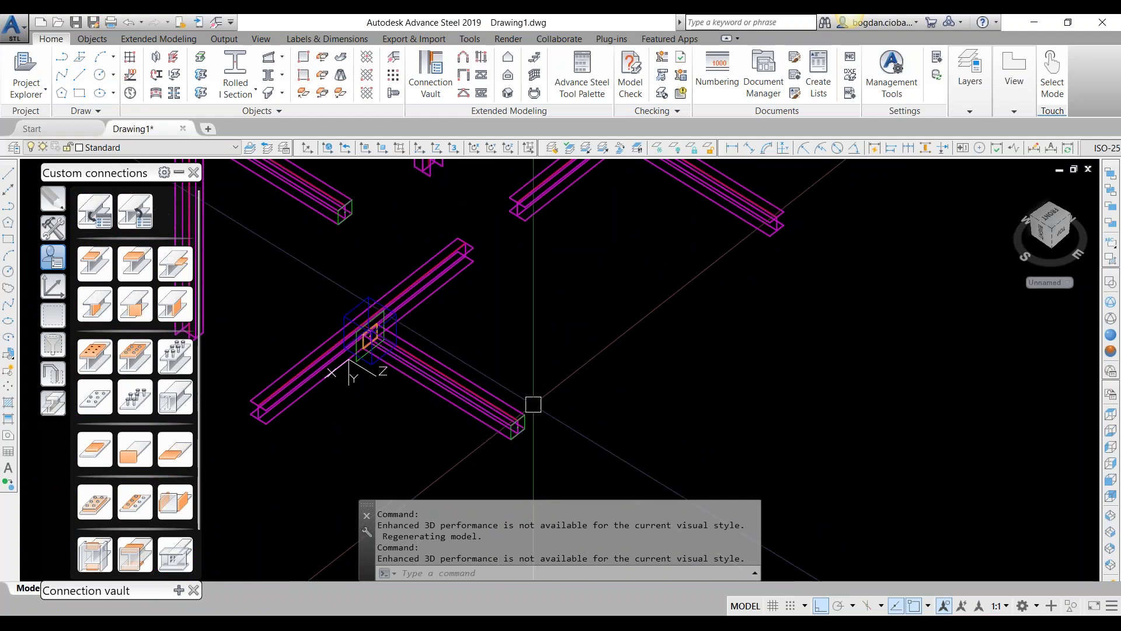
{"action": "middle_click_drag", "start_coordinate": [510, 318], "coordinate": [524, 362]}
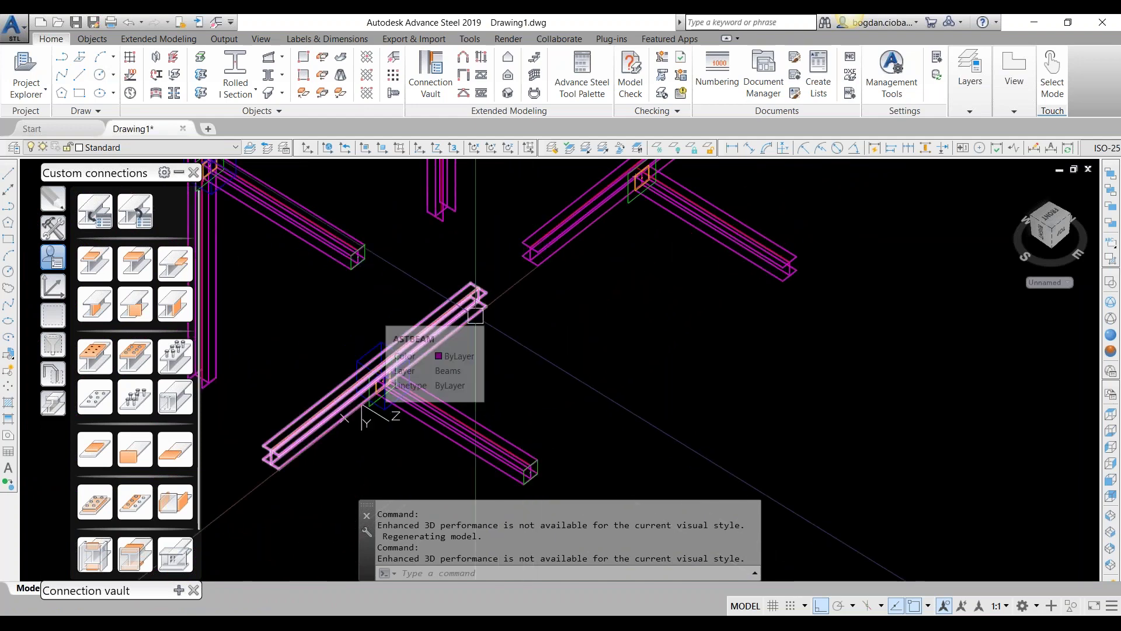
{"action": "left_click", "coordinate": [568, 228]}
{"action": "left_click", "coordinate": [453, 329]}
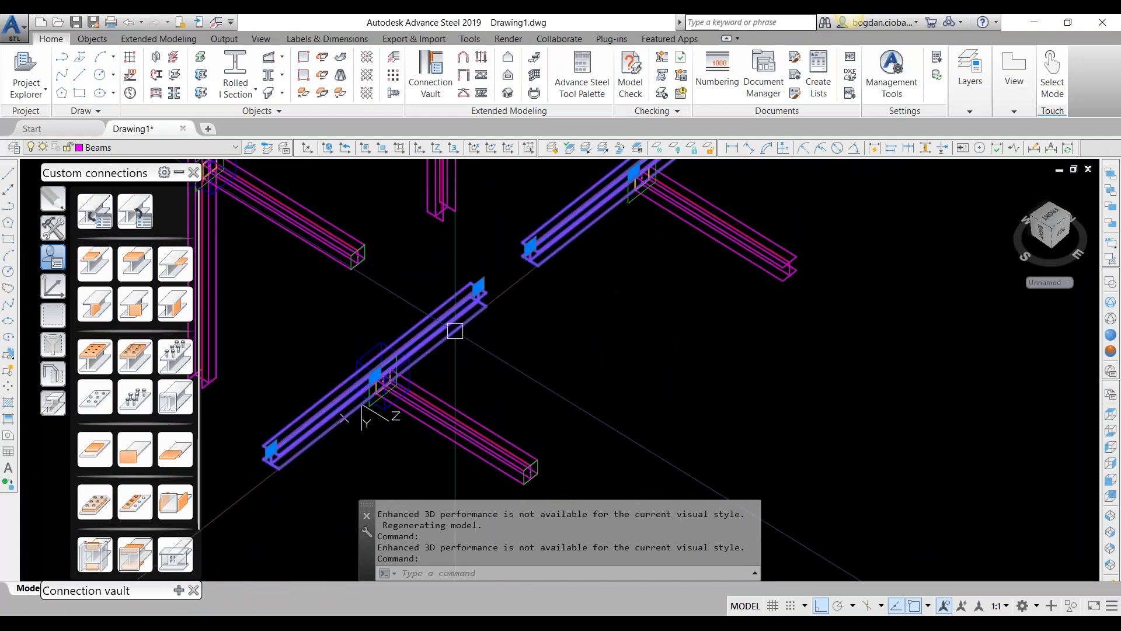
{"action": "key", "text": "Escape"}
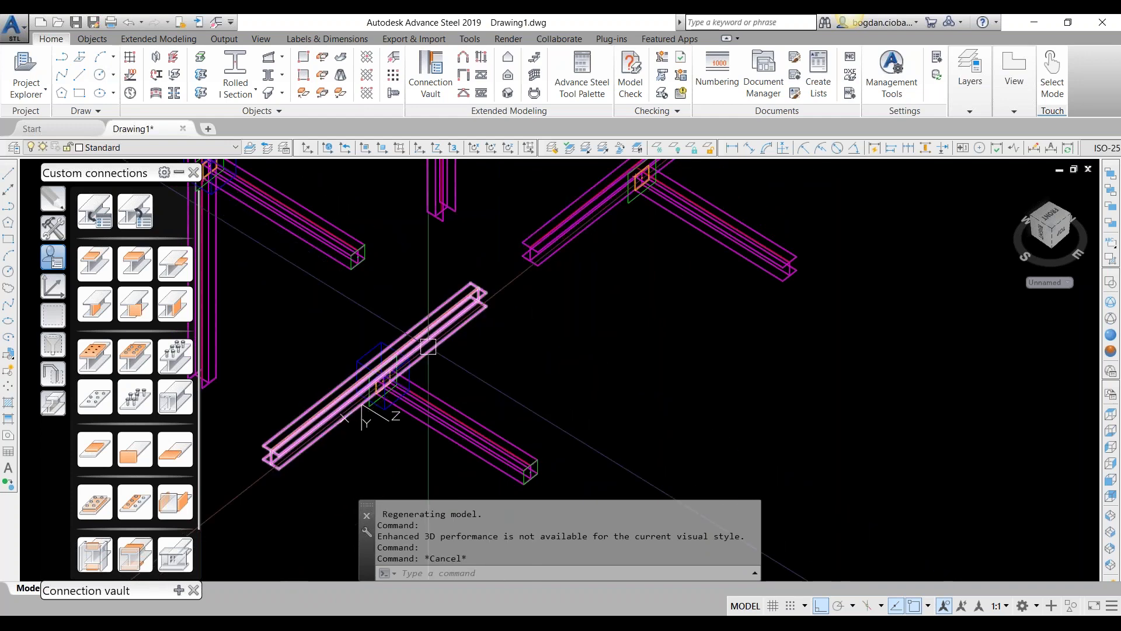
{"action": "middle_click_drag", "start_coordinate": [592, 416], "coordinate": [558, 370]}
{"action": "left_click", "coordinate": [471, 358]}
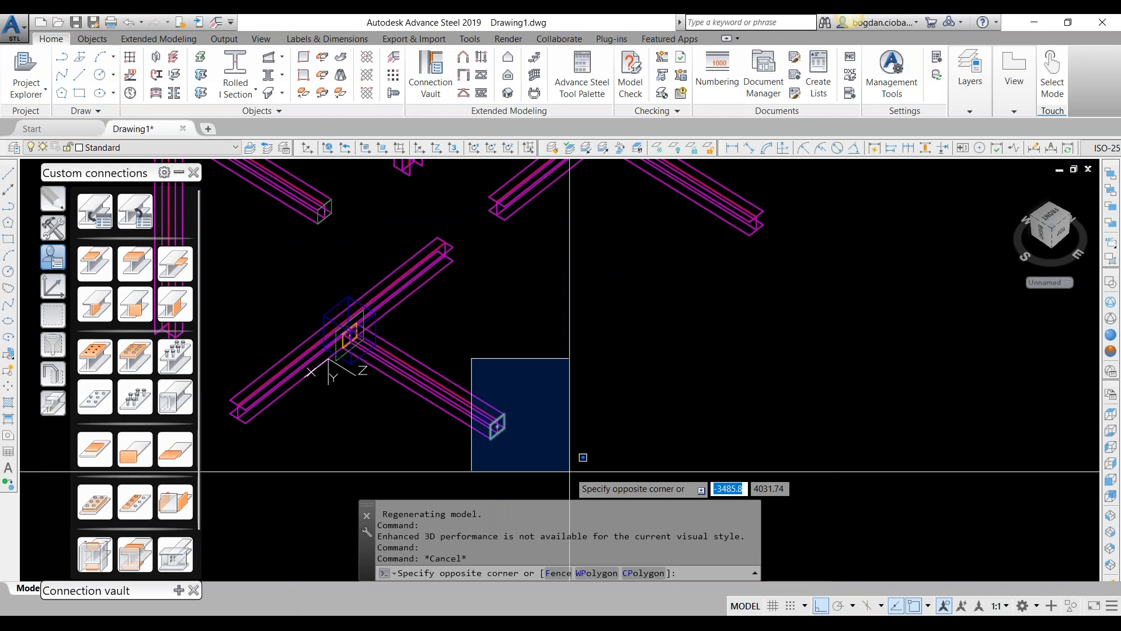
{"action": "key", "text": "Escape"}
{"action": "left_click", "coordinate": [465, 335]}
{"action": "key", "text": "Escape"}
Inspect the original template joint up close, including the point where the main and secondary beam axes intersect.
{"action": "scroll", "coordinate": [467, 260], "scroll_direction": "up", "scroll_amount": 6}
{"action": "scroll", "coordinate": [453, 247], "scroll_direction": "down", "scroll_amount": 3}
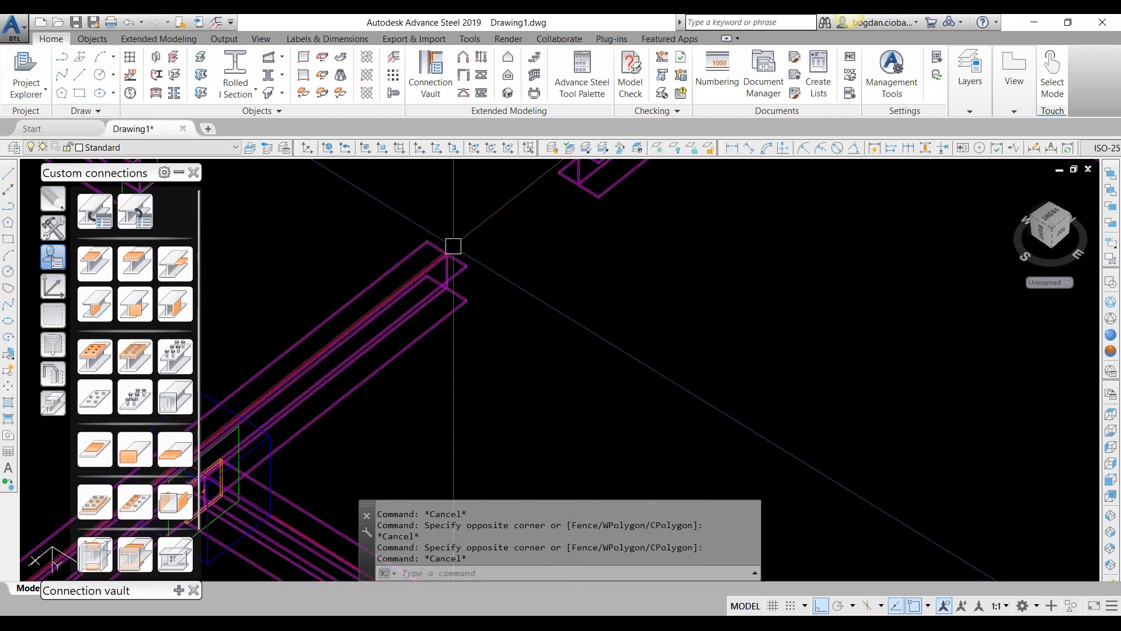
{"action": "scroll", "coordinate": [386, 354], "scroll_direction": "down", "scroll_amount": 3}
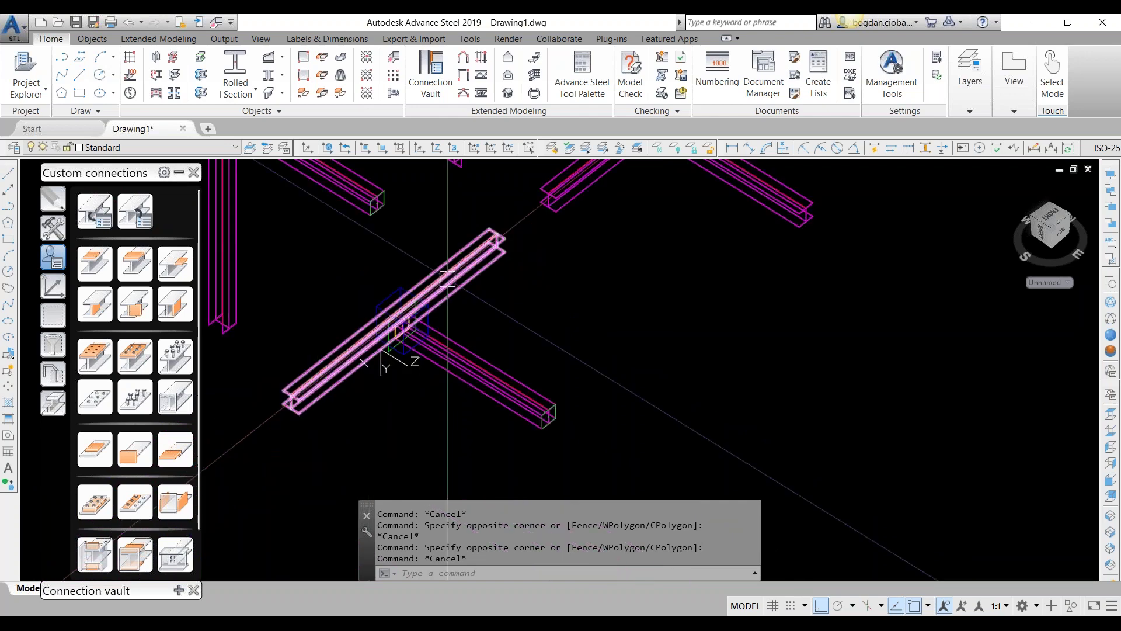
{"action": "scroll", "coordinate": [413, 313], "scroll_direction": "up", "scroll_amount": 5}
{"action": "scroll", "coordinate": [413, 314], "scroll_direction": "up", "scroll_amount": 4}
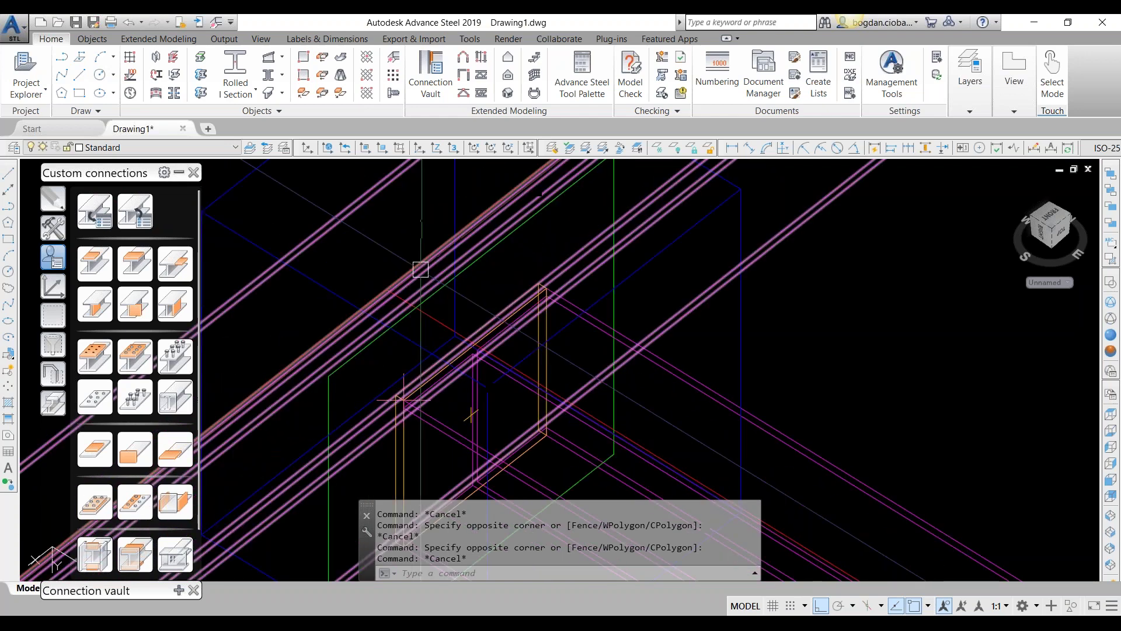
{"action": "scroll", "coordinate": [378, 298], "scroll_direction": "up", "scroll_amount": 3}
{"action": "scroll", "coordinate": [372, 281], "scroll_direction": "up", "scroll_amount": 3}
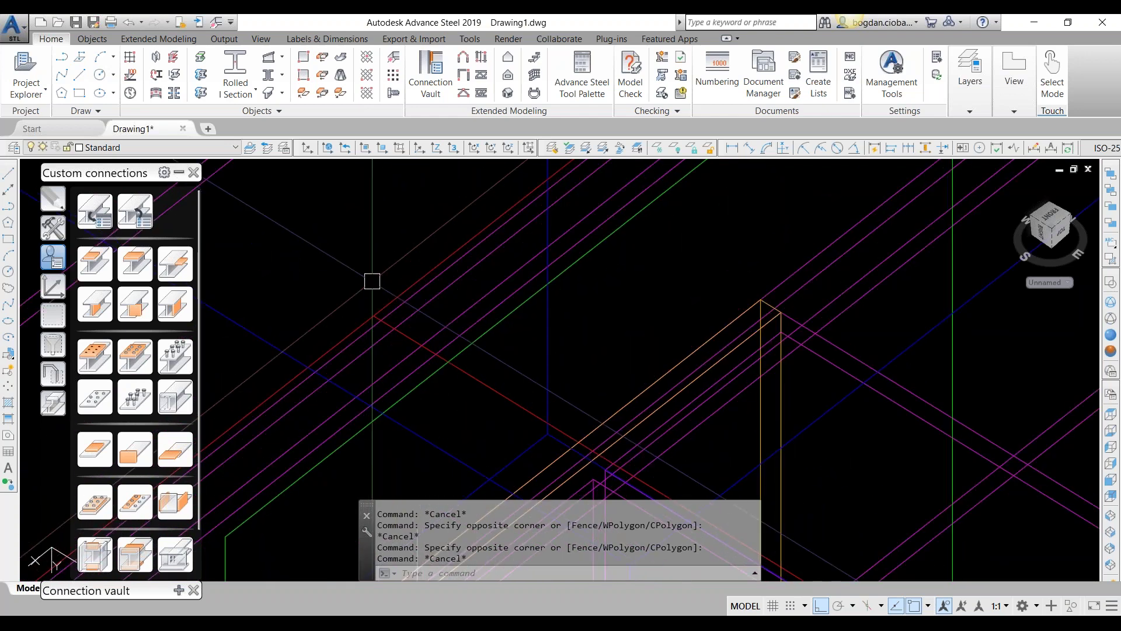
{"action": "scroll", "coordinate": [372, 281], "scroll_direction": "down", "scroll_amount": 6}
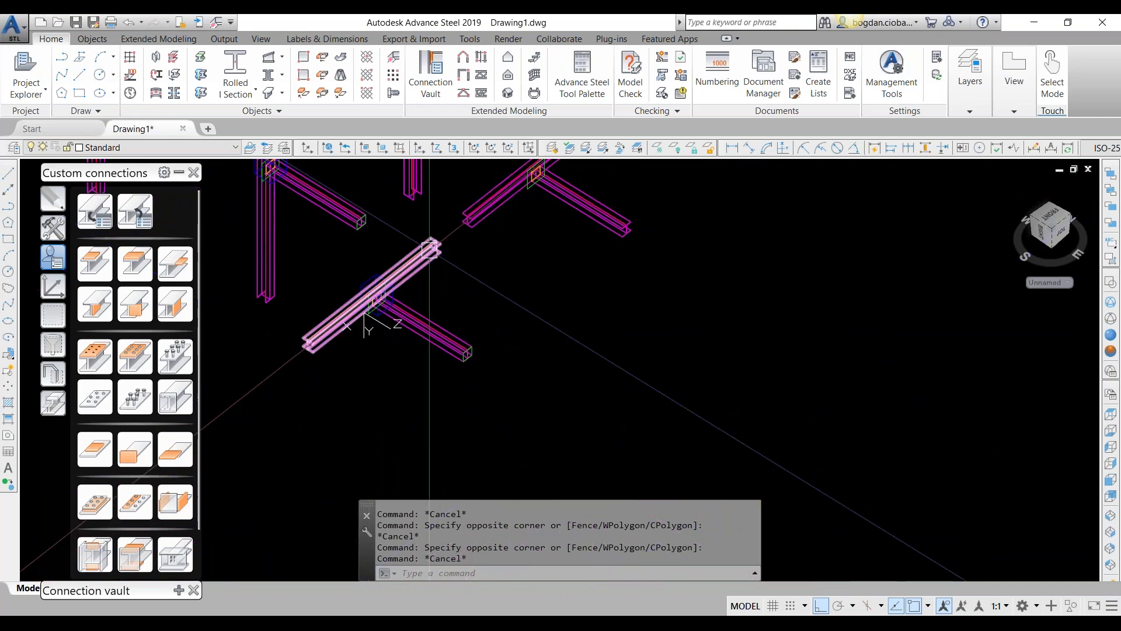
{"action": "middle_click_drag", "start_coordinate": [459, 256], "coordinate": [461, 314]}
{"action": "scroll", "coordinate": [378, 350], "scroll_direction": "up", "scroll_amount": 7}
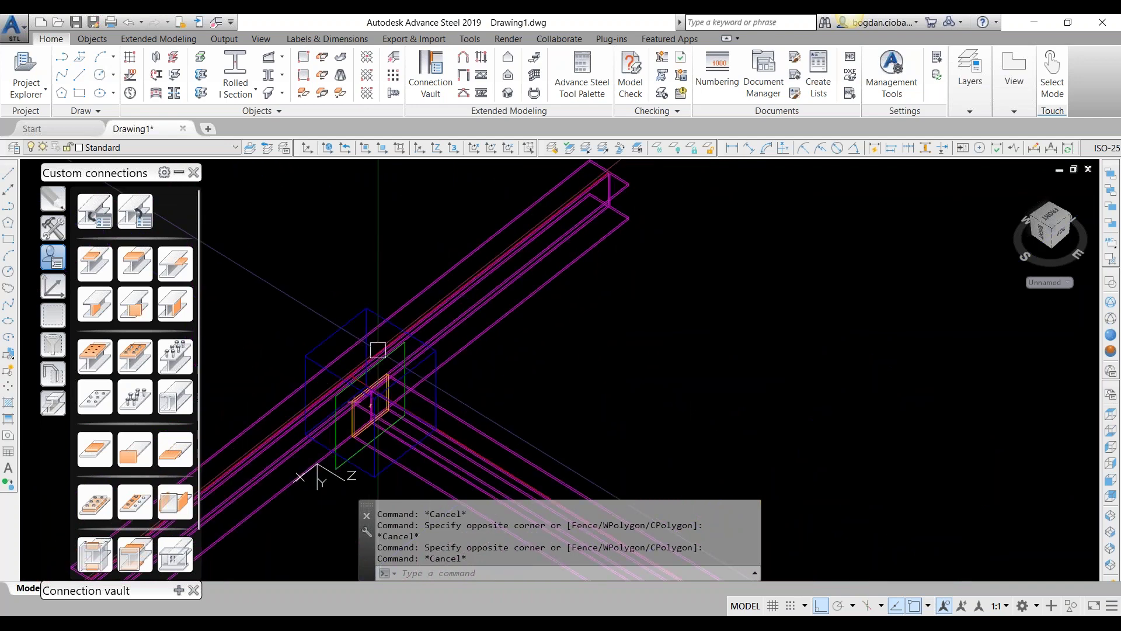
{"action": "scroll", "coordinate": [378, 350], "scroll_direction": "down", "scroll_amount": 4}
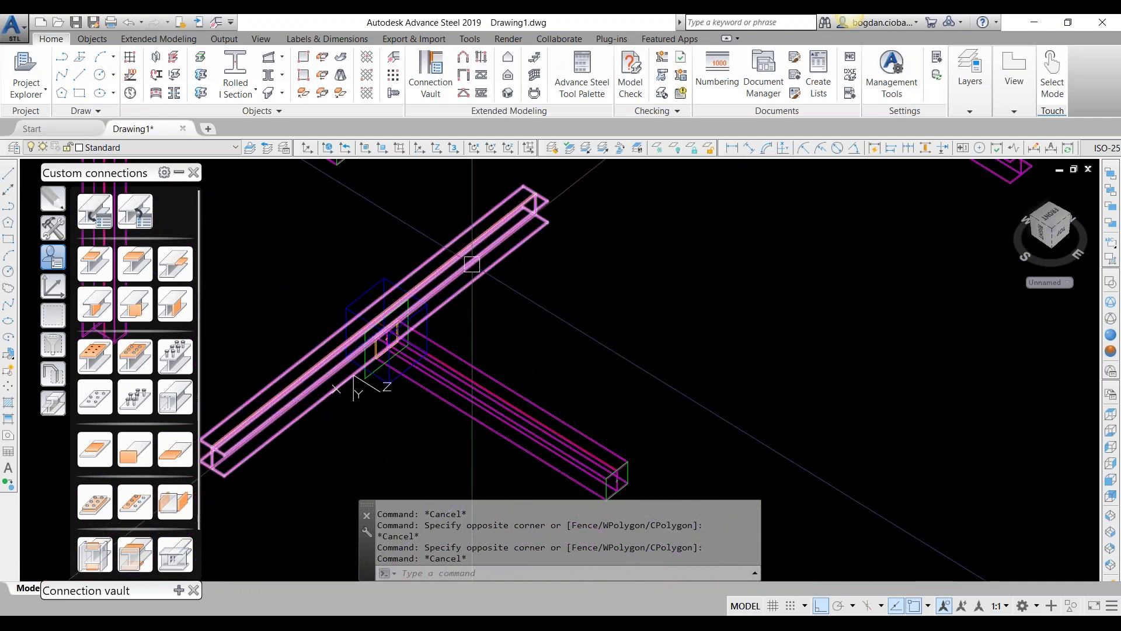
Draw a vertical rolled I-section column about 4250 long in the empty area beside the row of columns with base plates.
{"action": "scroll", "coordinate": [482, 333], "scroll_direction": "down", "scroll_amount": 8}
{"action": "mouse_move", "coordinate": [625, 353]}
{"action": "middle_mouse_down", "text": "shift"}
{"action": "mouse_move", "coordinate": [605, 351]}
{"action": "mouse_move", "coordinate": [619, 367]}
{"action": "middle_mouse_up", "text": "shift"}
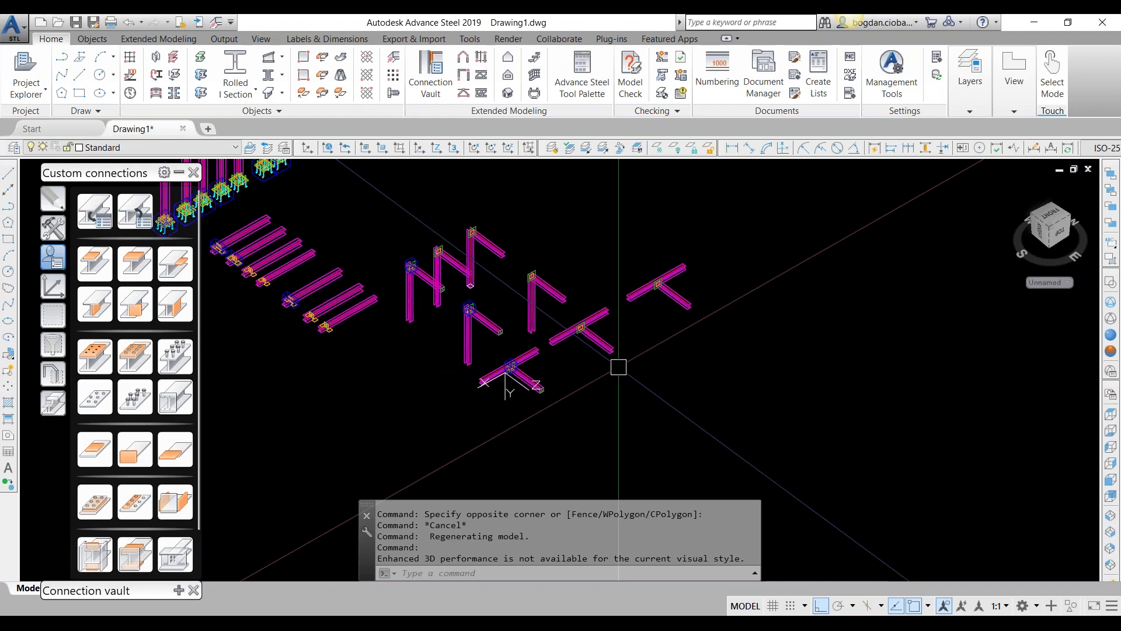
{"action": "scroll", "coordinate": [618, 367], "scroll_direction": "down", "scroll_amount": 4}
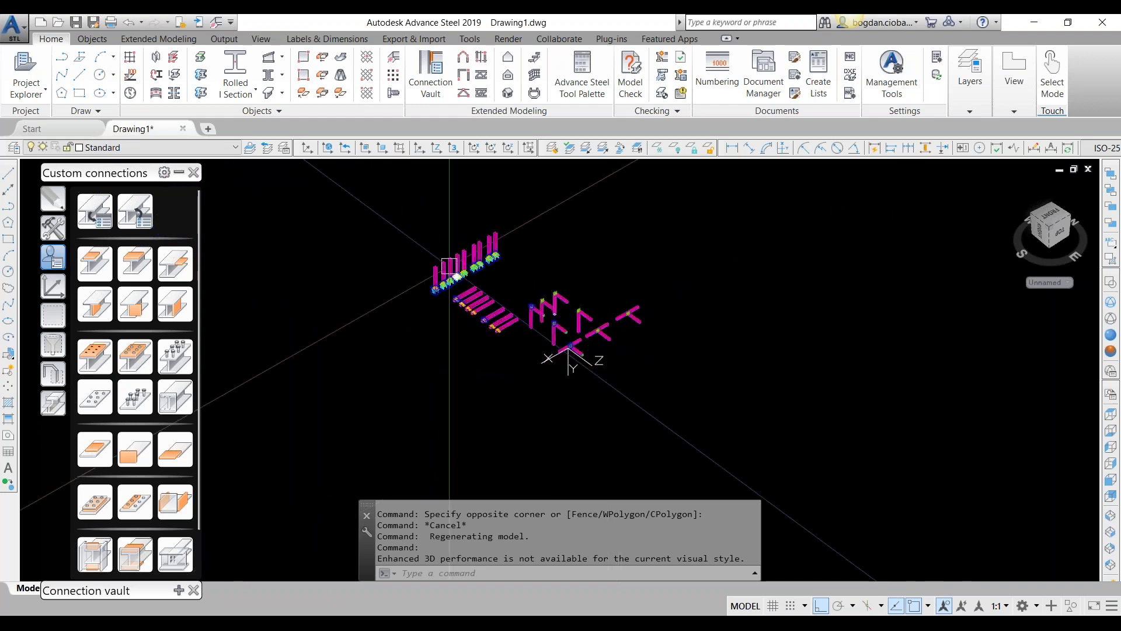
{"action": "scroll", "coordinate": [449, 266], "scroll_direction": "up", "scroll_amount": 5}
{"action": "scroll", "coordinate": [449, 265], "scroll_direction": "down", "scroll_amount": 5}
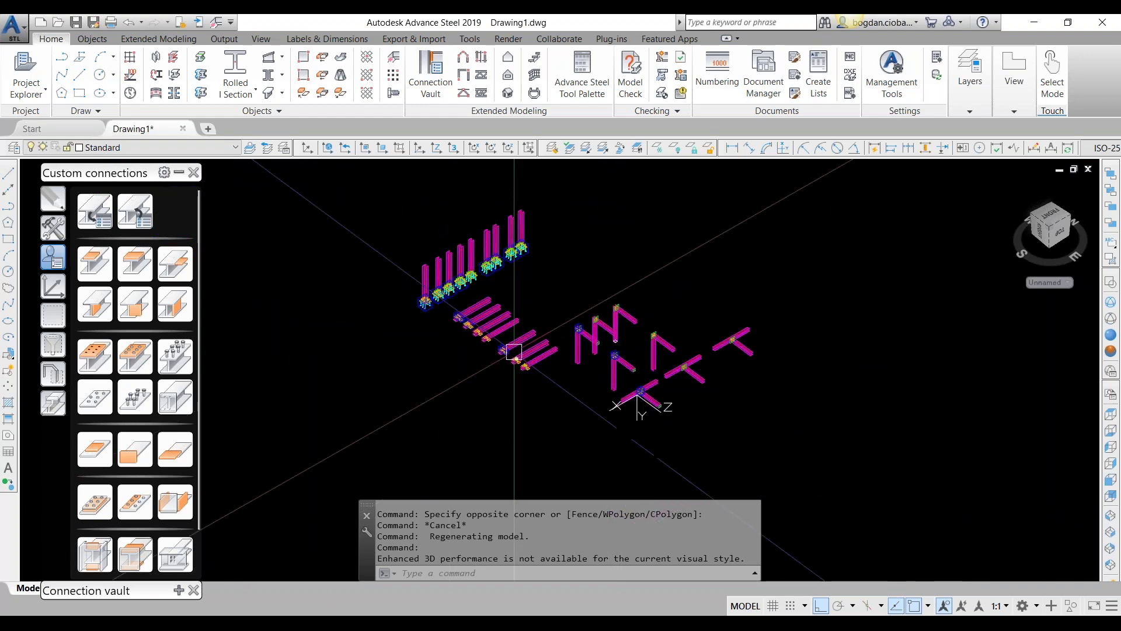
{"action": "scroll", "coordinate": [514, 352], "scroll_direction": "up", "scroll_amount": 4}
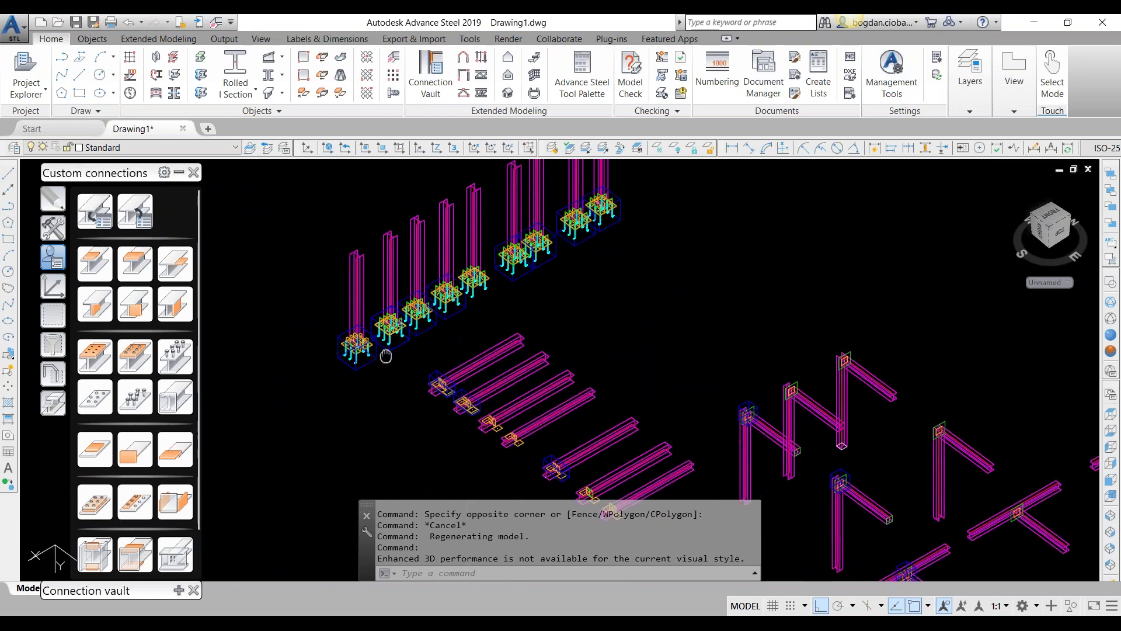
{"action": "middle_click_drag", "start_coordinate": [385, 355], "coordinate": [479, 367]}
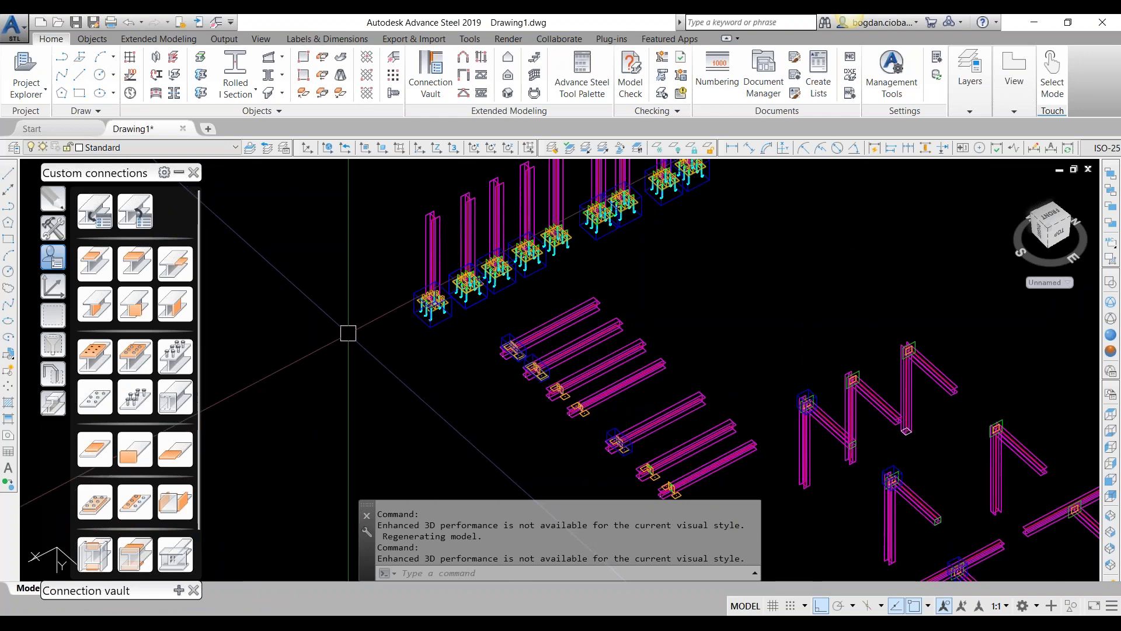
{"action": "left_click", "coordinate": [232, 88]}
{"action": "left_click", "coordinate": [280, 377]}
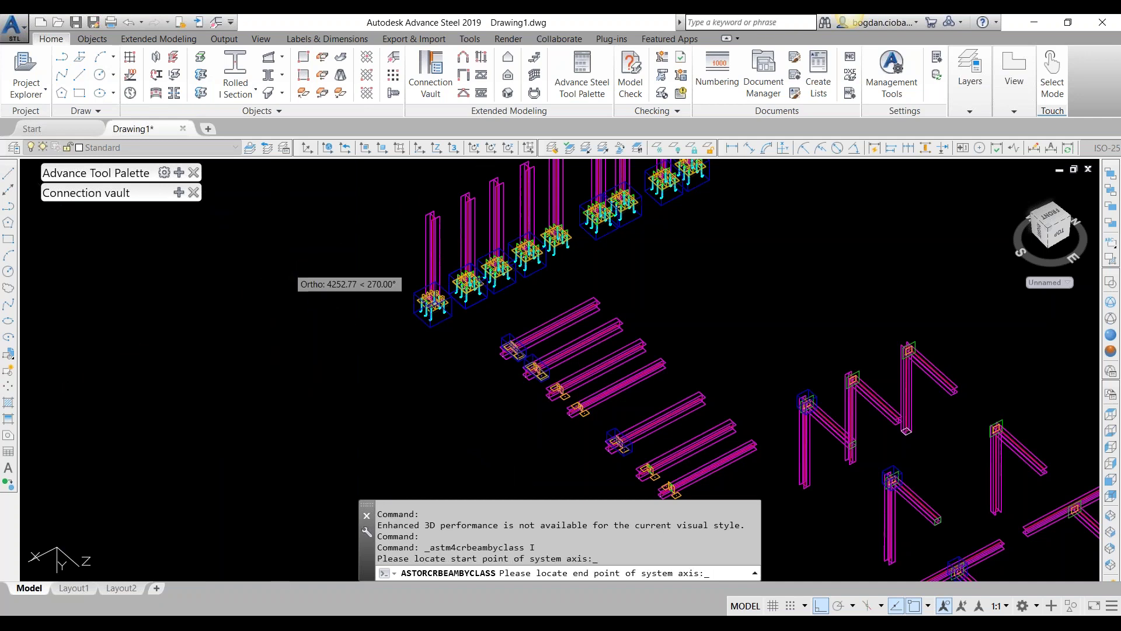
{"action": "left_click", "coordinate": [286, 273]}
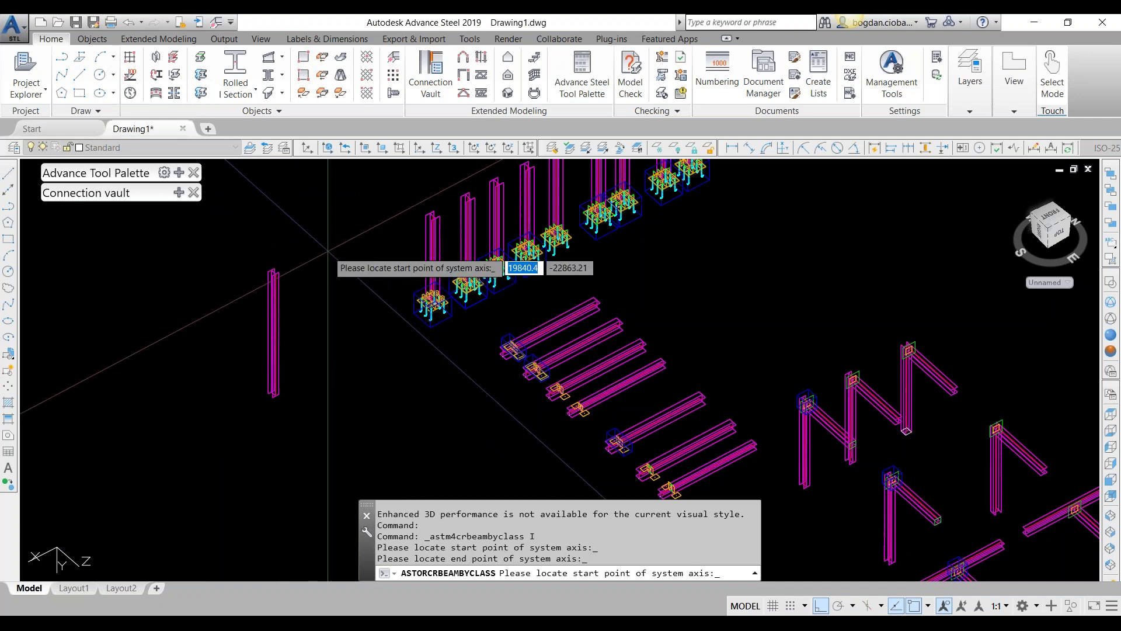
Draw a second vertical I-section column about 3500 long beside the first and set both columns' section to HEA260.
{"action": "left_click", "coordinate": [333, 257]}
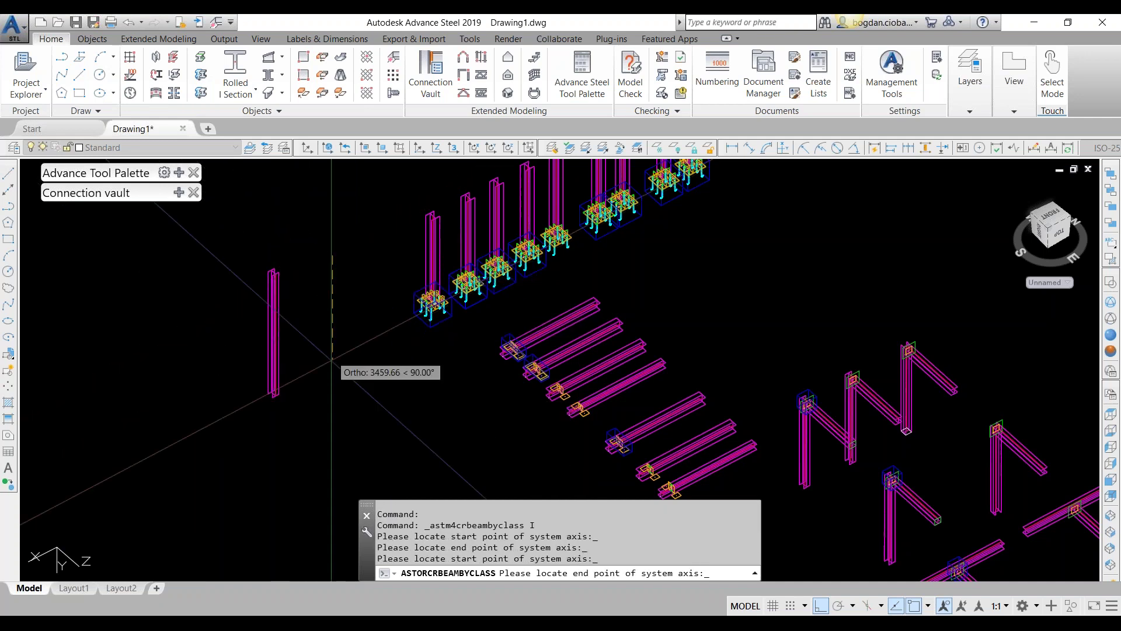
{"action": "left_click", "coordinate": [333, 361]}
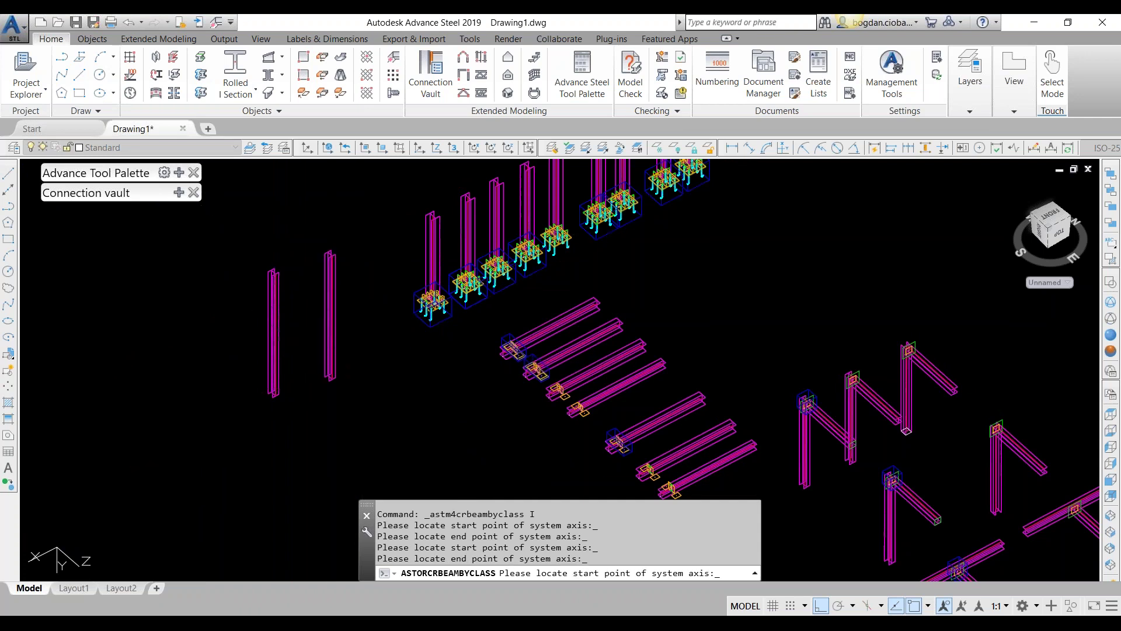
{"action": "key", "text": "Escape"}
{"action": "left_click", "coordinate": [900, 187]}
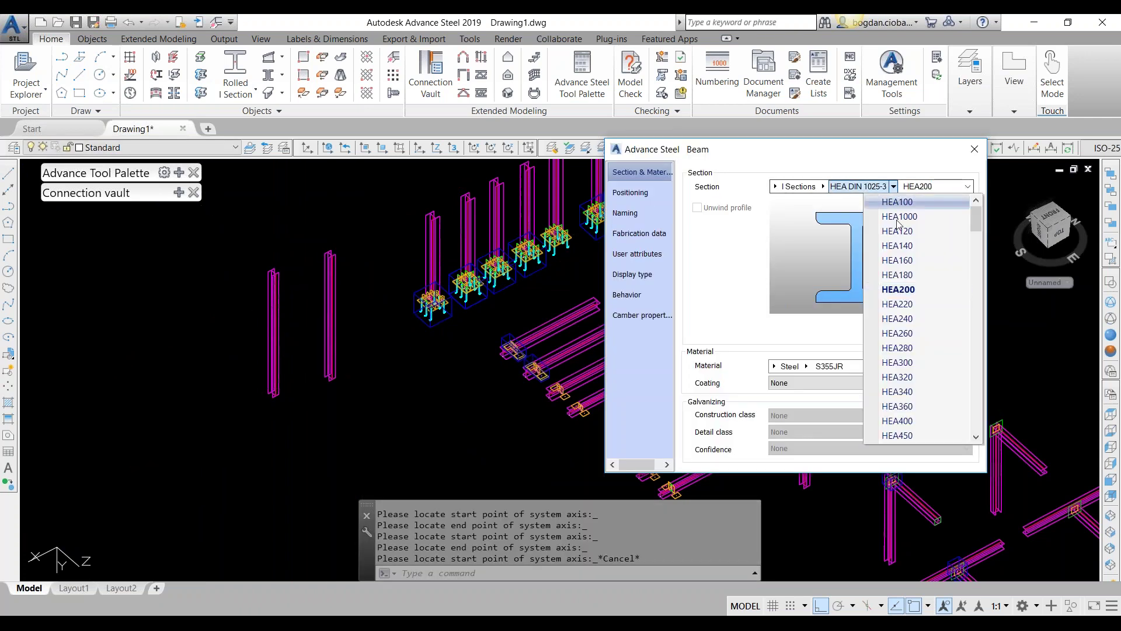
{"action": "left_click", "coordinate": [906, 332]}
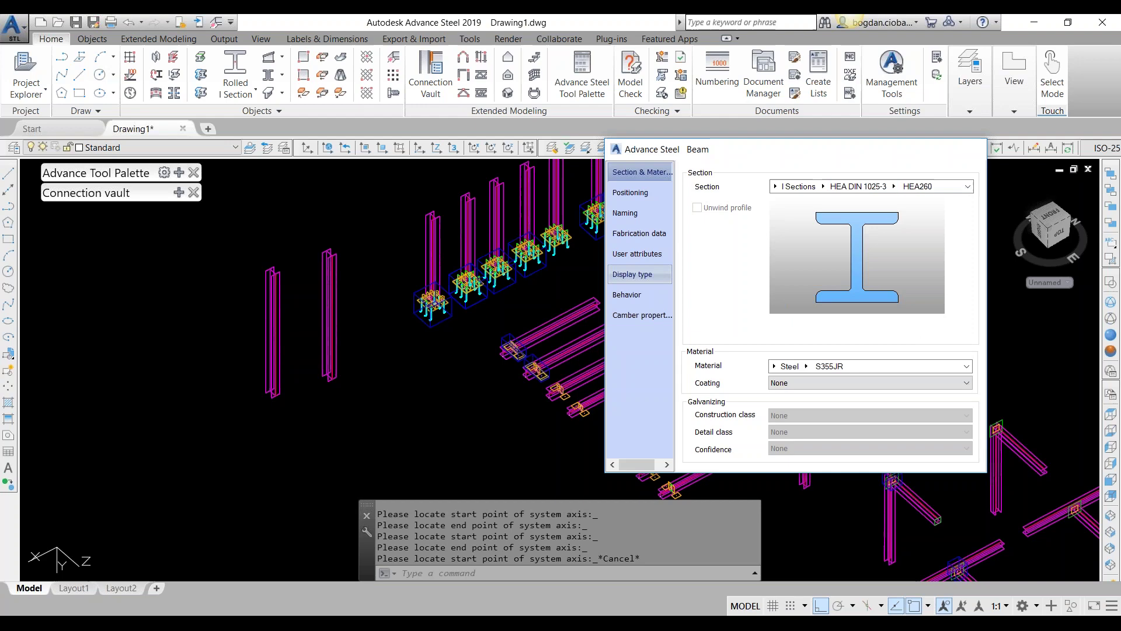
{"action": "key", "text": "Escape"}
Apply the "01 Beam with one end" template to the first HEA260 column, referencing its lower end.
{"action": "scroll", "coordinate": [415, 304], "scroll_direction": "up", "scroll_amount": 2}
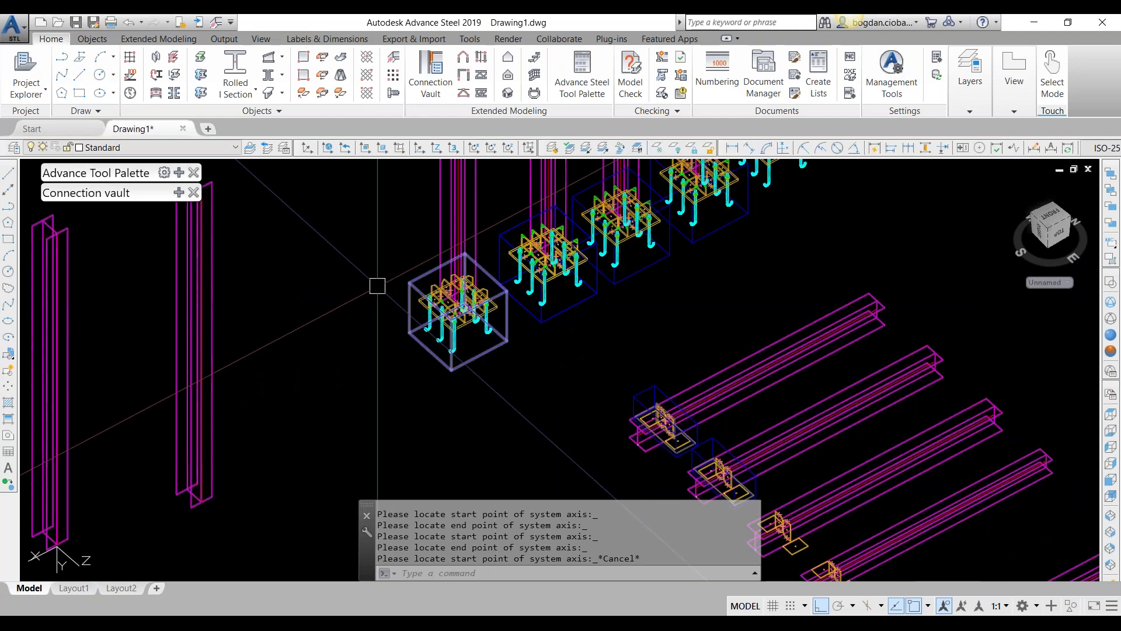
{"action": "scroll", "coordinate": [351, 271], "scroll_direction": "down", "scroll_amount": 3}
{"action": "scroll", "coordinate": [305, 274], "scroll_direction": "up", "scroll_amount": 2}
{"action": "middle_click_drag", "start_coordinate": [297, 272], "coordinate": [419, 261]}
{"action": "left_click", "coordinate": [96, 173]}
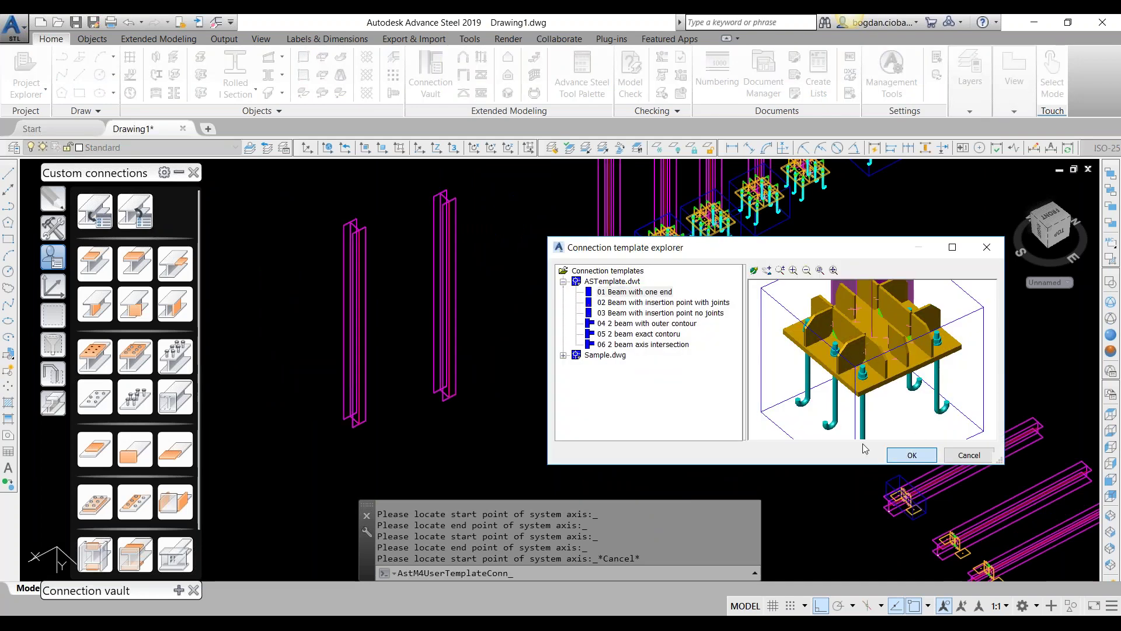
{"action": "left_click", "coordinate": [912, 455]}
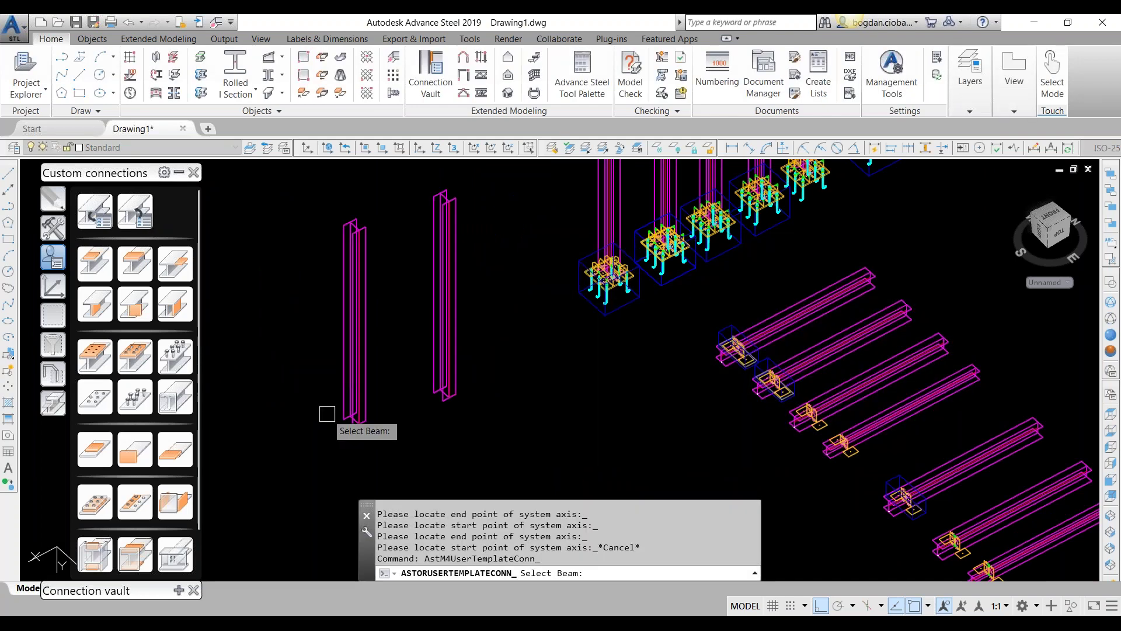
{"action": "left_click", "coordinate": [346, 411]}
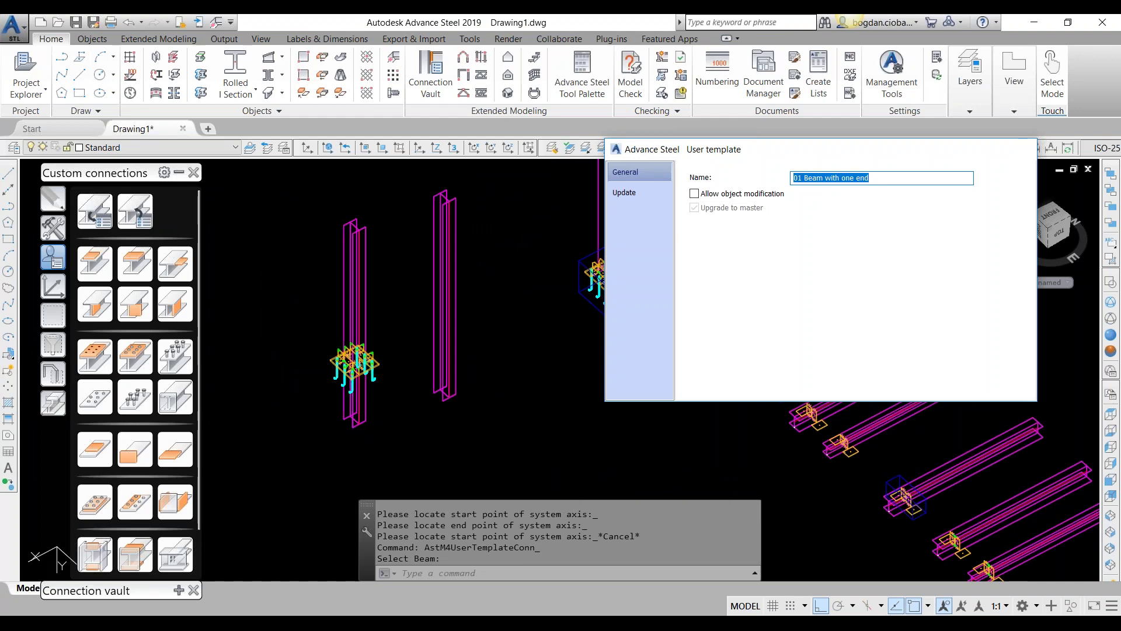
{"action": "key", "text": "Return"}
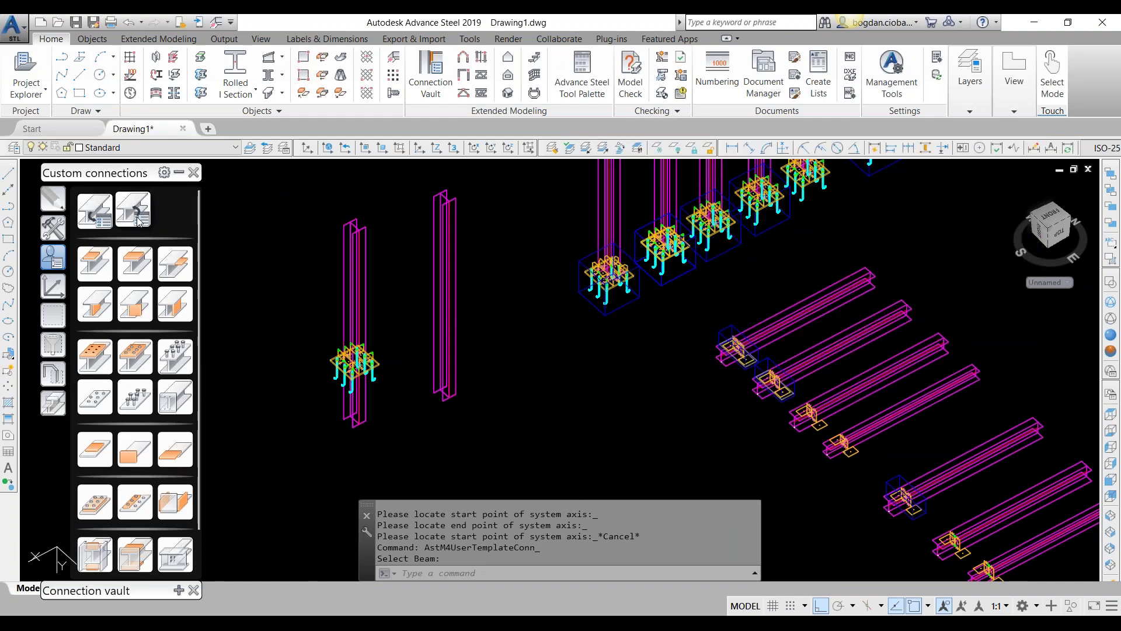
Apply the "01 Beam with one end" template to the second HEA260 column, referencing its upper end.
{"action": "left_click", "coordinate": [139, 220]}
{"action": "left_click", "coordinate": [669, 293]}
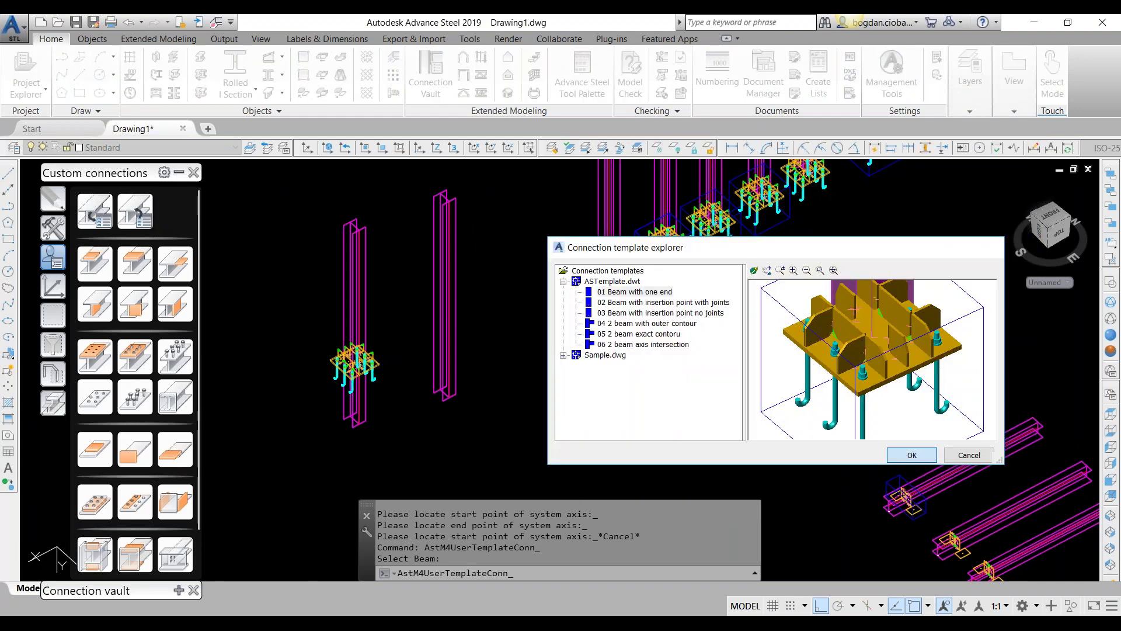
{"action": "key", "text": "Return"}
{"action": "left_click", "coordinate": [445, 276]}
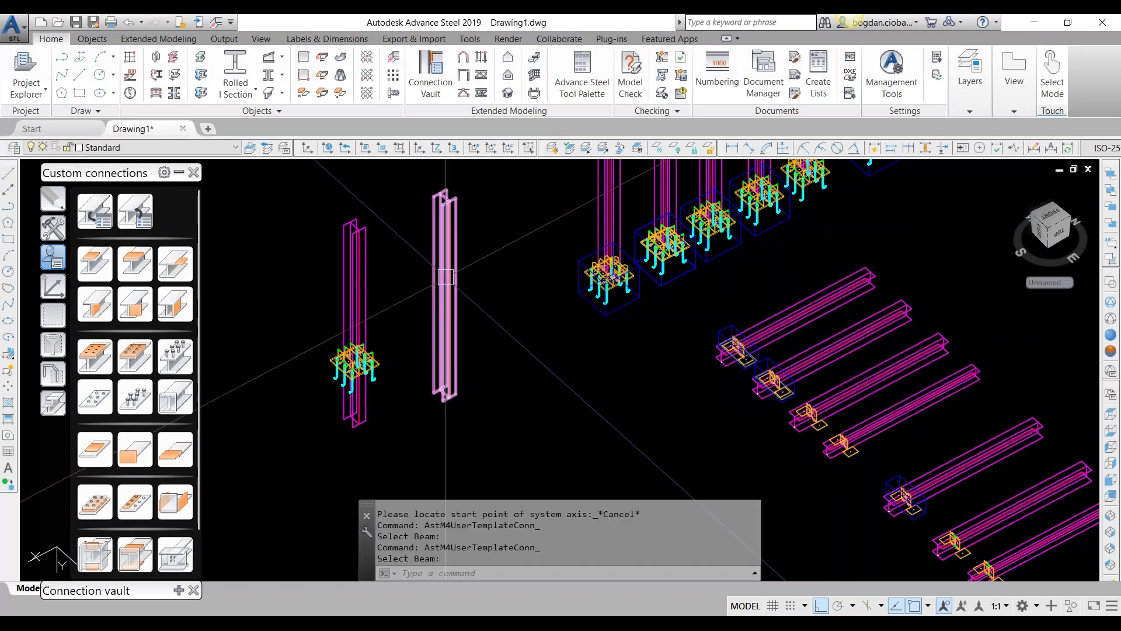
{"action": "key", "text": "Return"}
{"action": "key", "text": "Return"}
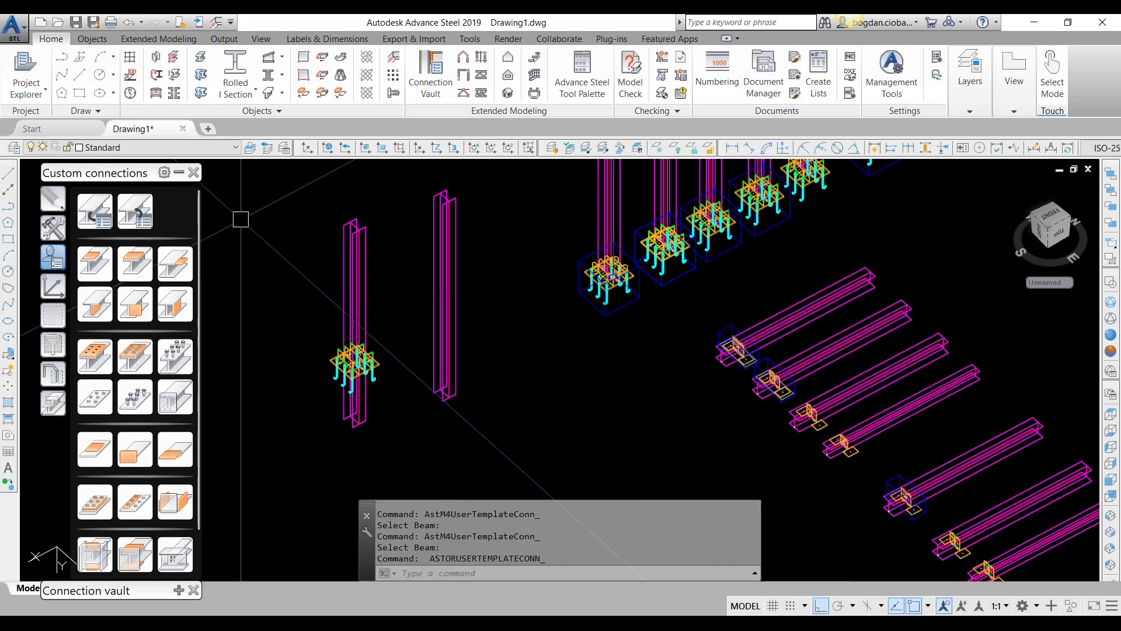
{"action": "left_click", "coordinate": [135, 210]}
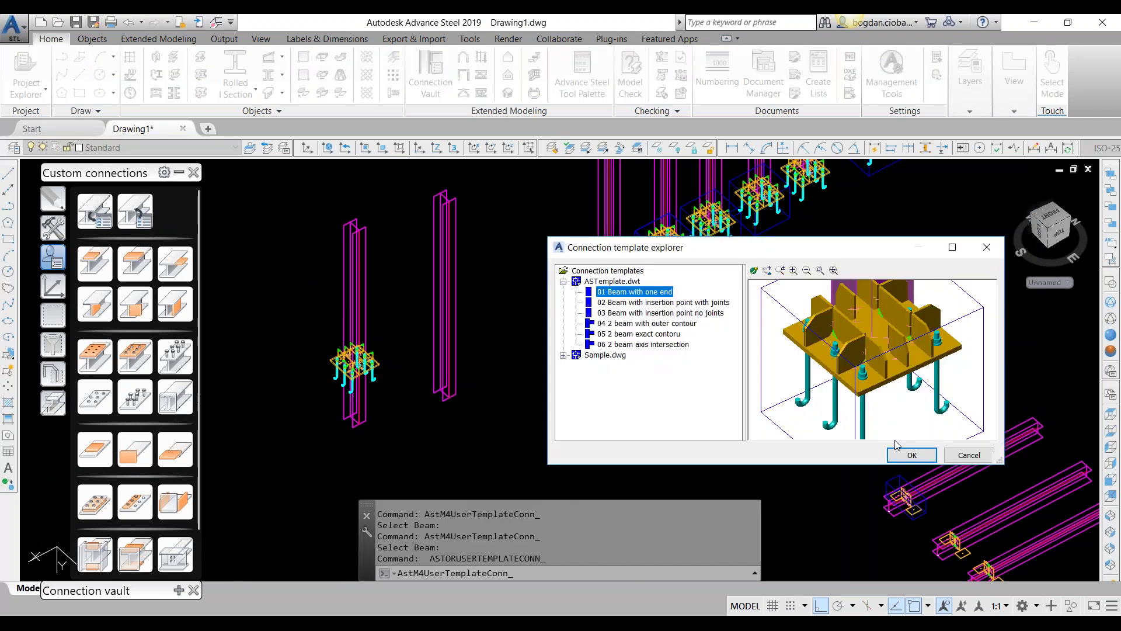
{"action": "left_click", "coordinate": [906, 452]}
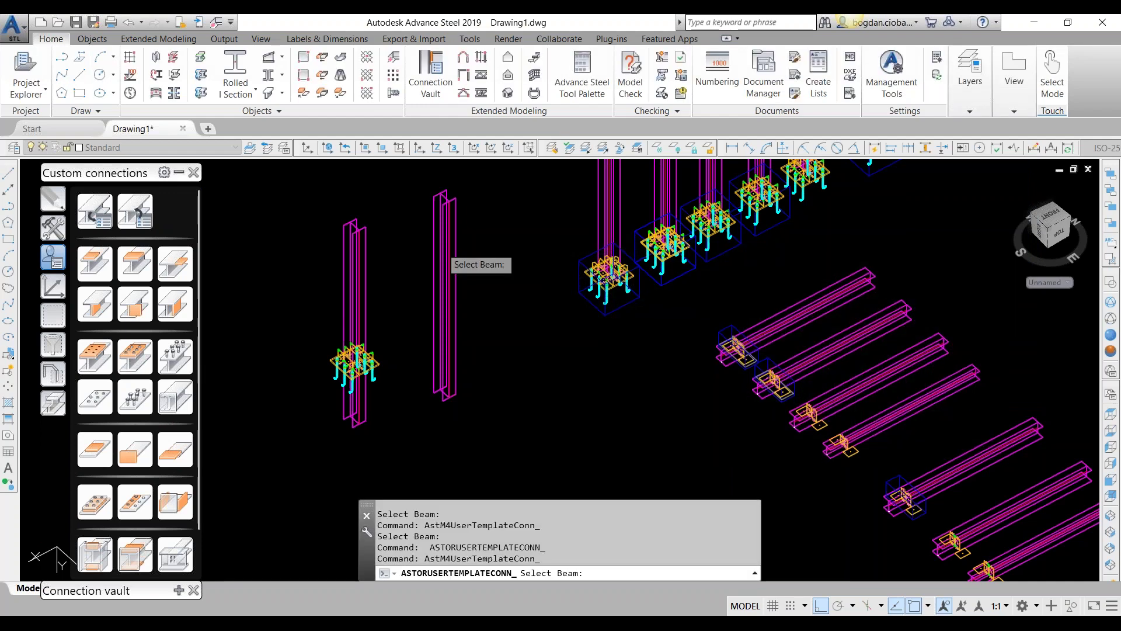
{"action": "middle_click_drag", "start_coordinate": [503, 288], "coordinate": [494, 353], "text": "shift"}
{"action": "key", "text": "Escape"}
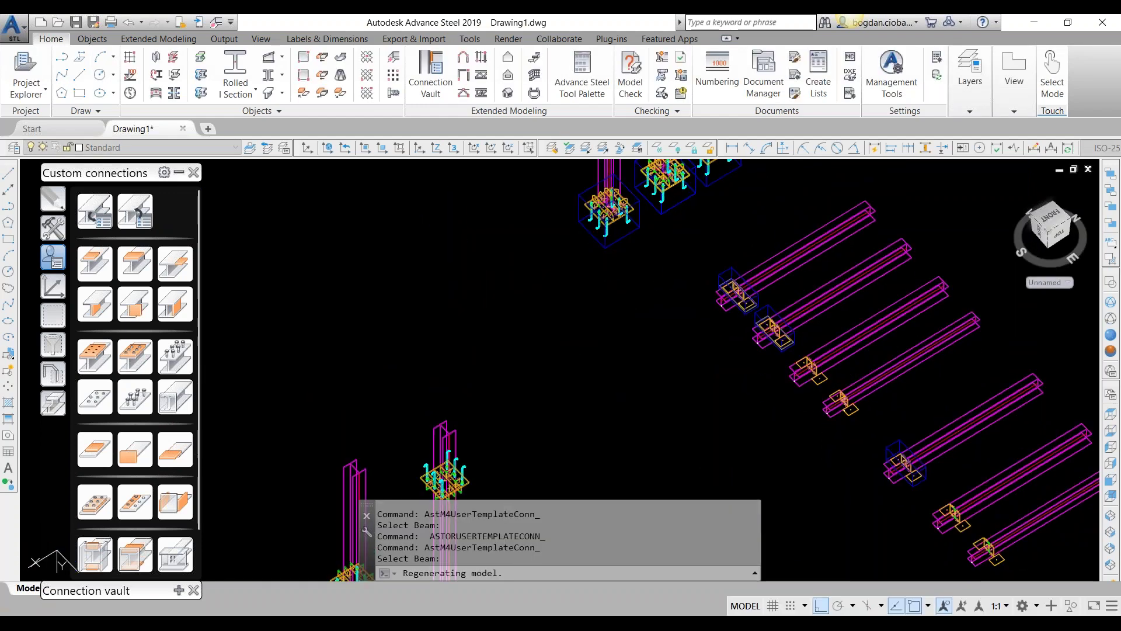
Examine the inverted base plate inserted on the second column and check the section properties of an original base-plate column.
{"action": "scroll", "coordinate": [490, 270], "scroll_direction": "up", "scroll_amount": 5}
{"action": "scroll", "coordinate": [487, 310], "scroll_direction": "down", "scroll_amount": 3}
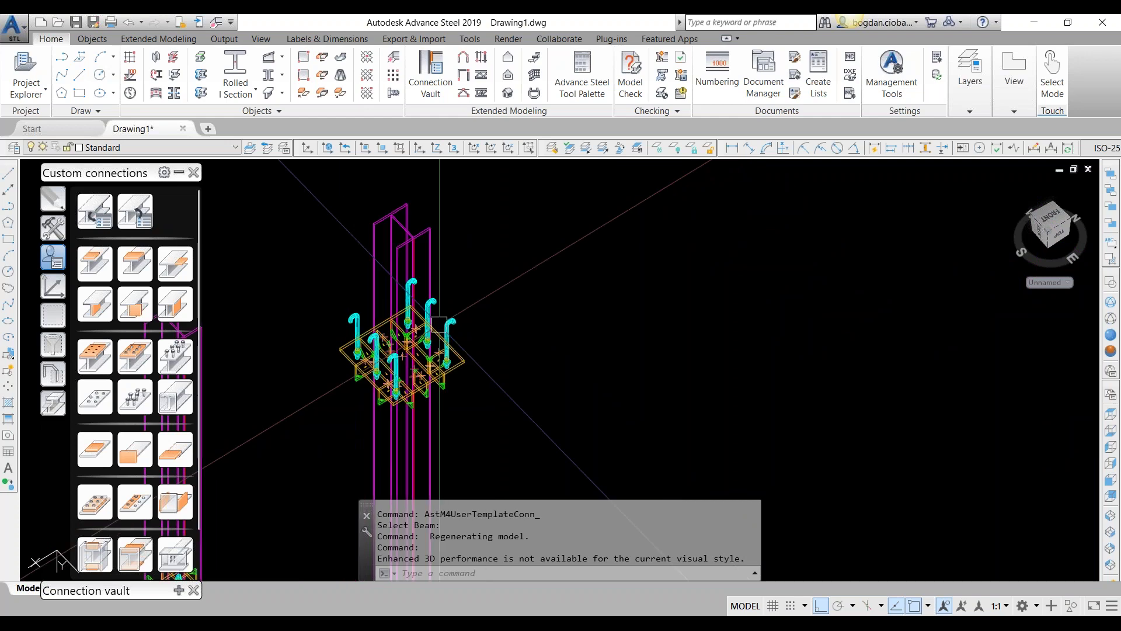
{"action": "scroll", "coordinate": [493, 230], "scroll_direction": "down", "scroll_amount": 4}
{"action": "middle_click_drag", "start_coordinate": [493, 230], "coordinate": [668, 289]}
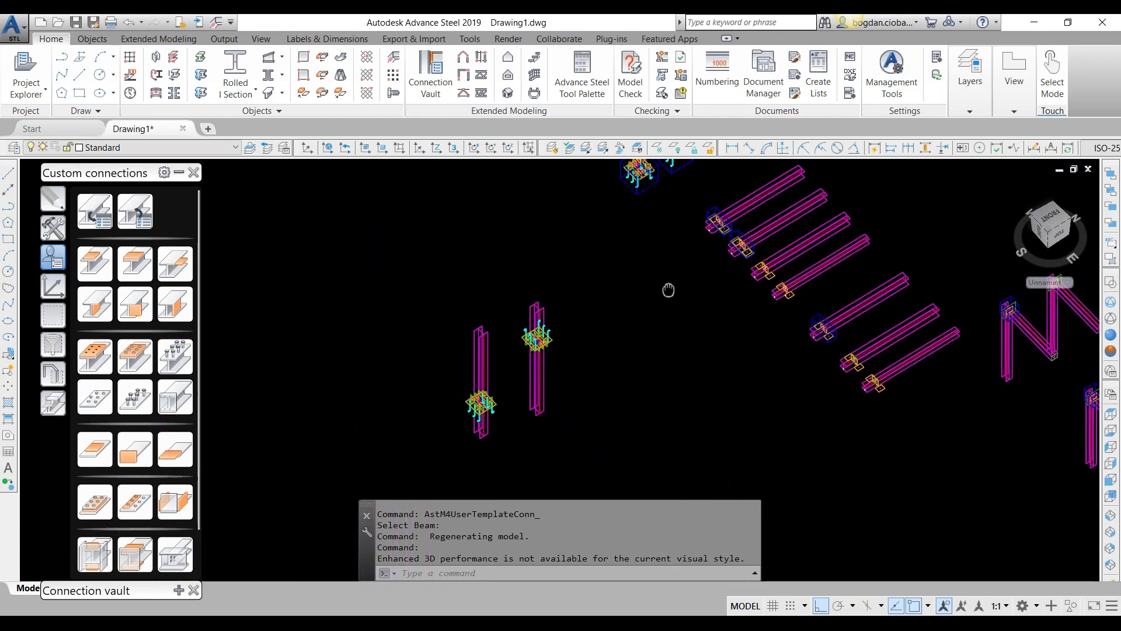
{"action": "scroll", "coordinate": [597, 217], "scroll_direction": "up", "scroll_amount": 5}
{"action": "double_click", "coordinate": [597, 218]}
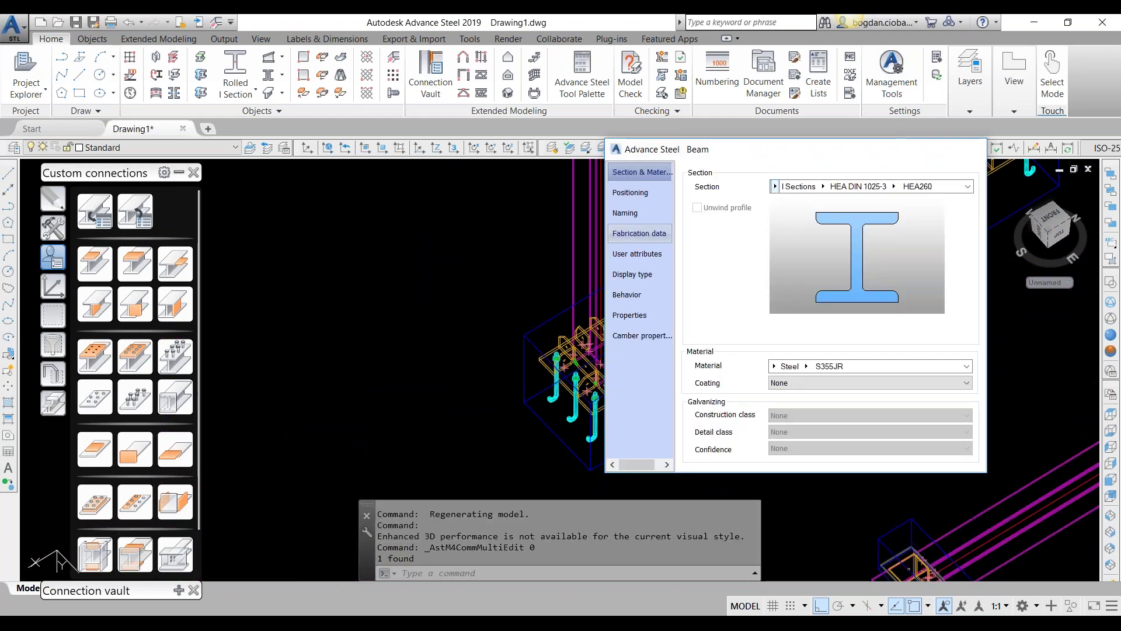
{"action": "key", "text": "Escape"}
Erase both HEA260 test columns together with their inserted base plate connections.
{"action": "scroll", "coordinate": [527, 230], "scroll_direction": "down", "scroll_amount": 8}
{"action": "scroll", "coordinate": [453, 338], "scroll_direction": "up", "scroll_amount": 4}
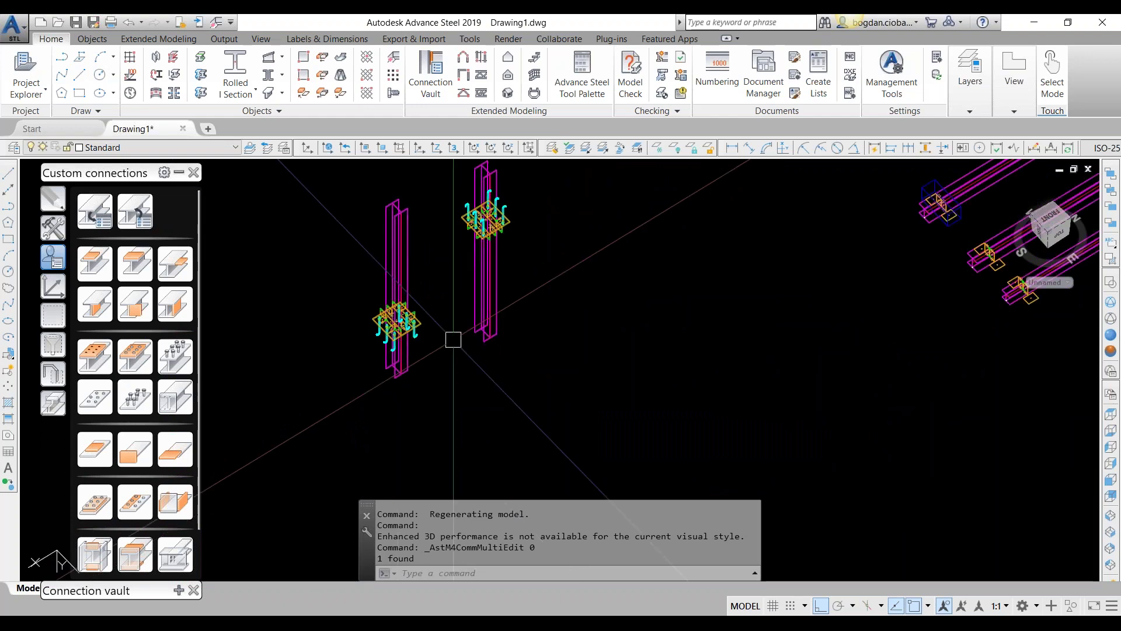
{"action": "middle_click_drag", "start_coordinate": [453, 338], "coordinate": [363, 255], "text": "shift"}
{"action": "scroll", "coordinate": [385, 208], "scroll_direction": "up", "scroll_amount": 5}
{"action": "scroll", "coordinate": [385, 208], "scroll_direction": "down", "scroll_amount": 5}
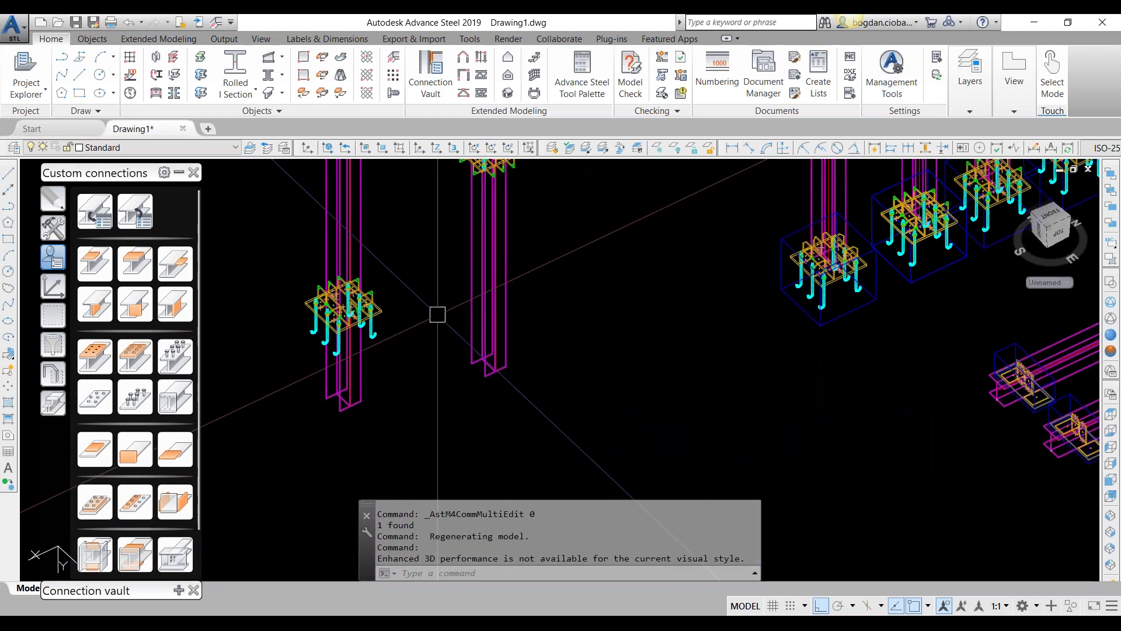
{"action": "middle_click_drag", "start_coordinate": [438, 316], "coordinate": [450, 322], "text": "shift"}
{"action": "scroll", "coordinate": [403, 243], "scroll_direction": "down", "scroll_amount": 3}
{"action": "left_click", "coordinate": [472, 352]}
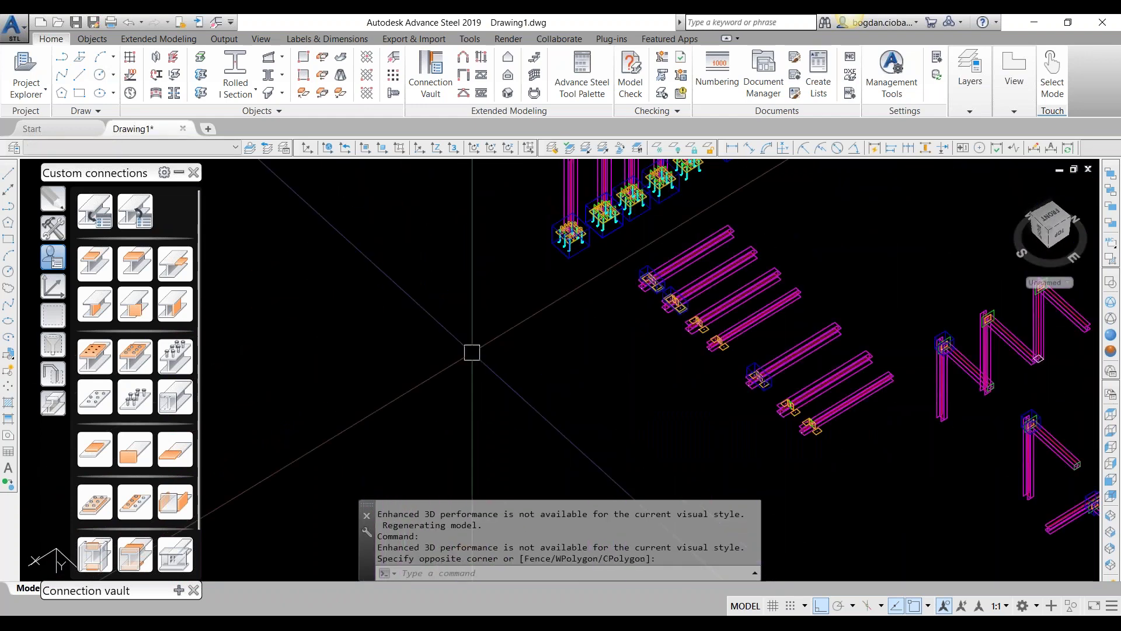
{"action": "type", "text": "e"}
{"action": "key", "text": "Return"}
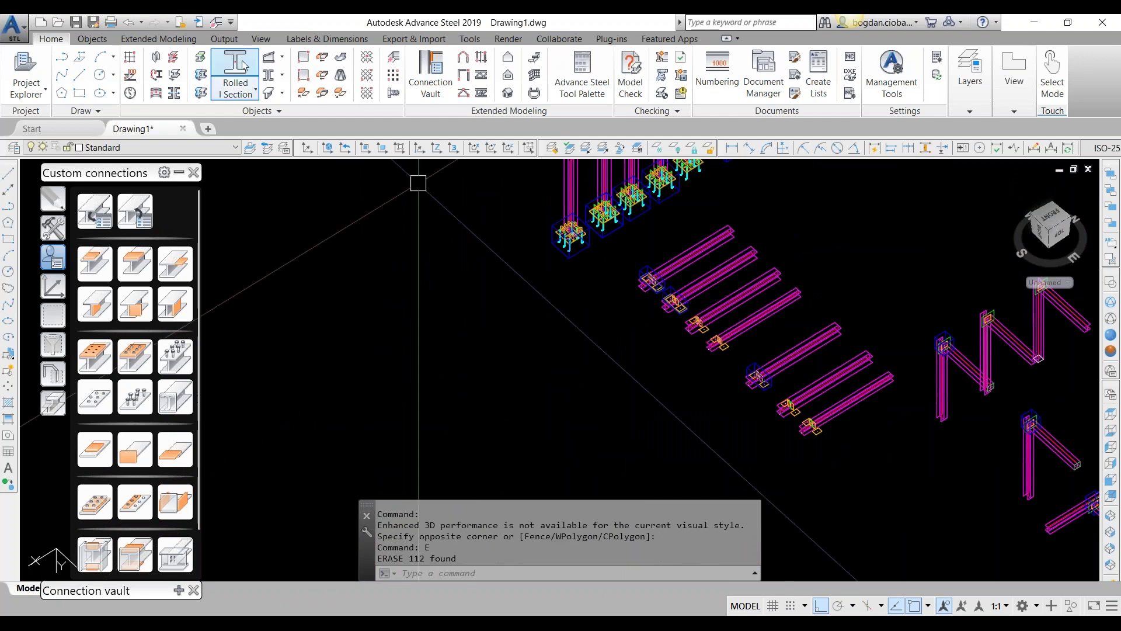
Draw two new vertical rolled I-section columns from their lower to their upper ends in the cleared area.
{"action": "left_click", "coordinate": [235, 69]}
{"action": "left_click", "coordinate": [438, 332]}
{"action": "left_click", "coordinate": [444, 195]}
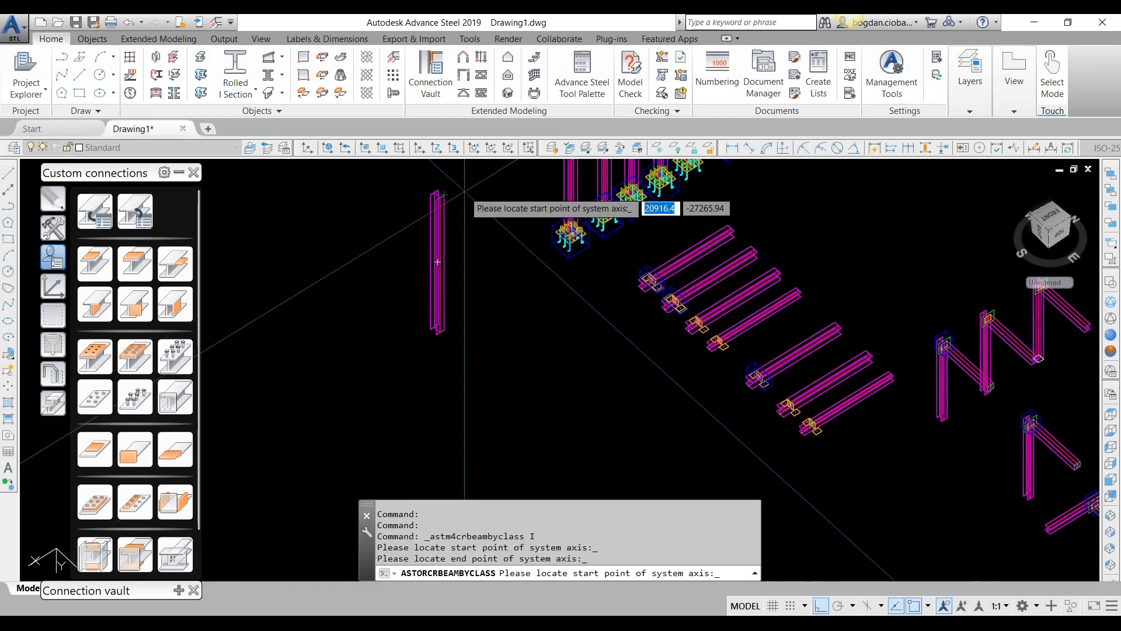
{"action": "left_click", "coordinate": [490, 309]}
{"action": "left_click", "coordinate": [491, 170]}
{"action": "key", "text": "Return"}
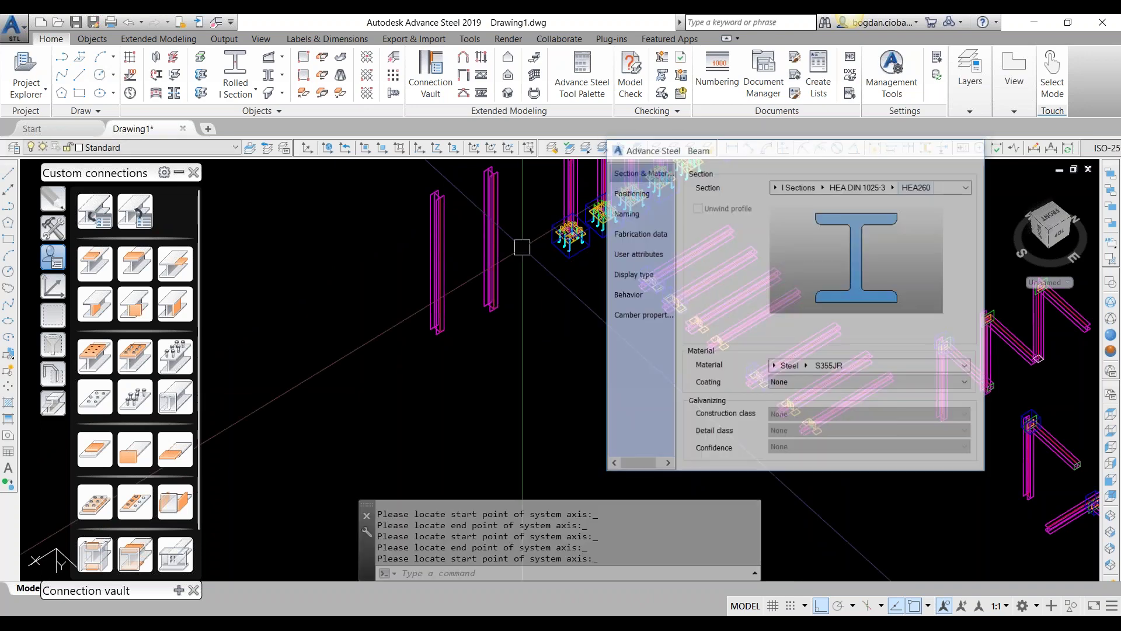
{"action": "key", "text": "Escape"}
Apply the "01 Beam with one end" template to the first redrawn column, referencing its lower end.
{"action": "middle_click_drag", "start_coordinate": [451, 238], "coordinate": [395, 296]}
{"action": "left_click", "coordinate": [135, 211]}
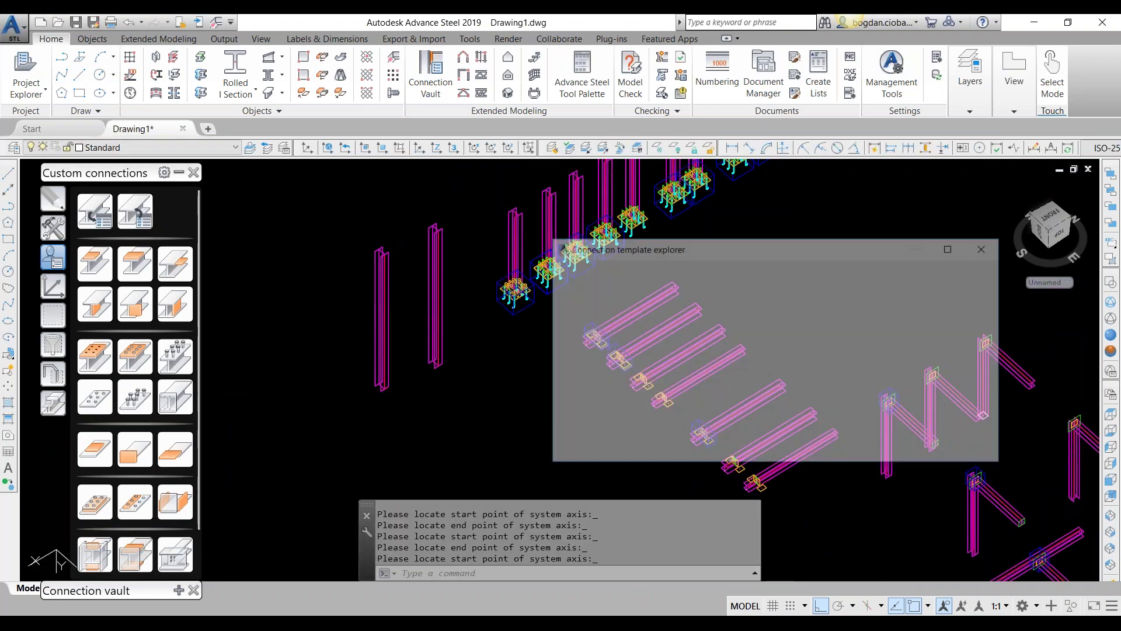
{"action": "left_click", "coordinate": [634, 293]}
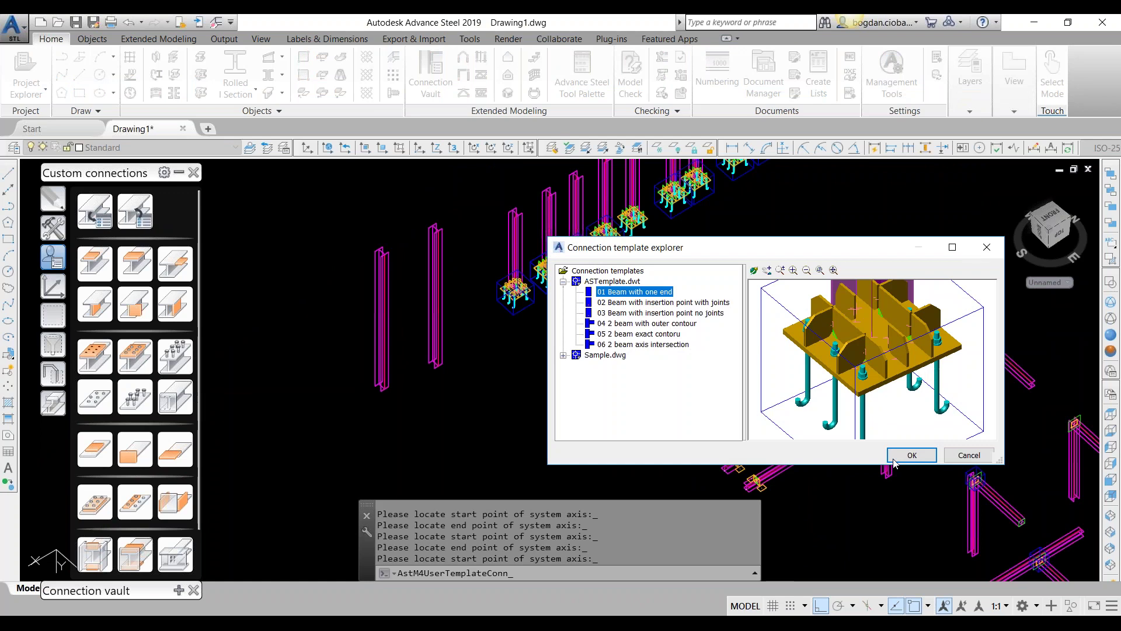
{"action": "left_click", "coordinate": [894, 457]}
{"action": "left_click", "coordinate": [384, 368]}
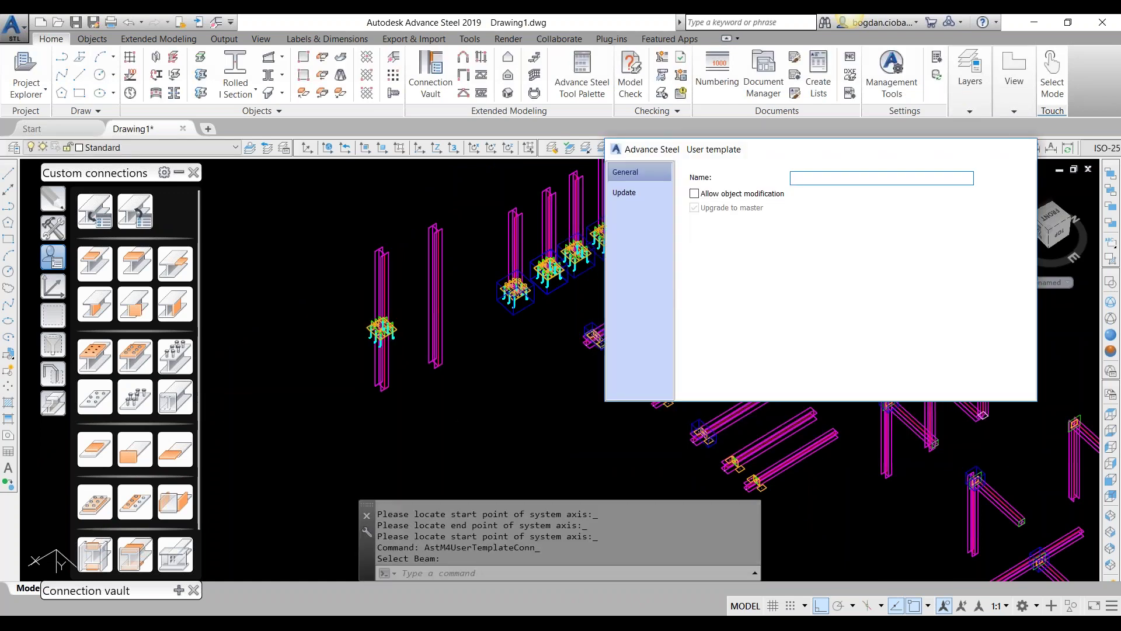
{"action": "key", "text": "Escape"}
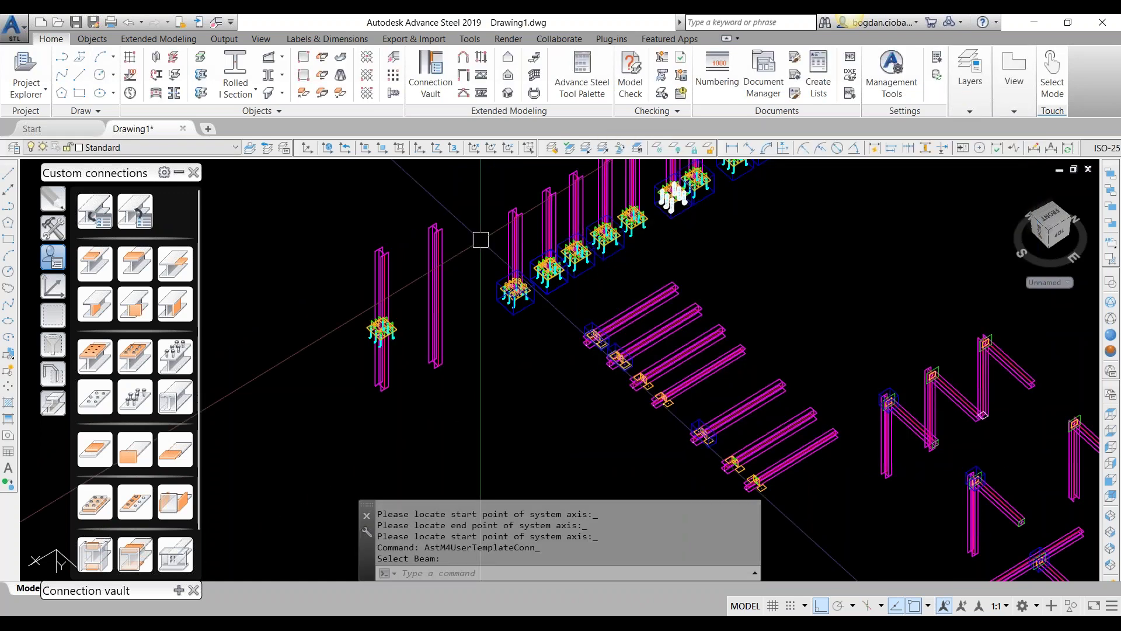
Apply the "01 Beam with one end" template to the second redrawn column, referencing its upper end.
{"action": "left_click", "coordinate": [433, 328]}
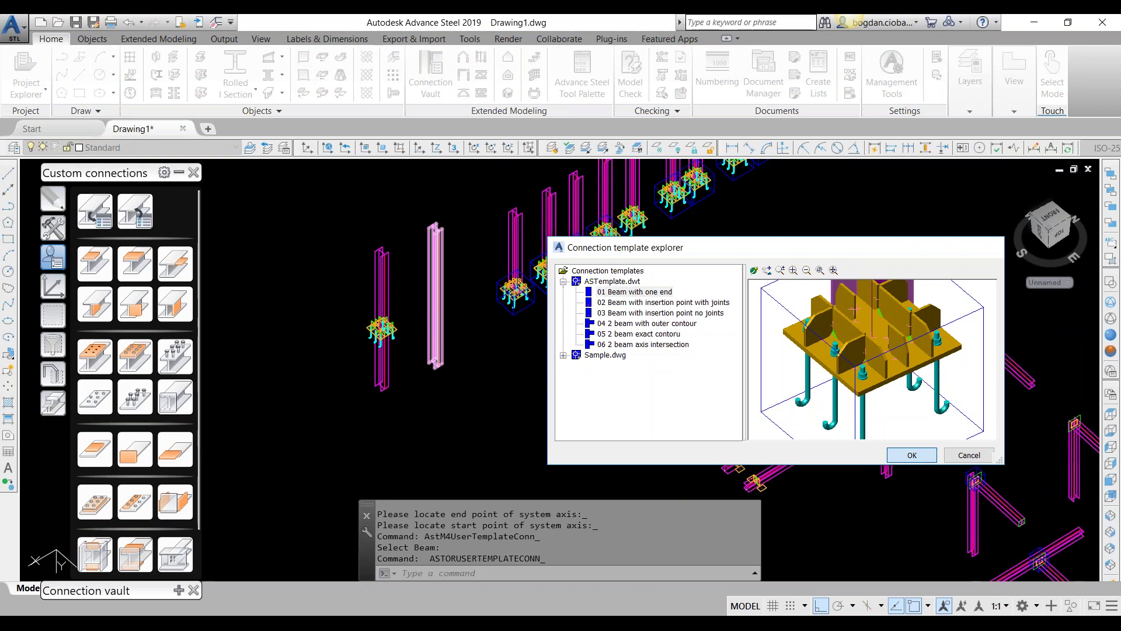
{"action": "left_click", "coordinate": [912, 455]}
{"action": "left_click", "coordinate": [448, 354]}
{"action": "key", "text": "Escape"}
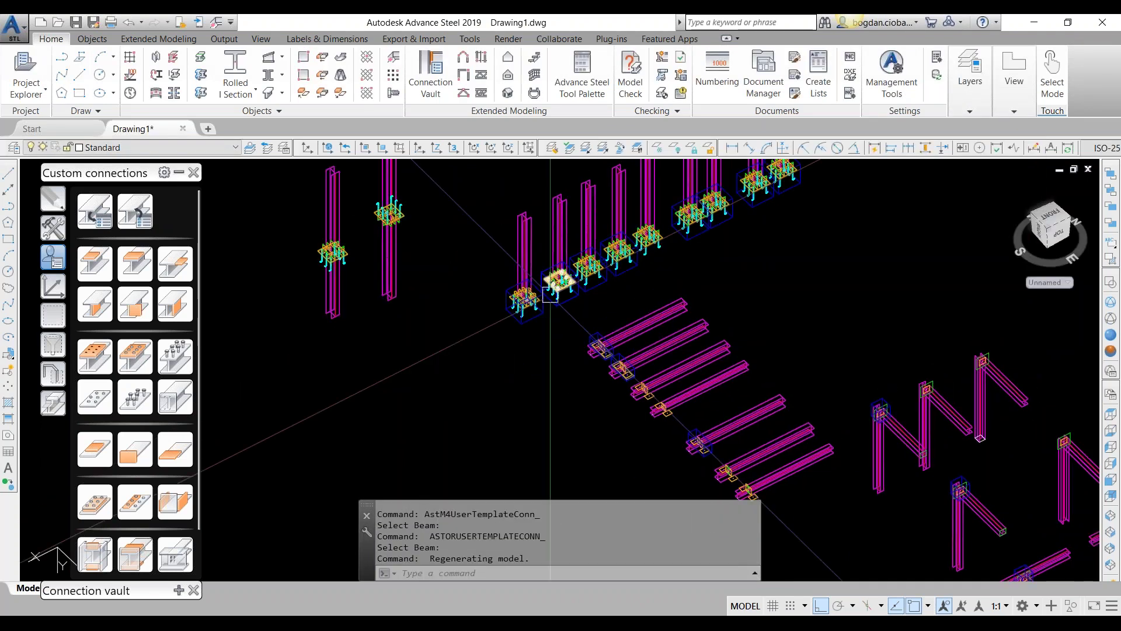
Erase the two redrawn columns along with the base plate connections placed on them.
{"action": "middle_click_drag", "start_coordinate": [555, 313], "coordinate": [628, 352], "text": "shift"}
{"action": "scroll", "coordinate": [280, 352], "scroll_direction": "up", "scroll_amount": 5}
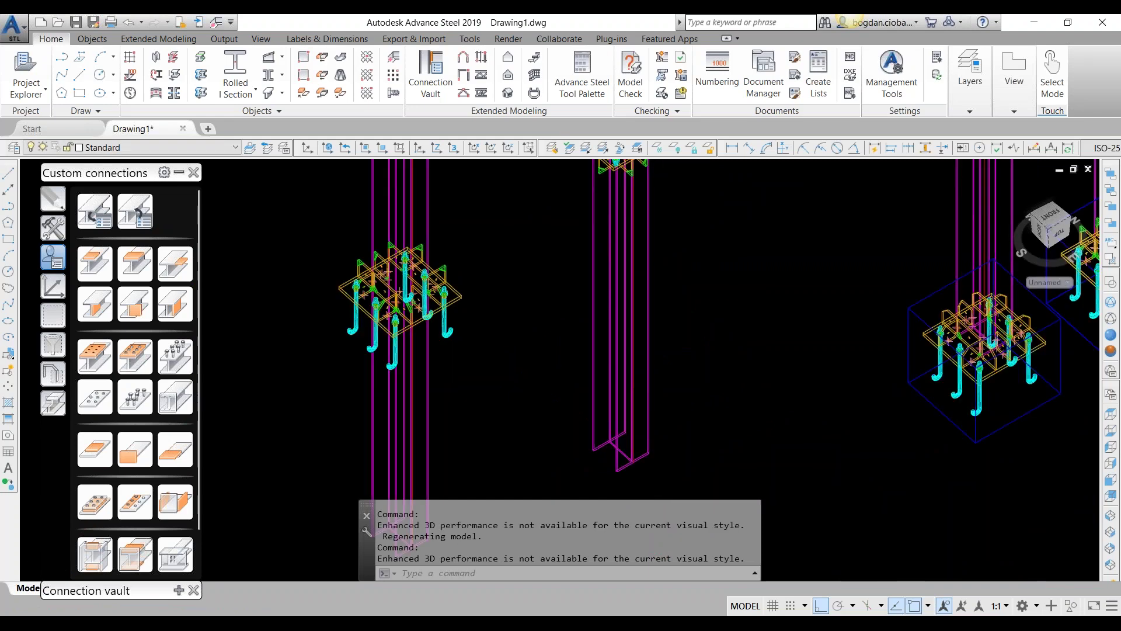
{"action": "scroll", "coordinate": [590, 358], "scroll_direction": "down", "scroll_amount": 5}
{"action": "scroll", "coordinate": [333, 188], "scroll_direction": "down", "scroll_amount": 3}
{"action": "left_click", "coordinate": [333, 187]}
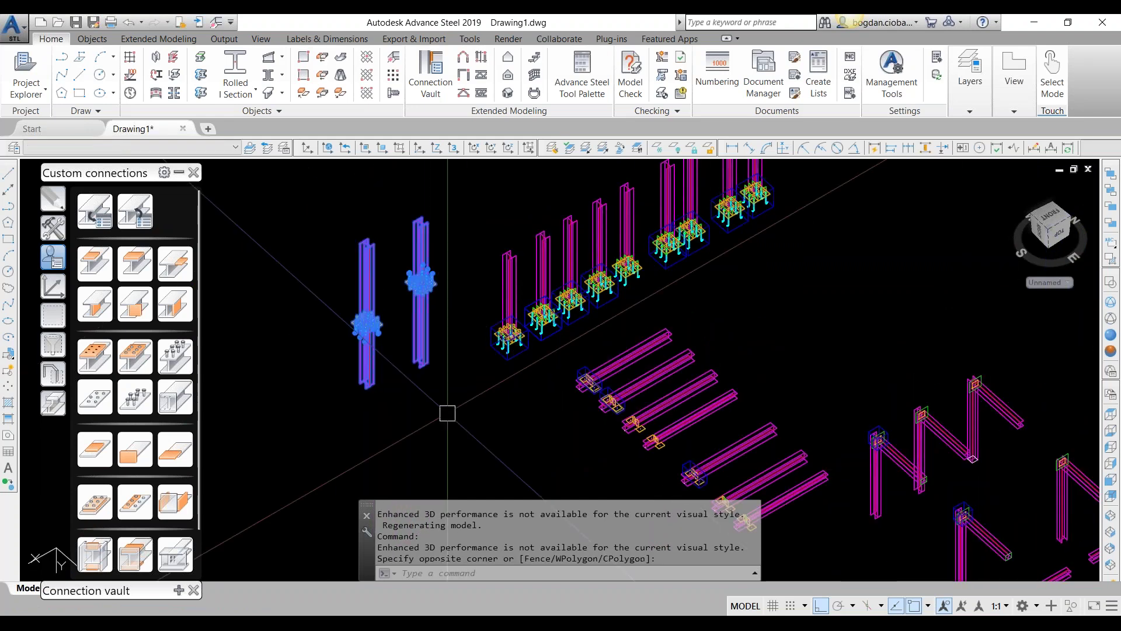
{"action": "type", "text": "e"}
{"action": "key", "text": "Return"}
Copy the column at the near end of the base-plate row into the empty area beside it and select the copy.
{"action": "middle_click_drag", "start_coordinate": [500, 285], "coordinate": [463, 269]}
{"action": "scroll", "coordinate": [463, 269], "scroll_direction": "up", "scroll_amount": 2}
{"action": "left_click", "coordinate": [464, 268]}
{"action": "type", "text": "c"}
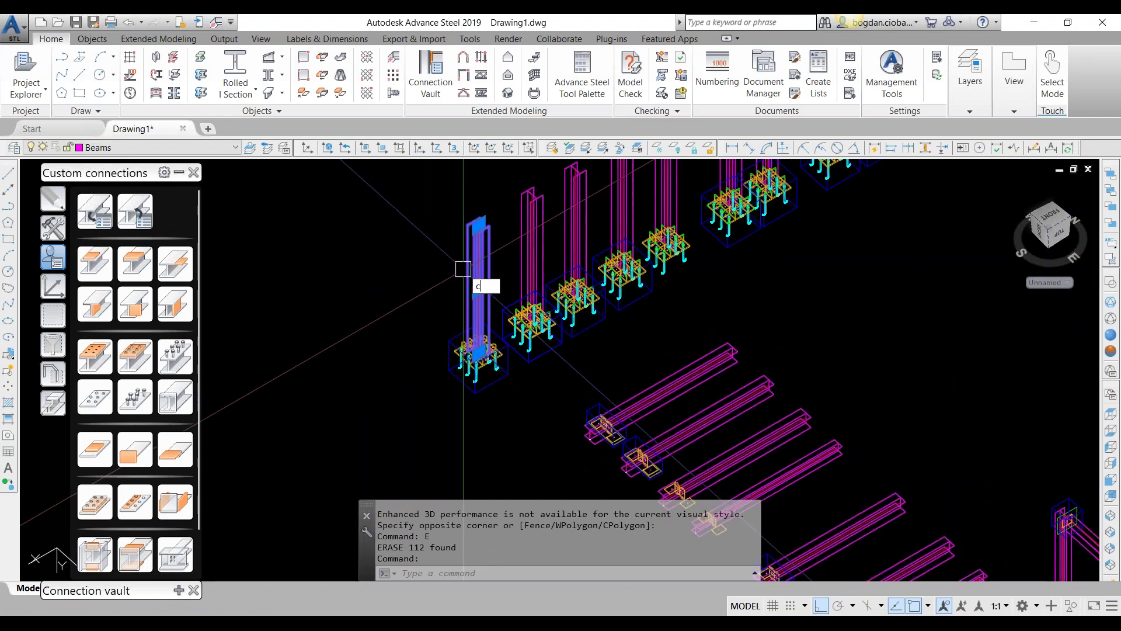
{"action": "type", "text": "o"}
{"action": "key", "text": "Return"}
{"action": "left_click", "coordinate": [476, 250]}
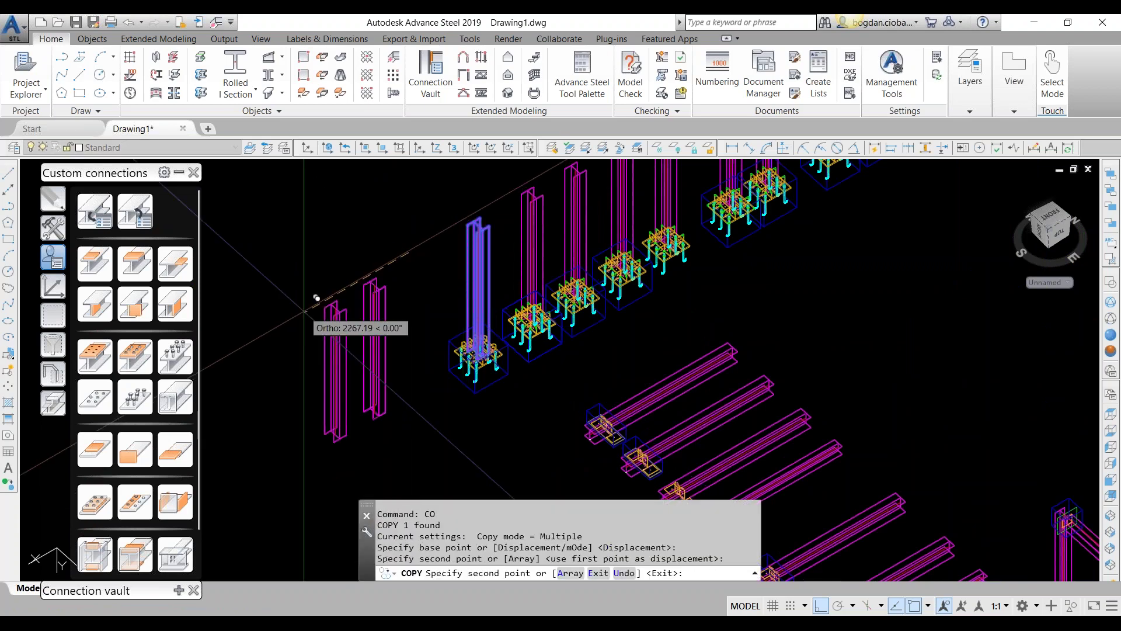
{"action": "left_click", "coordinate": [331, 331]}
{"action": "key", "text": "Escape"}
{"action": "left_click", "coordinate": [331, 331]}
{"action": "middle_click_drag", "start_coordinate": [396, 321], "coordinate": [425, 265]}
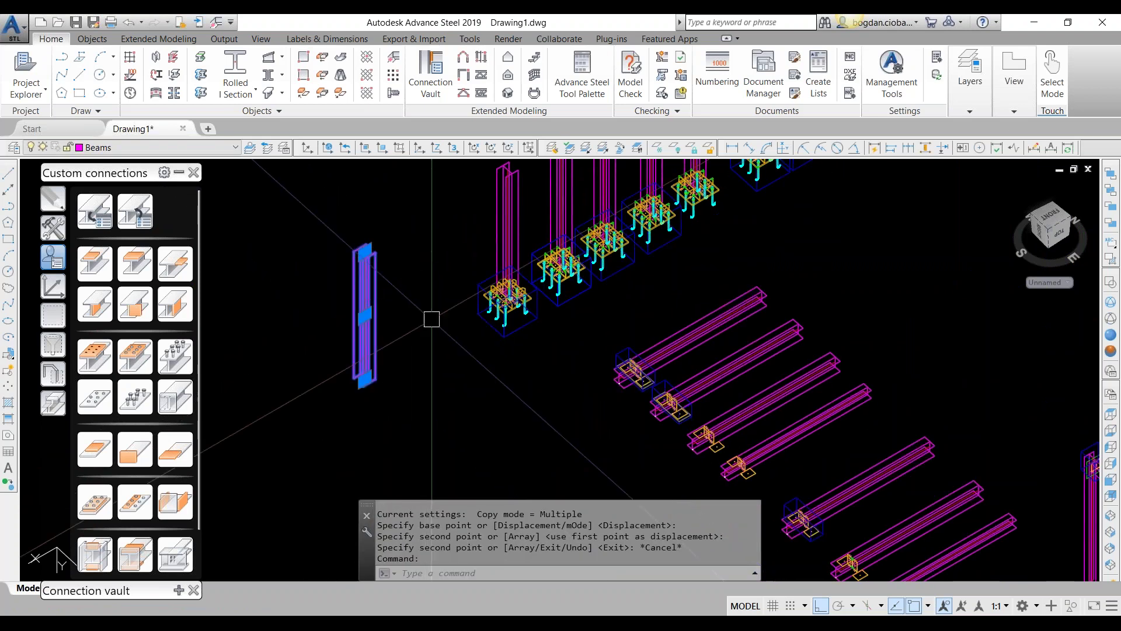
Move the copied column farther away from the base-plate row and check its section properties.
{"action": "type", "text": "m"}
{"action": "key", "text": "Return"}
{"action": "left_click", "coordinate": [435, 364]}
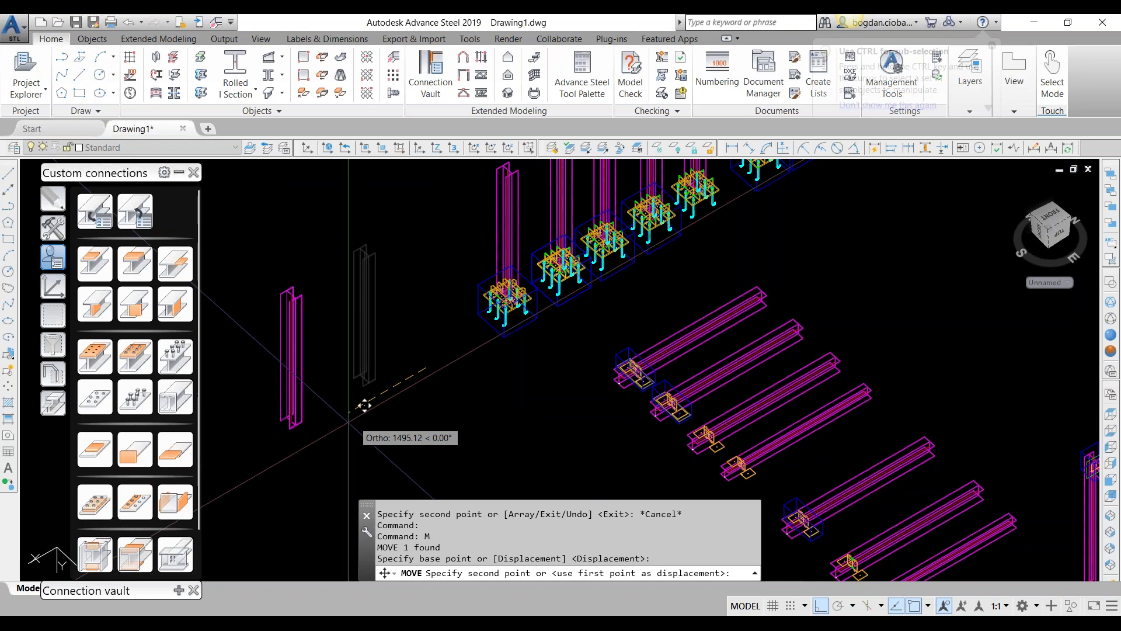
{"action": "key", "text": "Escape"}
{"action": "double_click", "coordinate": [289, 312]}
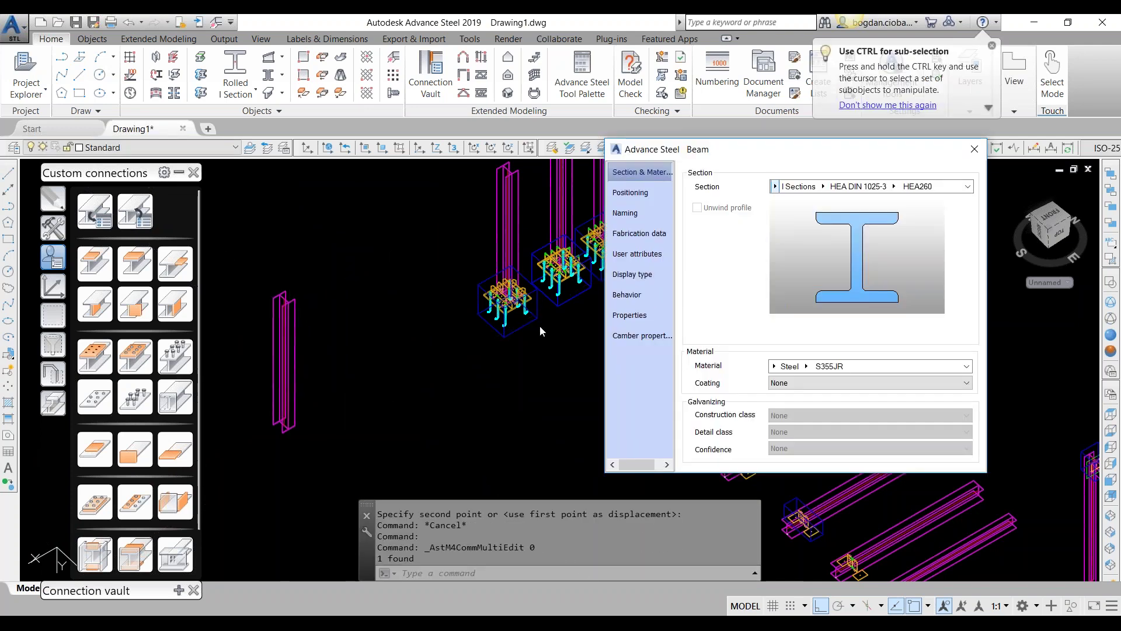
{"action": "key", "text": "Escape"}
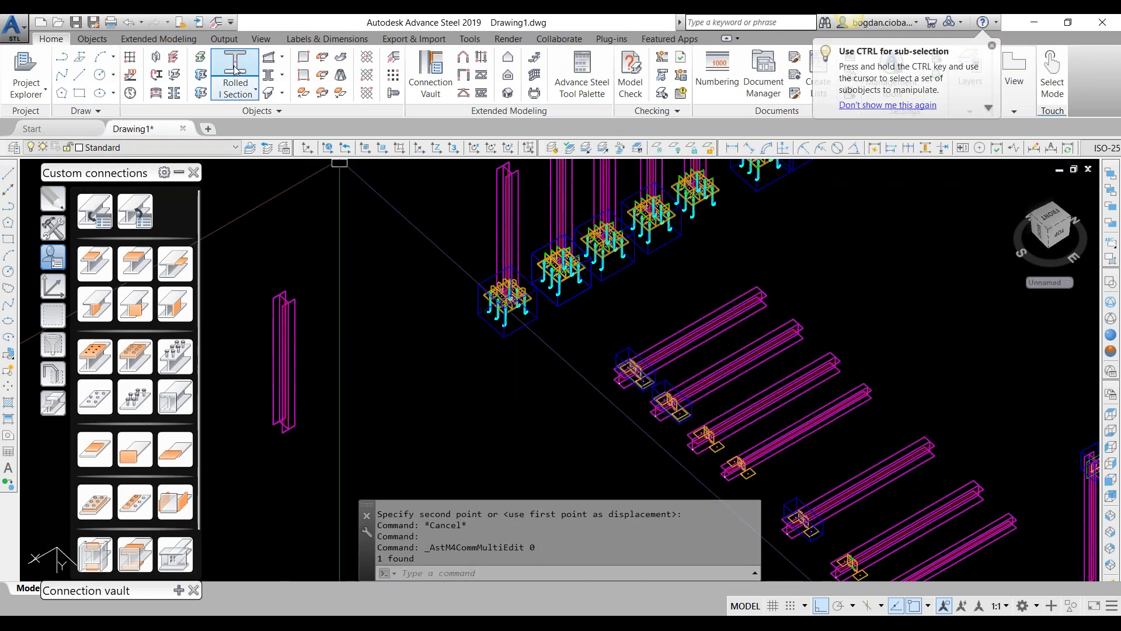
Draw a vertical rolled I-section column beside the copied one, placing its start point at the lower end.
{"action": "left_click", "coordinate": [236, 68]}
{"action": "scroll", "coordinate": [289, 412], "scroll_direction": "up", "scroll_amount": 4}
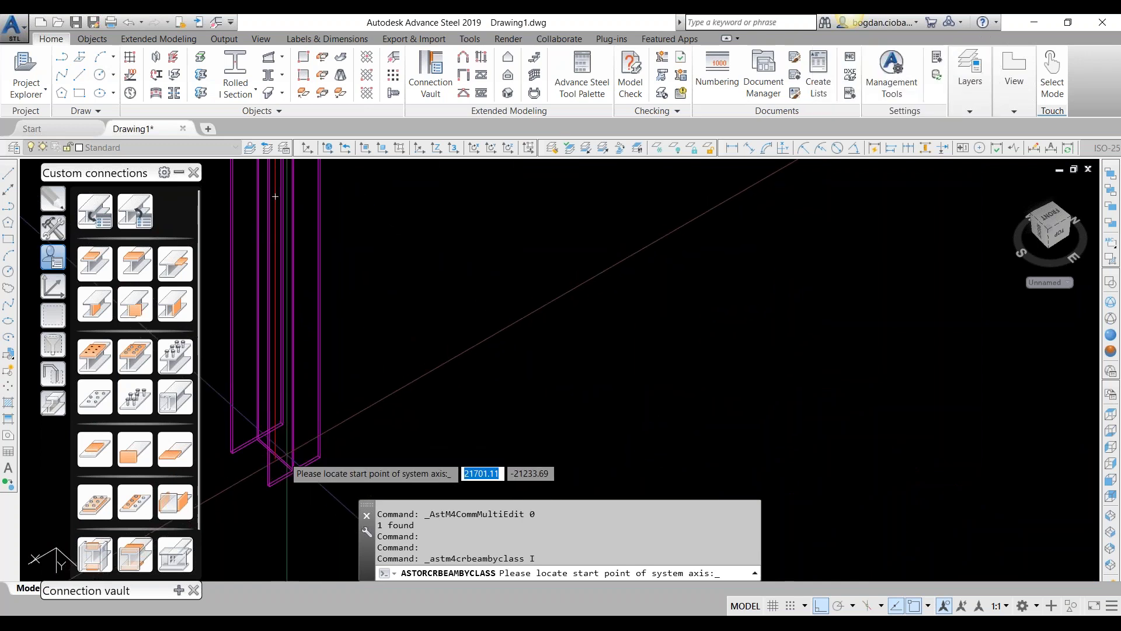
{"action": "left_click", "coordinate": [496, 351]}
{"action": "scroll", "coordinate": [499, 397], "scroll_direction": "down", "scroll_amount": 3}
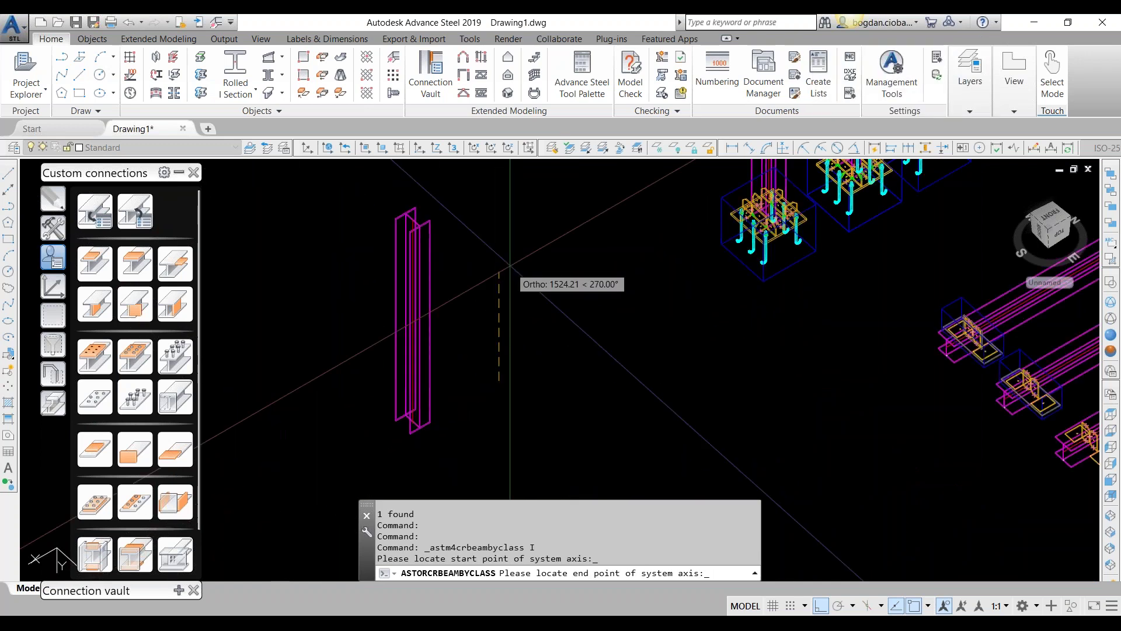
{"action": "left_click", "coordinate": [502, 197]}
{"action": "key", "text": "Escape"}
{"action": "key", "text": "Escape"}
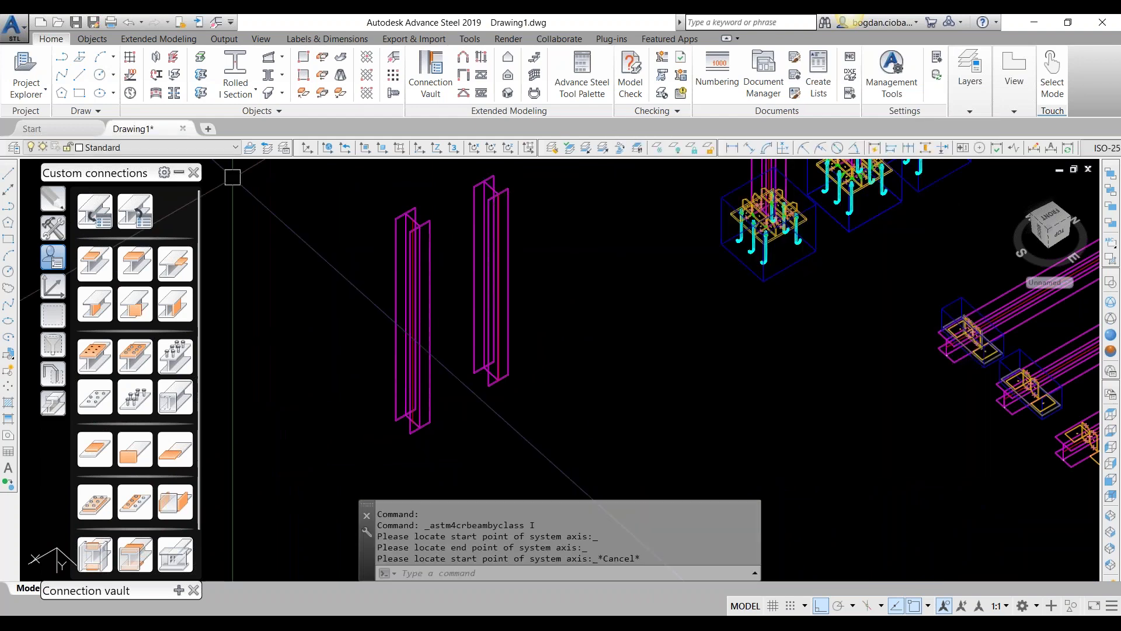
Apply the "01 Beam with one end" connection template to the copied column.
{"action": "left_click", "coordinate": [136, 212]}
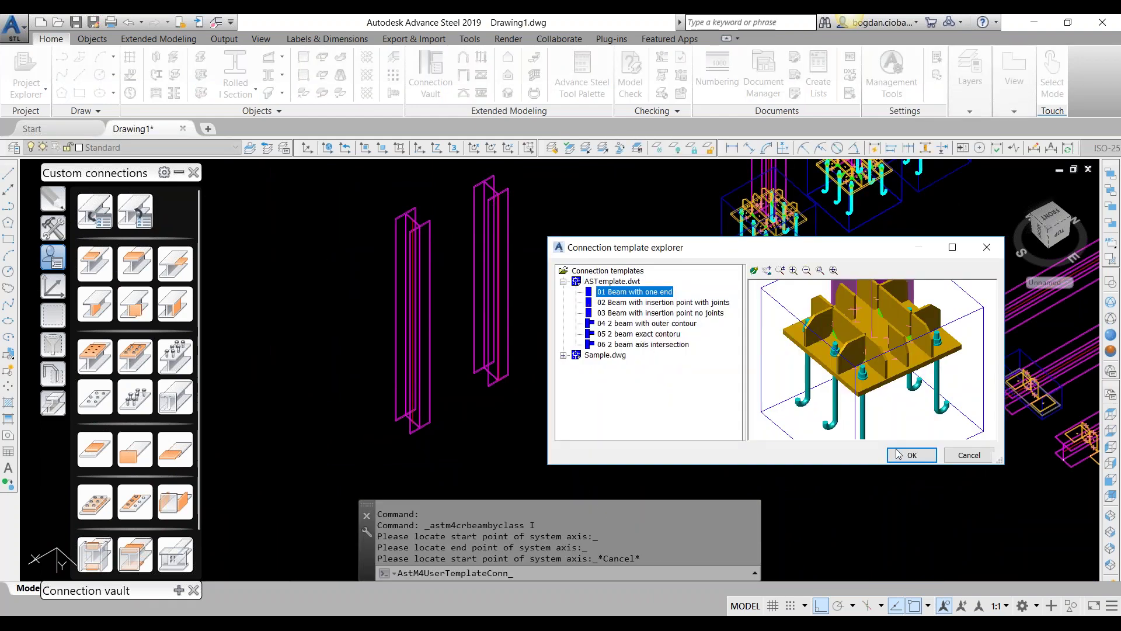
{"action": "left_click", "coordinate": [905, 458]}
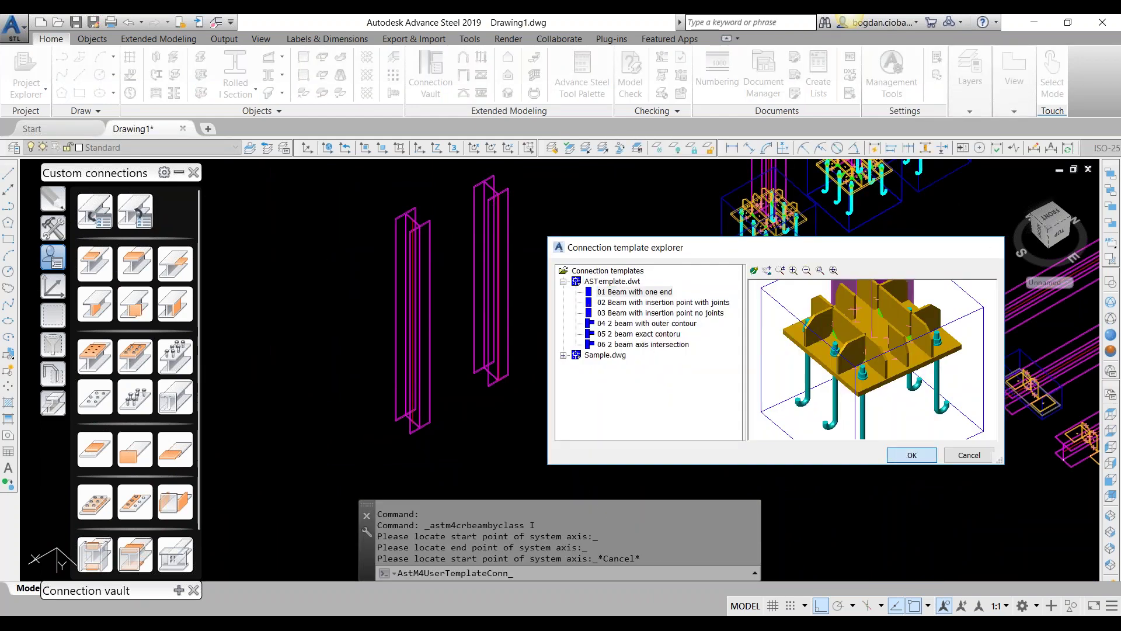
{"action": "left_click", "coordinate": [430, 410]}
{"action": "key", "text": "Escape"}
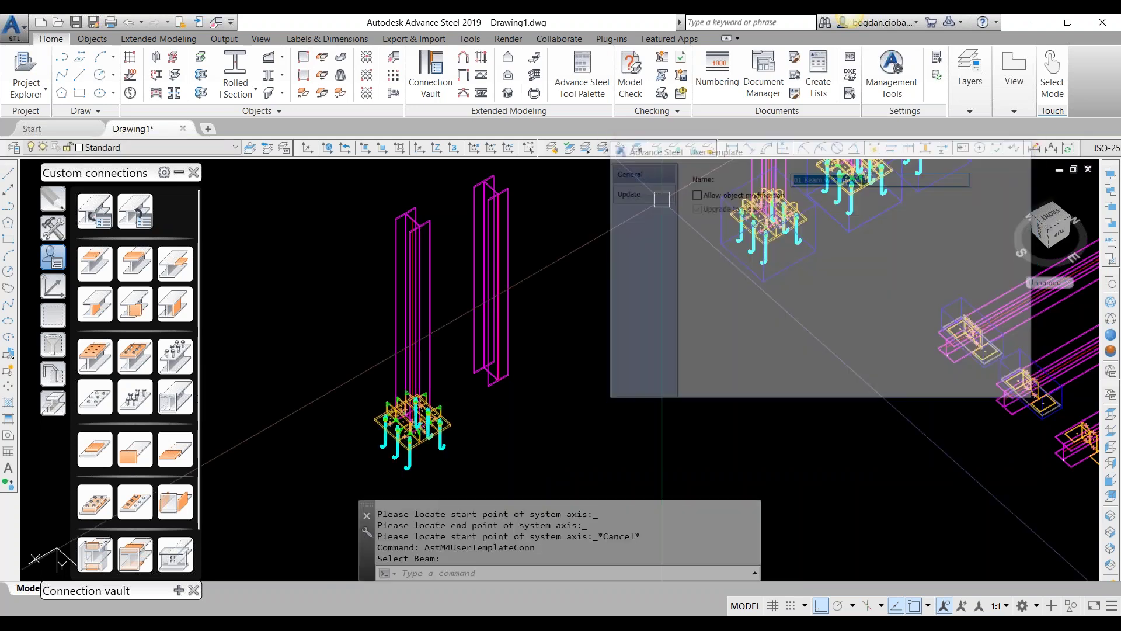
{"action": "middle_click_drag", "start_coordinate": [663, 246], "coordinate": [645, 301]}
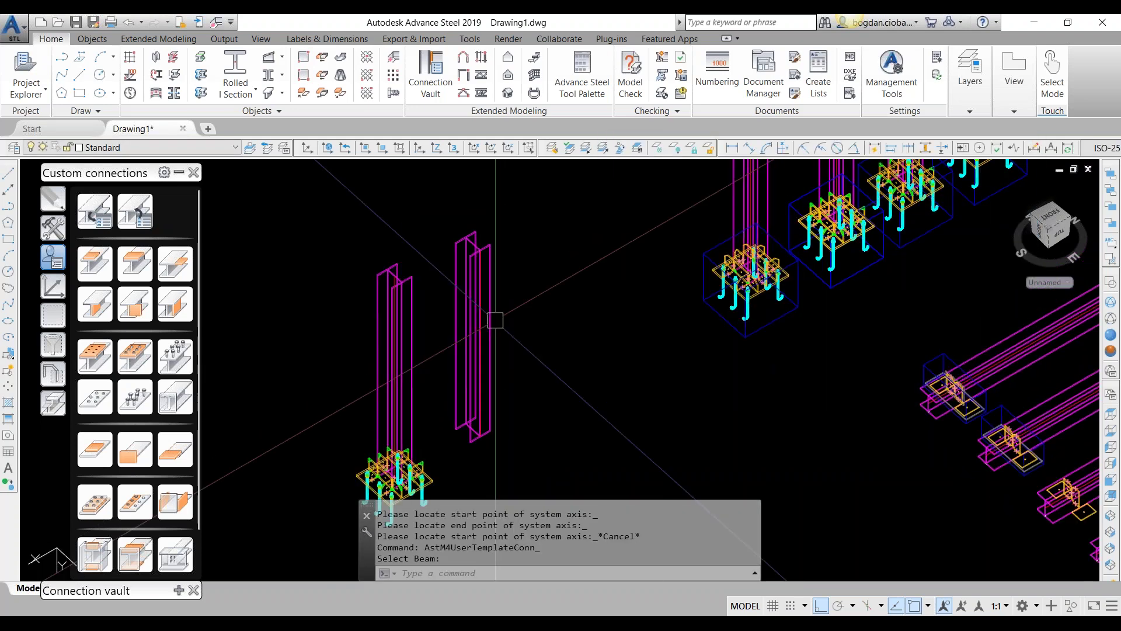
Apply the "01 Beam with one end" connection template to the newly drawn column beside the copied one.
{"action": "left_click", "coordinate": [135, 212]}
{"action": "key", "text": "Return"}
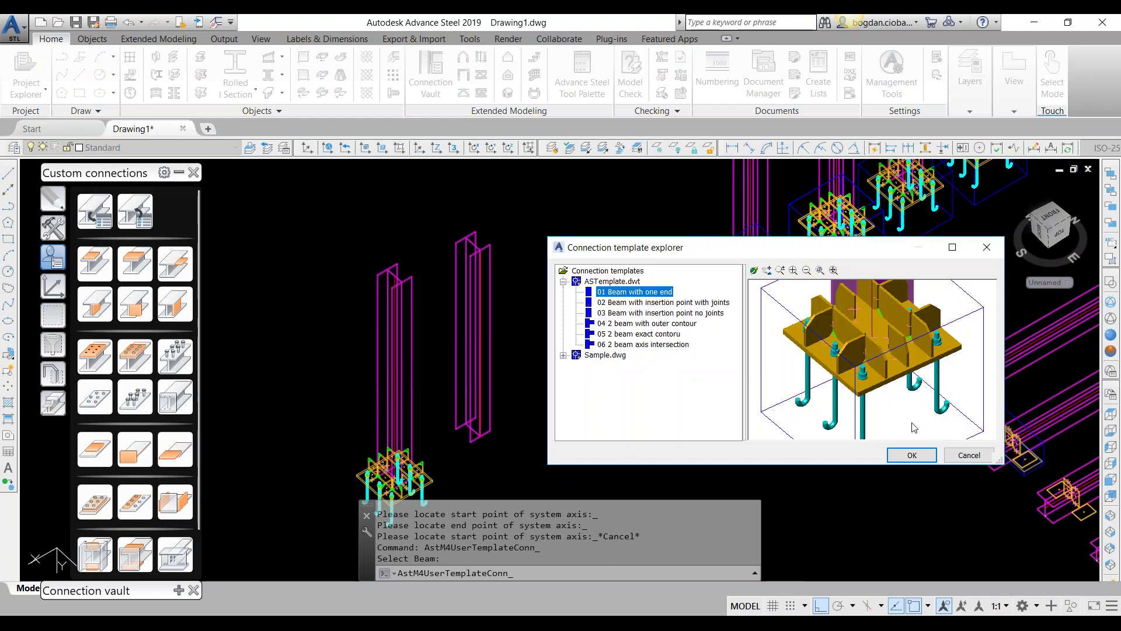
{"action": "key", "text": "Return"}
{"action": "left_click", "coordinate": [478, 285]}
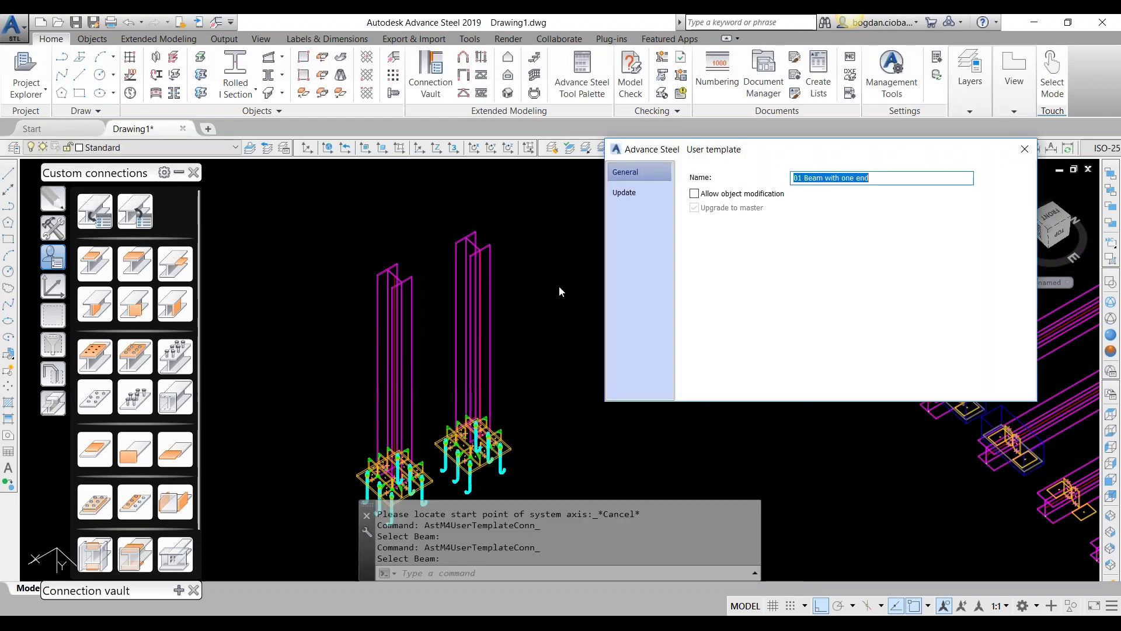
{"action": "key", "text": "Escape"}
{"action": "left_click", "coordinate": [518, 297]}
{"action": "scroll", "coordinate": [496, 292], "scroll_direction": "down", "scroll_amount": 4}
{"action": "key", "text": "Escape"}
{"action": "scroll", "coordinate": [476, 297], "scroll_direction": "up", "scroll_amount": 4}
{"action": "middle_click_drag", "start_coordinate": [476, 297], "coordinate": [480, 344]}
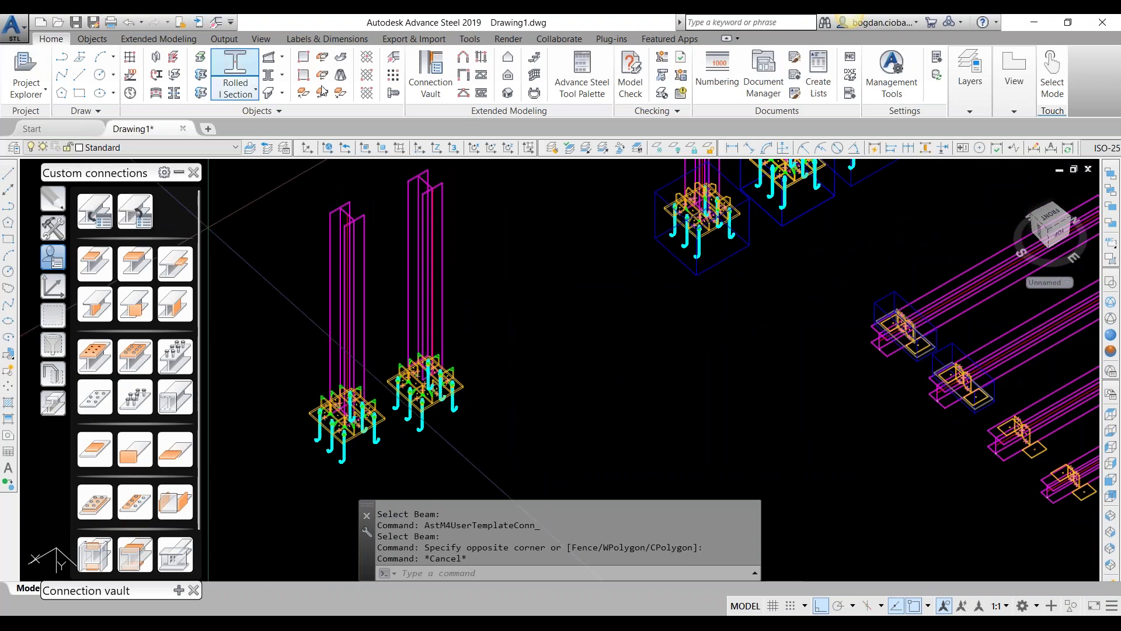
Draw a third vertical rolled I-section column beside the two, from its upper end down to its lower end.
{"action": "left_click", "coordinate": [235, 73]}
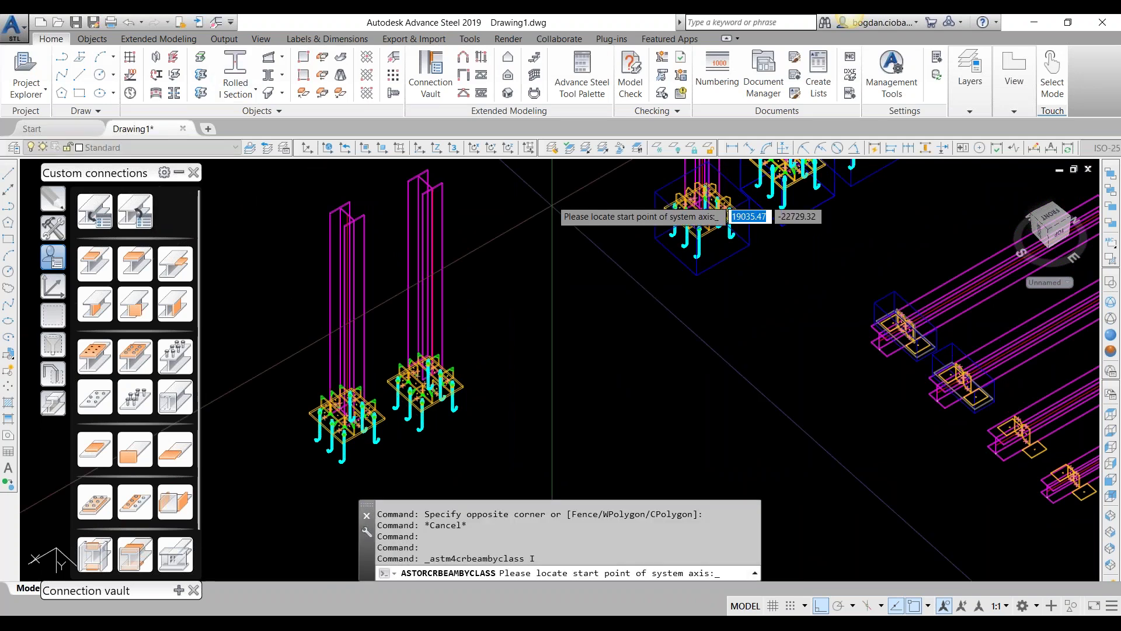
{"action": "middle_click_drag", "start_coordinate": [552, 206], "coordinate": [504, 281]}
{"action": "left_click", "coordinate": [476, 209]}
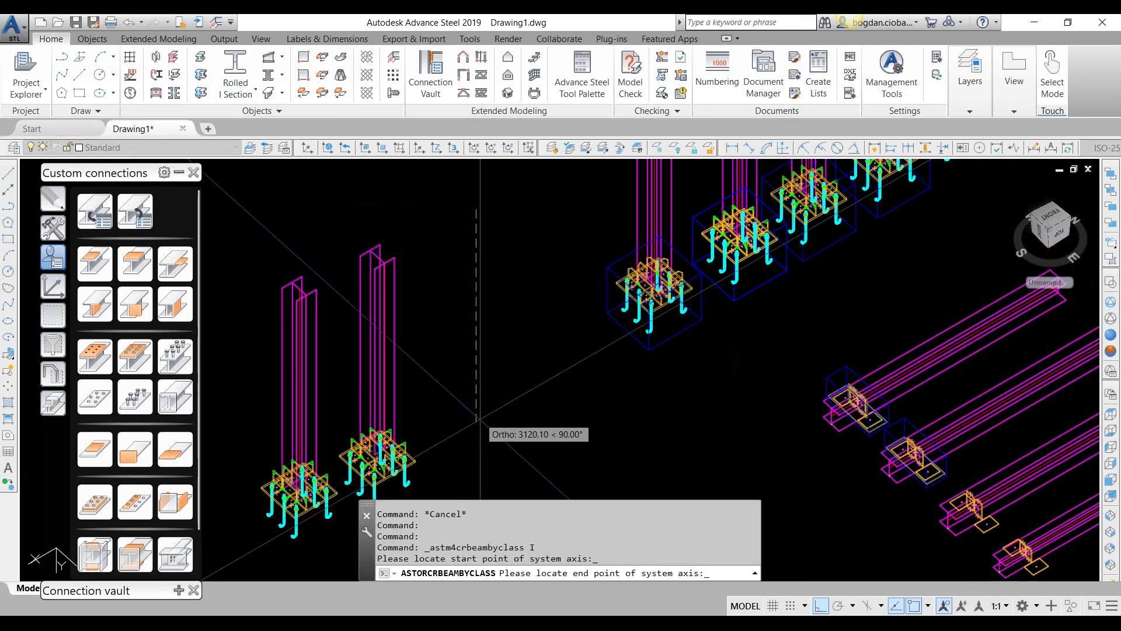
{"action": "left_click", "coordinate": [479, 421]}
{"action": "key", "text": "Escape"}
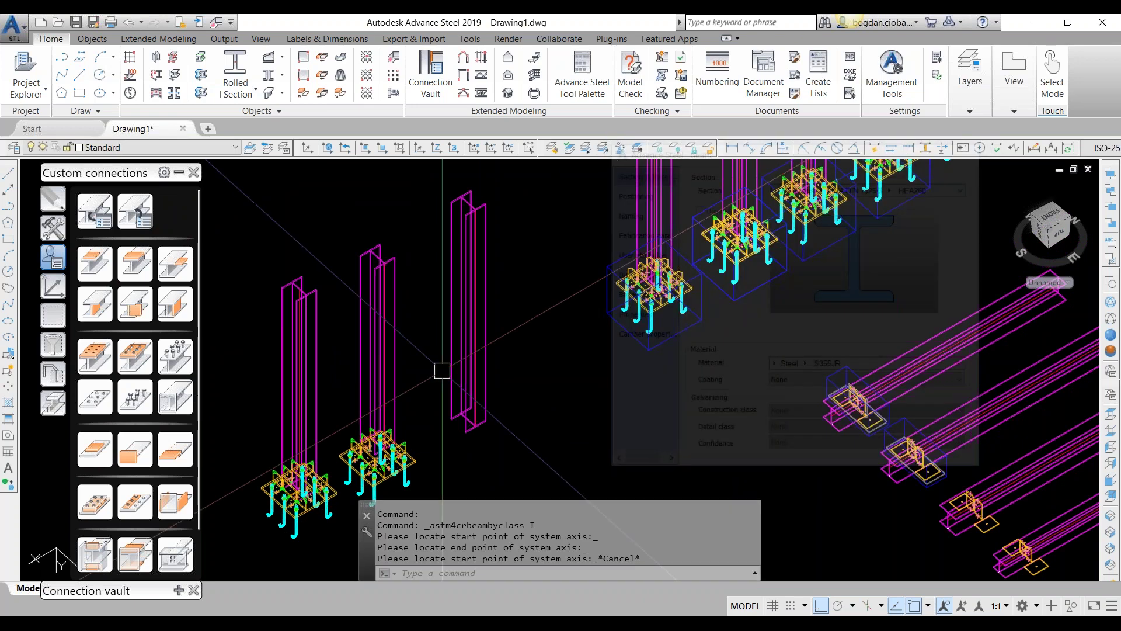
Set the UCS back to World.
{"action": "left_click", "coordinate": [53, 286]}
{"action": "left_click", "coordinate": [102, 211]}
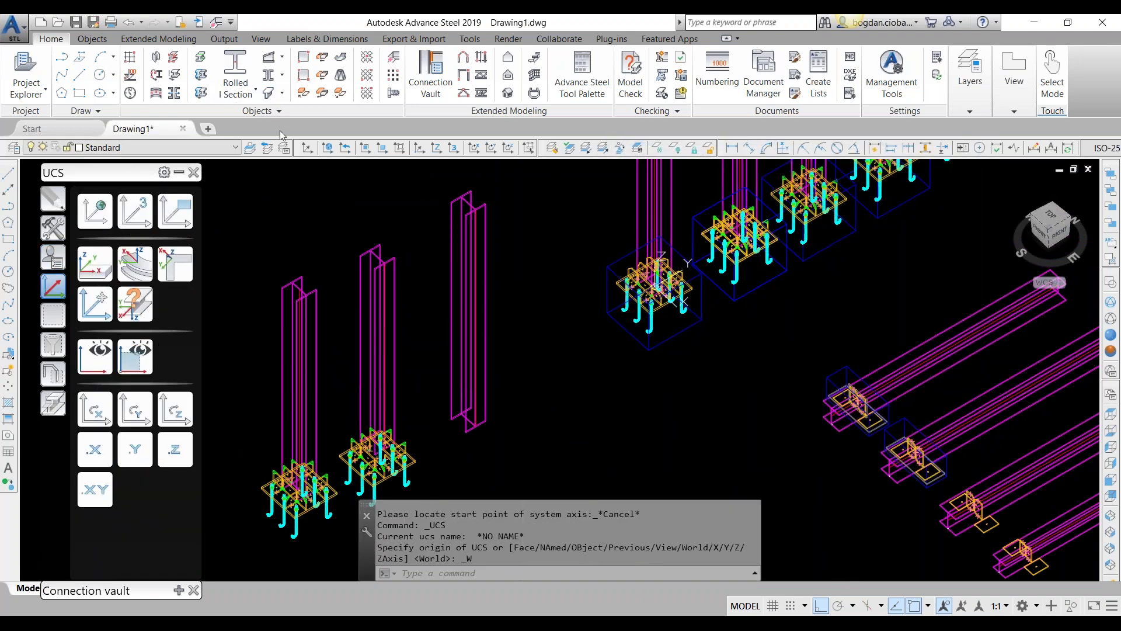
{"action": "left_click", "coordinate": [52, 228]}
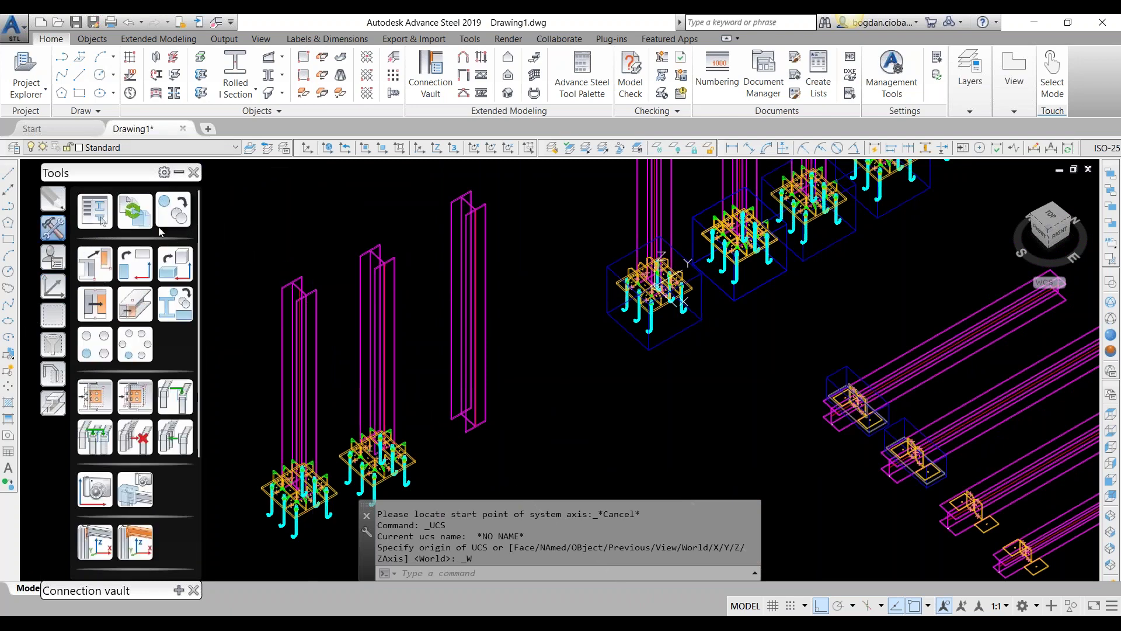
Apply the "01 Beam with one end" connection template to the third column, the one drawn from top to bottom.
{"action": "left_click", "coordinate": [52, 257]}
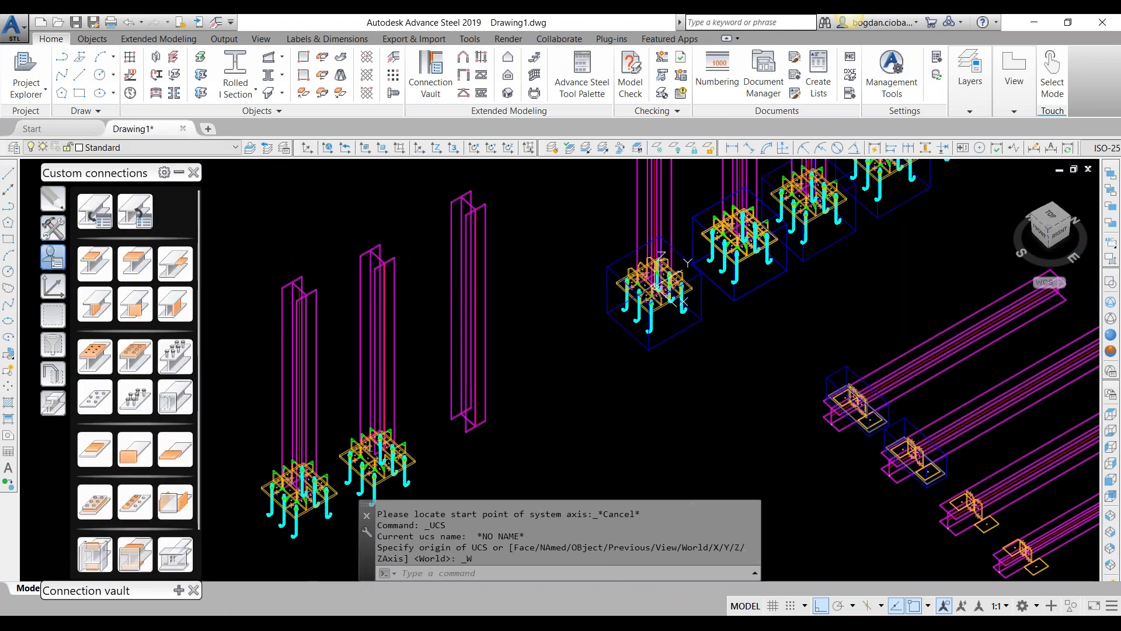
{"action": "left_click", "coordinate": [135, 211]}
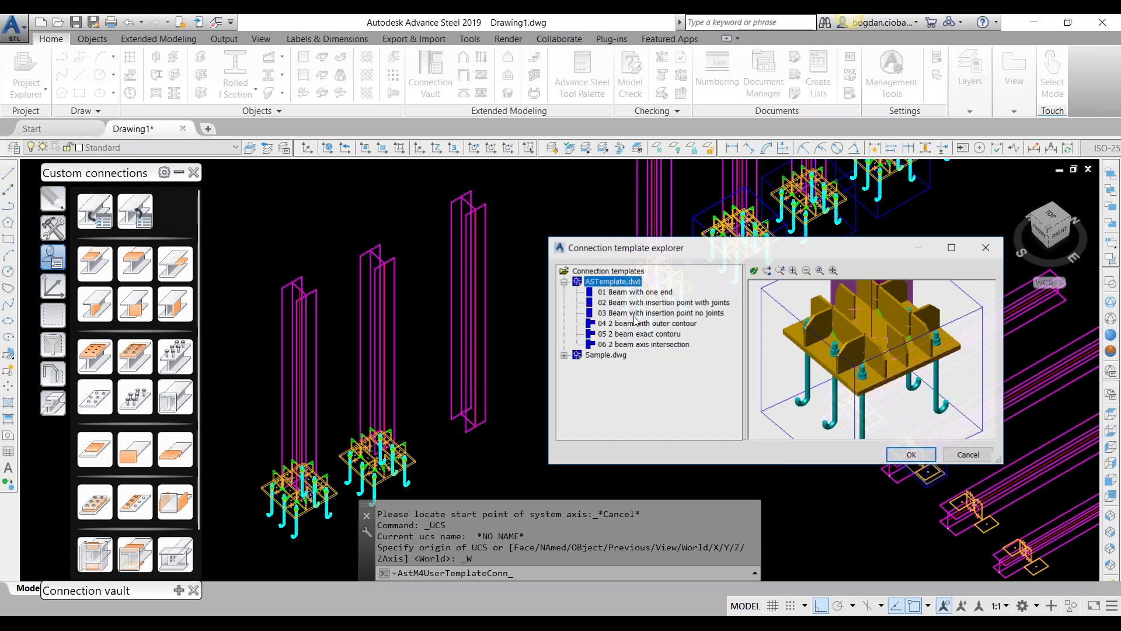
{"action": "left_click", "coordinate": [912, 455]}
{"action": "key", "text": "Return"}
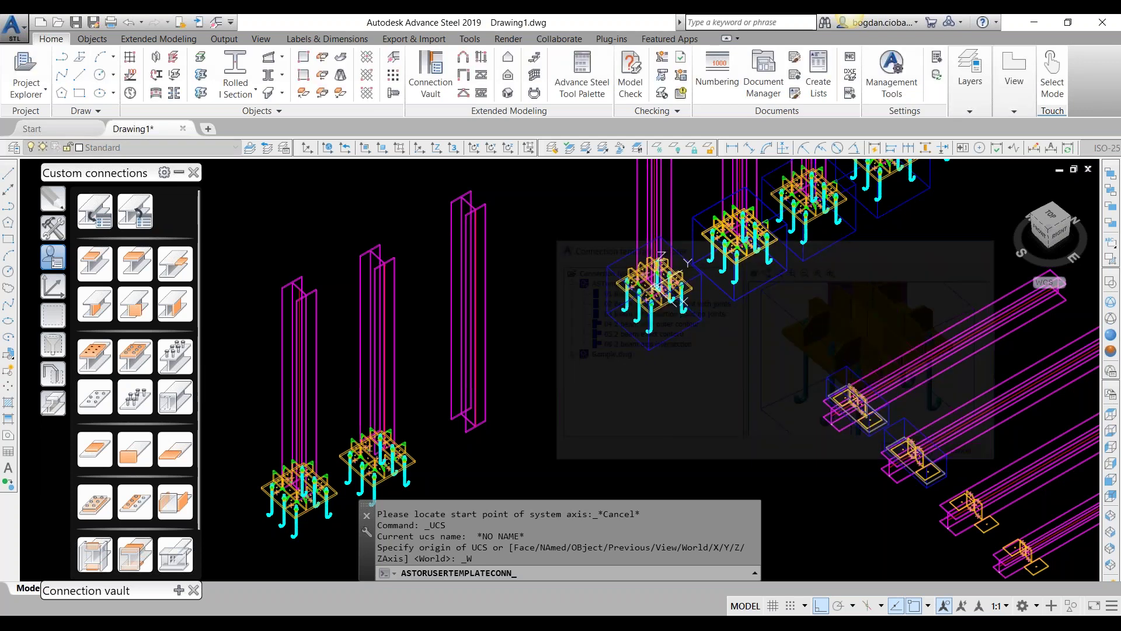
{"action": "left_click", "coordinate": [485, 257]}
{"action": "key", "text": "Escape"}
{"action": "scroll", "coordinate": [529, 291], "scroll_direction": "down", "scroll_amount": 4}
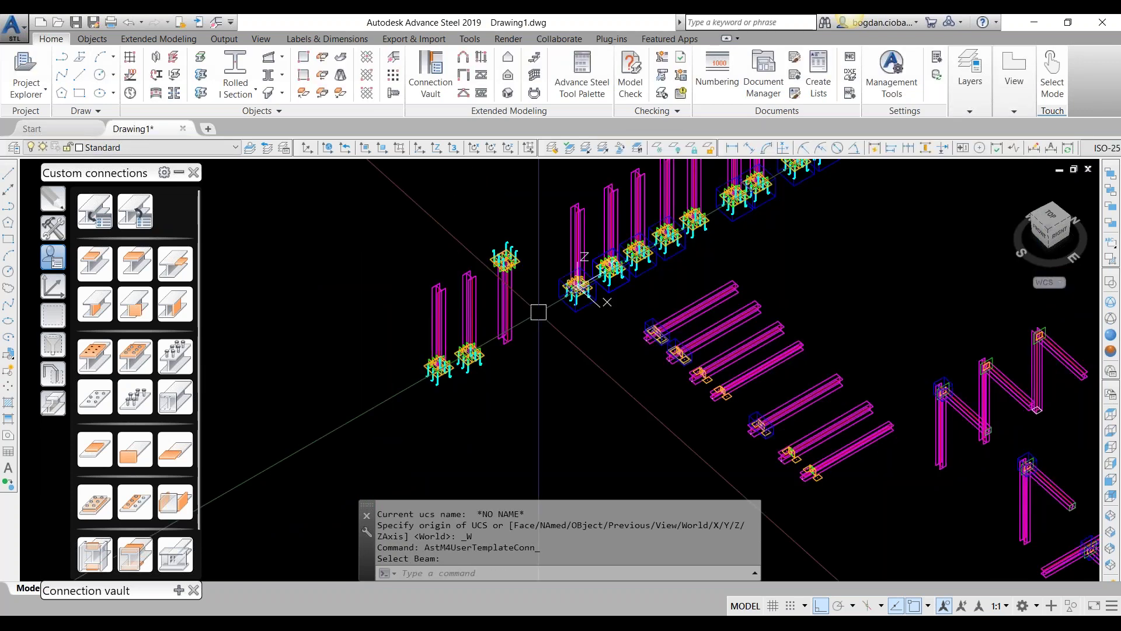
{"action": "scroll", "coordinate": [482, 298], "scroll_direction": "up", "scroll_amount": 4}
{"action": "scroll", "coordinate": [397, 225], "scroll_direction": "down", "scroll_amount": 2}
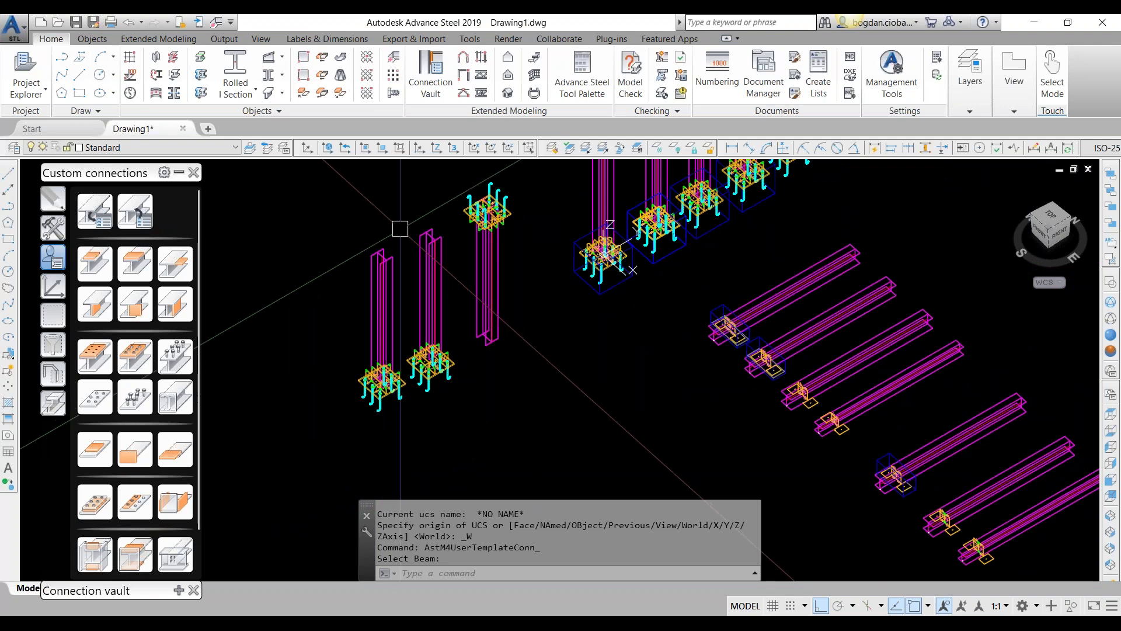
Erase the copied column at the outer end of the test row together with its base plate connection.
{"action": "left_click", "coordinate": [400, 229]}
{"action": "left_click", "coordinate": [375, 380]}
{"action": "key", "text": "Delete"}
{"action": "middle_click_drag", "start_coordinate": [559, 361], "coordinate": [528, 418]}
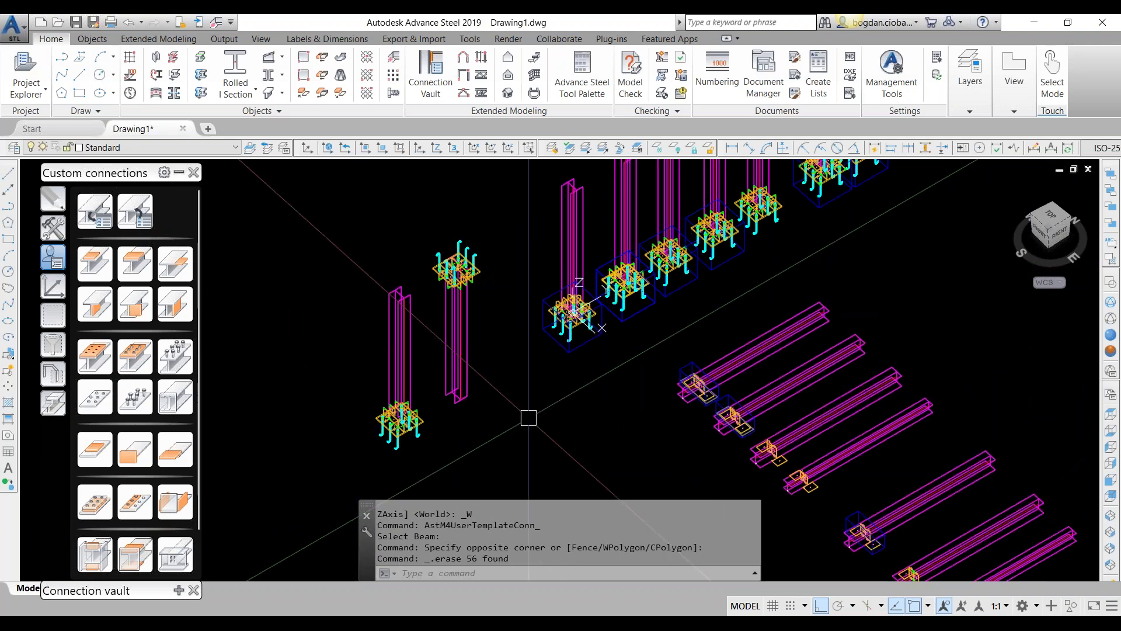
{"action": "scroll", "coordinate": [498, 403], "scroll_direction": "up", "scroll_amount": 3}
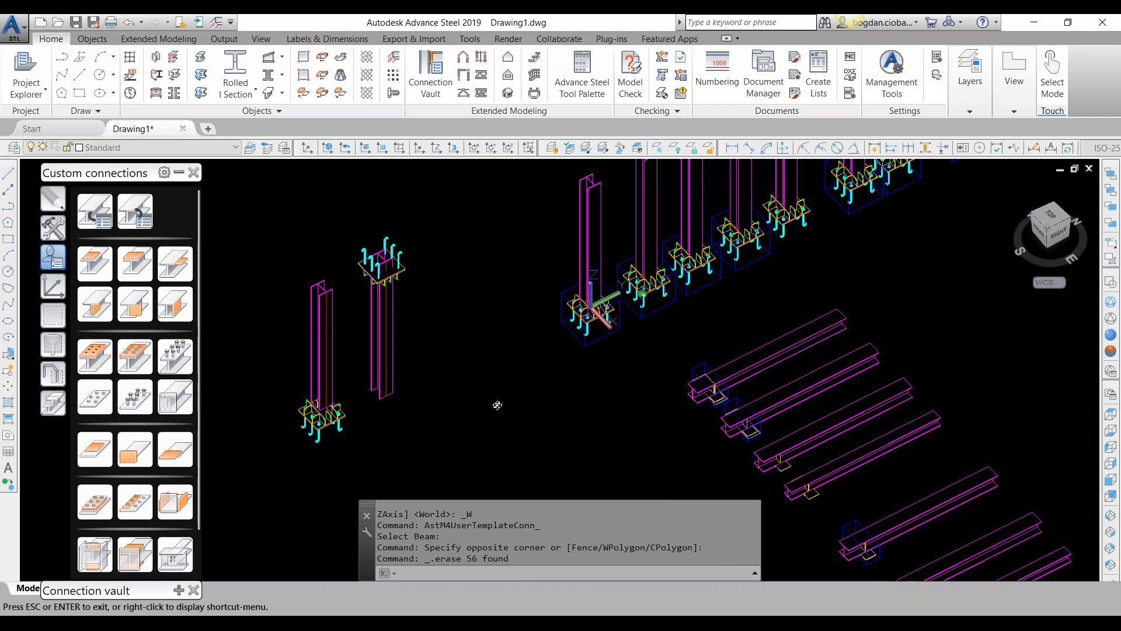
{"action": "middle_click_drag", "start_coordinate": [495, 405], "coordinate": [618, 425]}
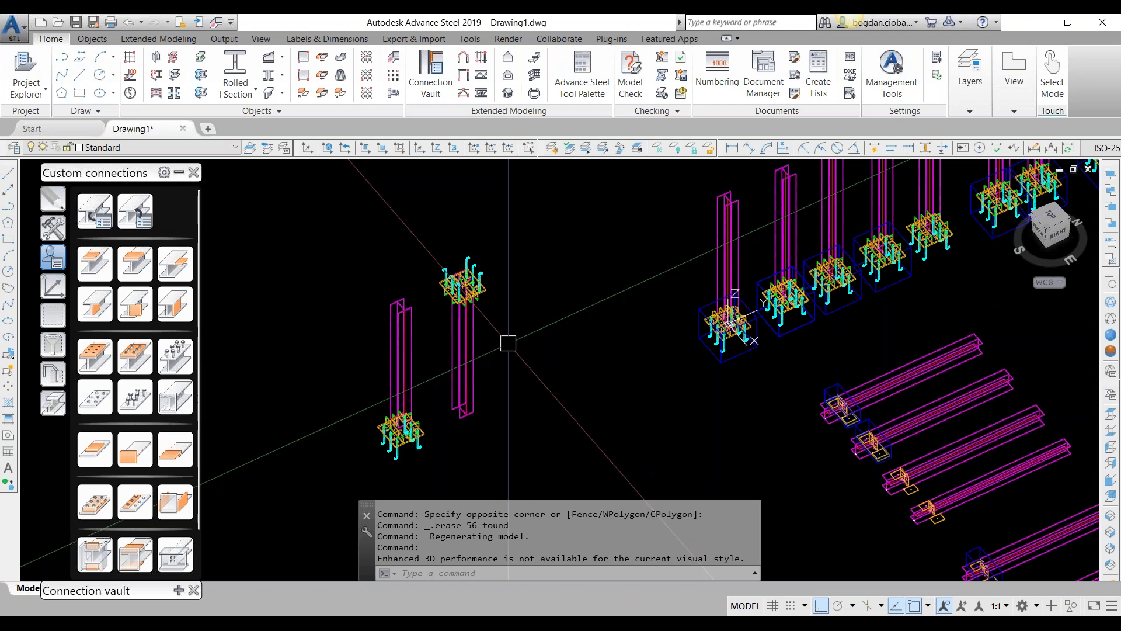
{"action": "left_click", "coordinate": [402, 350]}
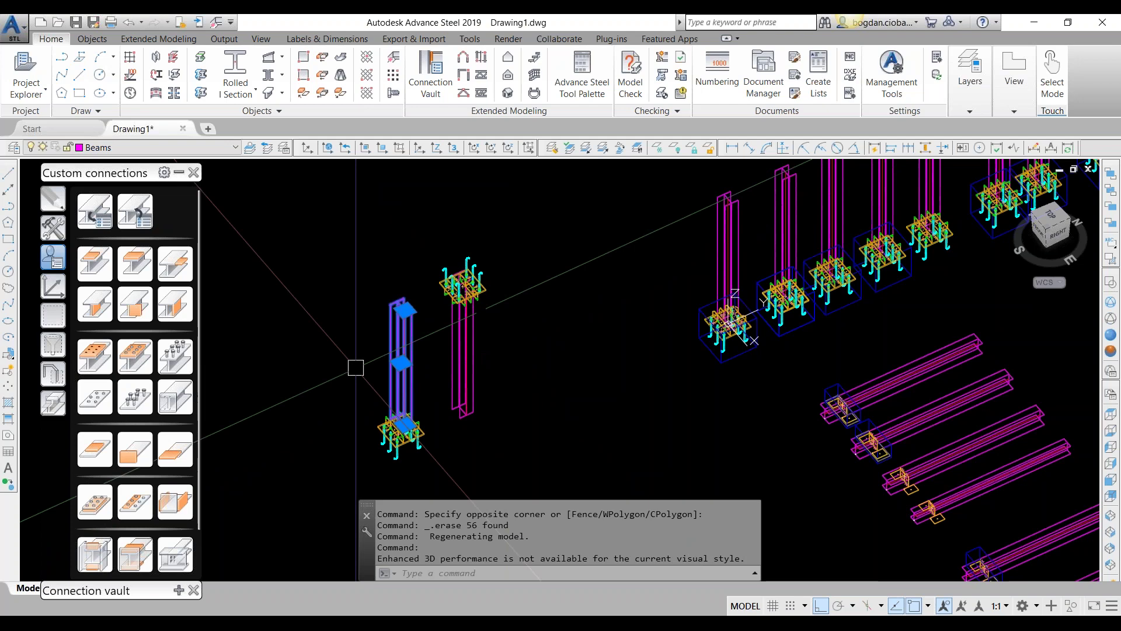
{"action": "key", "text": "Escape"}
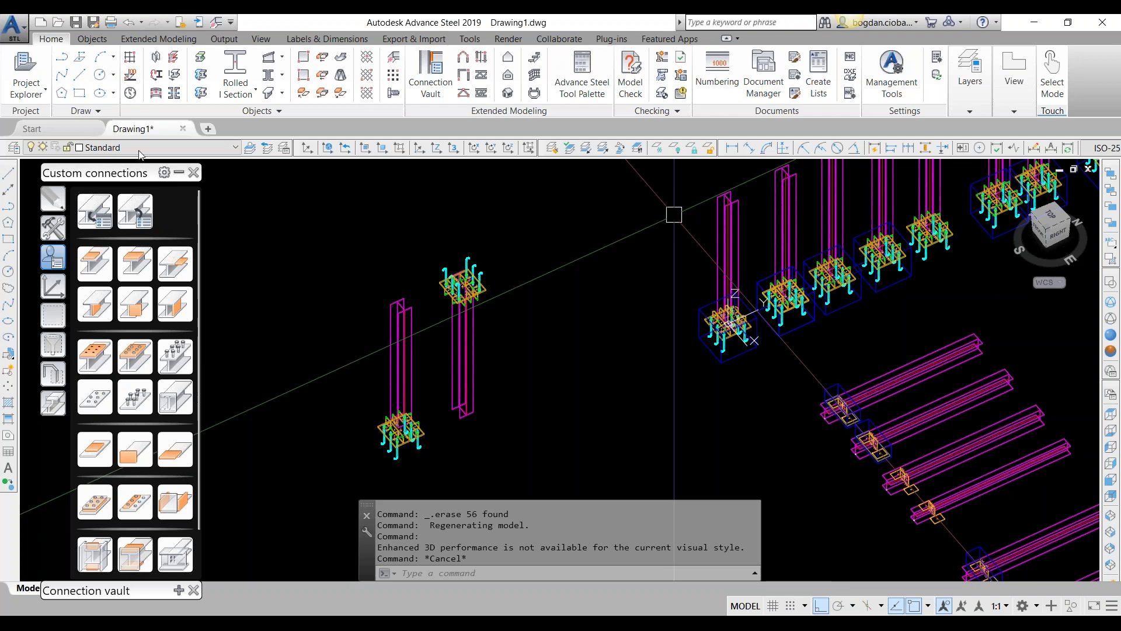
Set the UCS to World and draw a vertical rolled I-section column from bottom to top near the two test columns.
{"action": "left_click", "coordinate": [51, 295]}
{"action": "left_click", "coordinate": [132, 208]}
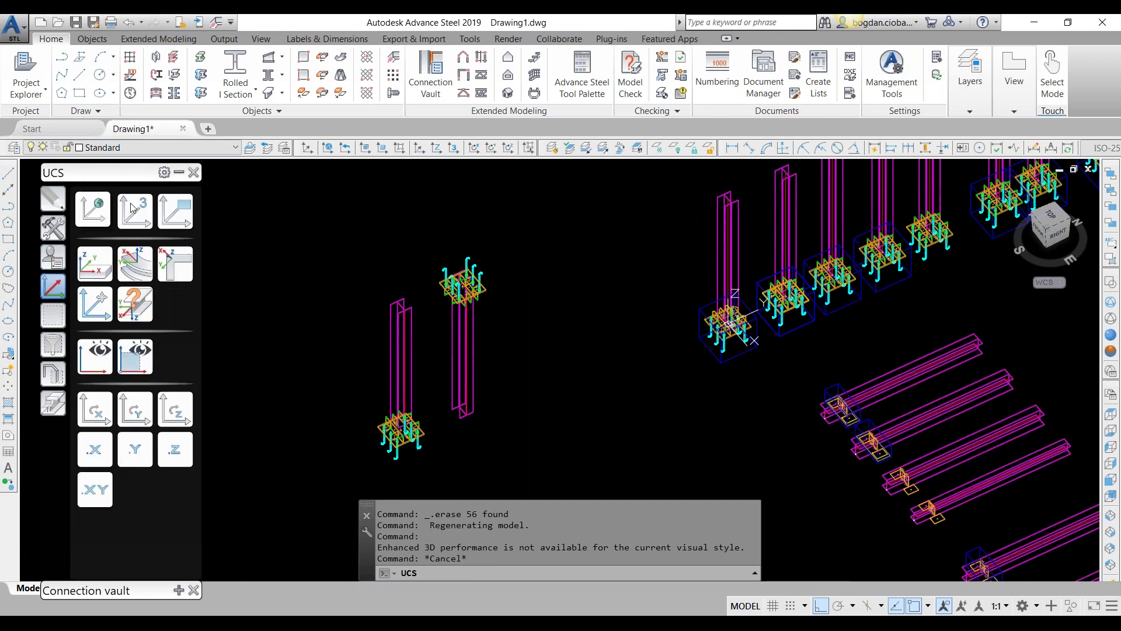
{"action": "left_click", "coordinate": [250, 82]}
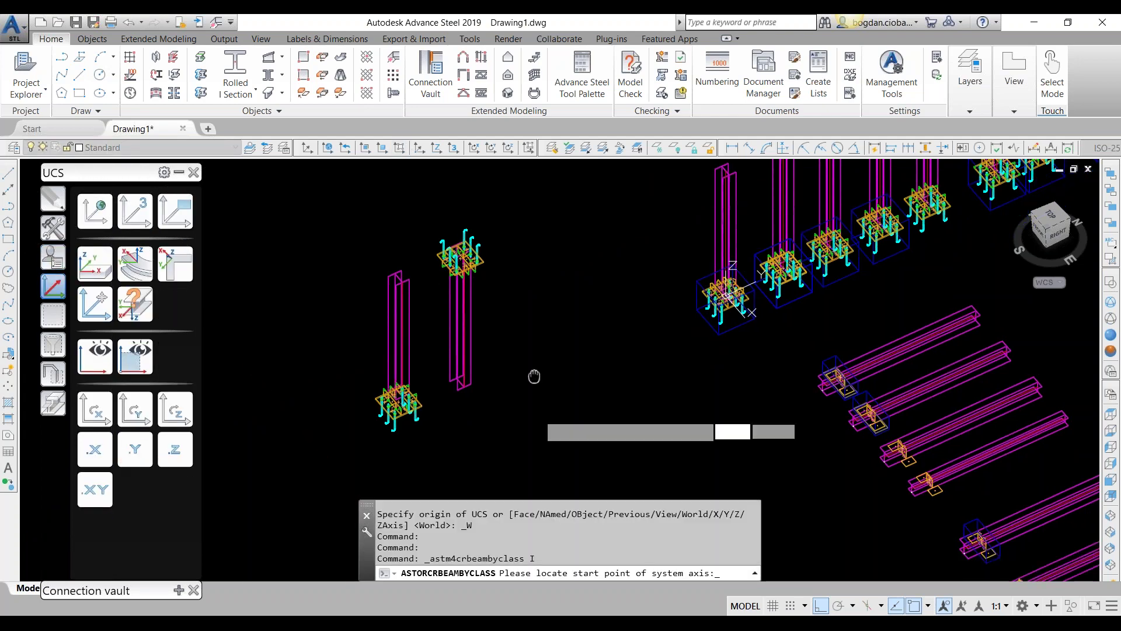
{"action": "left_click", "coordinate": [500, 425]}
{"action": "left_click", "coordinate": [499, 274]}
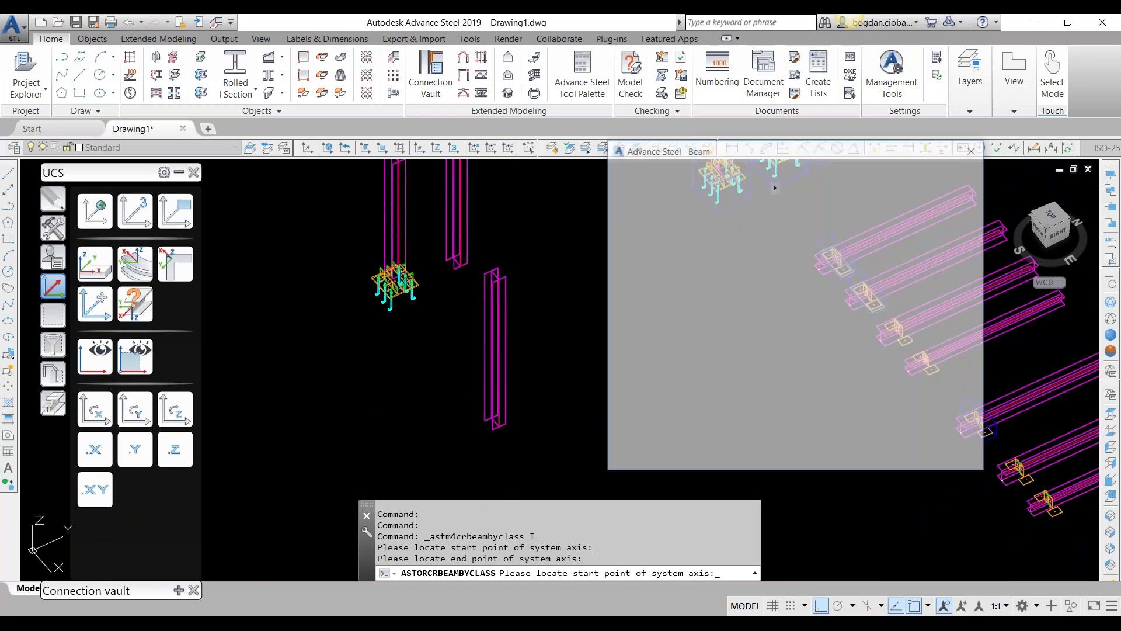
{"action": "key", "text": "Escape"}
{"action": "scroll", "coordinate": [483, 408], "scroll_direction": "up", "scroll_amount": 3}
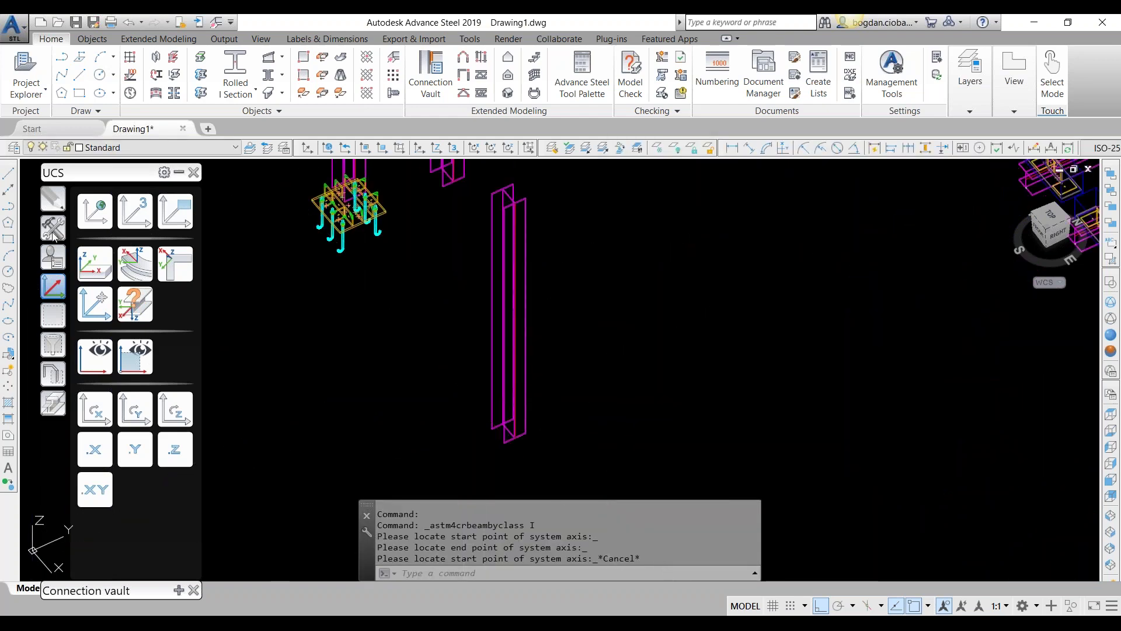
Add a plate parallel to the flange on the new column, using the outer flange corner at its lower end as reference point.
{"action": "left_click", "coordinate": [52, 257]}
{"action": "left_click", "coordinate": [191, 272]}
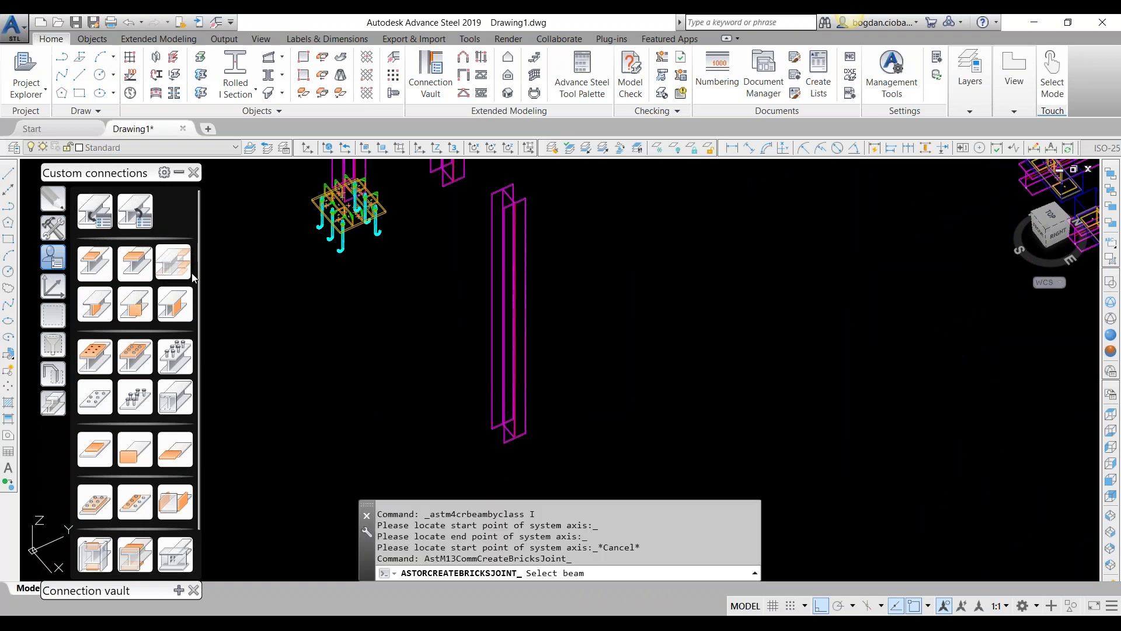
{"action": "scroll", "coordinate": [555, 482], "scroll_direction": "up", "scroll_amount": 3}
{"action": "left_click", "coordinate": [400, 379]}
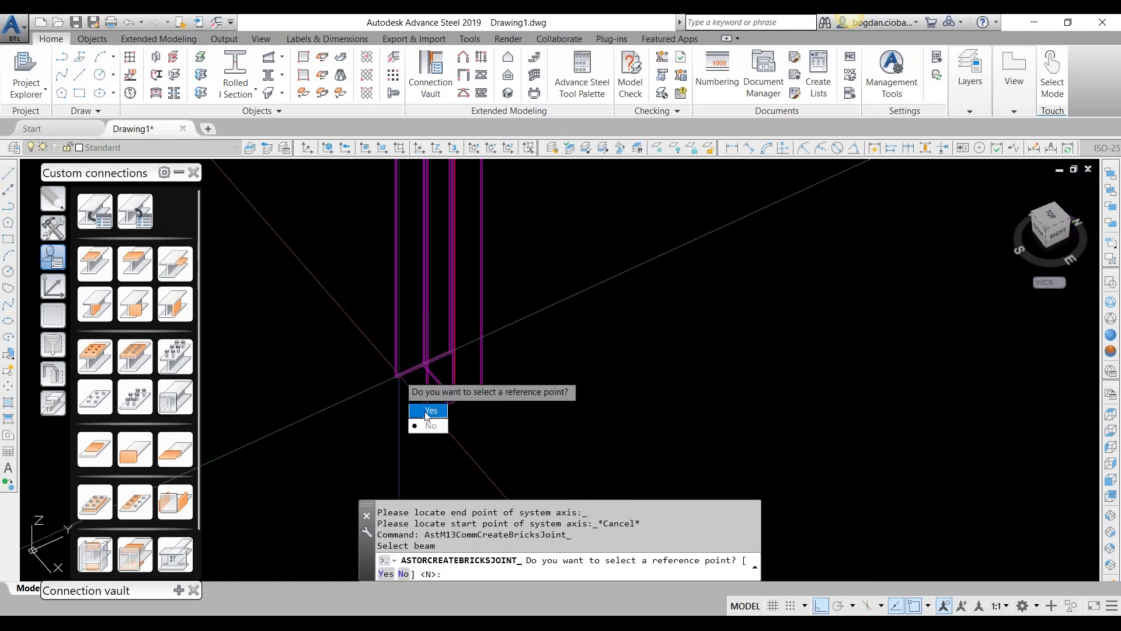
{"action": "left_click", "coordinate": [429, 410]}
{"action": "scroll", "coordinate": [407, 376], "scroll_direction": "up", "scroll_amount": 3}
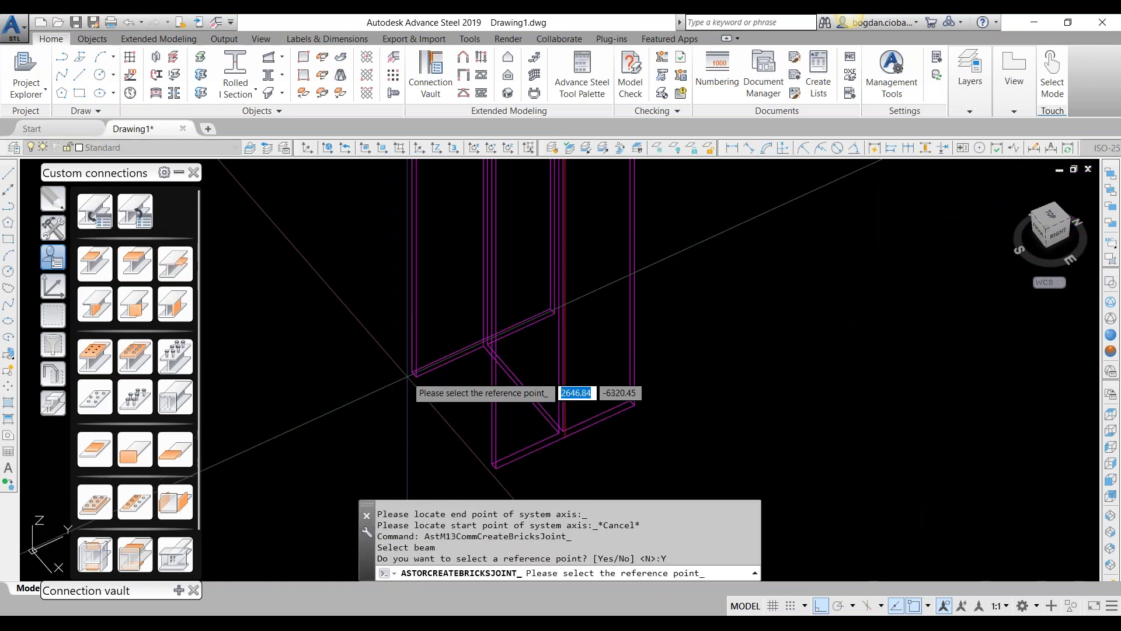
{"action": "left_click", "coordinate": [410, 374]}
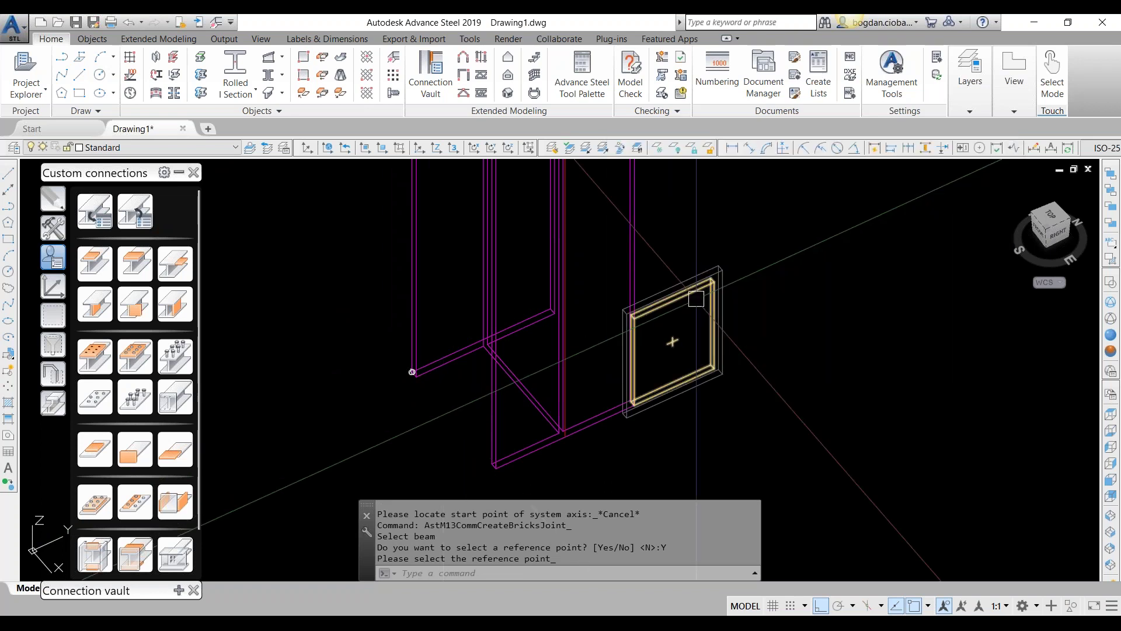
Set the flange plate's side to Other side in its connection properties.
{"action": "double_click", "coordinate": [725, 271]}
{"action": "left_click", "coordinate": [773, 173]}
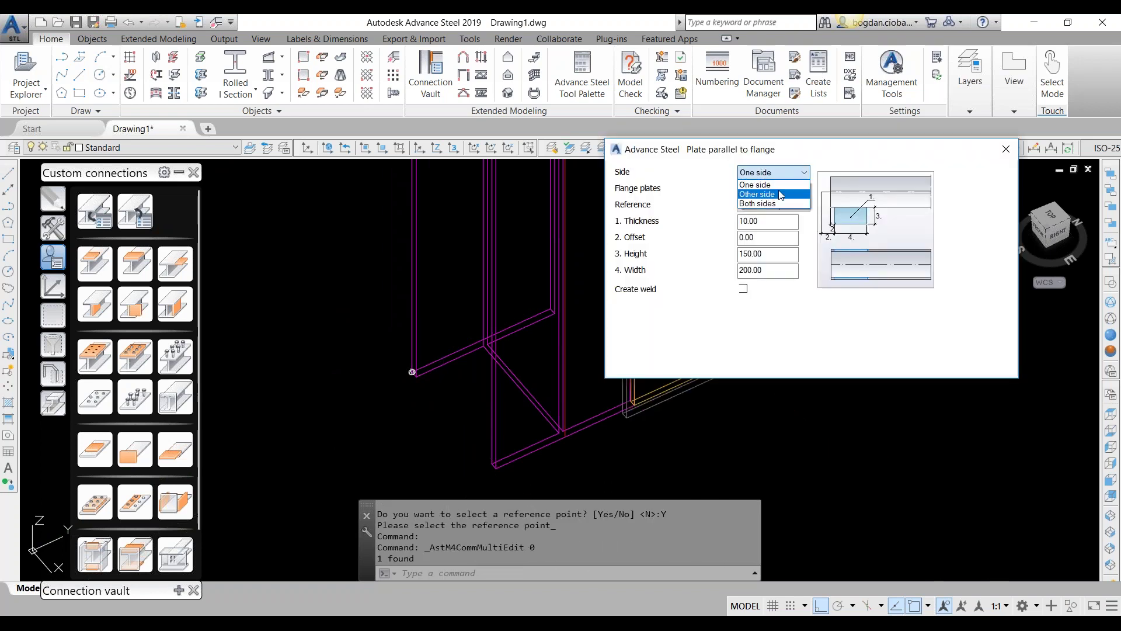
{"action": "left_click", "coordinate": [780, 194]}
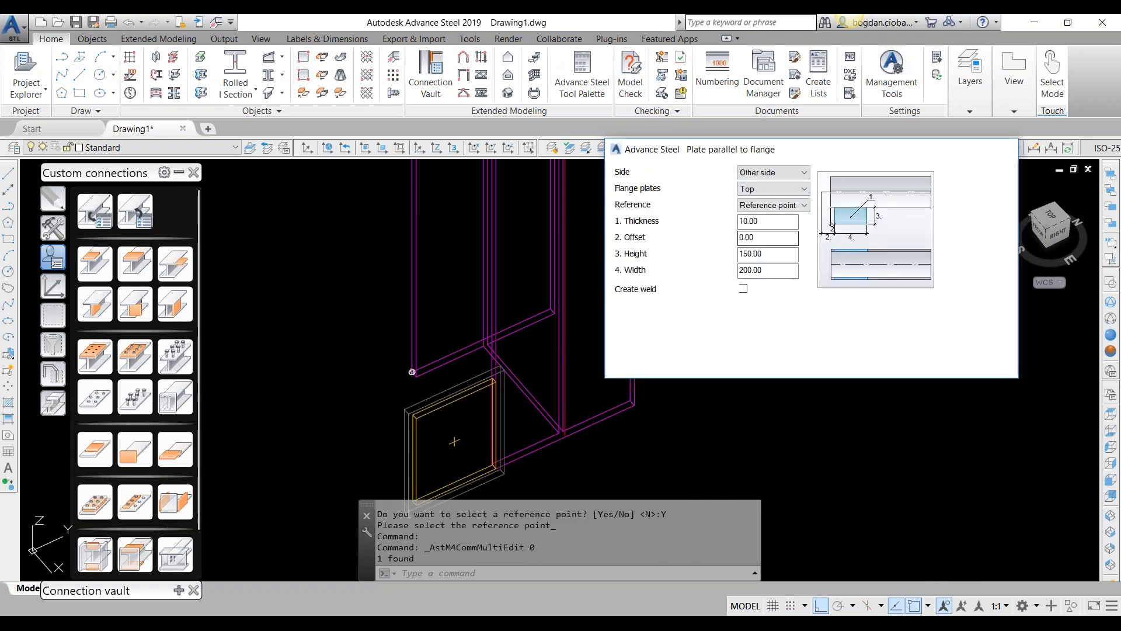
{"action": "key", "text": "Escape"}
Erase the connection box around the flange plate, leaving the plate itself in place.
{"action": "scroll", "coordinate": [444, 388], "scroll_direction": "up", "scroll_amount": 2}
{"action": "type", "text": "e"}
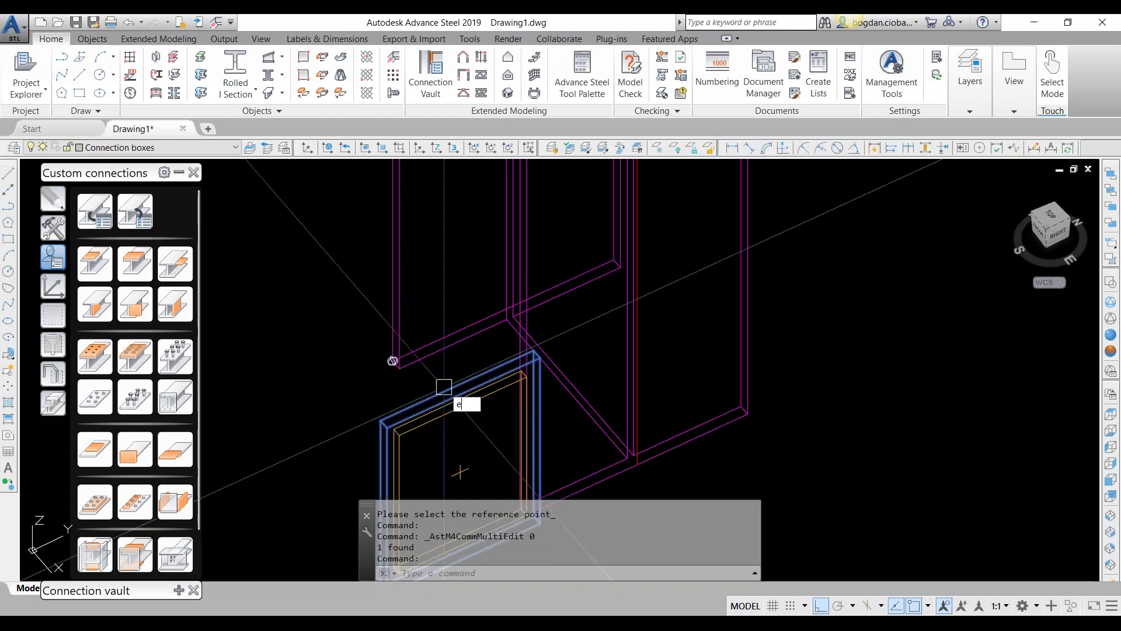
{"action": "key", "text": "Return"}
{"action": "scroll", "coordinate": [444, 386], "scroll_direction": "down", "scroll_amount": 3}
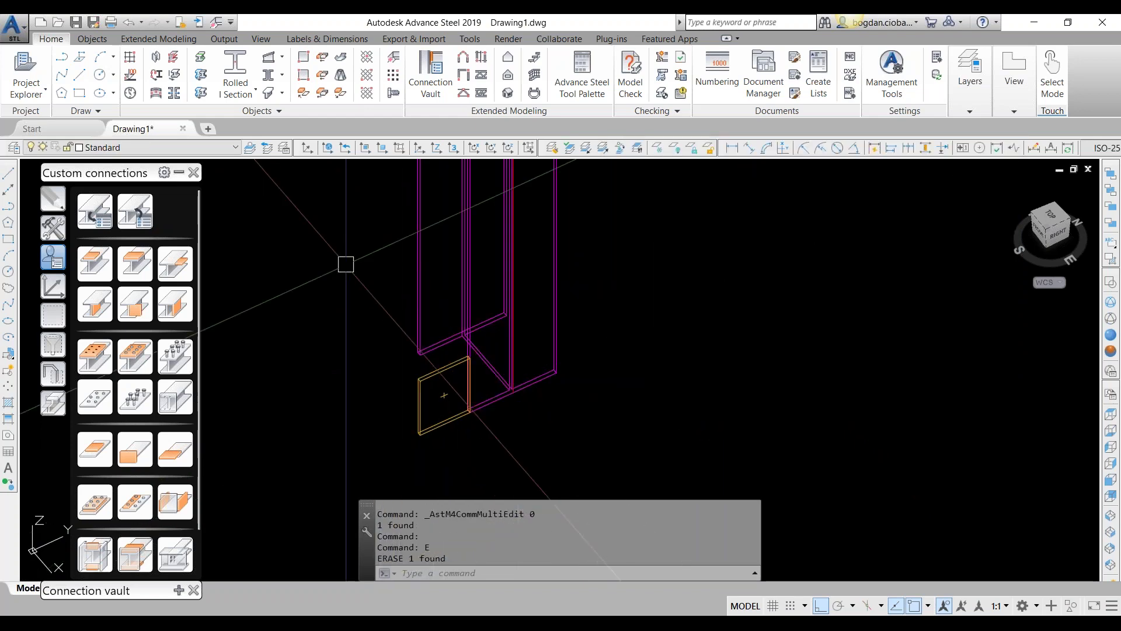
{"action": "scroll", "coordinate": [488, 385], "scroll_direction": "down", "scroll_amount": 3}
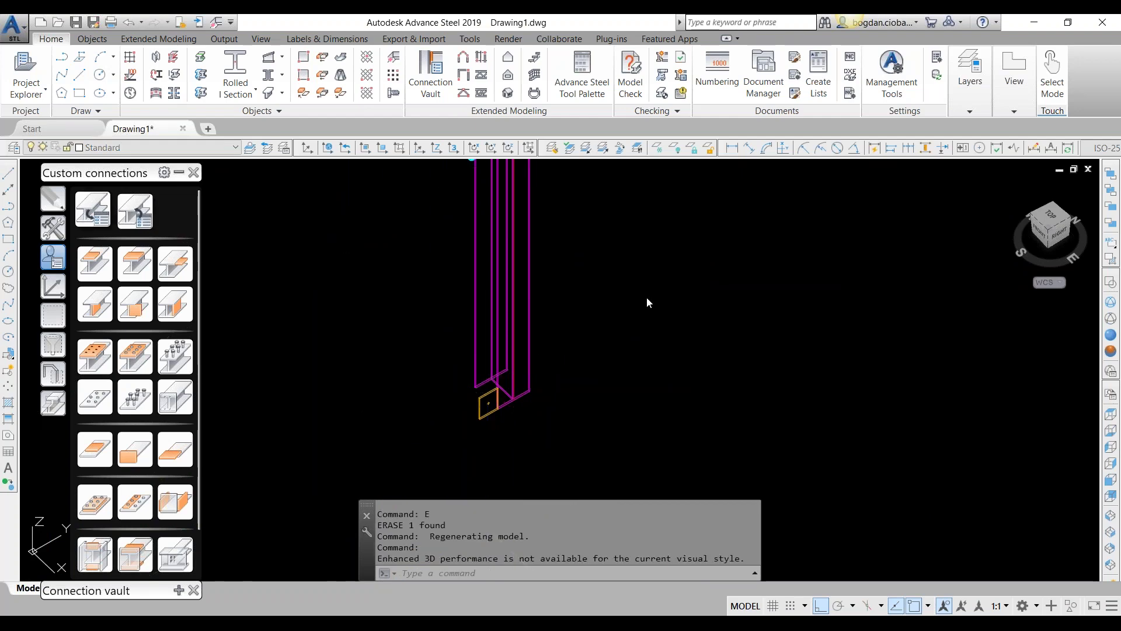
Create a "1 beam with end" user template named "07 Mirrored situation", with the column as driver and the flange plate as output object.
{"action": "left_click", "coordinate": [510, 280]}
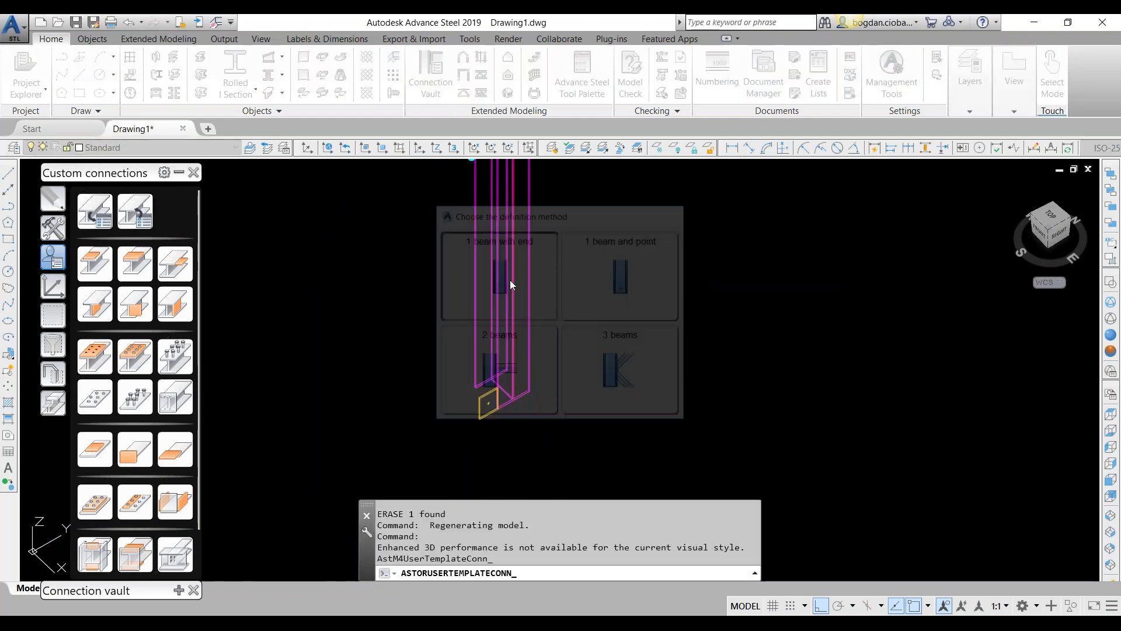
{"action": "left_click", "coordinate": [511, 280]}
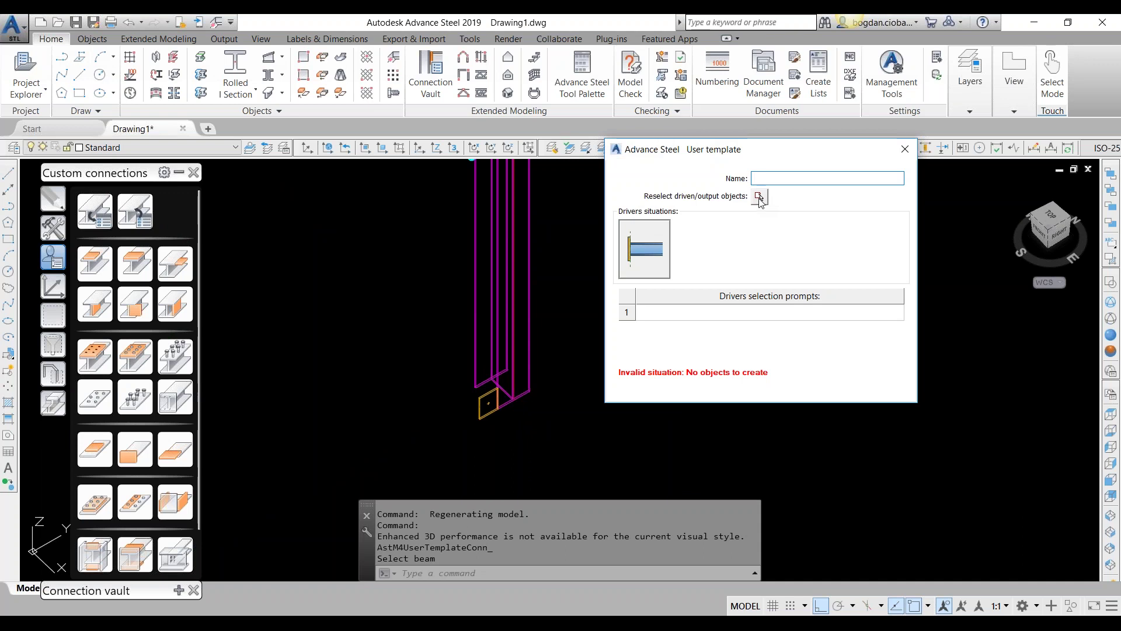
{"action": "type", "text": "07 Mirrored situatioin"}
{"action": "left_click", "coordinate": [759, 195]}
{"action": "left_click", "coordinate": [402, 314]}
{"action": "left_click", "coordinate": [622, 476]}
{"action": "key", "text": "Return"}
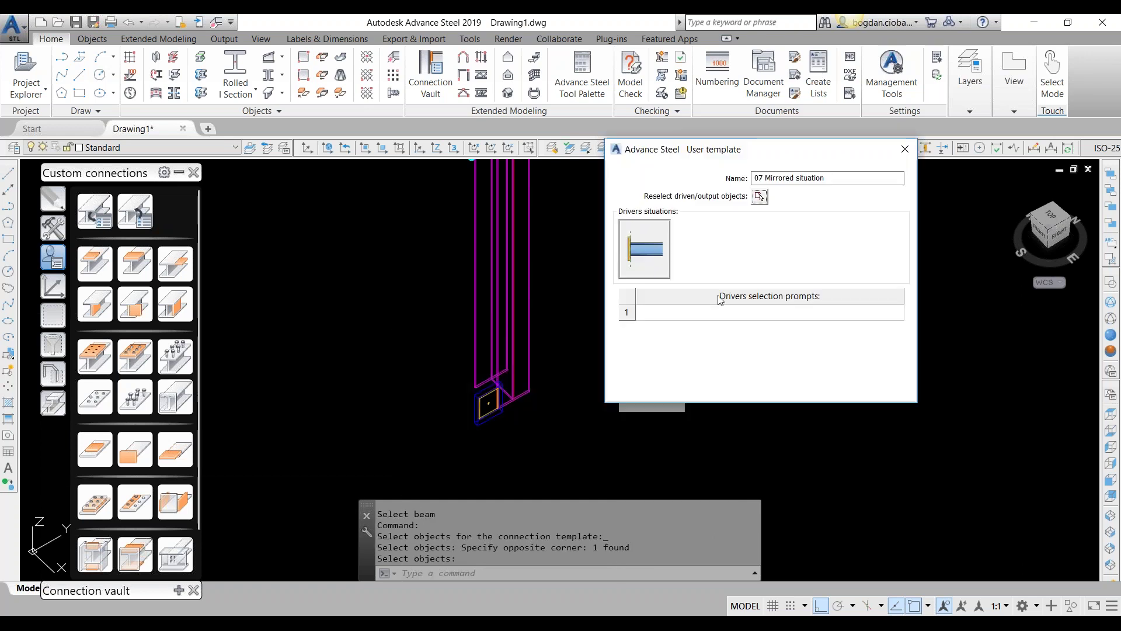
Set the template's driver selection prompt to "Beam" and finish the template definition.
{"action": "left_click", "coordinate": [745, 317]}
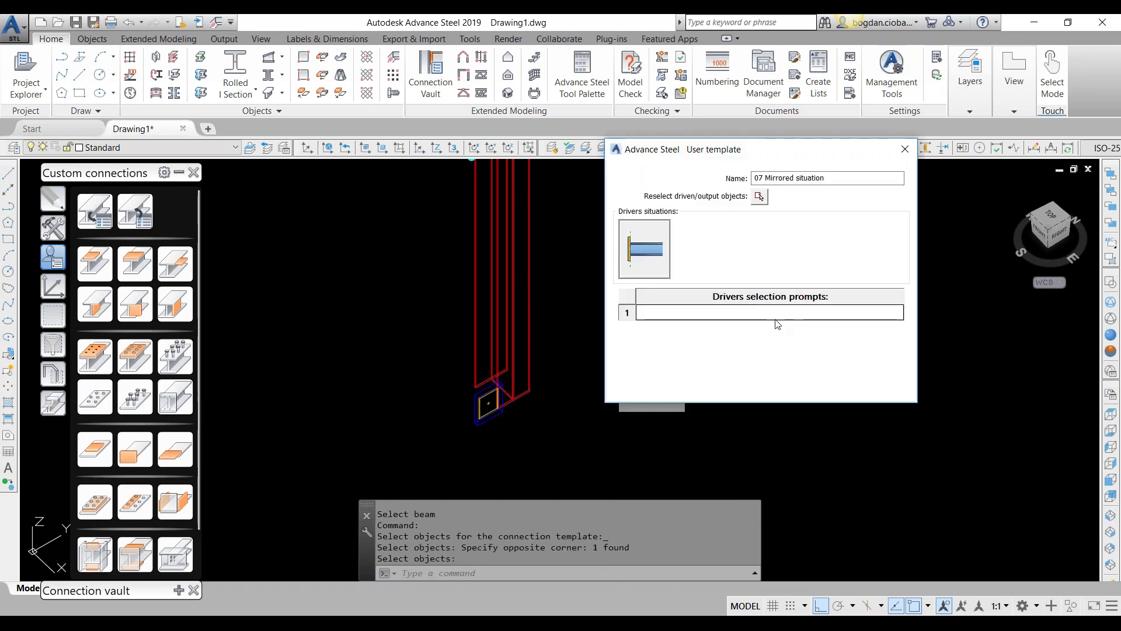
{"action": "type", "text": "Beam"}
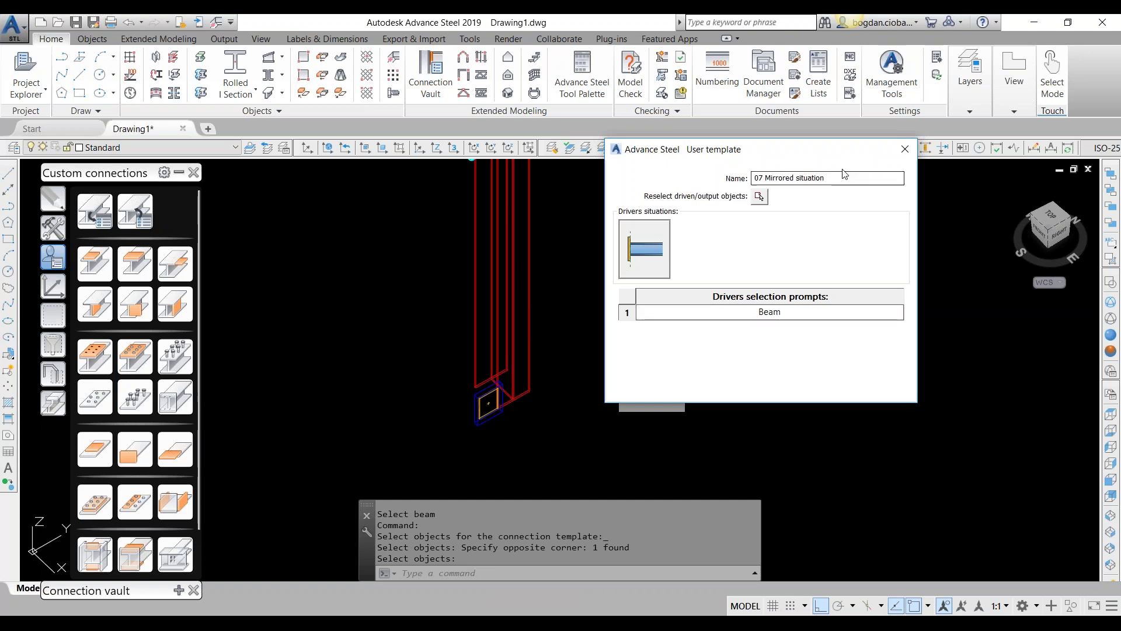
{"action": "left_click", "coordinate": [906, 153]}
Mirror the column across a three-point vertical plane beside it, keeping the source column.
{"action": "middle_click_drag", "start_coordinate": [610, 333], "coordinate": [535, 349]}
{"action": "left_click", "coordinate": [433, 270]}
{"action": "left_click", "coordinate": [57, 283]}
{"action": "left_click", "coordinate": [60, 229]}
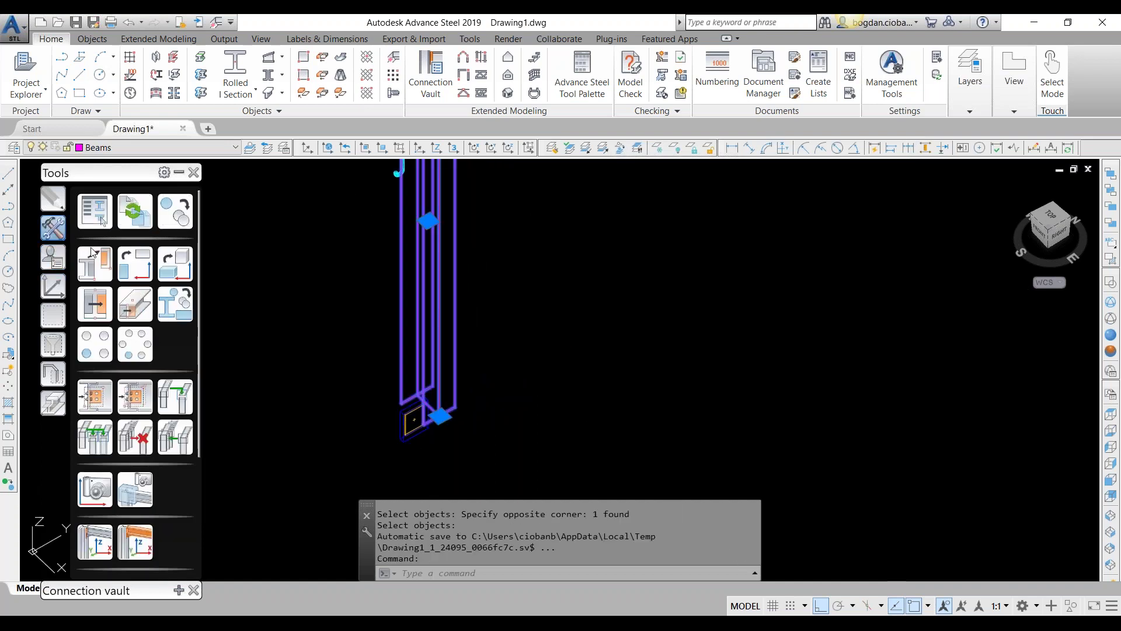
{"action": "left_click", "coordinate": [135, 303]}
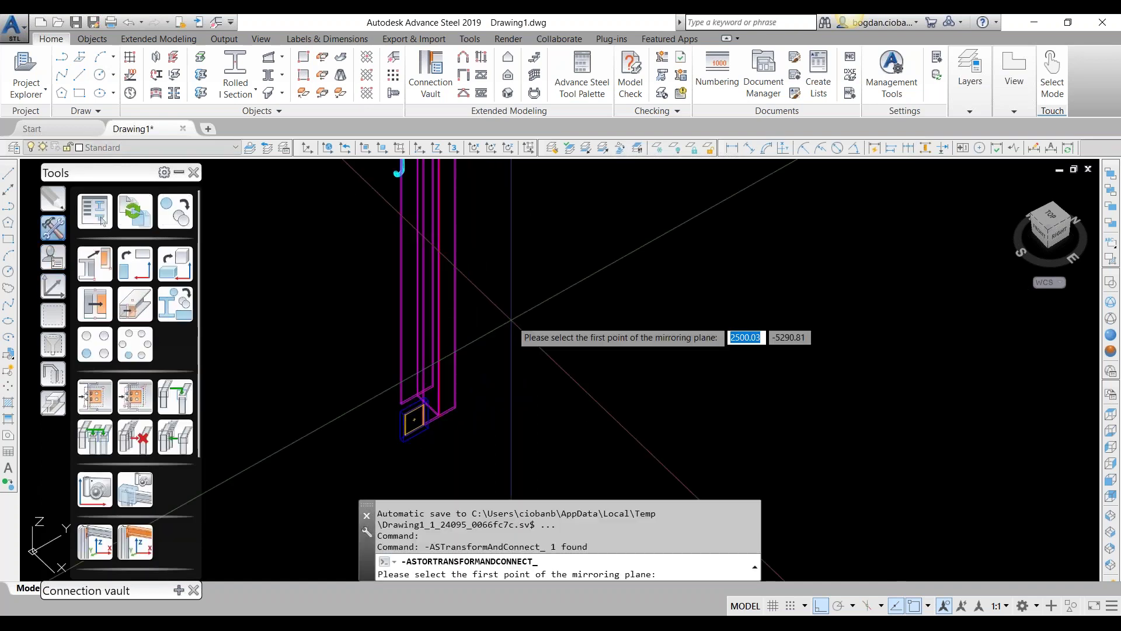
{"action": "left_click", "coordinate": [544, 309]}
{"action": "left_click", "coordinate": [577, 313]}
{"action": "left_click", "coordinate": [545, 390]}
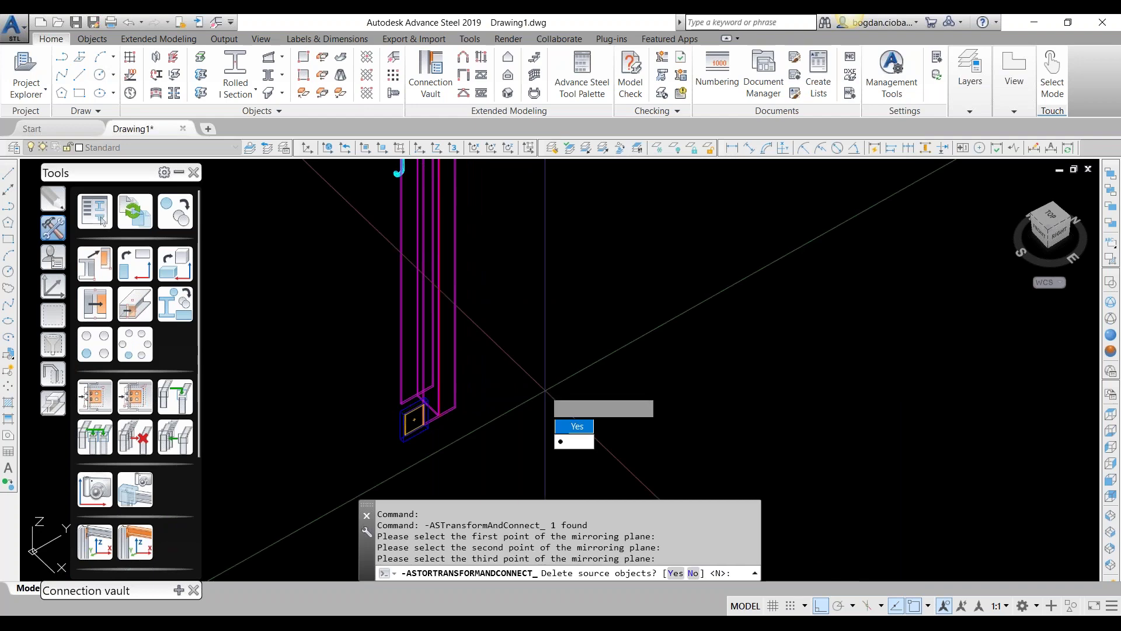
{"action": "key", "text": "Return"}
Apply the "07 Mirrored situation" connection template to the lower end of the mirrored column.
{"action": "scroll", "coordinate": [536, 379], "scroll_direction": "down", "scroll_amount": 4}
{"action": "left_click", "coordinate": [58, 265]}
{"action": "left_click", "coordinate": [134, 211]}
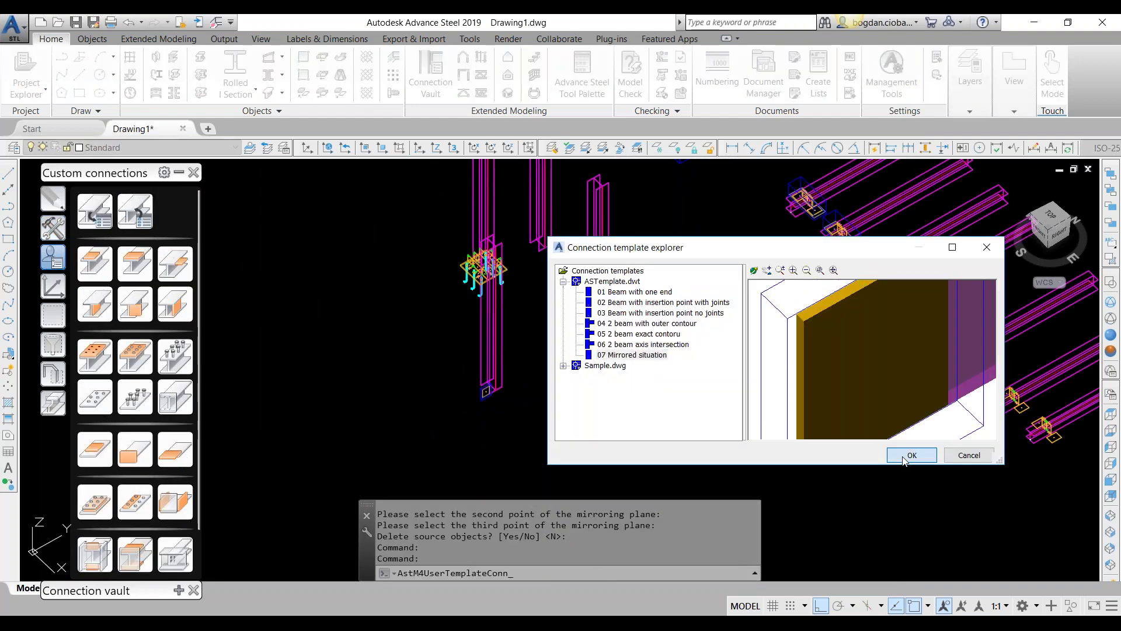
{"action": "left_click", "coordinate": [907, 454]}
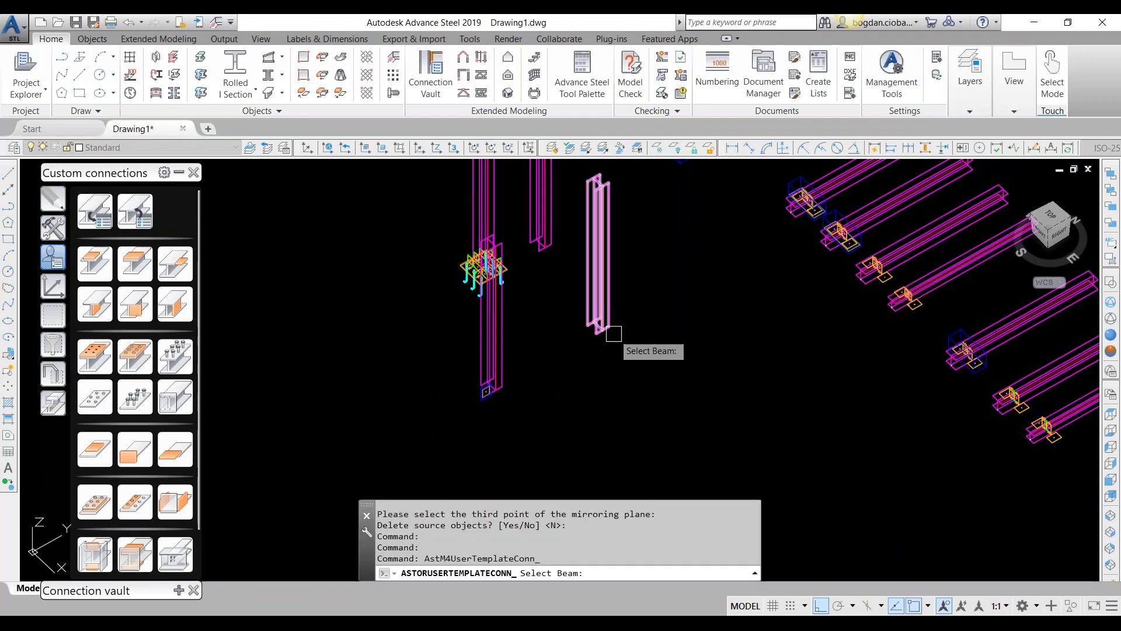
{"action": "left_click", "coordinate": [606, 328]}
{"action": "key", "text": "Return"}
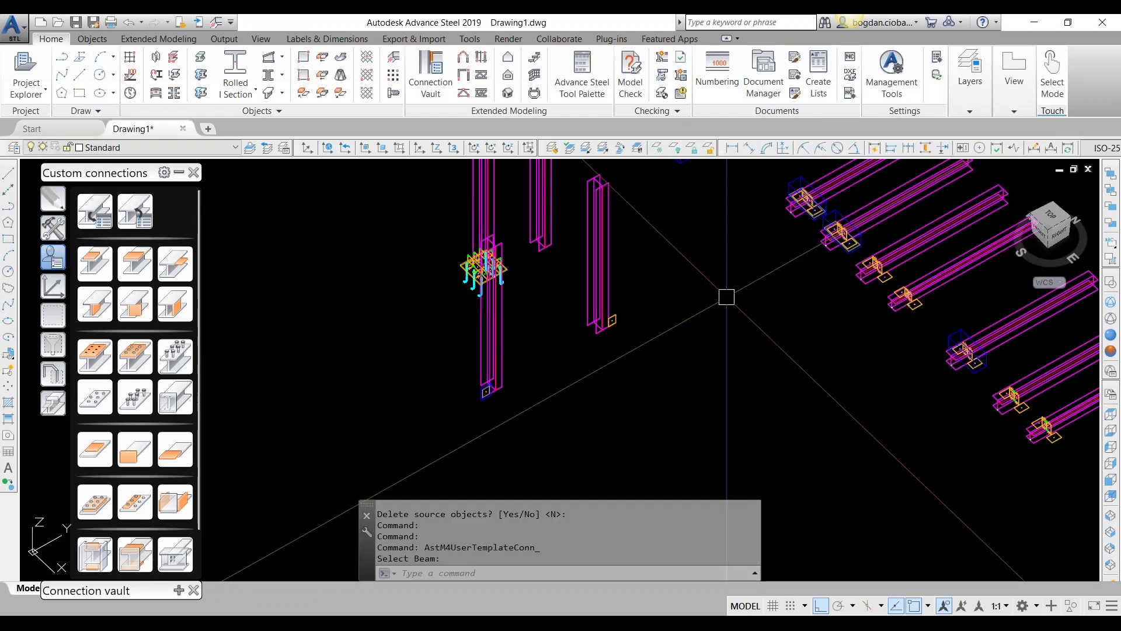
Compare the flange plate's position on the mirrored column with that on the source column.
{"action": "scroll", "coordinate": [583, 330], "scroll_direction": "up", "scroll_amount": 5}
{"action": "scroll", "coordinate": [659, 391], "scroll_direction": "down", "scroll_amount": 2}
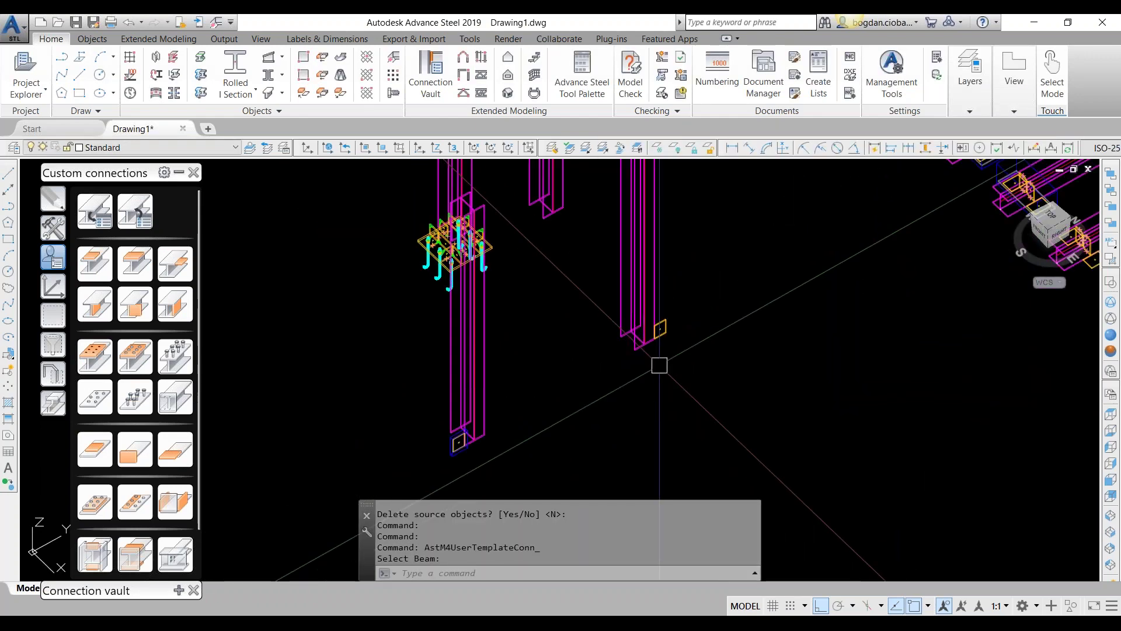
{"action": "scroll", "coordinate": [627, 336], "scroll_direction": "up", "scroll_amount": 2}
{"action": "middle_click_drag", "start_coordinate": [657, 368], "coordinate": [528, 323], "text": "shift"}
{"action": "middle_click_drag", "start_coordinate": [781, 364], "coordinate": [724, 410]}
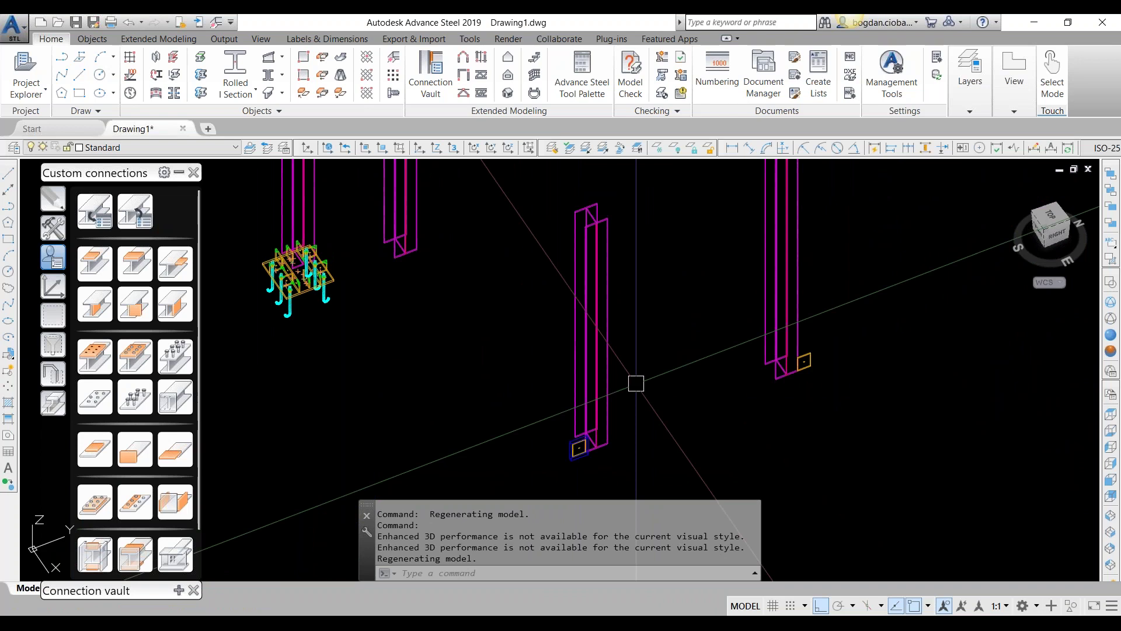
{"action": "scroll", "coordinate": [614, 370], "scroll_direction": "down", "scroll_amount": 4}
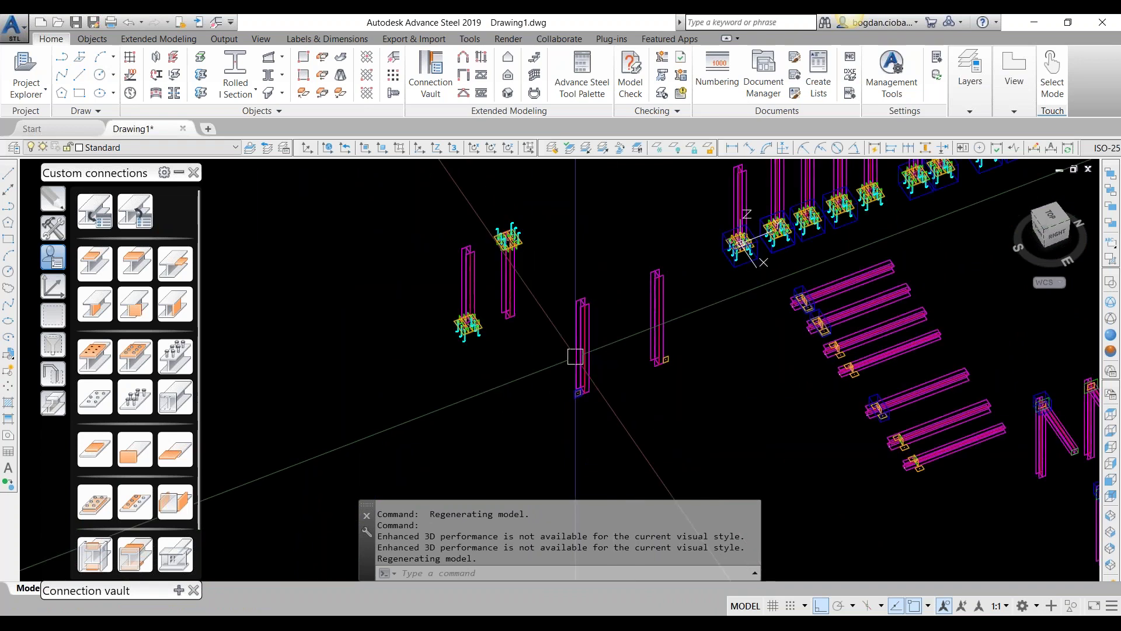